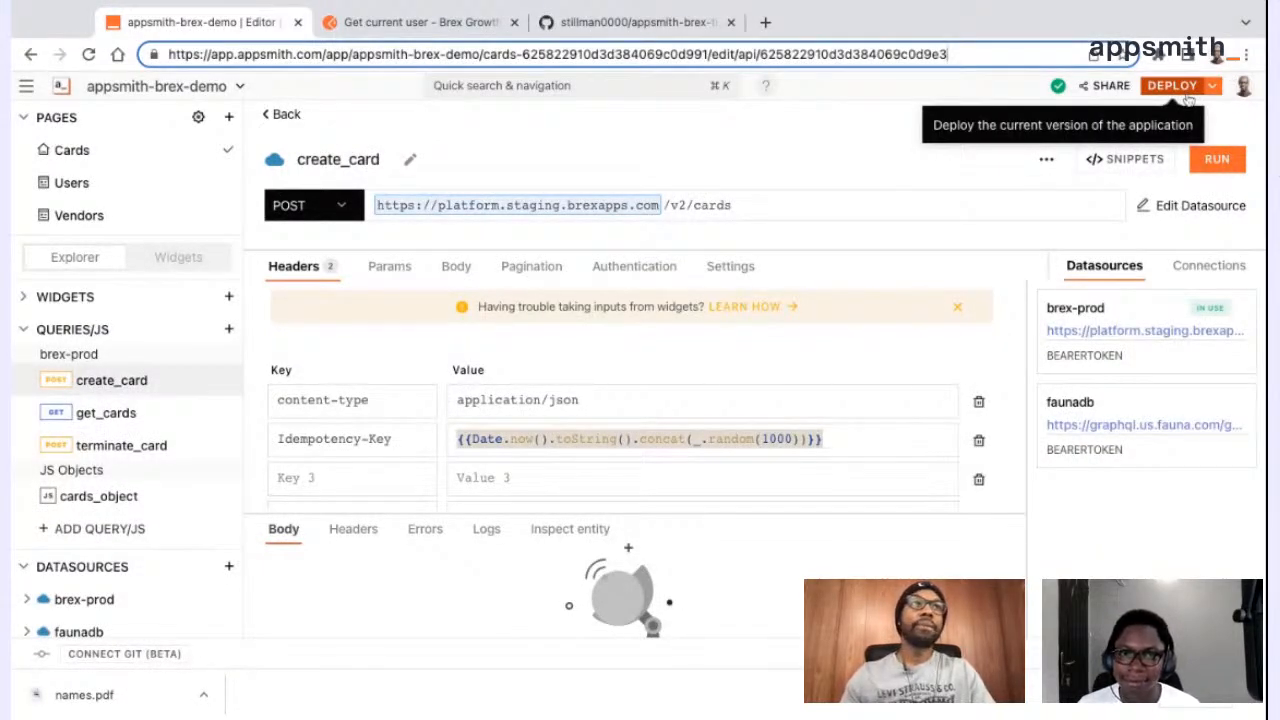
Deploy the current app version and select cards.csv for upload on the deployed Cards page
click(1186, 92)
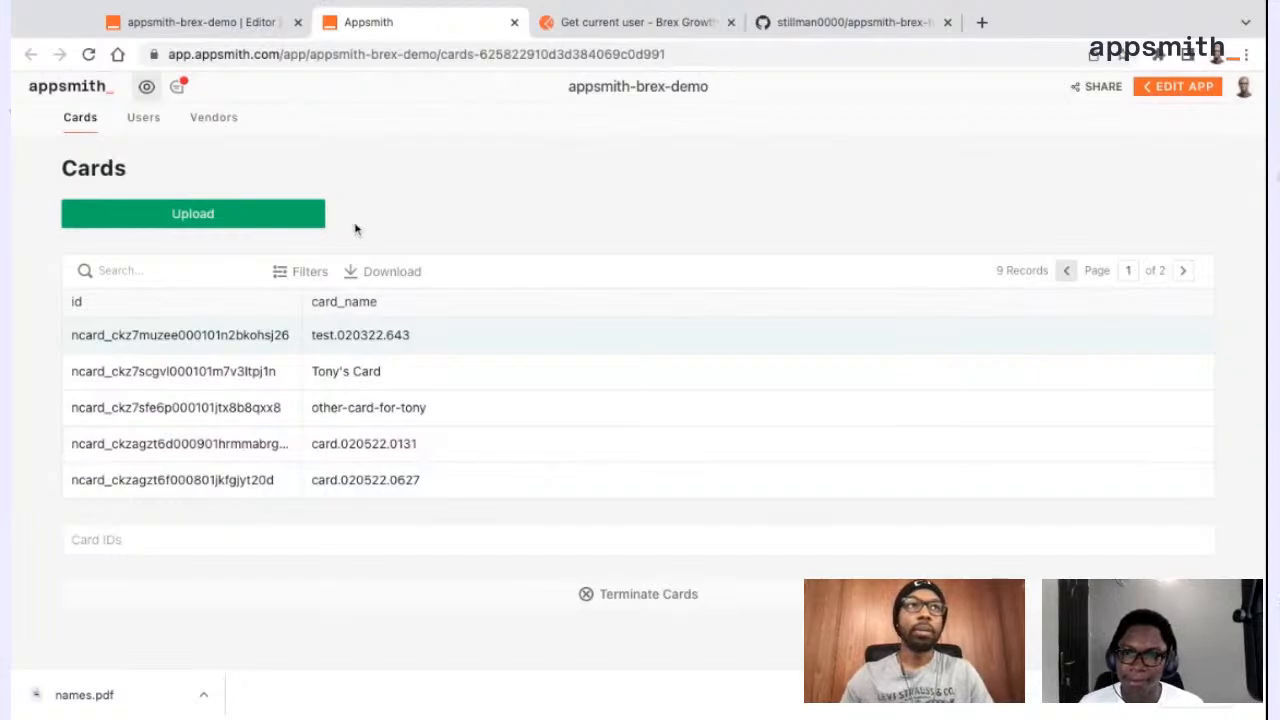
click(291, 229)
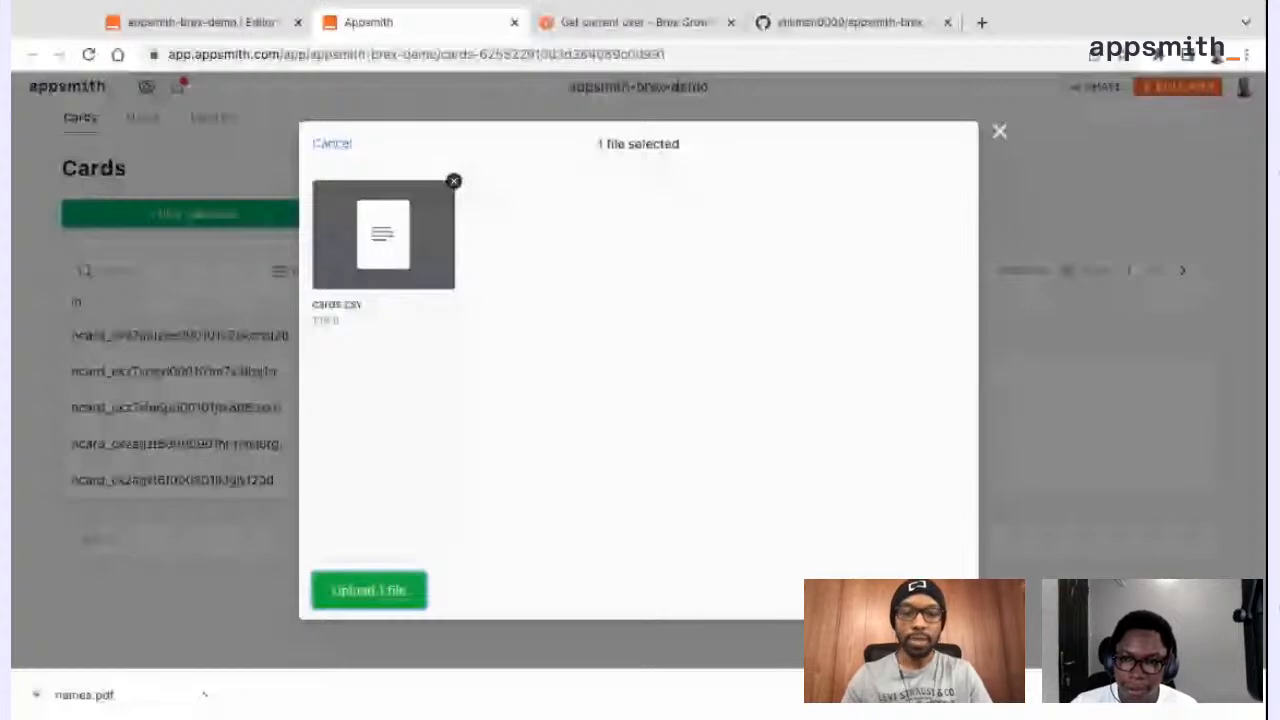
Load dashboard.staging.brexapps.com in place of the Postman "Get current user" page
click(630, 22)
text(dashboard.staging.brexapps.com)
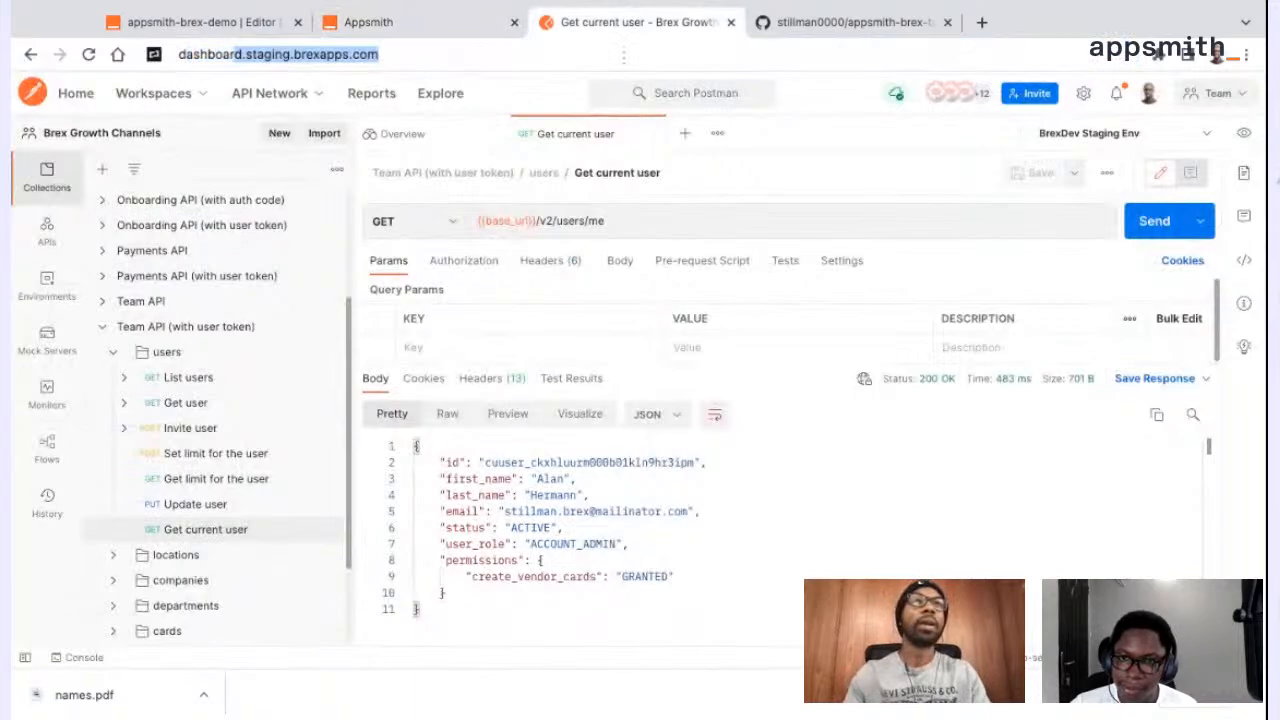
key(Return)
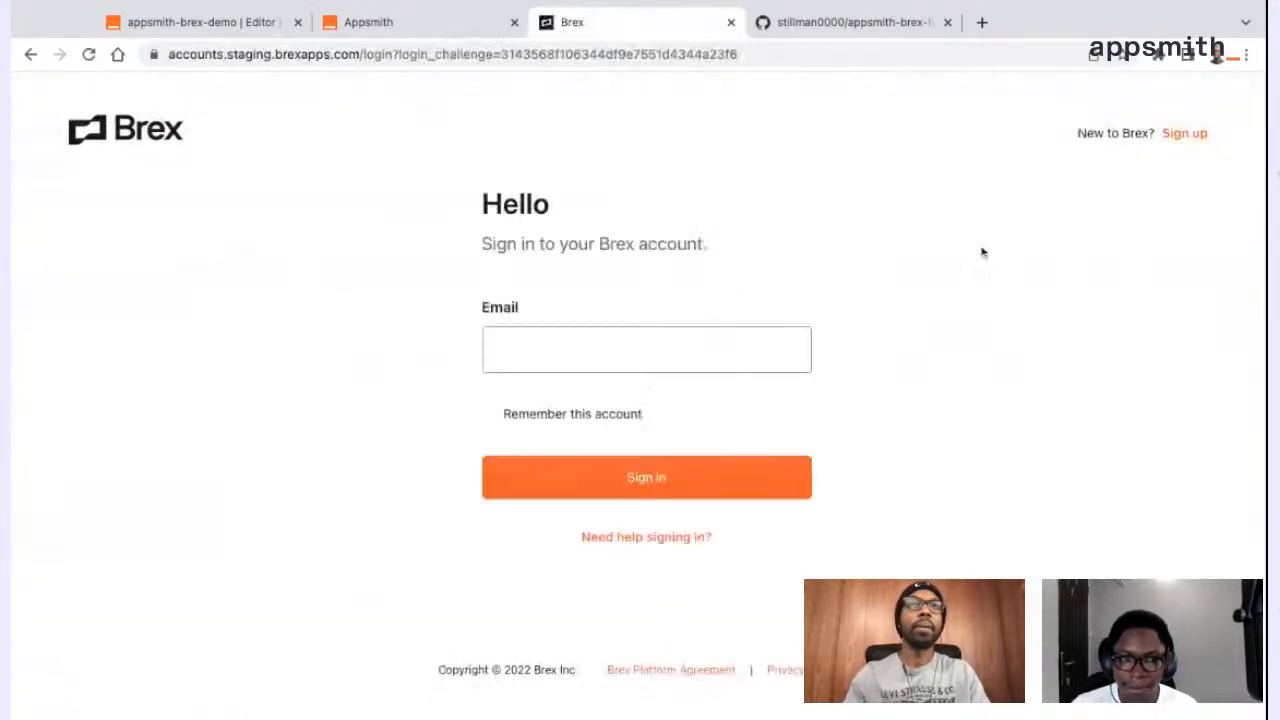
Sign in to the Brex staging account with the saved account email, password and authenticator app code
text(stil)
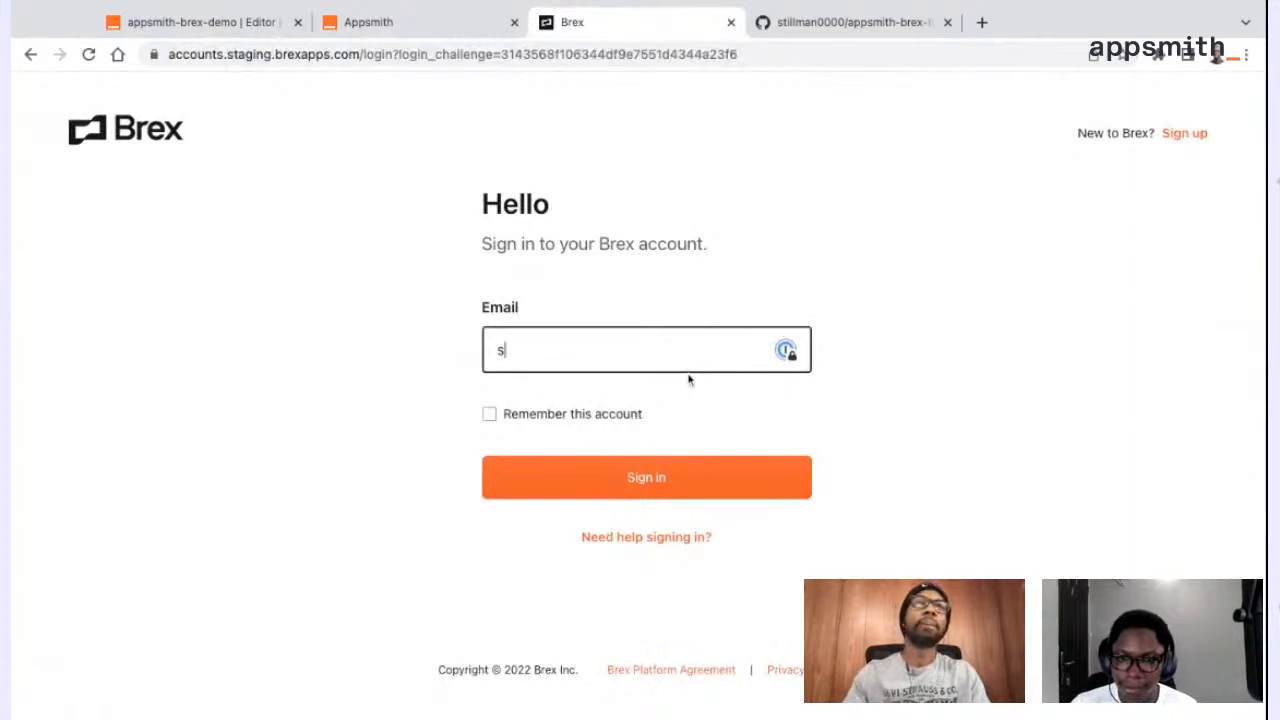
key(BackSpace)
key(BackSpace)
key(BackSpace)
key(BackSpace)
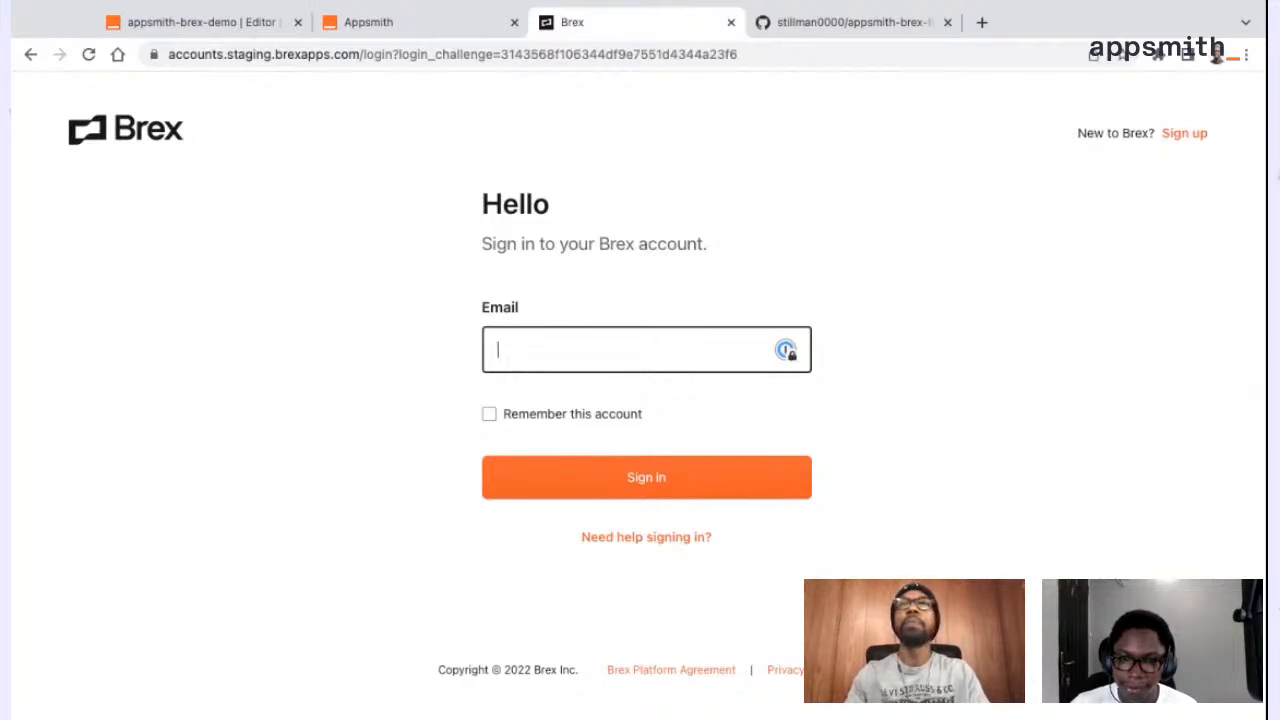
text(still)
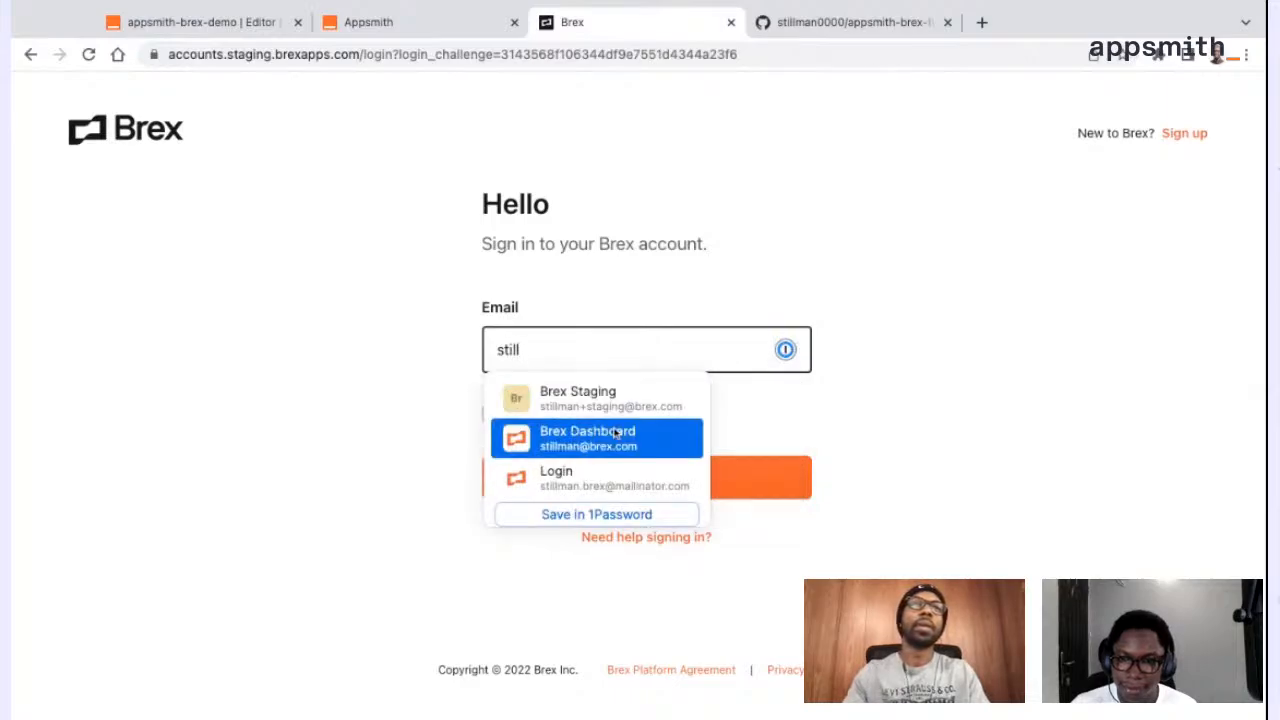
click(628, 483)
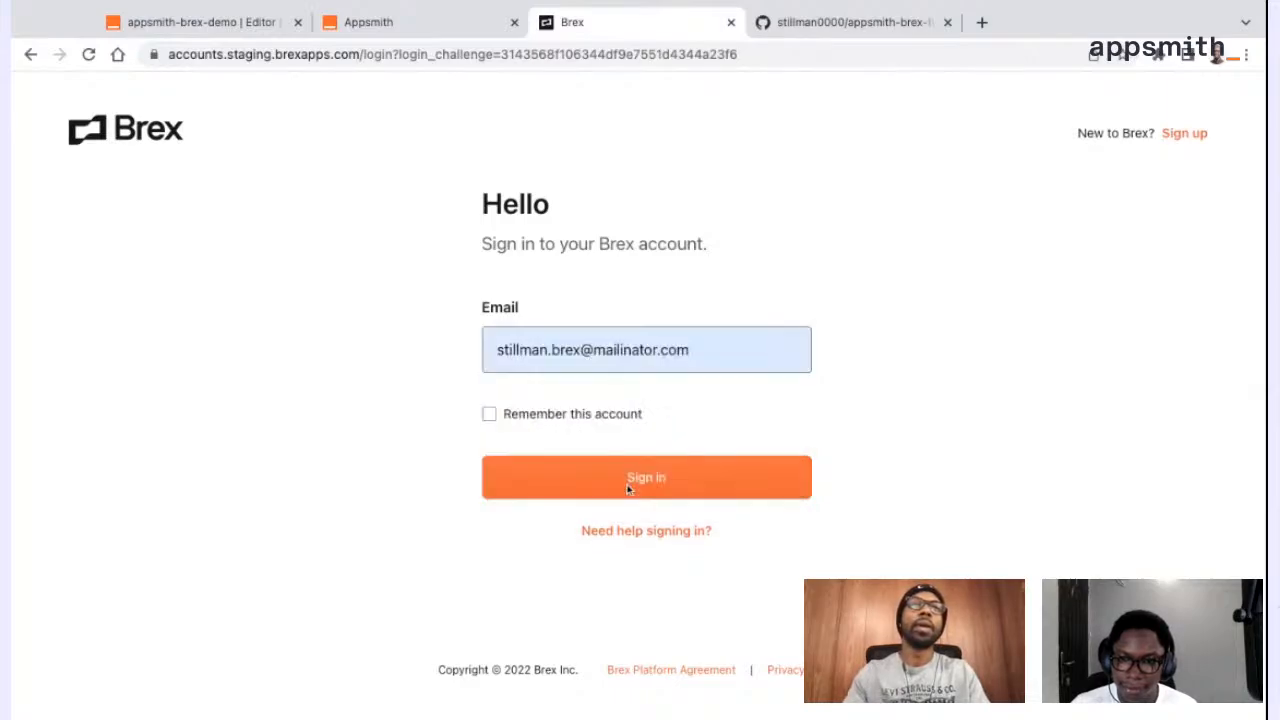
click(630, 487)
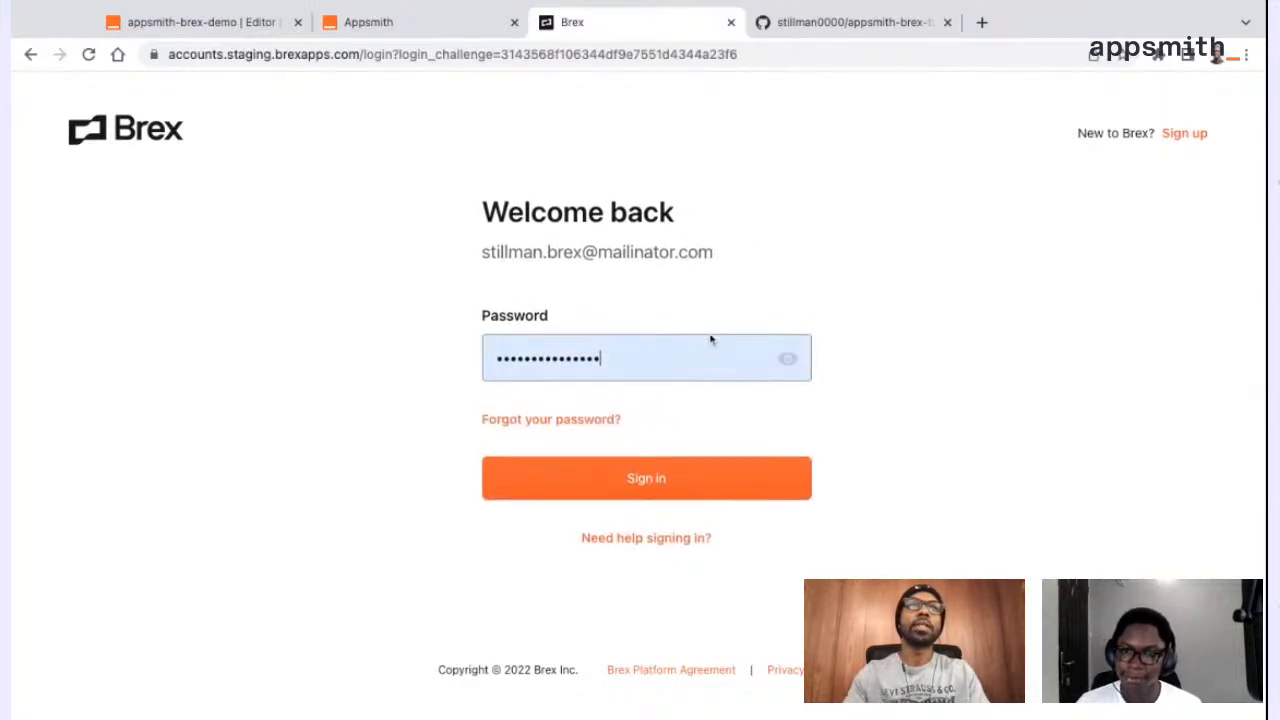
click(658, 514)
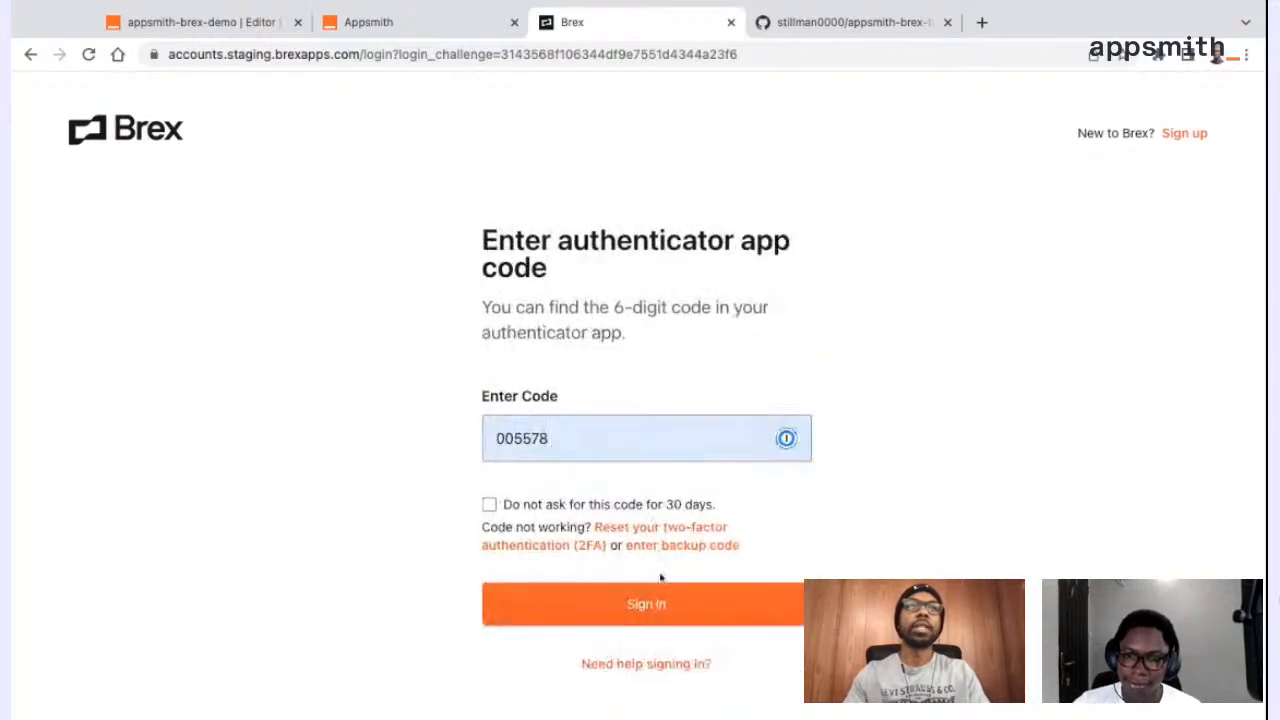
click(652, 614)
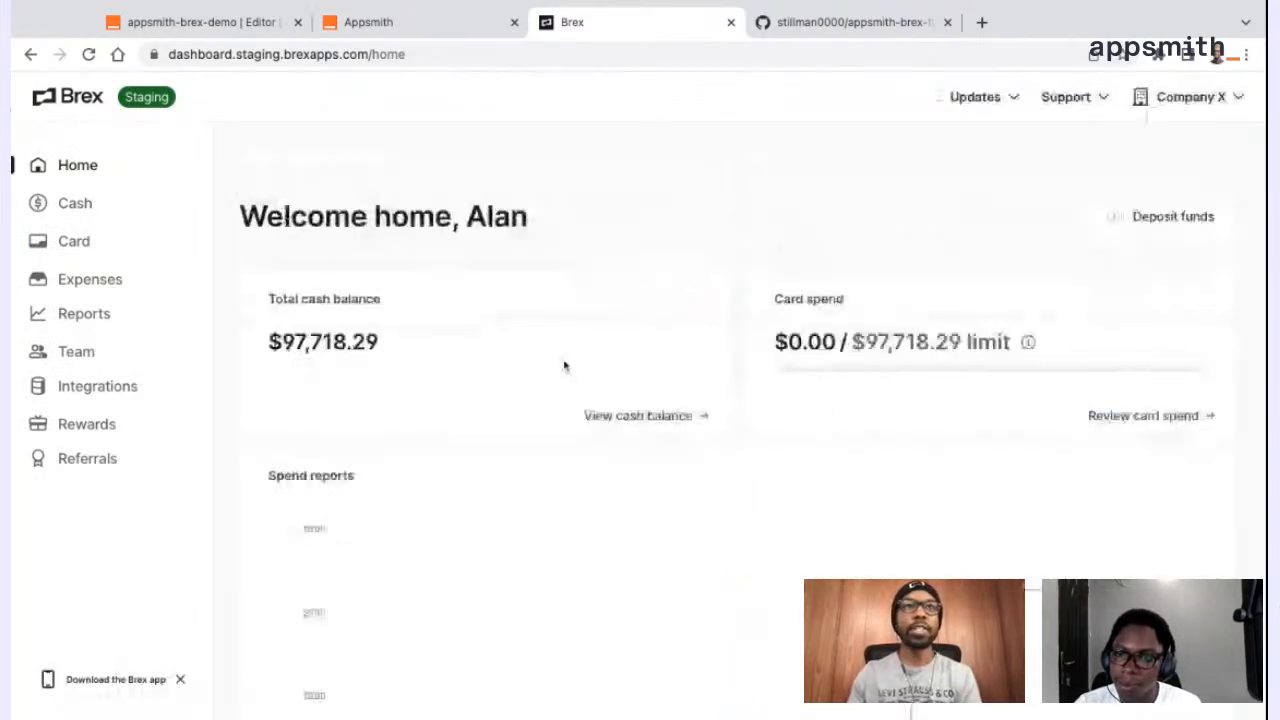
scroll(731, 417, down, 5)
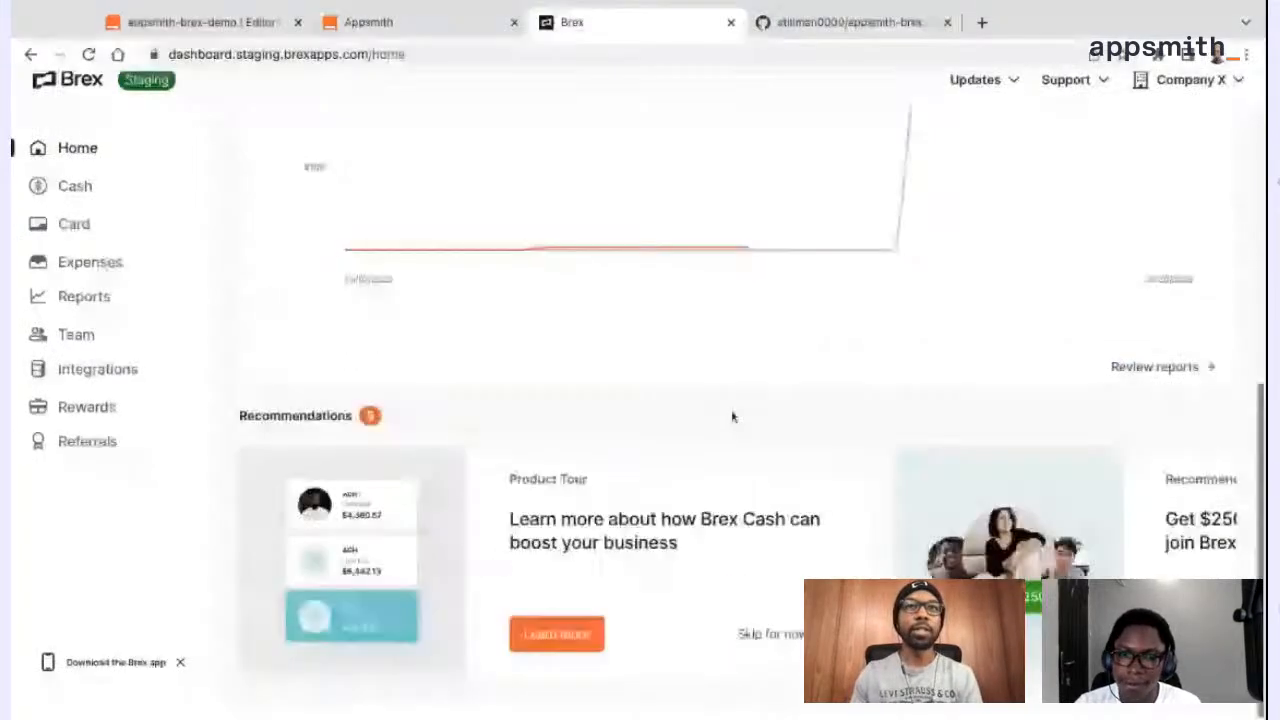
scroll(731, 417, up, 5)
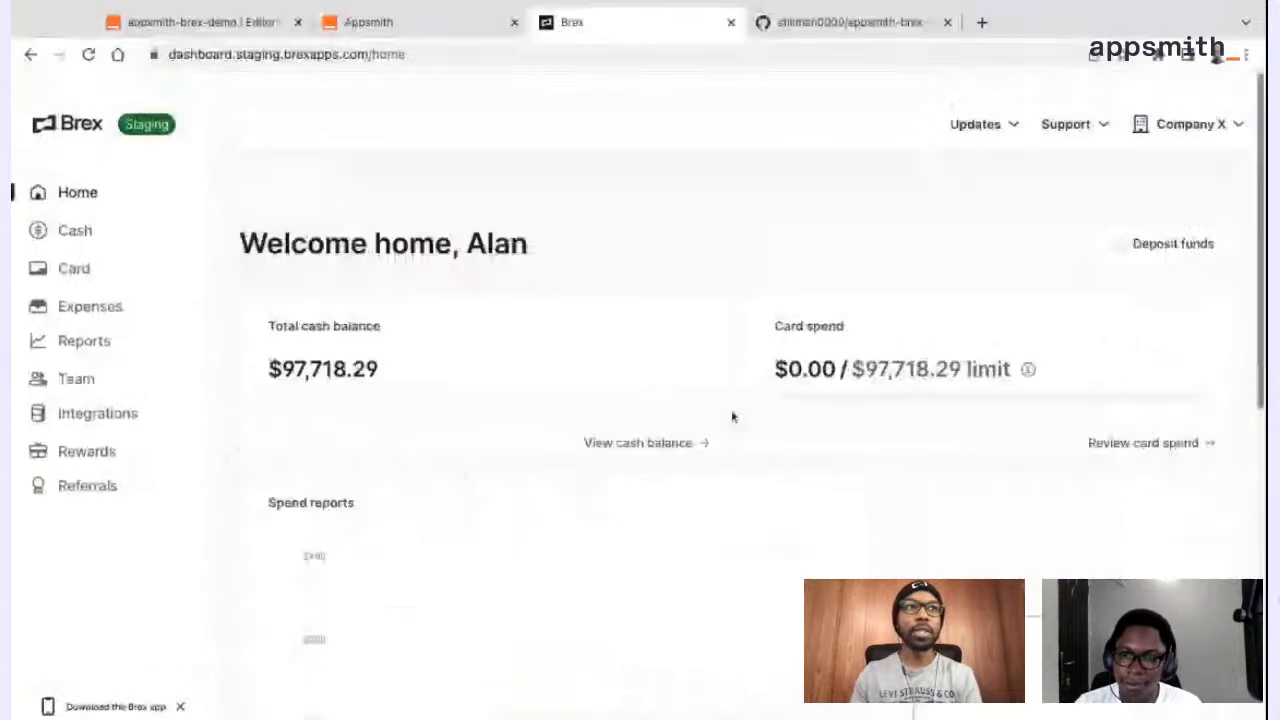
click(352, 24)
click(597, 12)
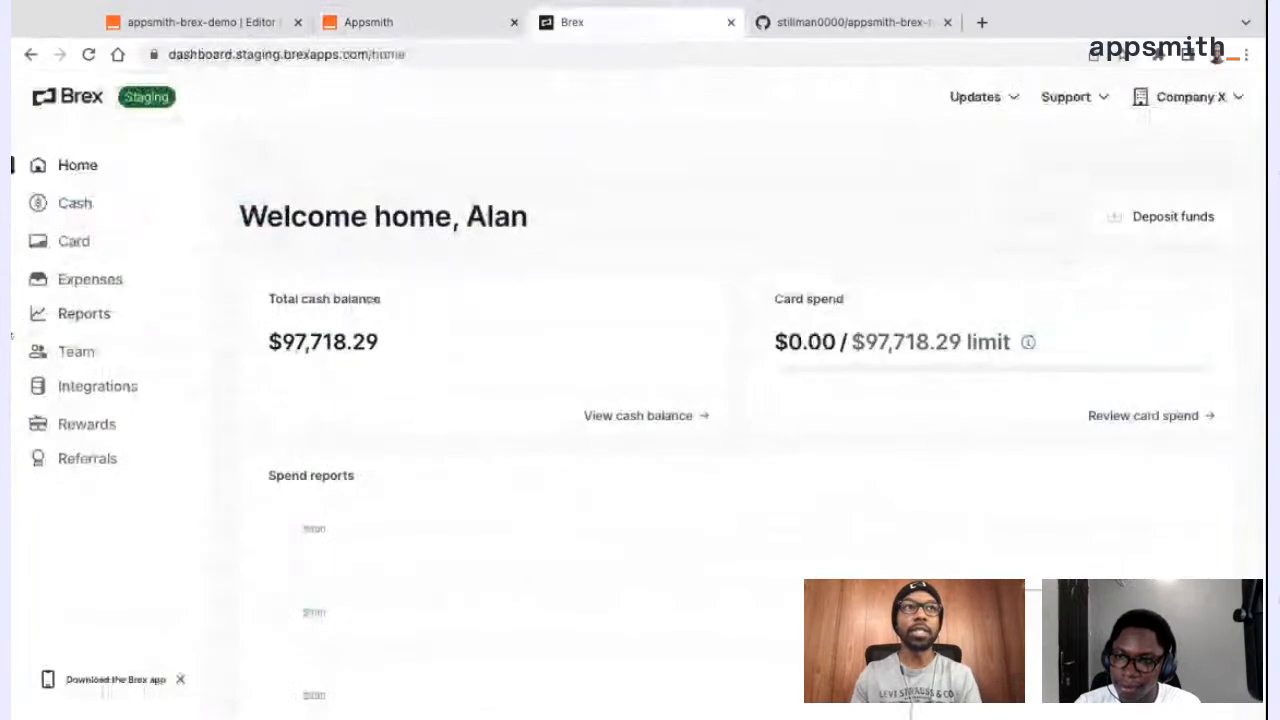
Go to card management in the Brex dashboard and review the list of all company cards
click(76, 245)
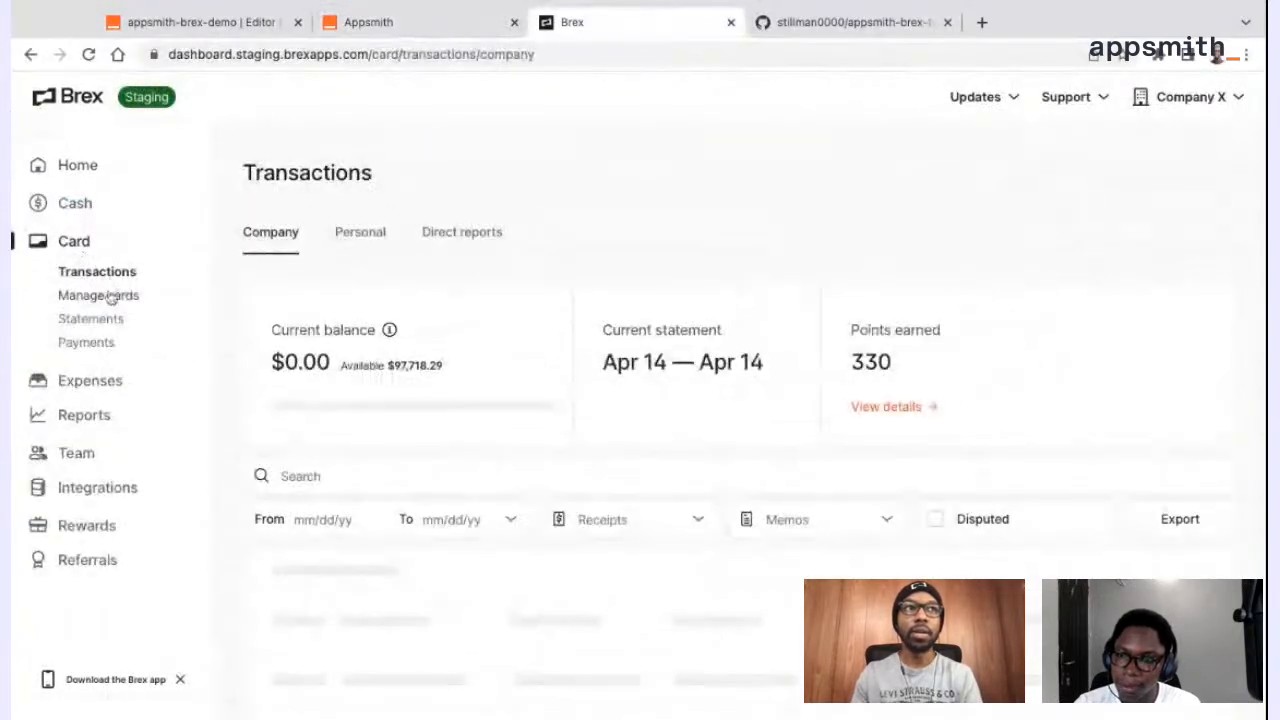
click(108, 297)
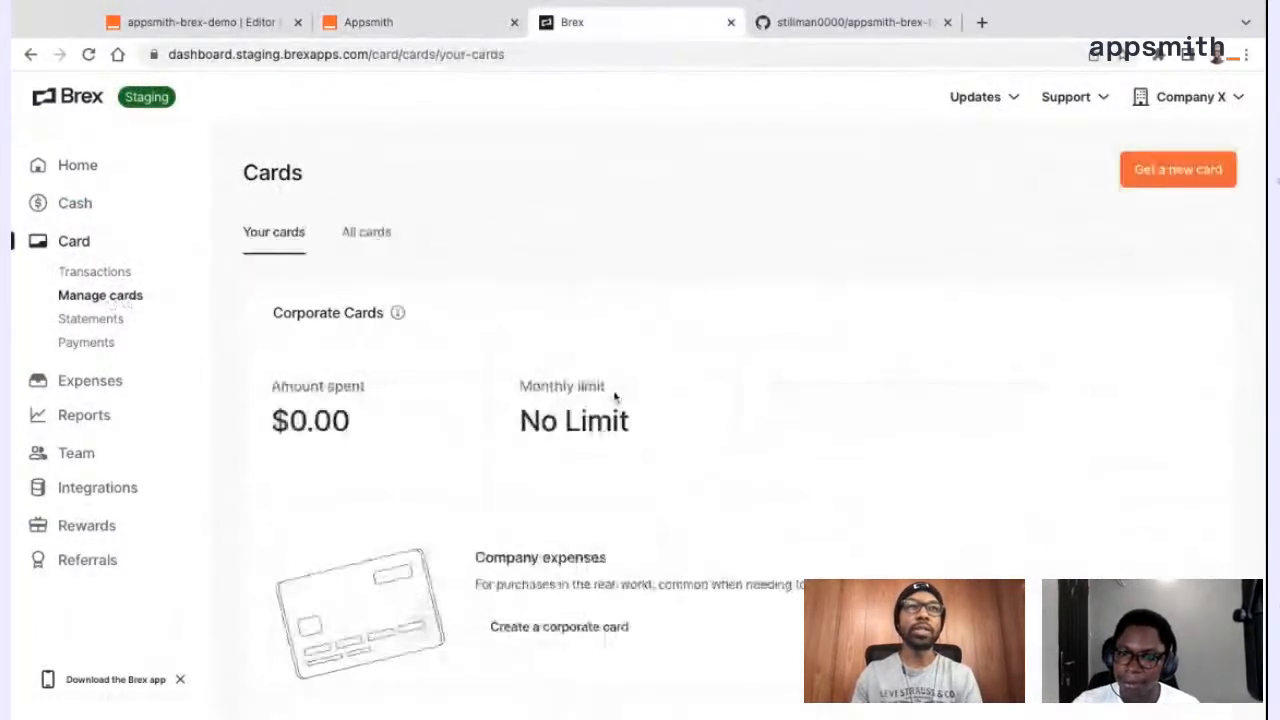
scroll(614, 398, down, 1)
scroll(614, 398, down, 4)
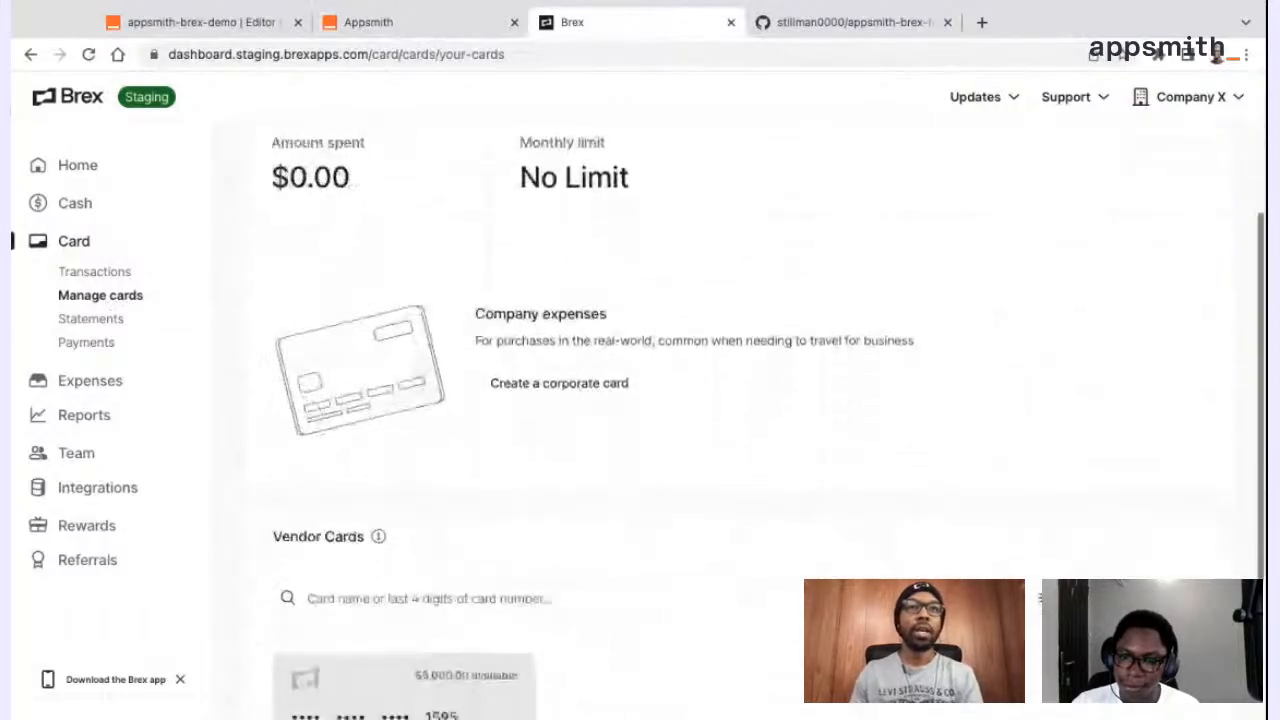
scroll(614, 398, up, 5)
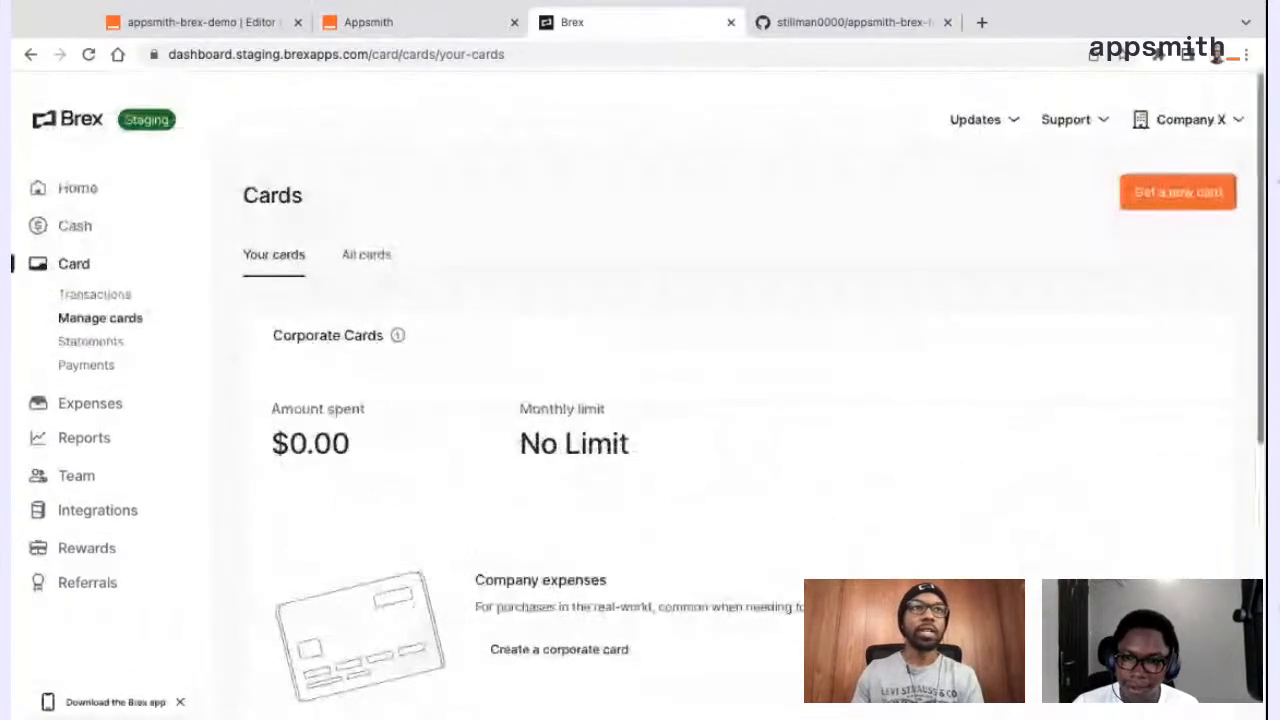
click(366, 232)
scroll(538, 397, down, 1)
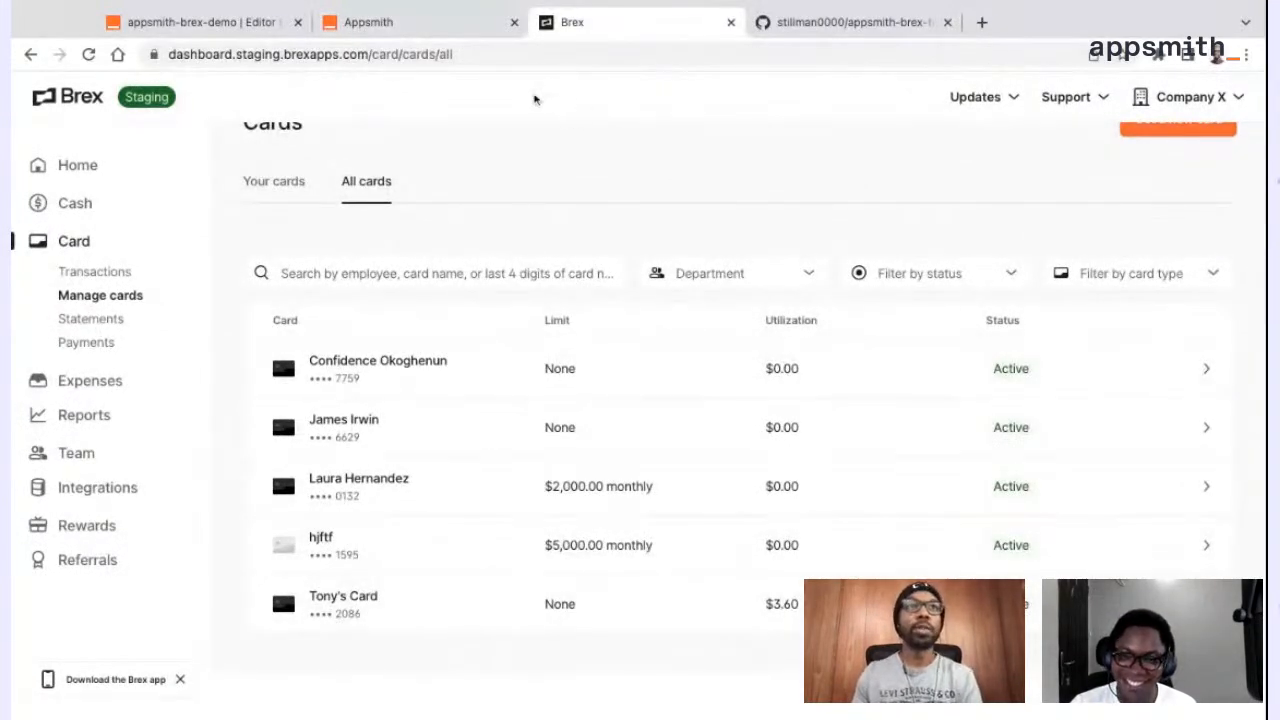
Switch back to the deployed Appsmith app and upload the selected cards.csv file
click(409, 30)
click(390, 624)
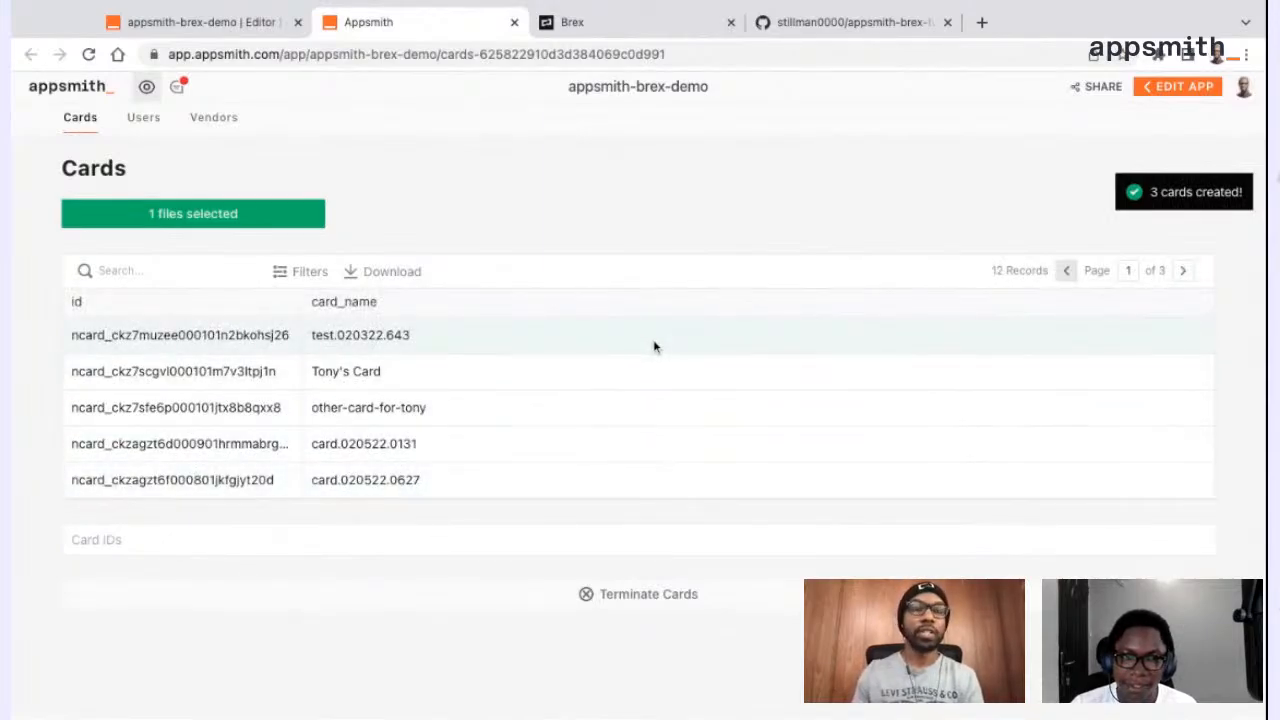
Page through the Cards table to its last page to check for the newly created cards
click(1183, 272)
click(1183, 272)
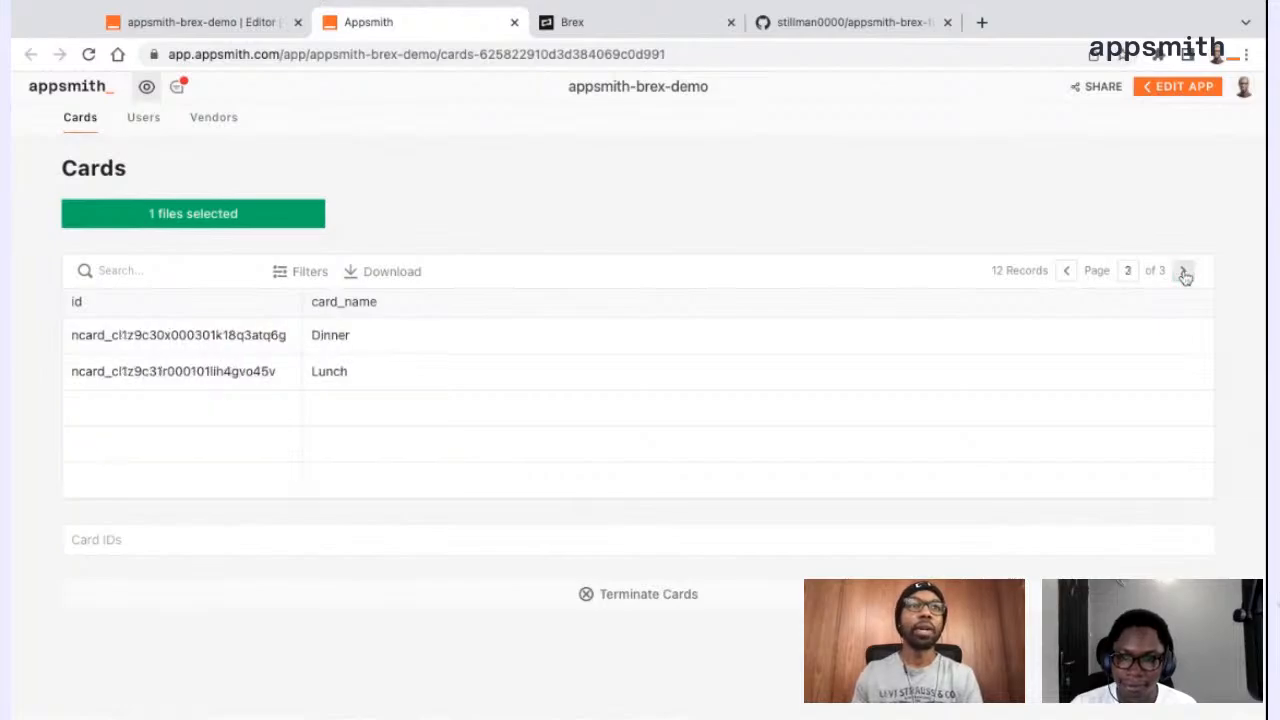
click(1066, 271)
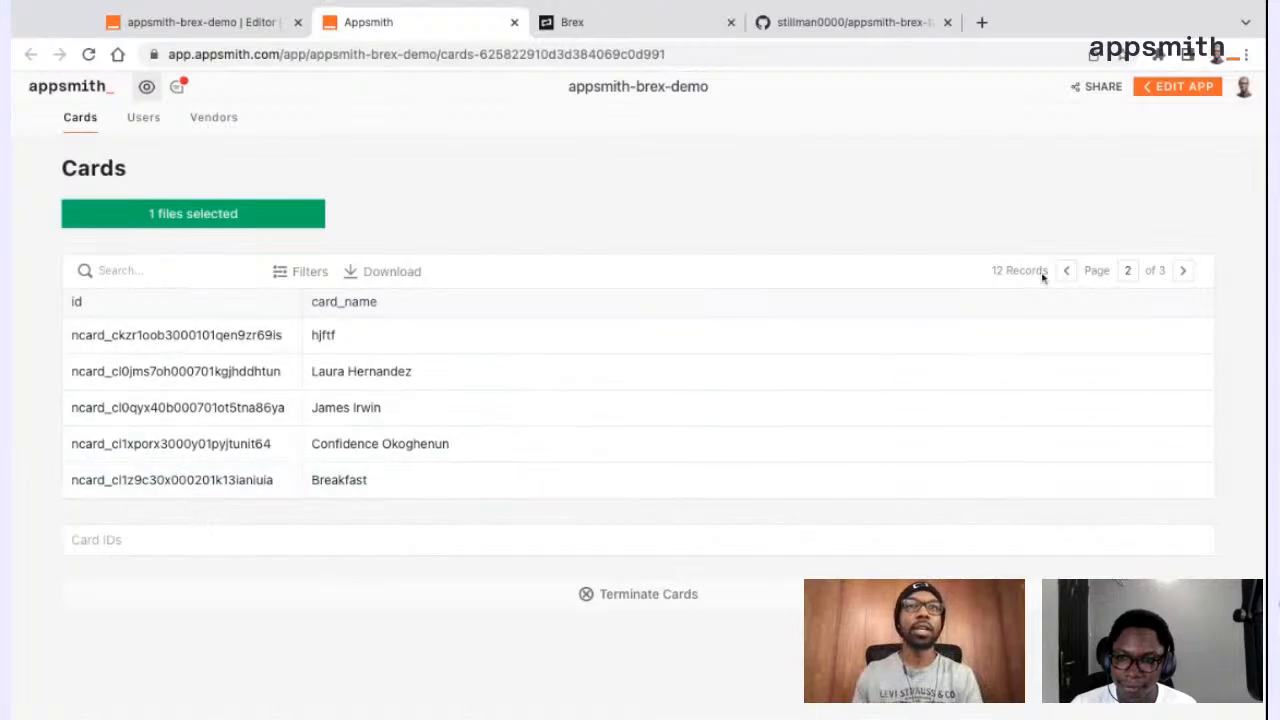
click(1183, 271)
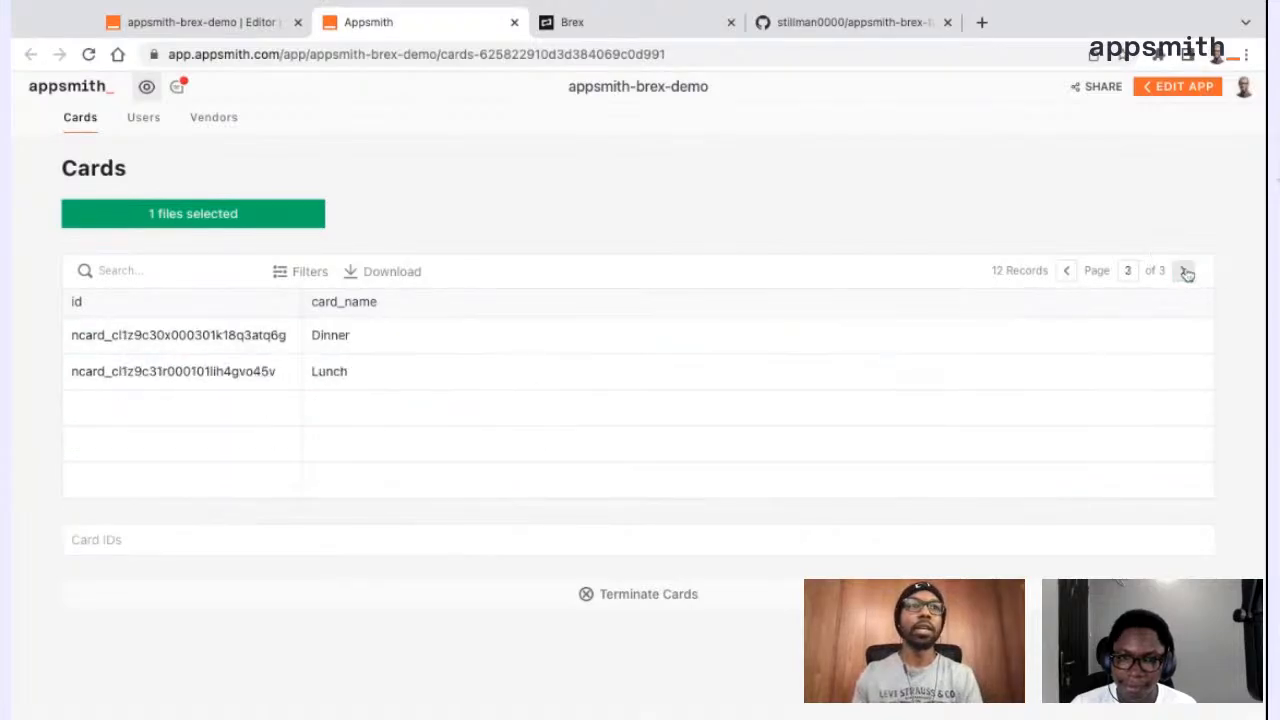
Switch to the Brex dashboard, refresh the list of all cards and view the Lunch card's details
click(667, 31)
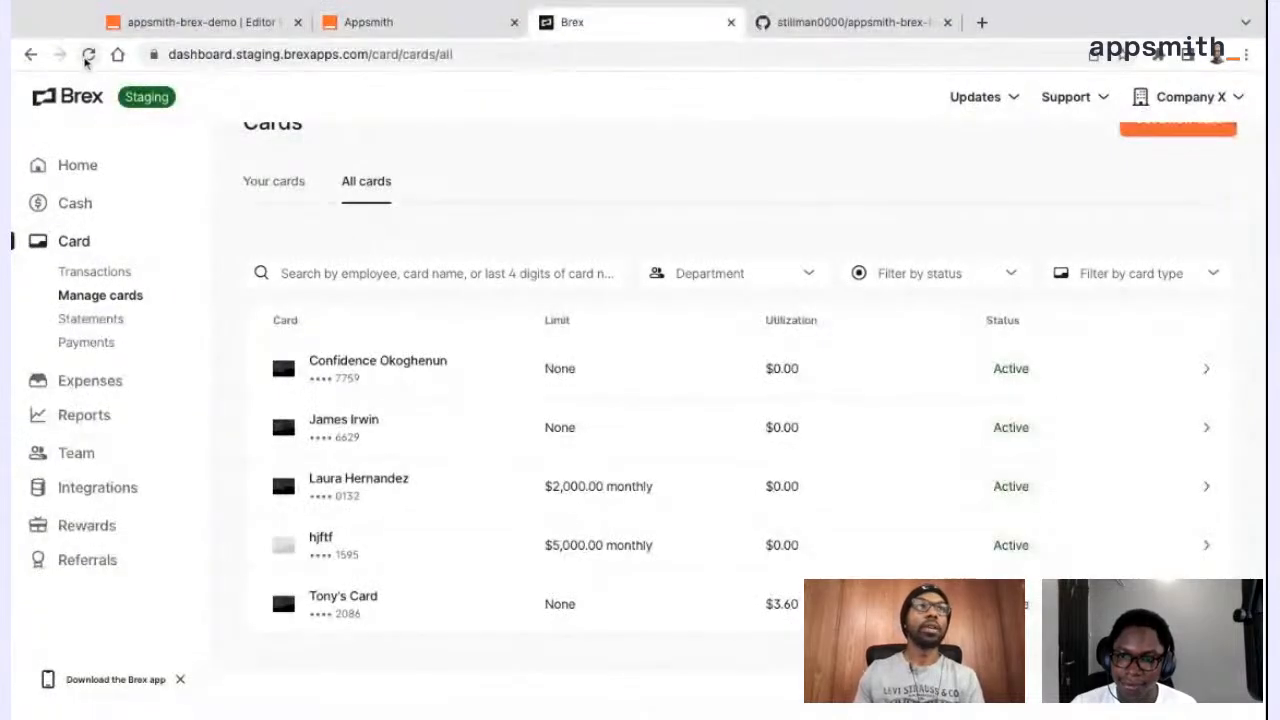
click(88, 55)
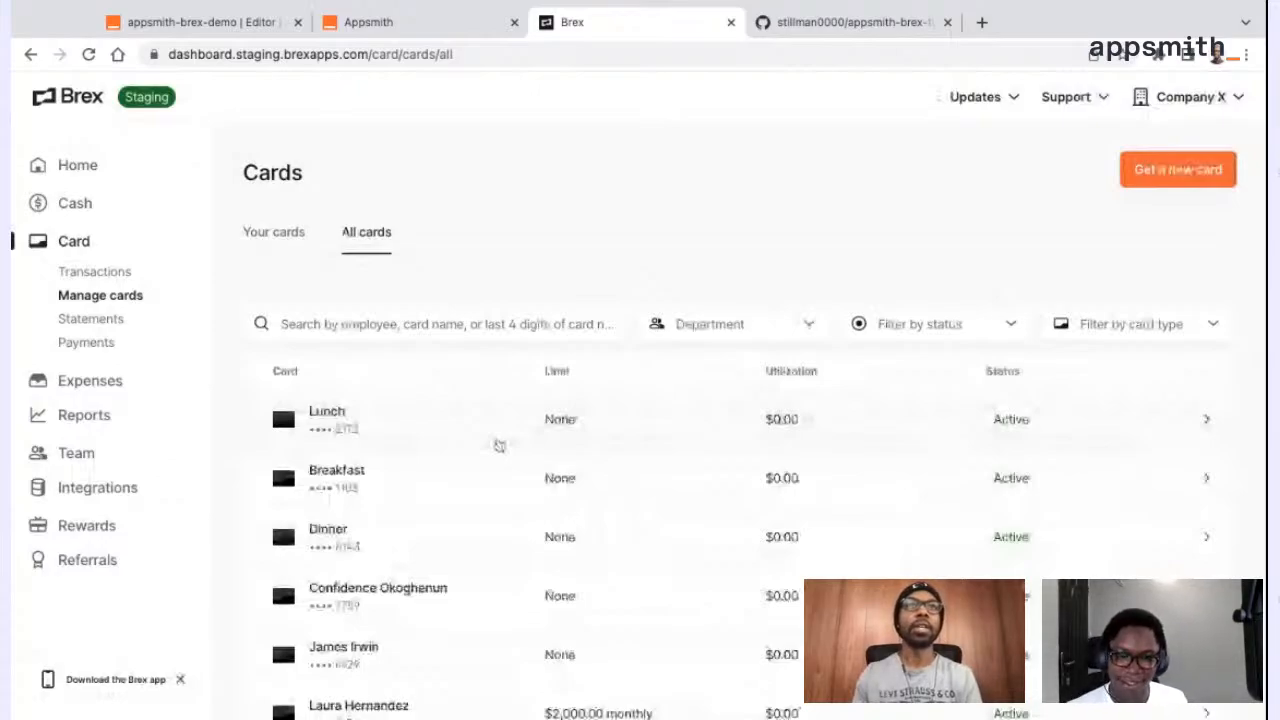
click(498, 445)
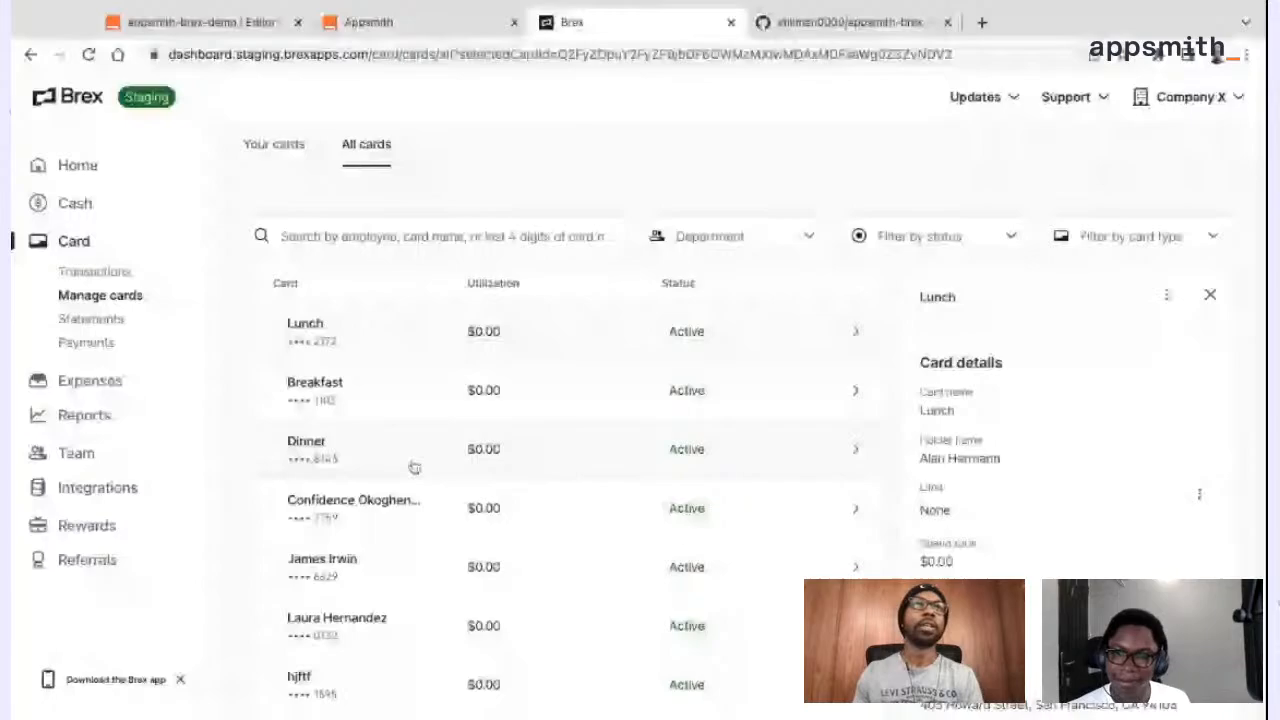
Return to the deployed Appsmith app and page the Cards table back to page 1
click(378, 24)
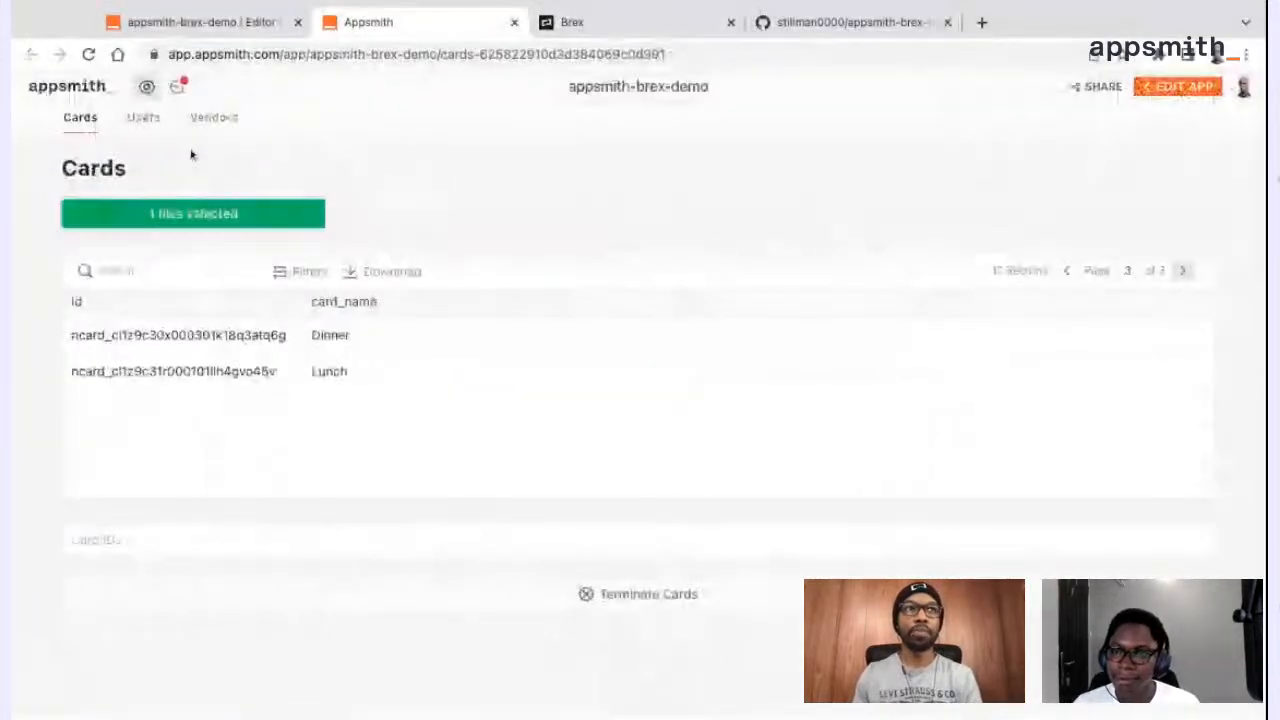
click(1071, 273)
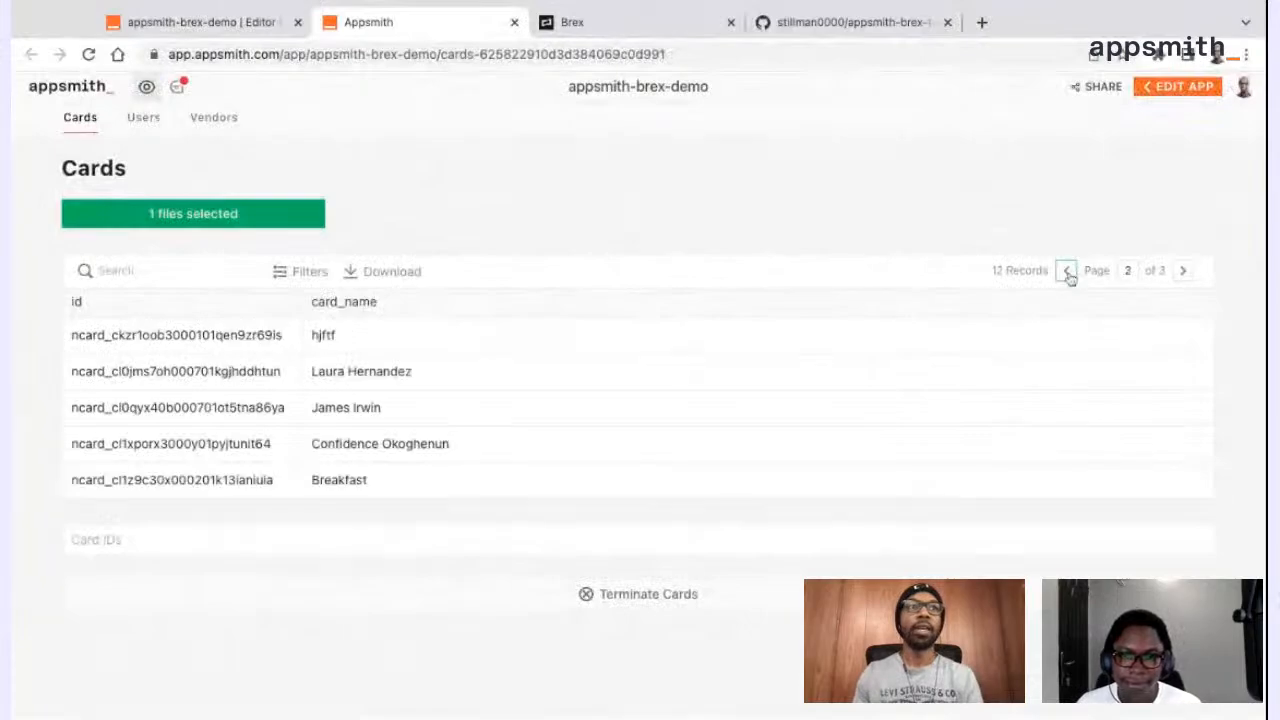
click(1069, 275)
Examine the Invites and Referrals tables on the Users page
click(155, 121)
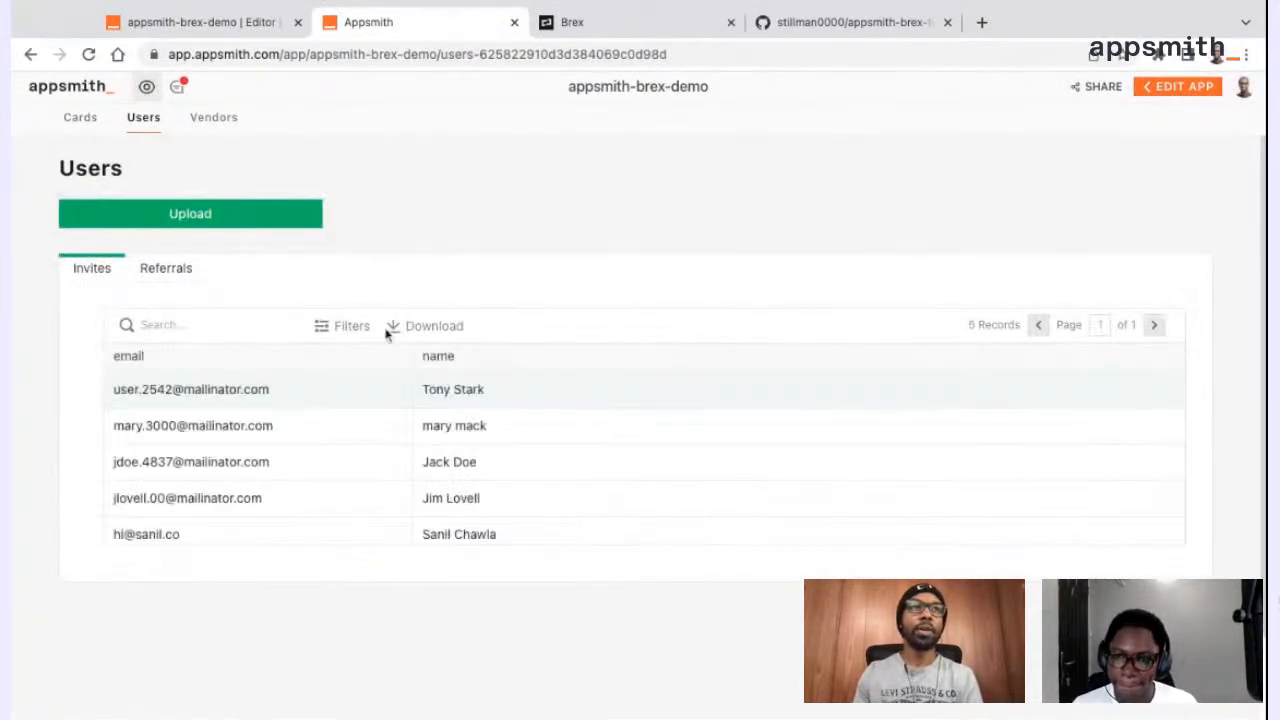
click(166, 270)
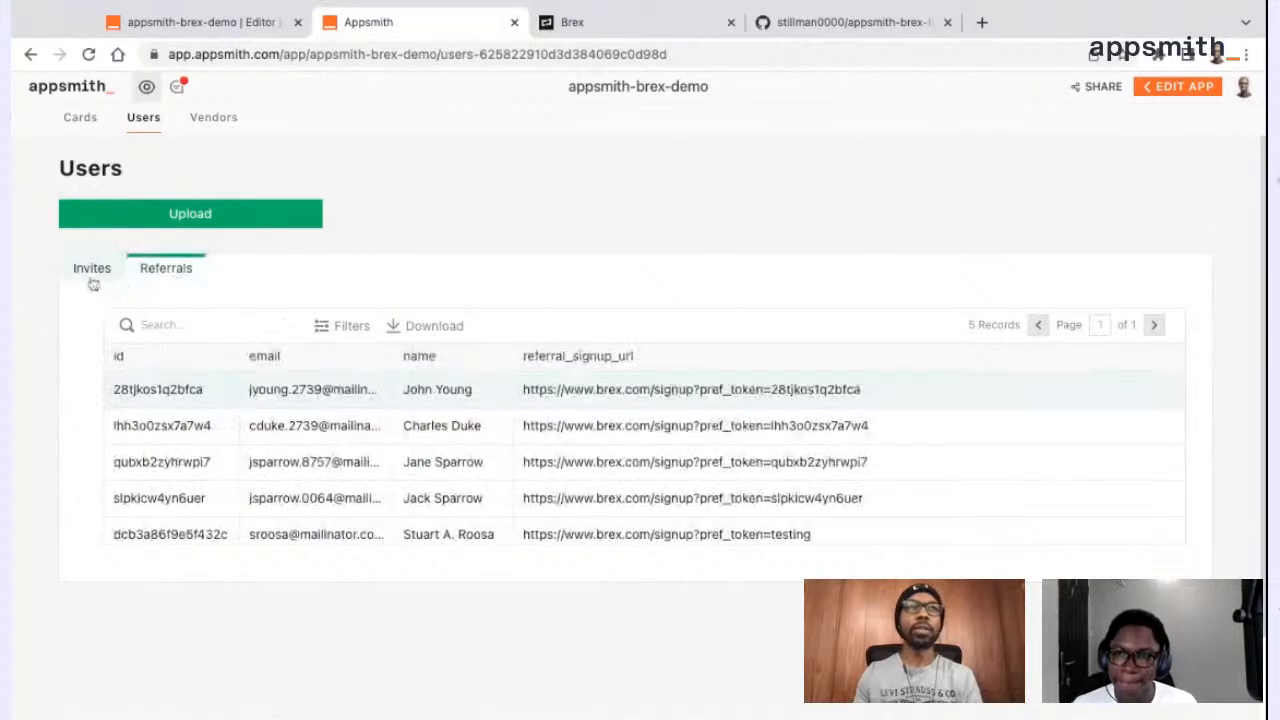
click(91, 272)
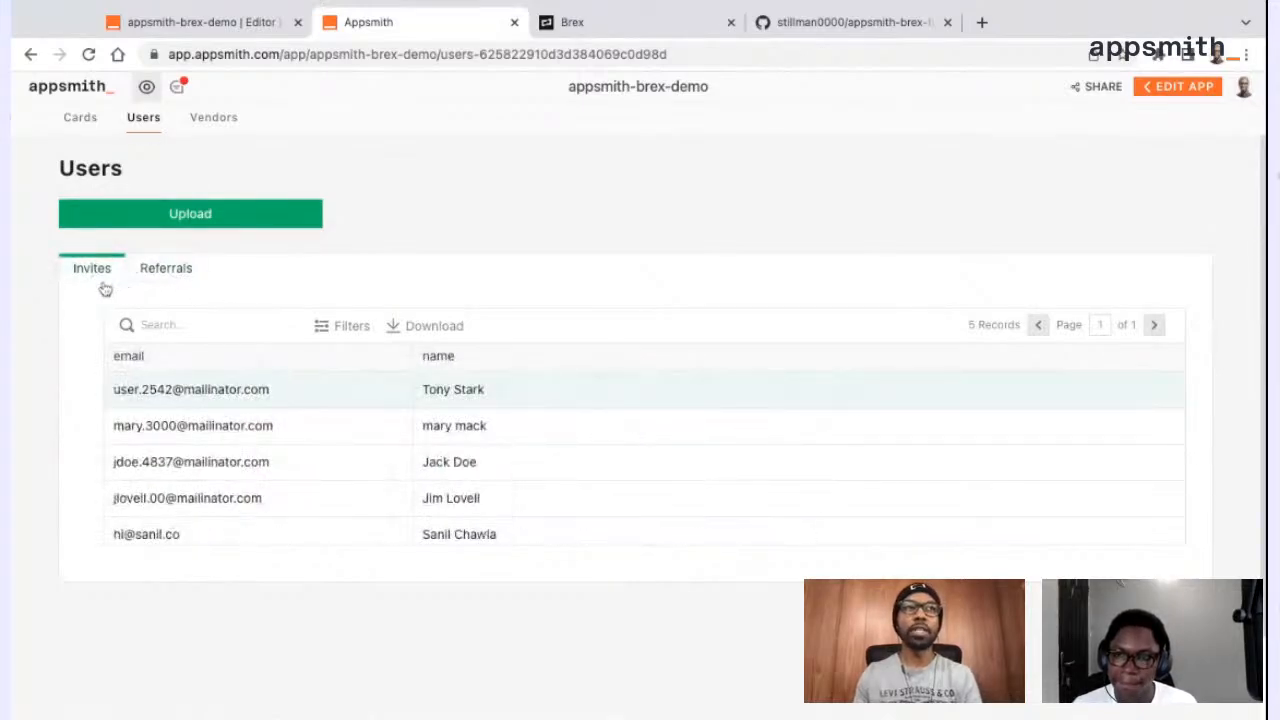
scroll(329, 478, down, 1)
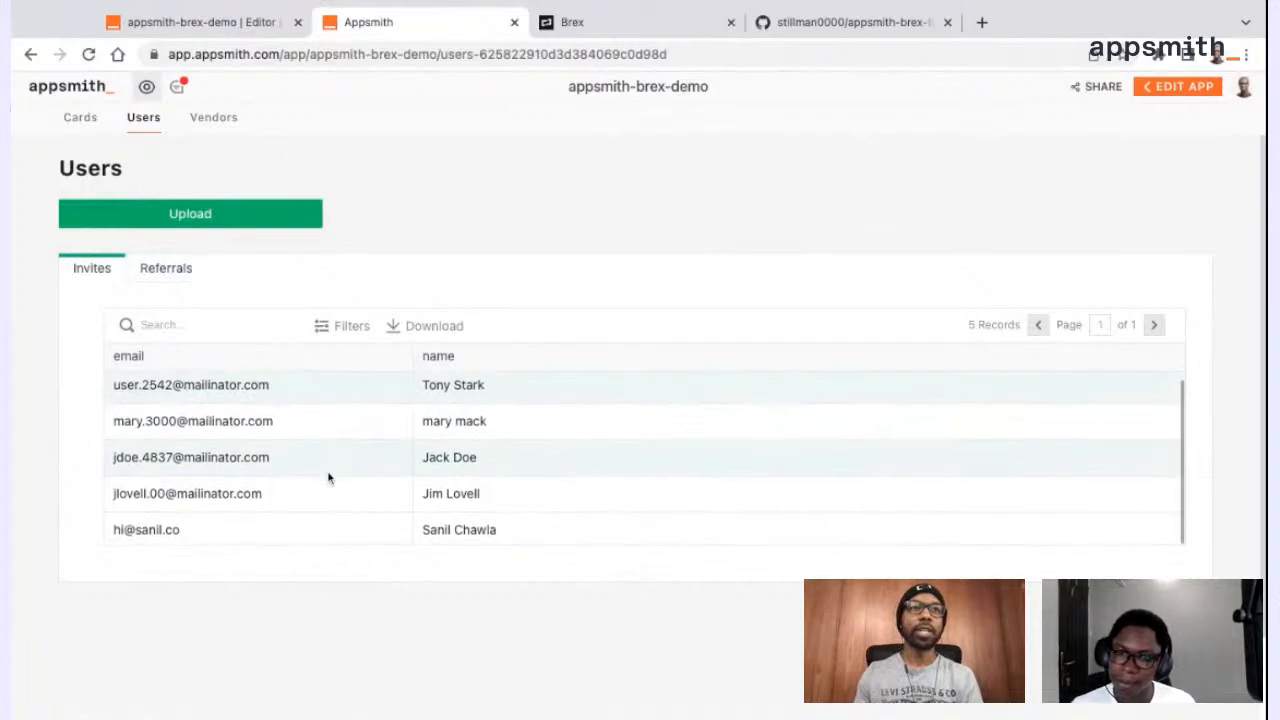
scroll(329, 478, up, 1)
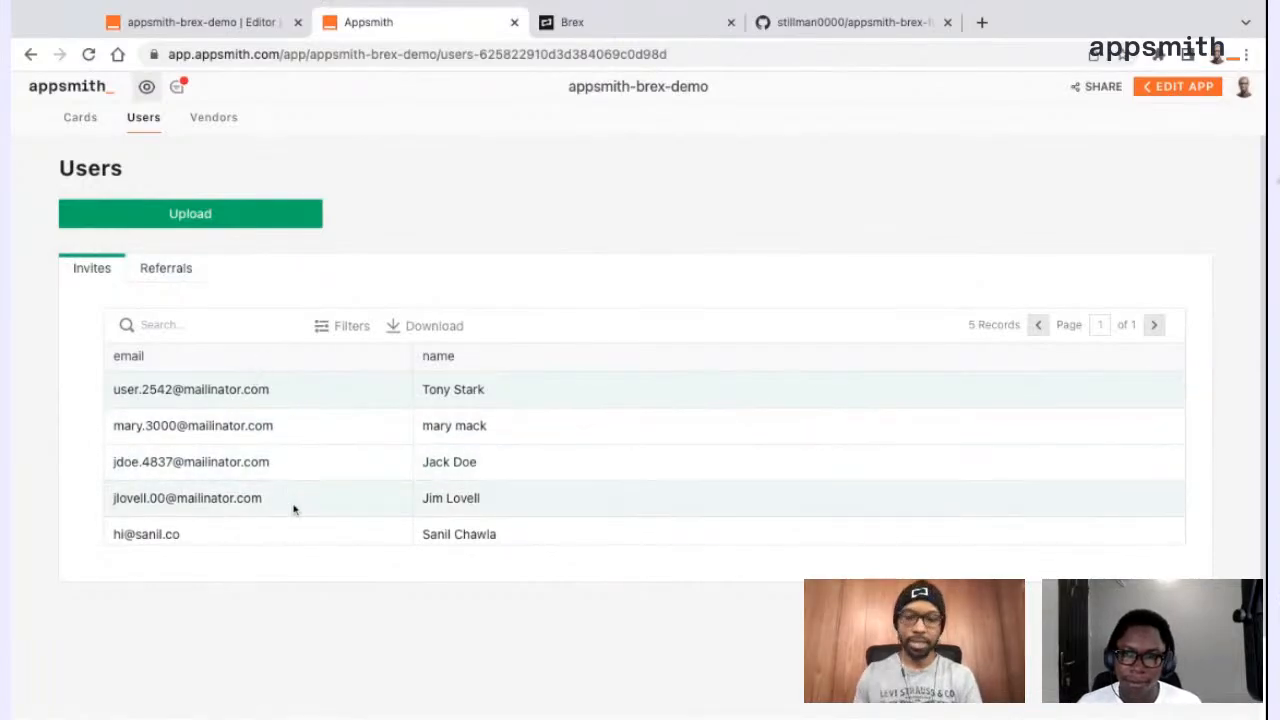
click(172, 271)
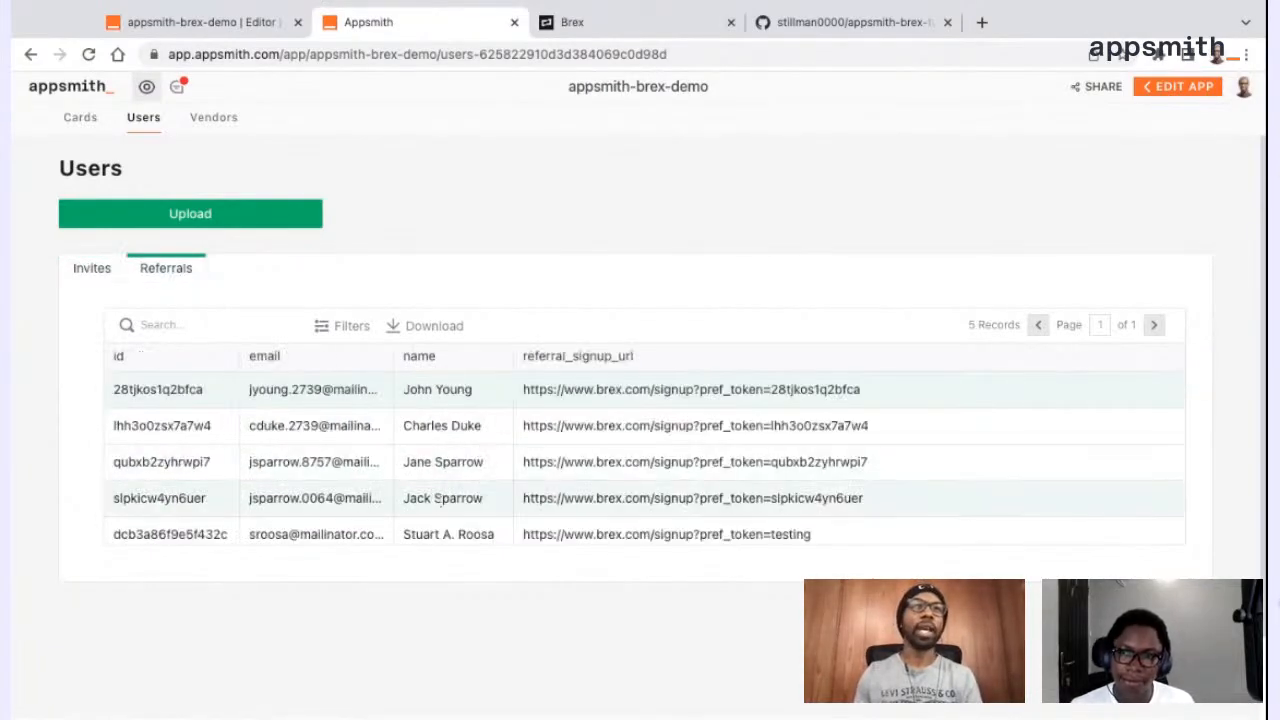
scroll(440, 500, down, 1)
scroll(440, 501, down, 1)
scroll(440, 501, up, 1)
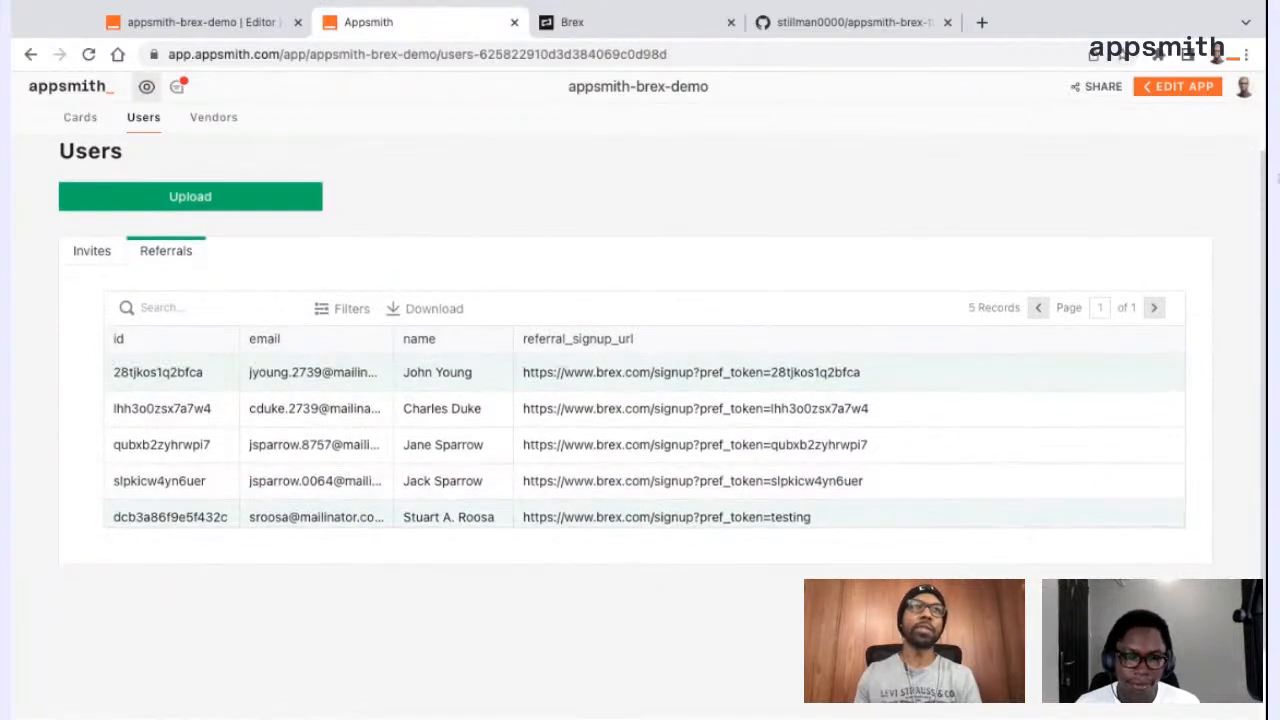
Look through the Vendors and Users pages of the deployed app and return to the Cards page
click(80, 118)
click(206, 120)
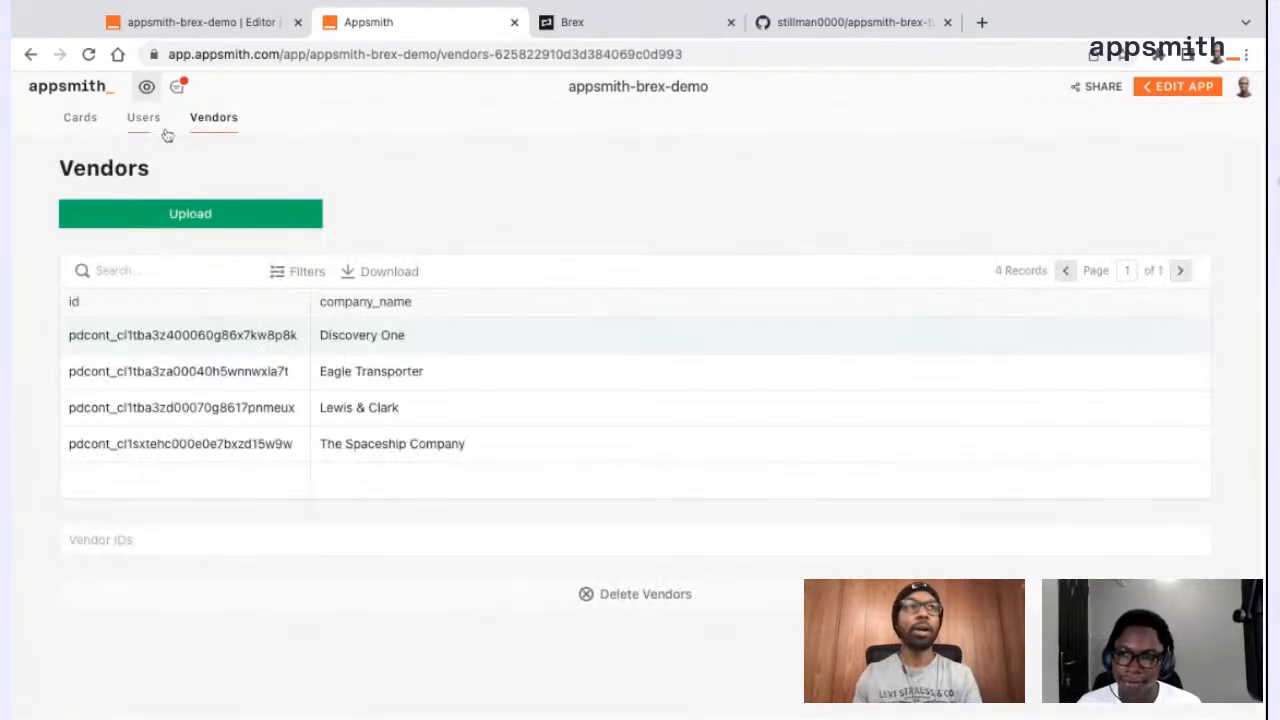
click(150, 124)
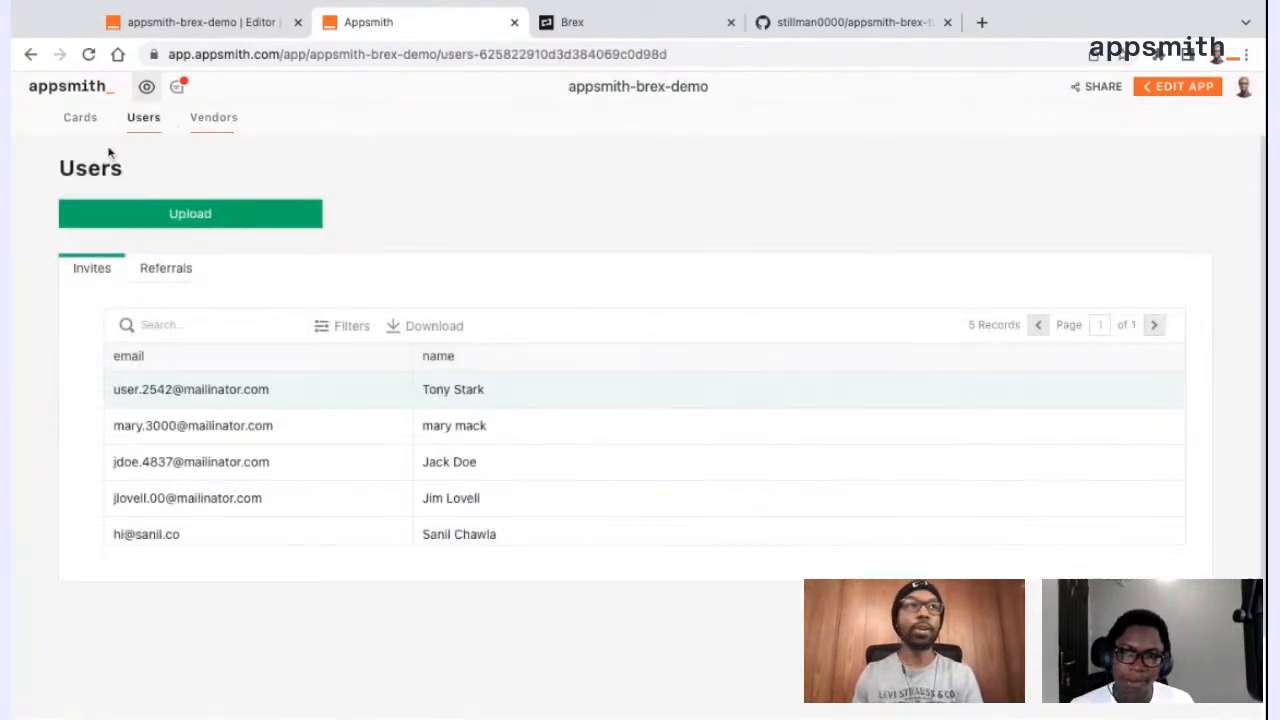
click(78, 133)
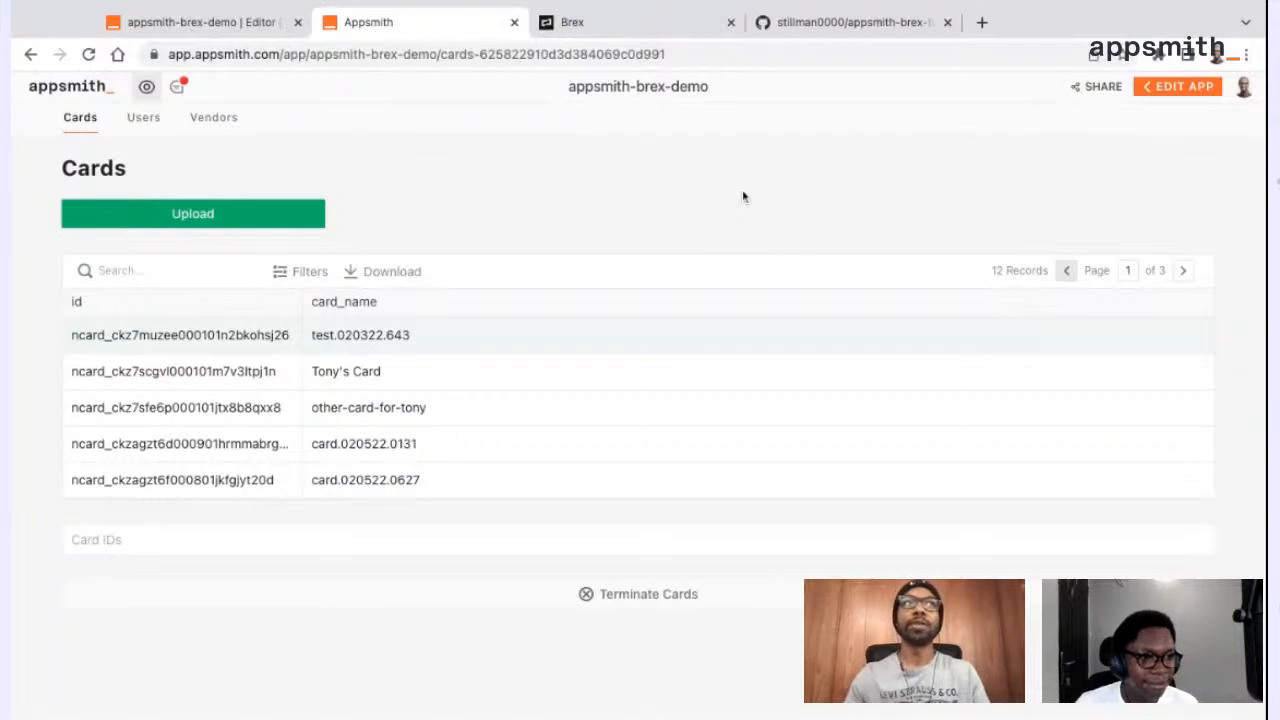
Close the deployed app and go back from the create_card query to the Cards page canvas in the editor
click(514, 22)
click(213, 35)
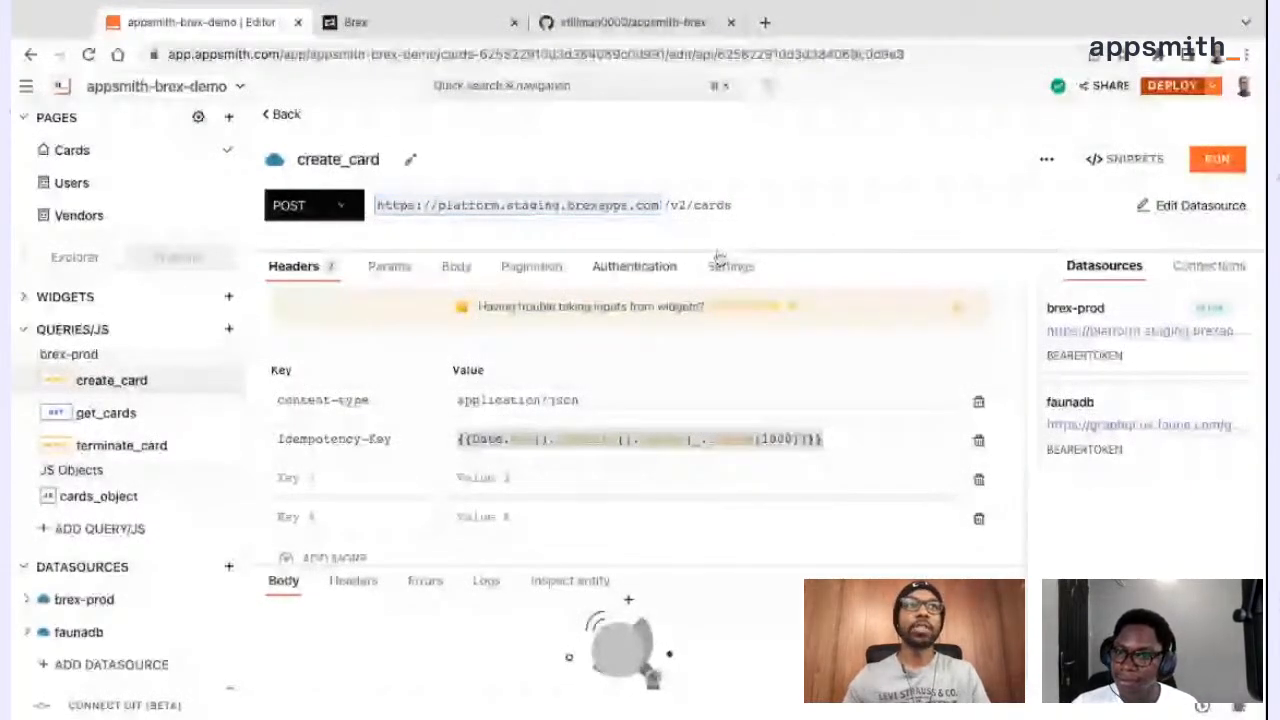
click(284, 115)
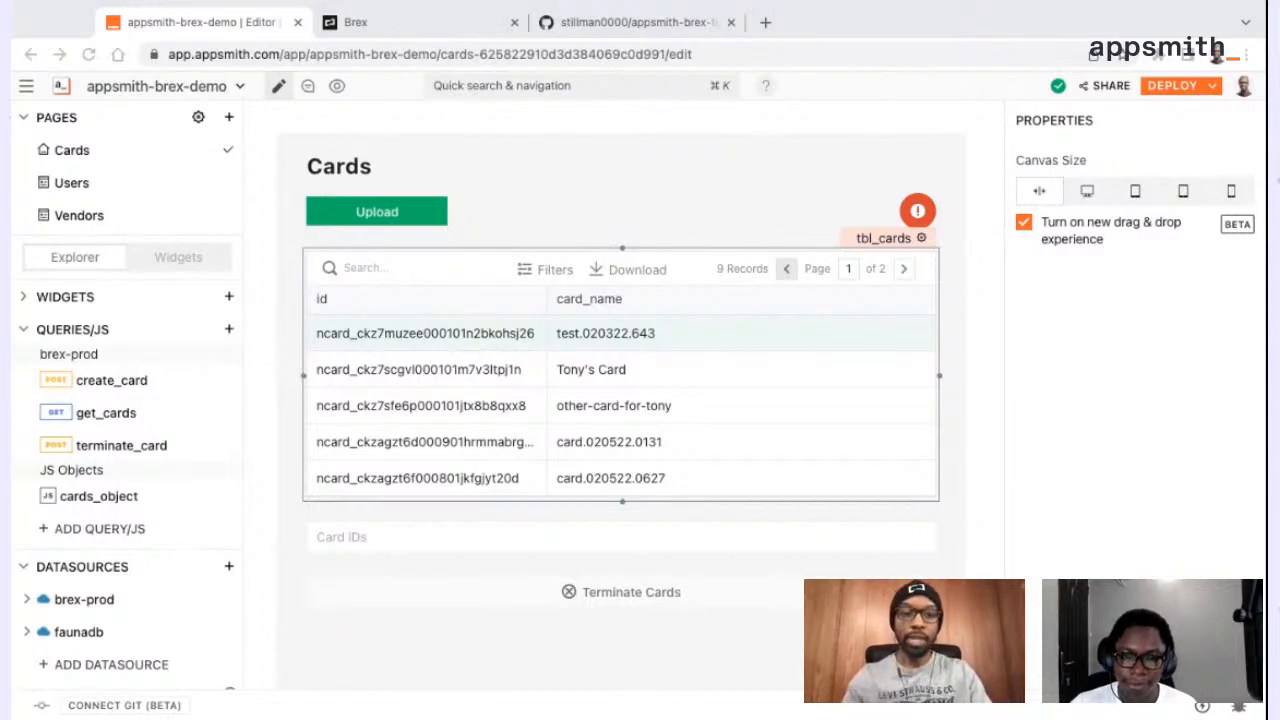
Open the Cards page of the appsmith-brex-livestream app in the editor by its URL
click(430, 54)
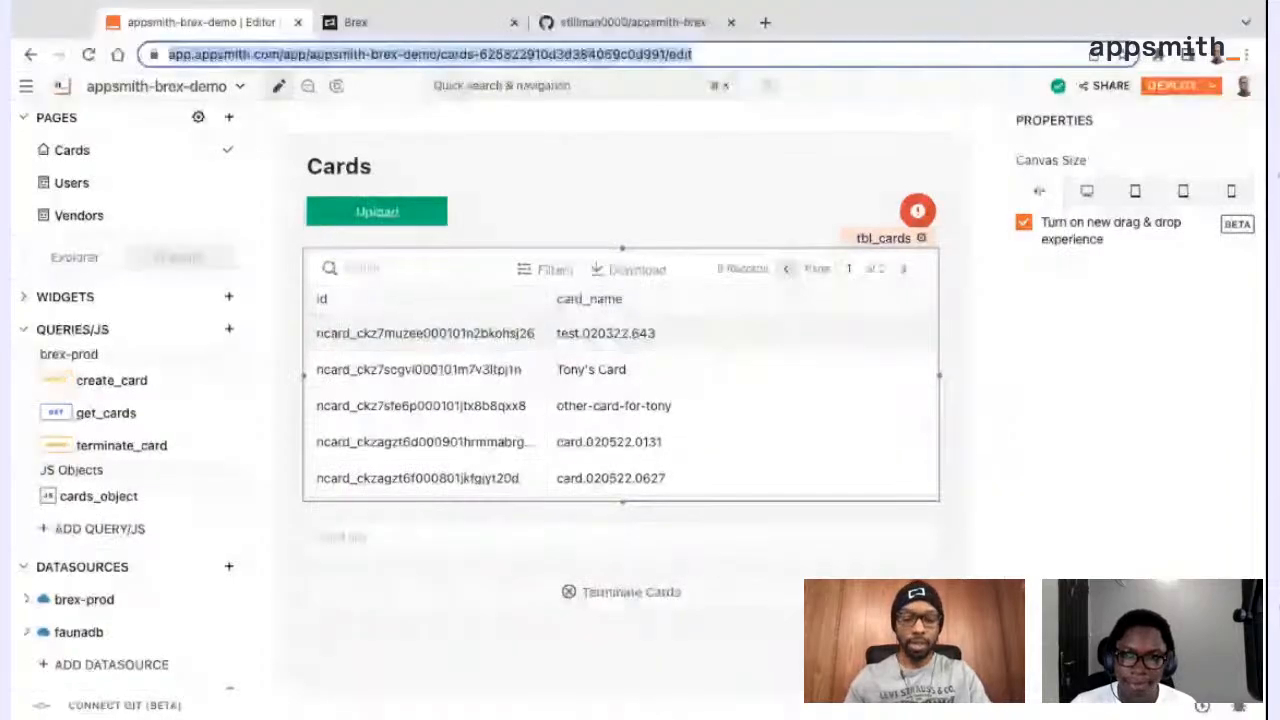
text(app.appsmith.com/app/appsmith-brex-livestream/cards-625823b90d3d384069c0da9d/edit)
key(Return)
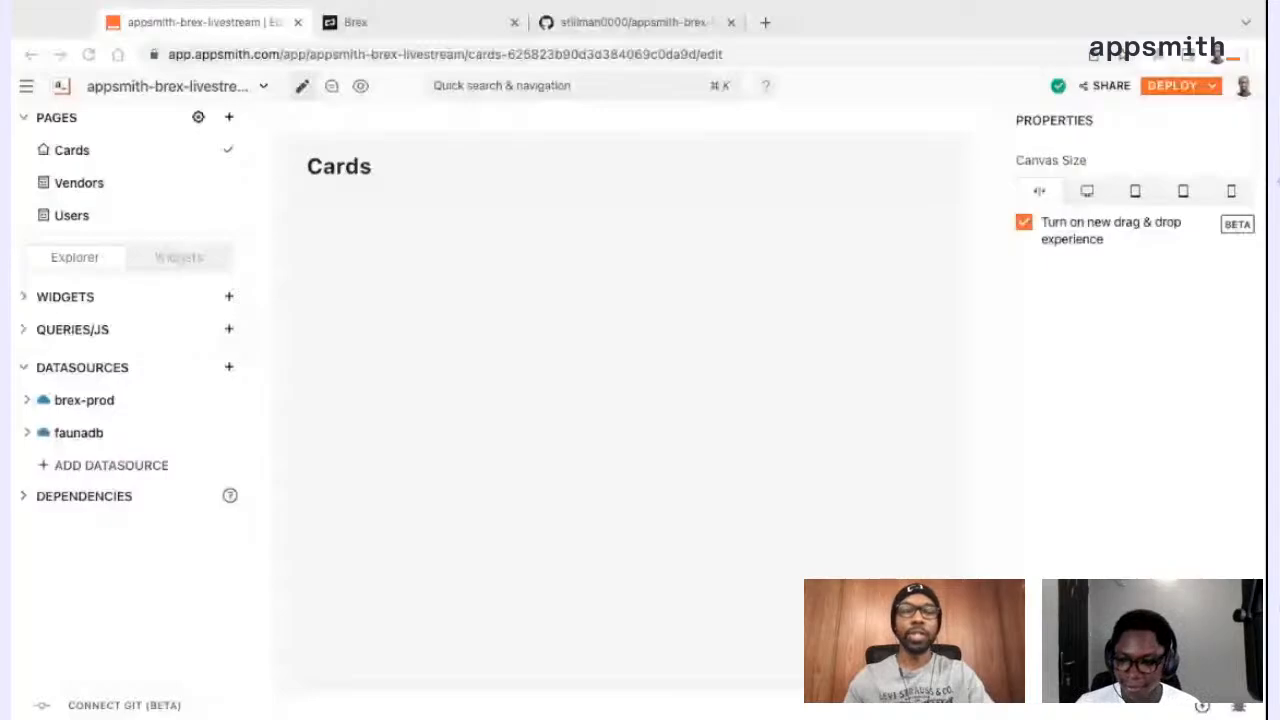
click(625, 581)
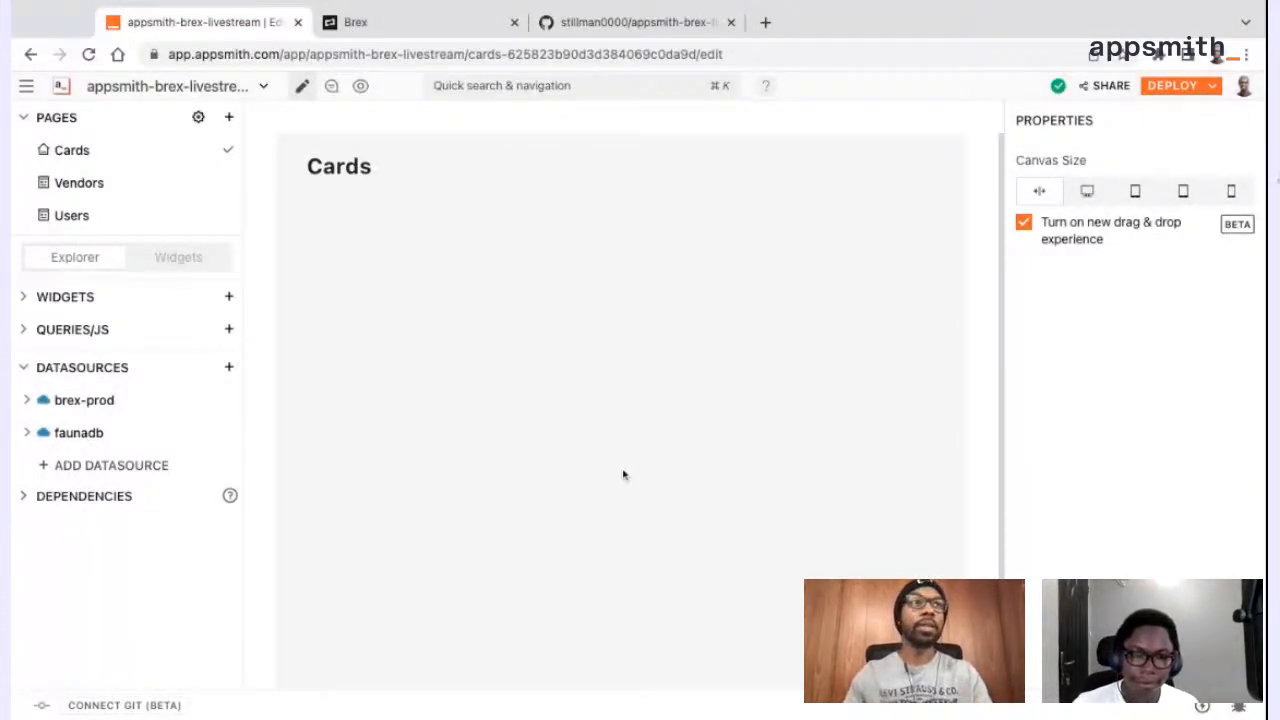
Find the Filepicker widget and place it directly below the Cards heading
click(228, 297)
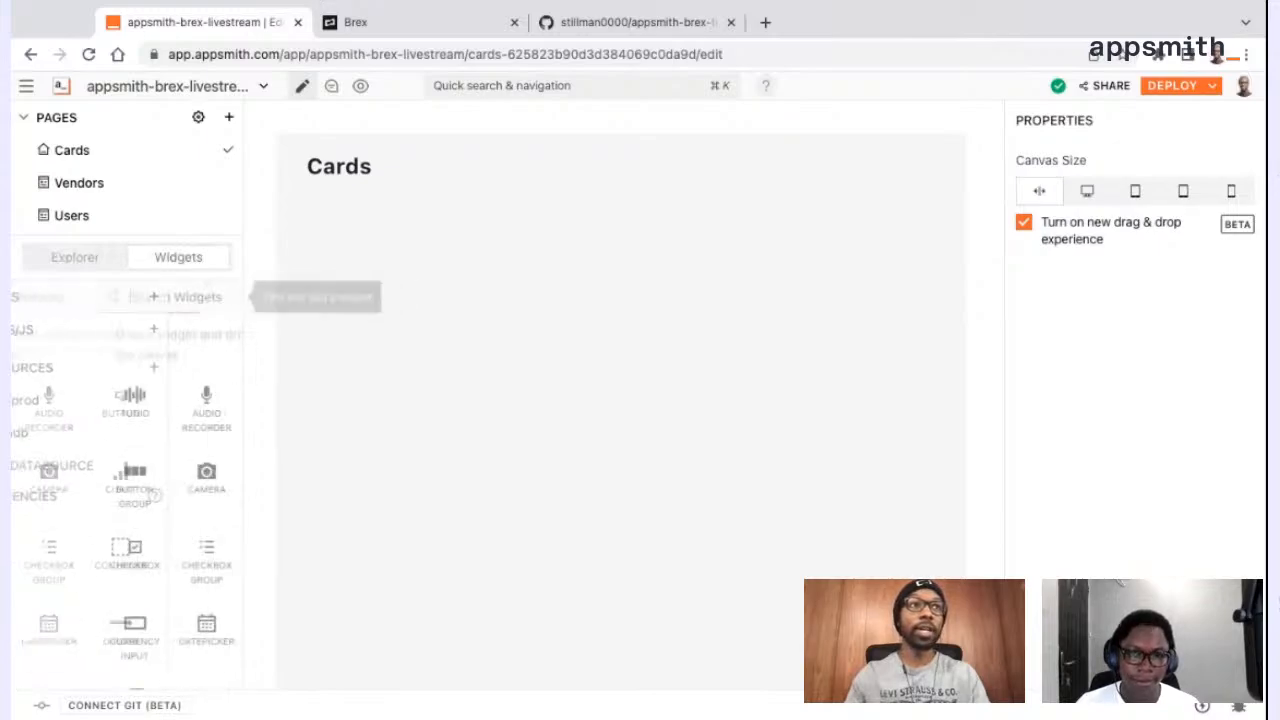
text(file)
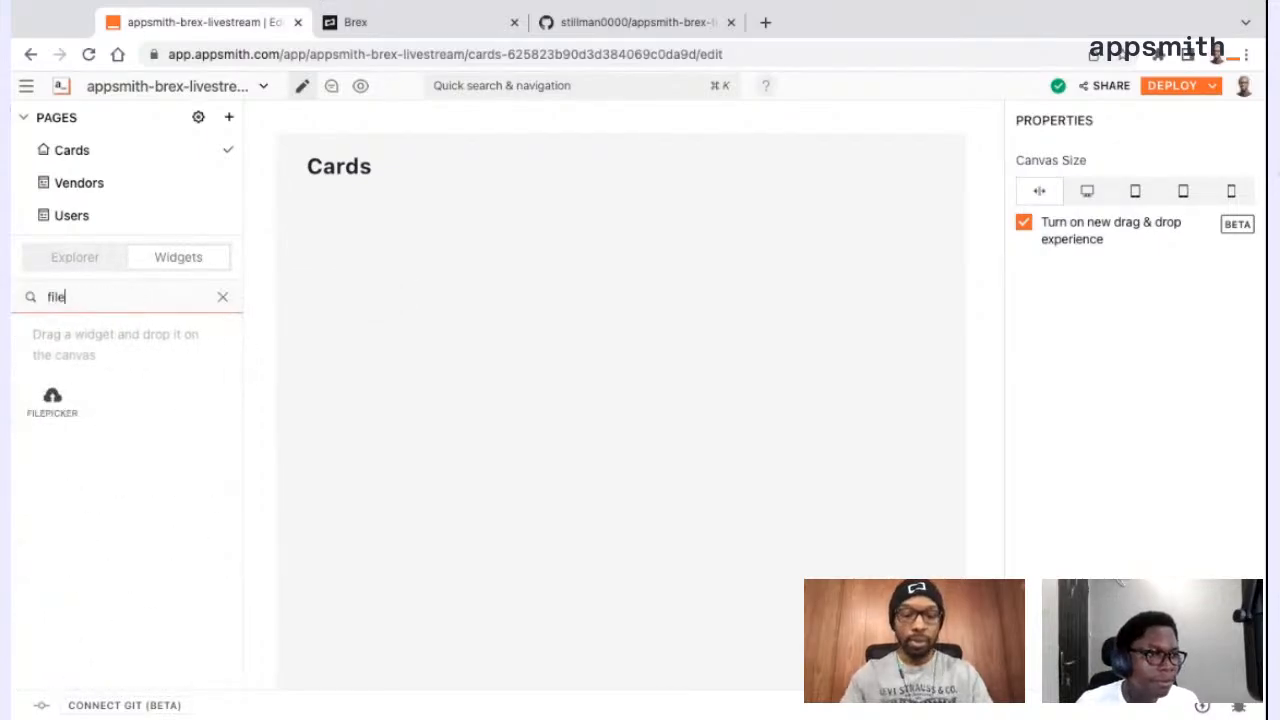
drag(52, 398, 390, 214)
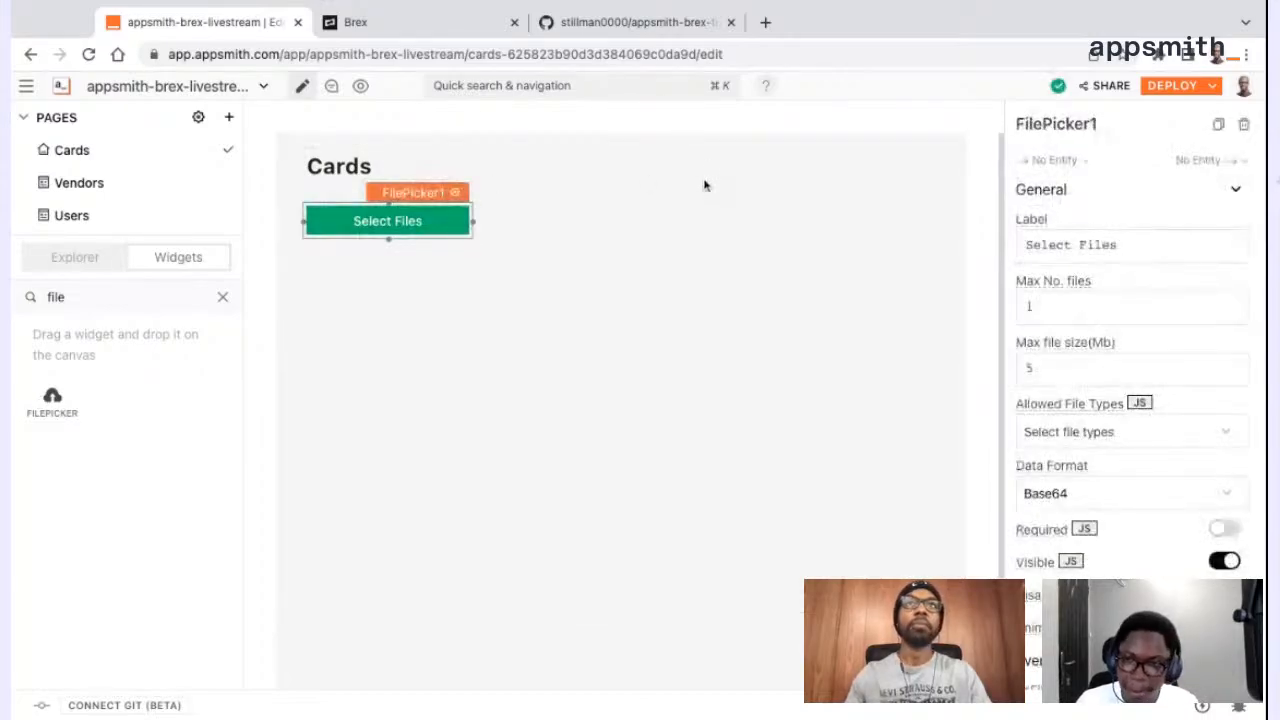
Rename the file picker widget as fp_cards
click(1059, 124)
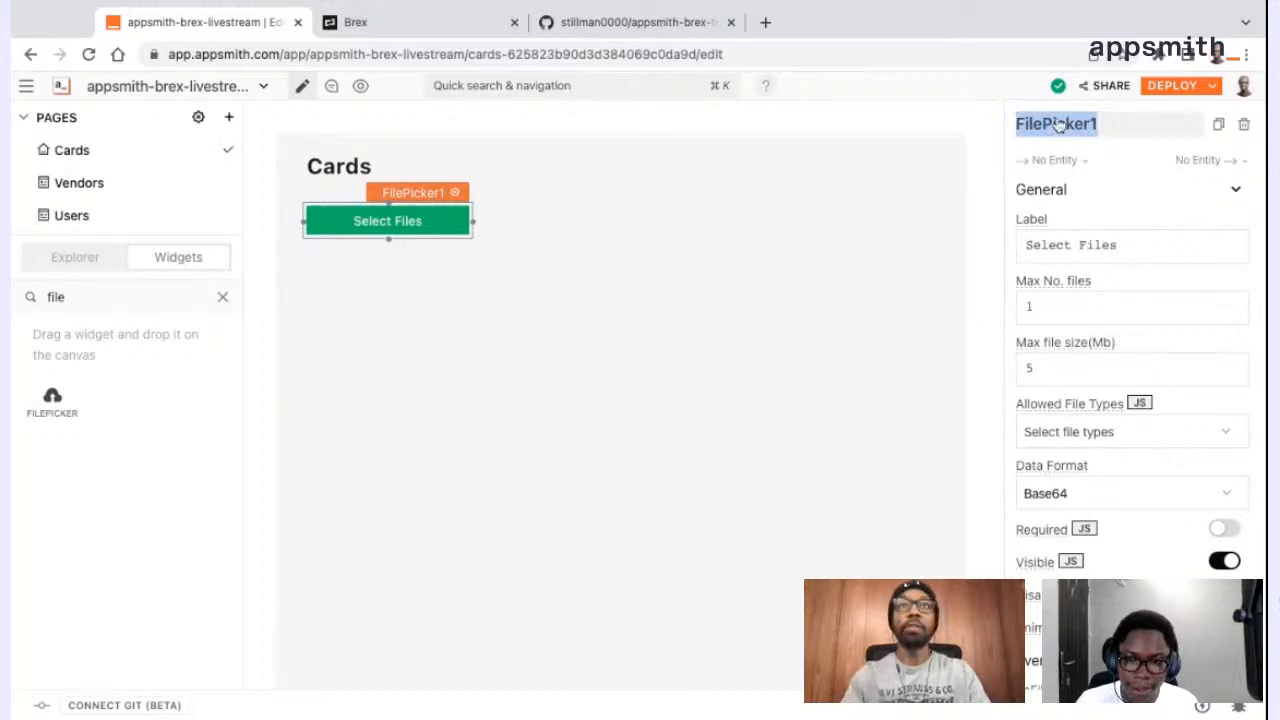
text(fp_cards)
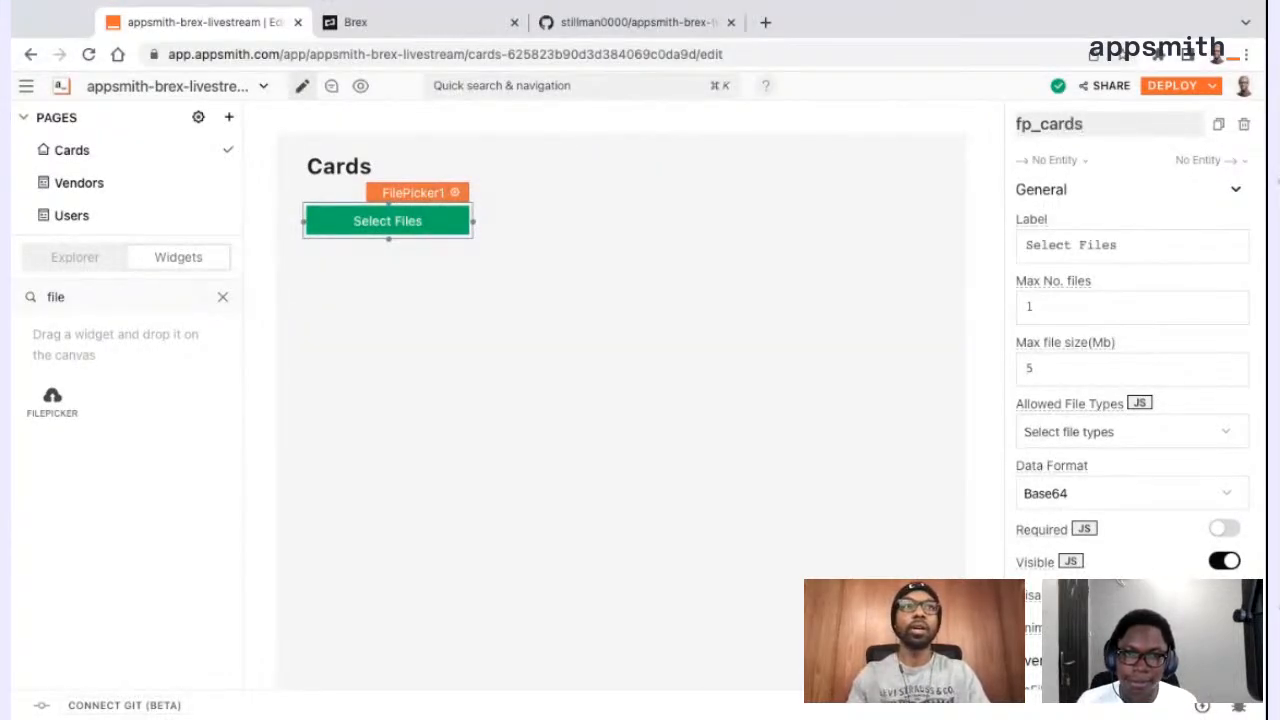
key(Return)
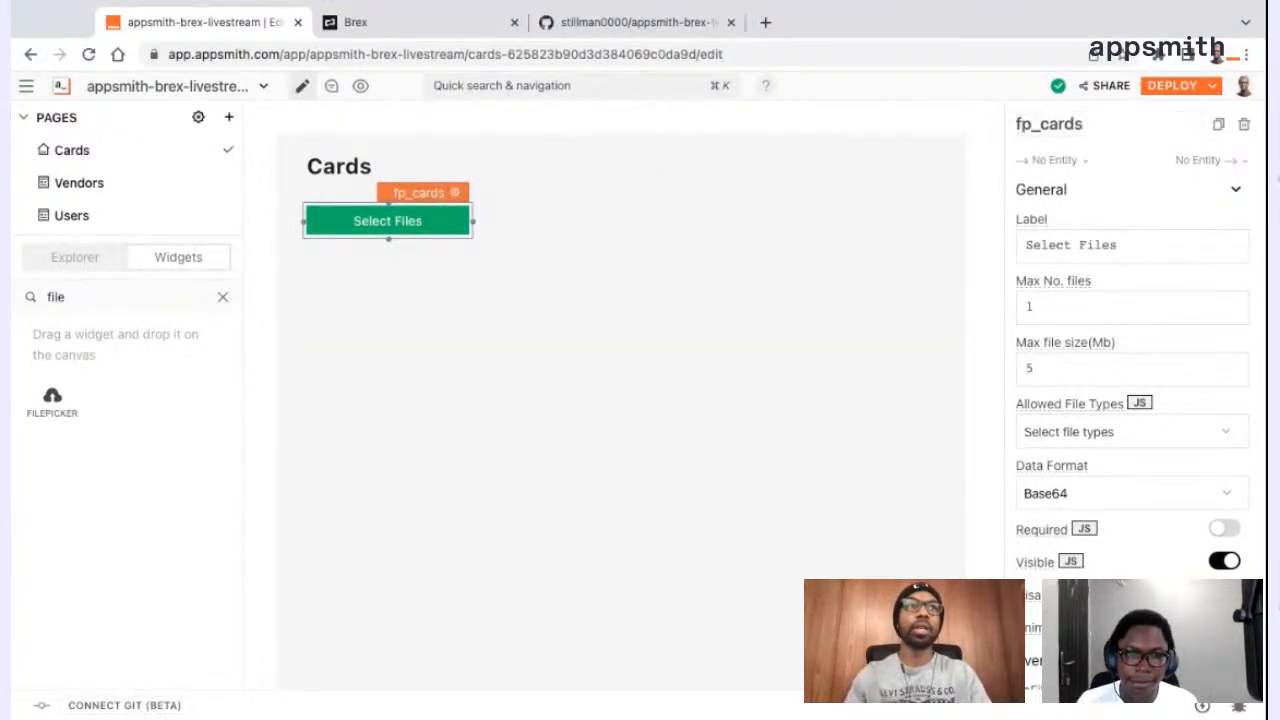
click(752, 303)
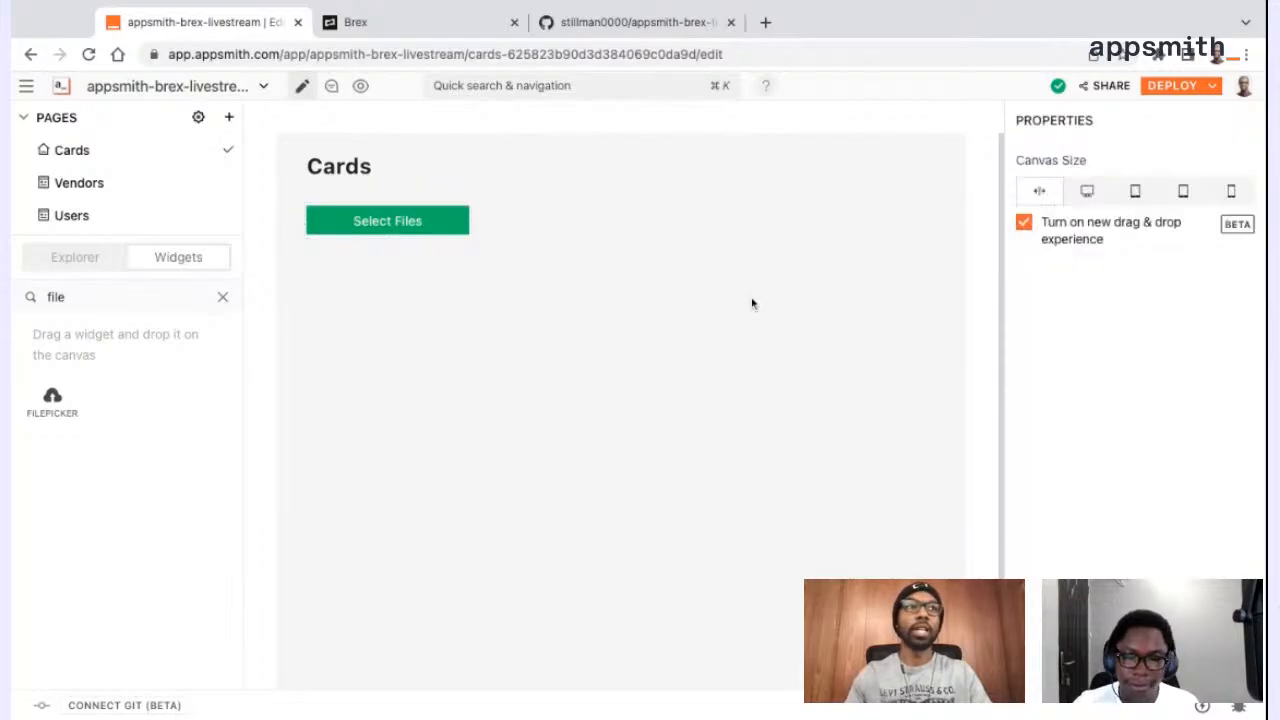
Add an Icon Button at the right end of the file picker's row and set its button color to red #DD4B34
click(222, 297)
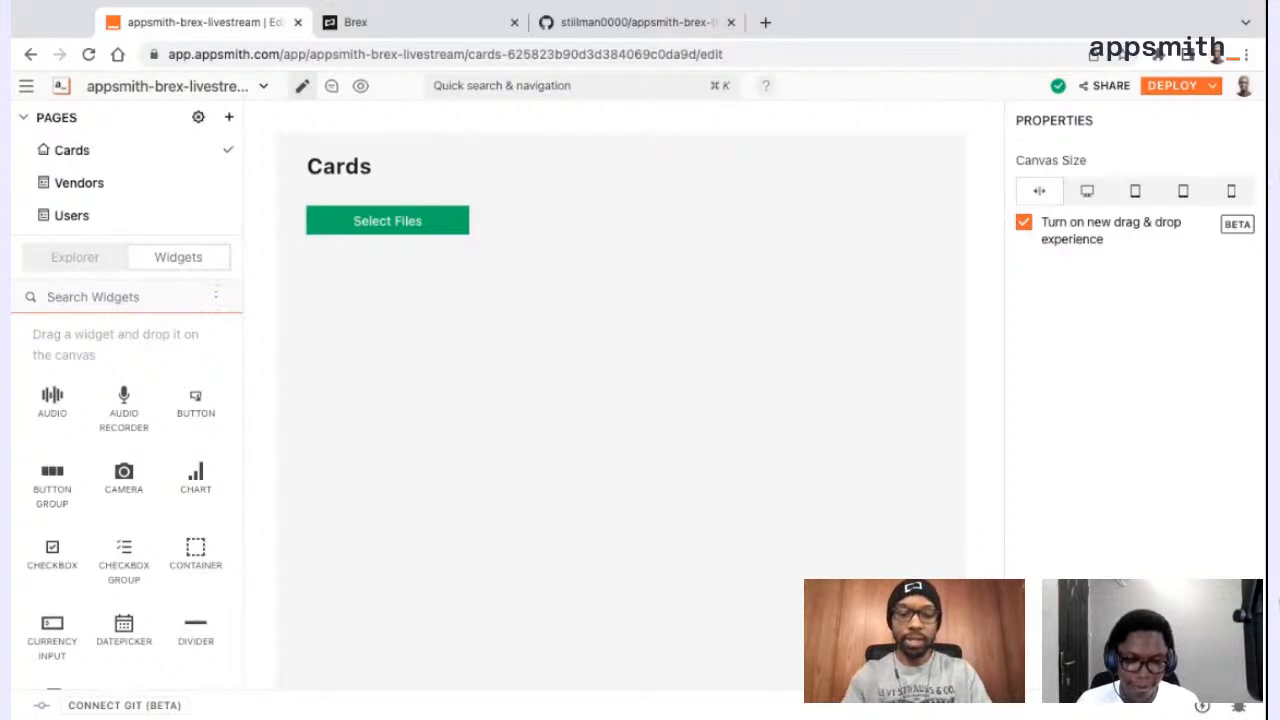
text(button)
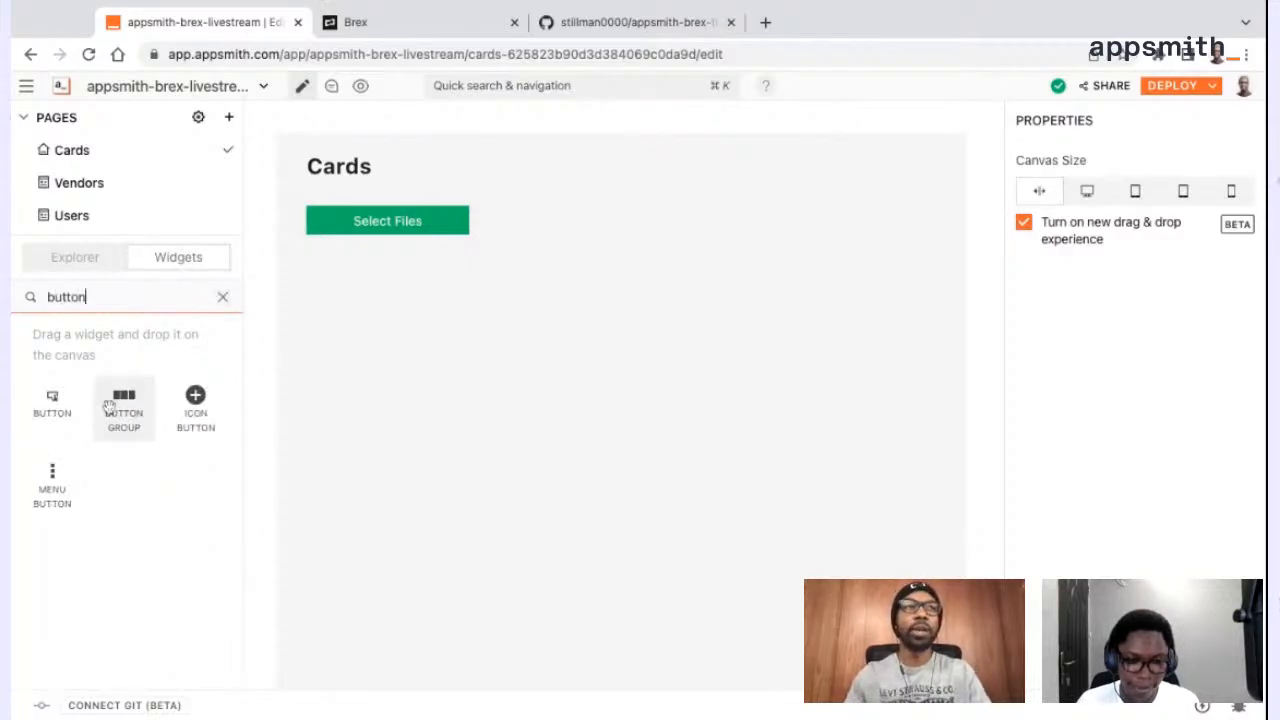
drag(183, 413, 896, 220)
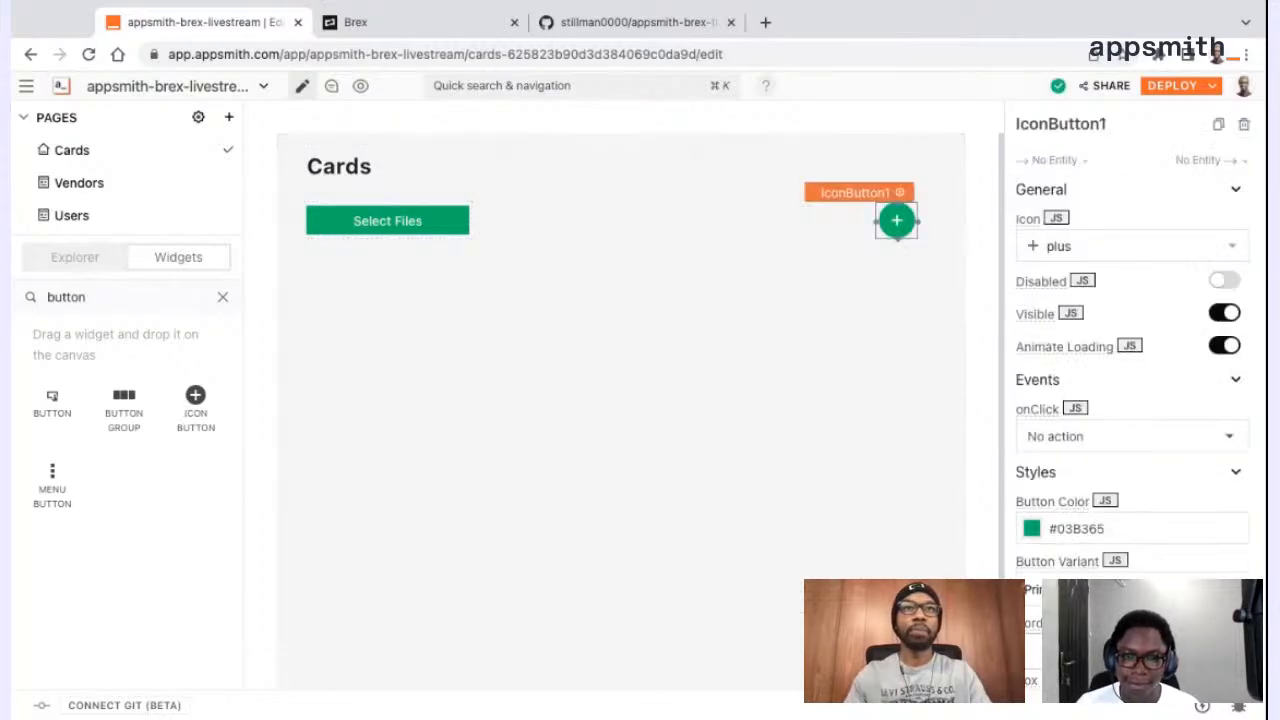
click(1090, 529)
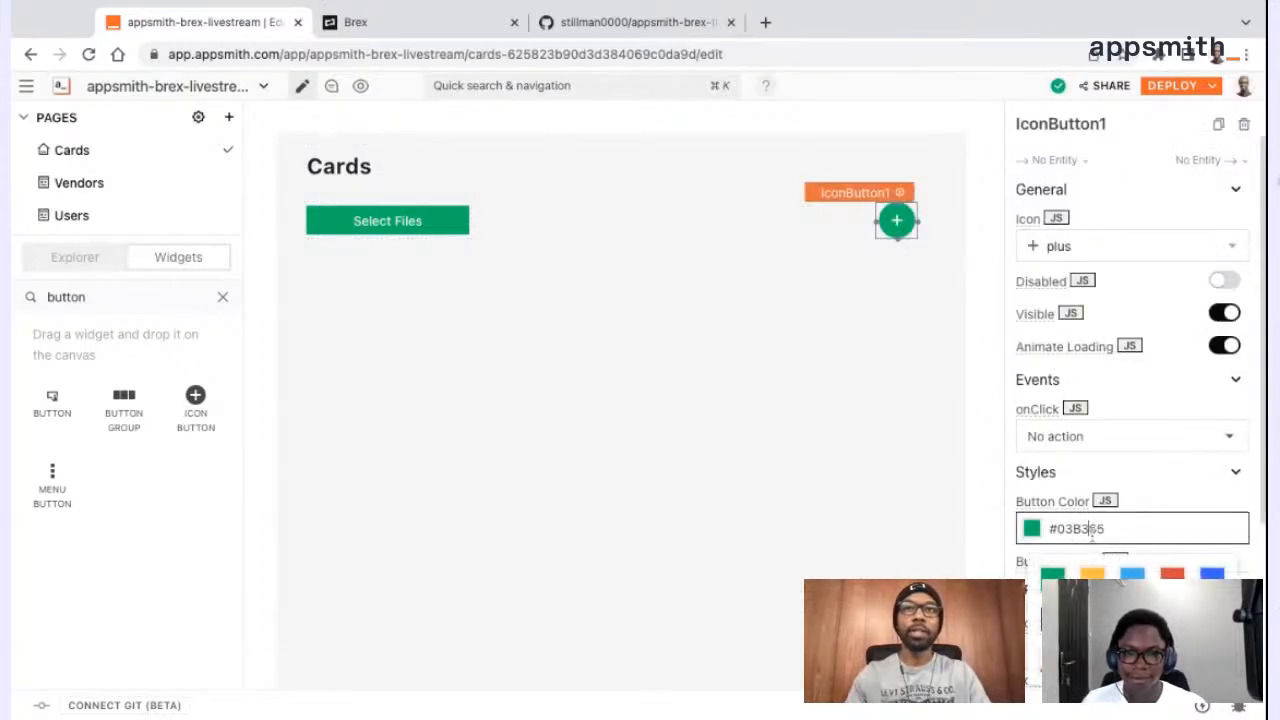
click(1172, 573)
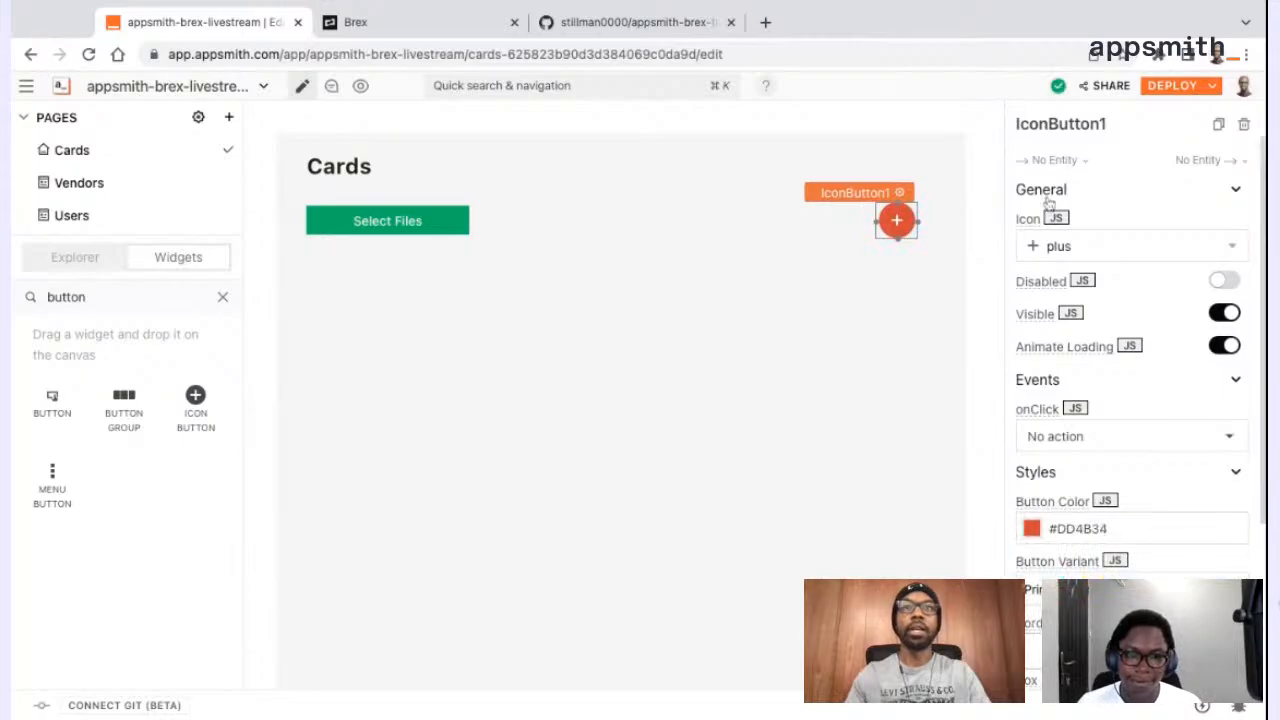
Rename the red icon button as btn_errors
click(1091, 125)
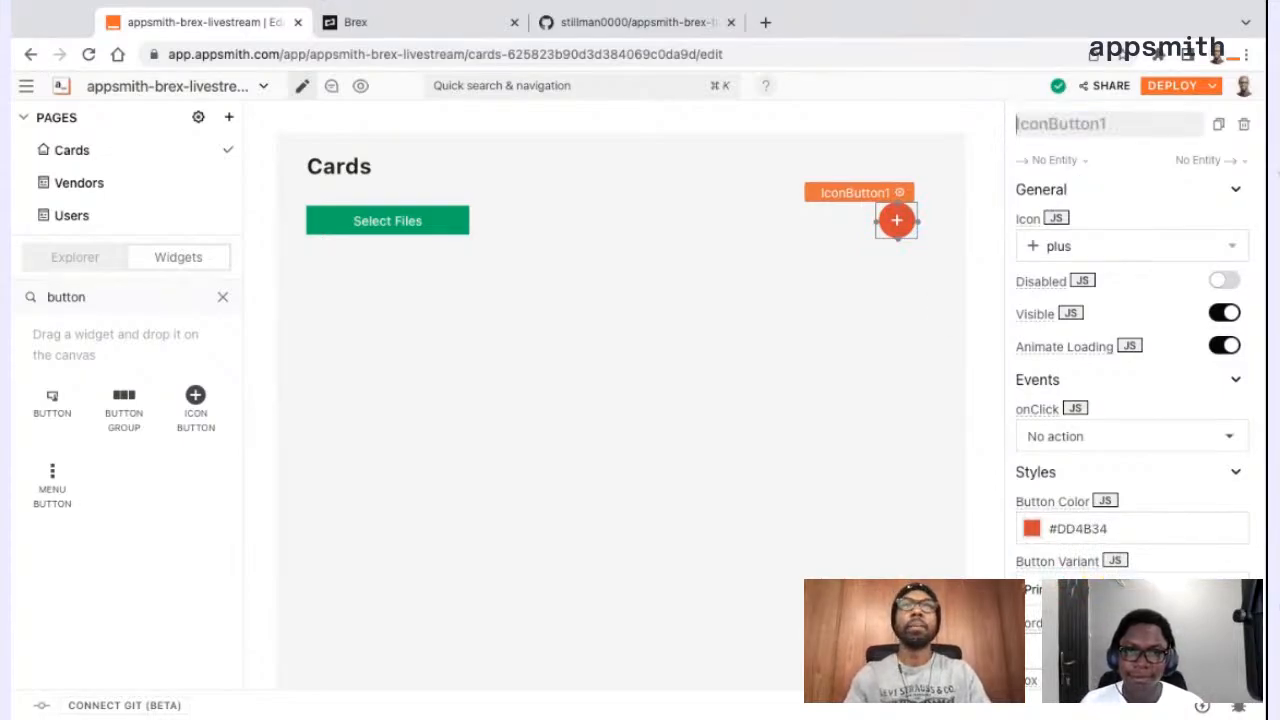
text(btn_errors)
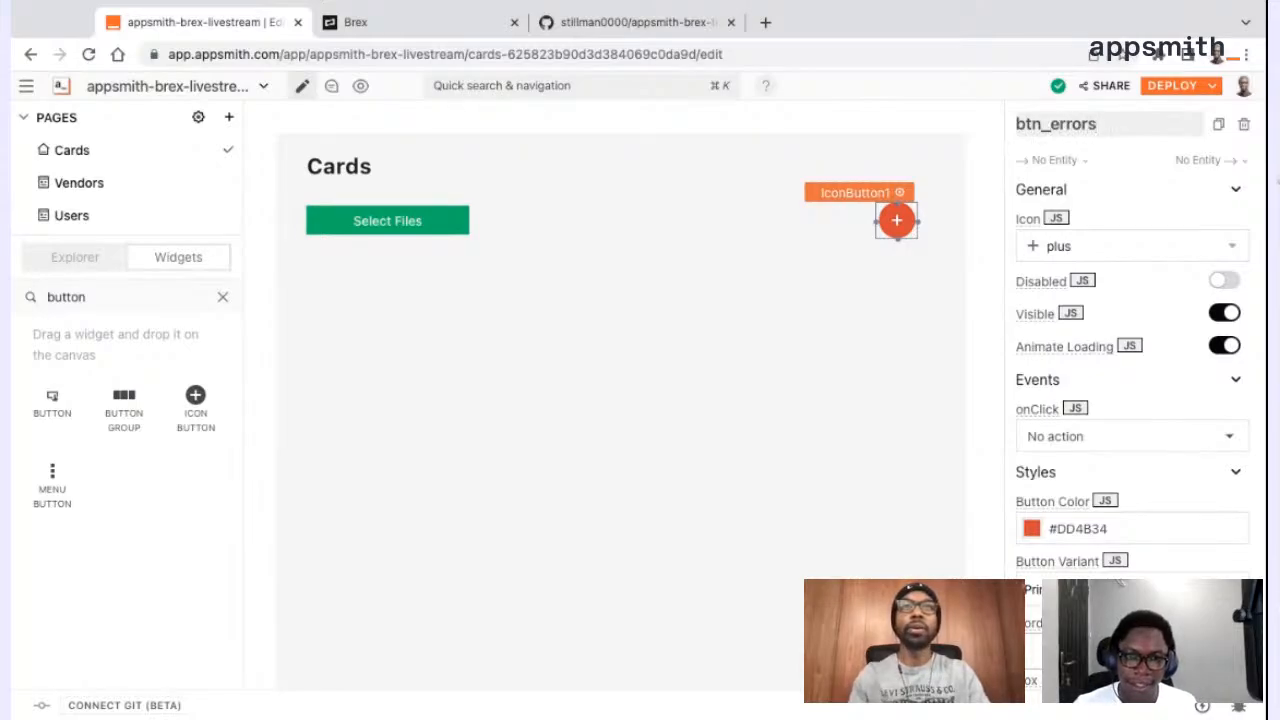
key(Return)
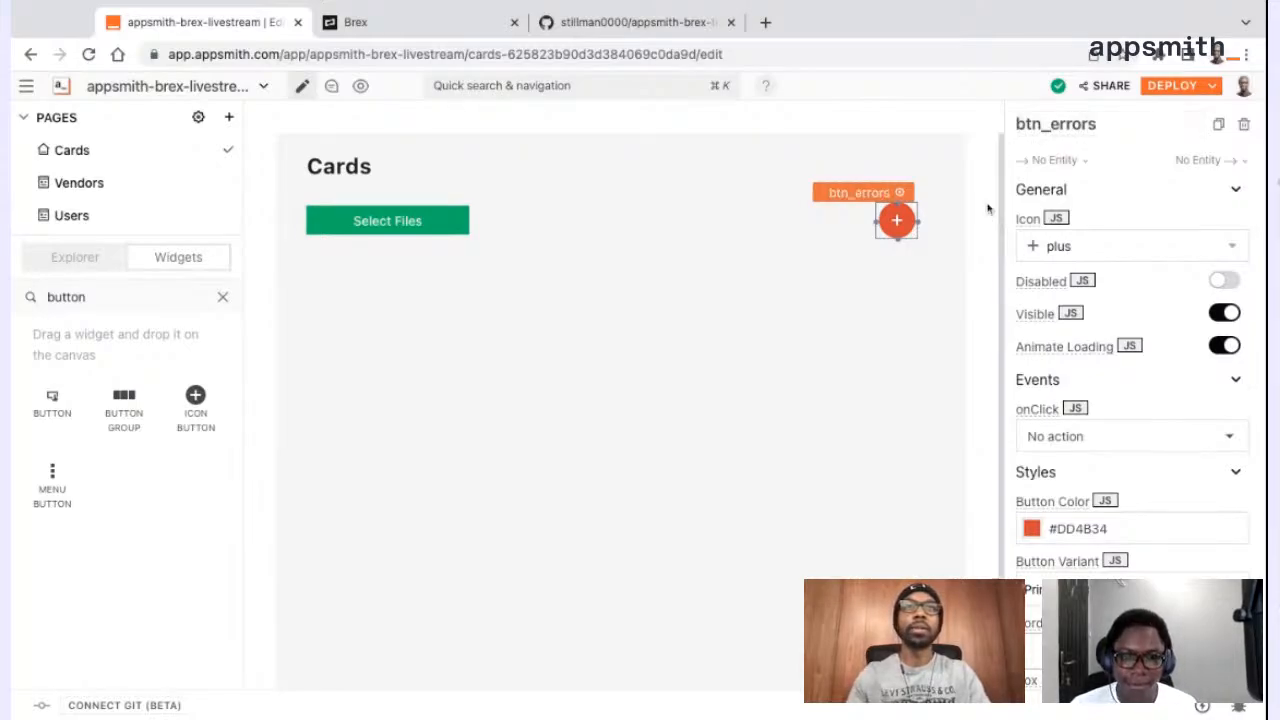
click(897, 276)
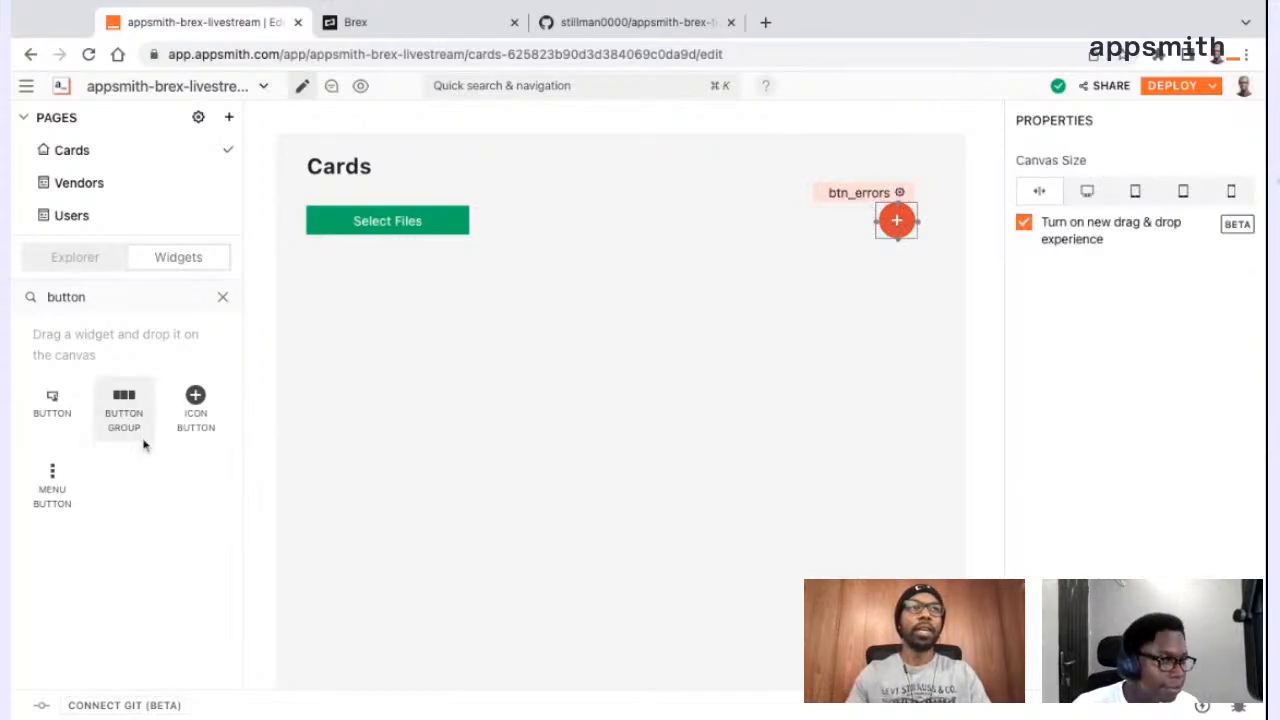
Add a Table widget below the file picker, widen it to reach the icon button's right edge and make it slightly taller
click(131, 297)
key(ctrl+a)
text(table)
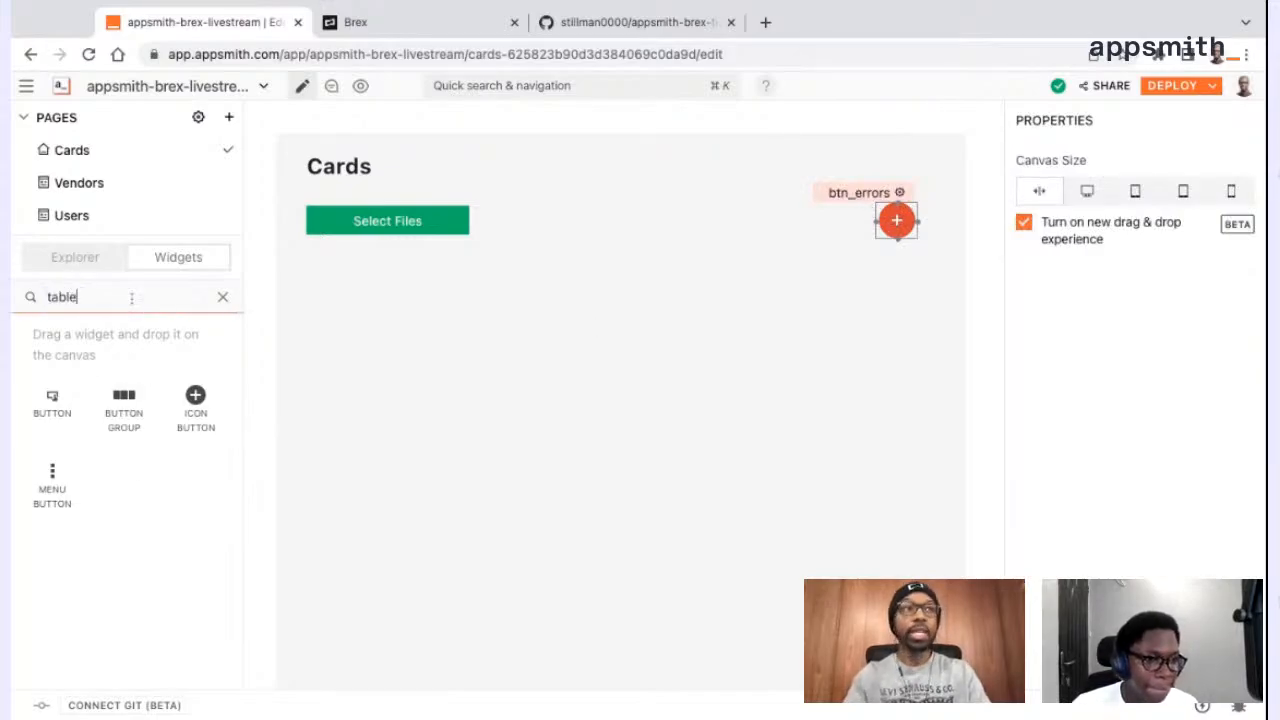
drag(54, 416, 314, 275)
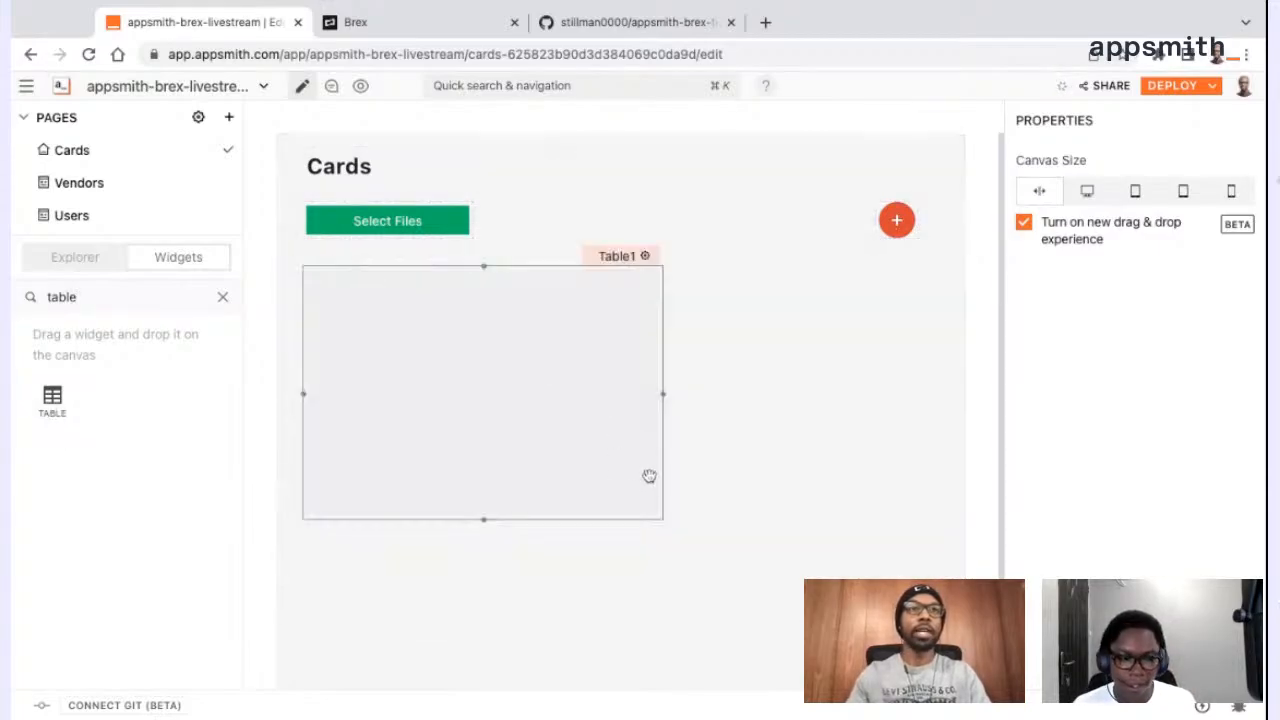
drag(661, 398, 917, 398)
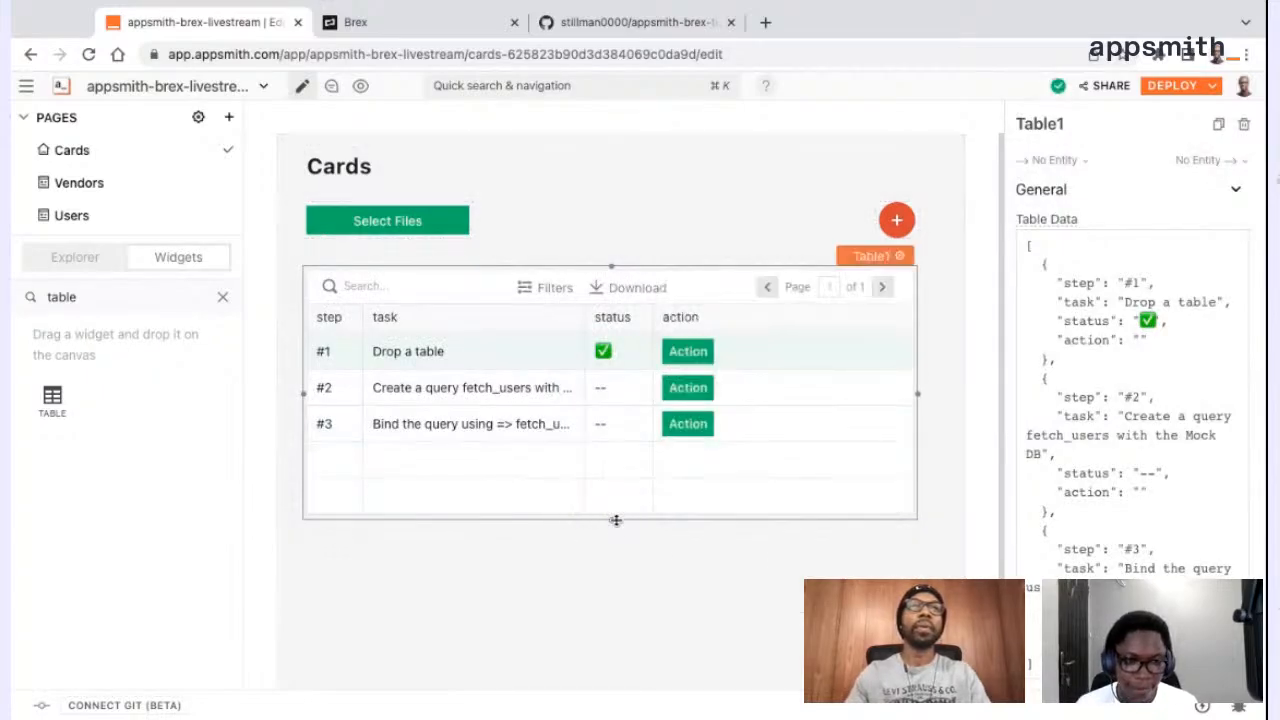
drag(612, 519, 613, 537)
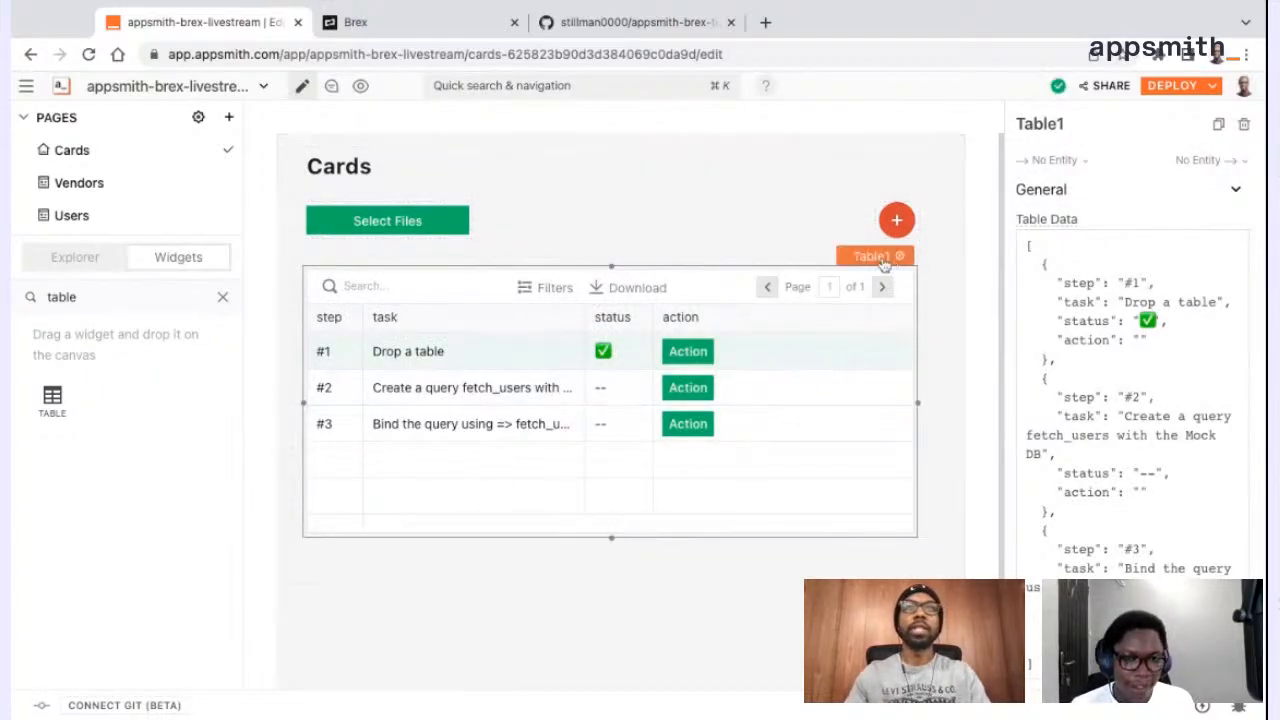
Rename the new table widget as tbl_cards
click(1052, 125)
text(tbl_cards)
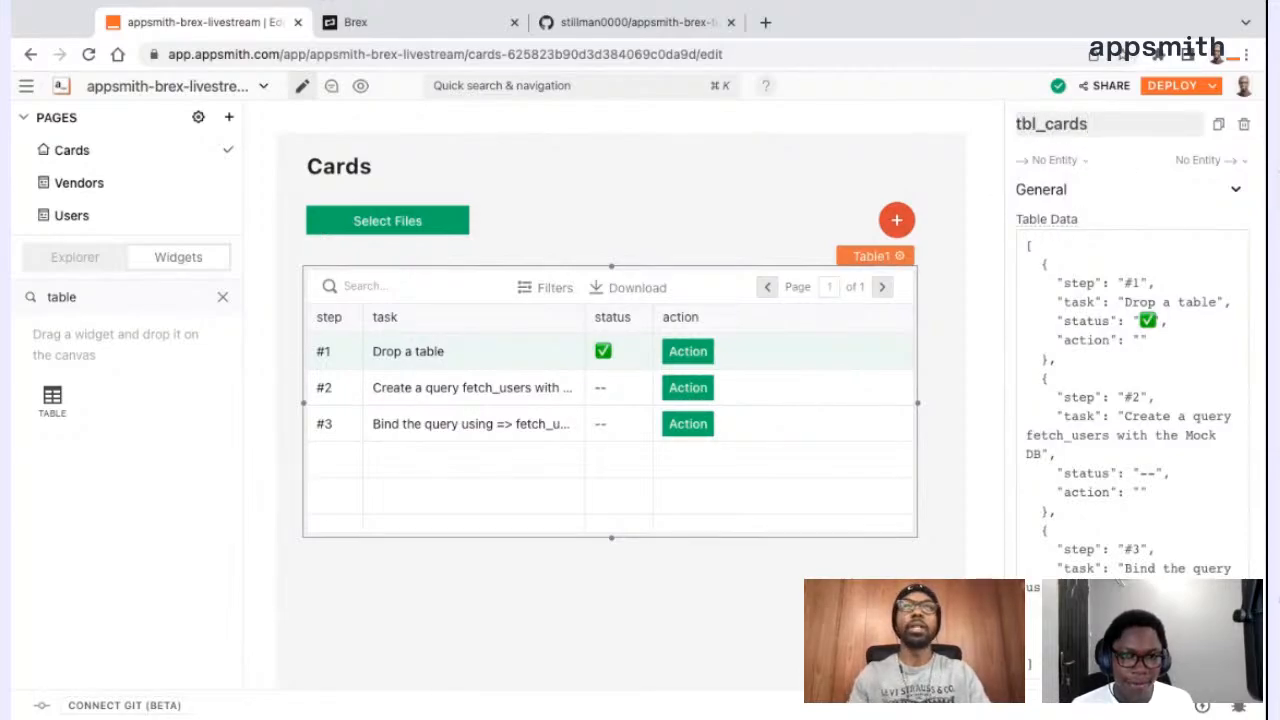
key(Return)
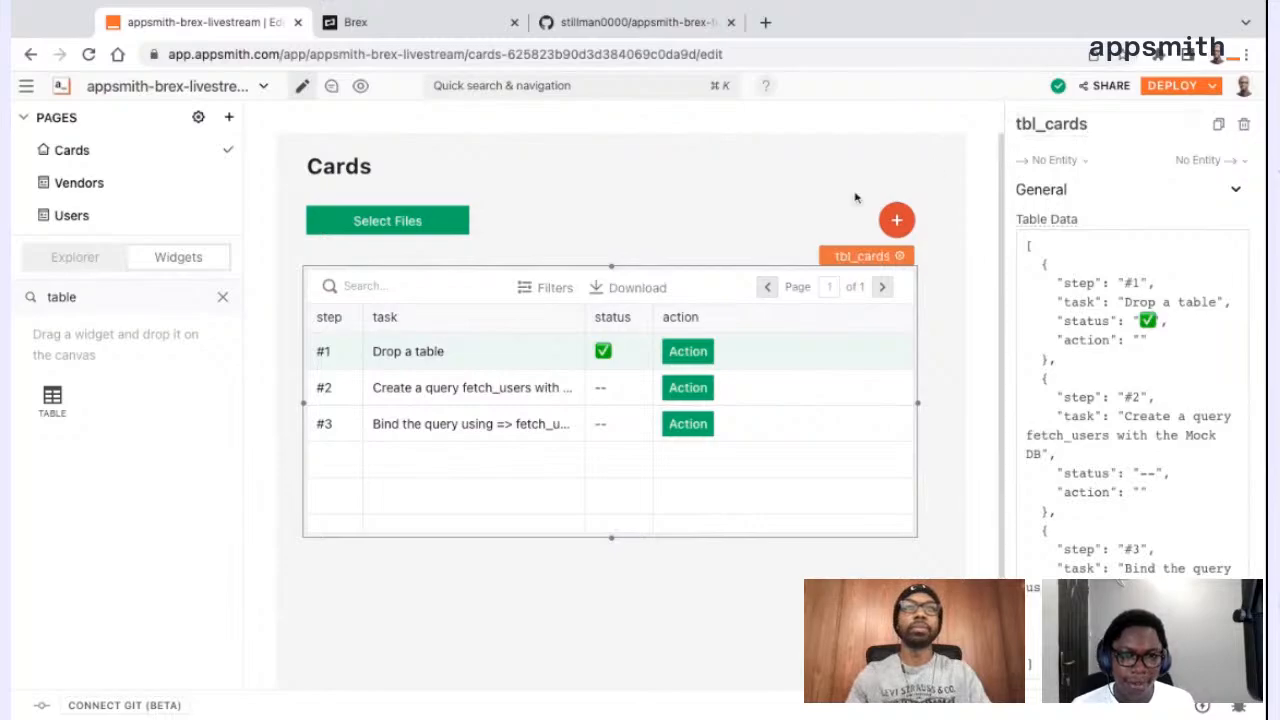
click(771, 240)
click(331, 480)
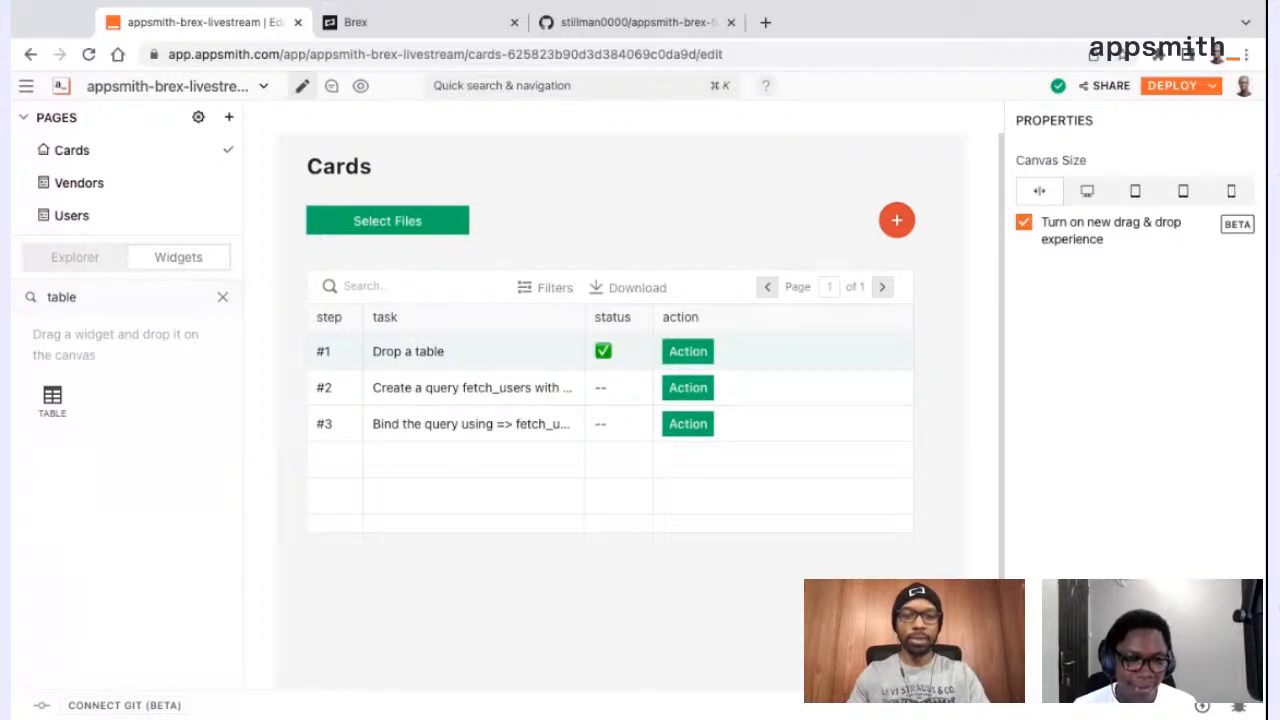
click(560, 498)
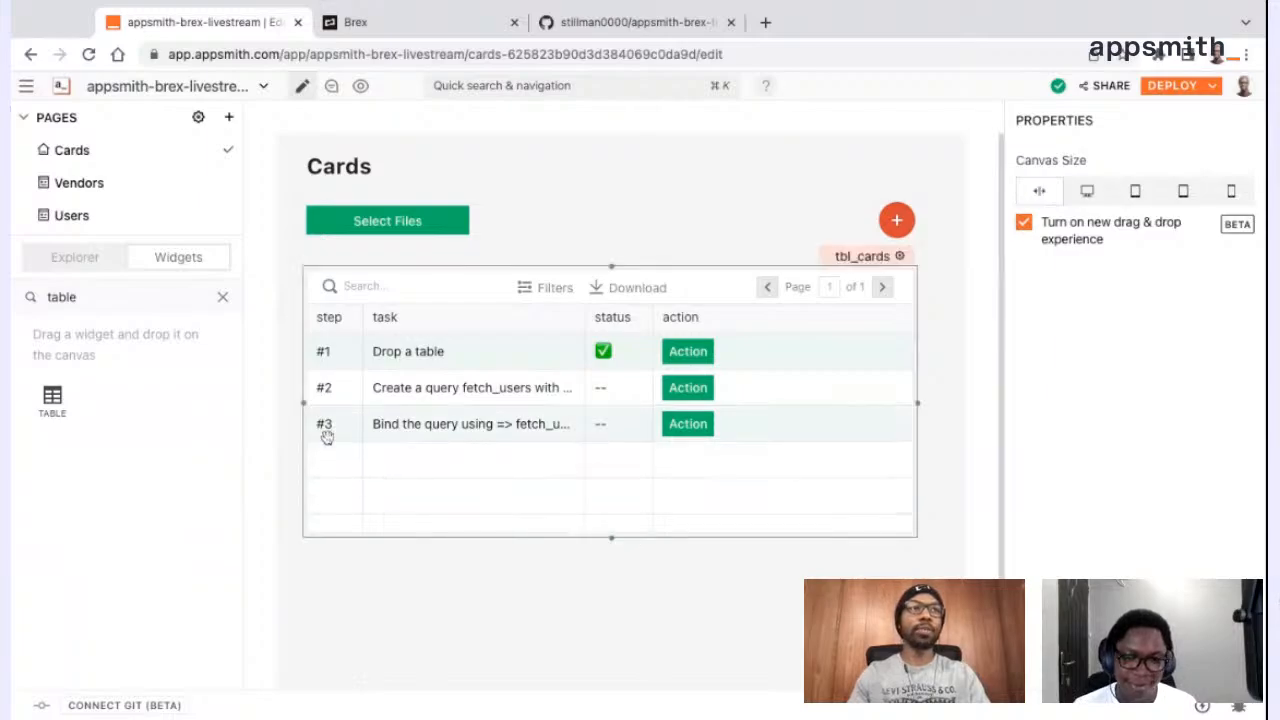
Add a Text widget just below the cards table, spanning the table's full width
click(160, 290)
double_click(193, 294)
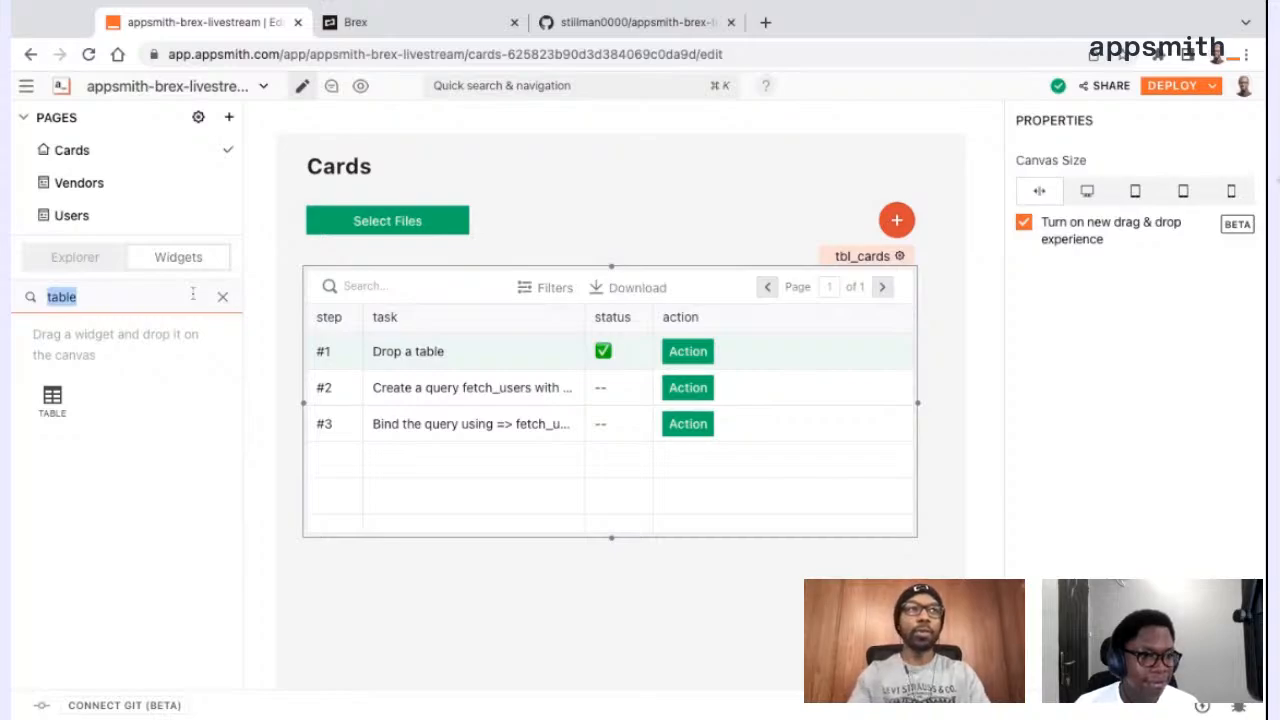
text(tex)
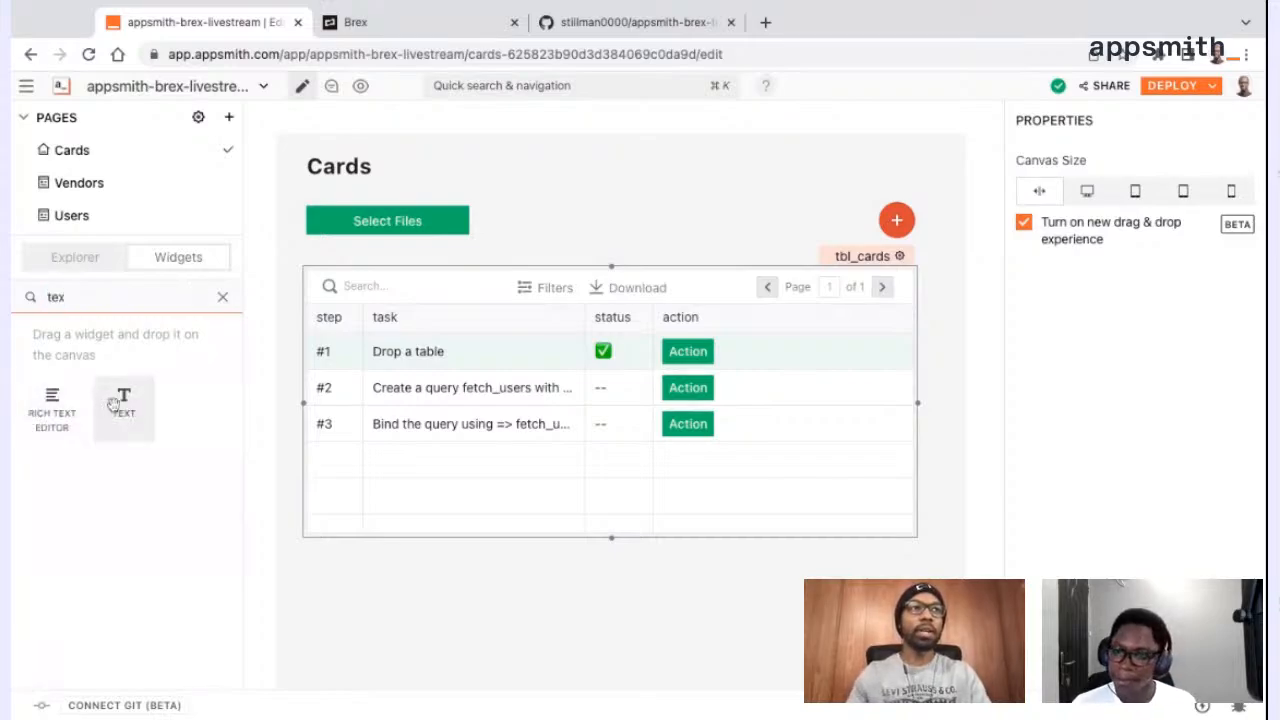
drag(120, 400, 479, 578)
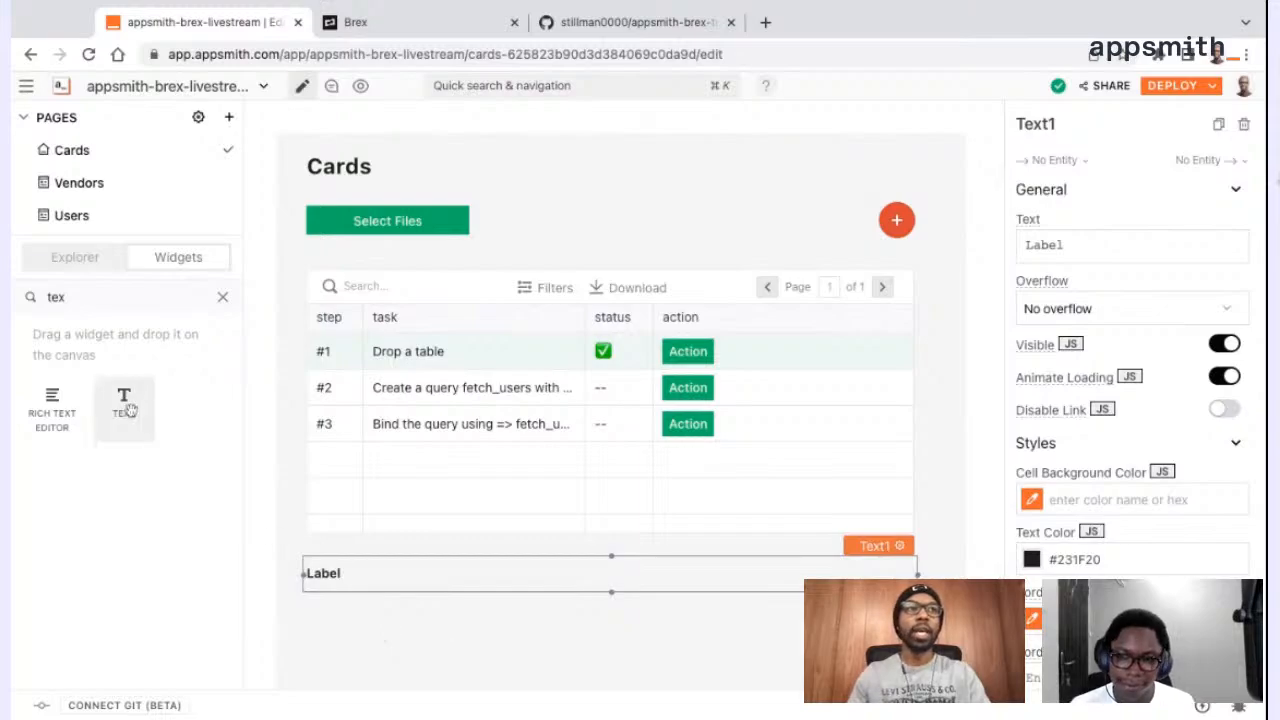
Add a Button widget directly below the Text widget, aligned with its left edge
click(113, 290)
key(ctrl+a)
text(button)
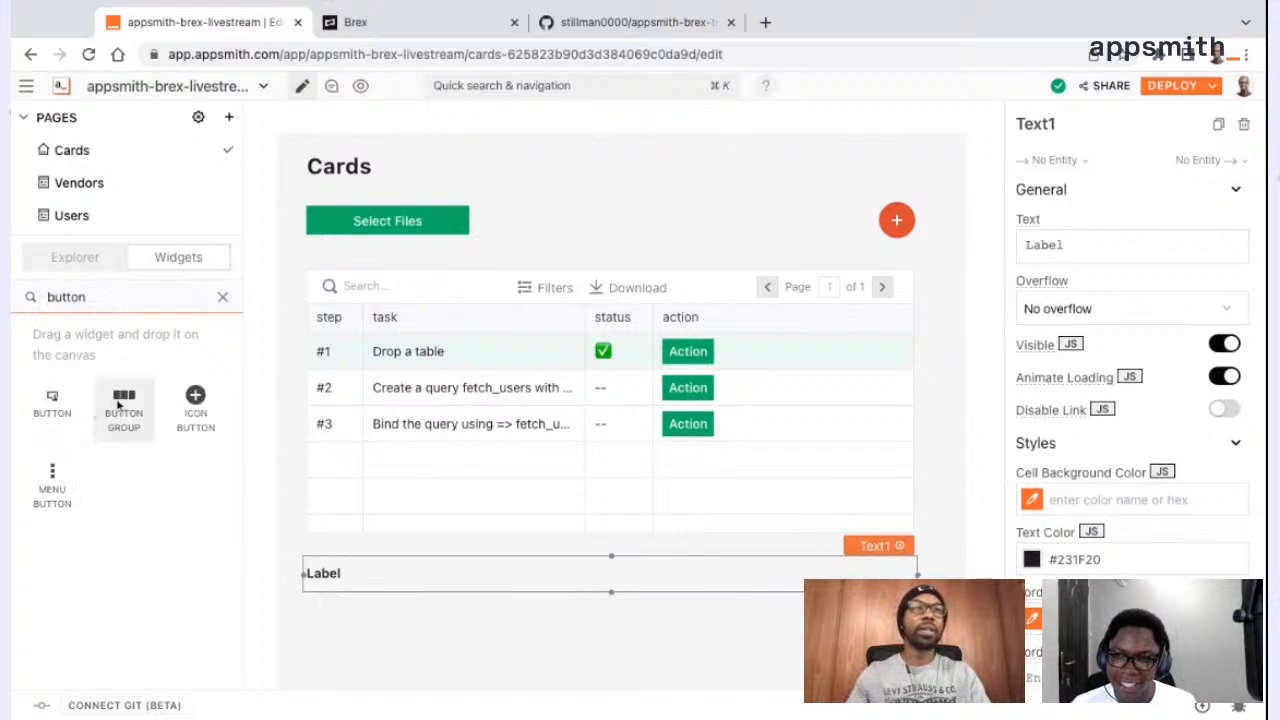
drag(73, 397, 390, 618)
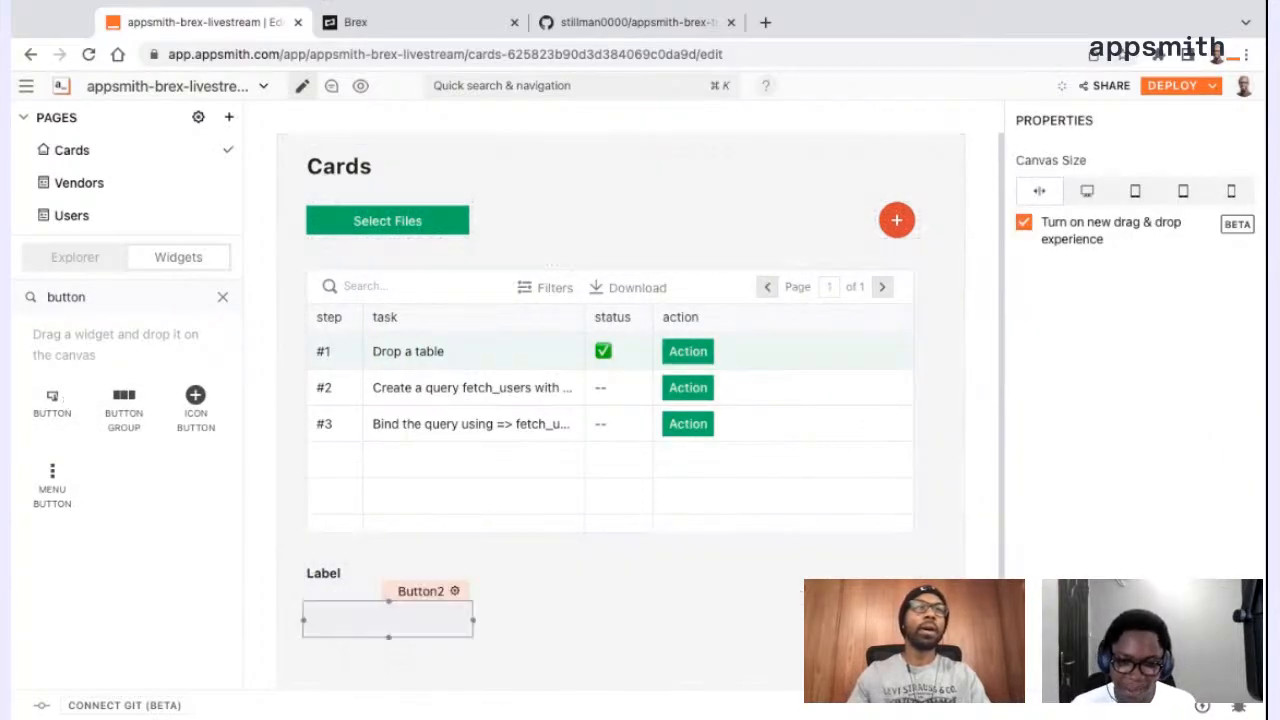
Replace the Text widget below the cards table with an Input widget spanning the table's full width
click(330, 575)
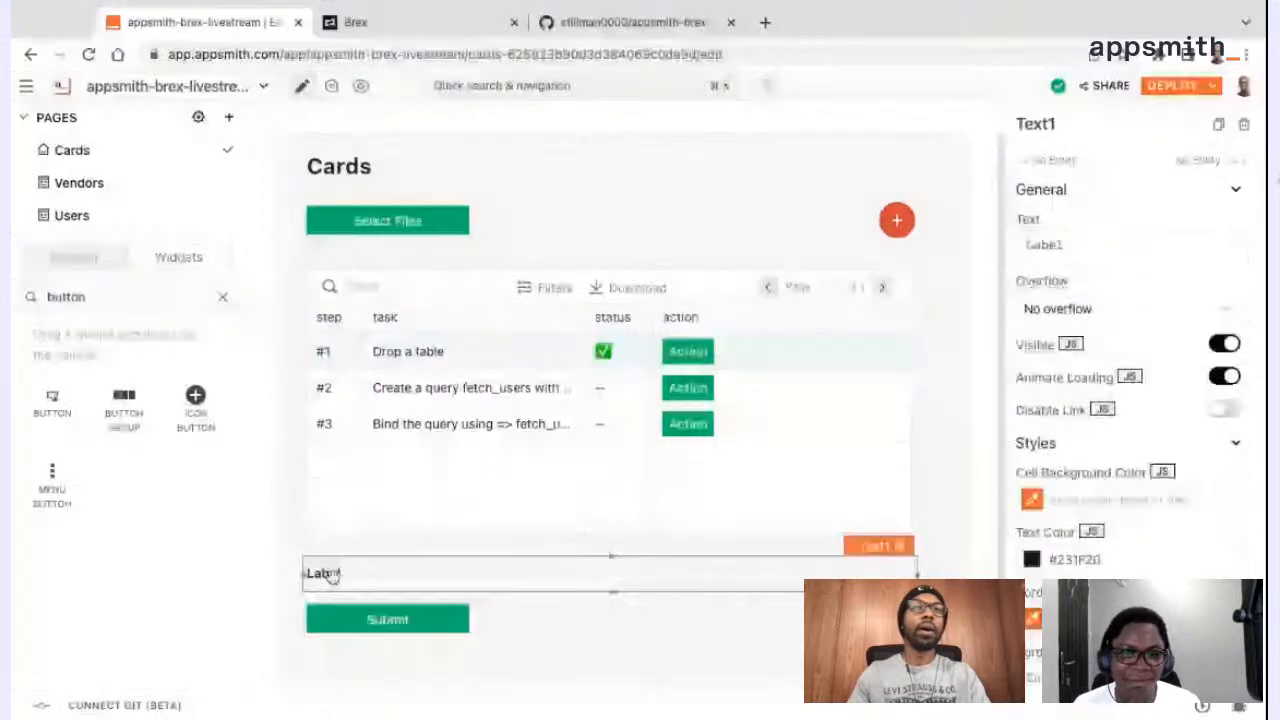
key(Delete)
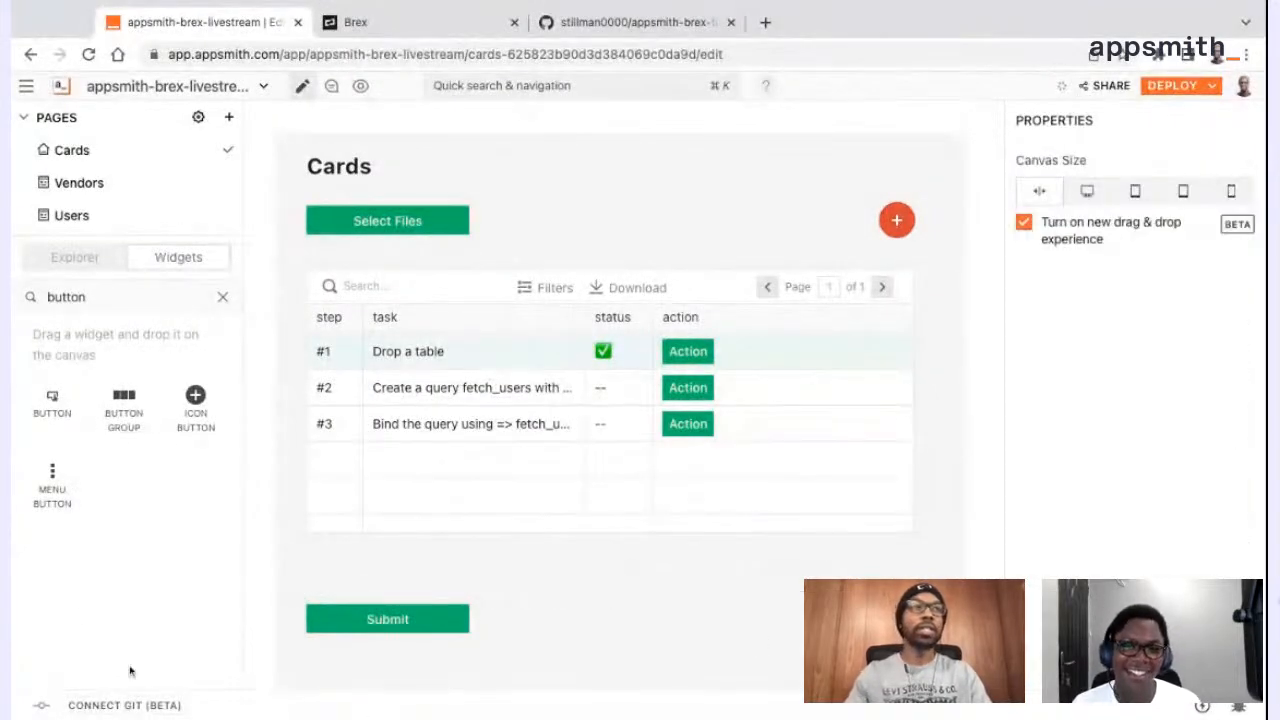
double_click(150, 296)
text(input)
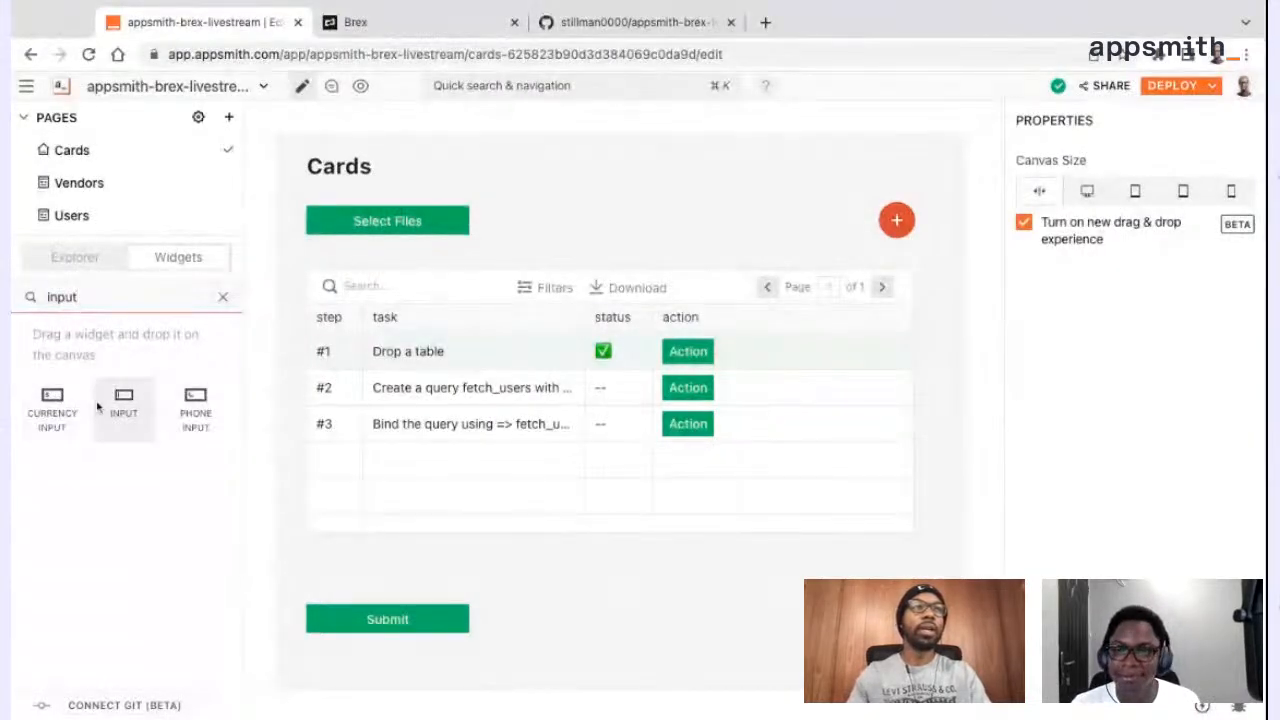
drag(121, 402, 410, 574)
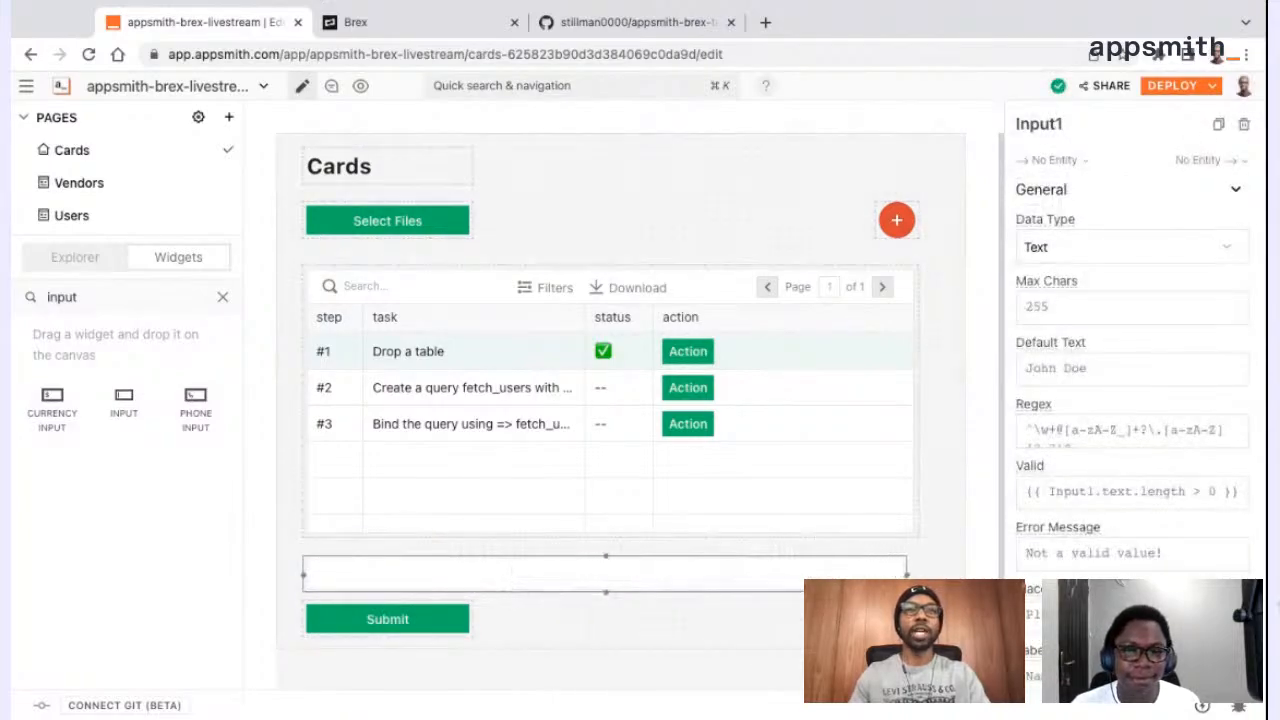
Widen the Submit button to the table's full width and set its button color to red (#DD4B34)
click(398, 630)
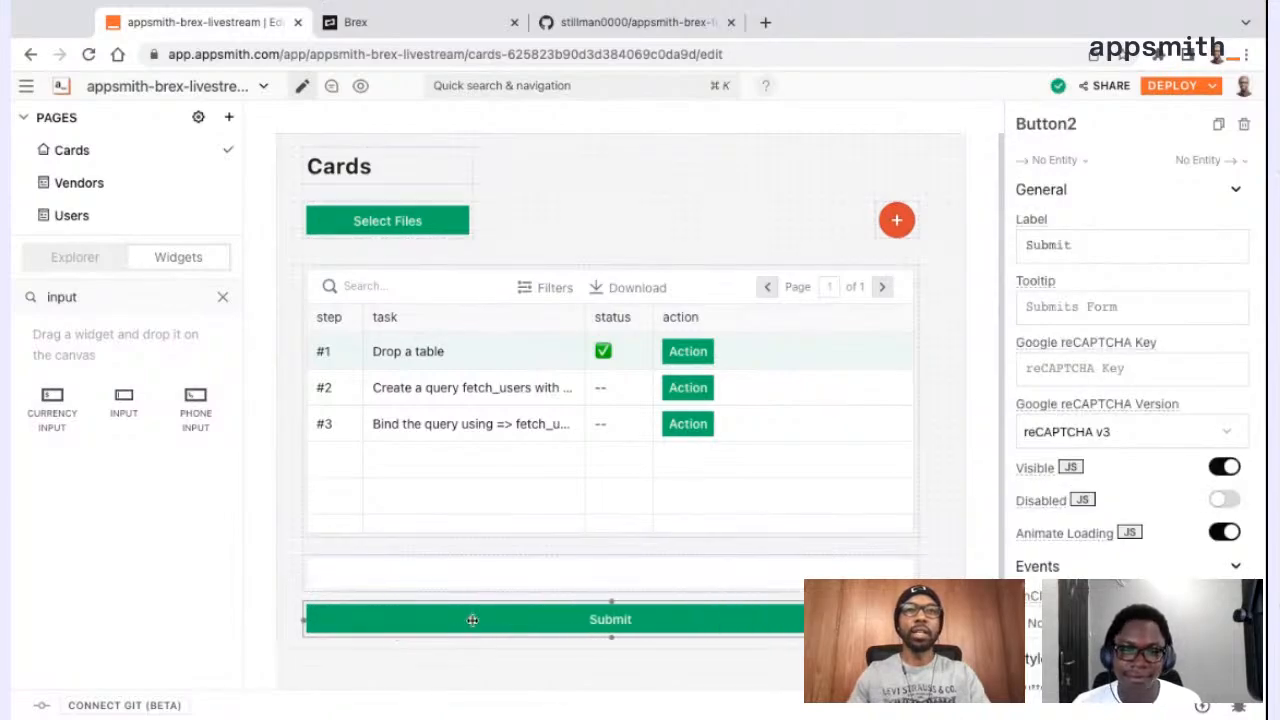
scroll(1098, 535, down, 6)
scroll(1098, 535, up, 3)
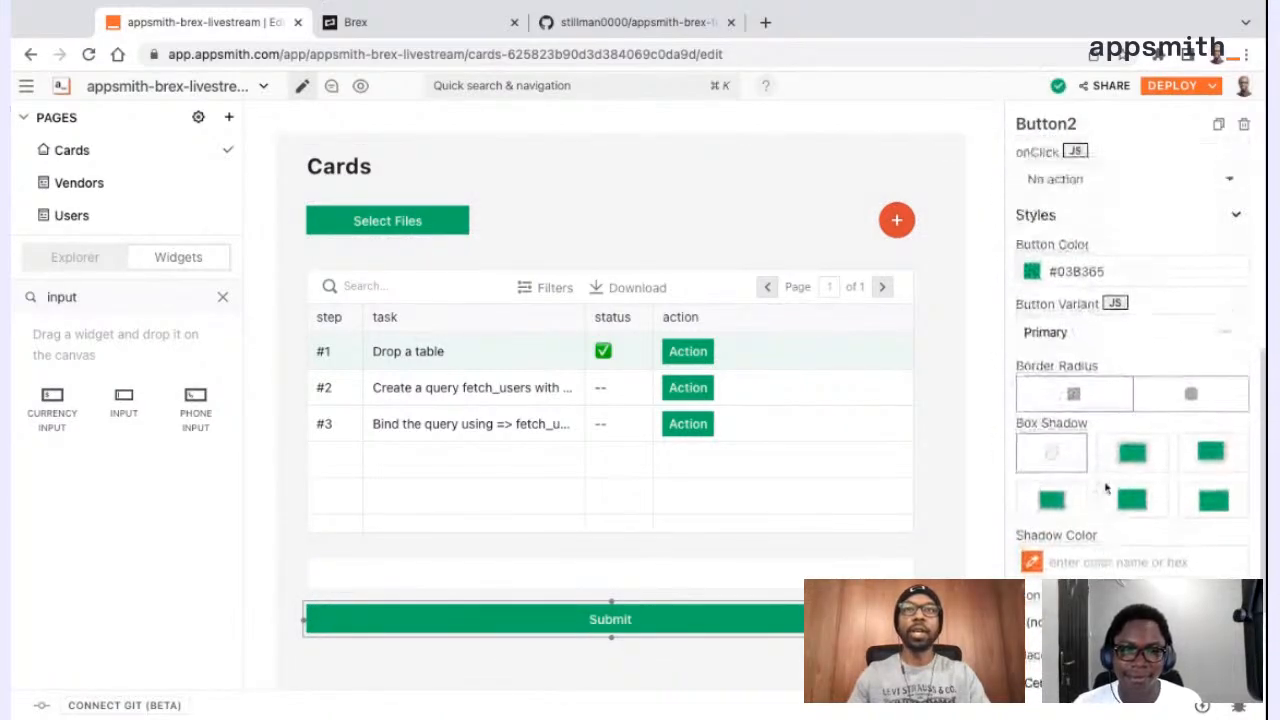
click(1105, 310)
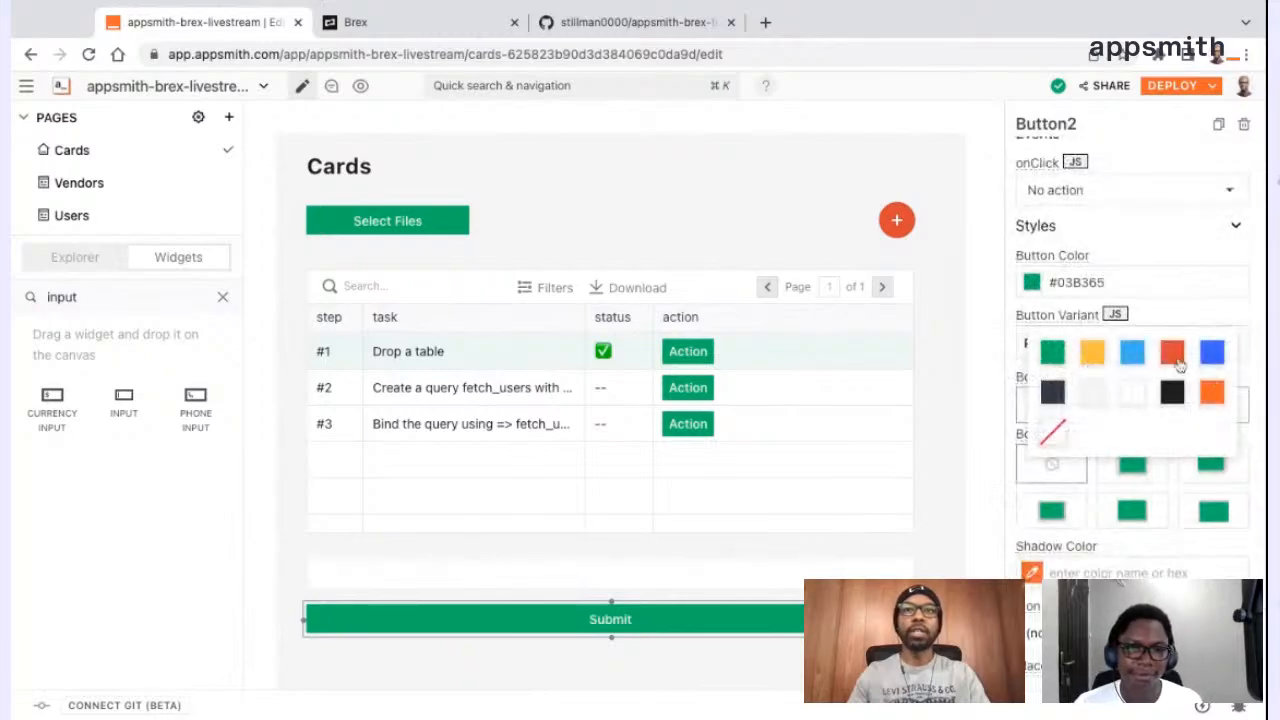
click(1174, 355)
Change the red Submit button's label to "Terminate Card"
scroll(1134, 457, up, 3)
scroll(1134, 457, up, 5)
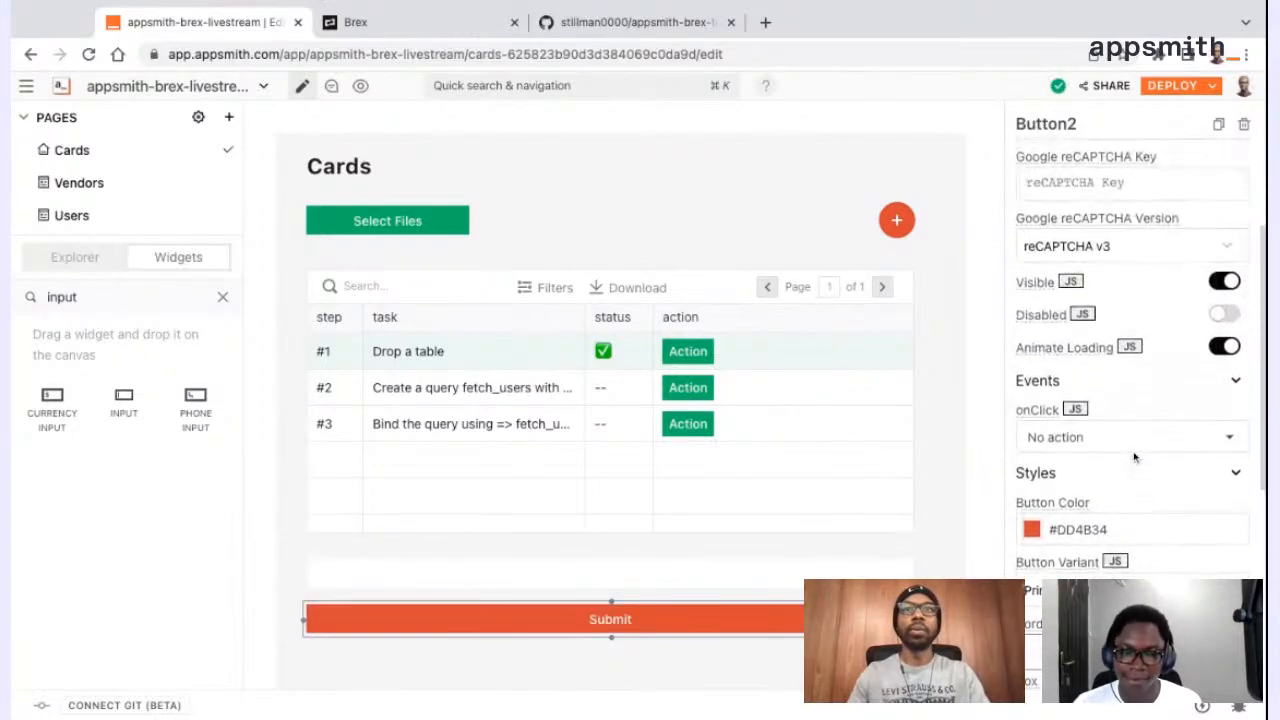
double_click(1045, 242)
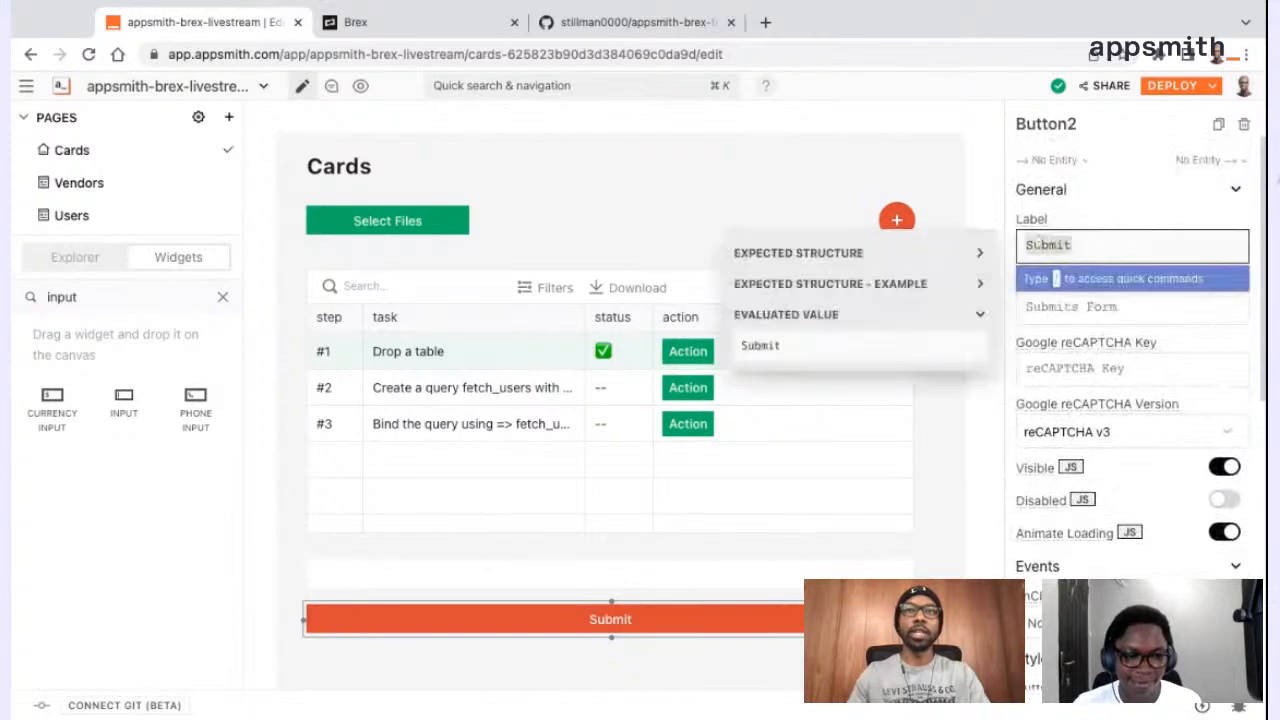
text(Terminate Card)
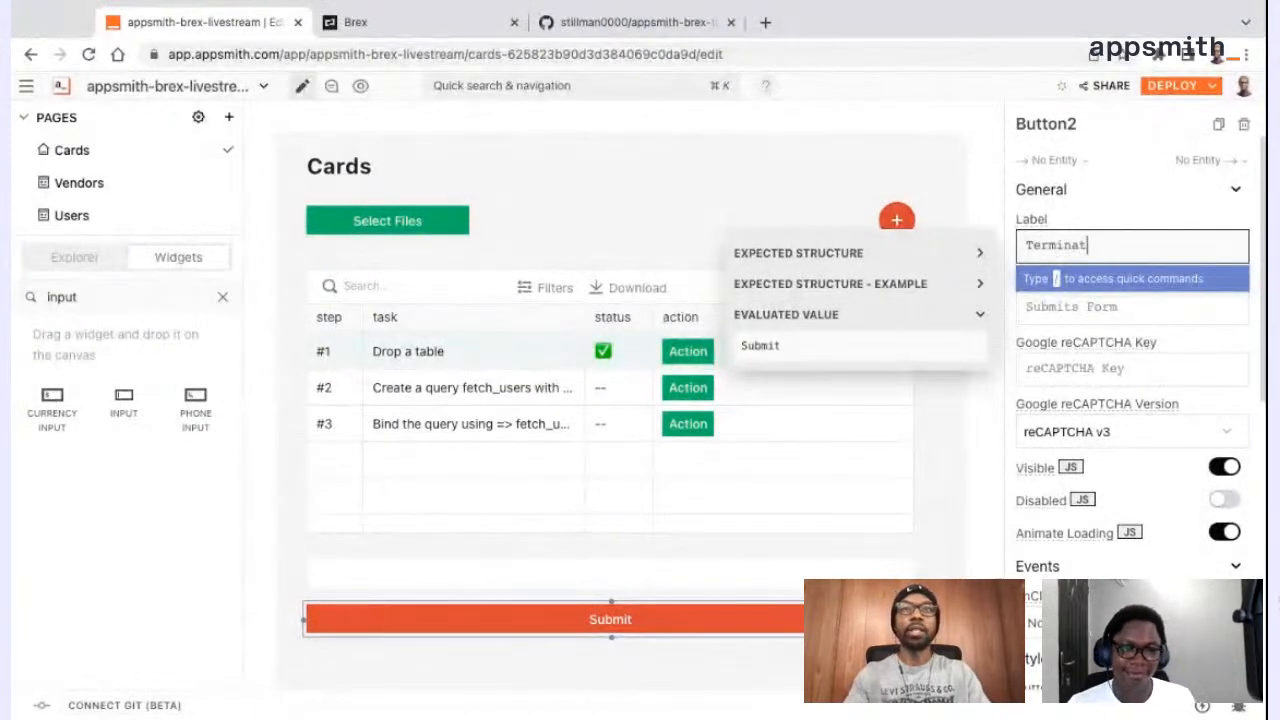
key(Return)
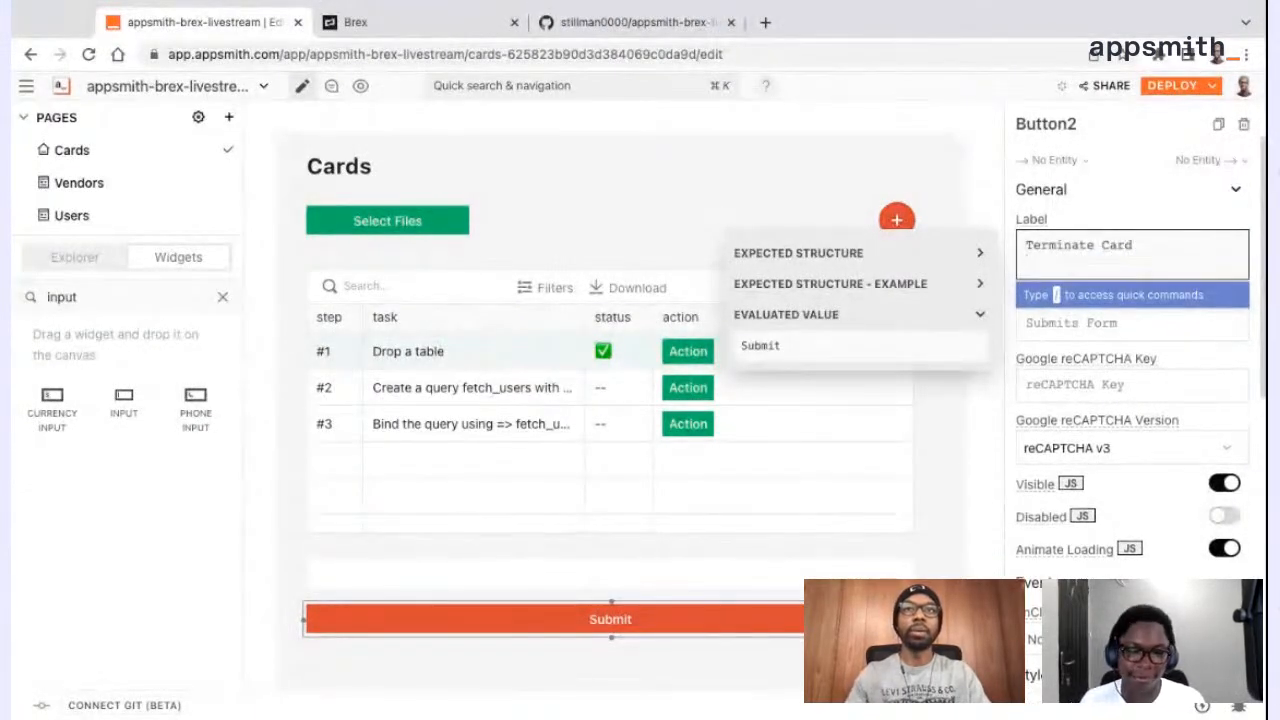
key(BackSpace)
click(1133, 209)
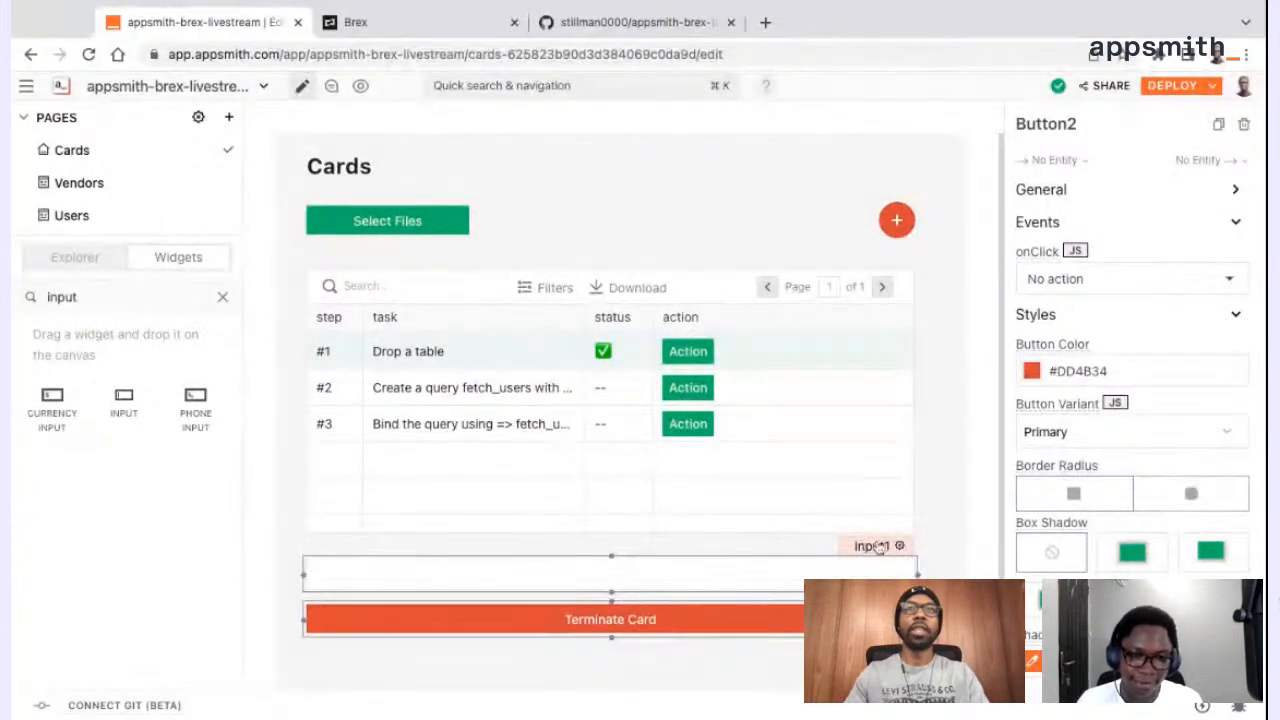
Rename the input widget above the Terminate Card button as txt_card_ids
click(873, 546)
click(1068, 122)
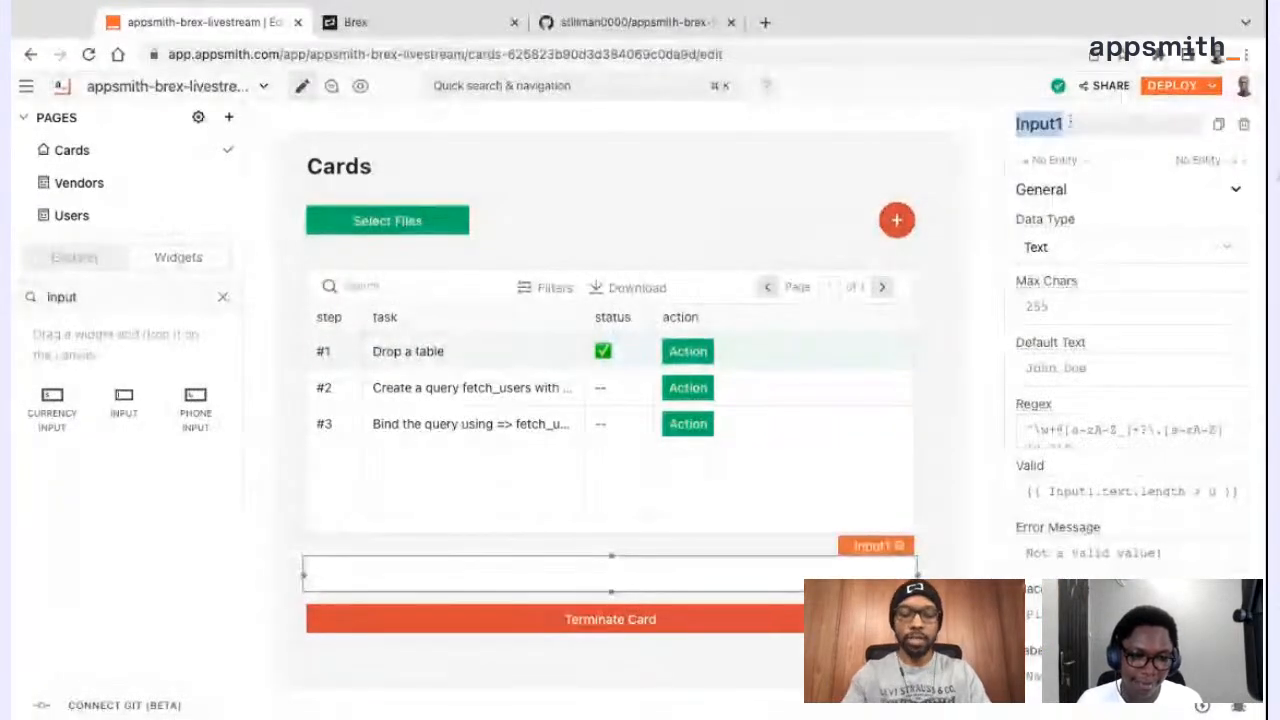
text(txt_car)
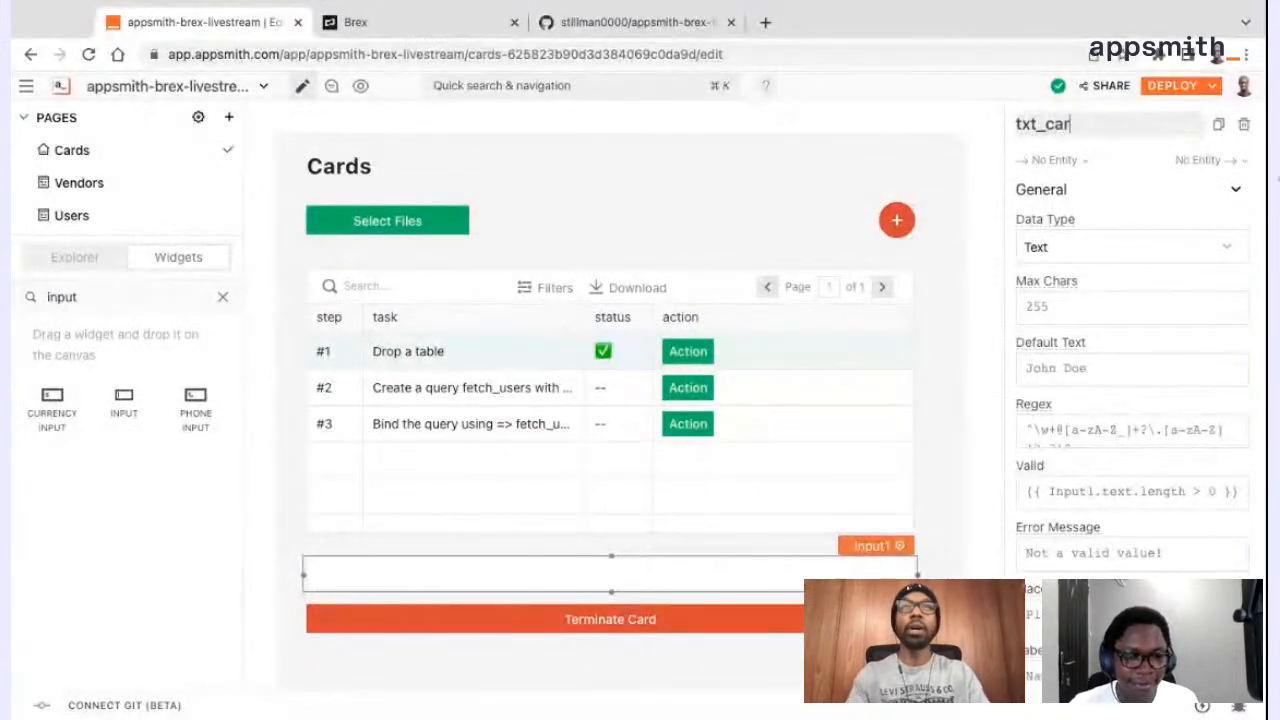
text(d_ids)
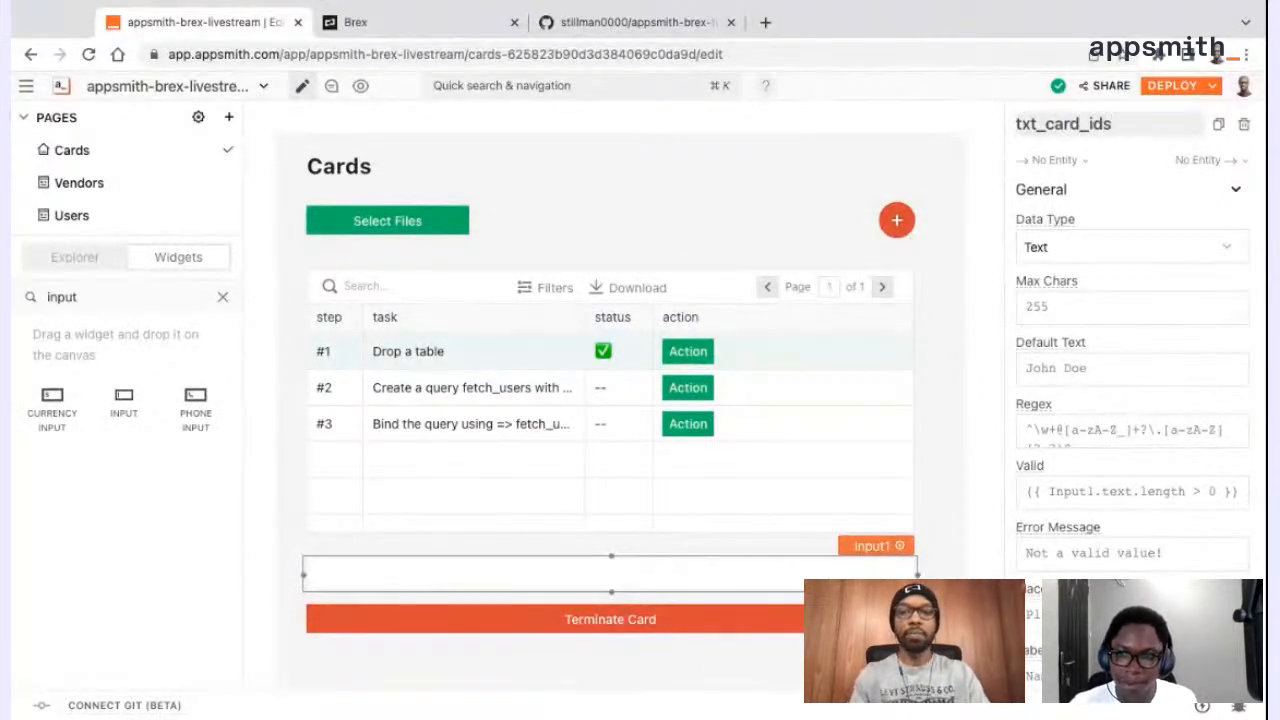
key(Return)
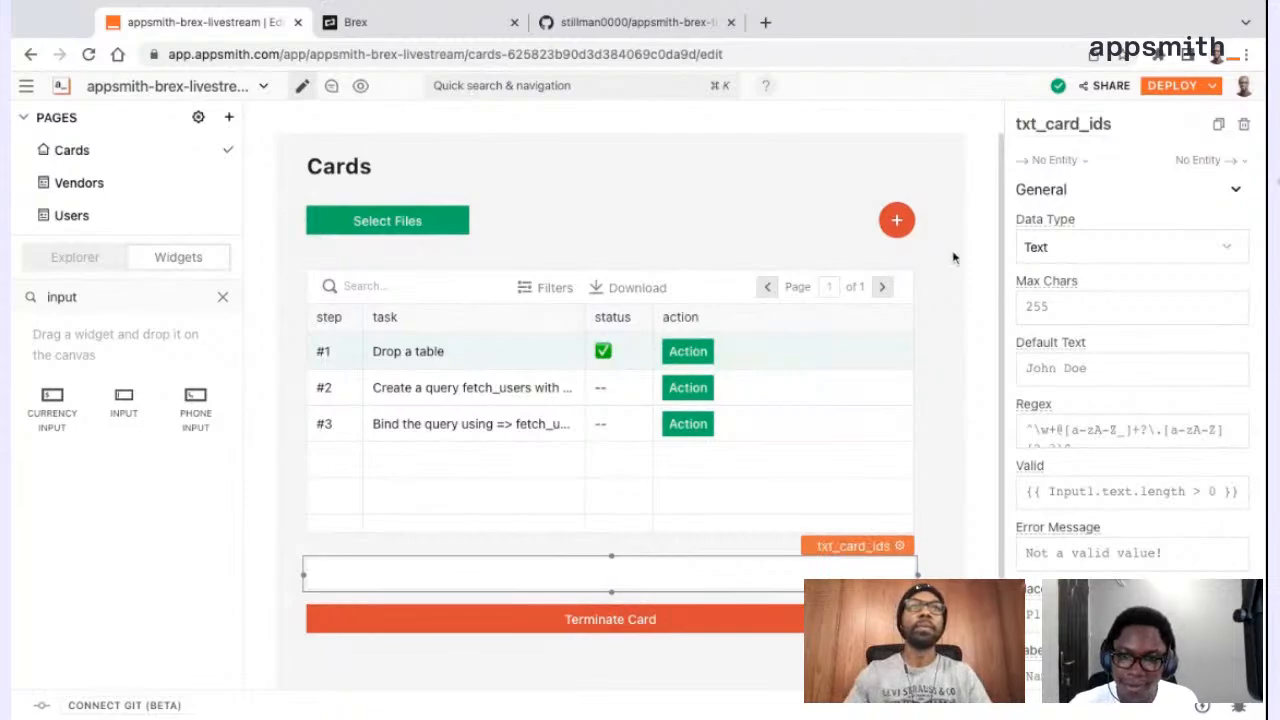
click(953, 258)
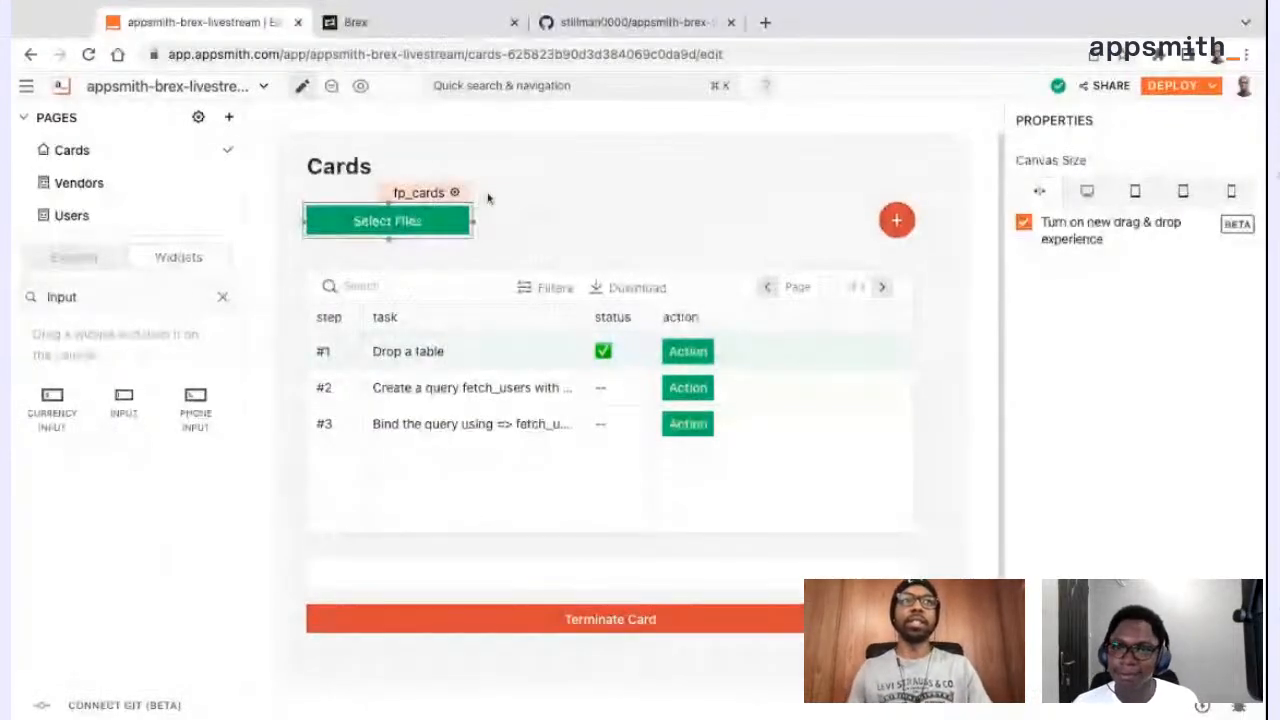
Change the label of the fp_cards file picker to "Upload"
click(430, 198)
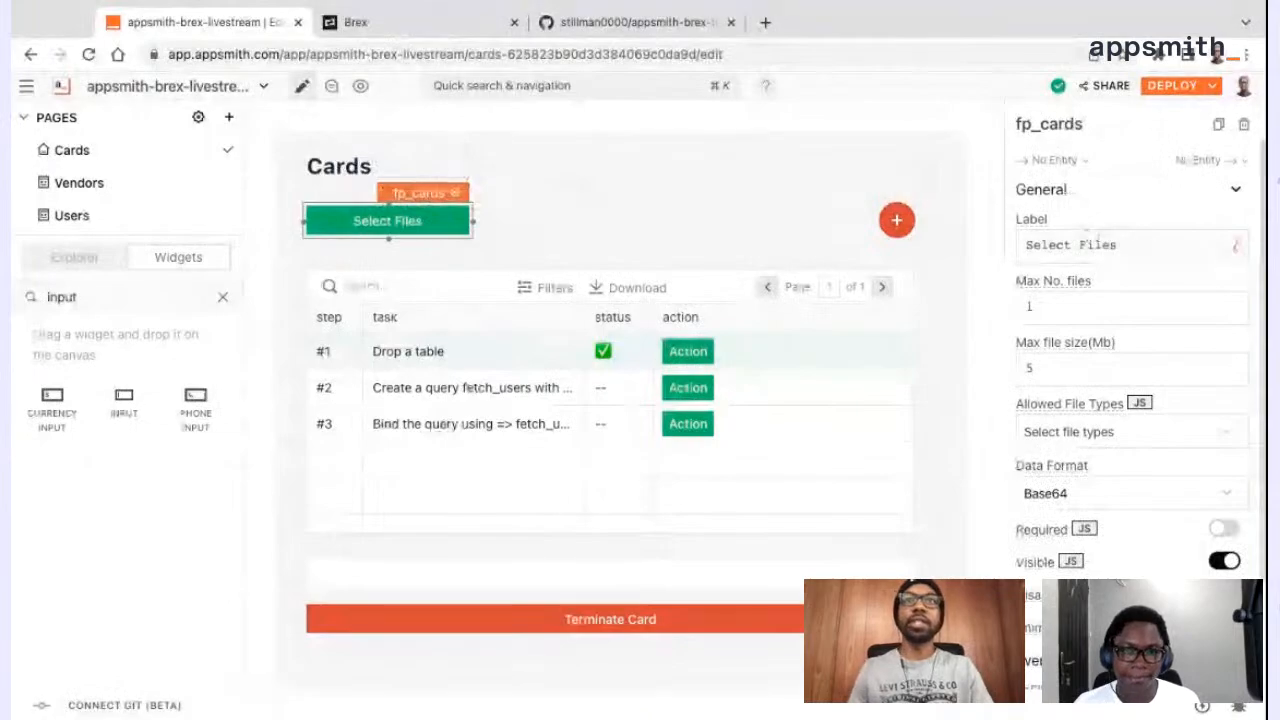
click(1100, 245)
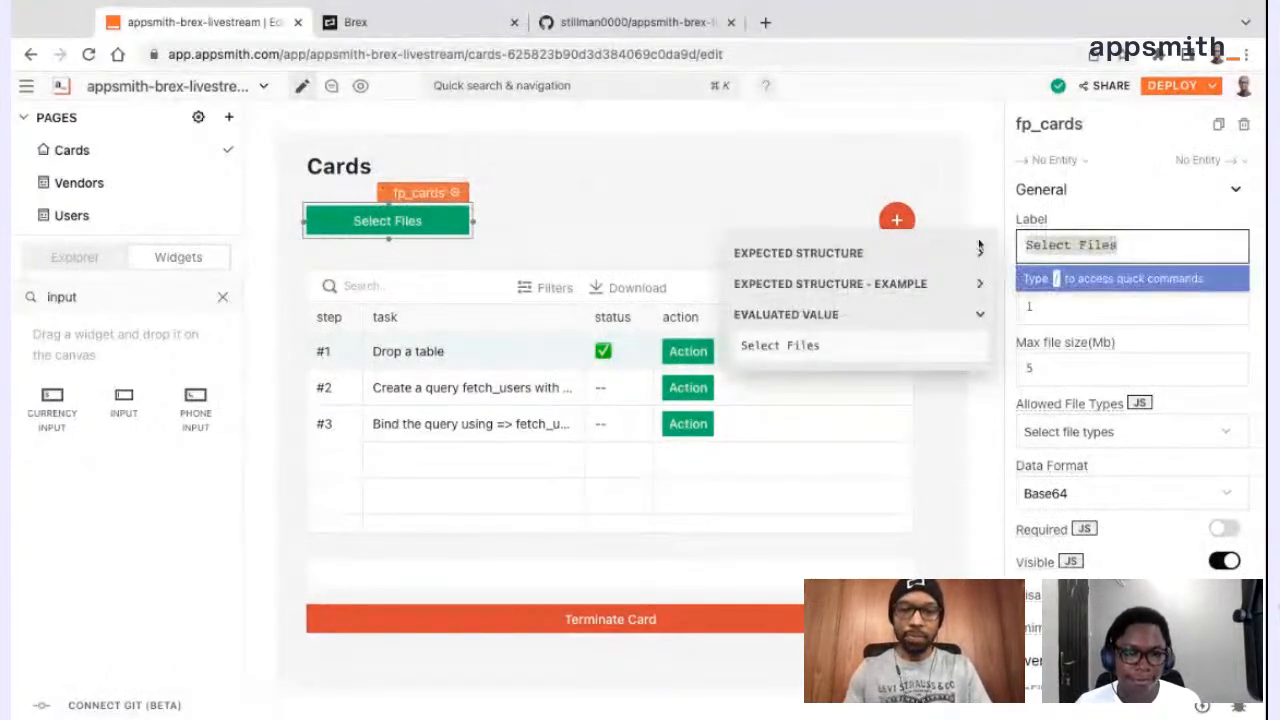
text(U)
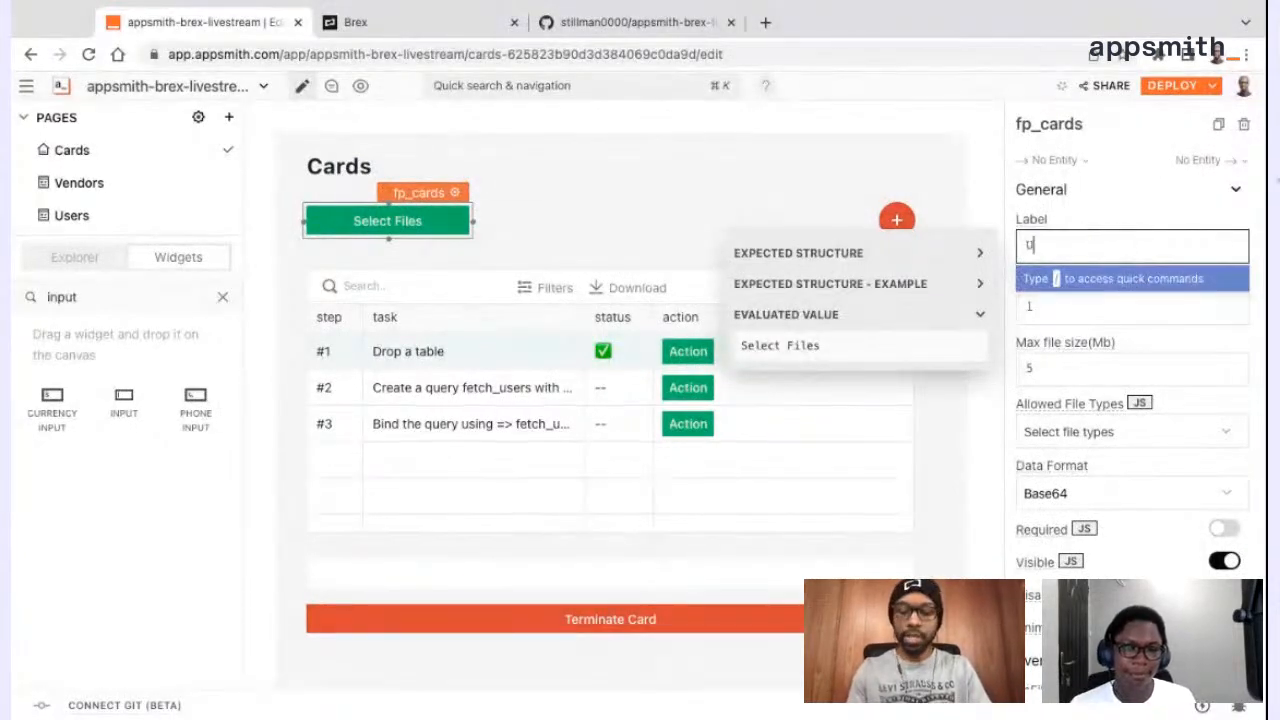
text(pload)
key(Return)
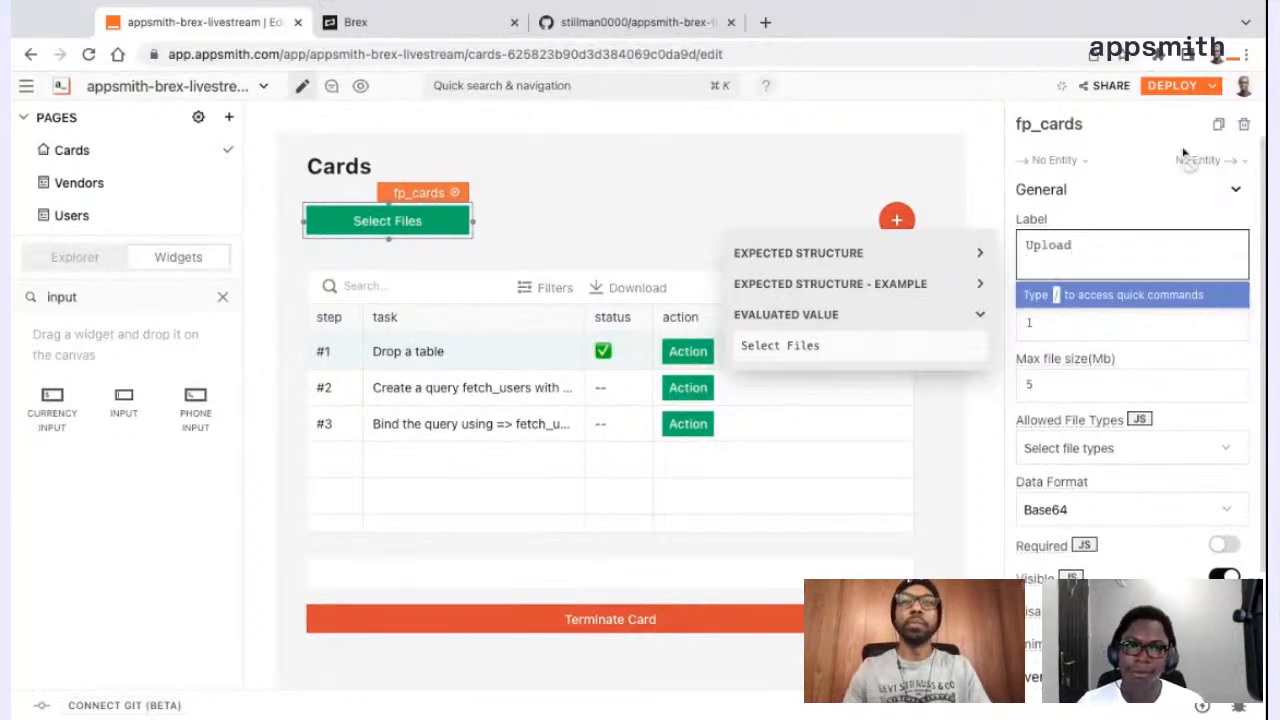
key(BackSpace)
click(1193, 220)
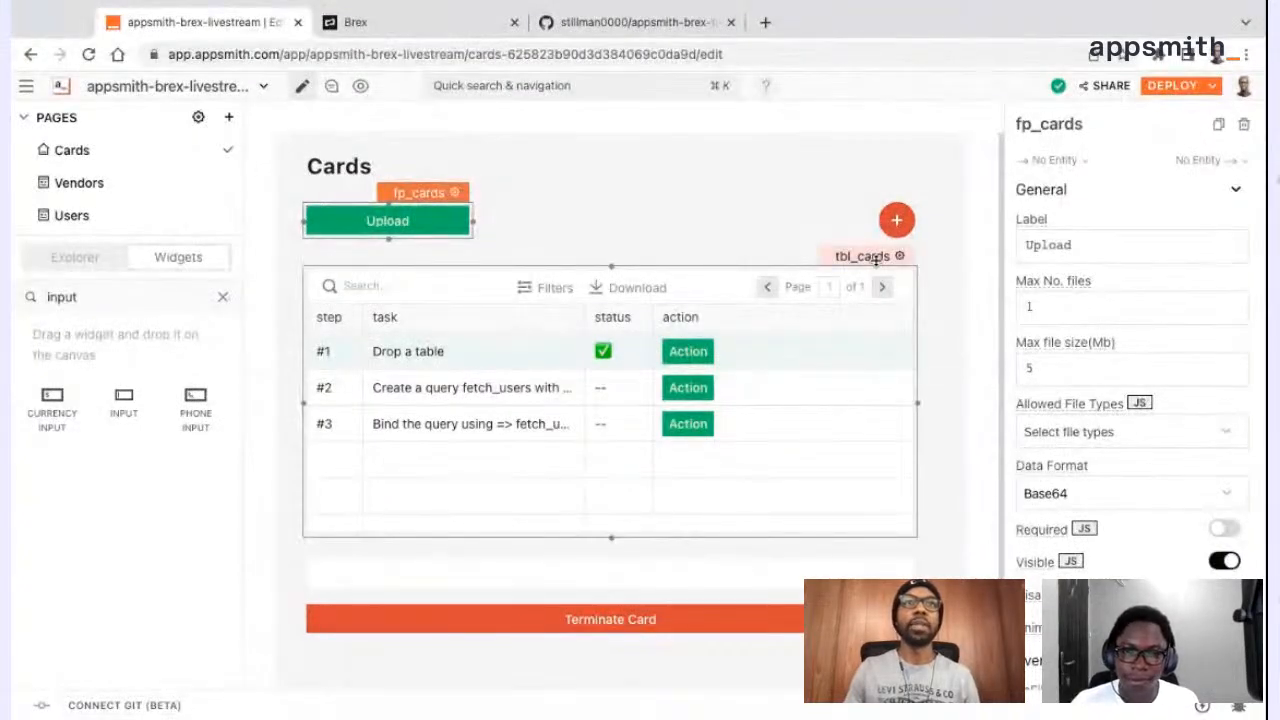
click(874, 258)
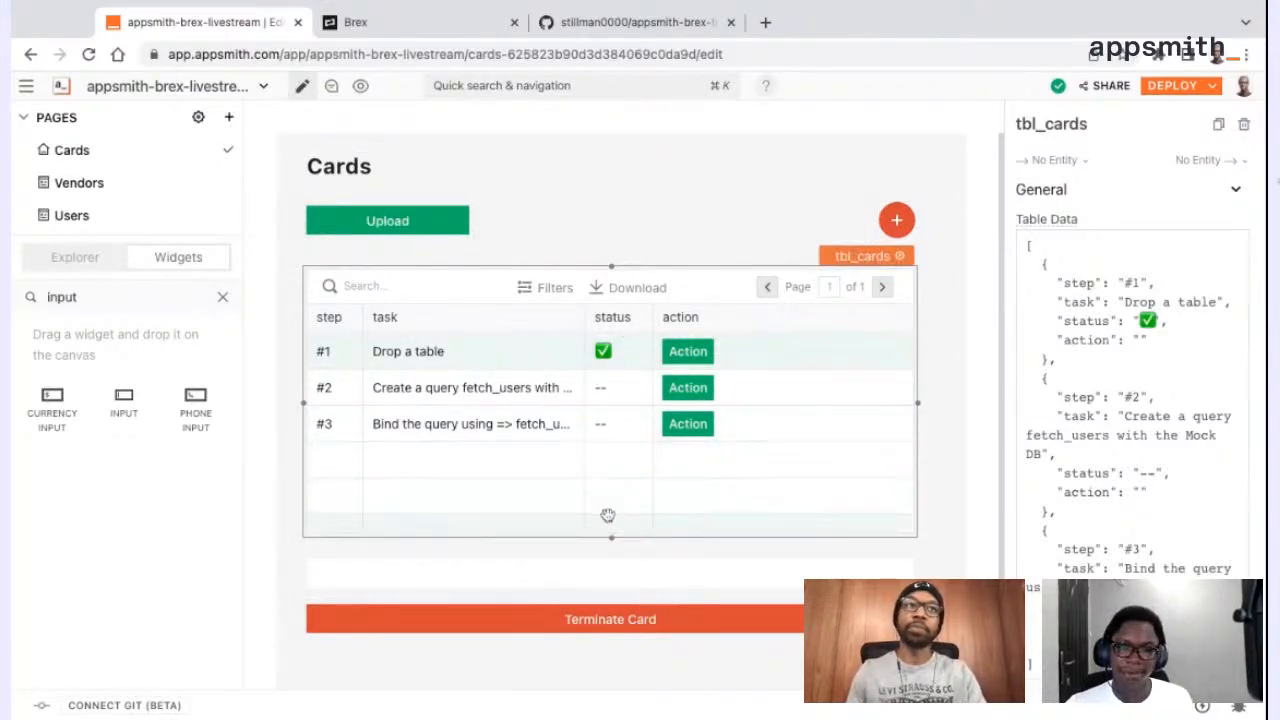
click(780, 234)
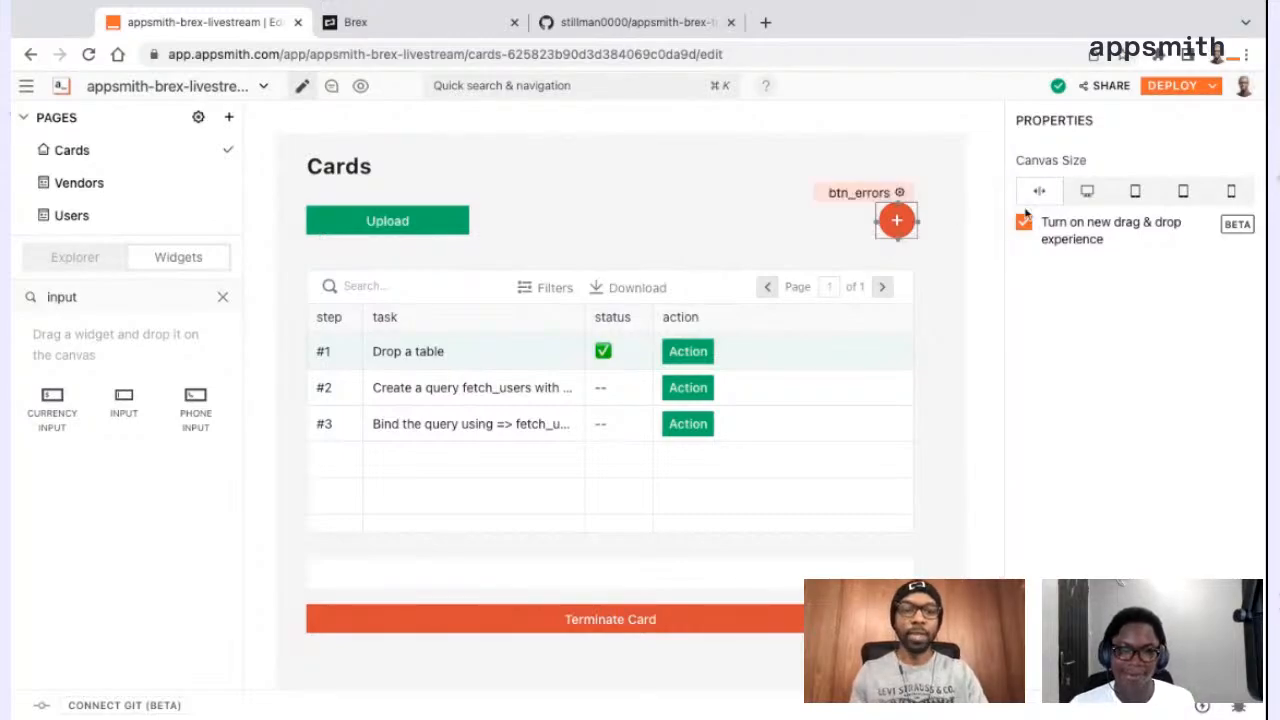
click(650, 345)
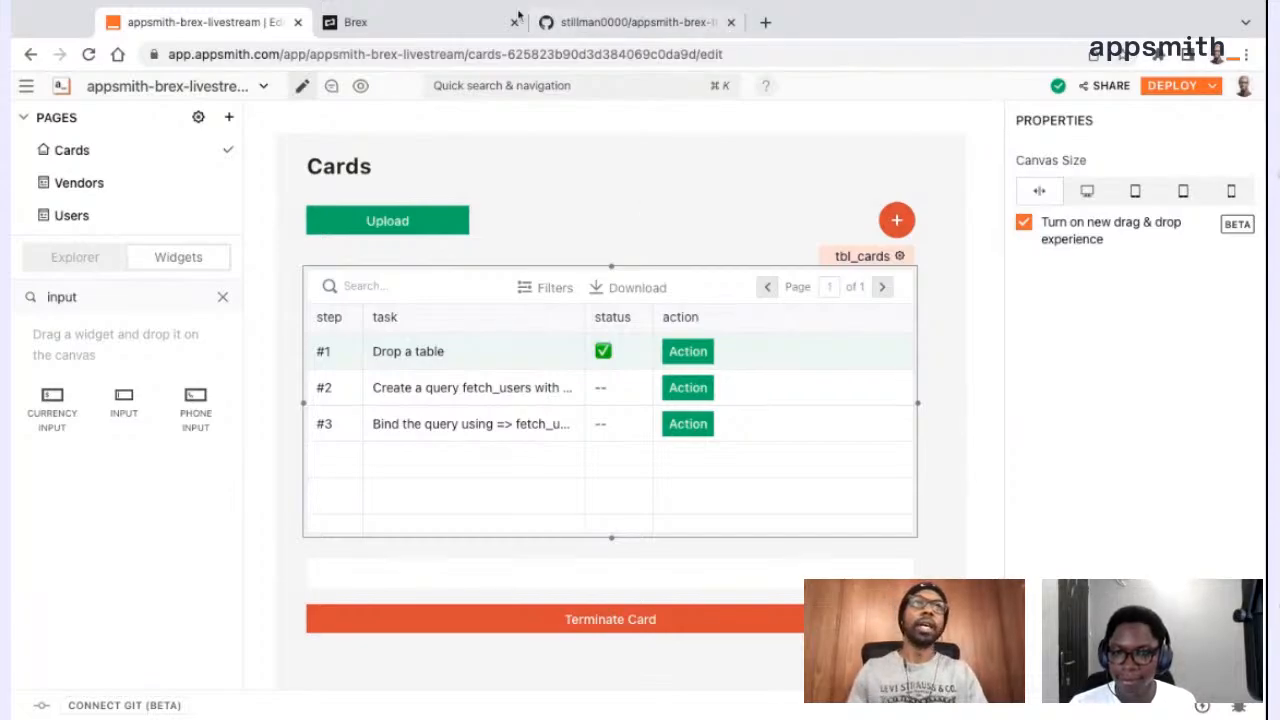
Open the Brex Developer Quickstart guide in the browser tab showing the tutorial's GitHub repository
click(470, 22)
click(597, 22)
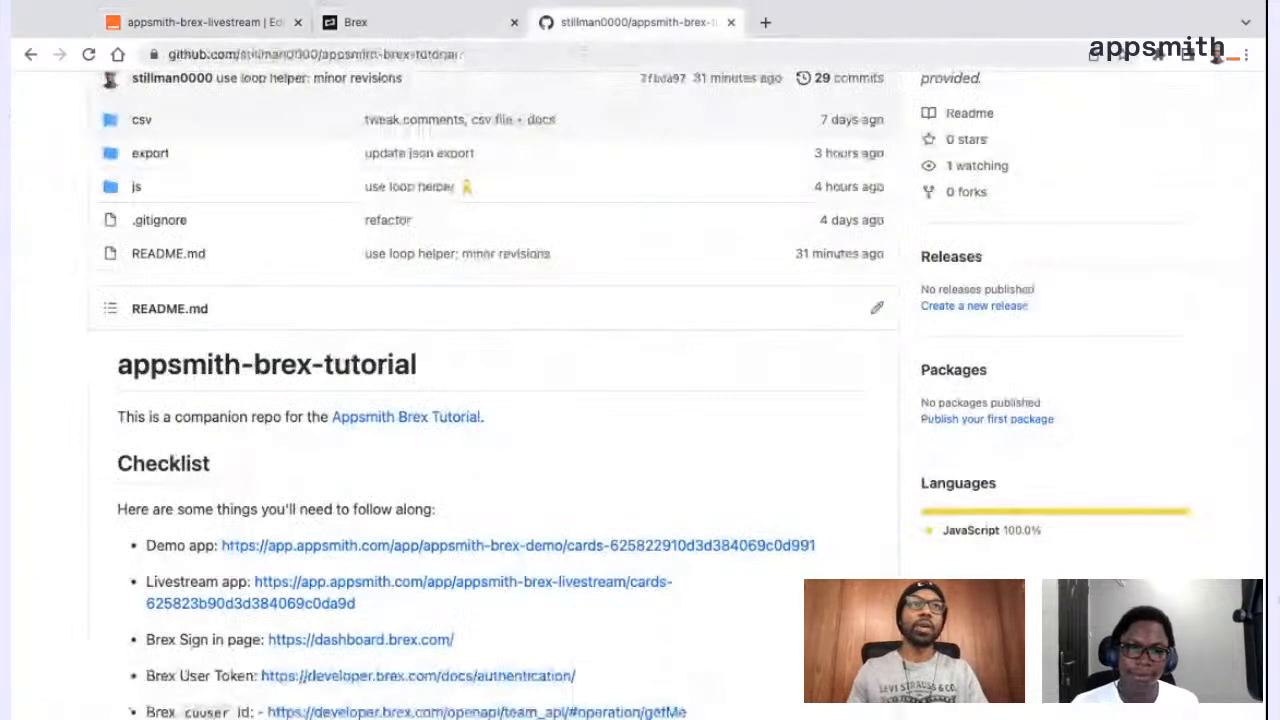
click(583, 54)
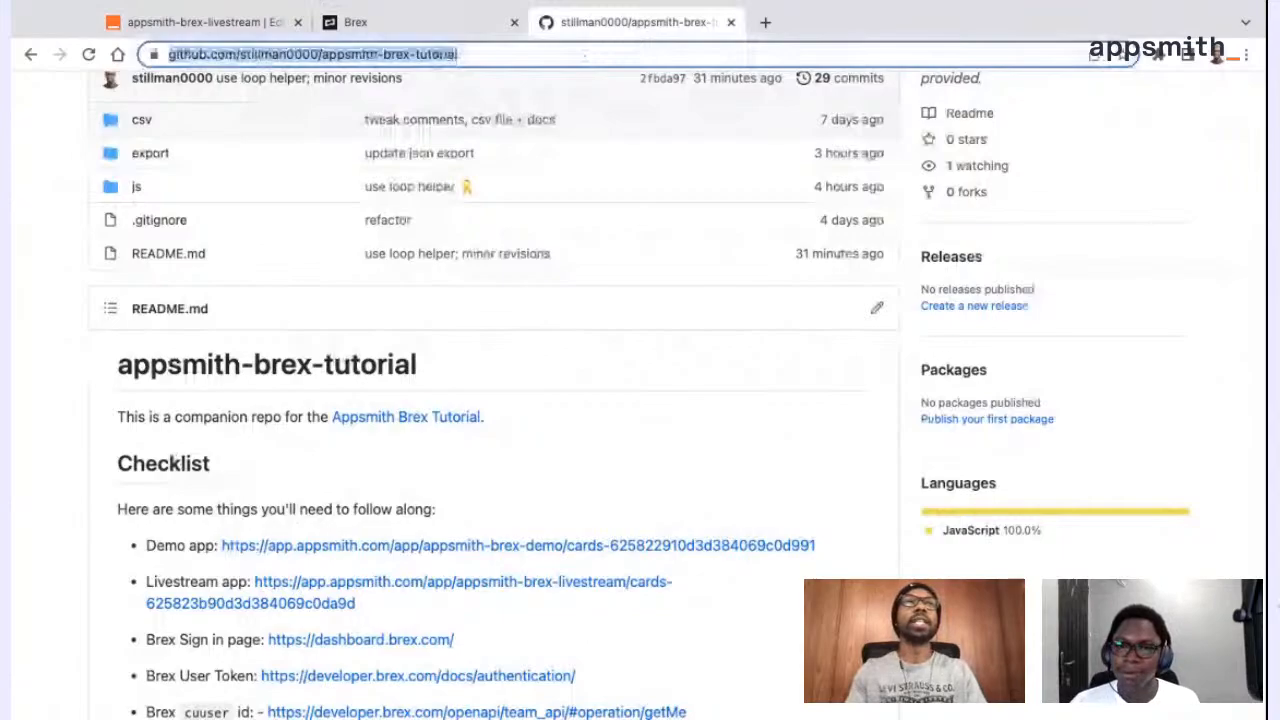
text(quickstart)
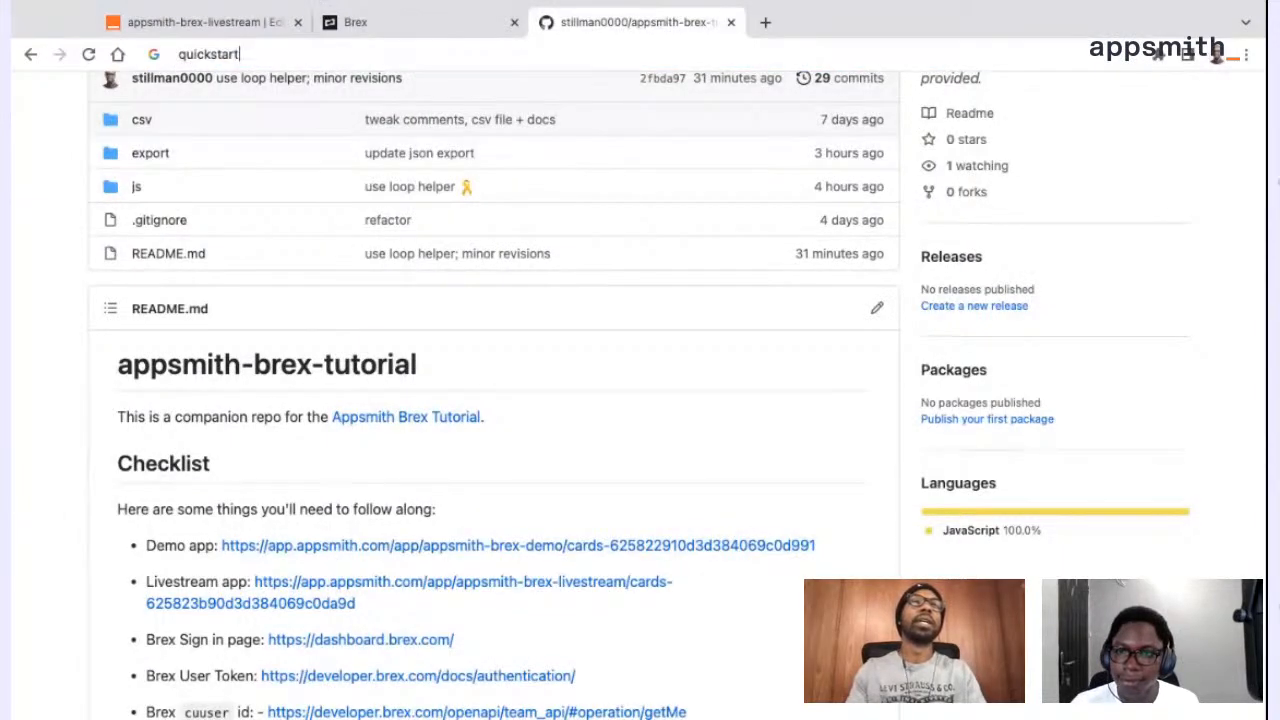
key(Return)
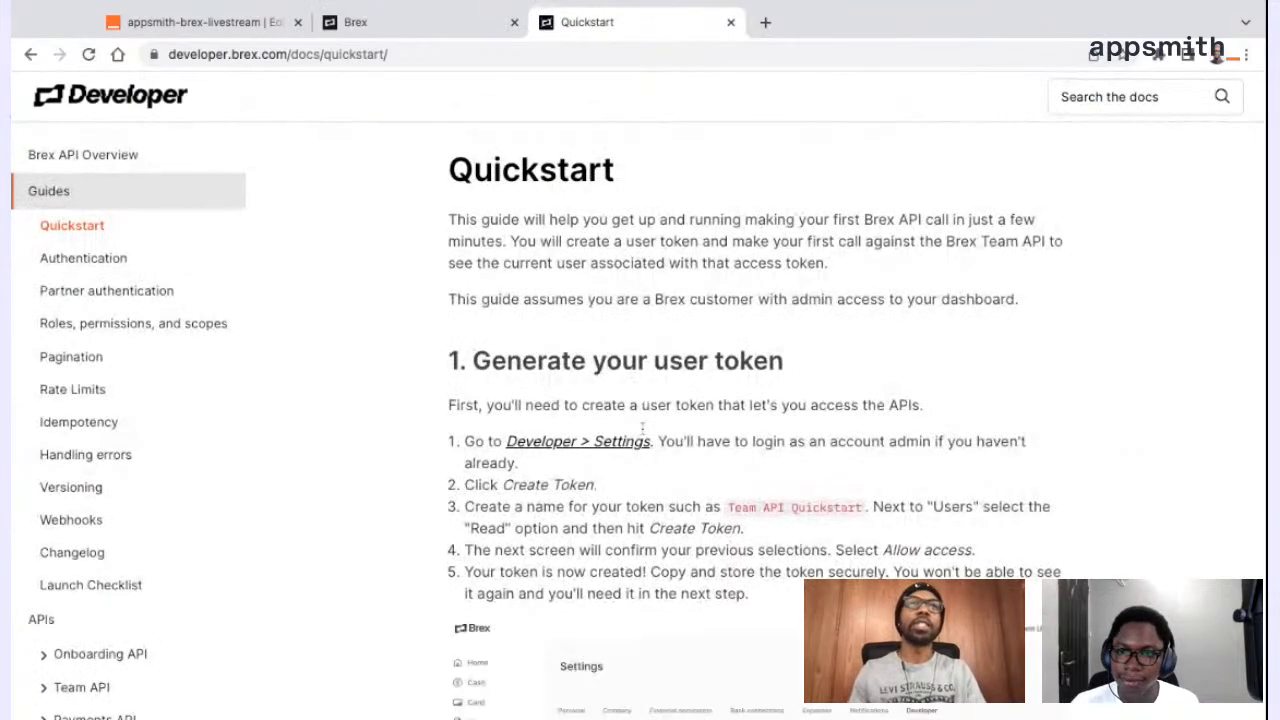
Examine the Quickstart guide's instructions for generating a user token and making a first API call
scroll(645, 424, down, 3)
scroll(645, 424, down, 3)
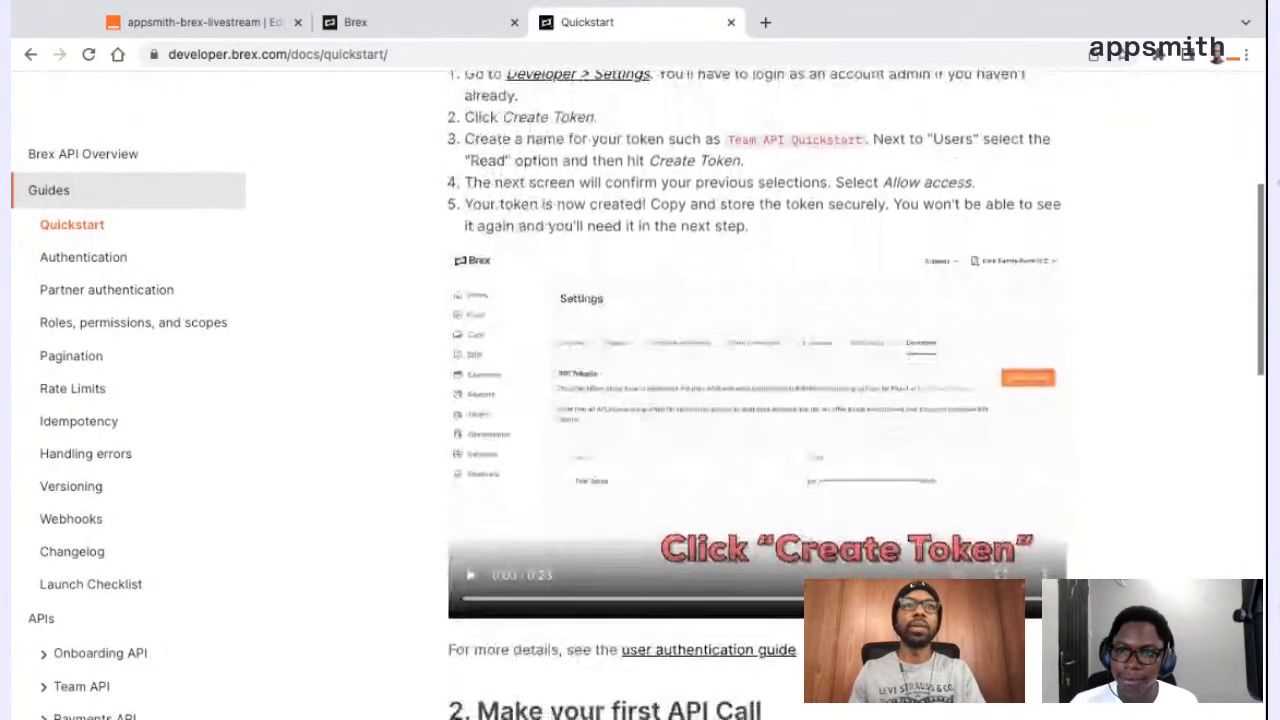
scroll(645, 424, up, 4)
scroll(645, 424, down, 6)
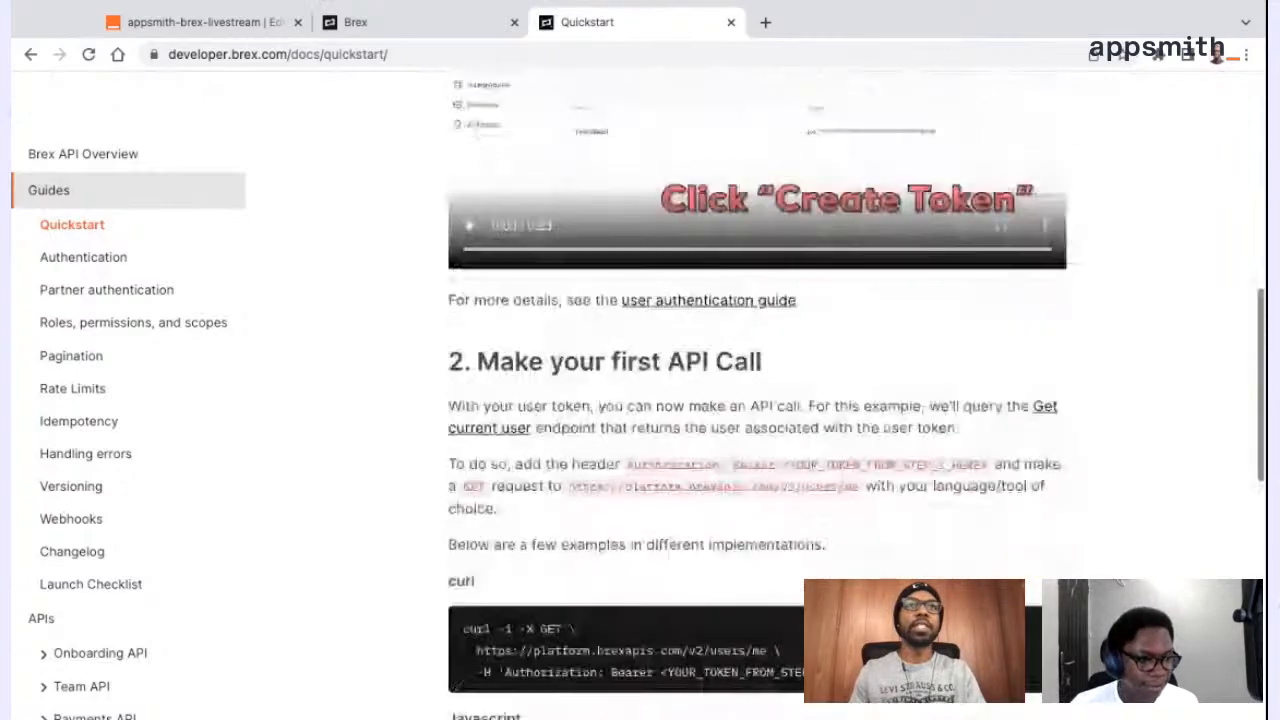
scroll(645, 424, down, 5)
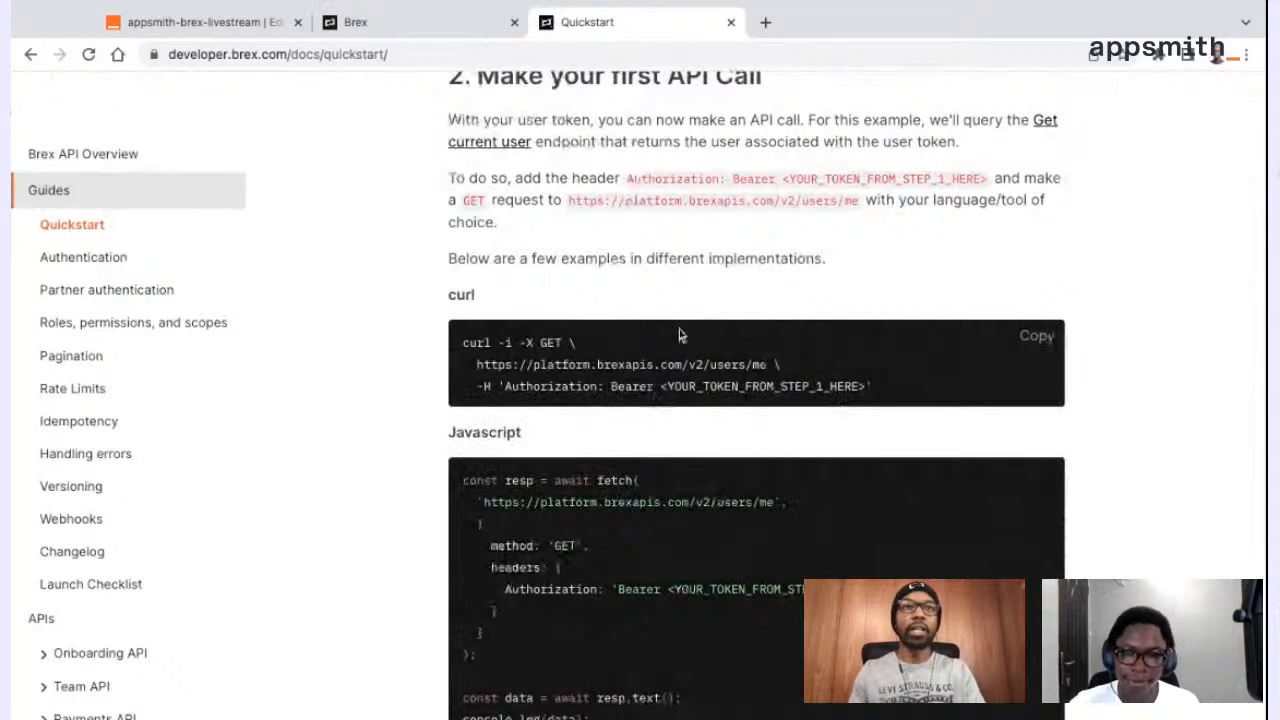
scroll(679, 335, down, 1)
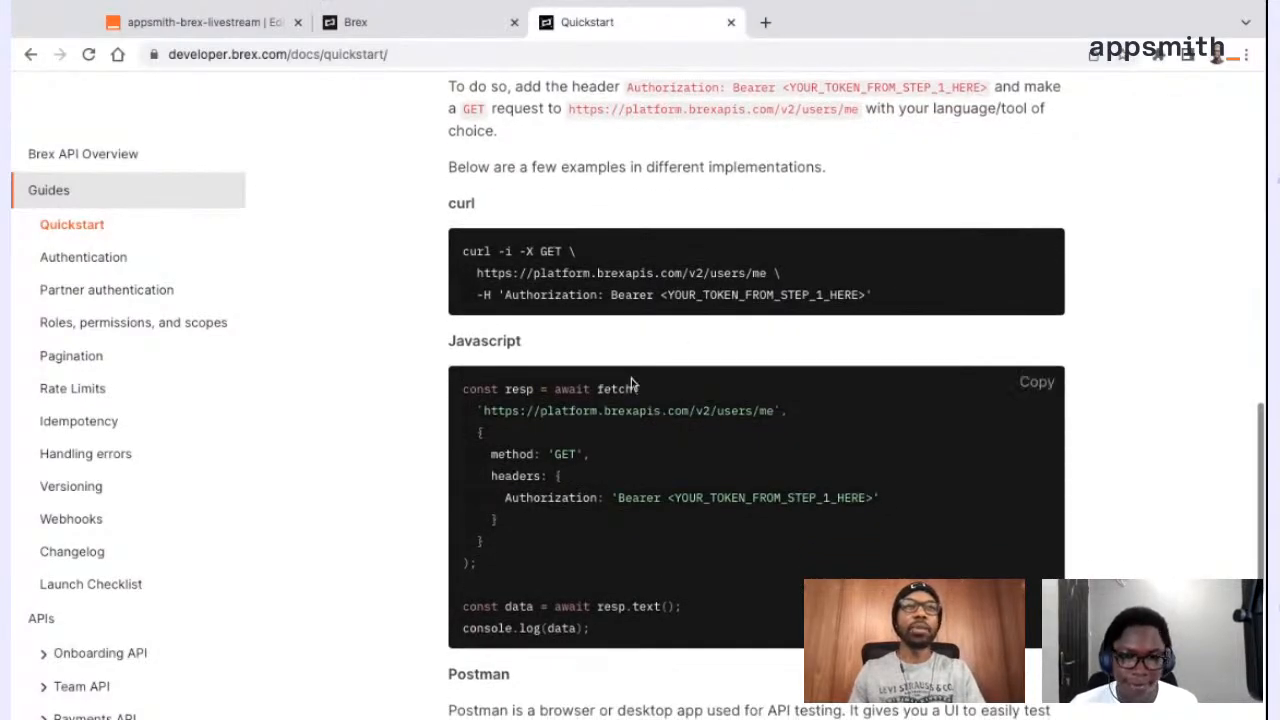
Examine the Quickstart guide's JavaScript fetch example and its users/me request URL
drag(506, 567, 447, 385)
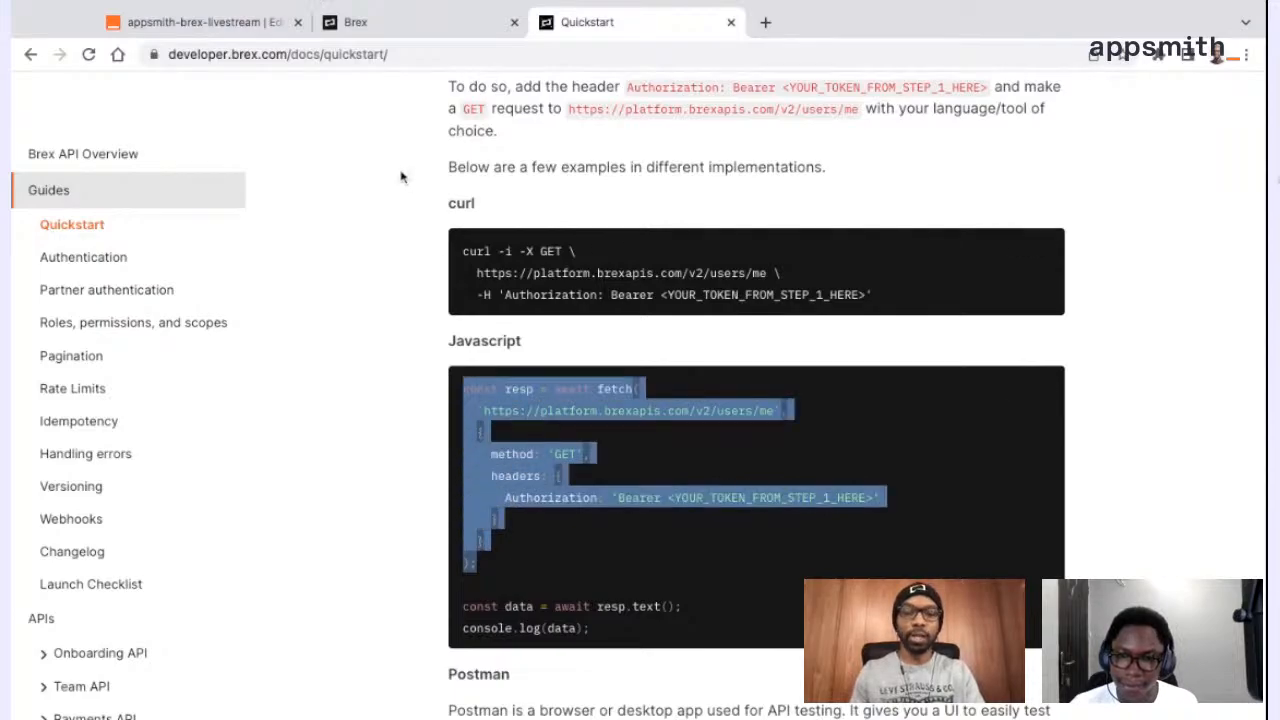
click(592, 442)
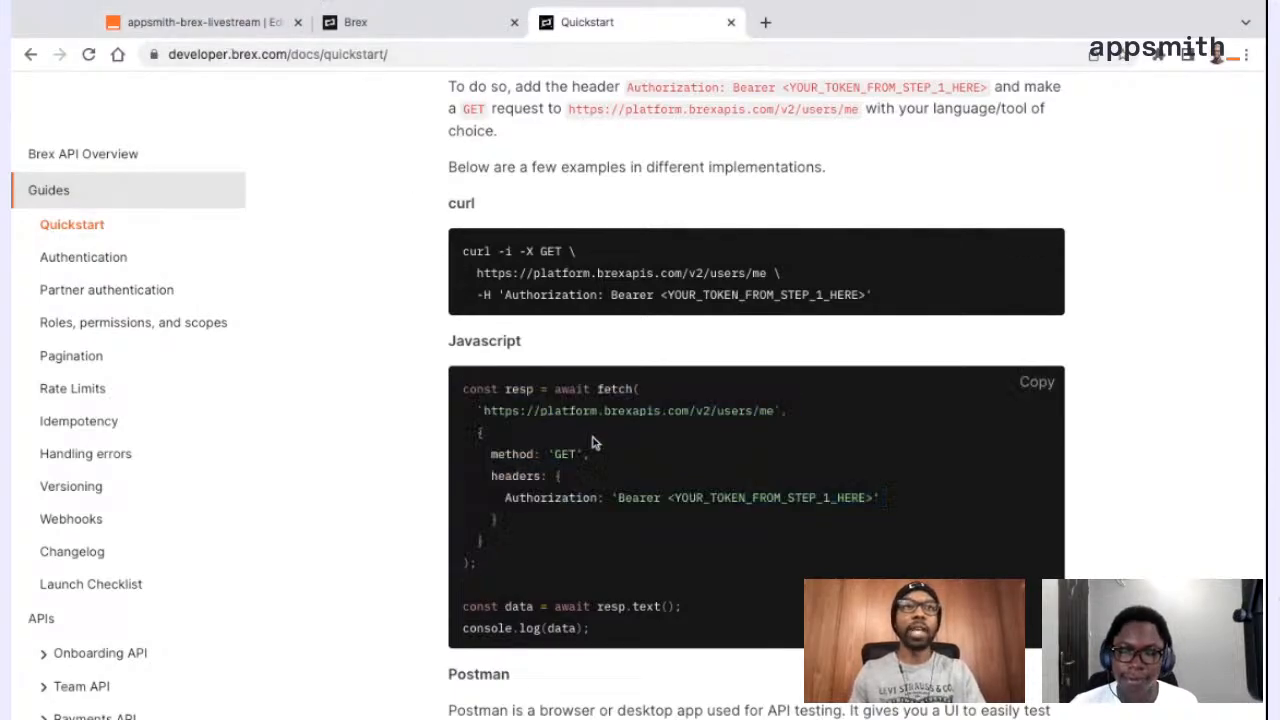
drag(782, 411, 484, 411)
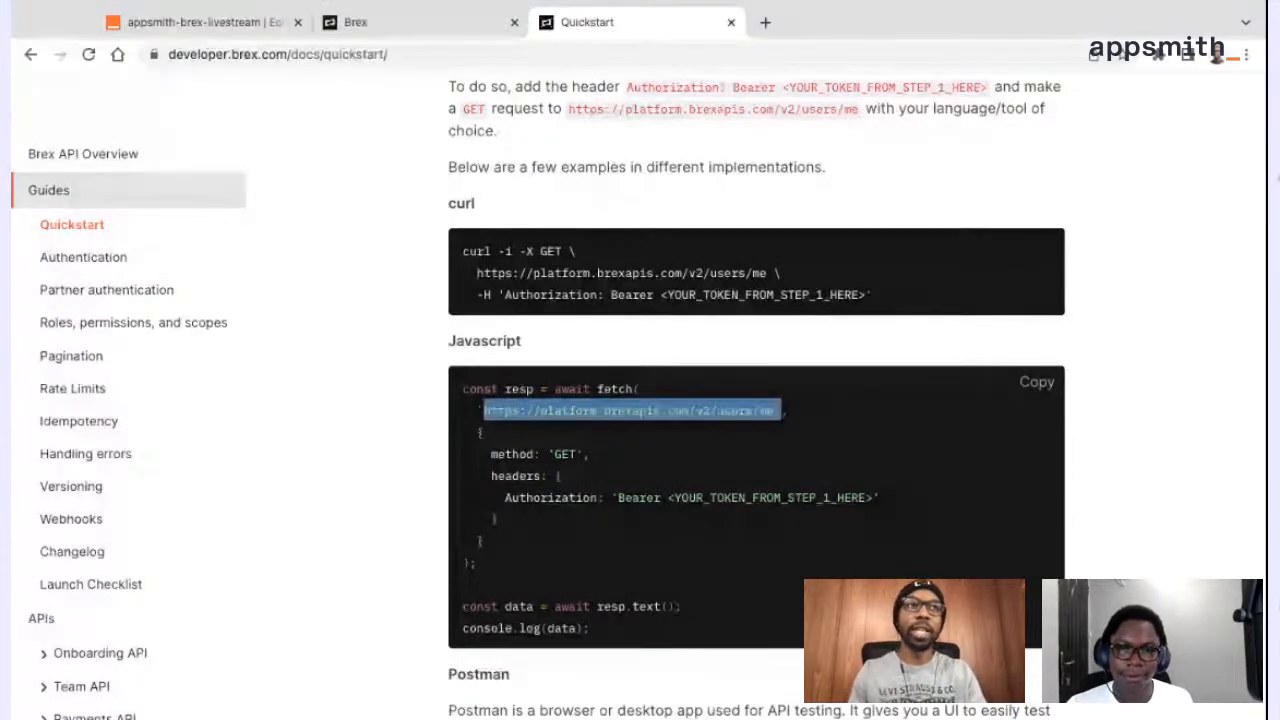
Open the Users endpoints of the Team API in the Brex developer documentation
scroll(129, 517, down, 3)
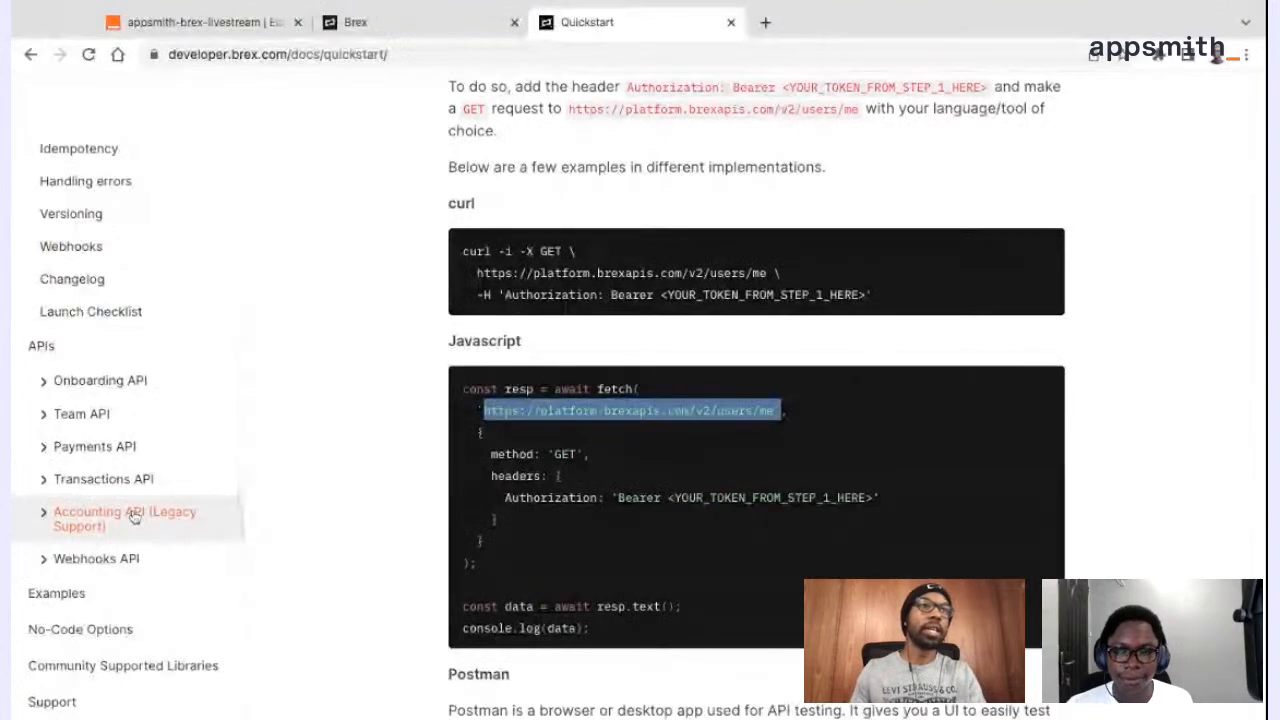
scroll(133, 516, up, 3)
scroll(100, 520, down, 1)
click(48, 532)
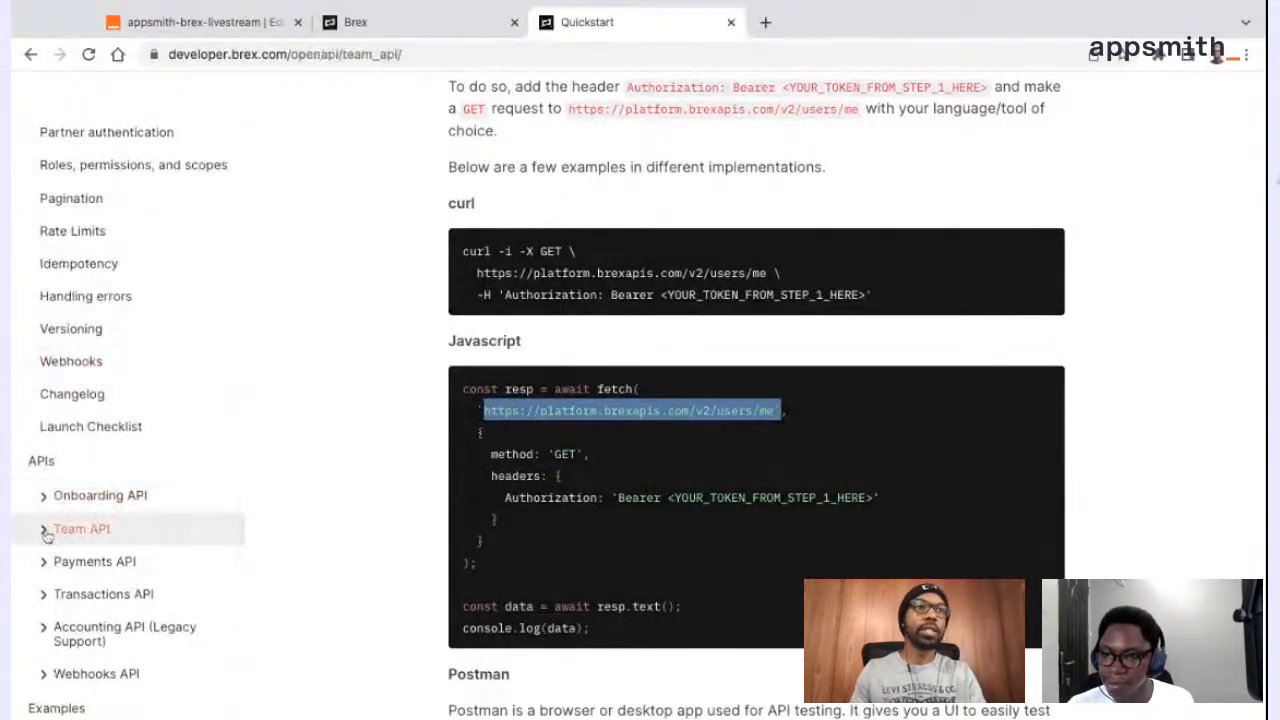
scroll(48, 534, down, 3)
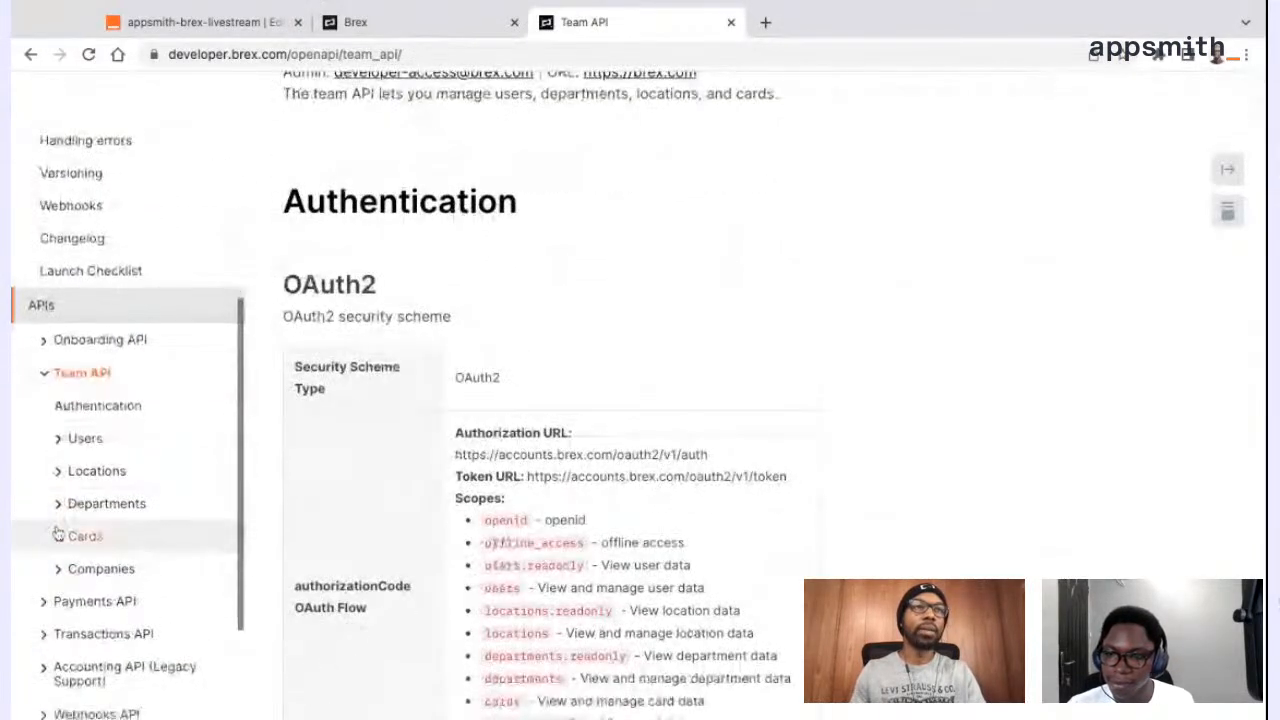
scroll(50, 555, down, 2)
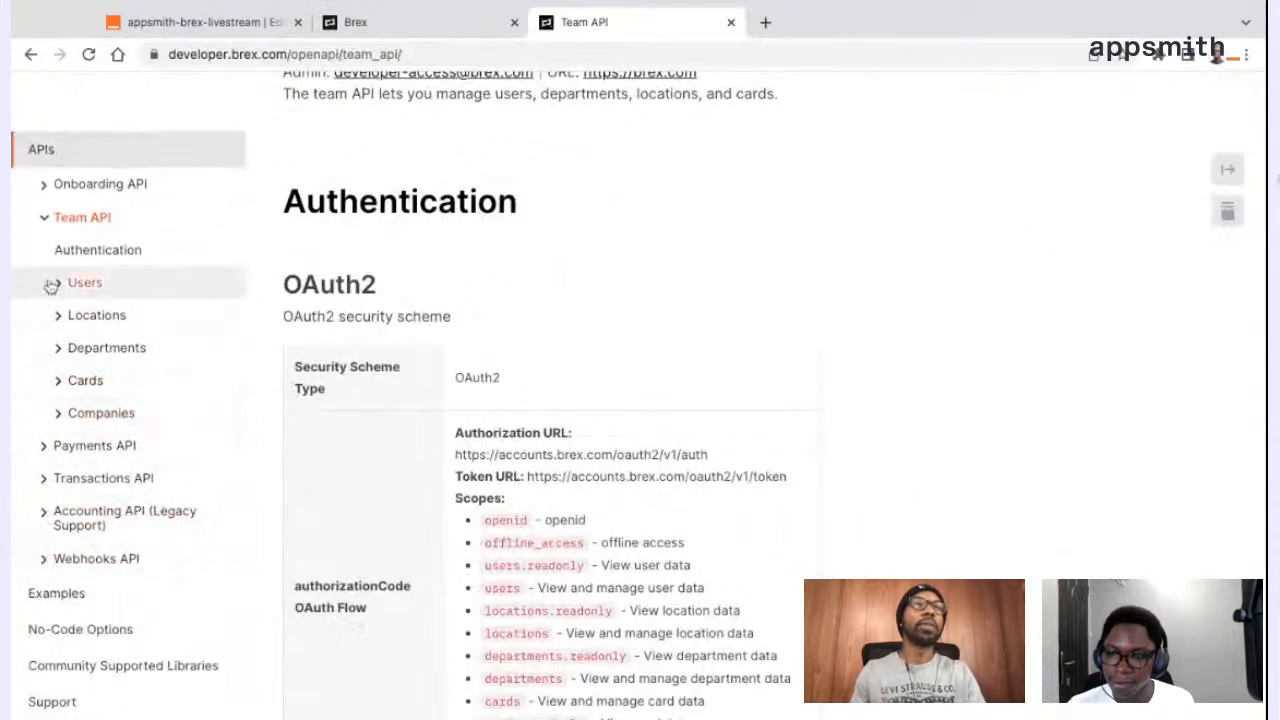
click(51, 286)
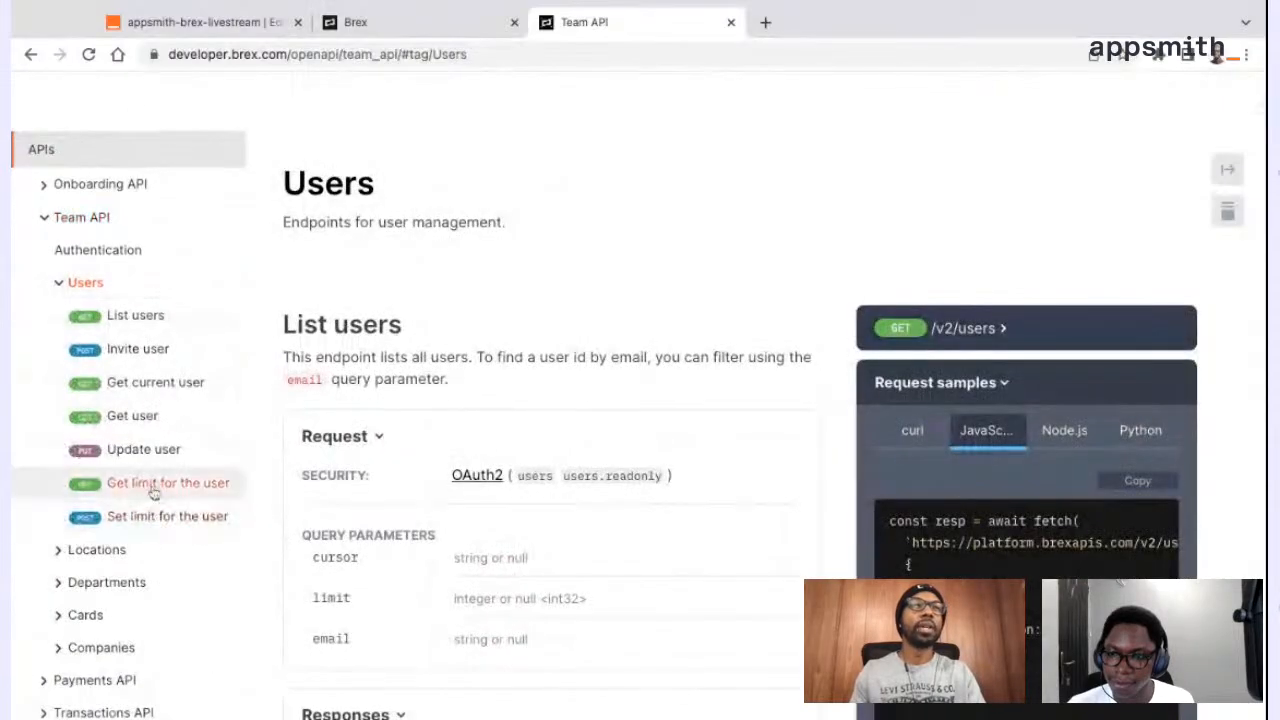
Open the Get current user endpoint and examine its request and response samples
click(130, 385)
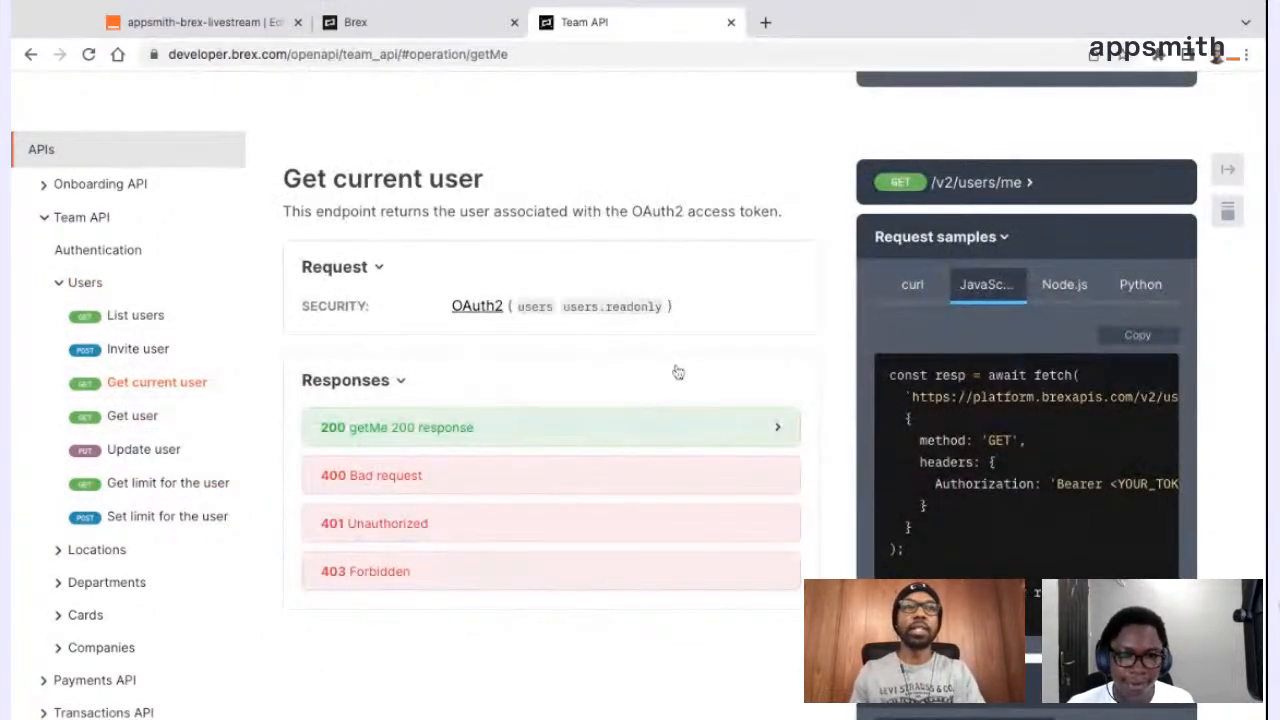
scroll(1110, 499, down, 2)
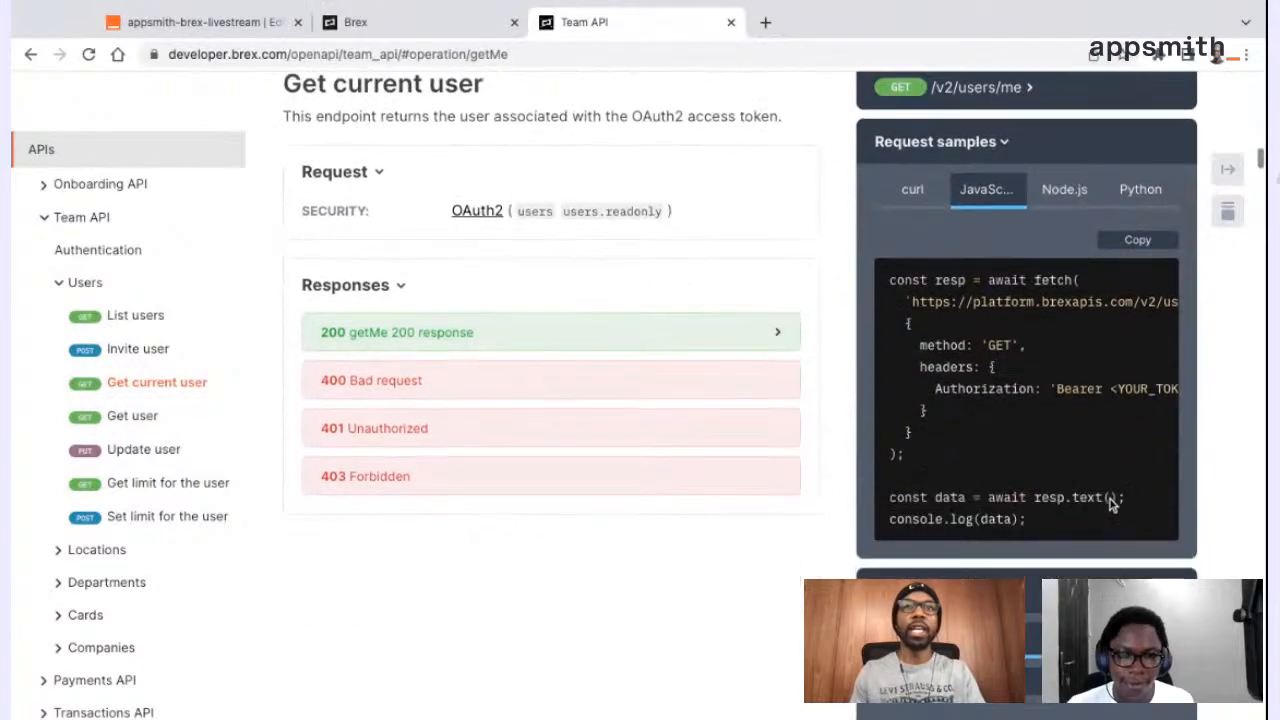
scroll(1109, 497, down, 4)
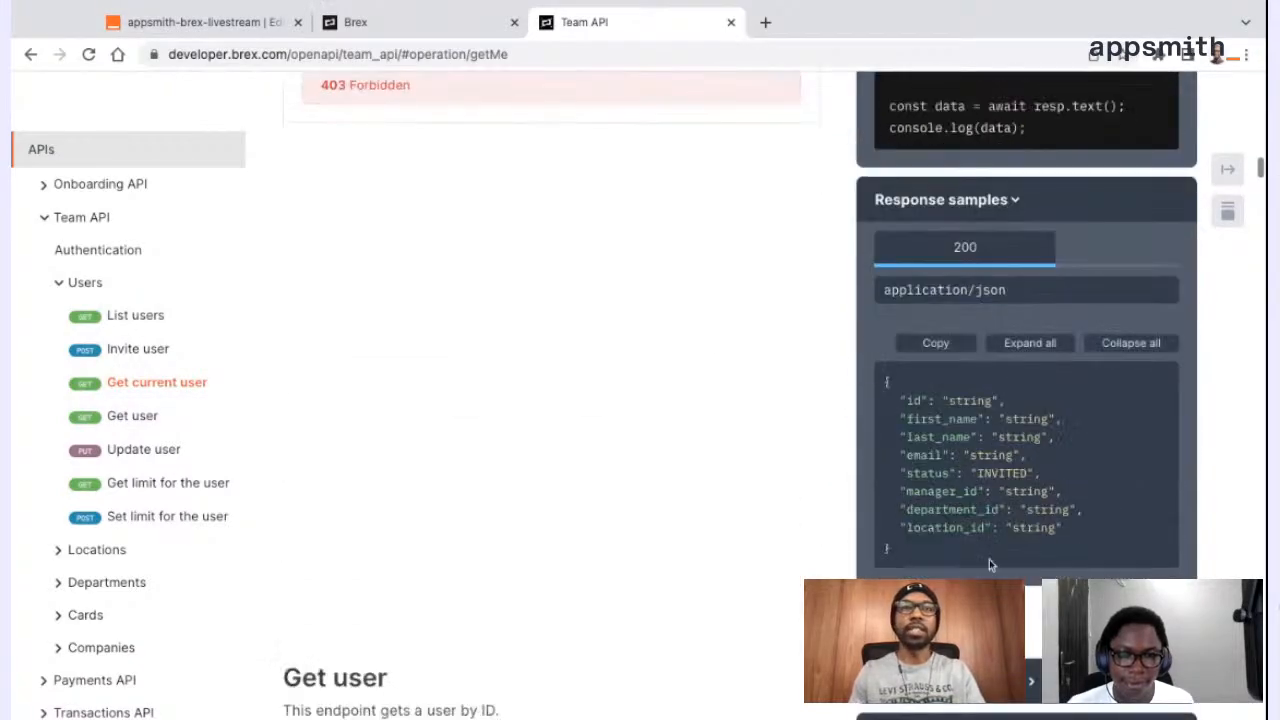
triple_click(965, 545)
Switch to the Appsmith editor, clear the widget search and expand the Cards page's queries in the explorer
click(243, 24)
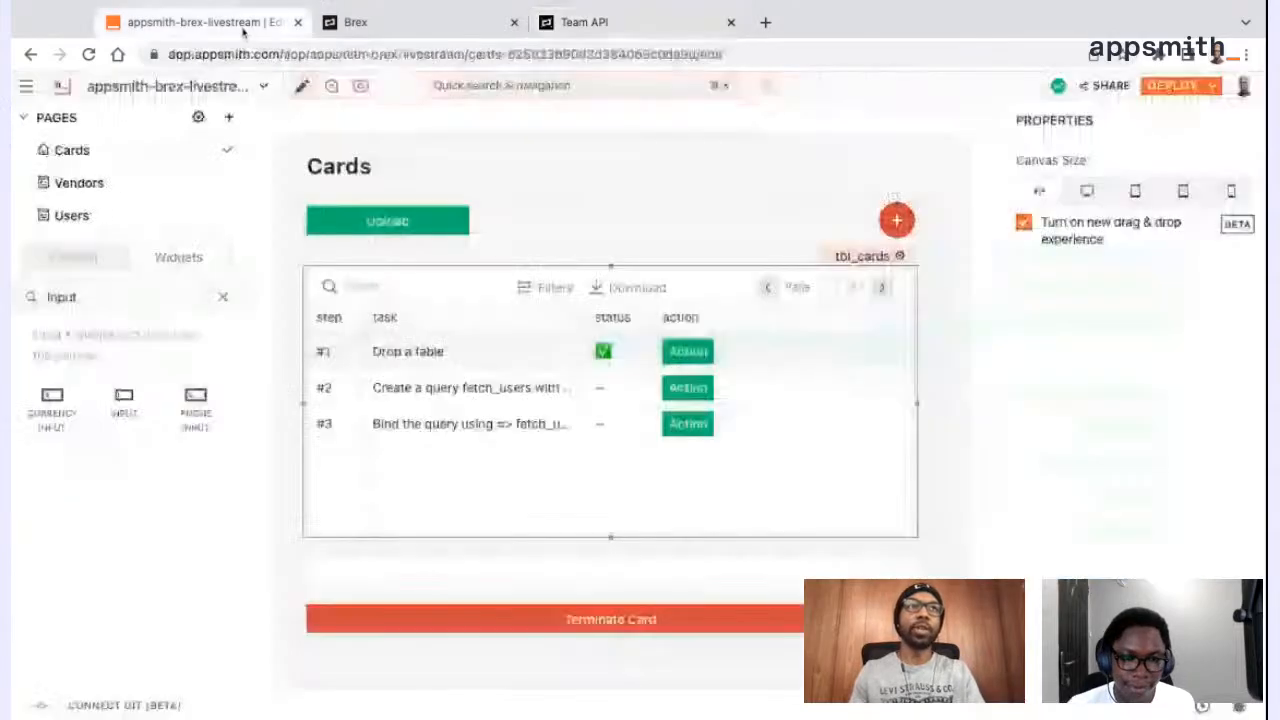
click(405, 225)
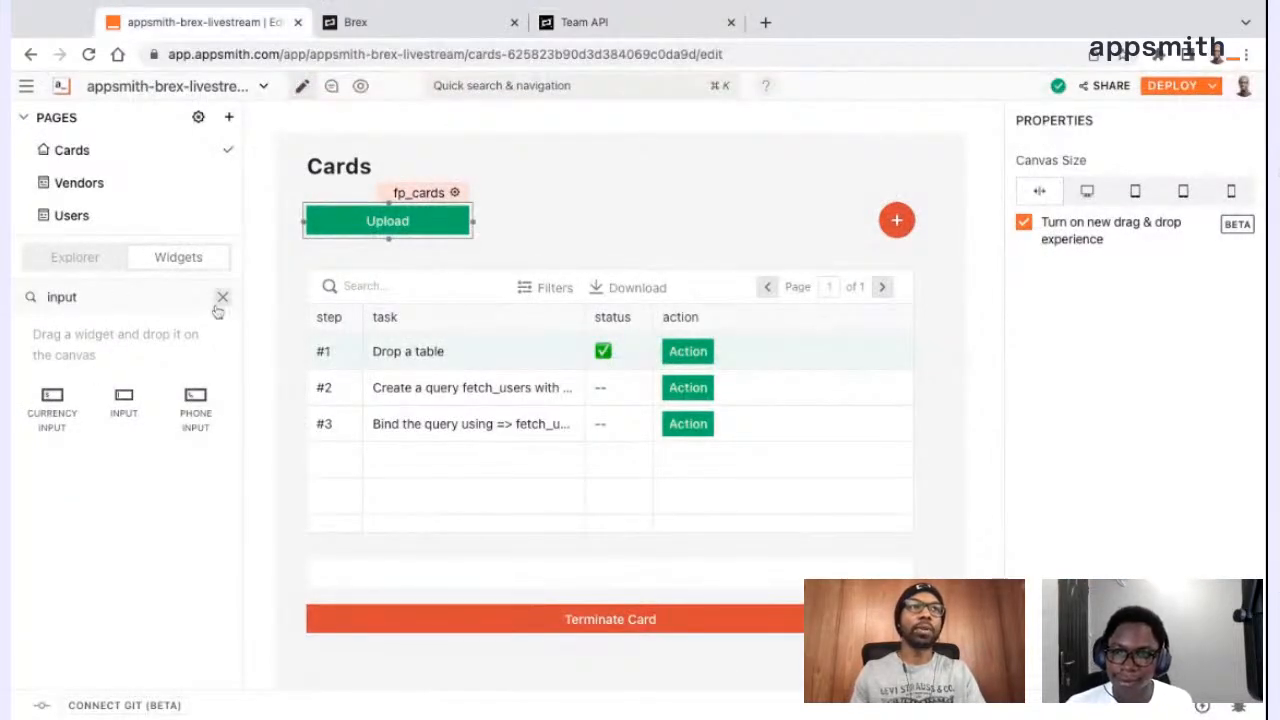
click(222, 298)
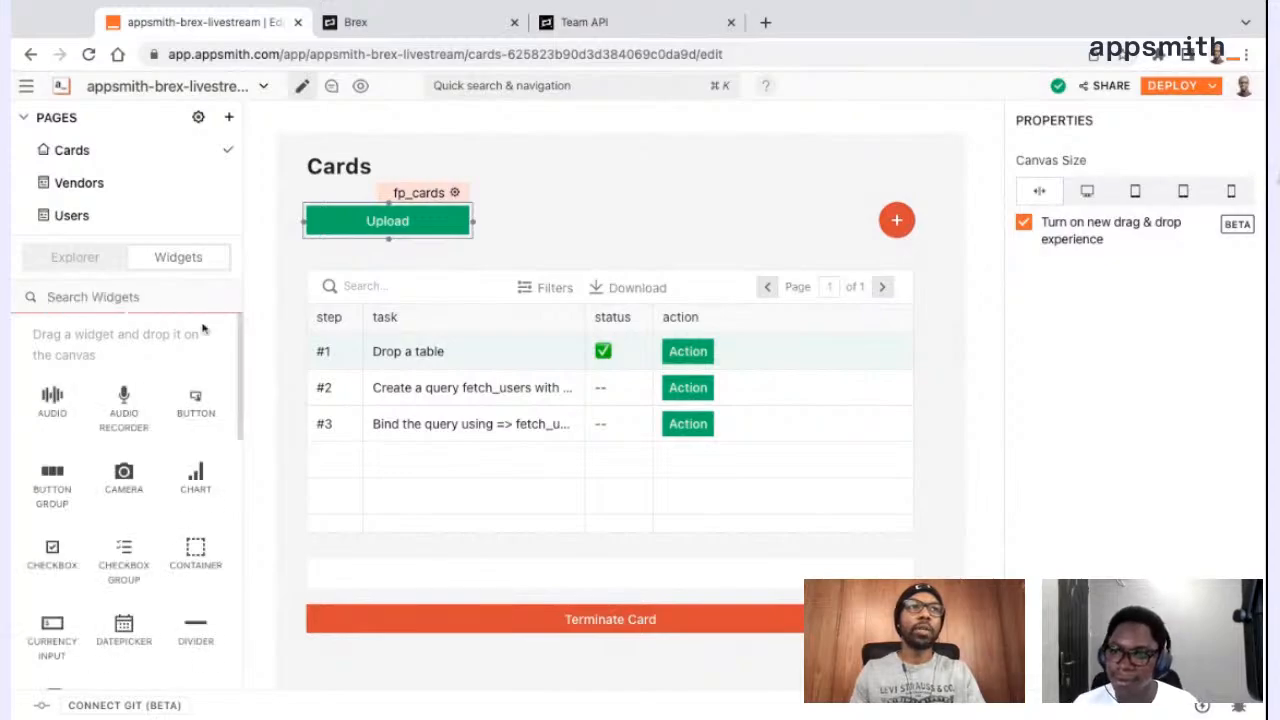
click(97, 259)
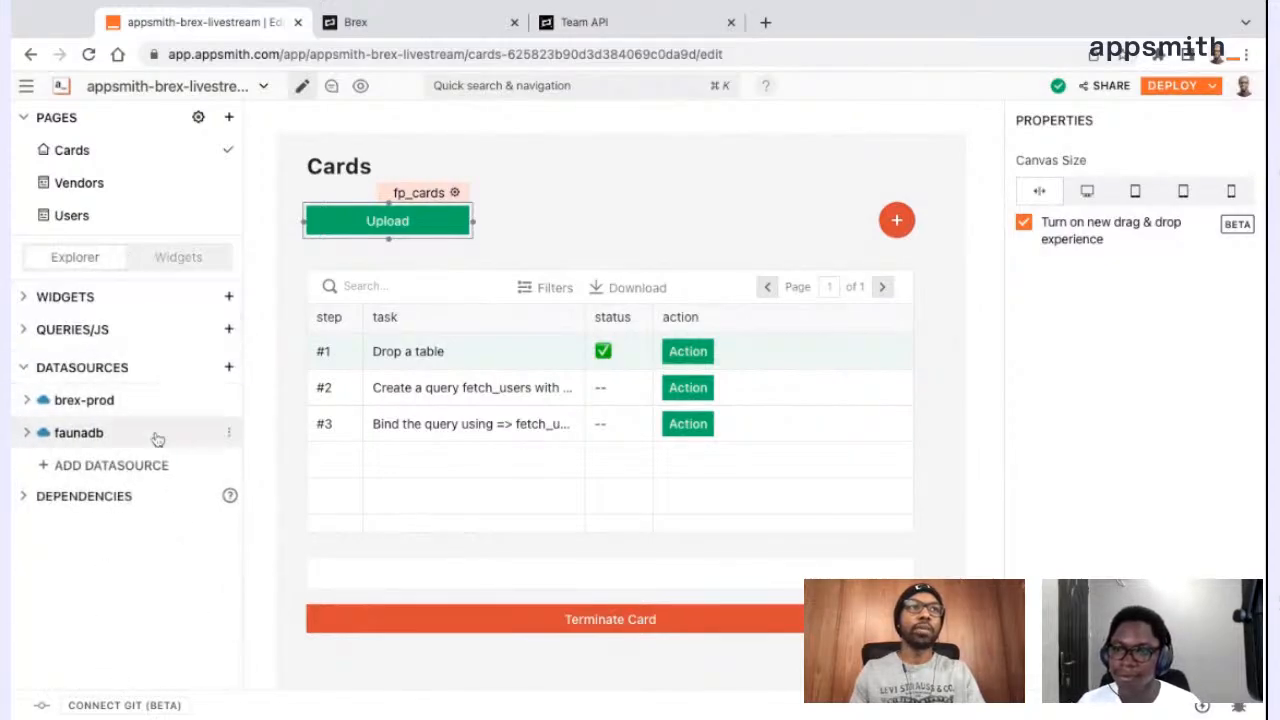
click(28, 332)
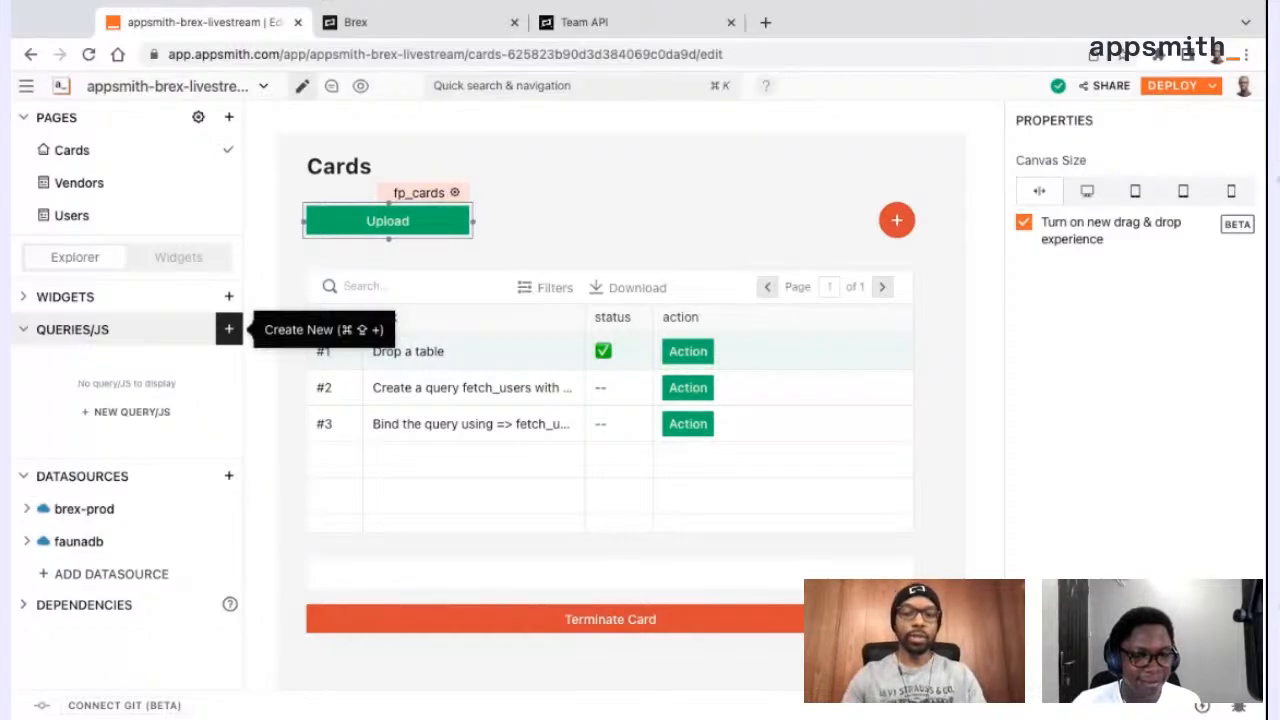
Review the options for creating a query or API, and view the saved brex-prod datasource
click(228, 329)
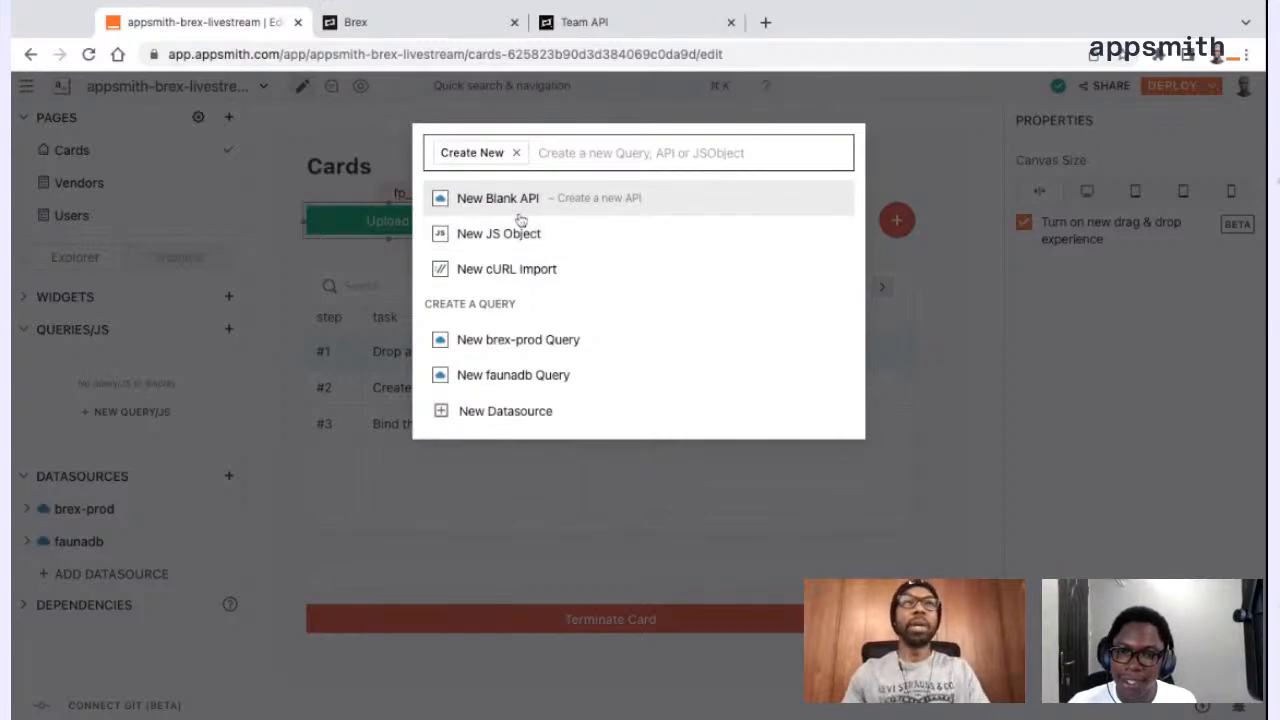
click(491, 486)
click(134, 514)
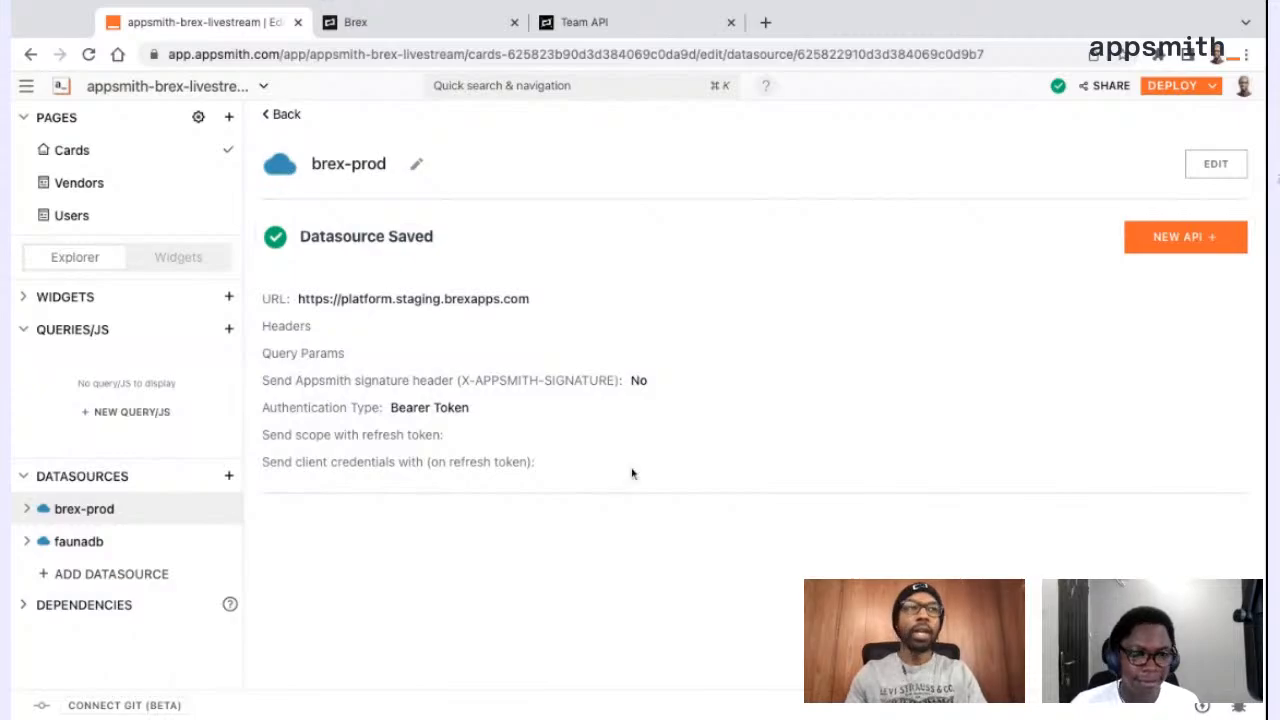
Browse the API and database types available for a new datasource, and return to the Cards page
click(228, 477)
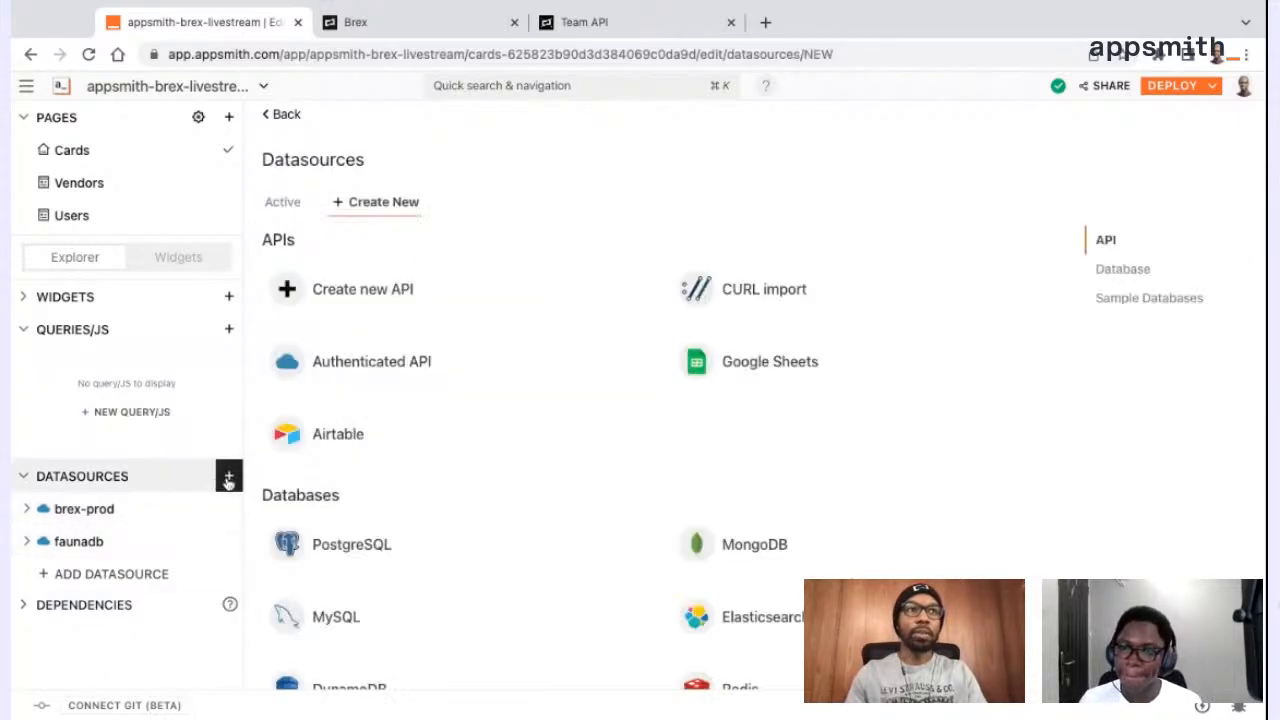
scroll(371, 472, down, 3)
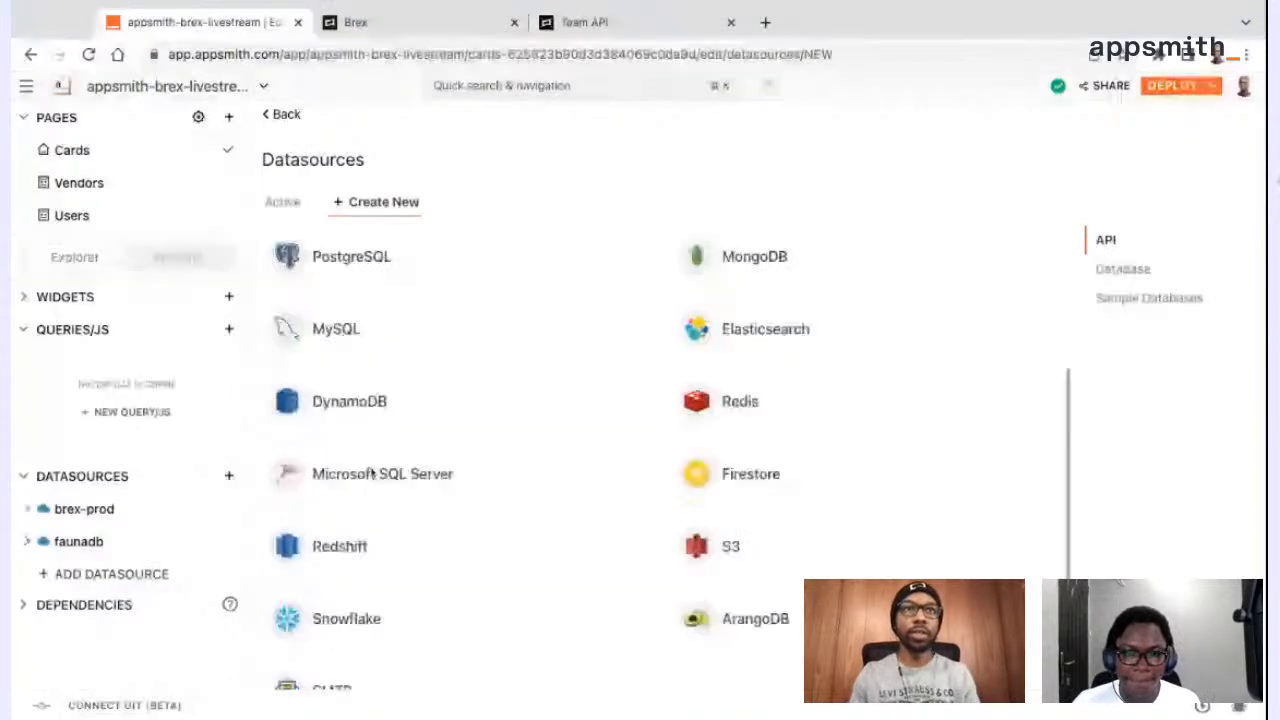
scroll(371, 472, up, 3)
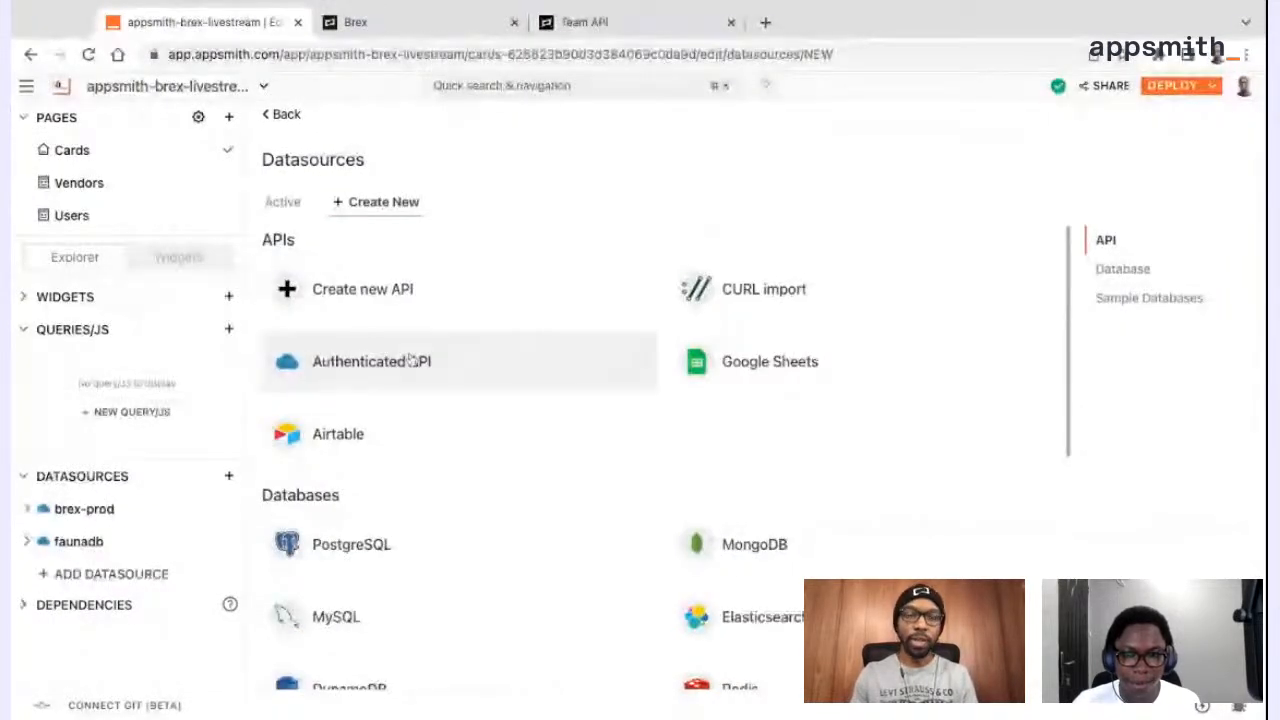
click(284, 118)
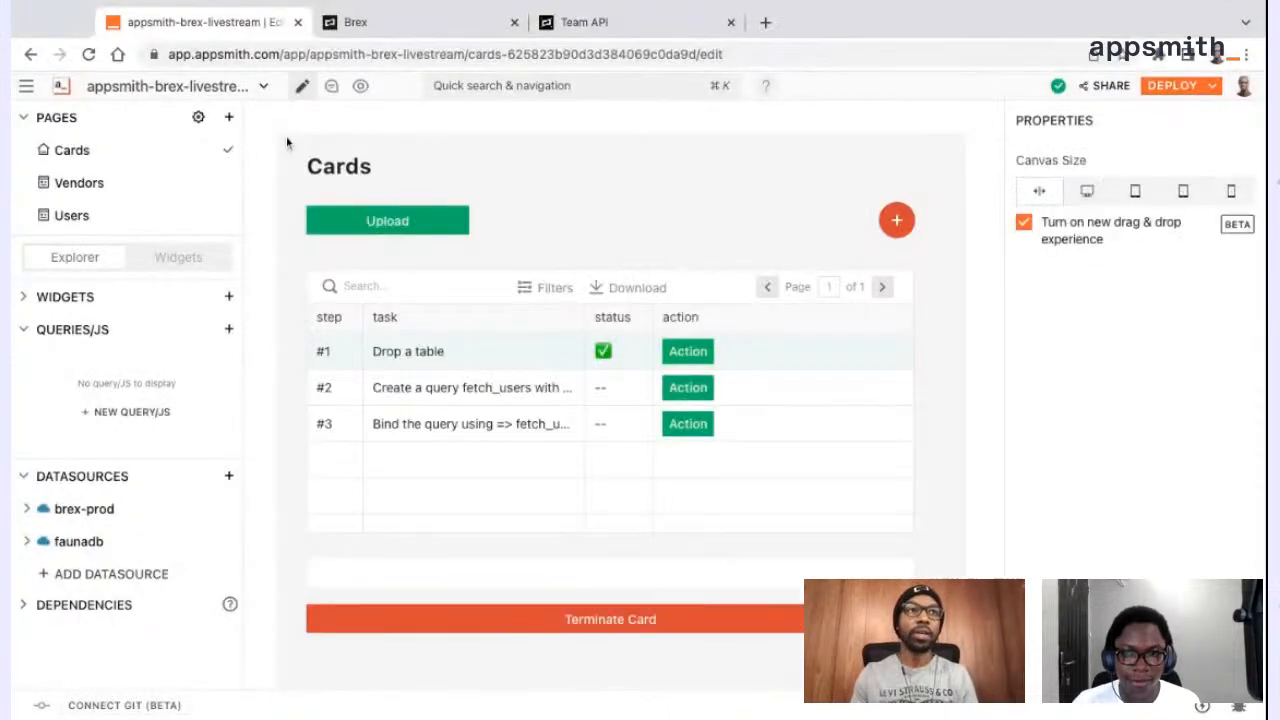
Open the brex-prod datasource for editing and show its bearer token authentication settings
click(118, 512)
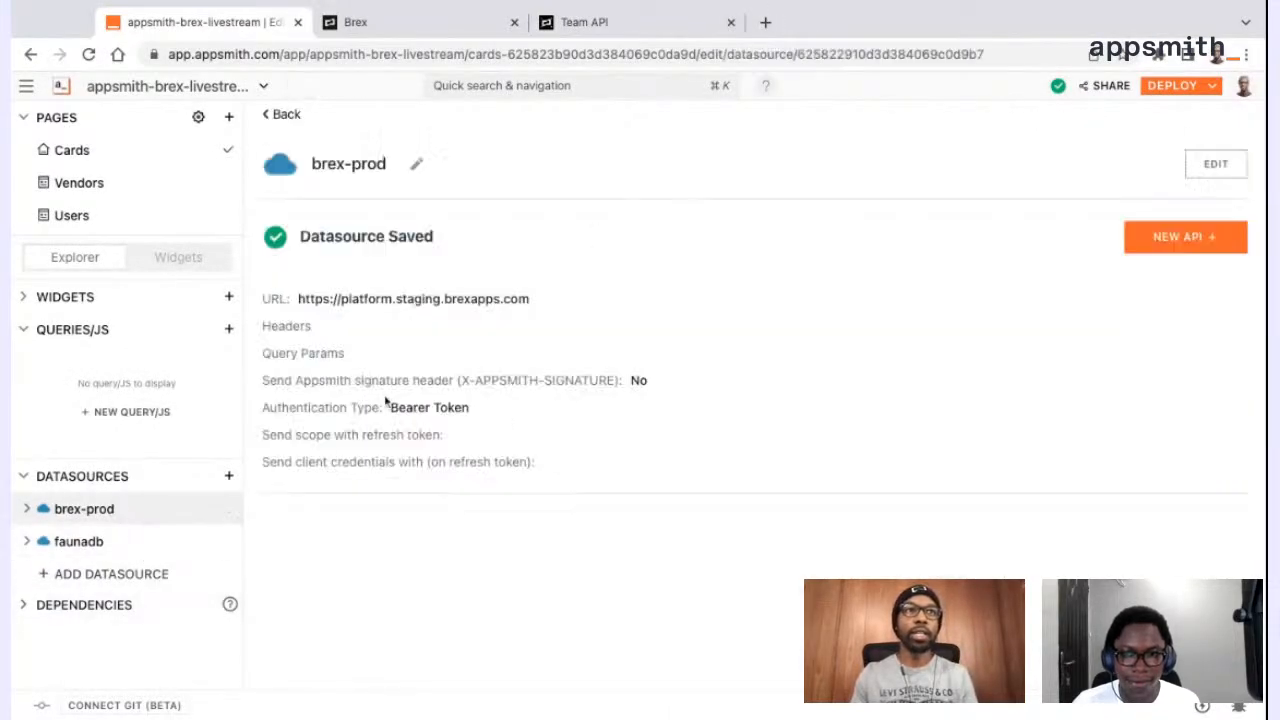
click(1218, 166)
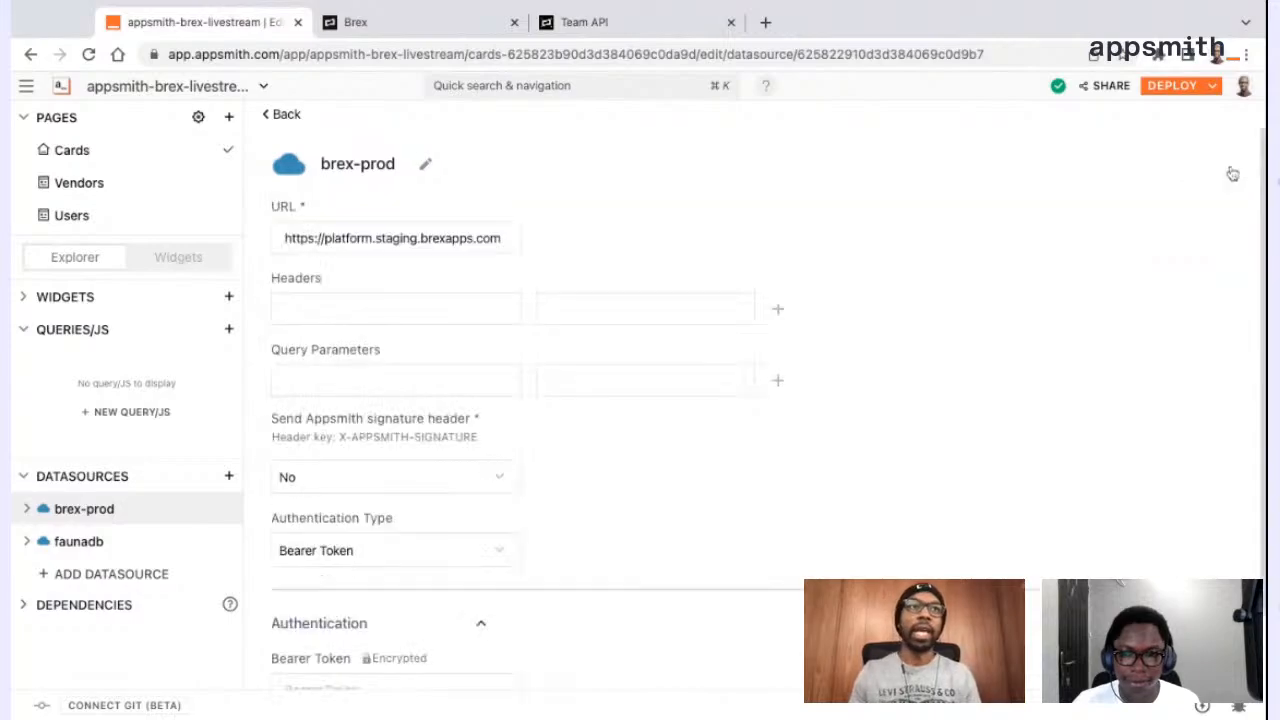
scroll(642, 282, down, 1)
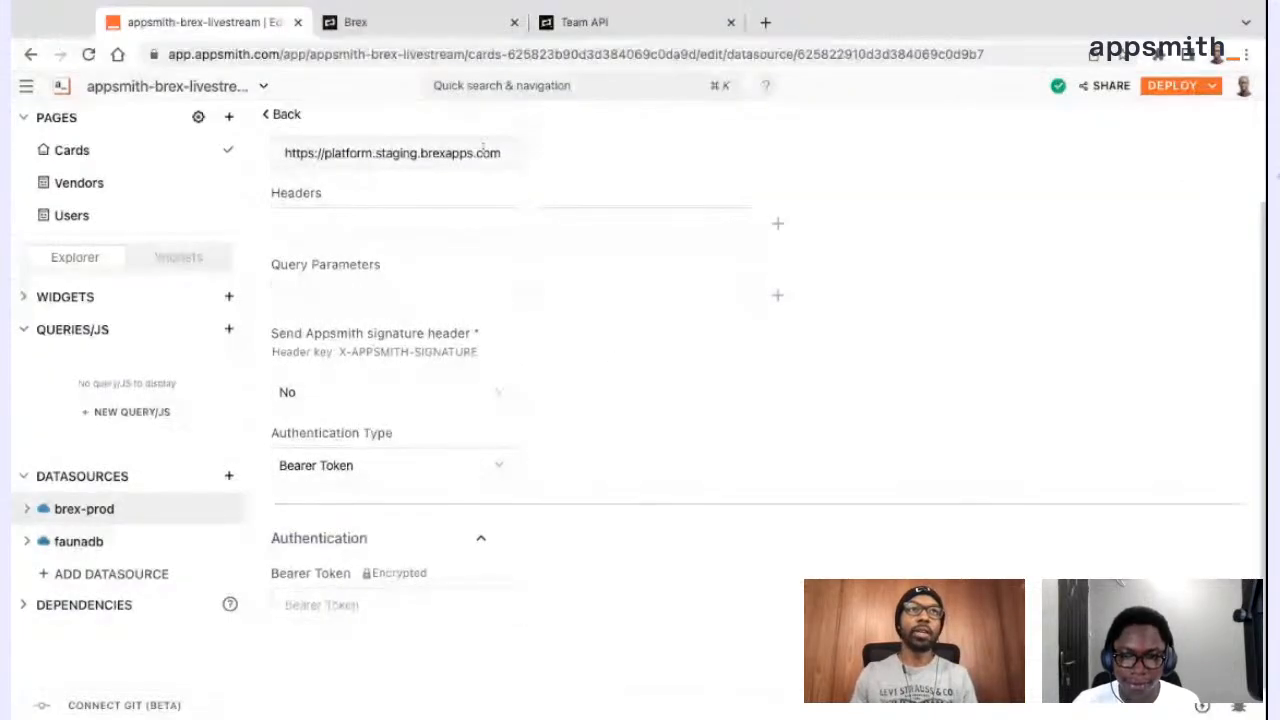
Switch to the Brex dashboard and open the API token creation form from the account's developer settings
click(450, 24)
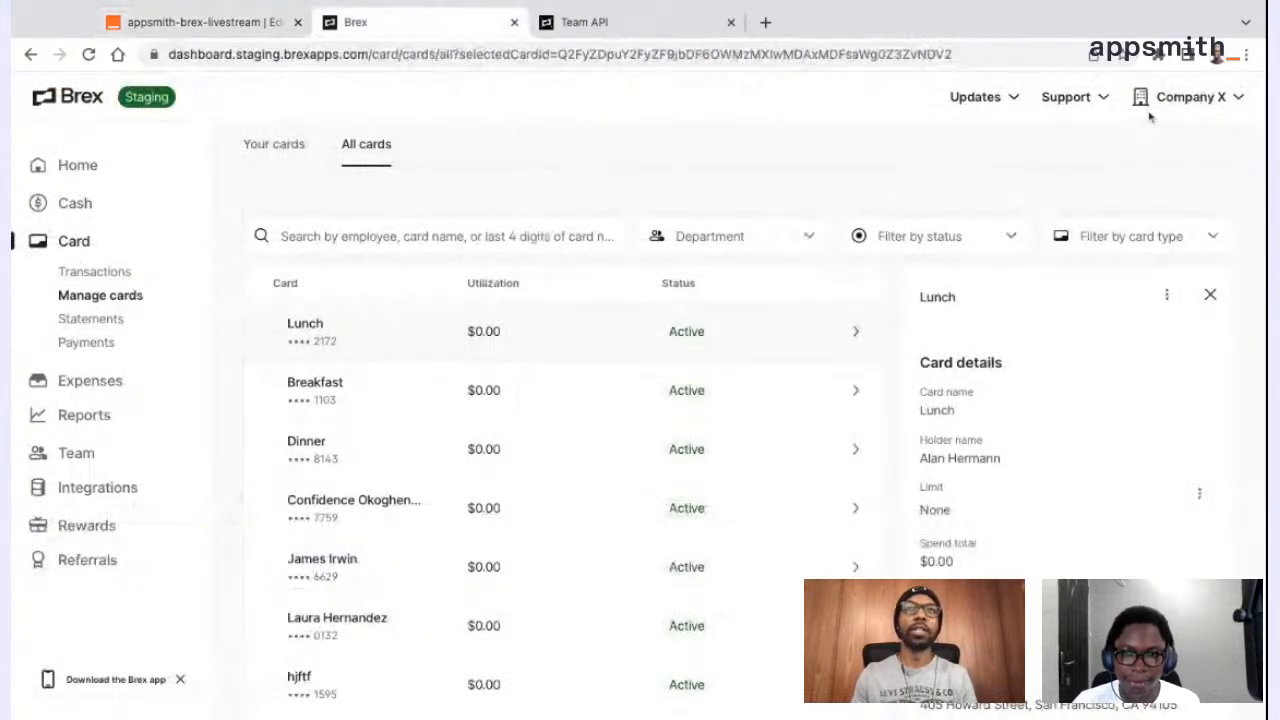
click(1187, 97)
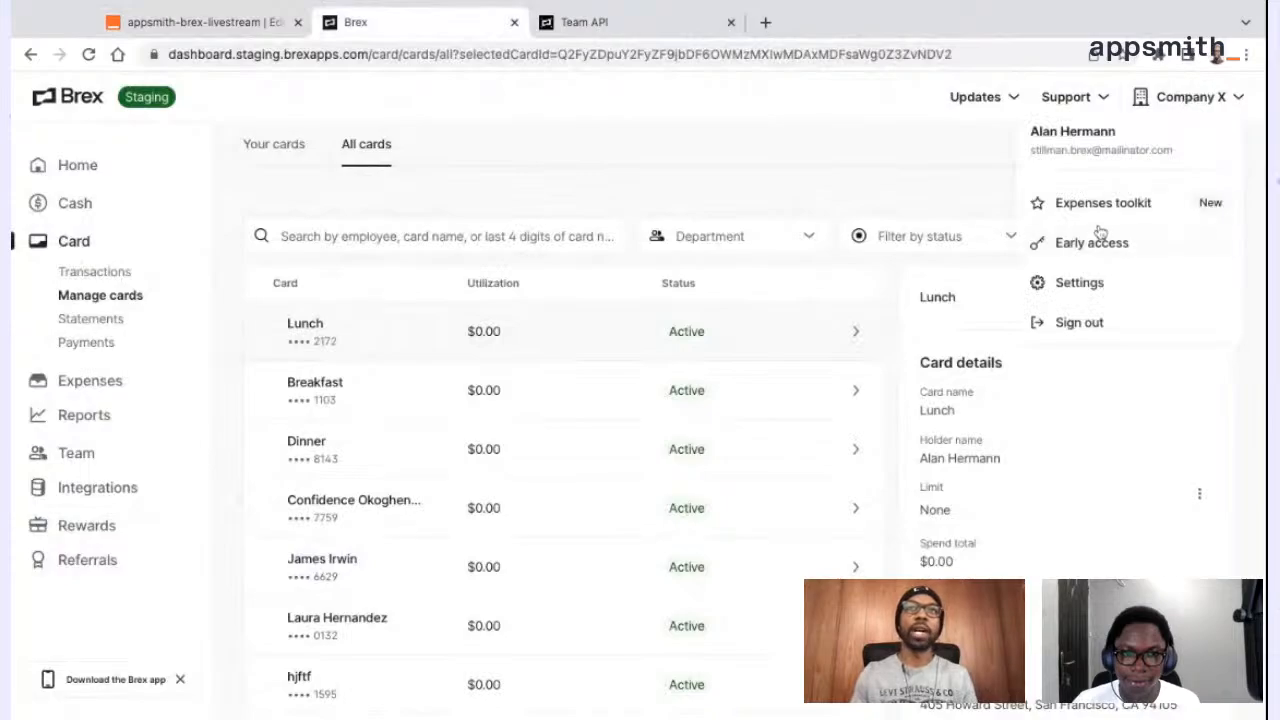
click(1080, 286)
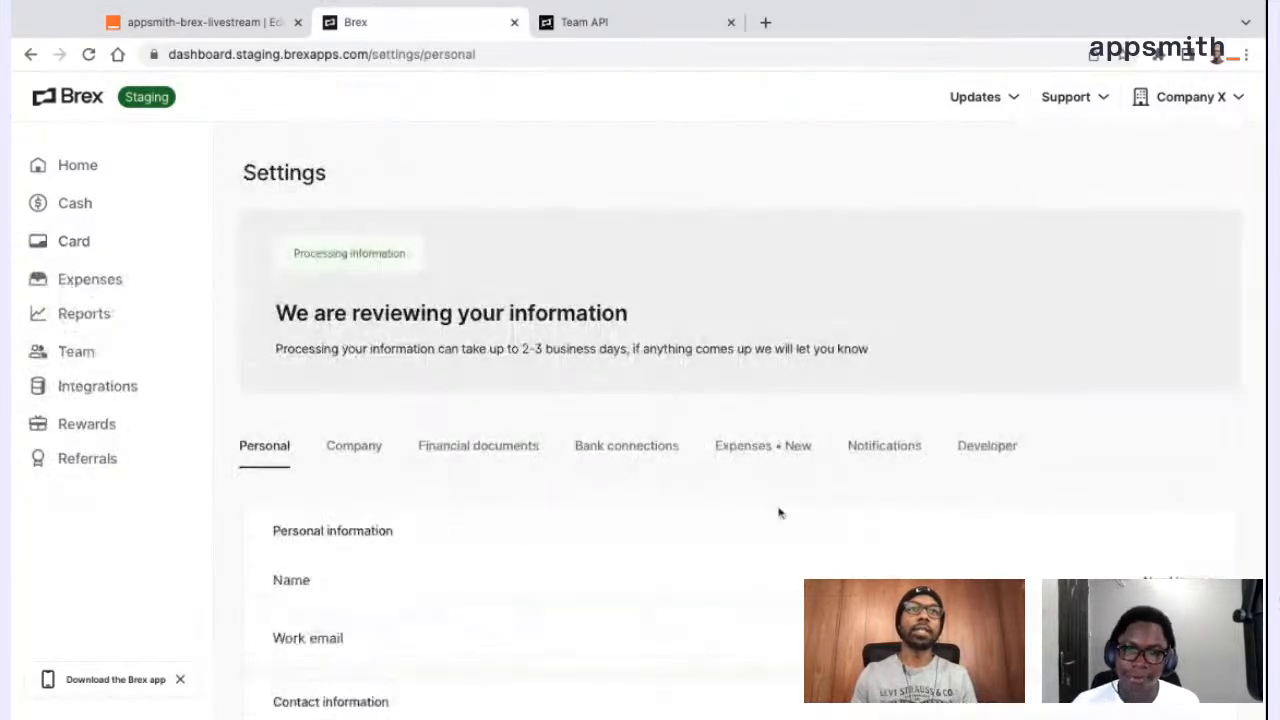
click(998, 447)
scroll(997, 443, down, 2)
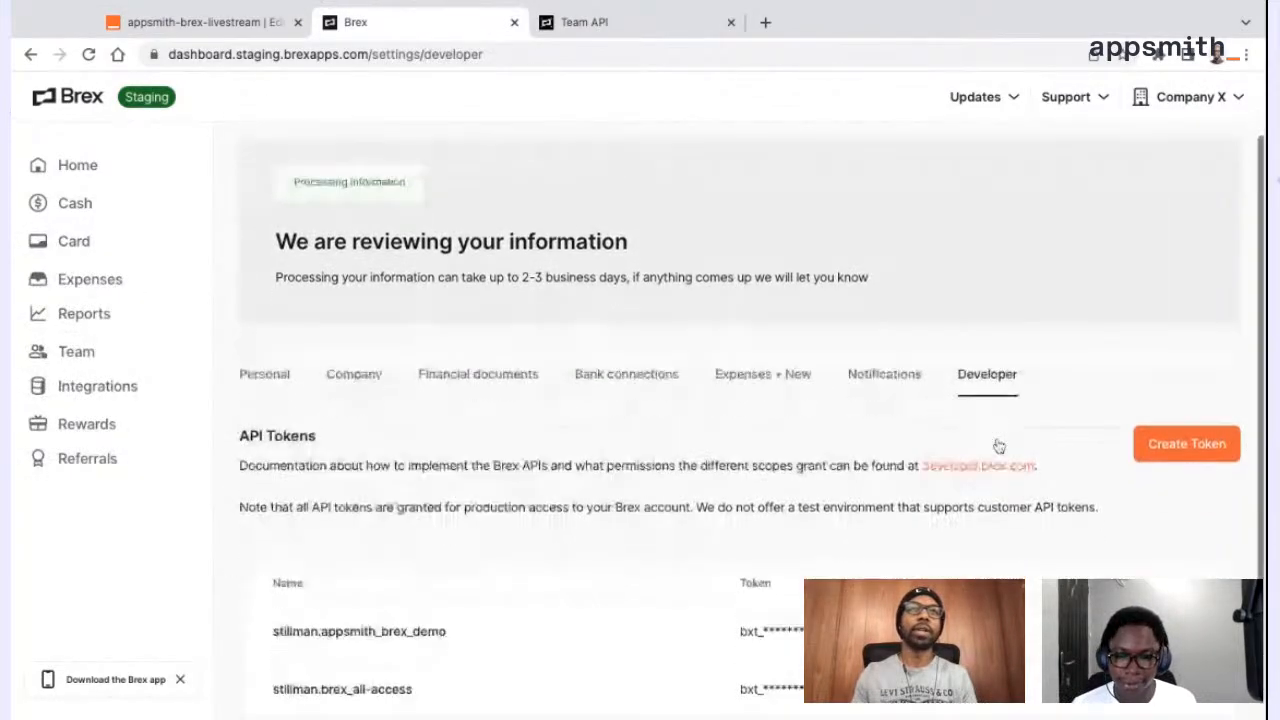
click(1168, 427)
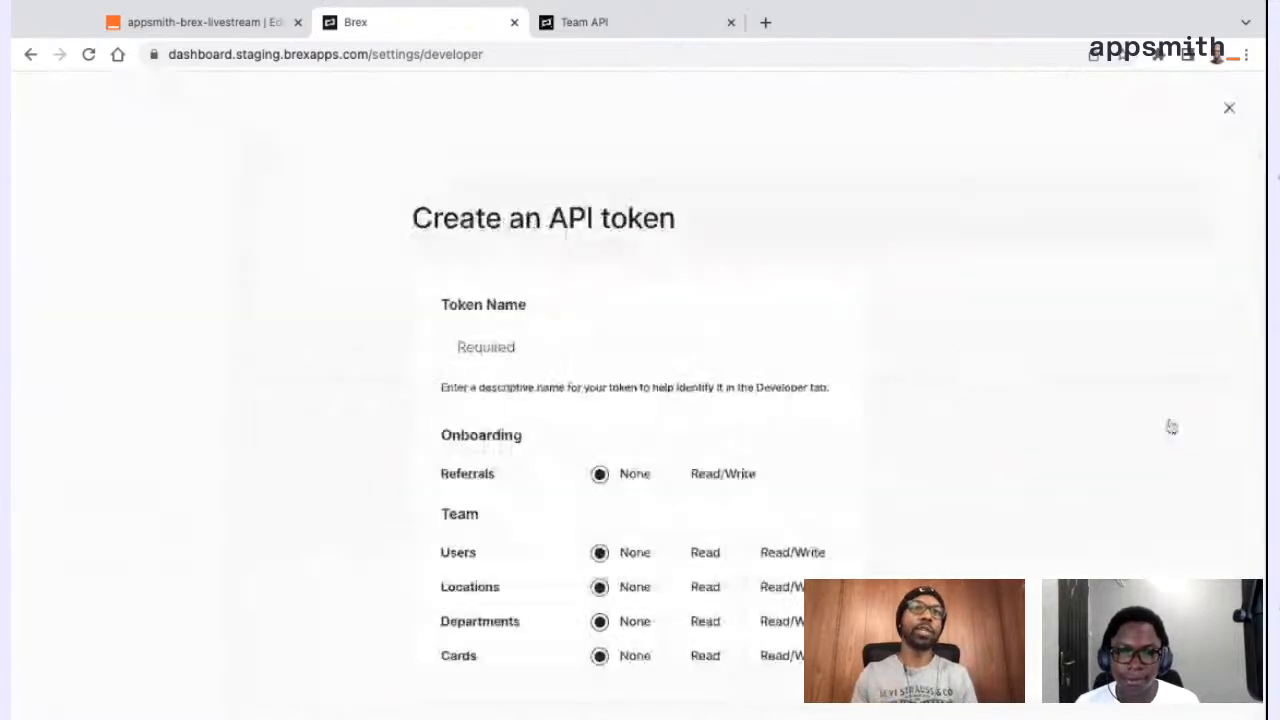
Review the permission scopes offered for an API token, and return to the brex-prod datasource form in Appsmith
scroll(728, 557, down, 3)
scroll(728, 557, down, 6)
scroll(728, 557, up, 6)
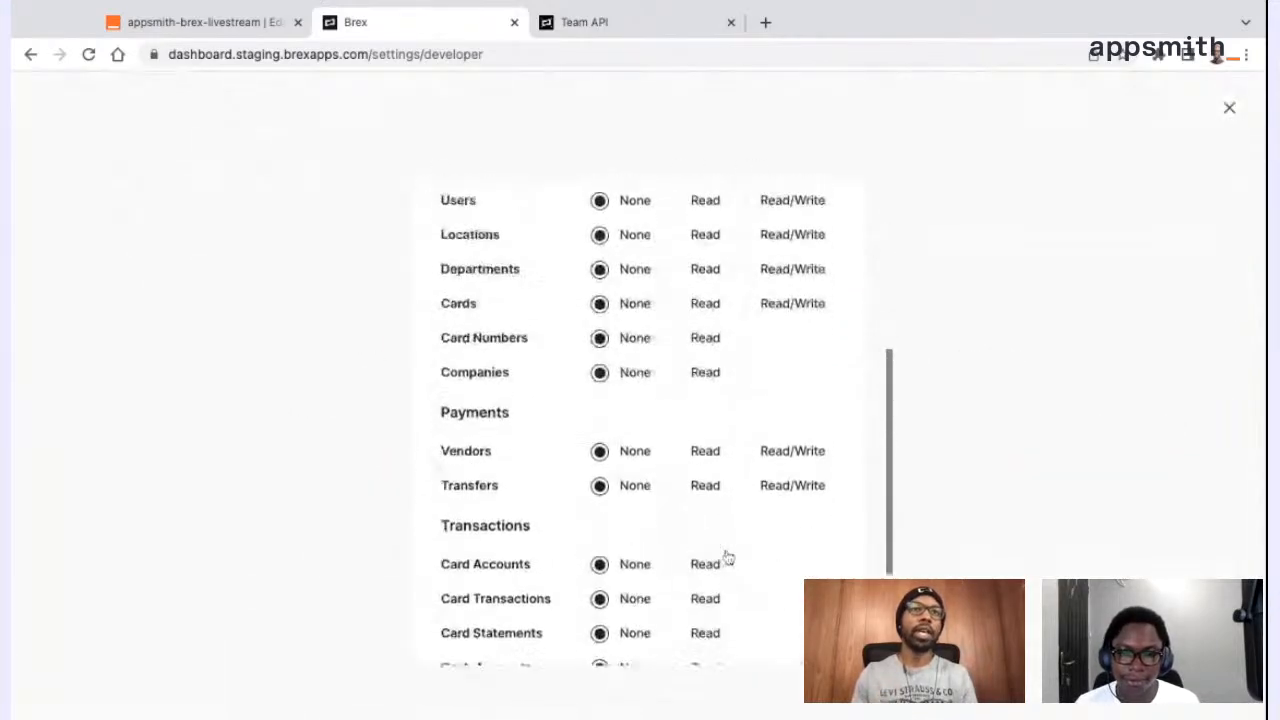
scroll(645, 675, up, 3)
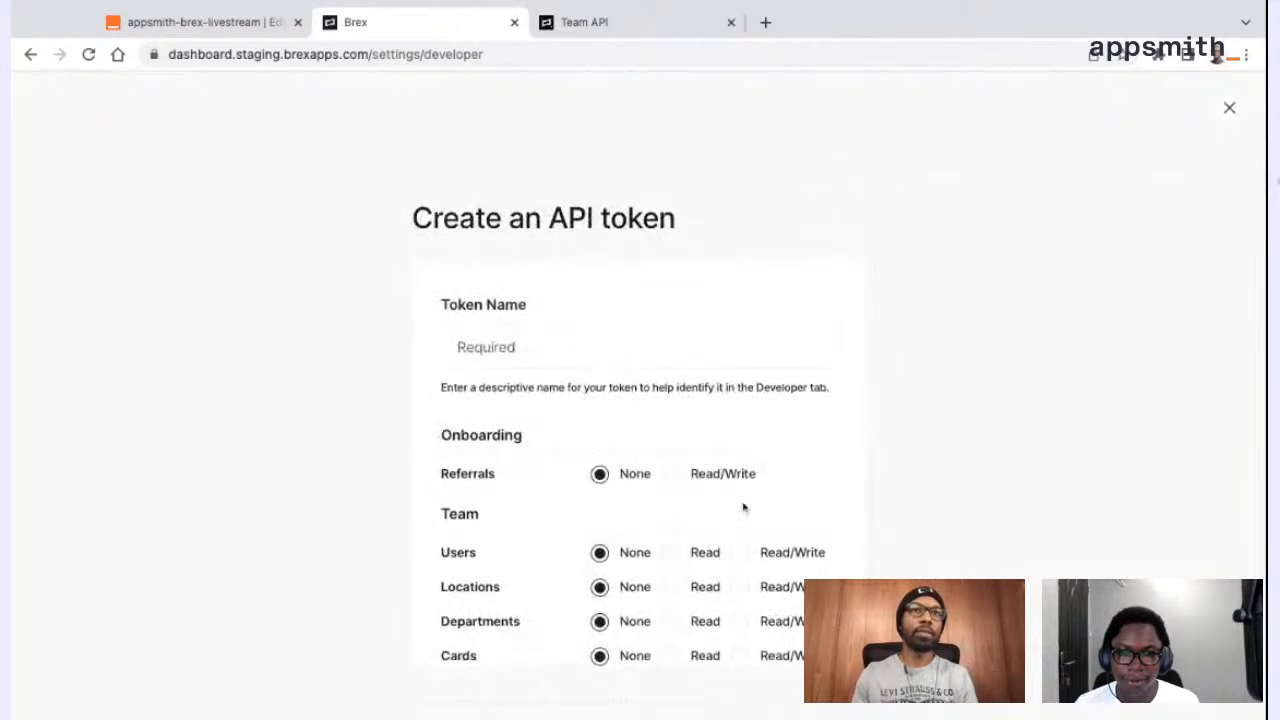
scroll(743, 506, down, 6)
scroll(781, 469, down, 3)
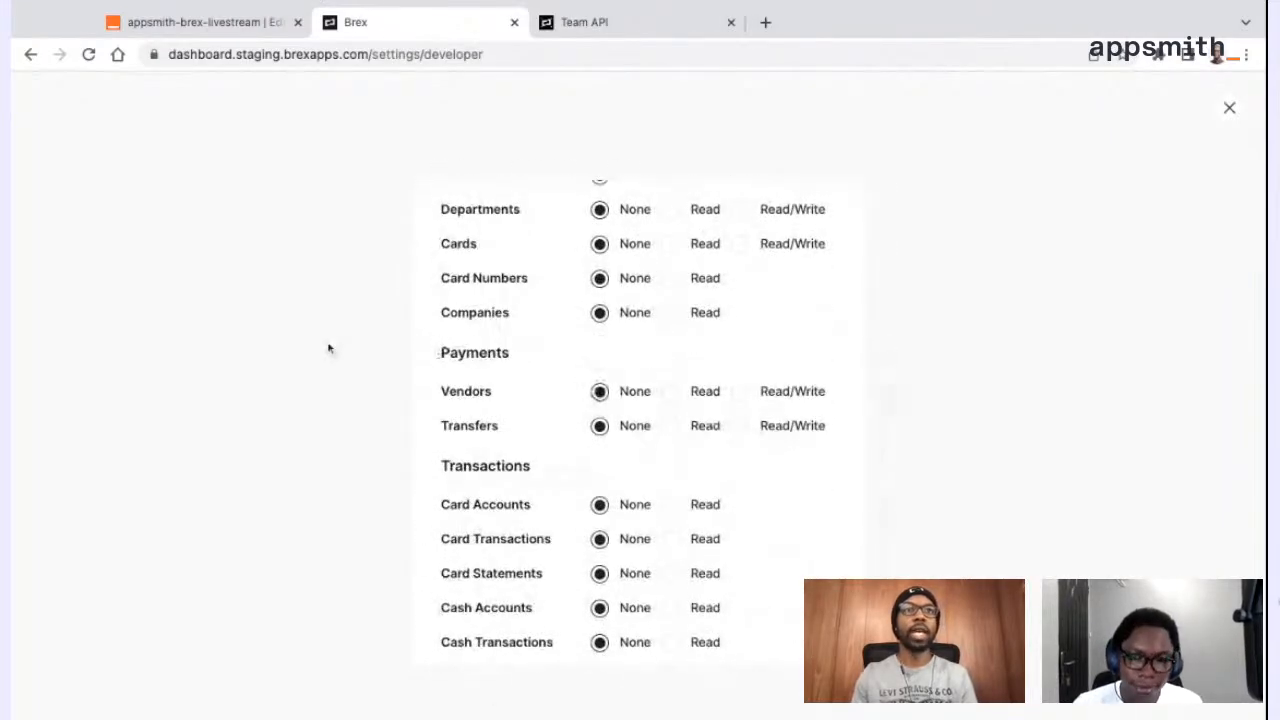
click(230, 22)
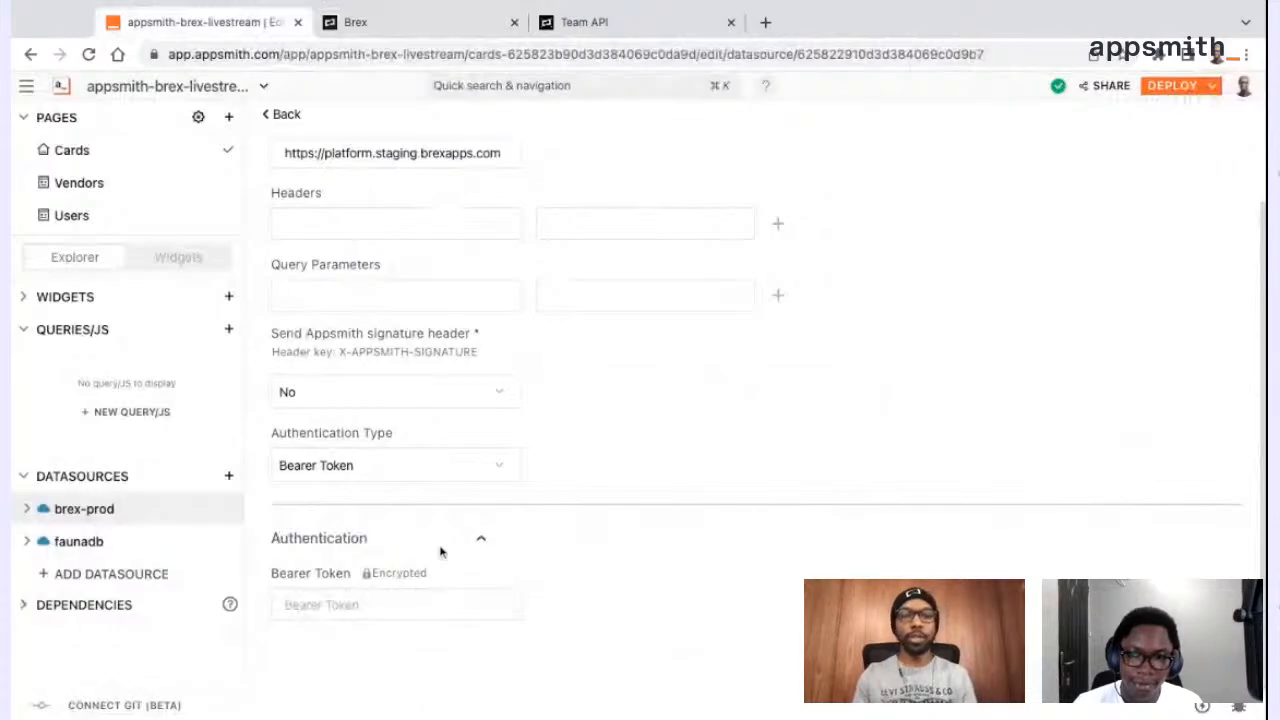
scroll(440, 552, up, 1)
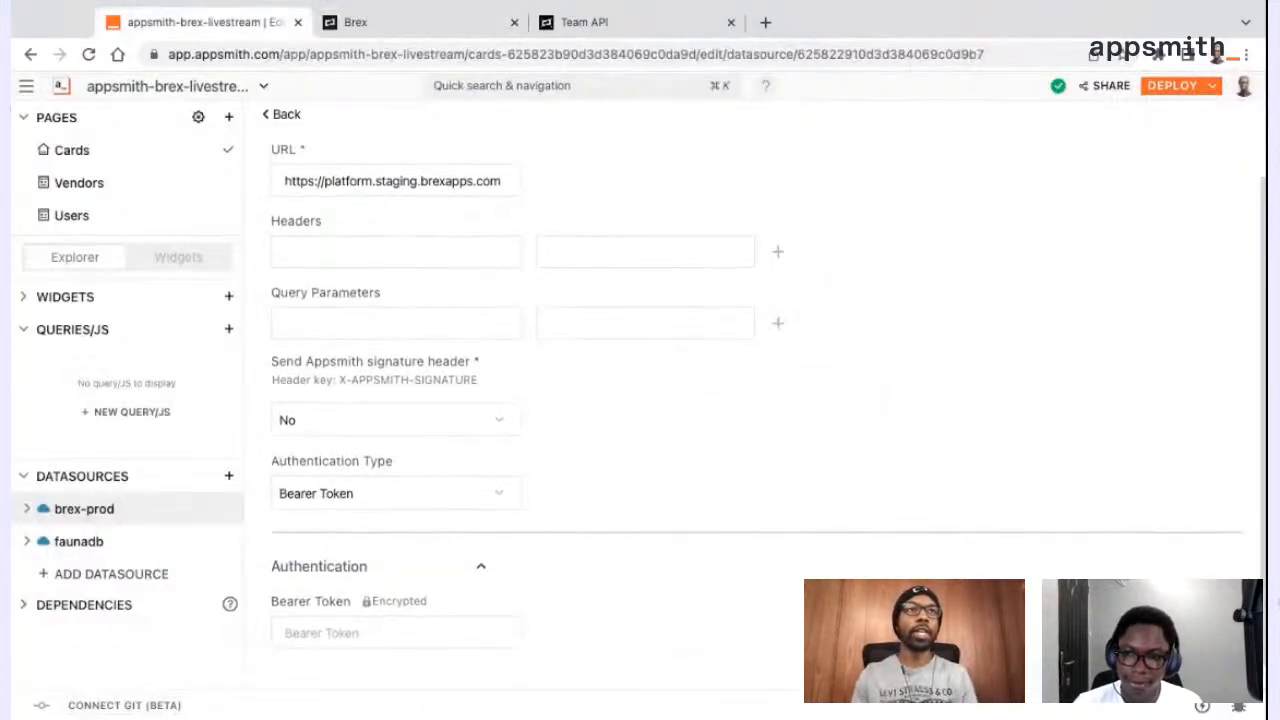
Leave the brex-prod edit form and create a new API from the saved brex-prod datasource
scroll(400, 450, up, 2)
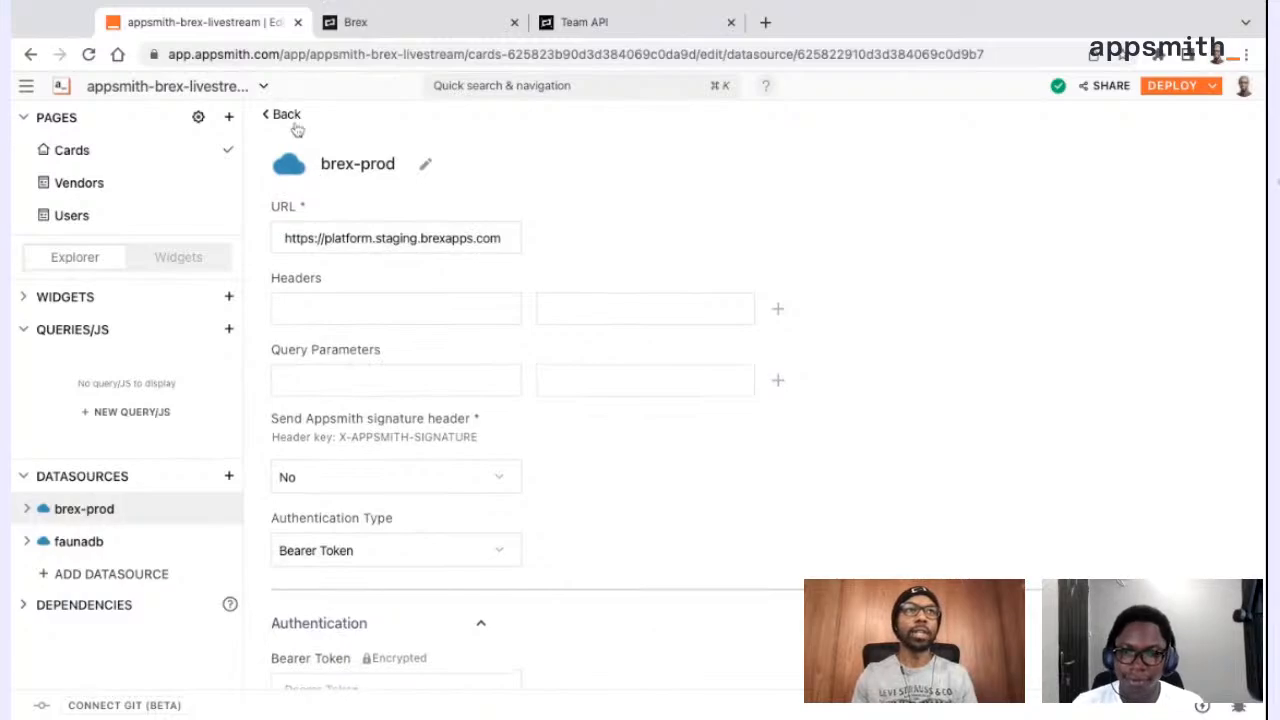
click(283, 116)
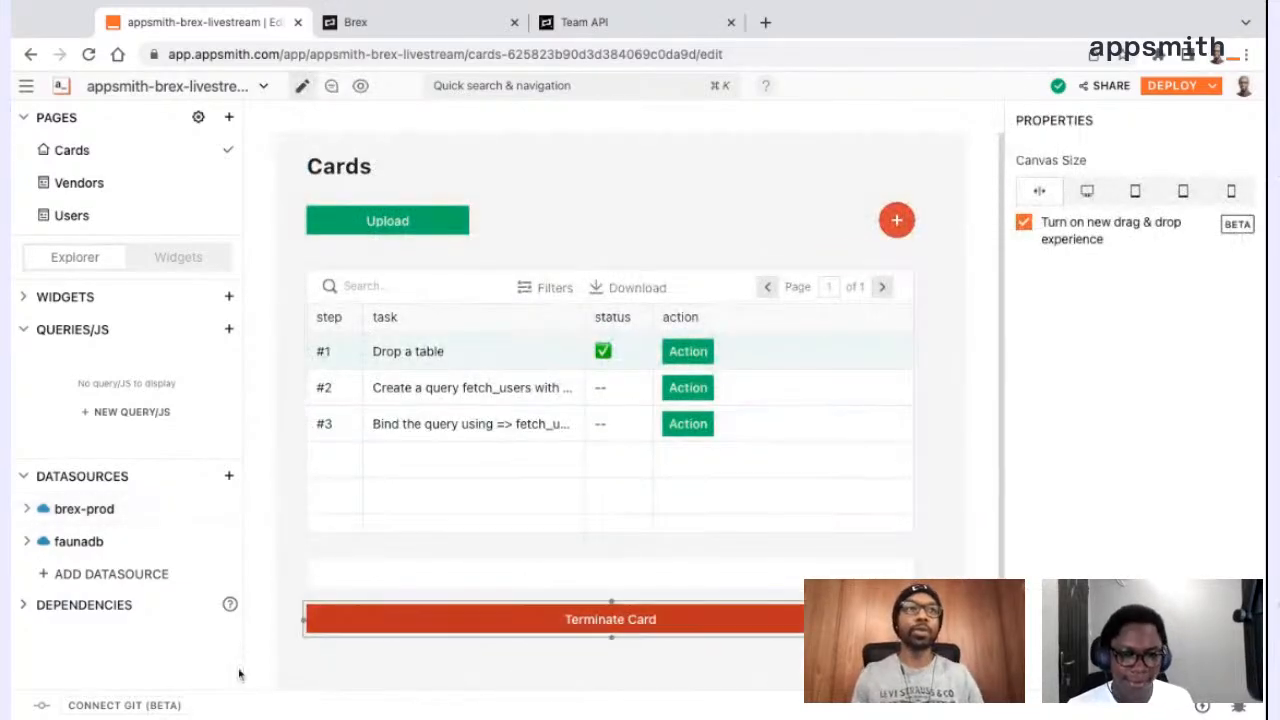
click(90, 512)
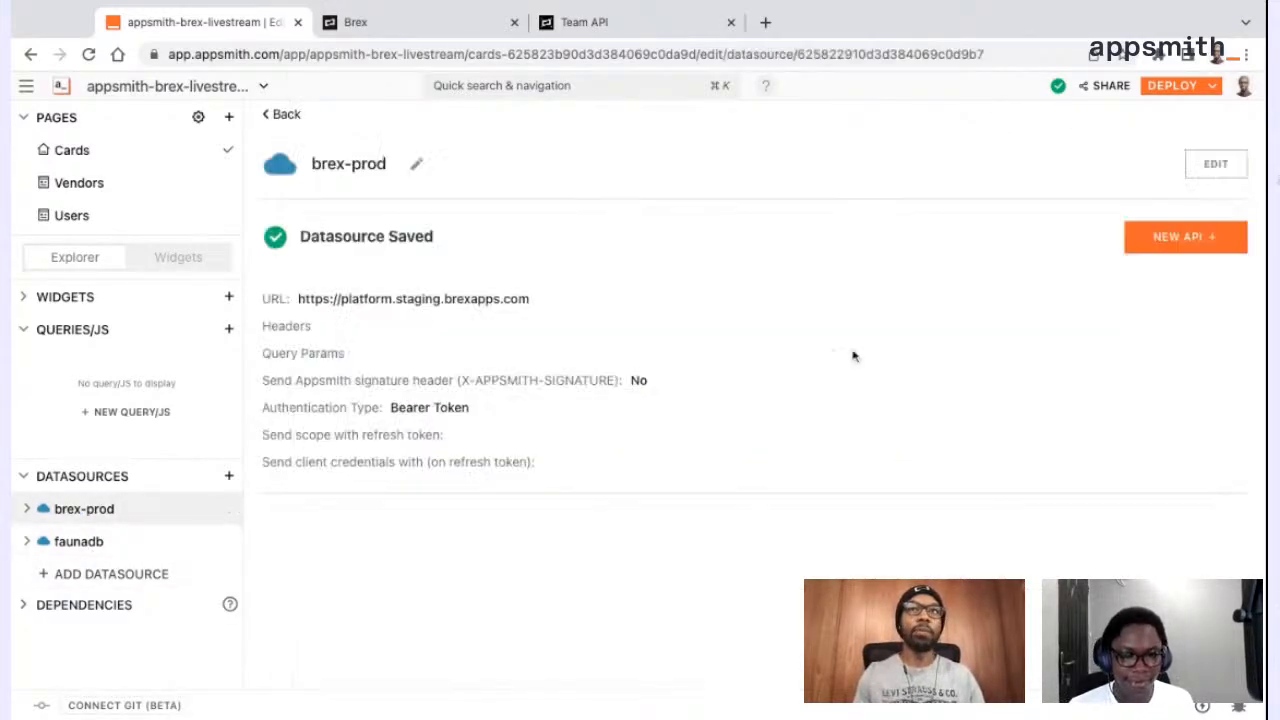
click(1228, 250)
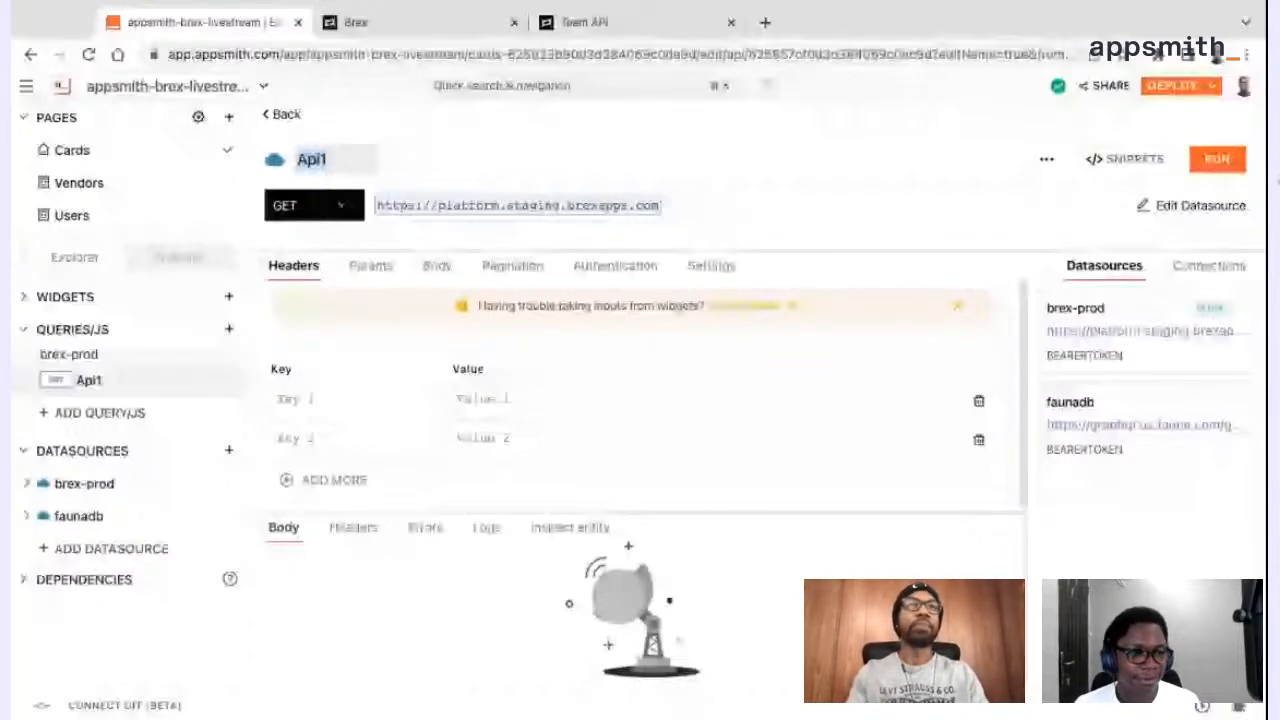
Name the new API get_current_user
text(g)
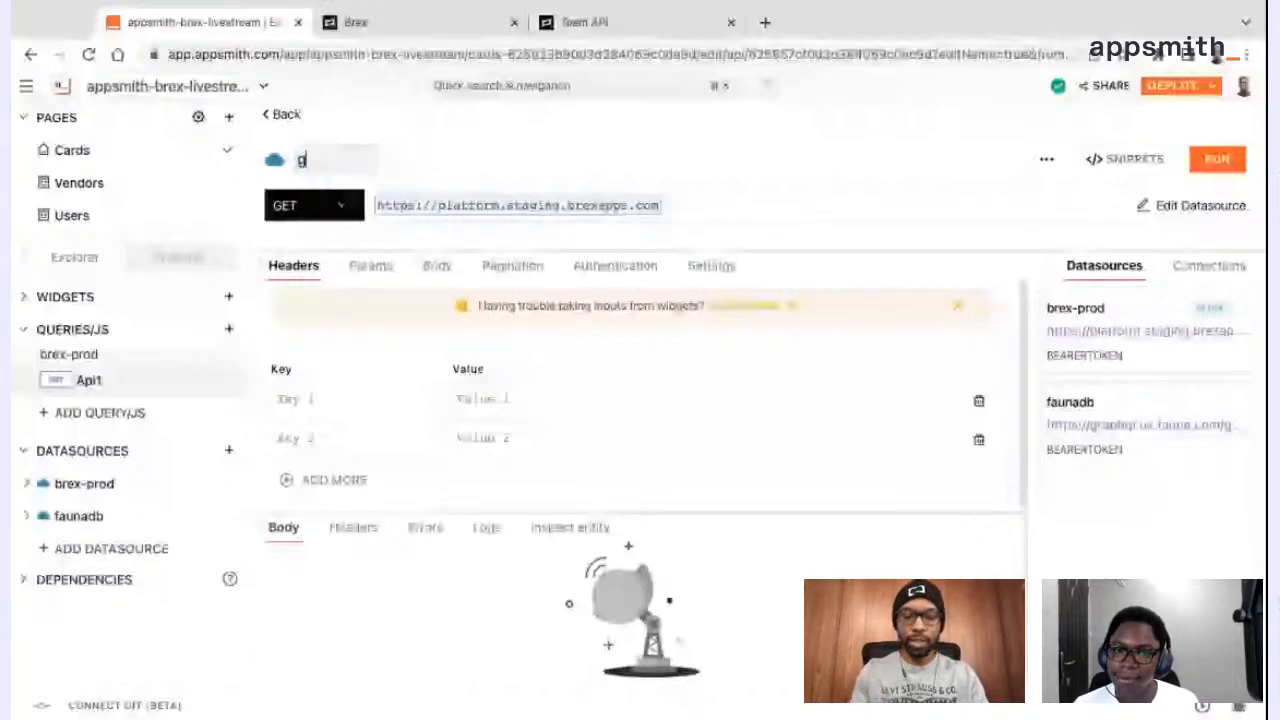
text(et_current)
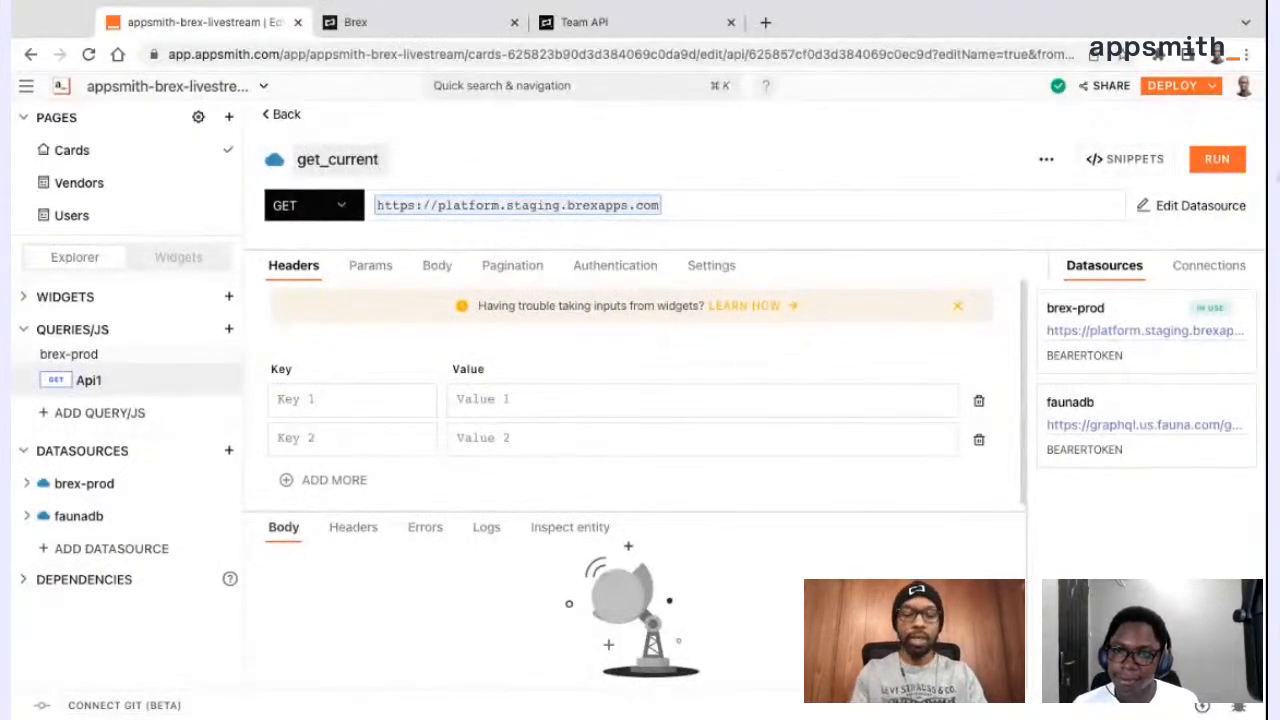
text(_user)
key(BackSpace)
key(BackSpace)
key(BackSpace)
text(user)
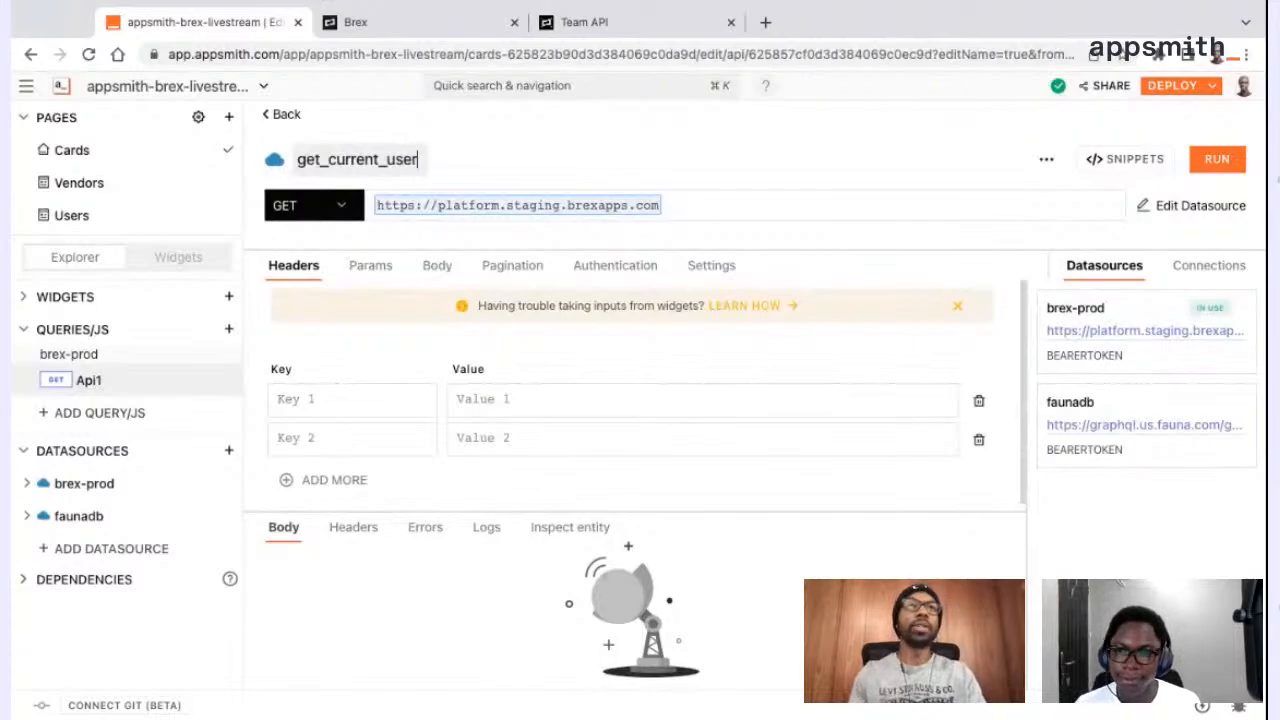
key(Return)
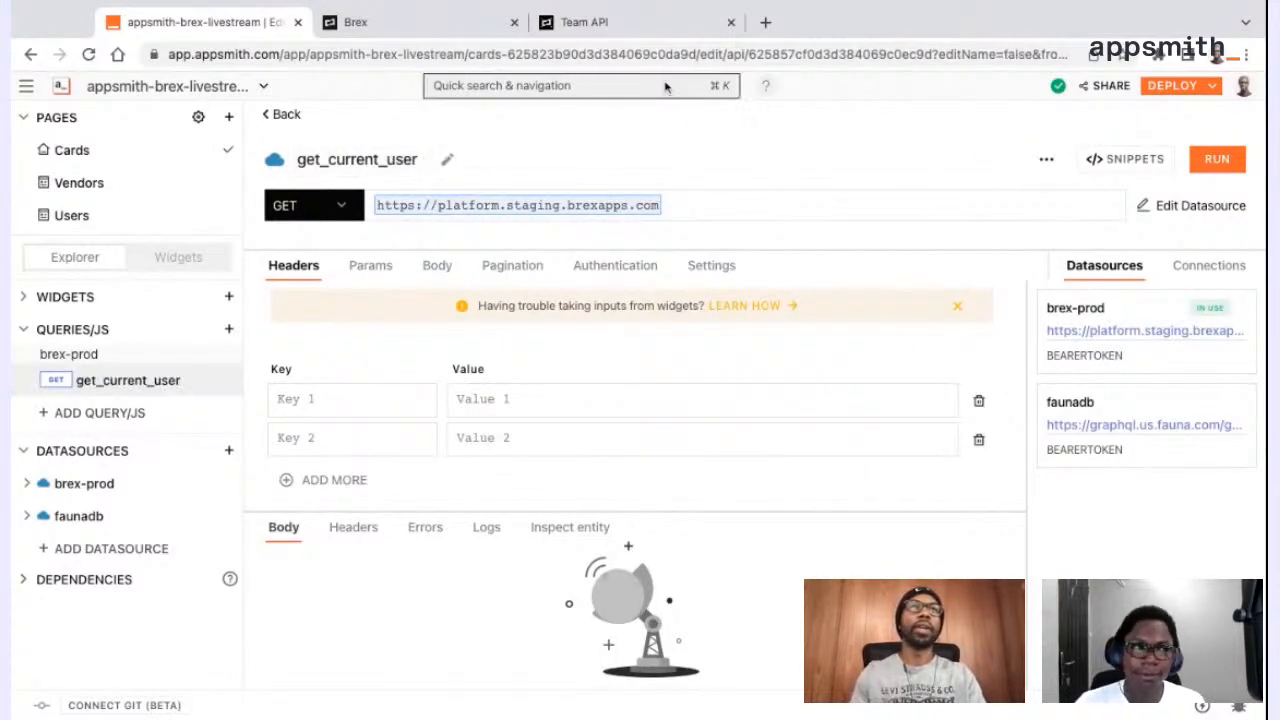
Copy the /v2/users/me path of Get current user from the Brex Team API docs and append it to get_current_user's URL in Appsmith
click(643, 20)
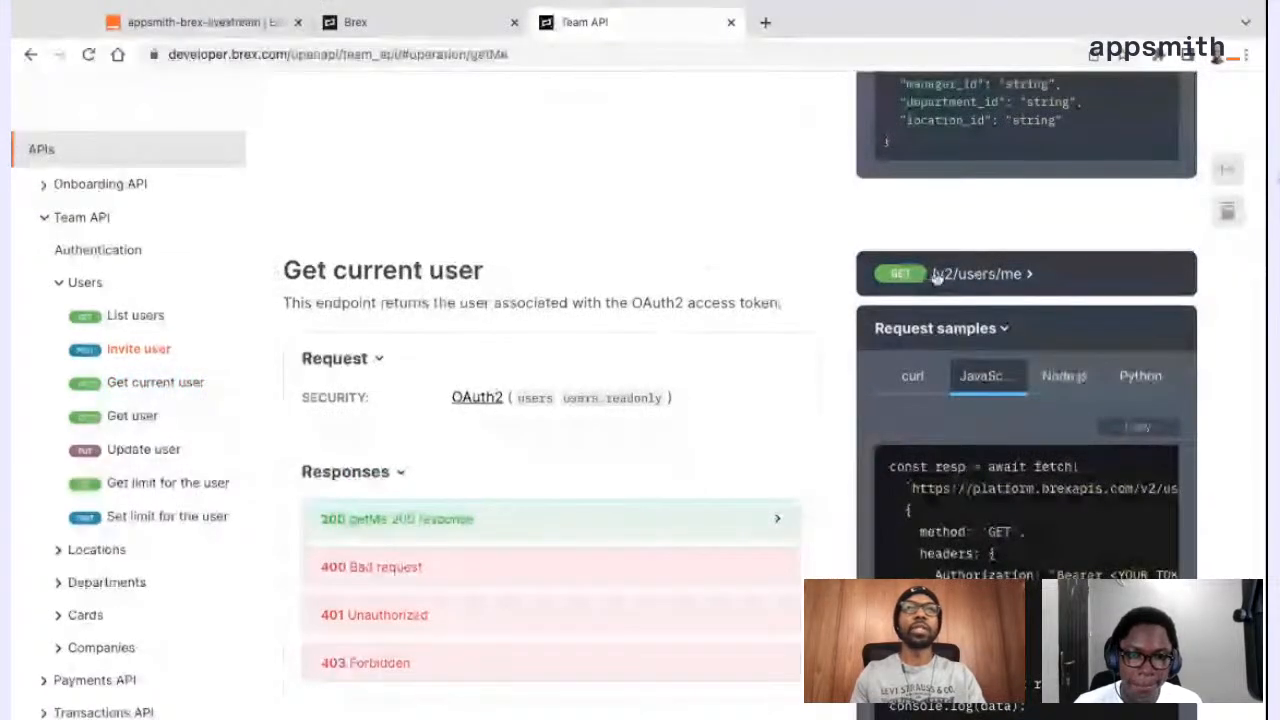
drag(936, 277, 1026, 274)
key(ctrl+c)
click(347, 24)
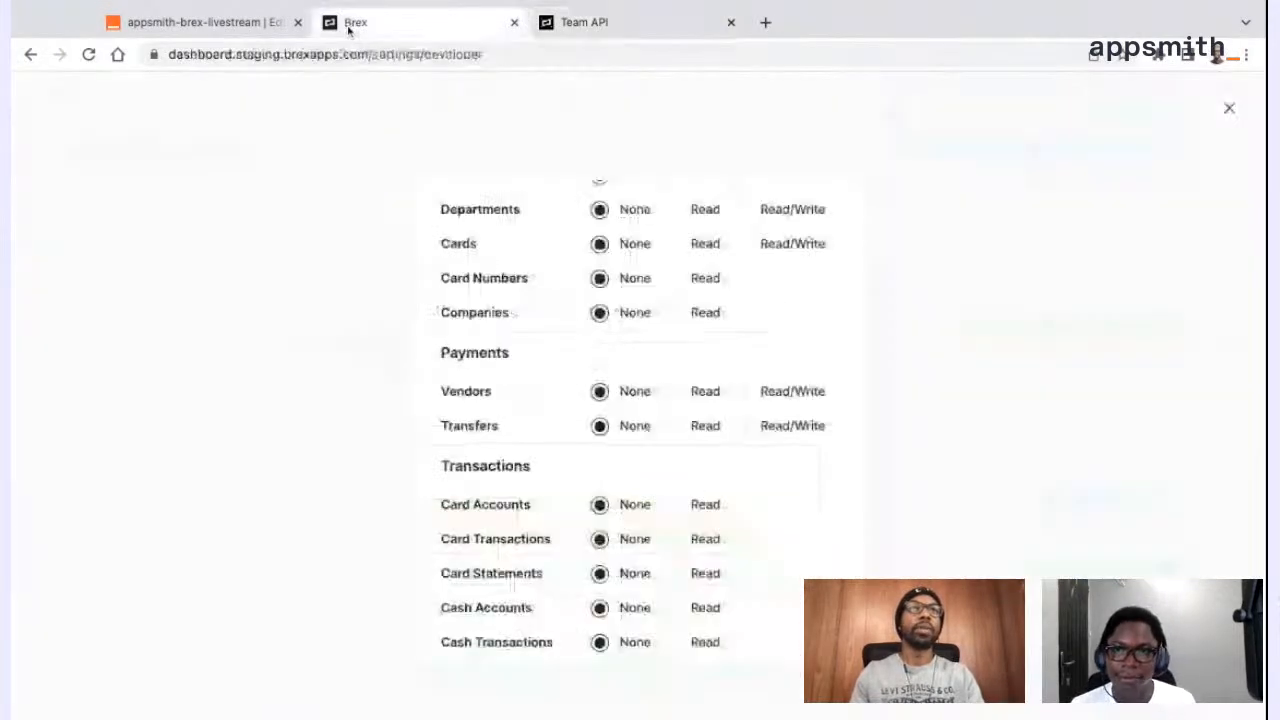
click(262, 24)
click(780, 205)
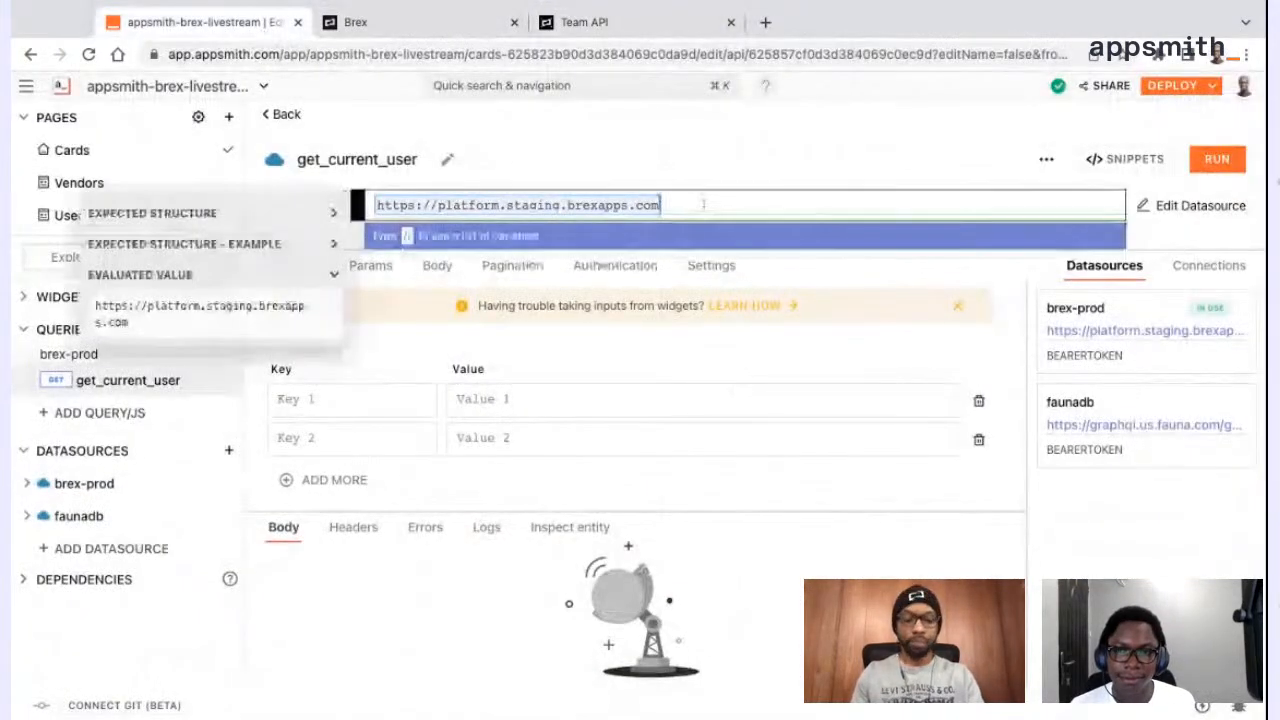
key(ctrl+v)
click(775, 174)
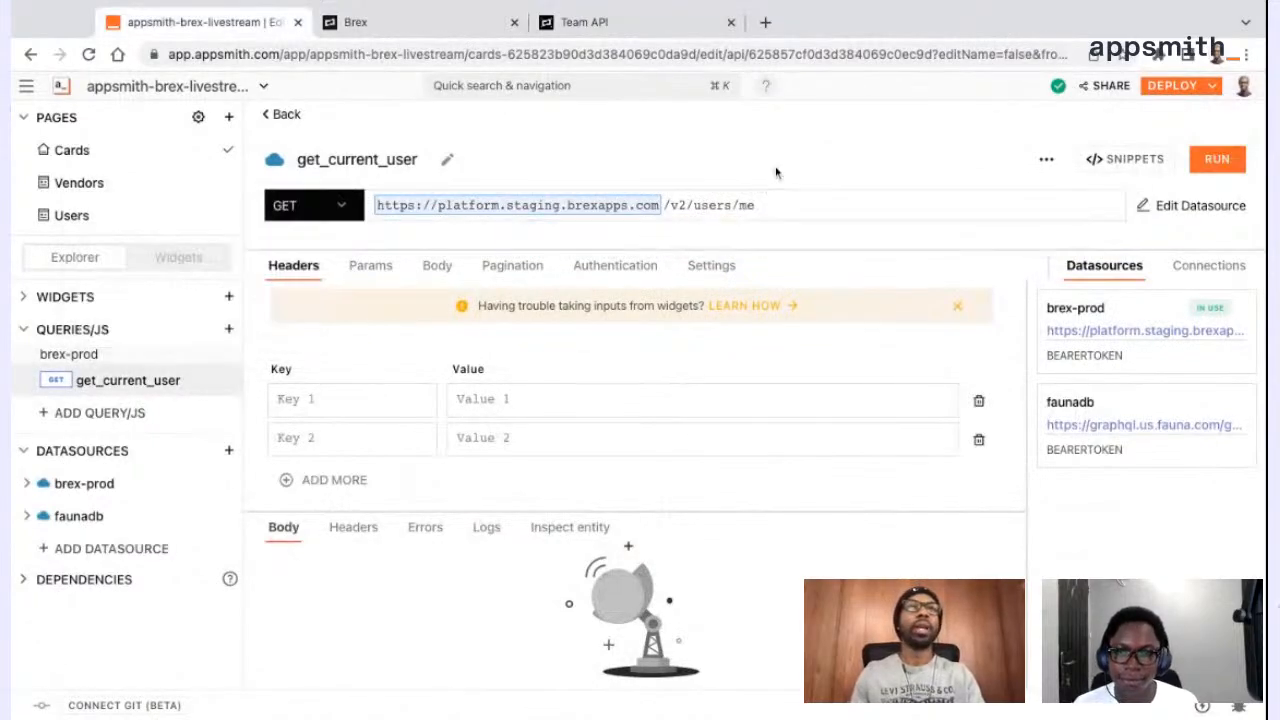
Run get_current_user and highlight the first name, last name and email fields in the response body
click(1217, 159)
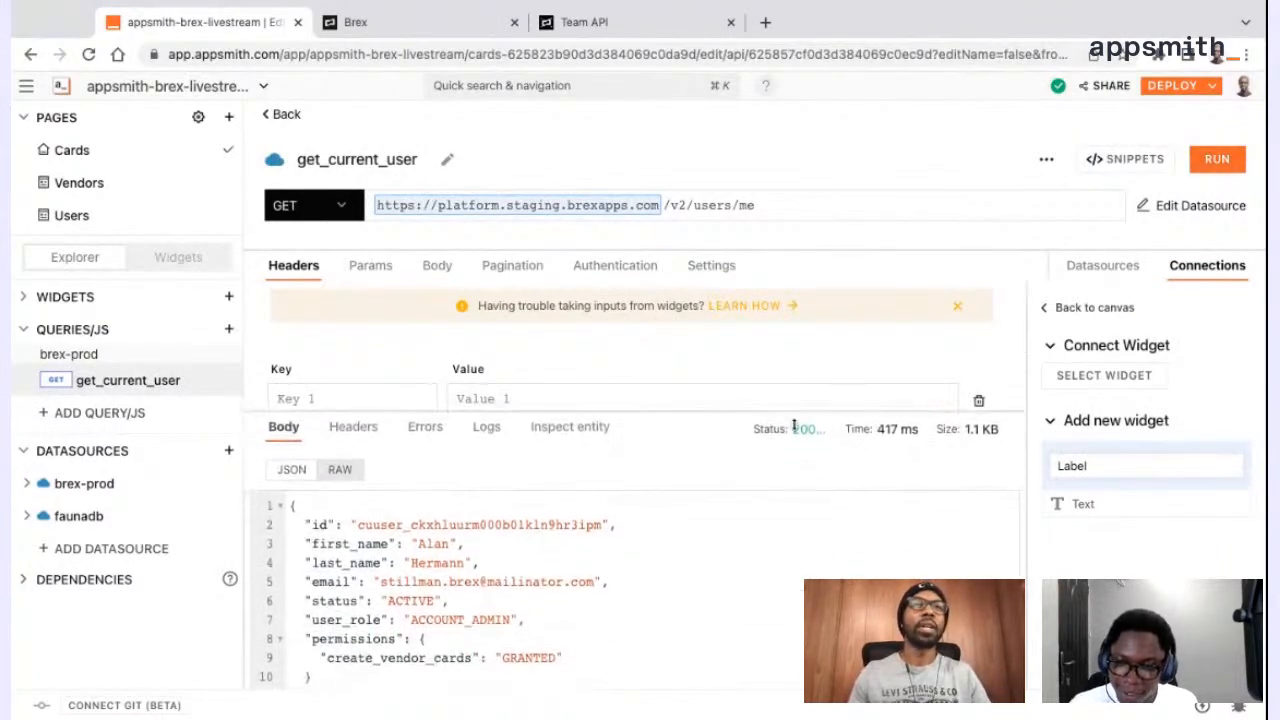
mouse_move(318, 544)
mouse_down()
mouse_move(480, 563)
mouse_move(306, 544)
mouse_up()
click(480, 563)
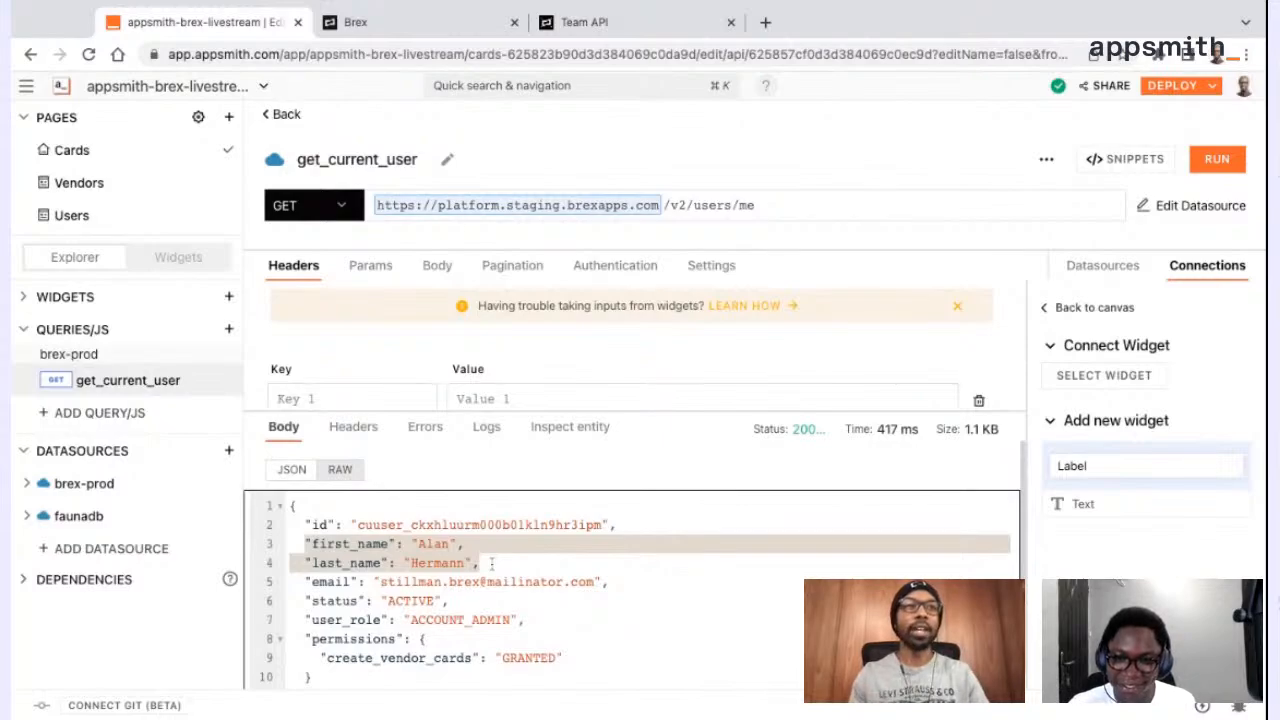
drag(380, 581, 594, 581)
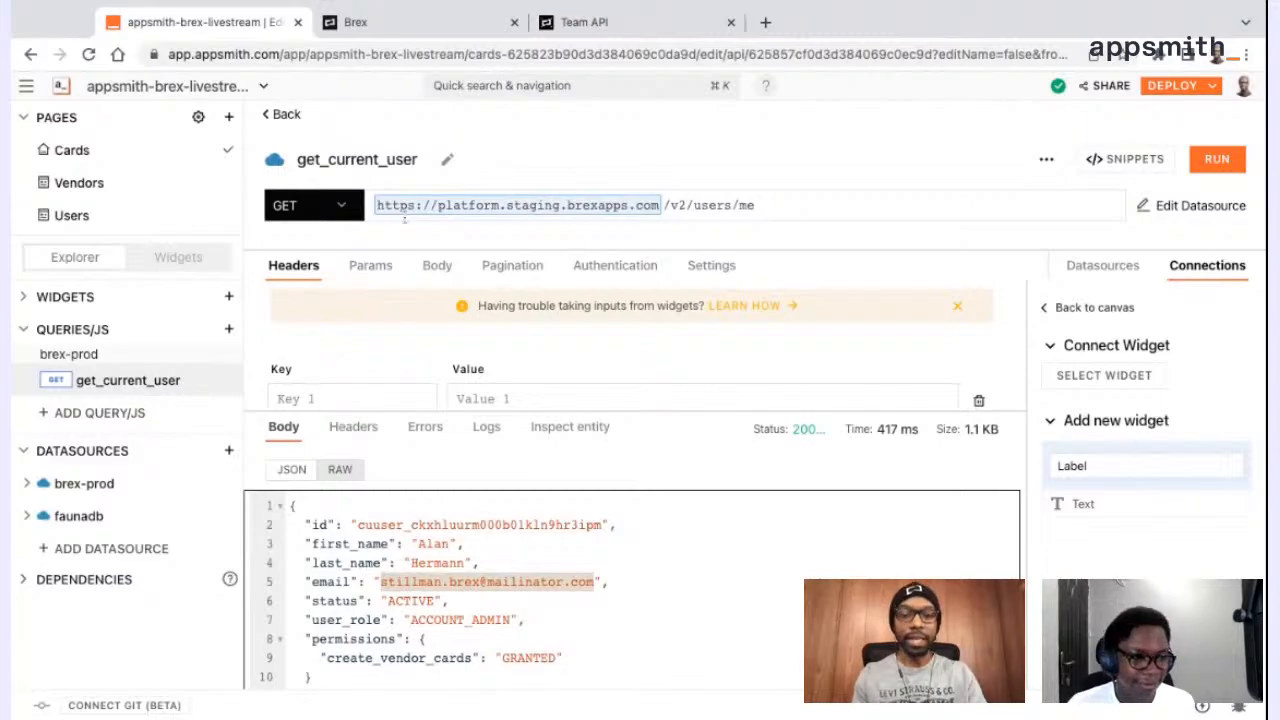
Return to the Cards page, look at the options for creating a query, and view the brex-prod datasource's saved details
click(277, 114)
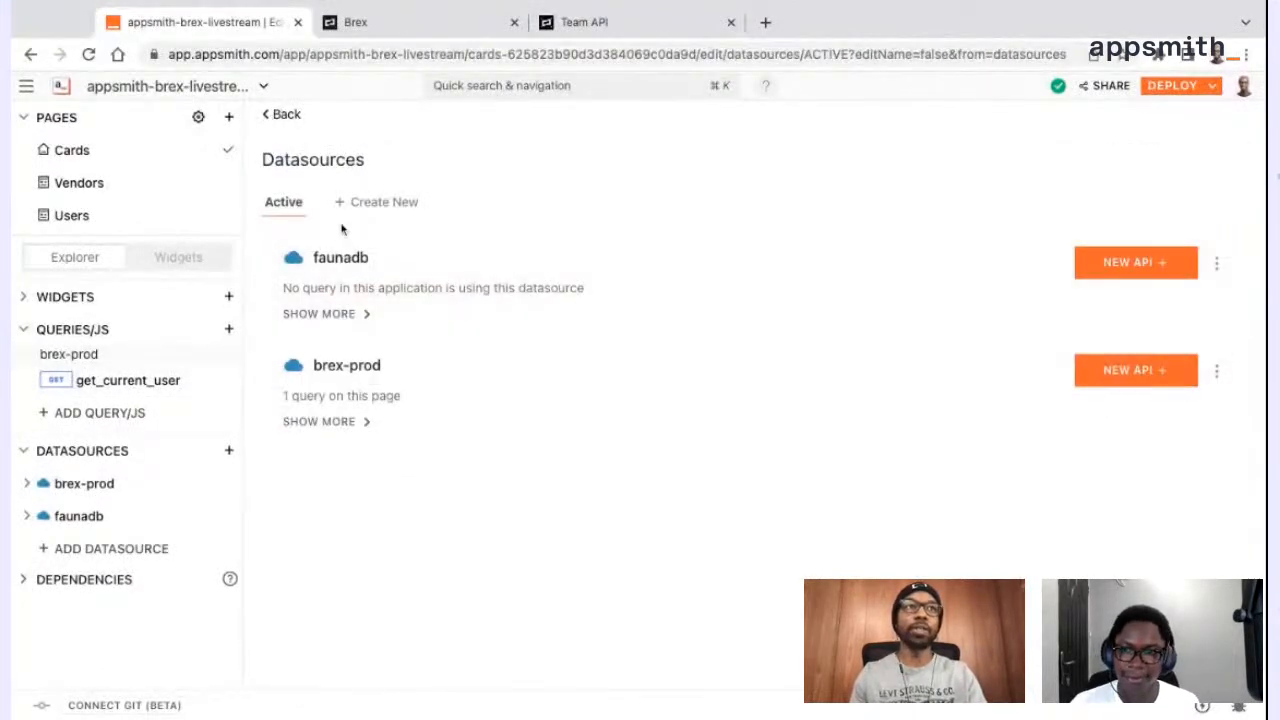
click(88, 158)
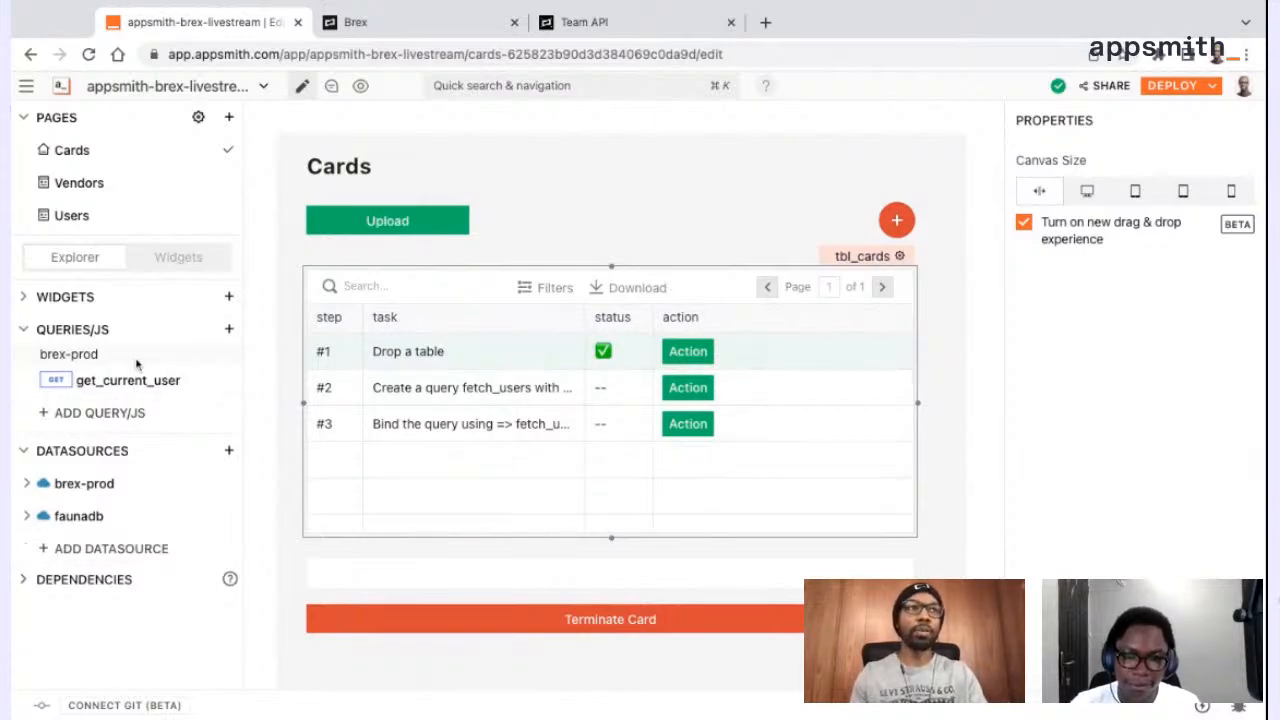
click(229, 330)
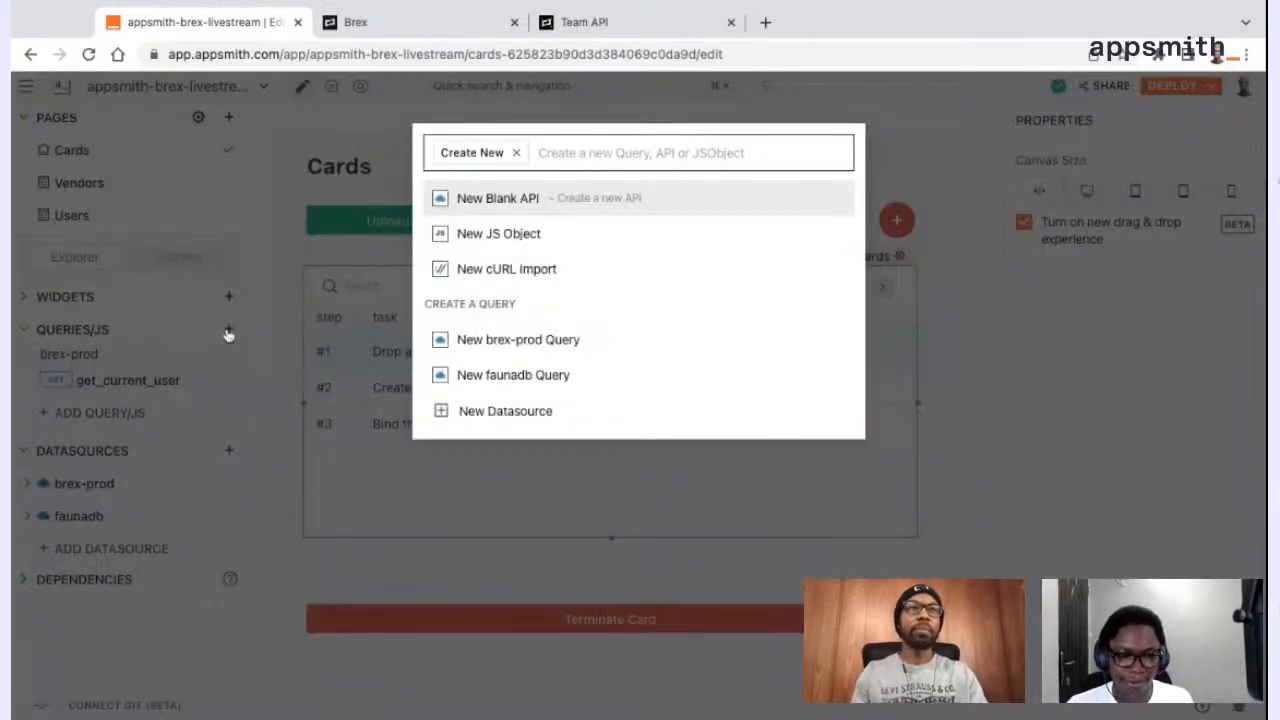
click(305, 340)
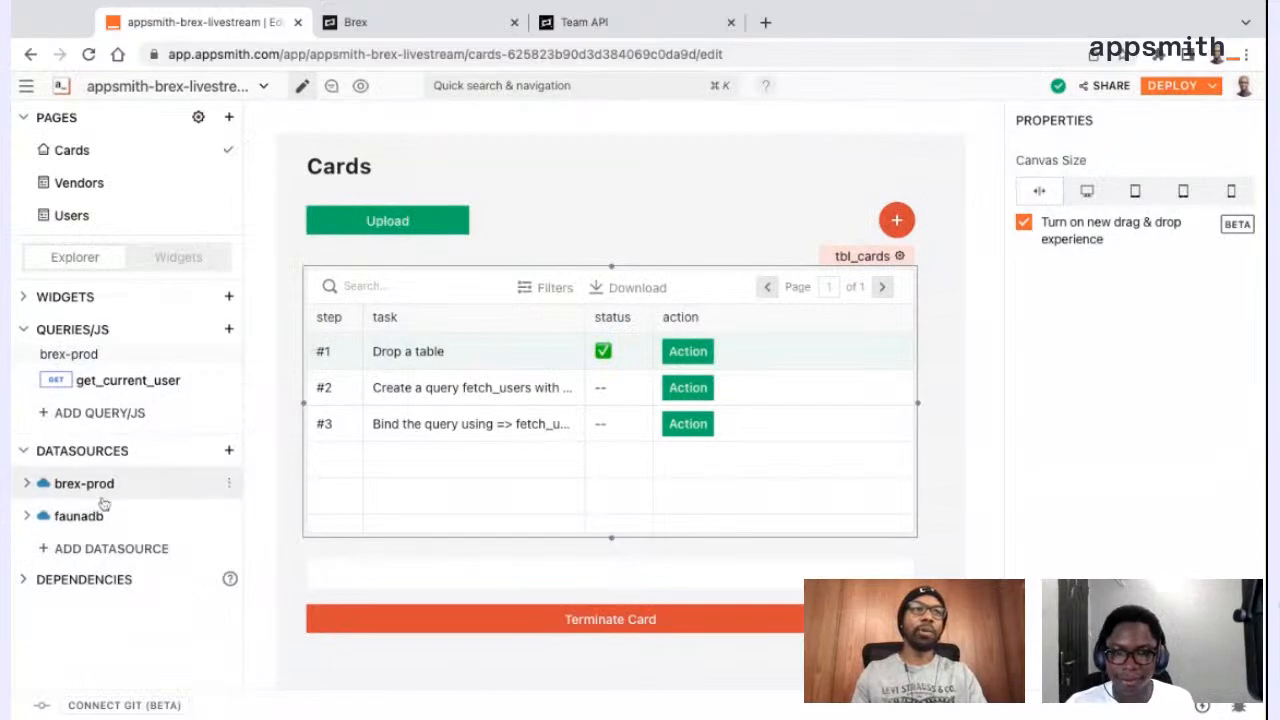
click(84, 483)
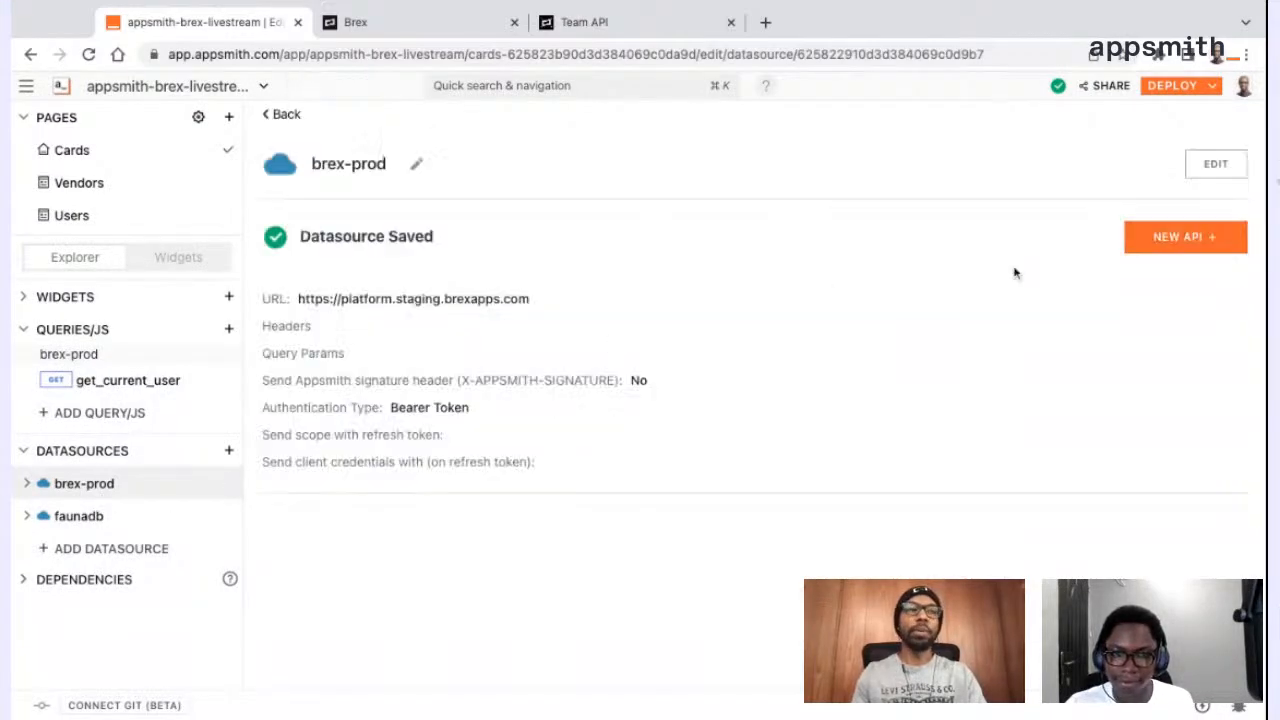
Create a new brex-prod query named get_cards
click(229, 330)
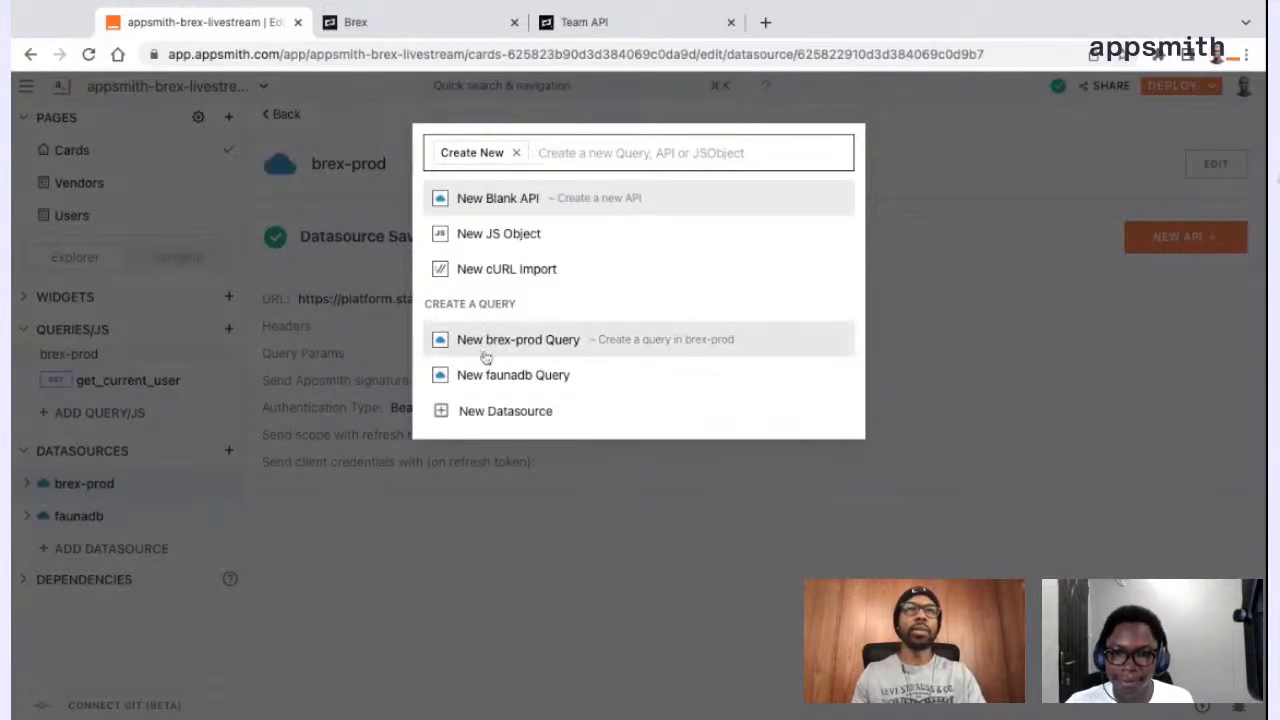
click(557, 350)
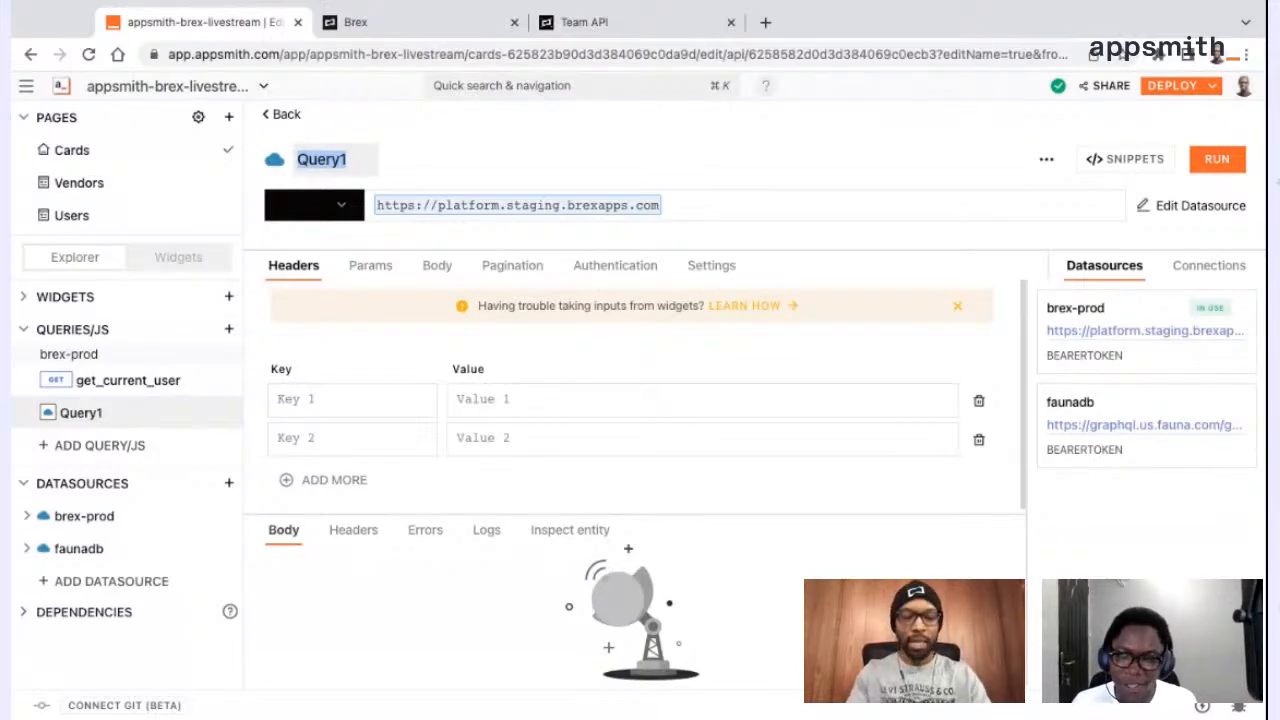
text(get_cards)
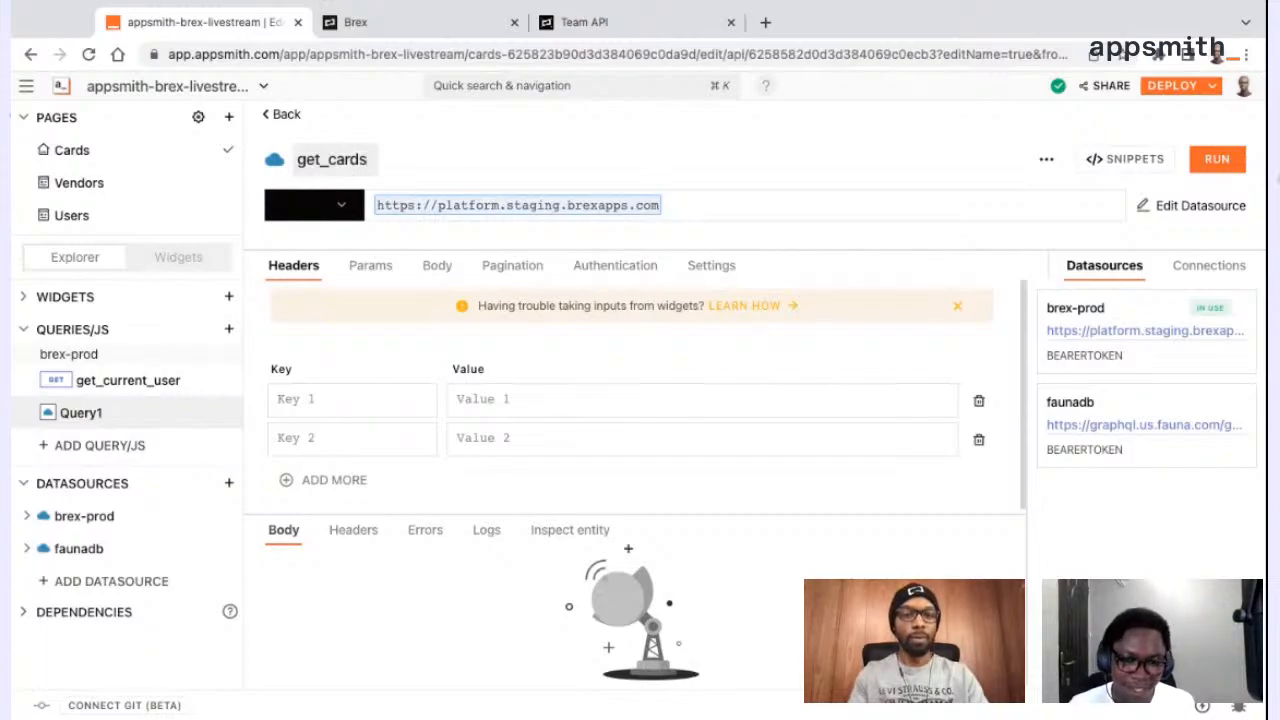
click(671, 179)
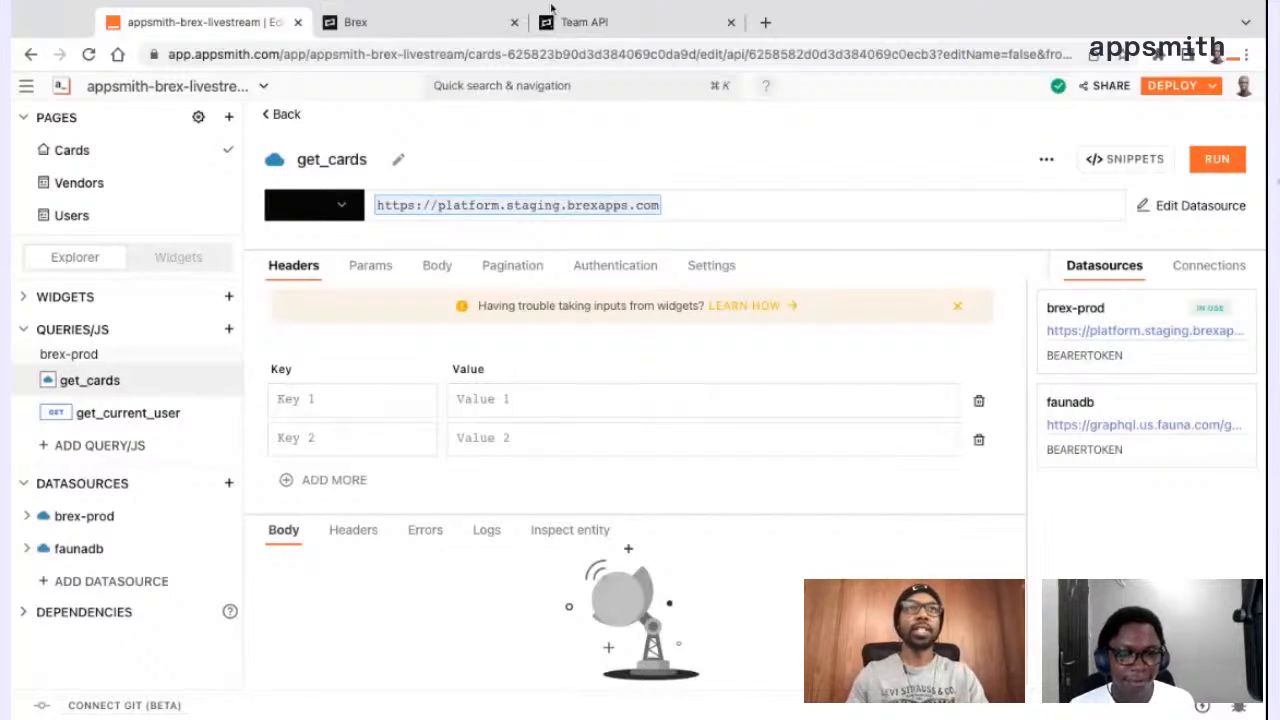
Look up the List cards endpoint under Cards in the Brex Team API docs, and return to the get_cards query in Appsmith
click(588, 22)
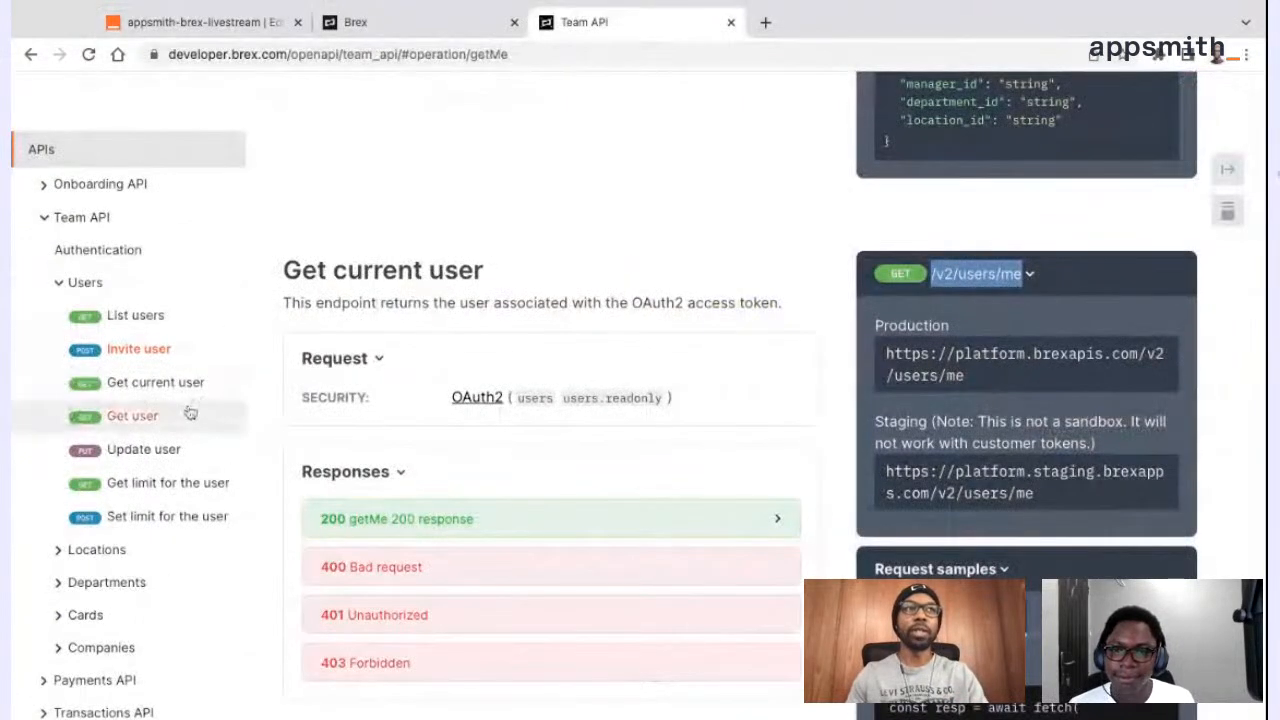
click(60, 282)
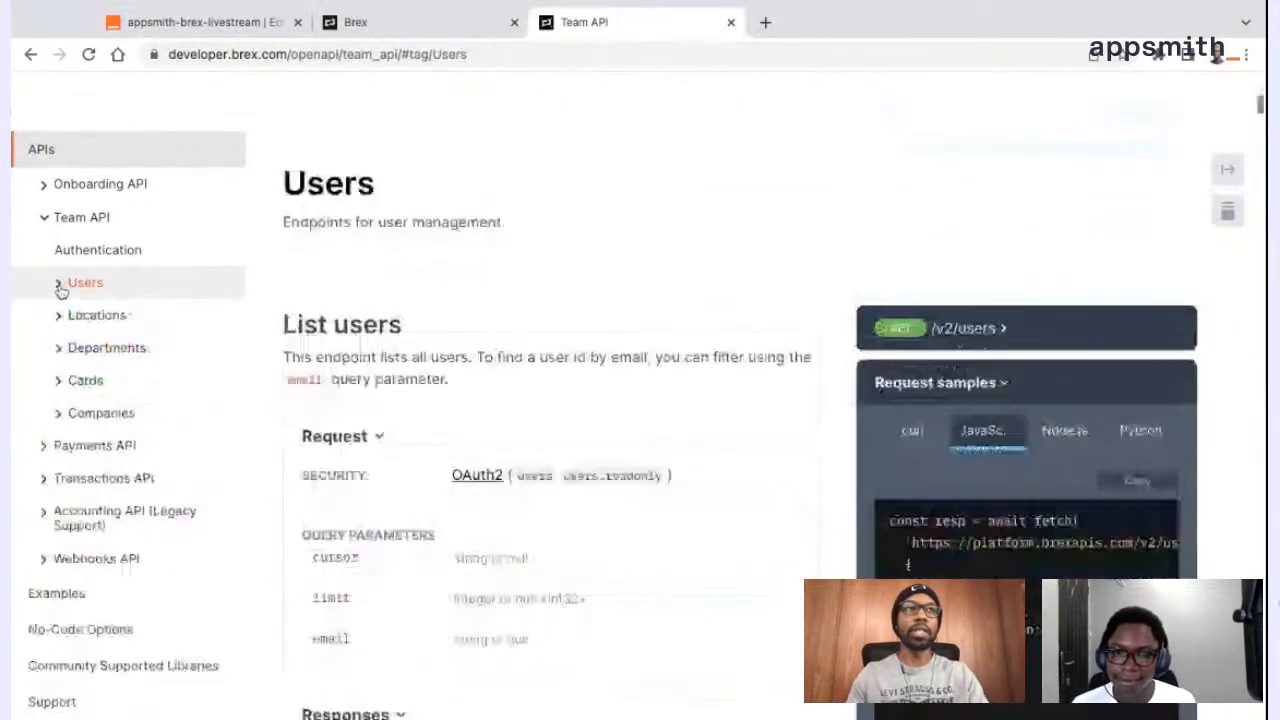
click(60, 380)
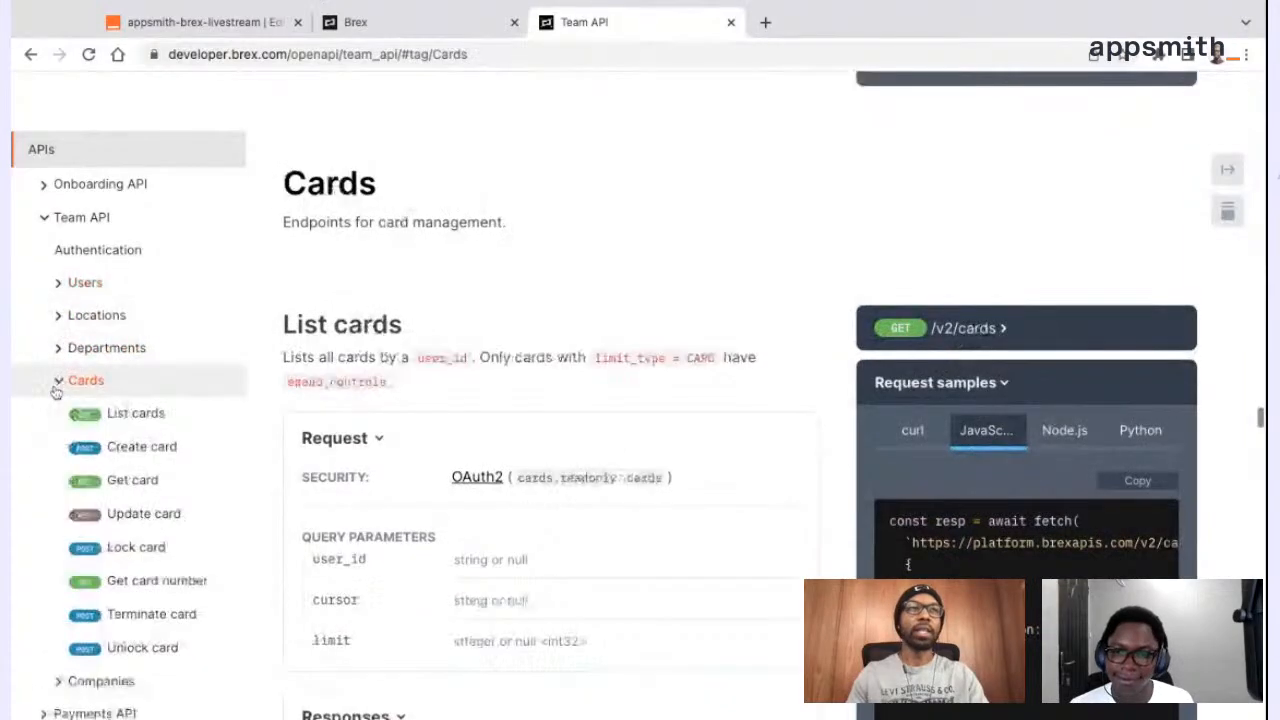
click(150, 422)
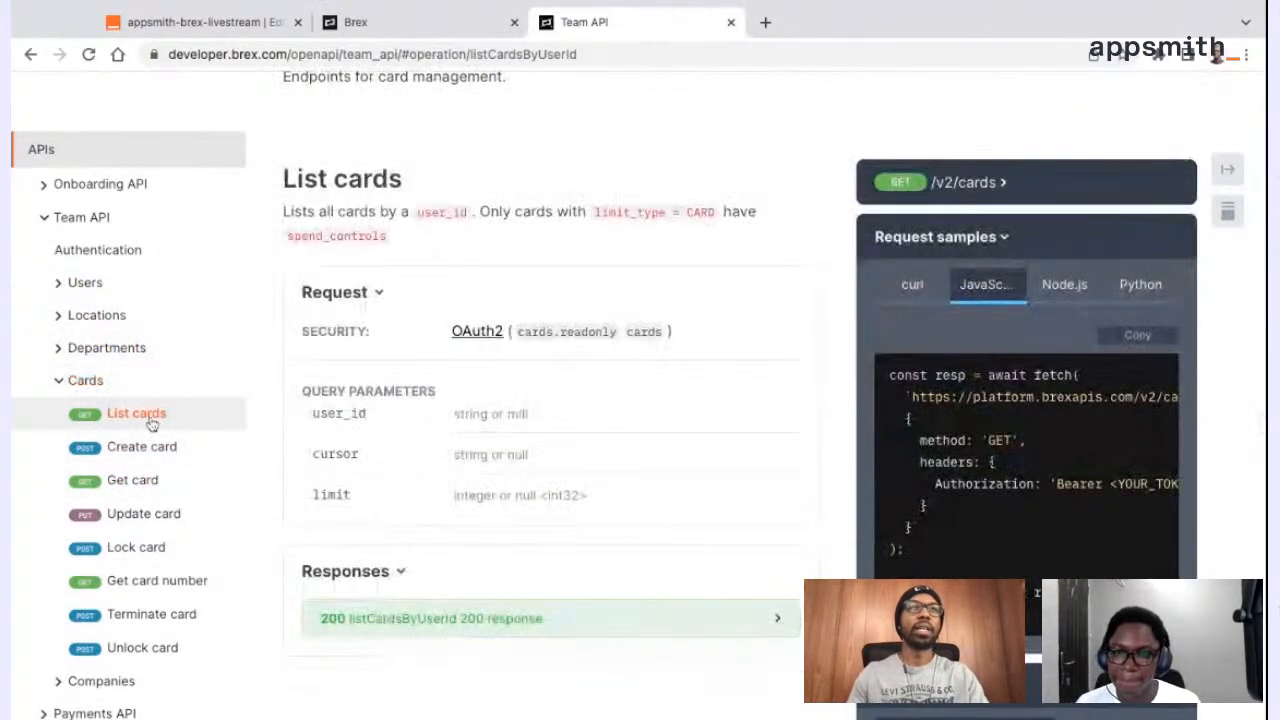
click(200, 22)
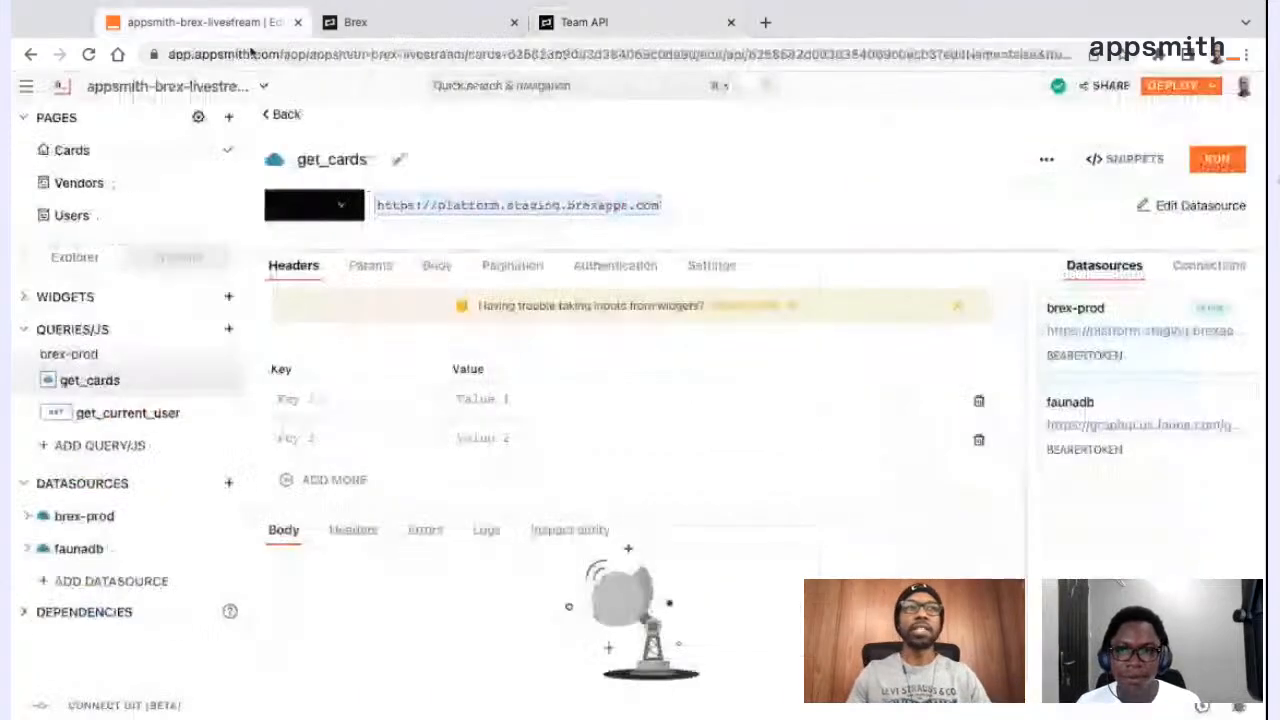
Copy the /v2/cards path from the Brex Team API docs, append it to get_cards' URL in Appsmith, and run the query
click(632, 14)
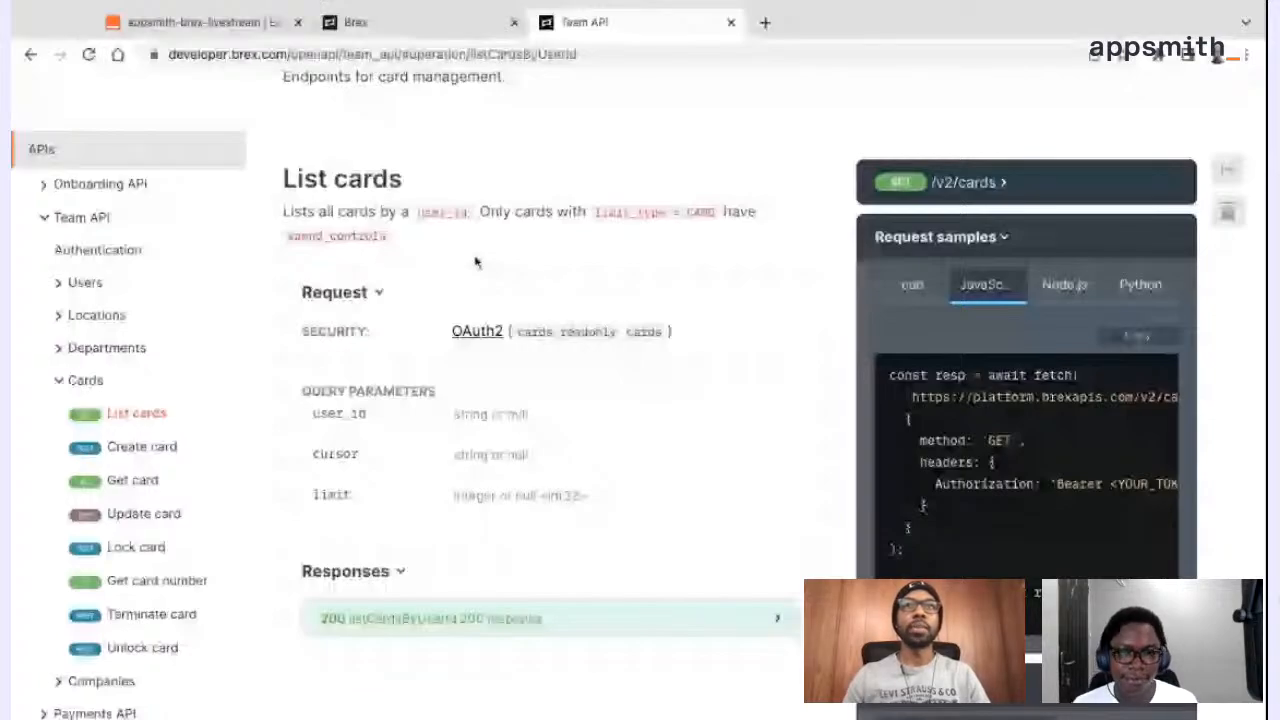
drag(932, 183, 1000, 190)
key(super+c)
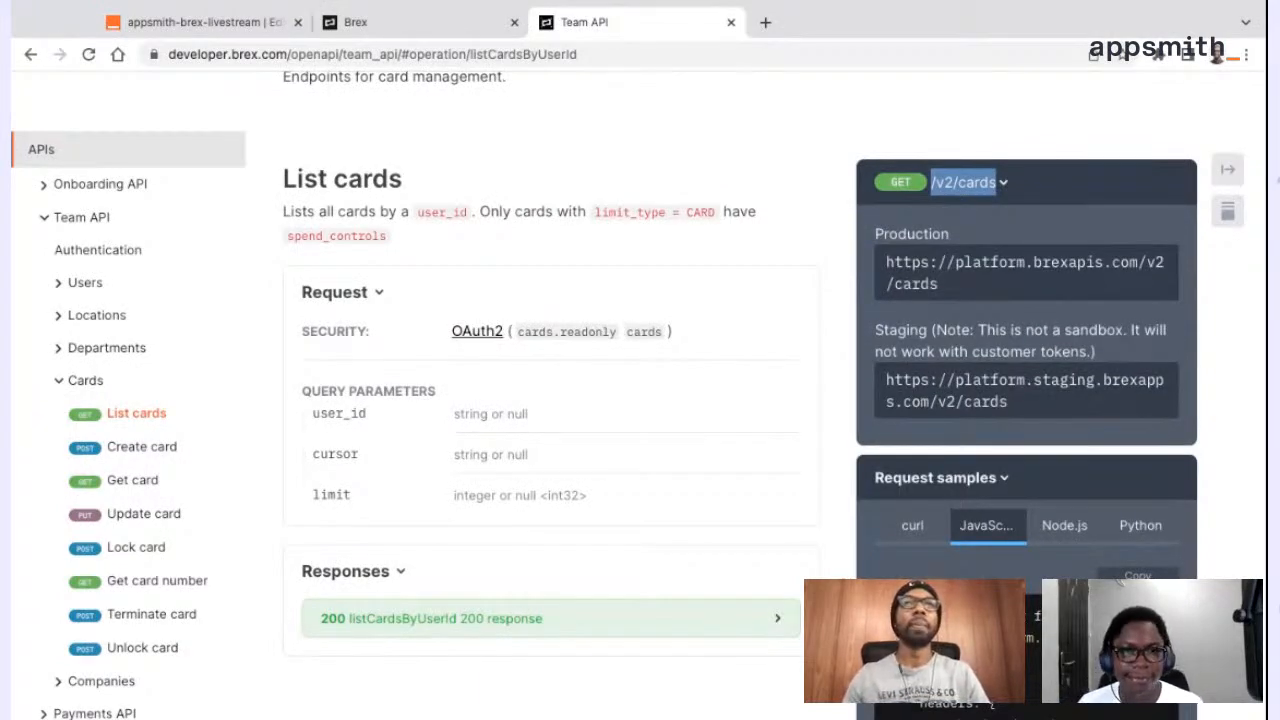
scroll(768, 360, down, 5)
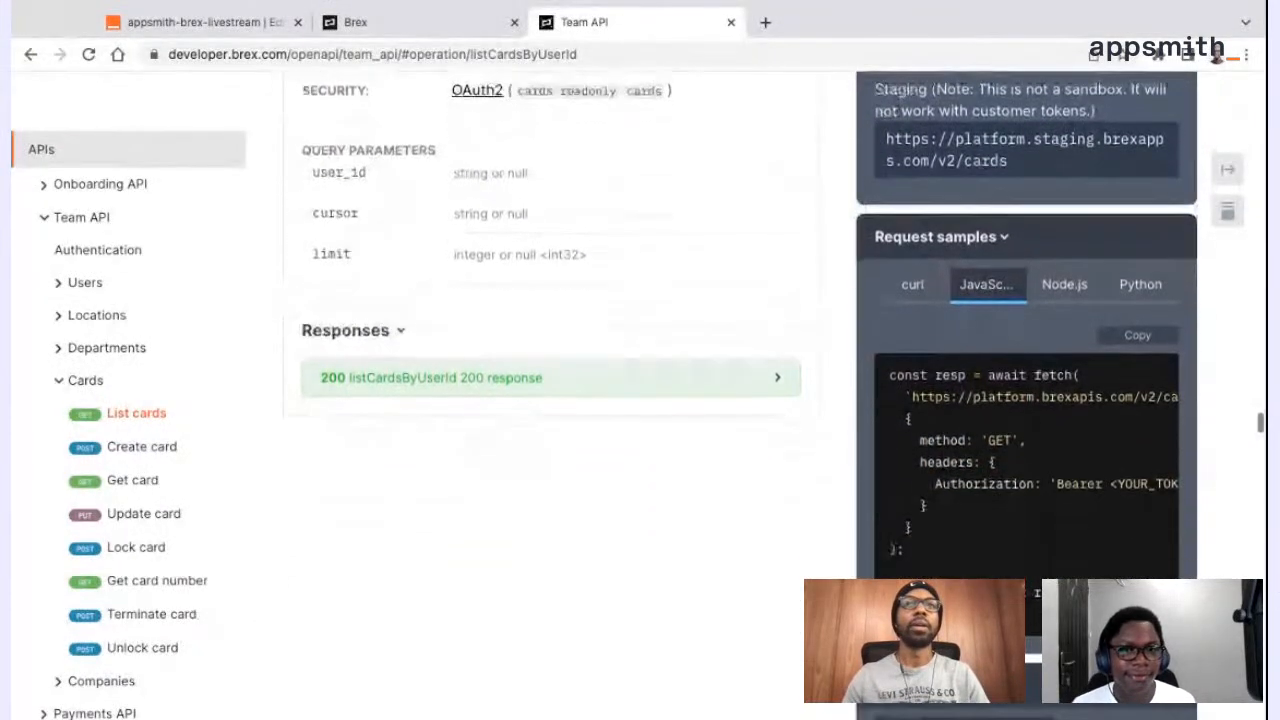
click(255, 30)
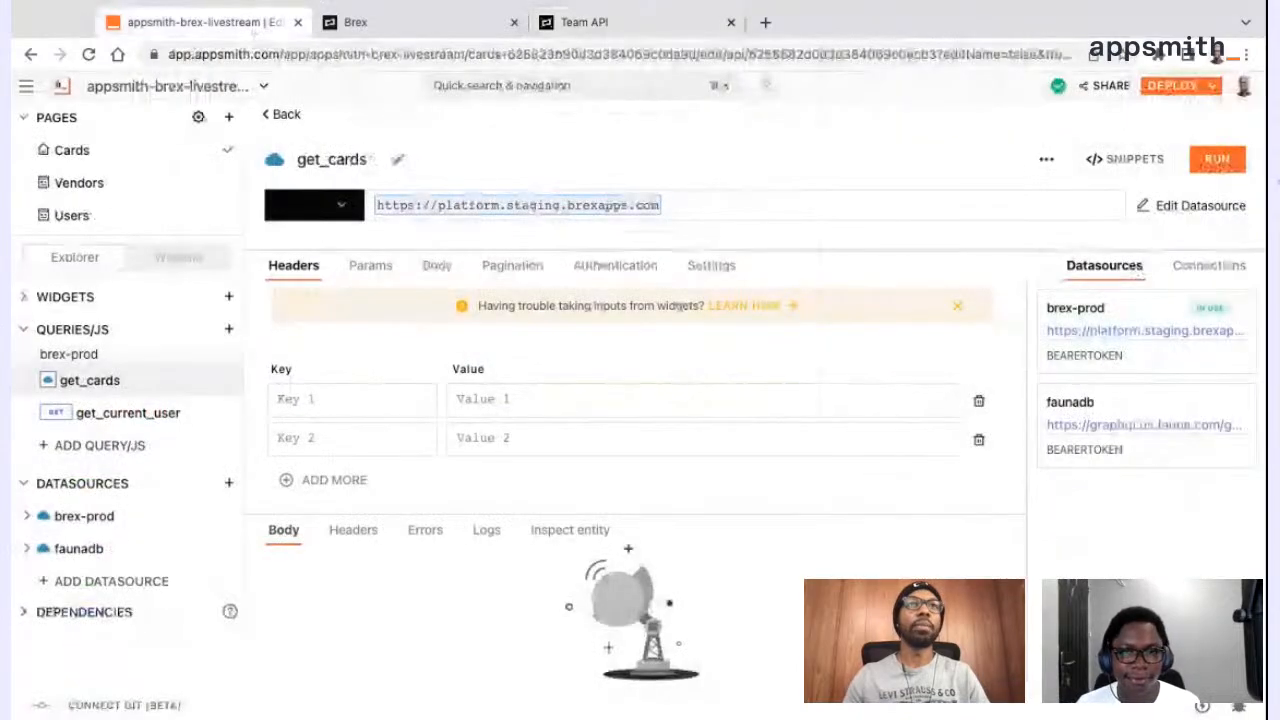
click(698, 206)
key(super+v)
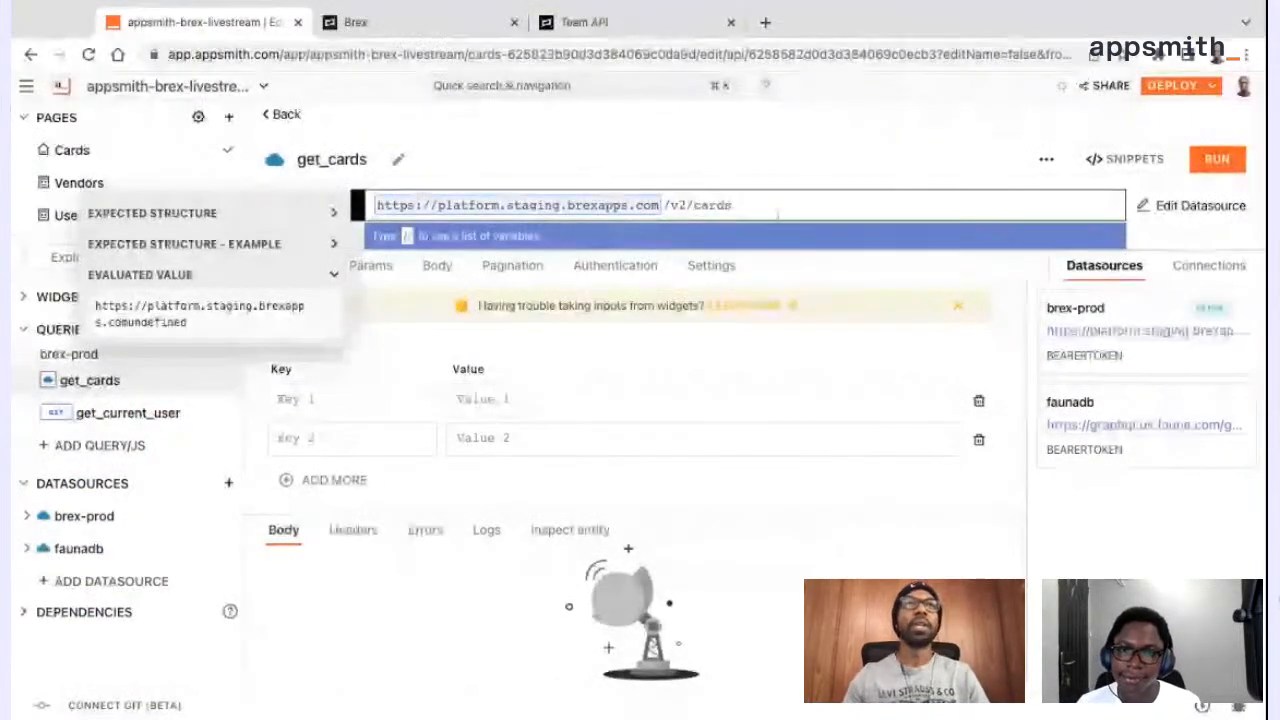
click(1217, 160)
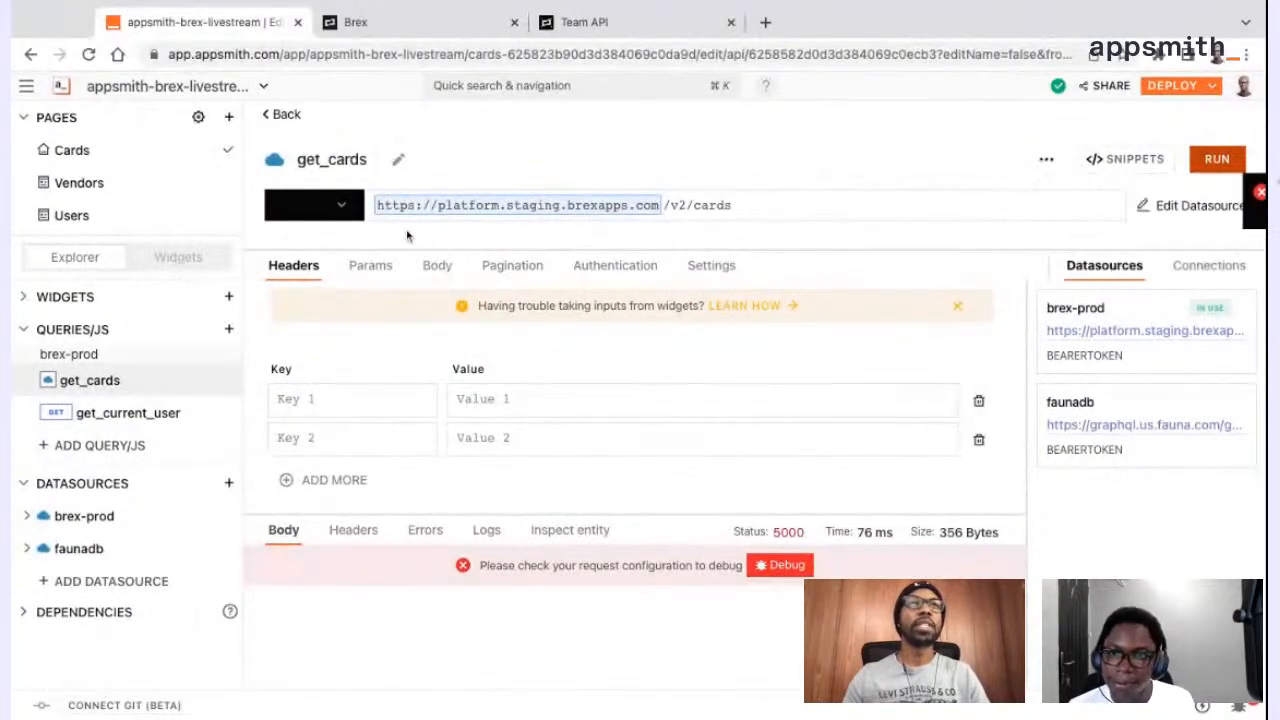
Set the request method of get_cards to GET and run the query
click(294, 206)
click(305, 254)
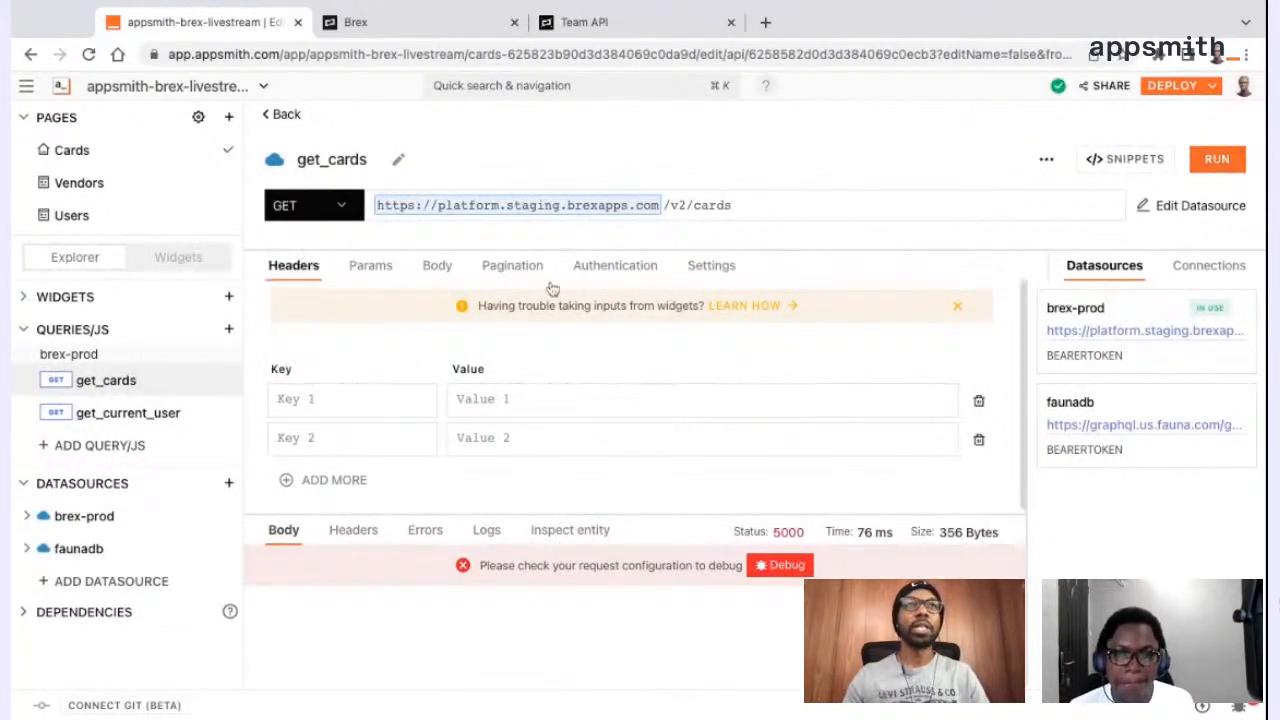
click(1217, 159)
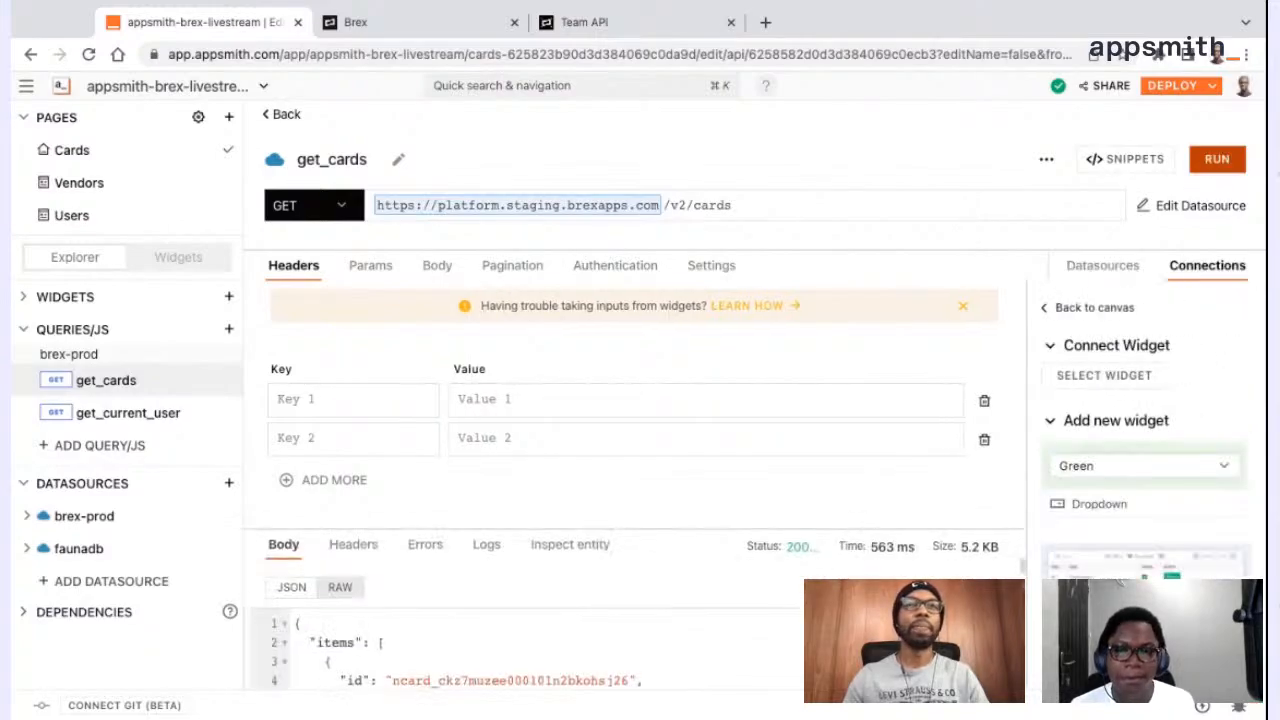
Enlarge the response area of get_cards and look through the returned card items
drag(838, 528, 838, 454)
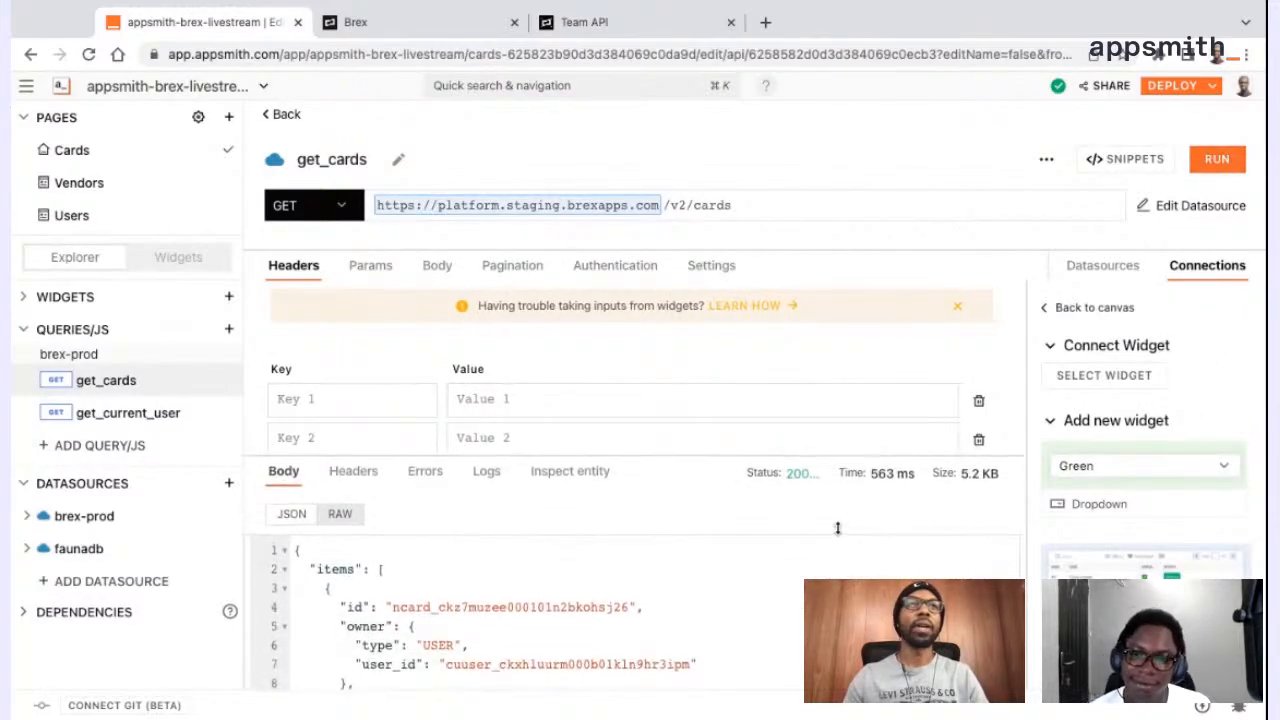
scroll(746, 601, down, 2)
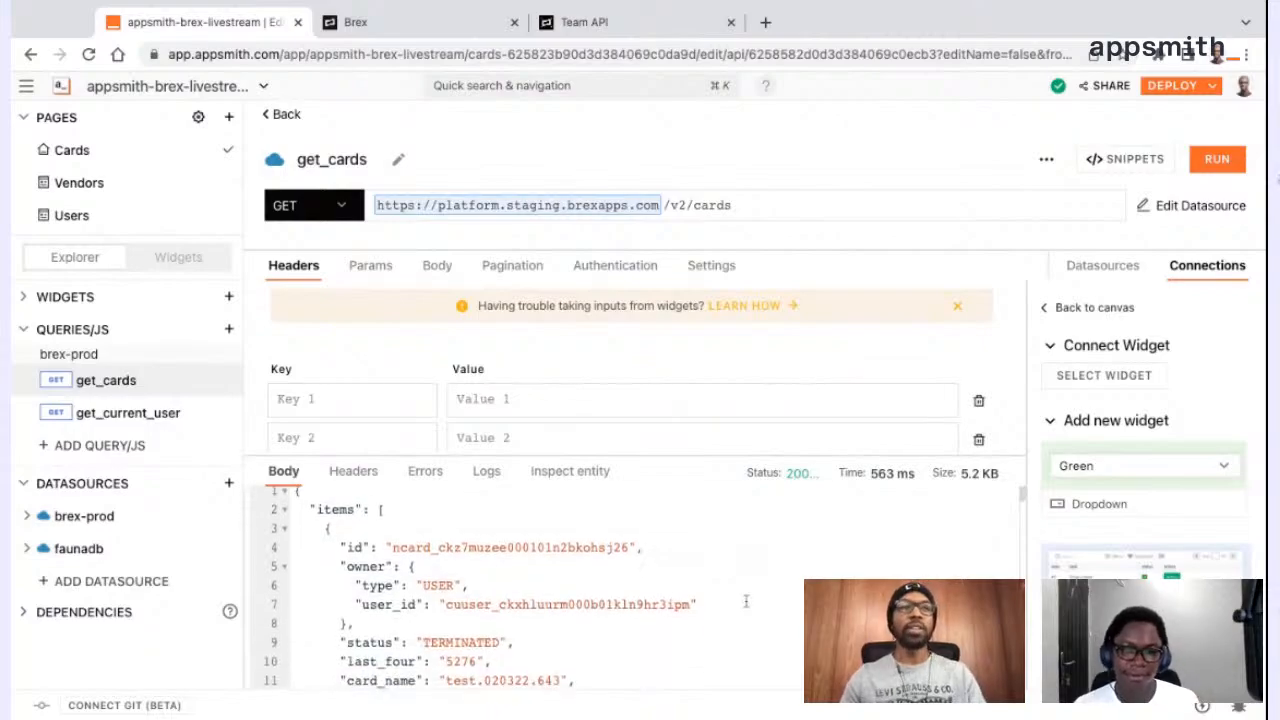
scroll(746, 601, down, 5)
scroll(740, 636, down, 4)
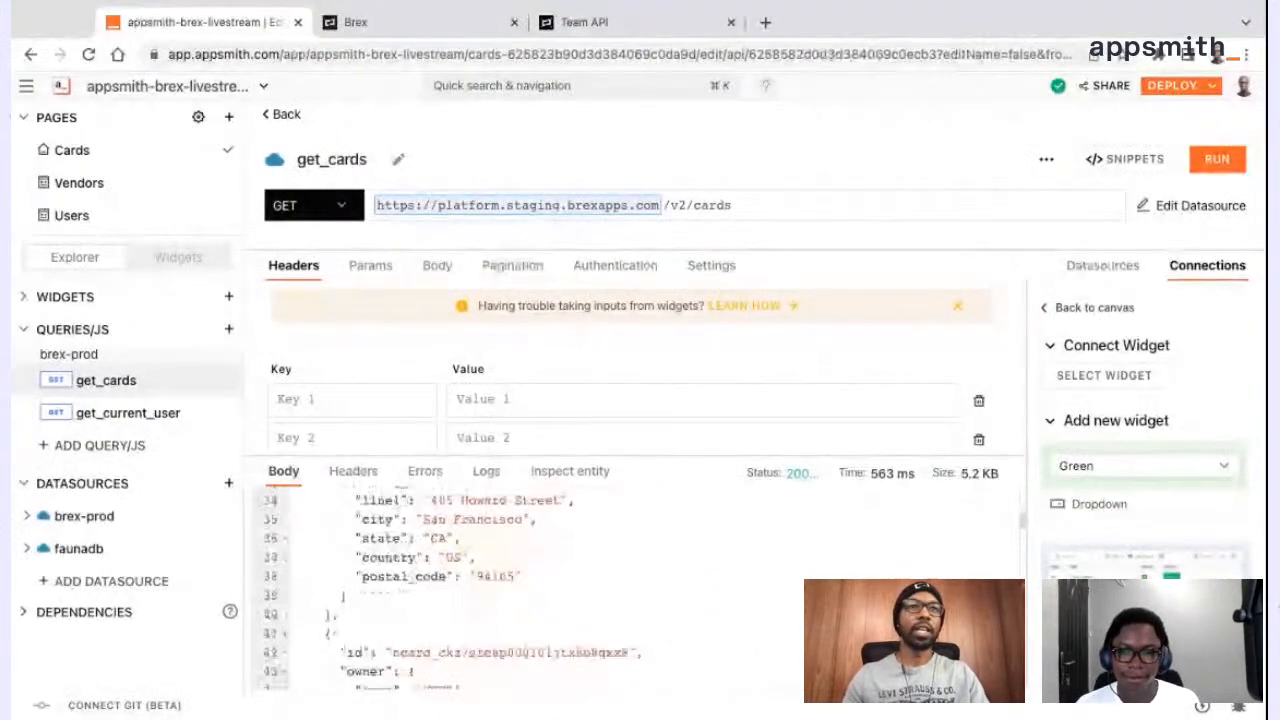
scroll(740, 600, down, 20)
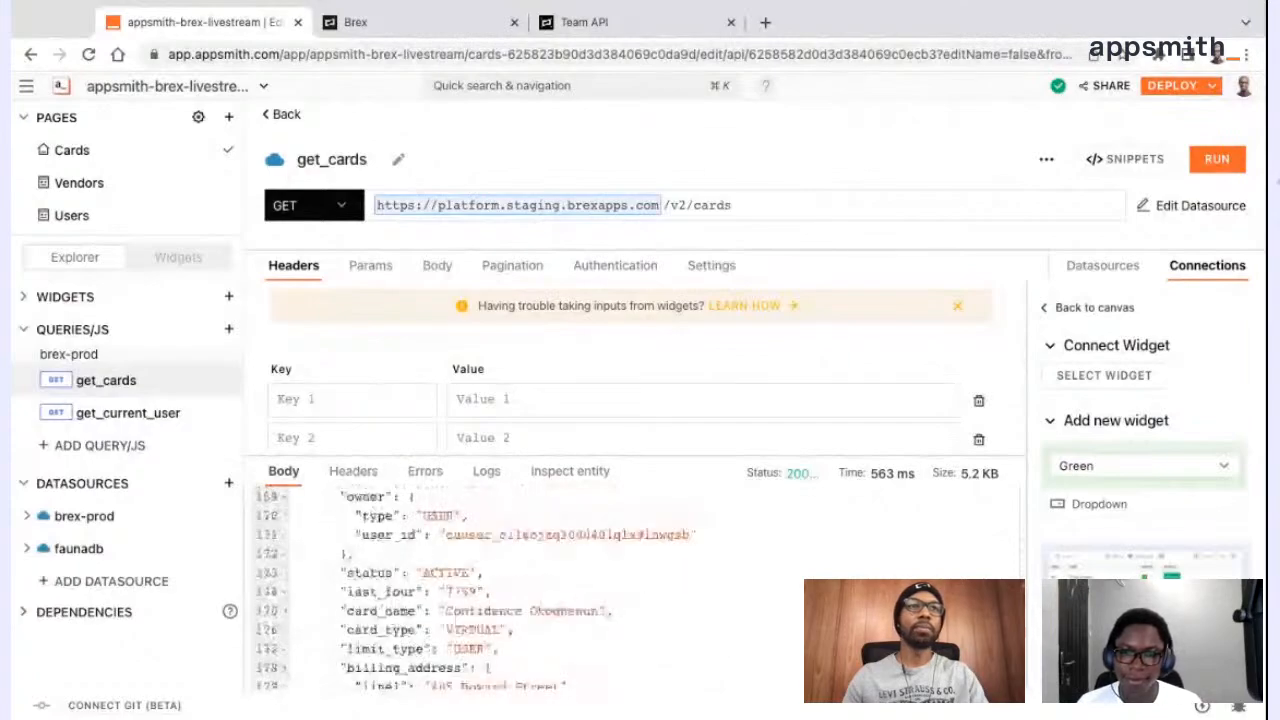
scroll(475, 590, down, 20)
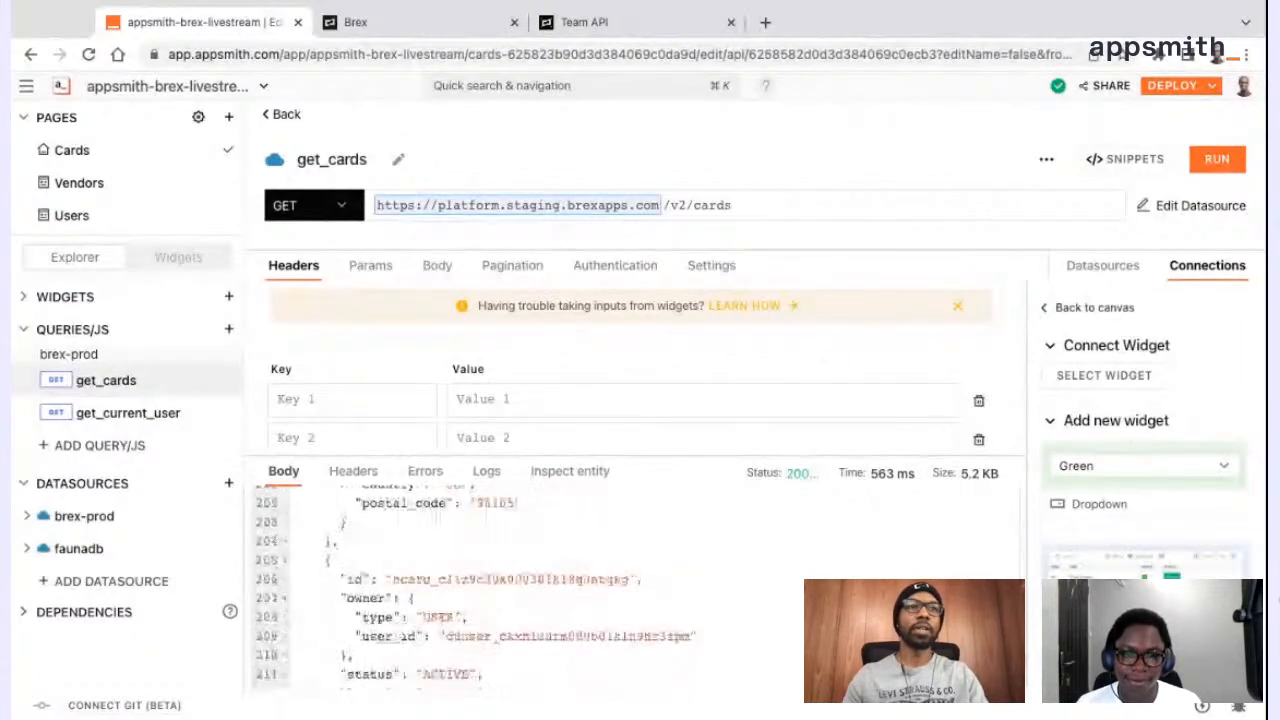
scroll(740, 590, up, 4)
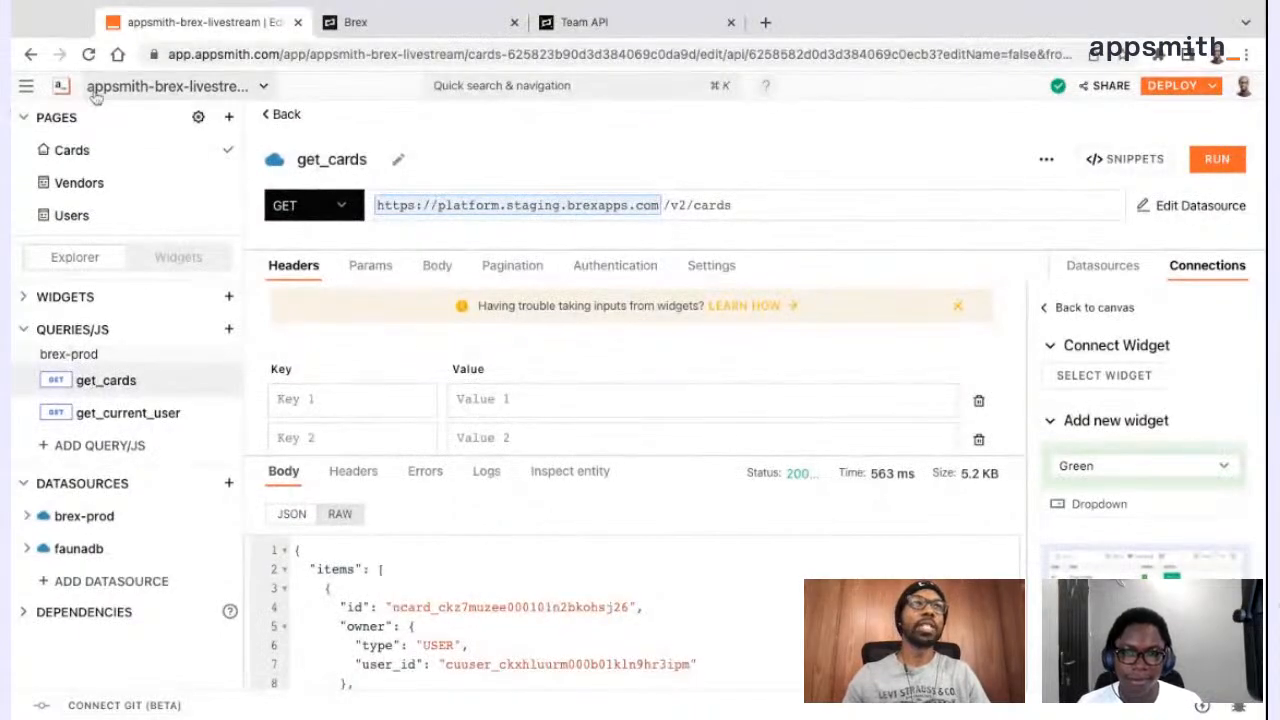
Reload the page, run get_cards again and review the start of its response
click(88, 55)
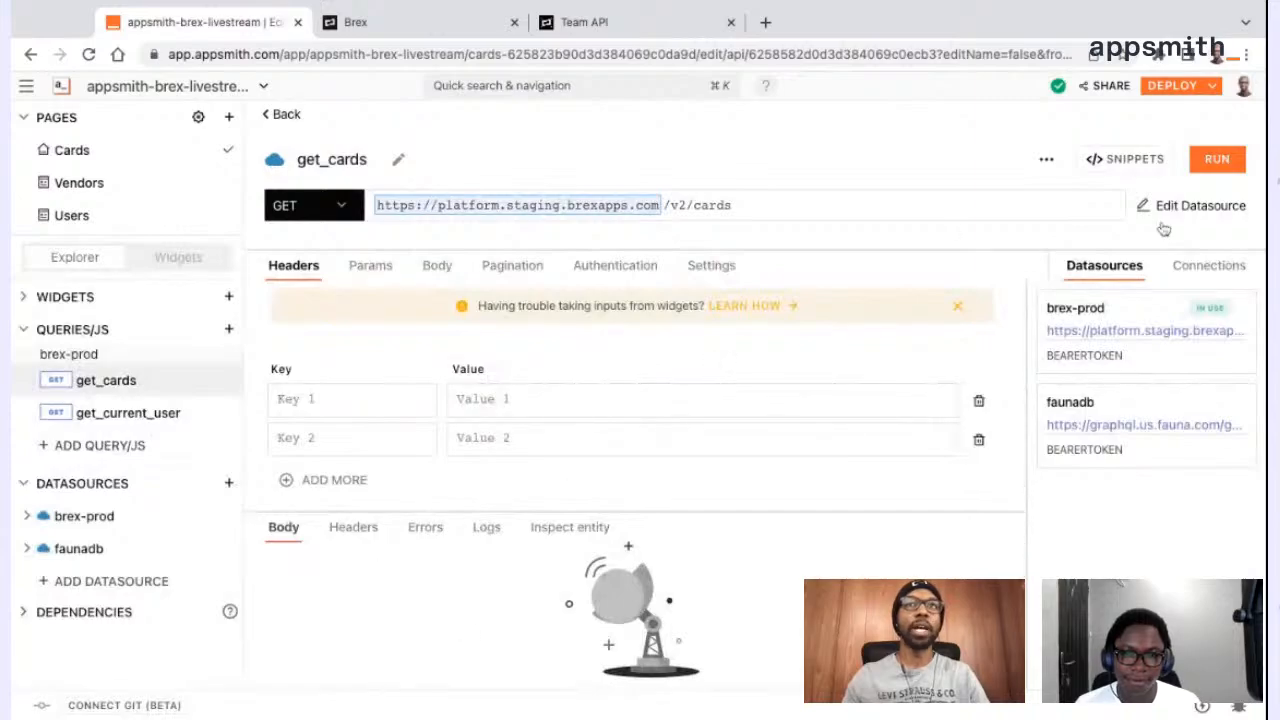
click(1214, 162)
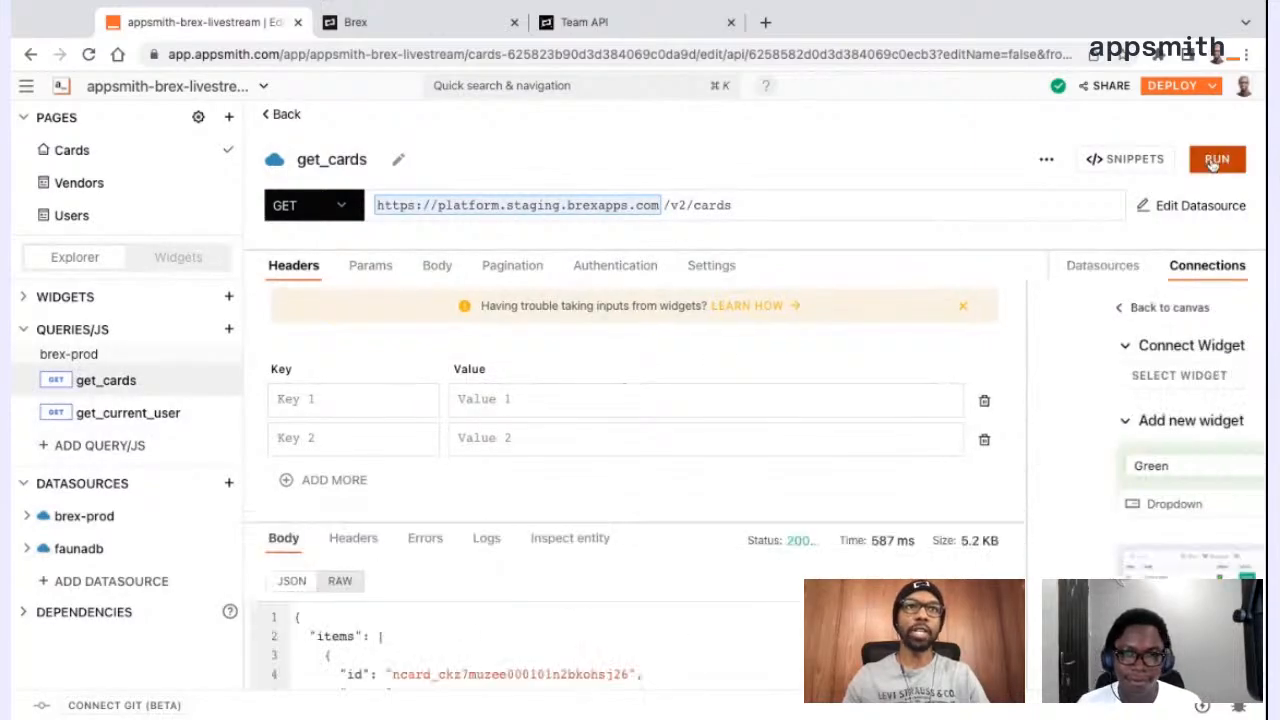
scroll(765, 627, down, 4)
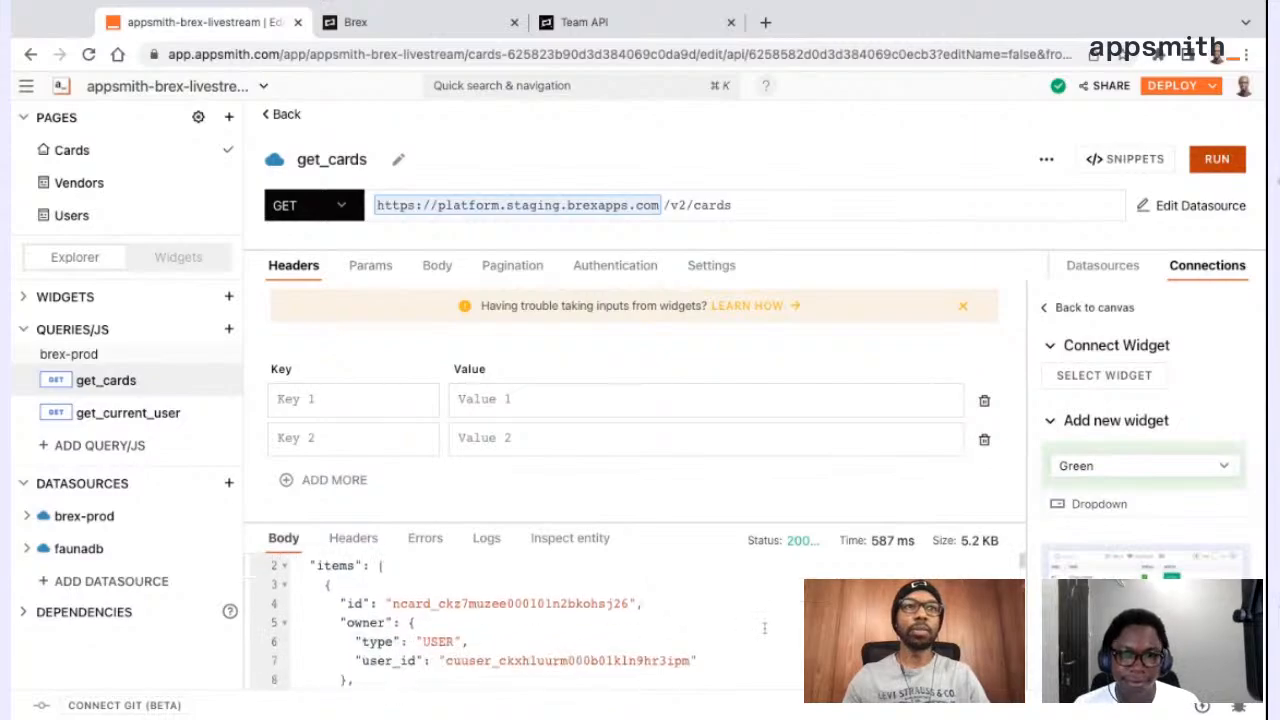
scroll(765, 628, up, 4)
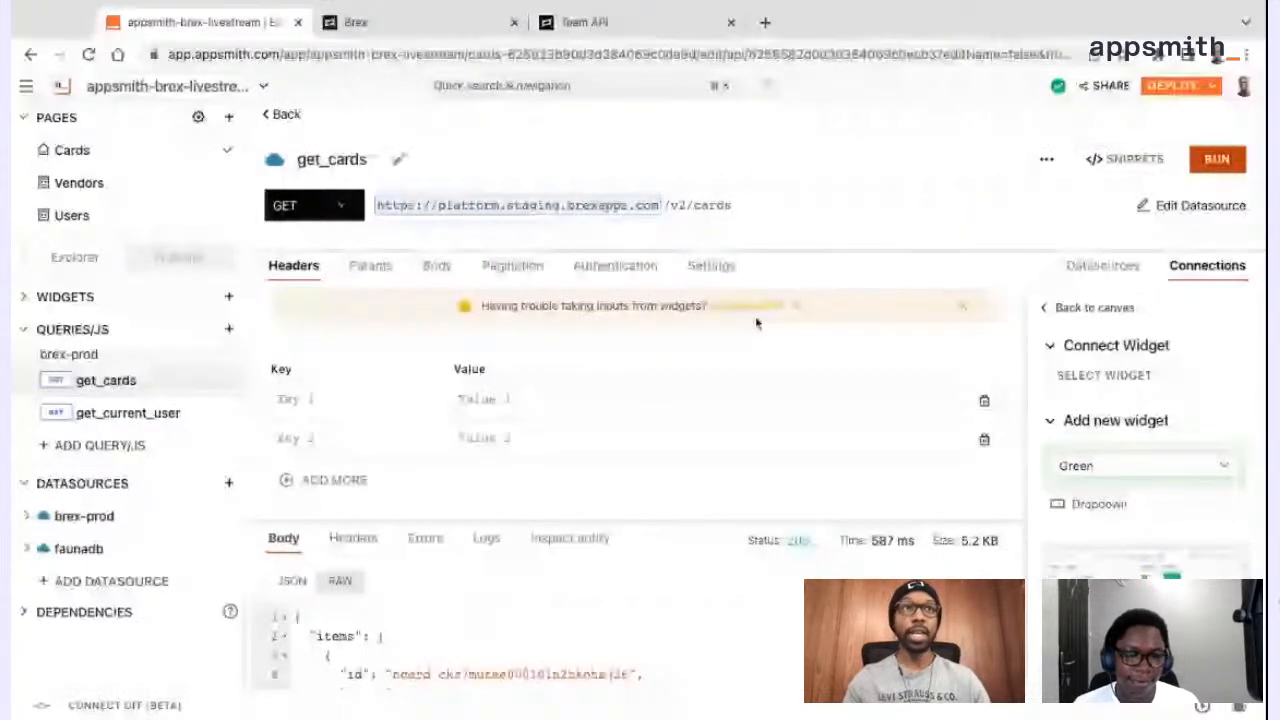
Enable Run API on Page load for get_cards and compare it with the settings of get_current_user
click(710, 268)
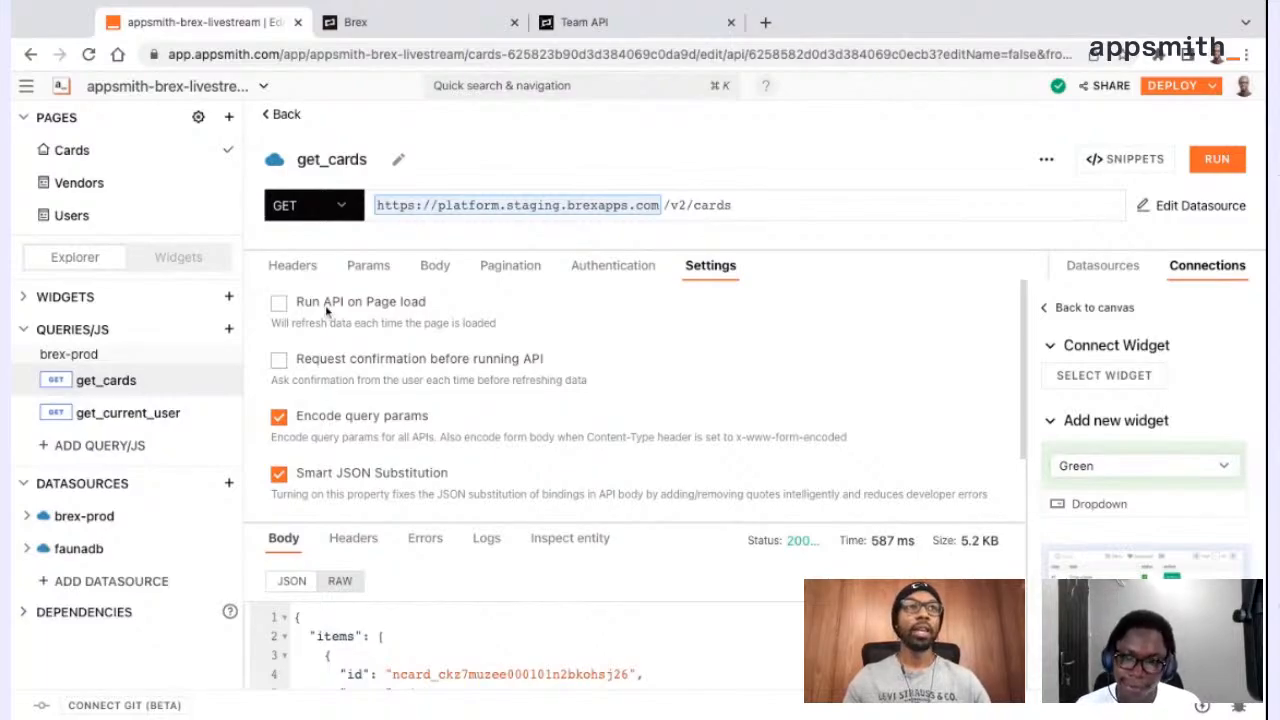
click(279, 305)
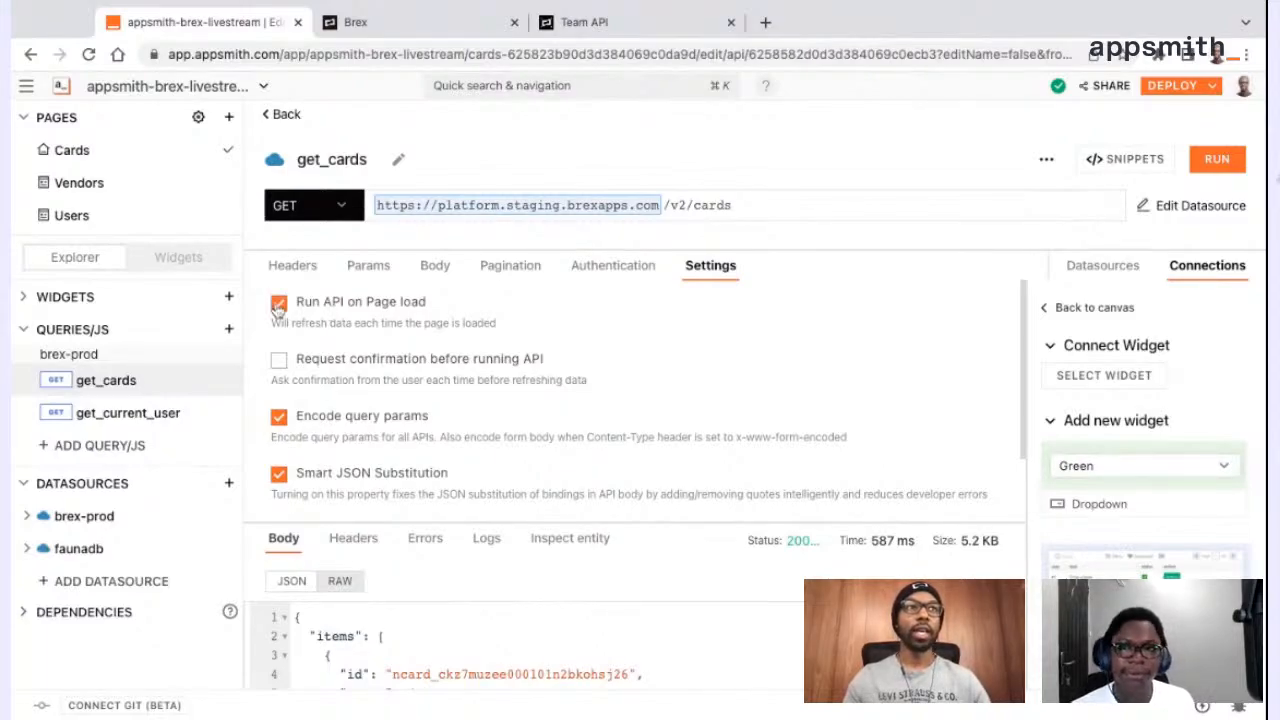
click(165, 409)
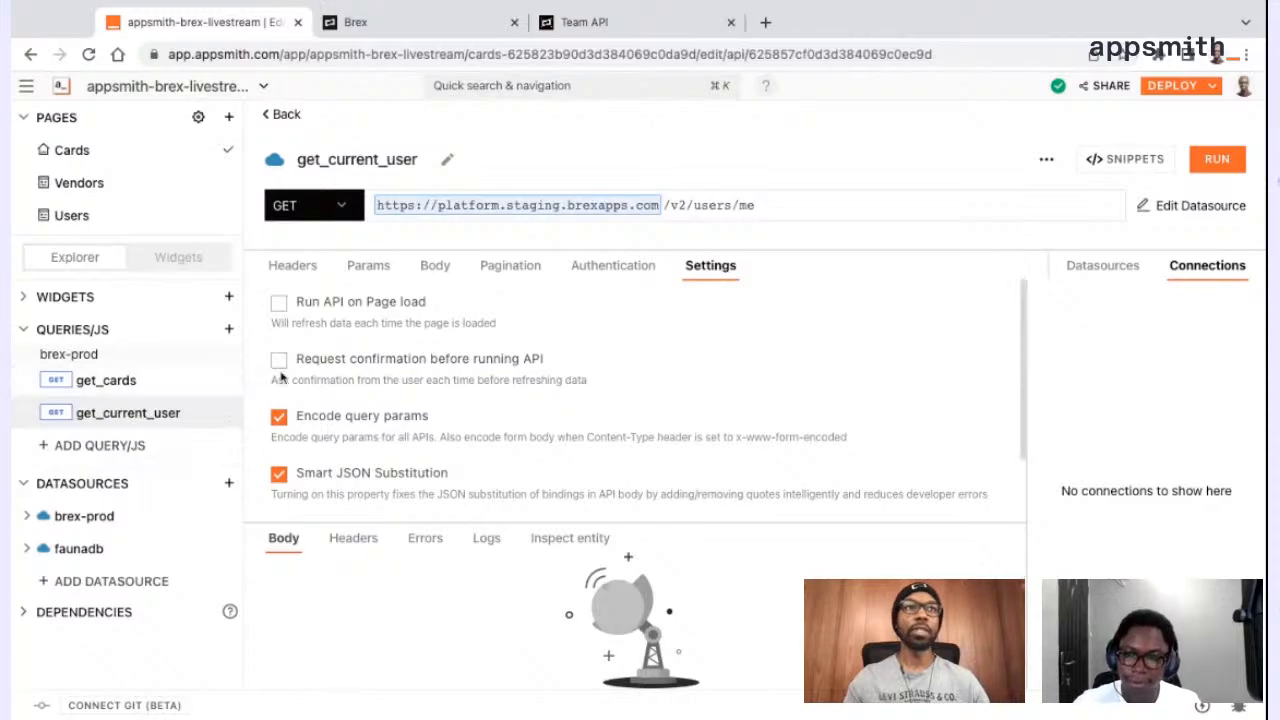
click(118, 393)
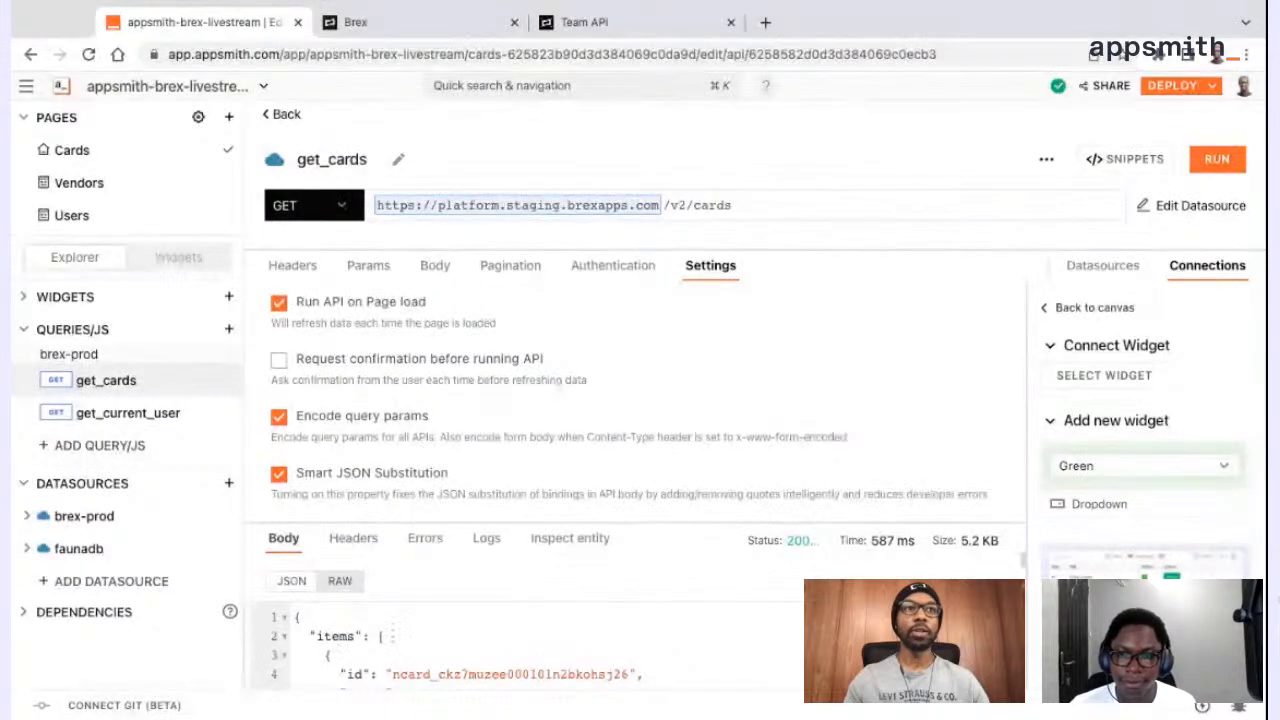
Reload the page to check that get_cards fetches its response on page load
scroll(450, 636, down, 2)
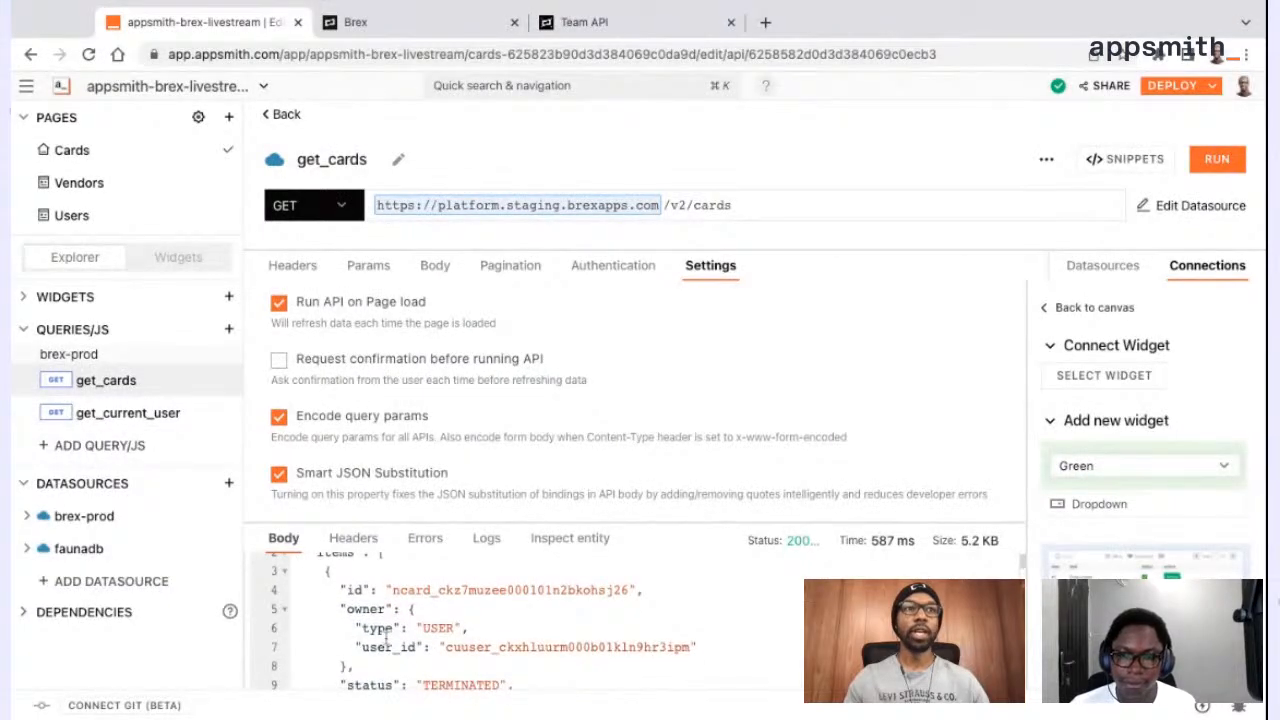
click(88, 54)
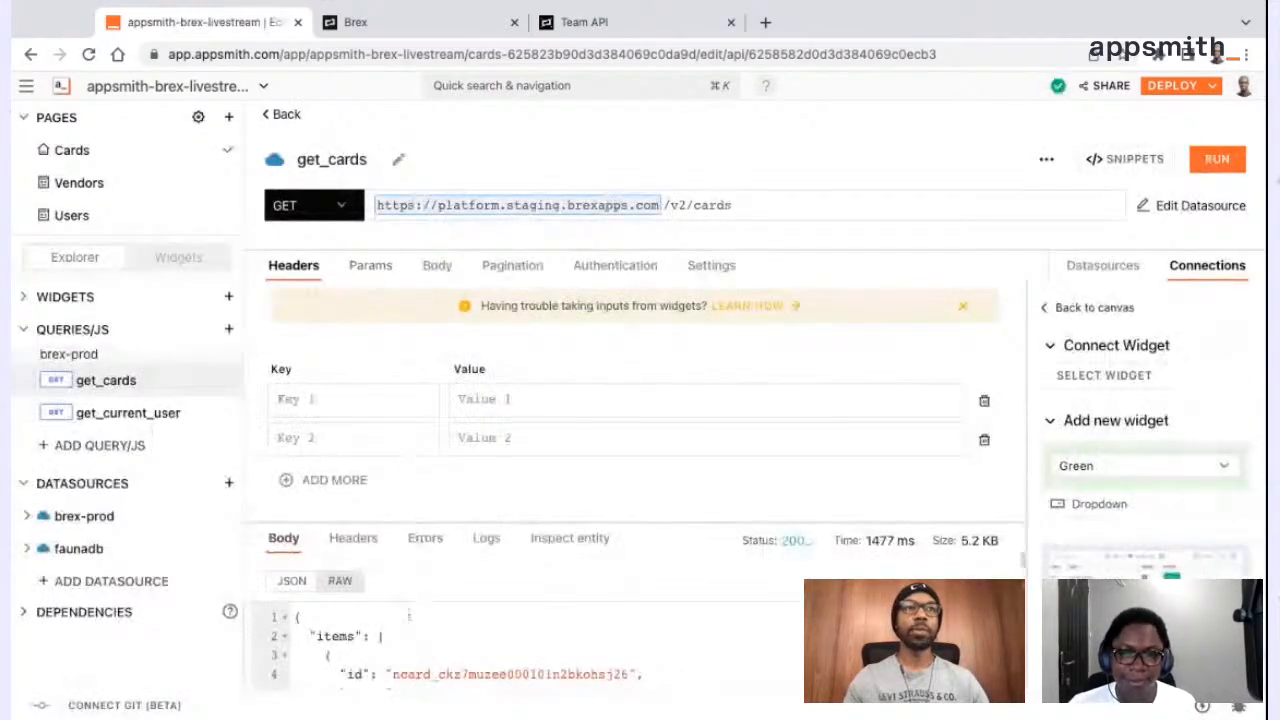
scroll(397, 640, down, 1)
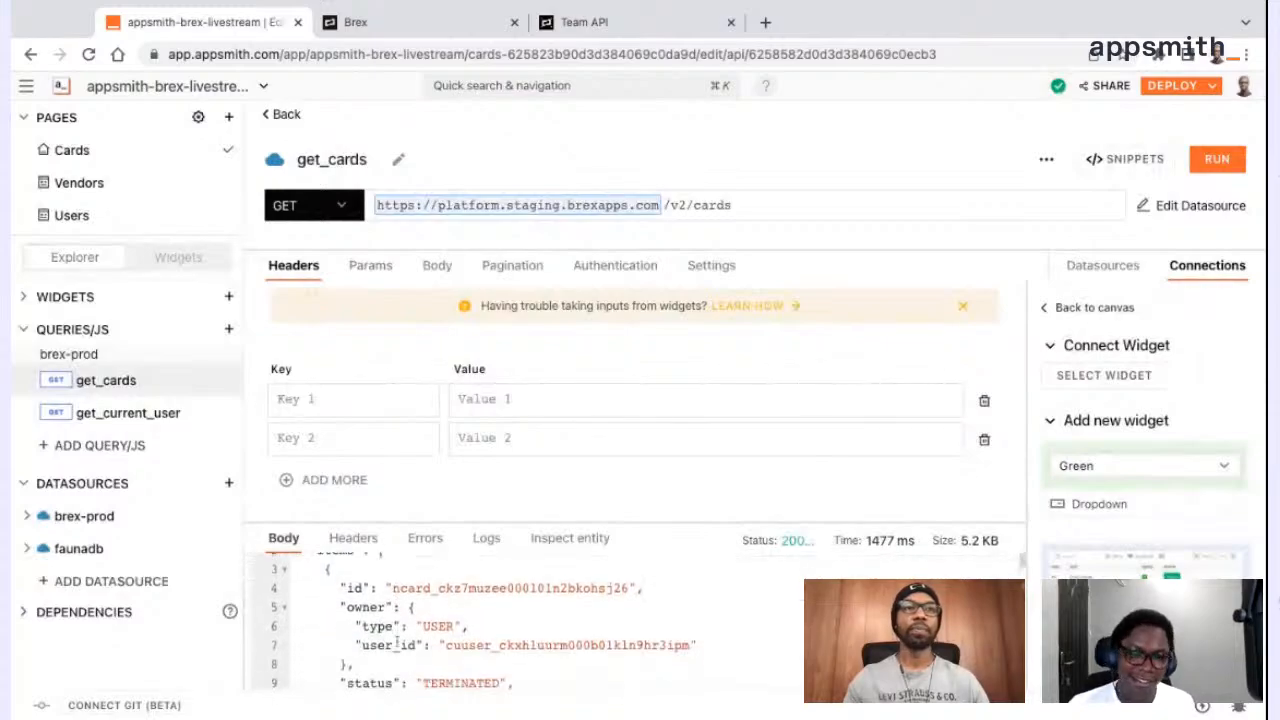
Return to the Cards canvas and replace tbl_cards' sample Table Data with {{get_cards.data.items}}
click(283, 114)
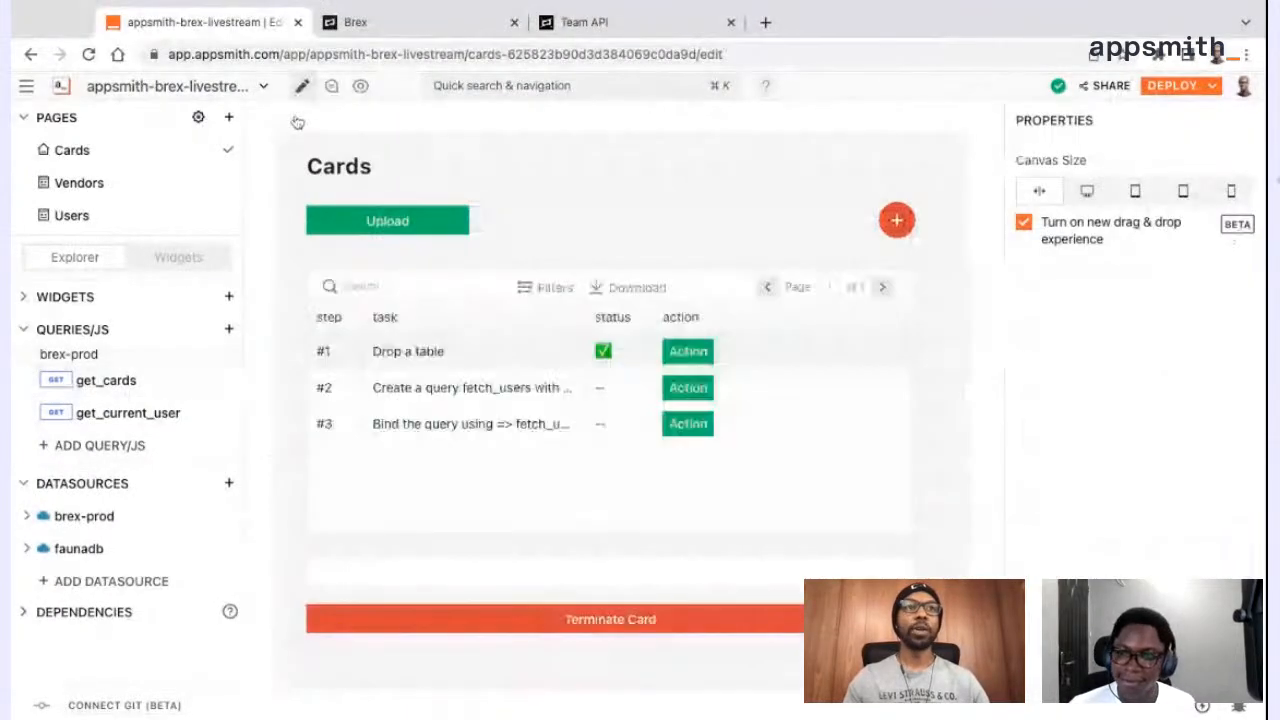
click(882, 258)
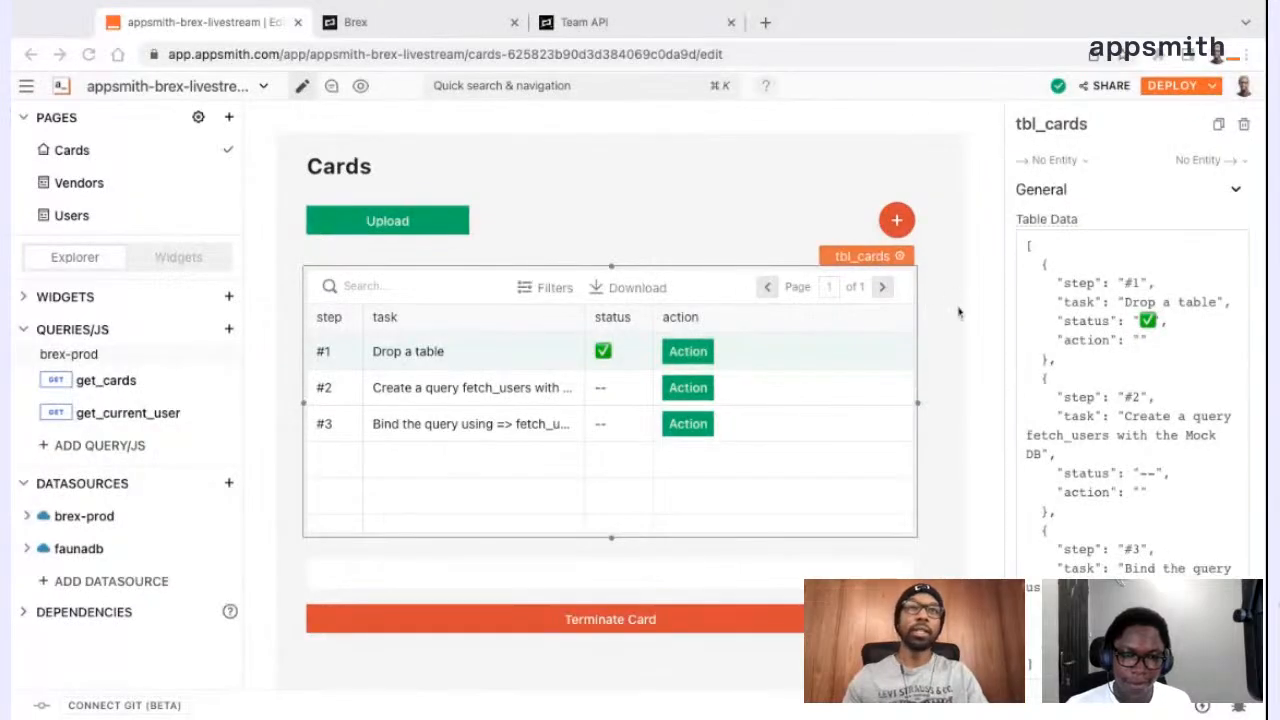
click(1053, 253)
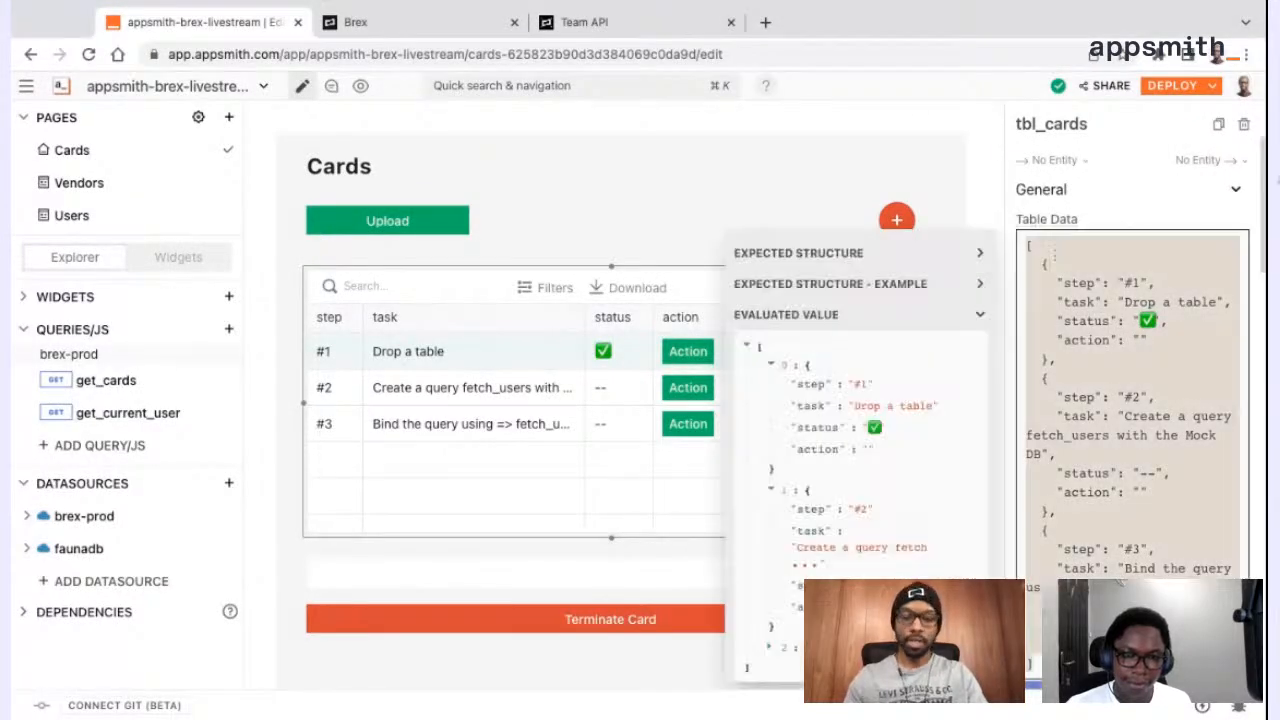
key(ctrl+a)
key(BackSpace)
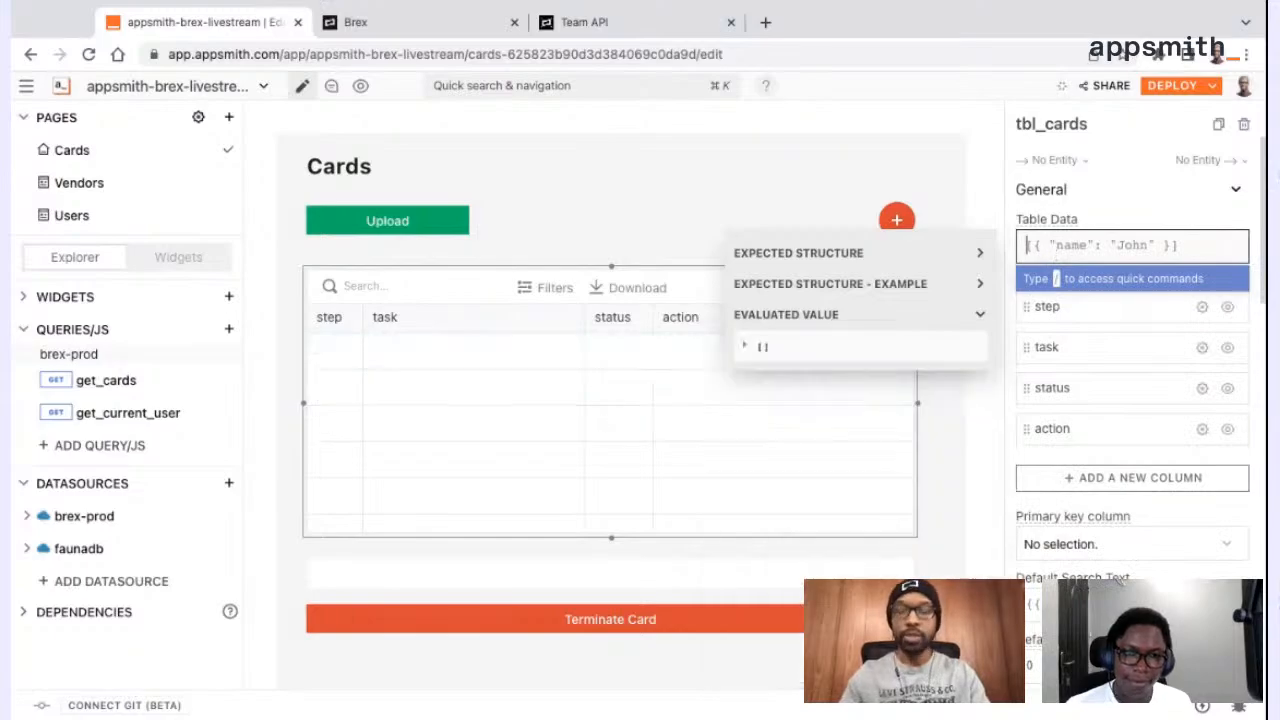
text({{)
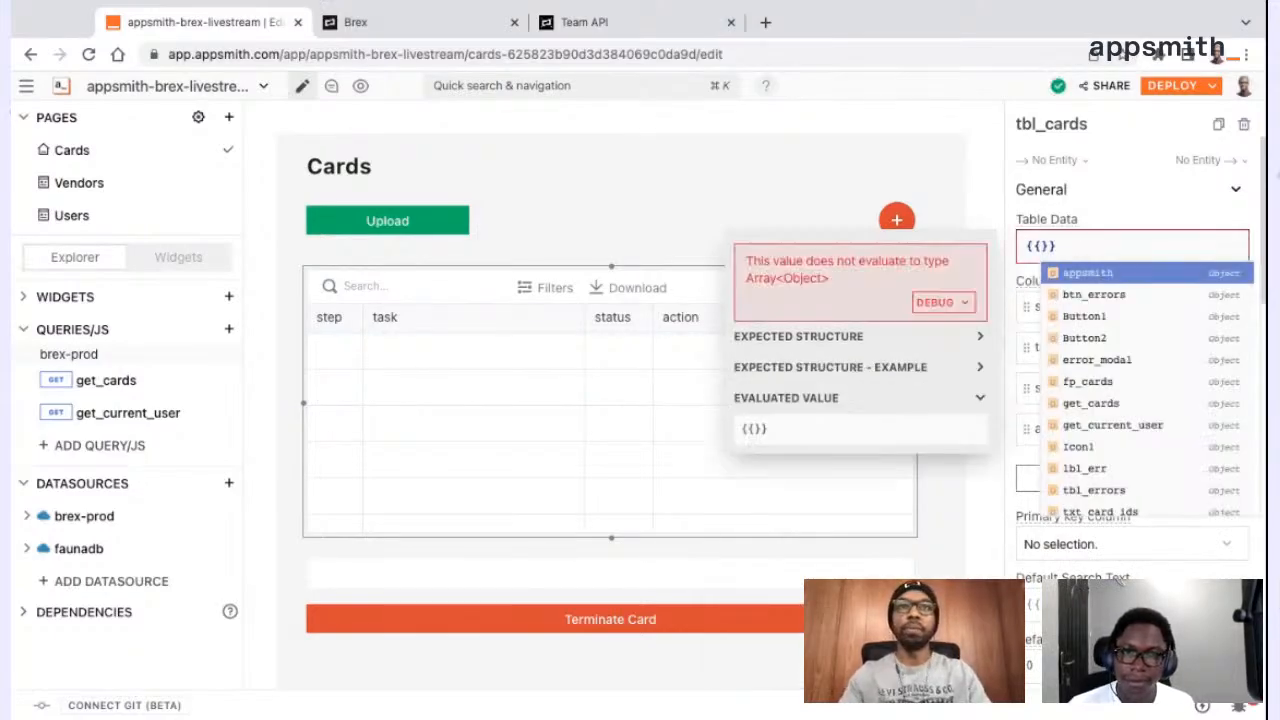
text(get)
key(Return)
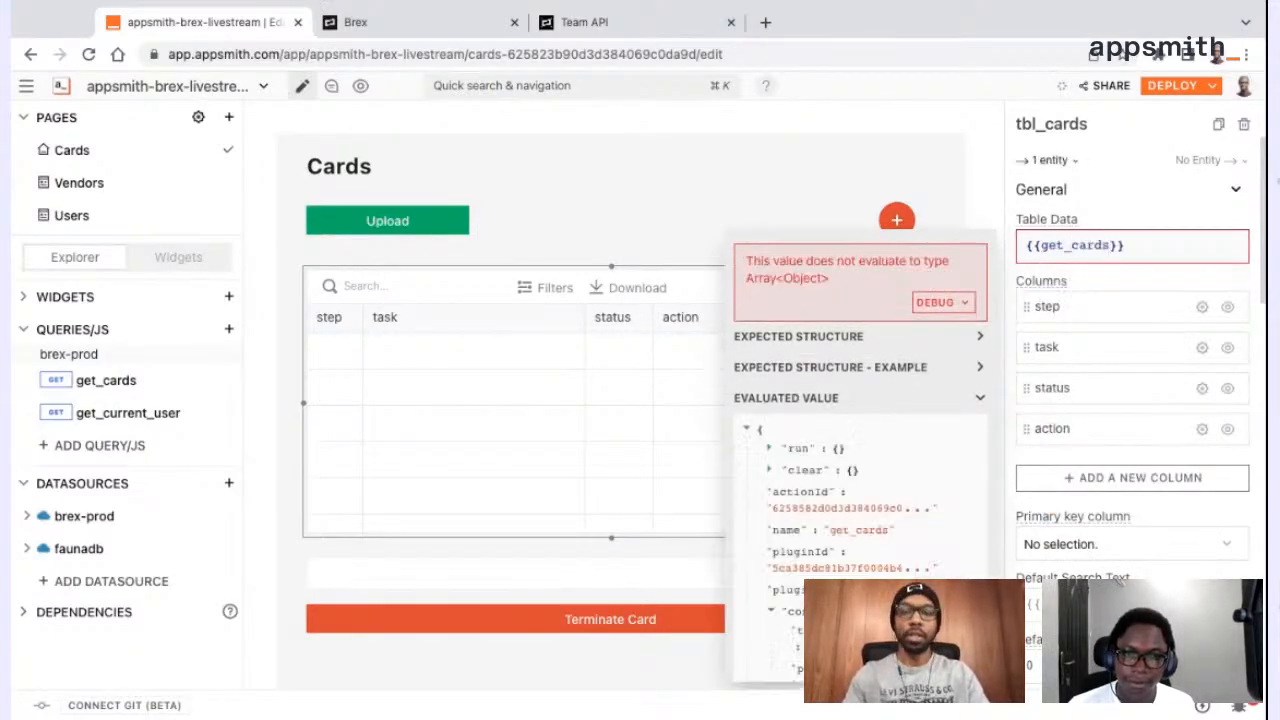
text(.data)
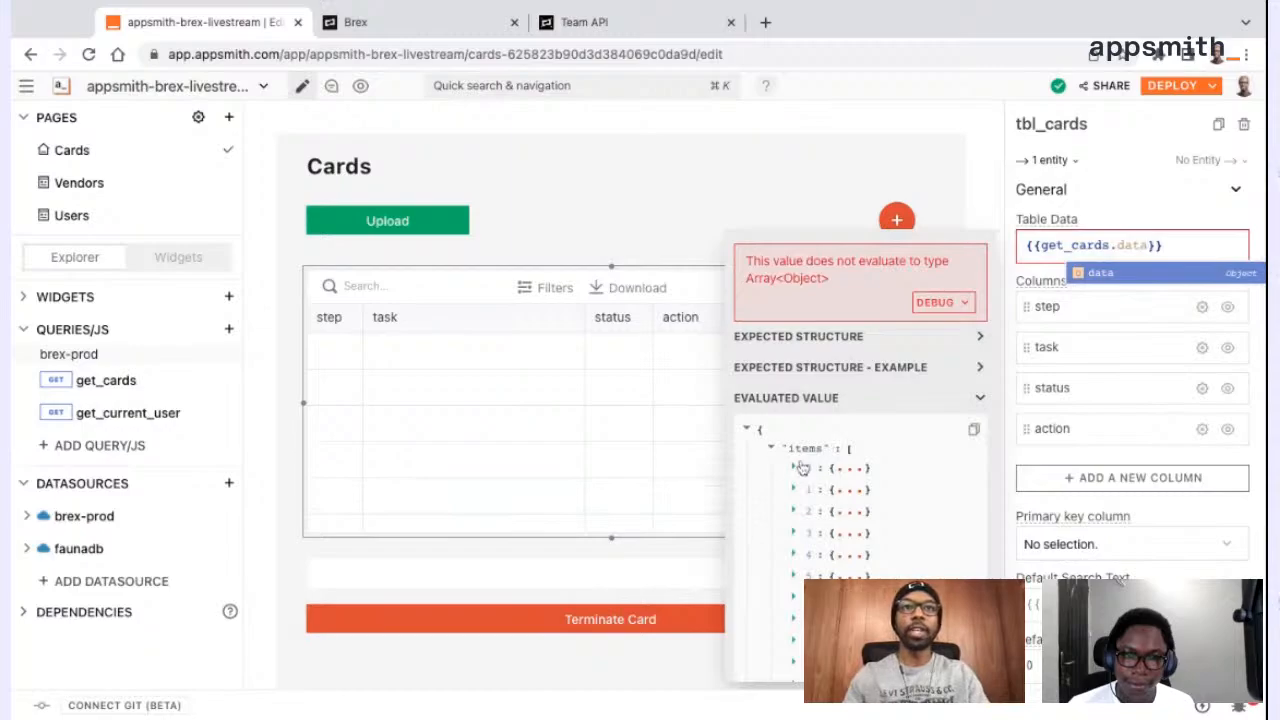
text(.items)
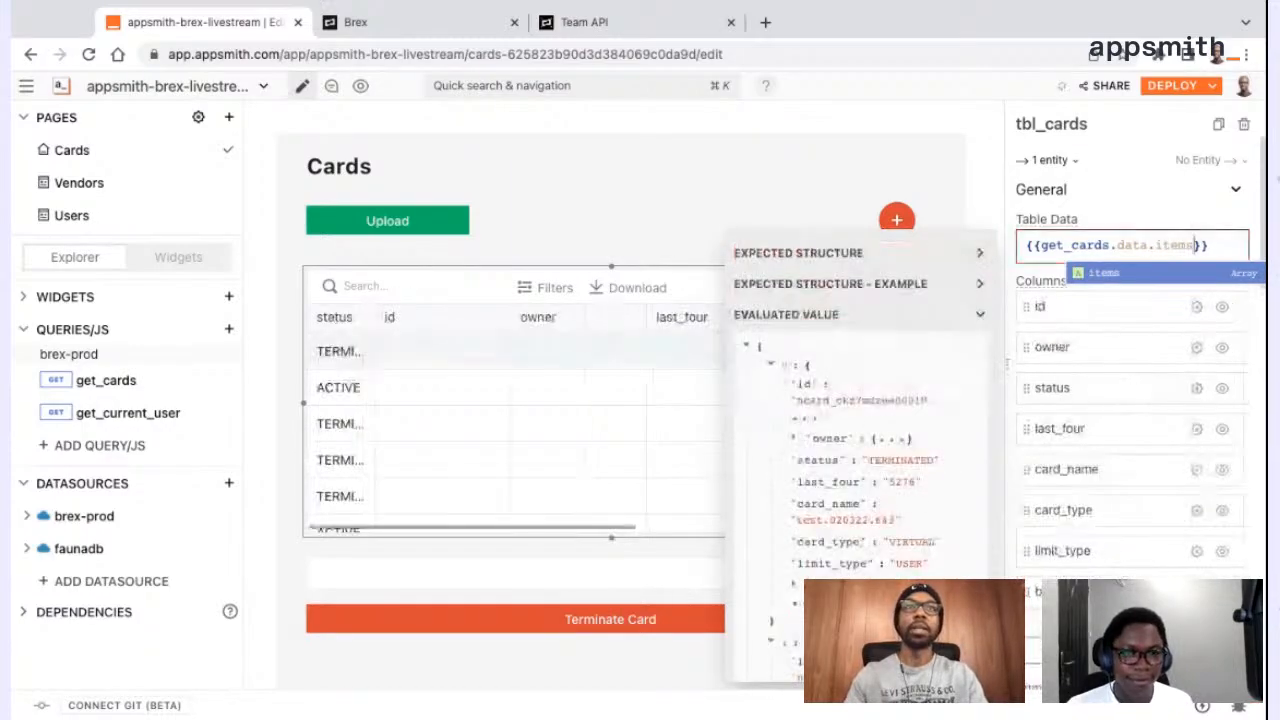
click(820, 186)
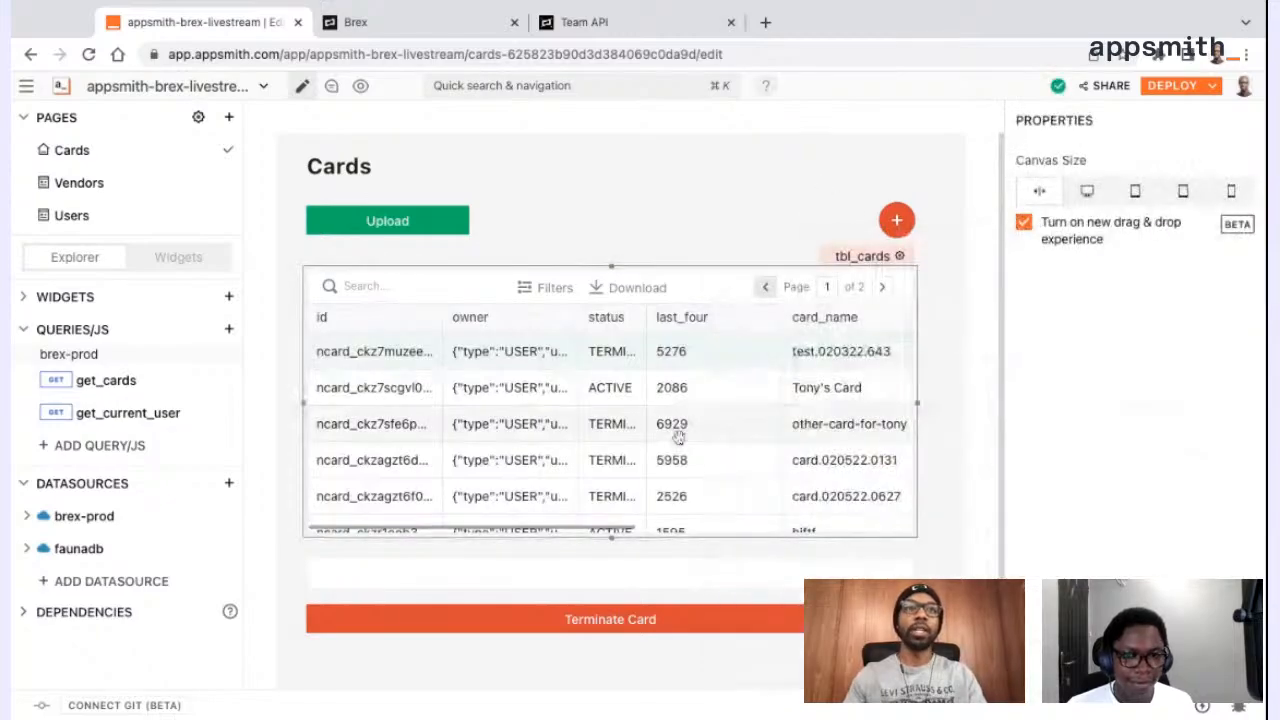
Reload the Cards page and inspect the evaluated Table Data of tbl_cards
click(88, 55)
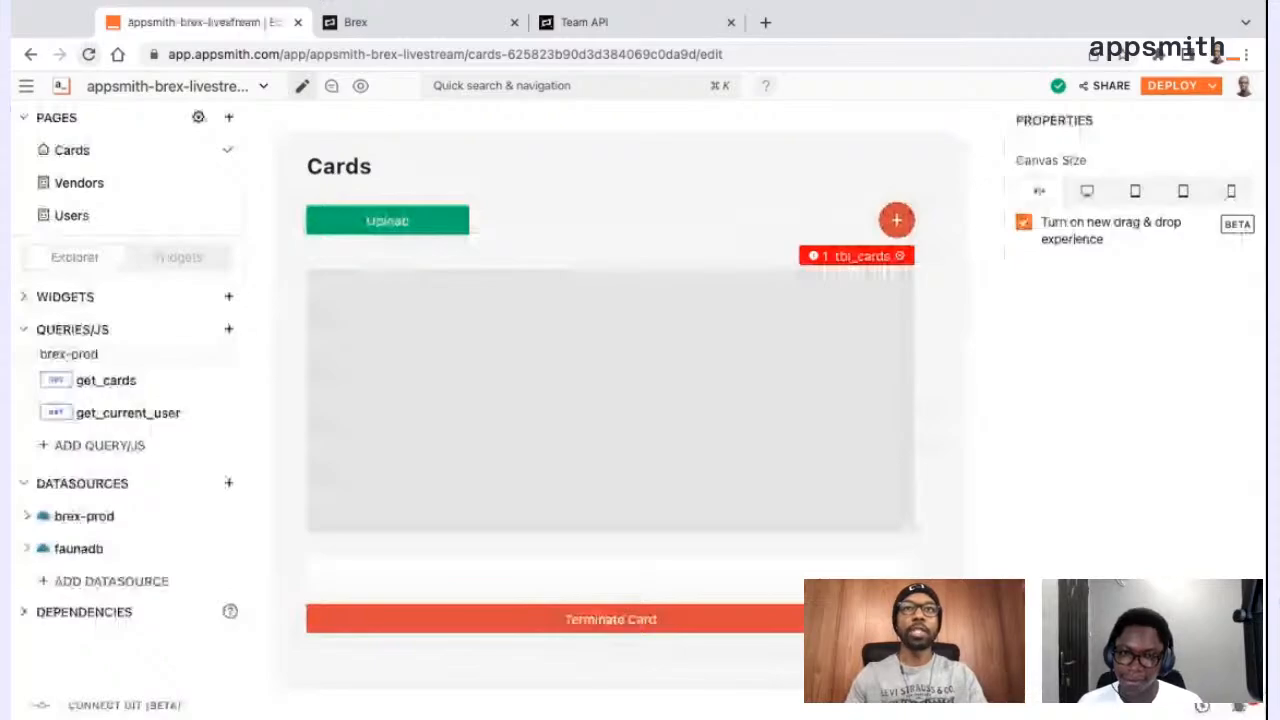
click(900, 257)
click(1195, 245)
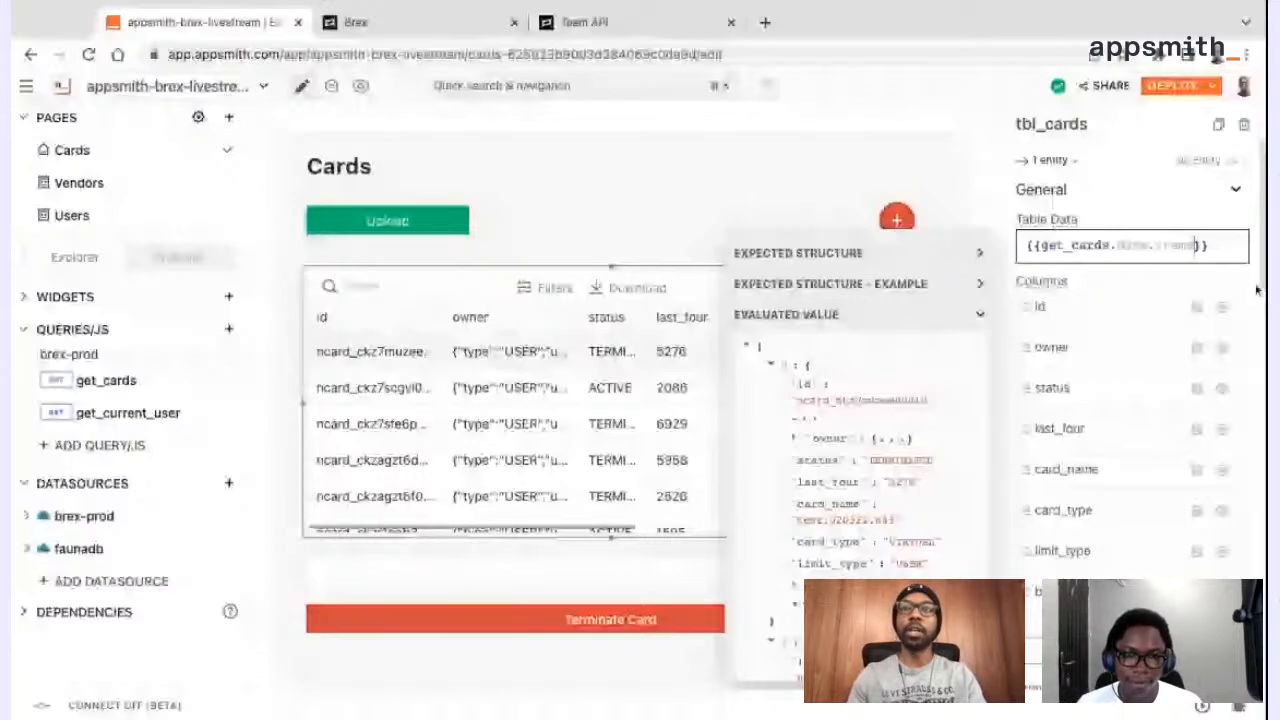
click(1257, 289)
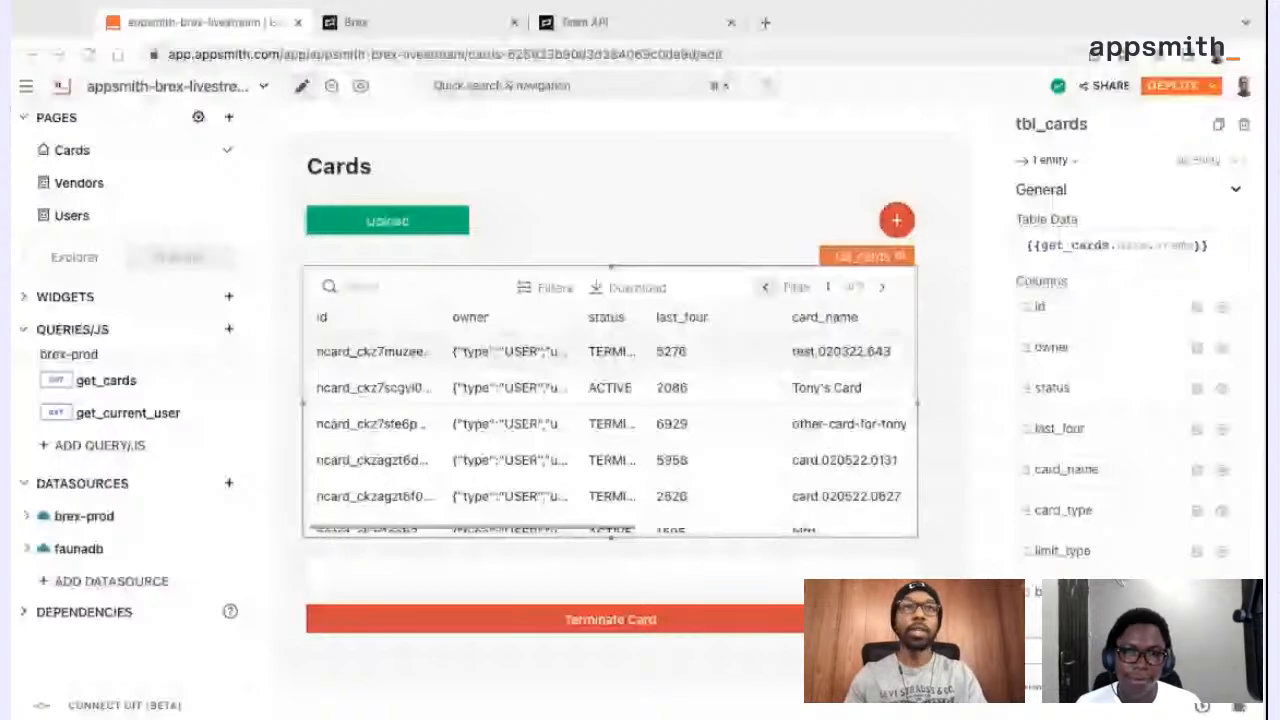
click(542, 225)
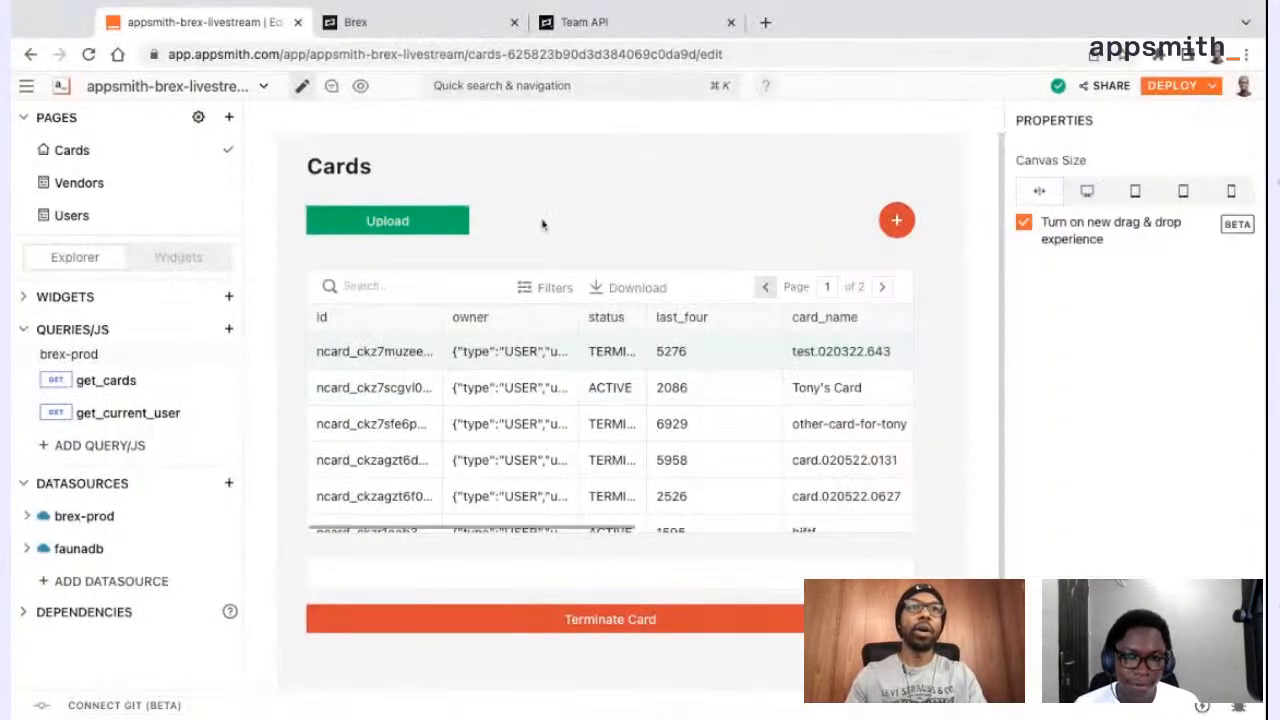
Look across the tbl_cards columns up to spend_controls and open the table's properties
scroll(835, 367, right, 2)
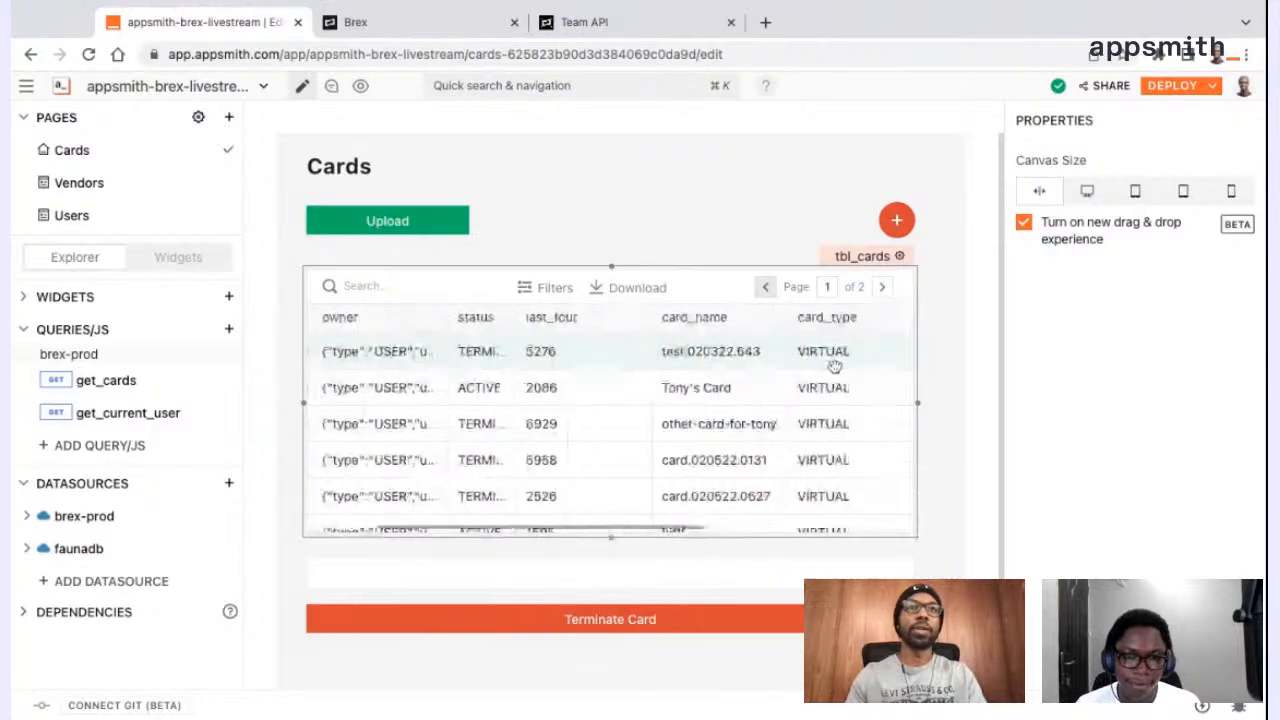
scroll(835, 367, right, 3)
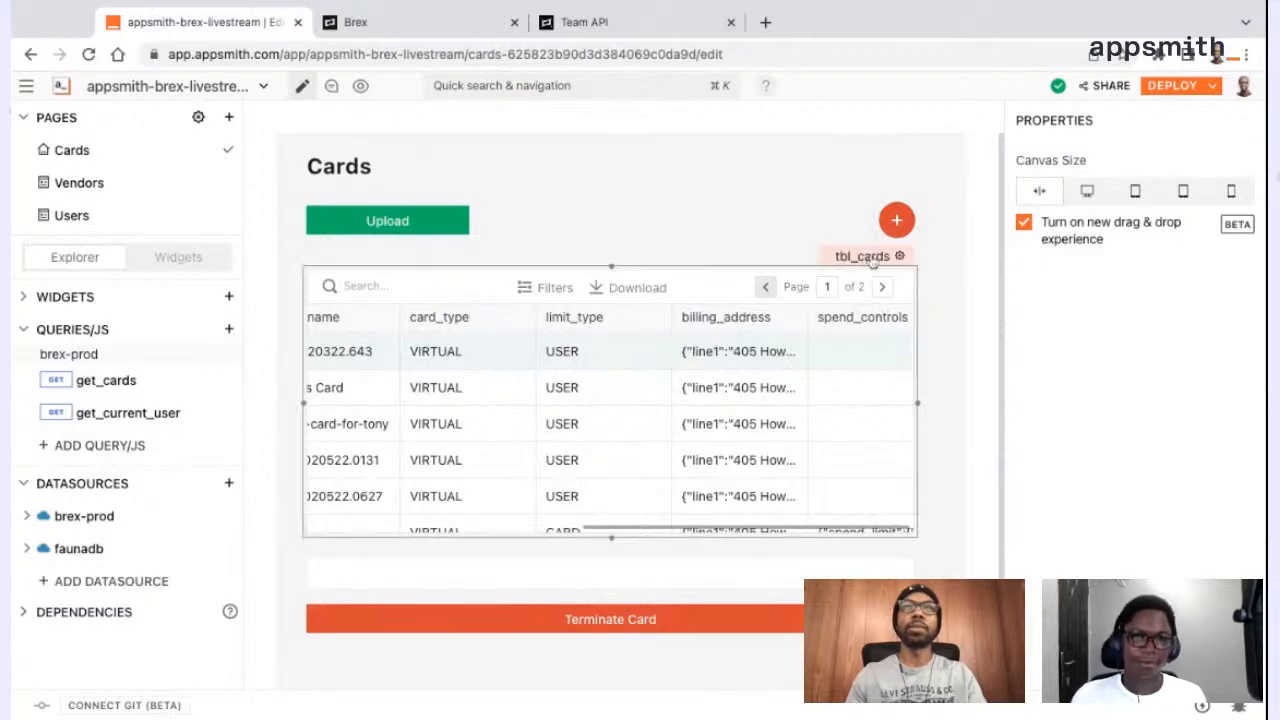
click(871, 257)
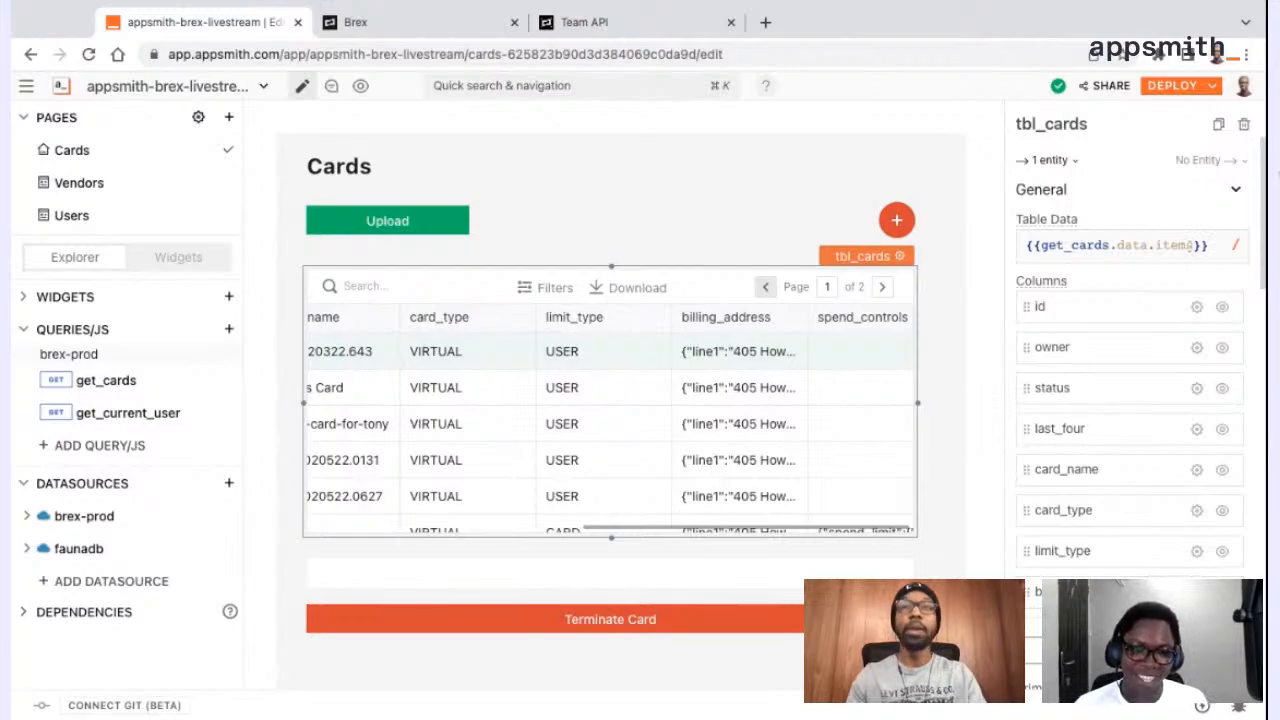
Set tbl_cards' Table Data to {{get_cards.data.items.map(card => ({ id: card.id, card_name: card.card_name }))}}
click(1190, 245)
text(.map(card => ({ id: card.id, card_name: card.card_name })))
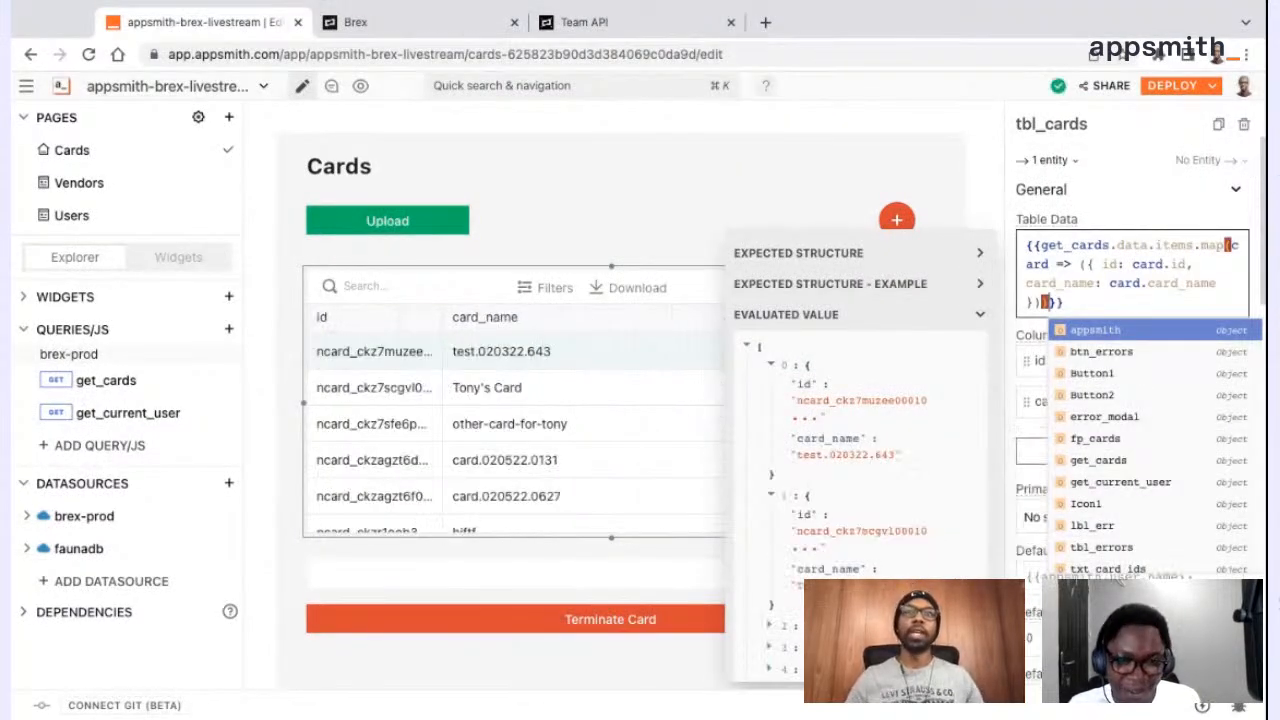
click(1176, 222)
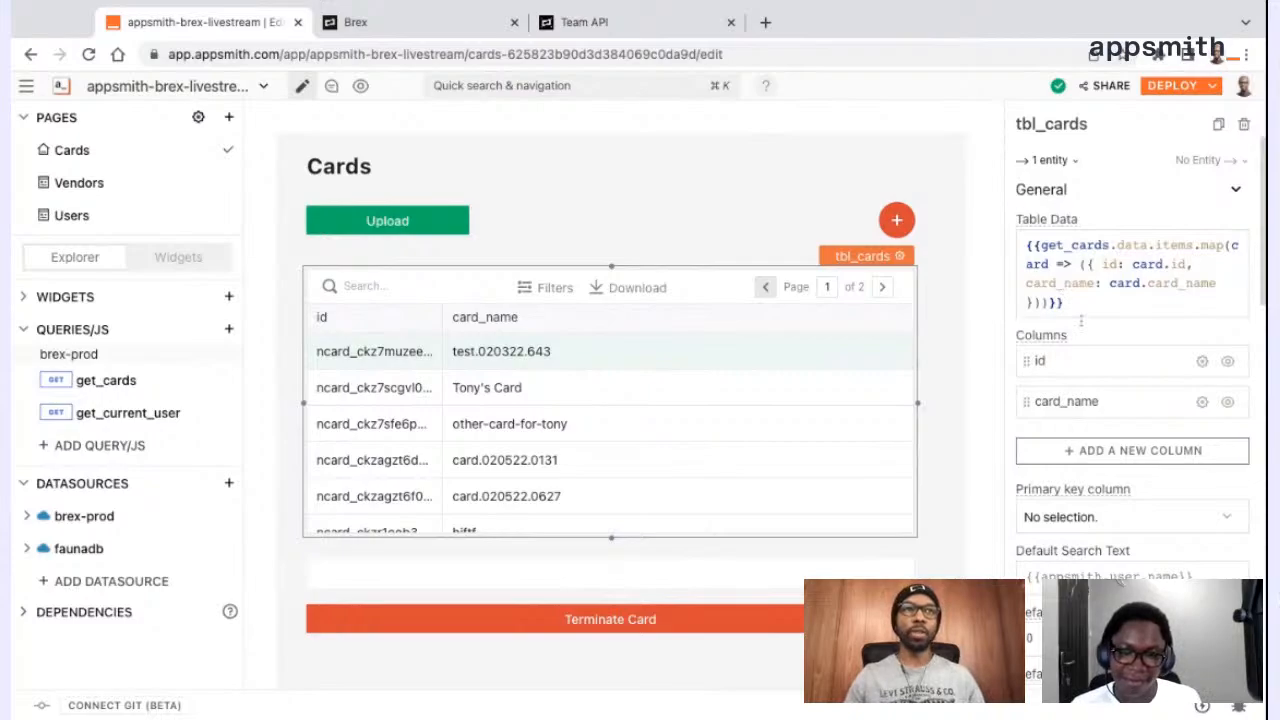
Widen the id column of tbl_cards, look through the card rows and deselect the table
drag(440, 320, 487, 320)
scroll(574, 418, down, 1)
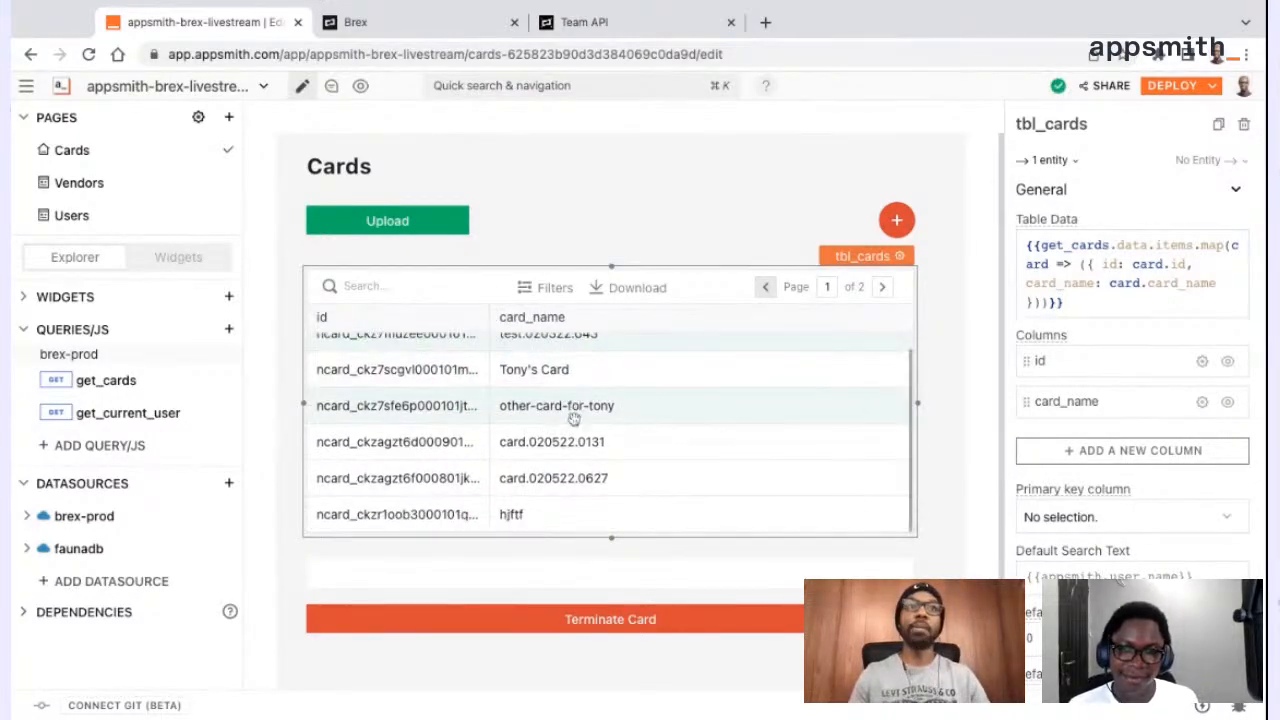
click(955, 300)
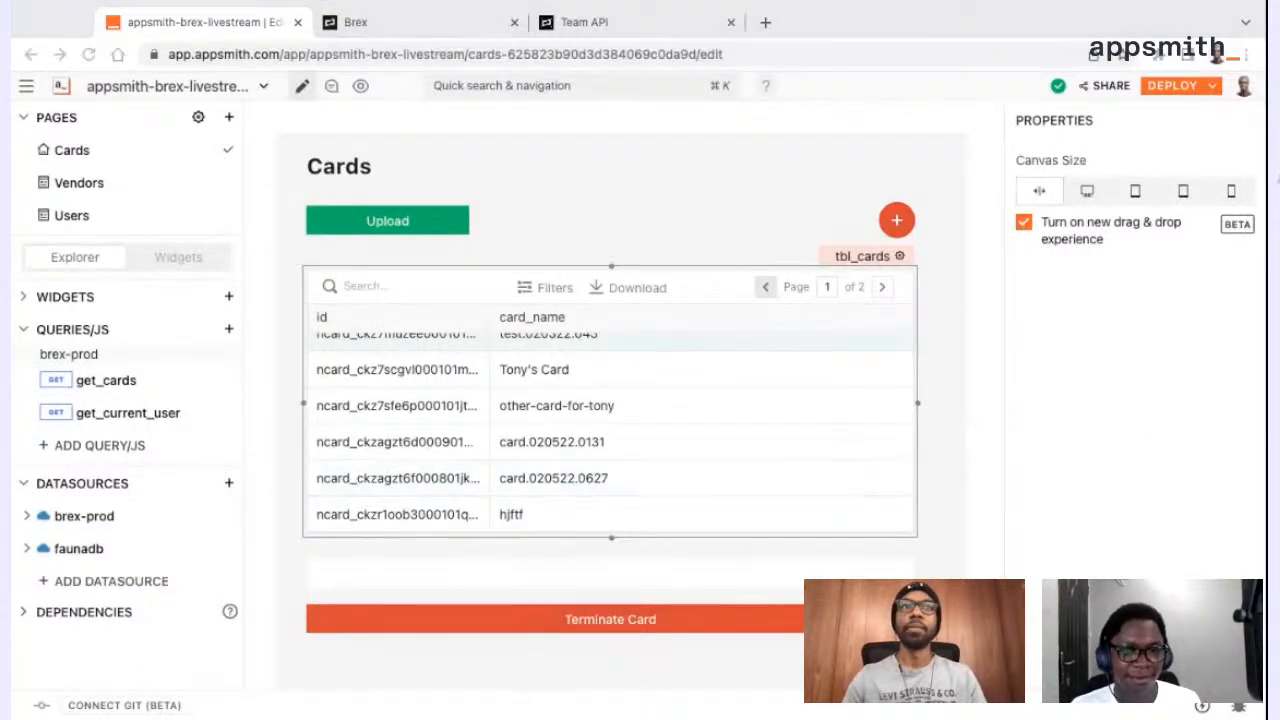
click(838, 226)
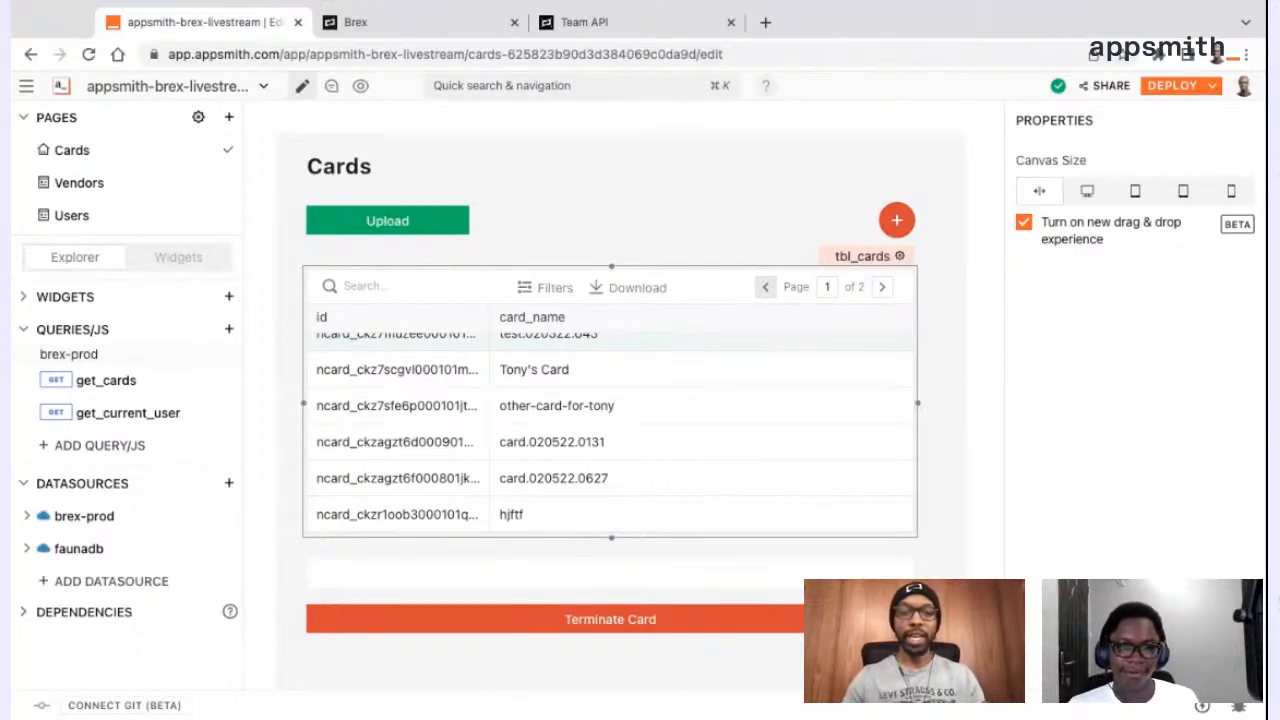
click(385, 218)
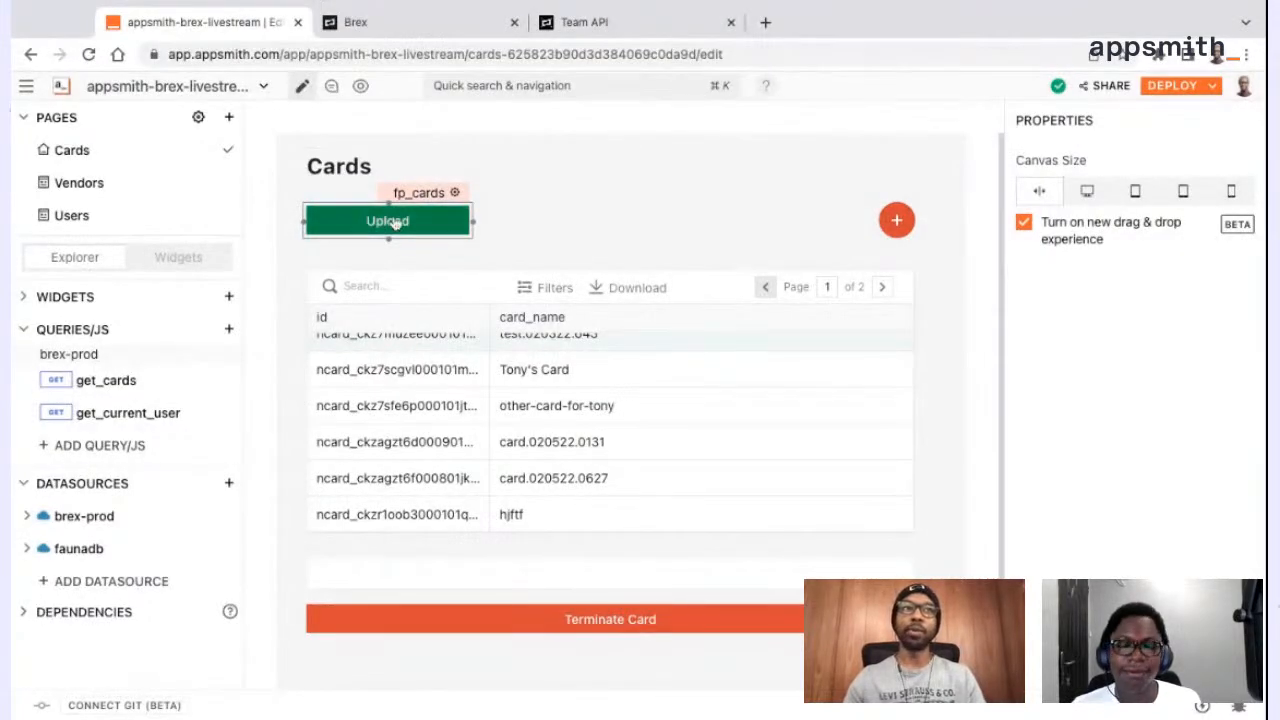
click(410, 326)
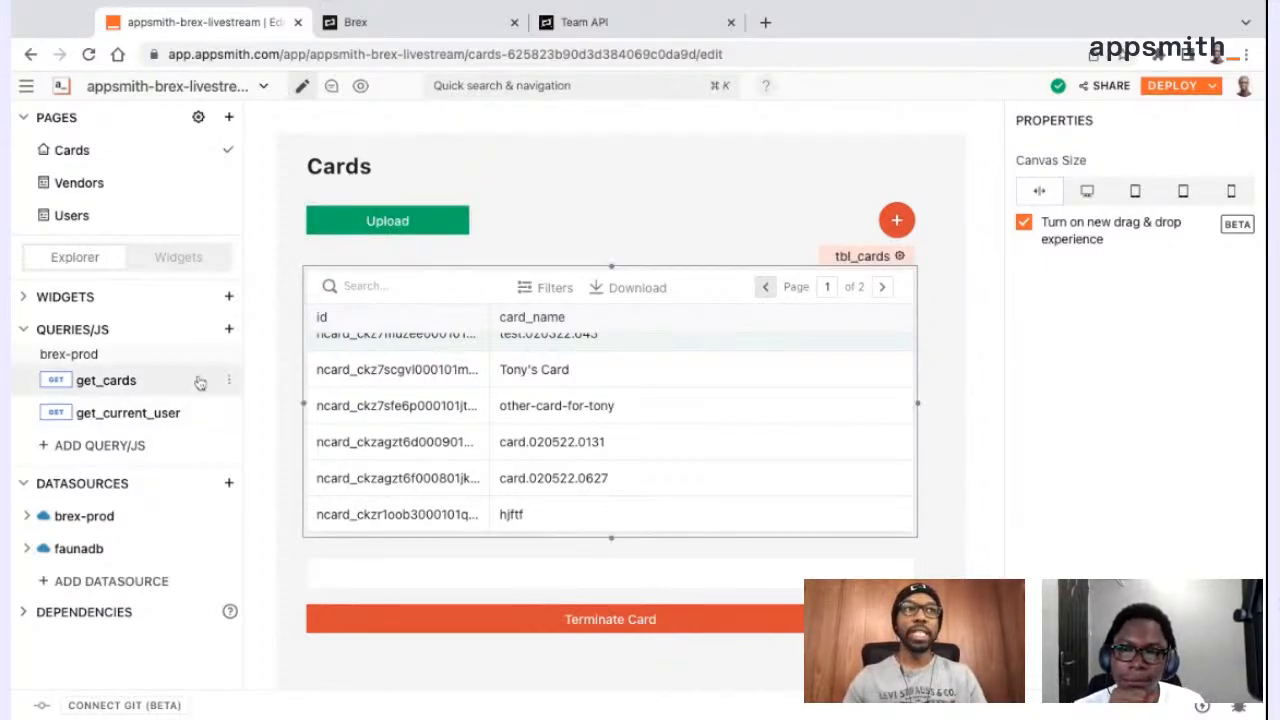
Create a new brex-prod query named create_card and set its request method to POST
click(230, 332)
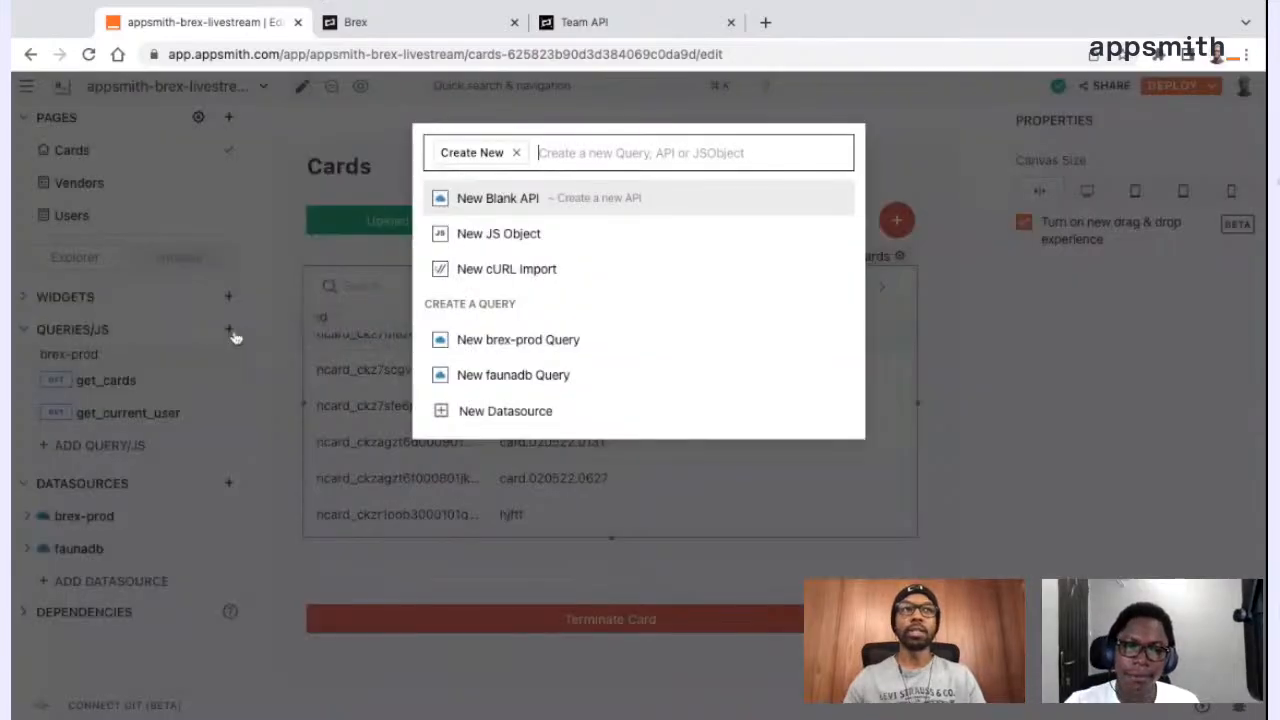
click(520, 342)
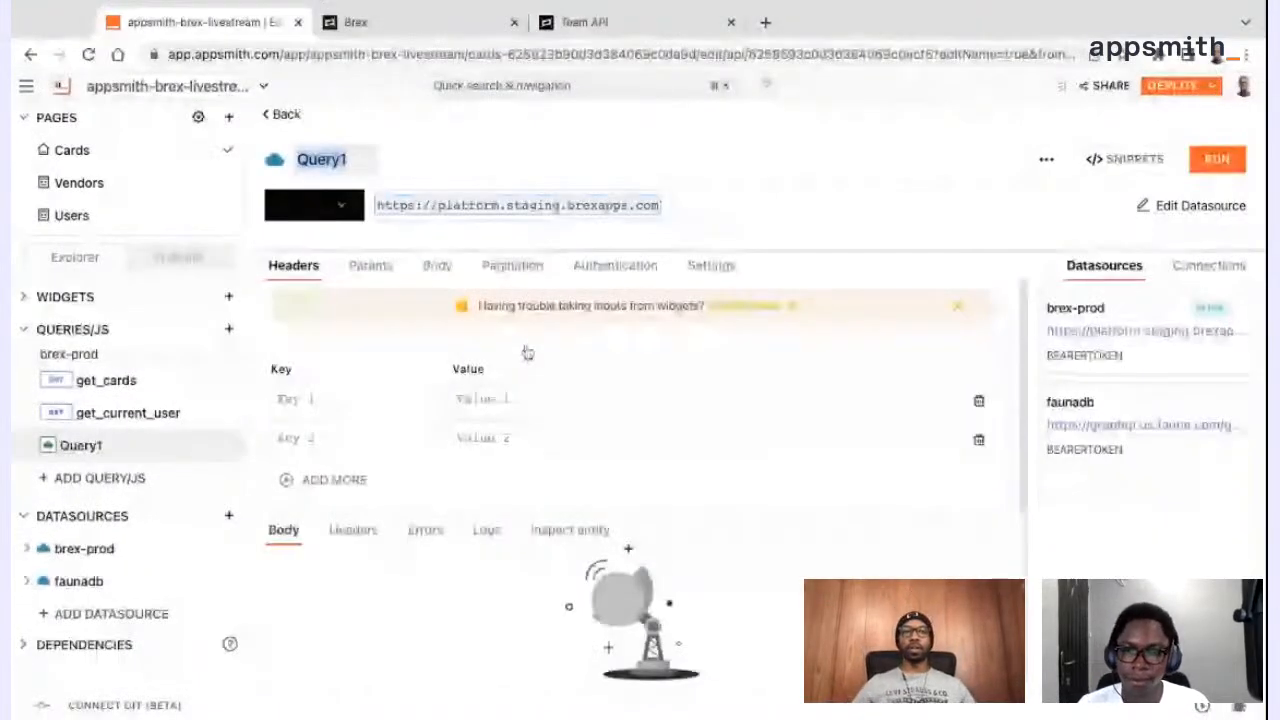
text(crea)
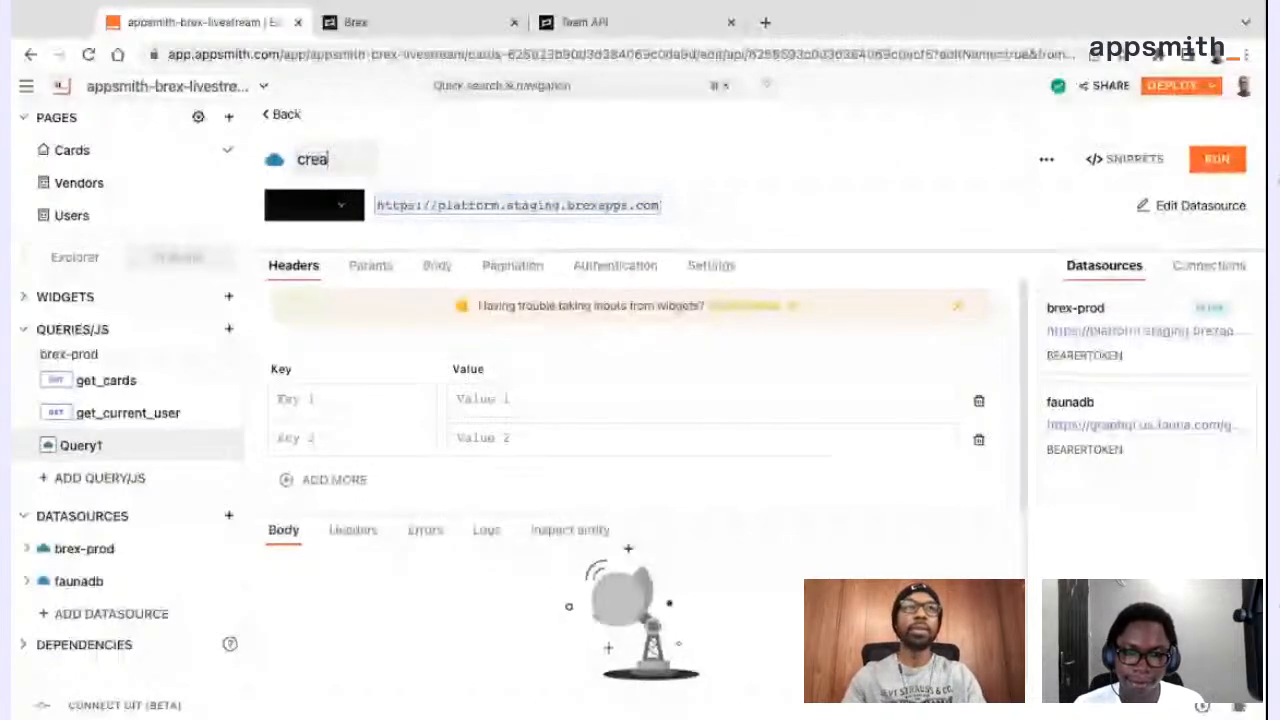
text(te_card)
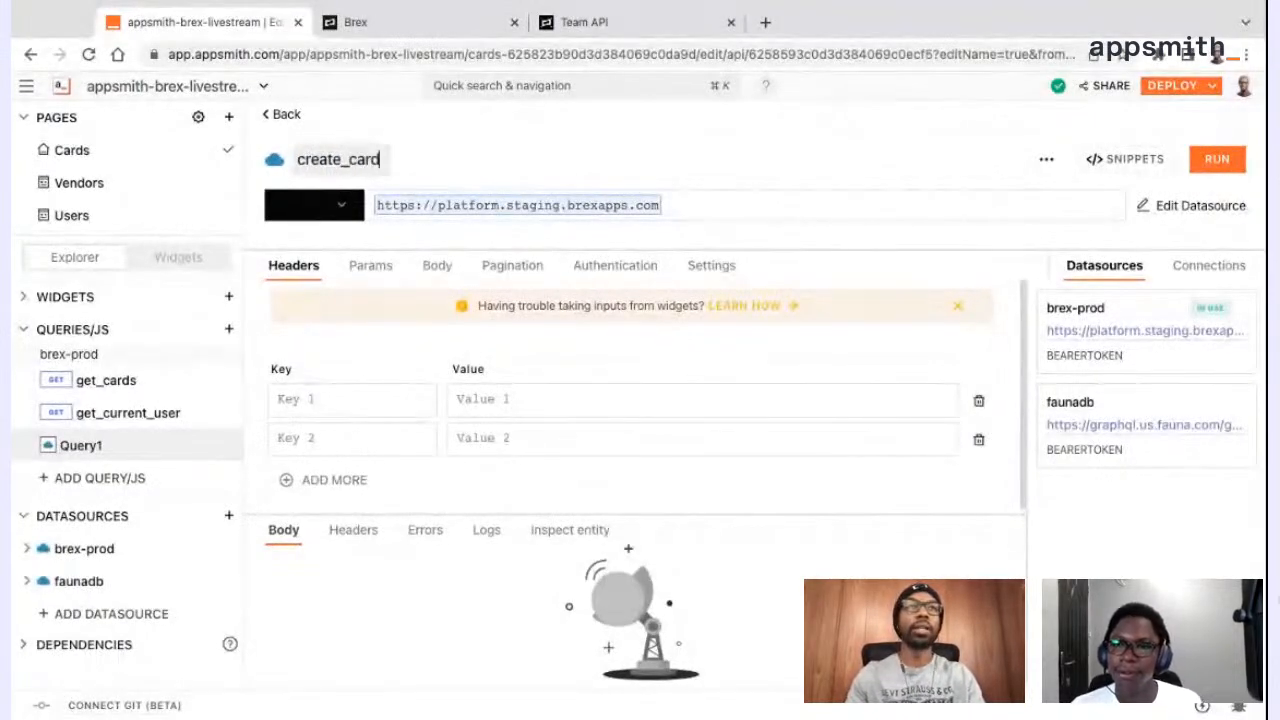
key(Return)
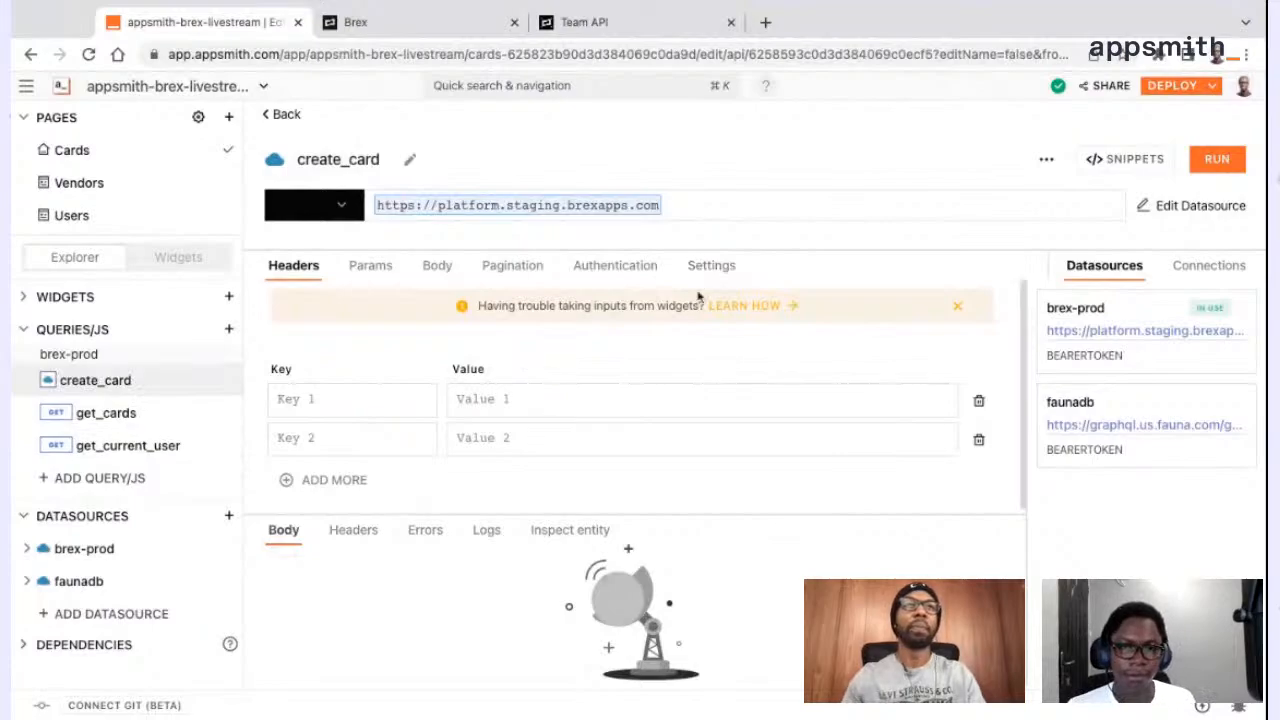
click(341, 206)
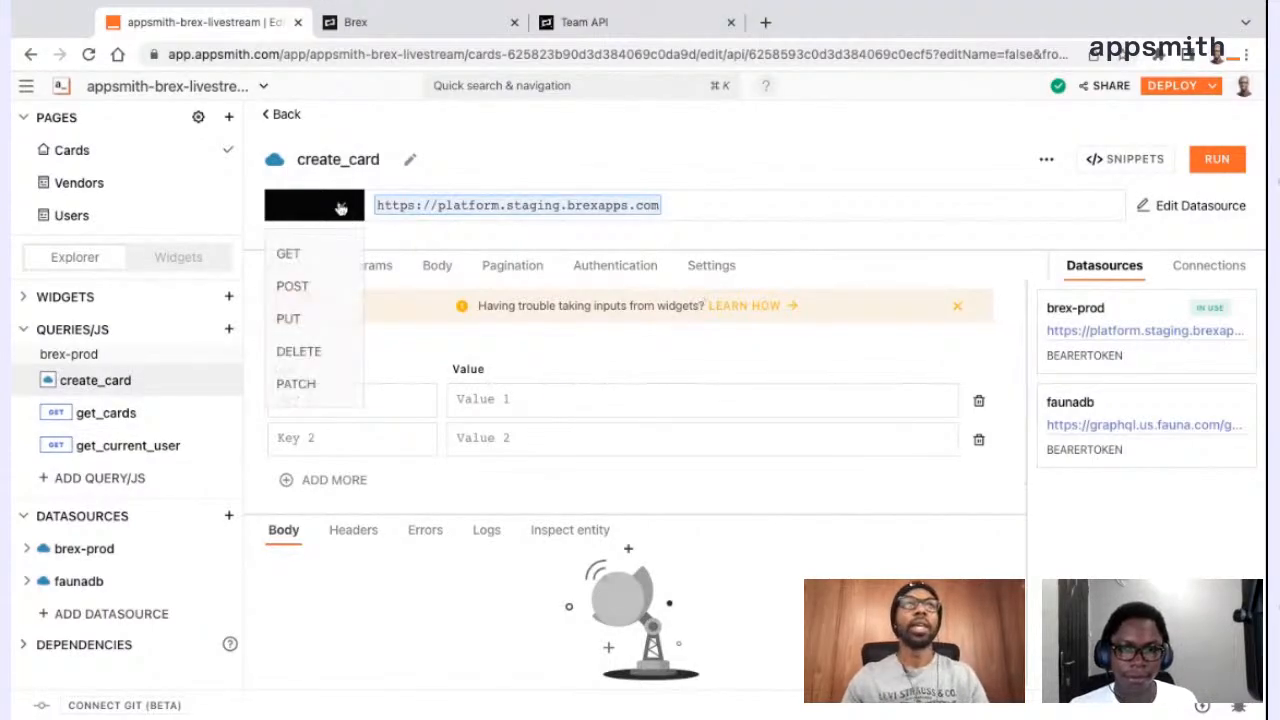
click(334, 285)
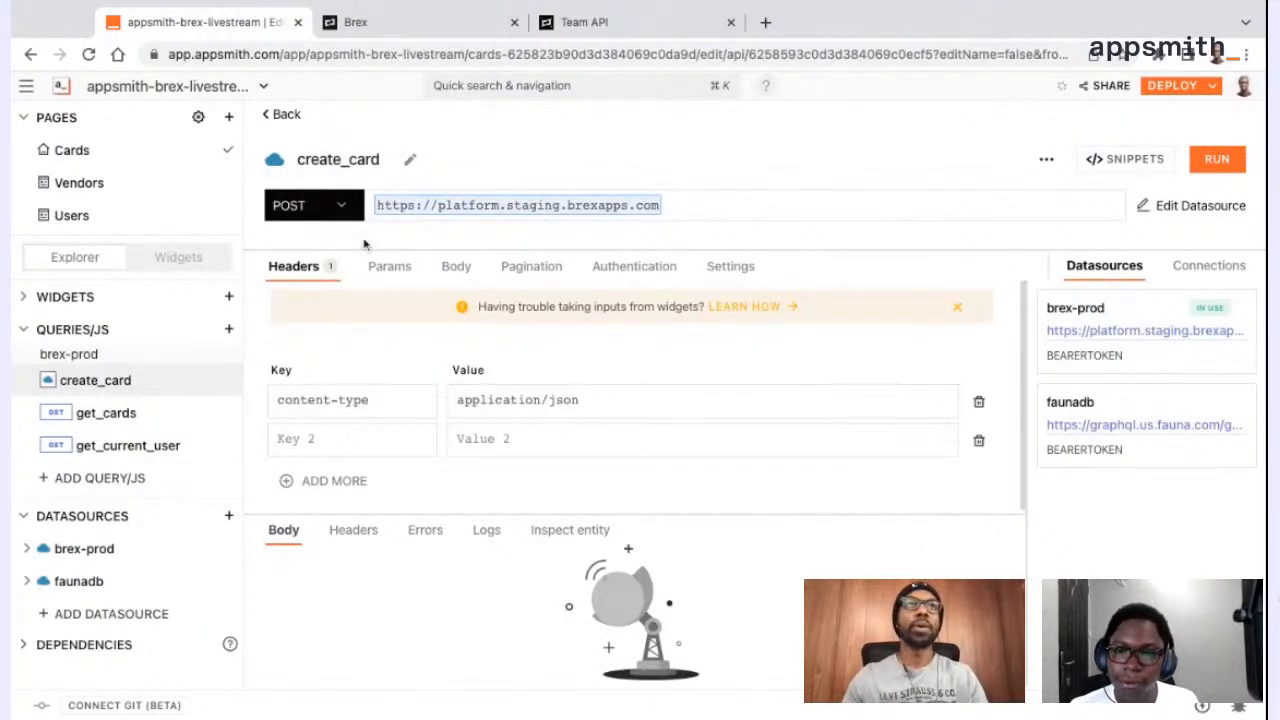
Switch to the Brex Team API docs, open the Create card reference and copy its /v2/cards endpoint path
click(600, 22)
click(136, 446)
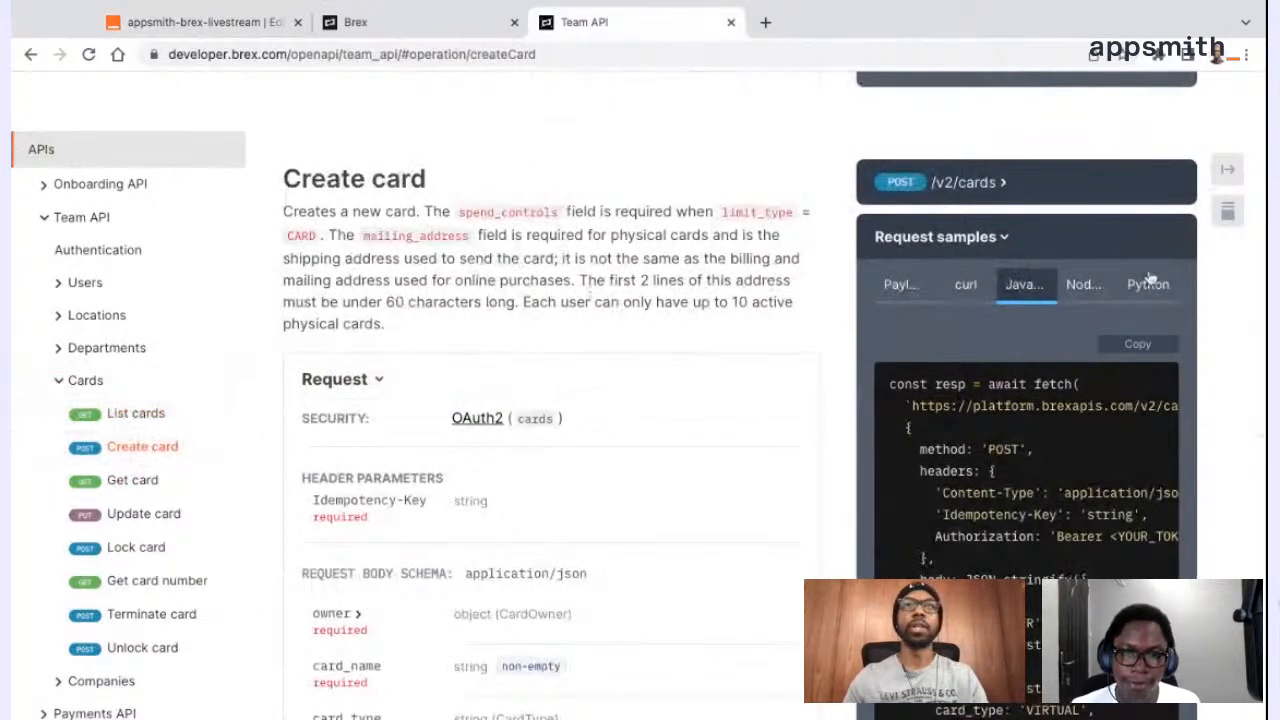
drag(932, 182, 998, 182)
key(ctrl+c)
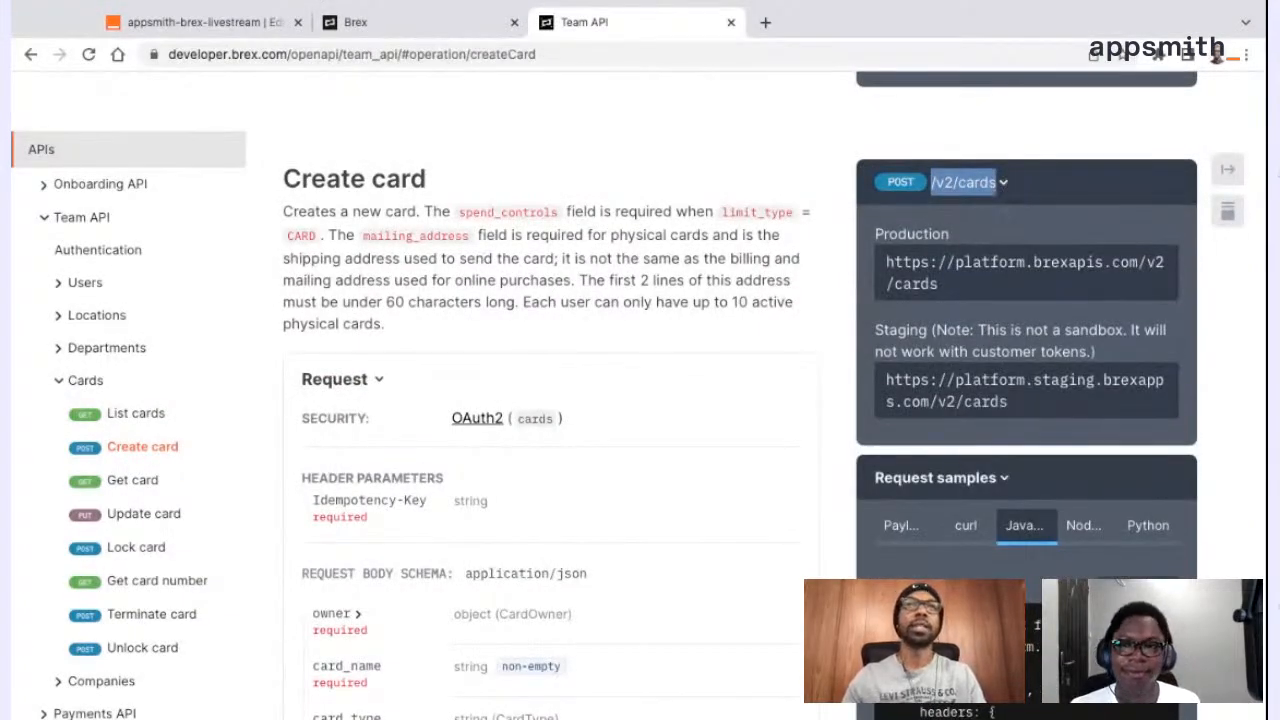
click(749, 259)
scroll(749, 259, down, 1)
scroll(749, 259, up, 1)
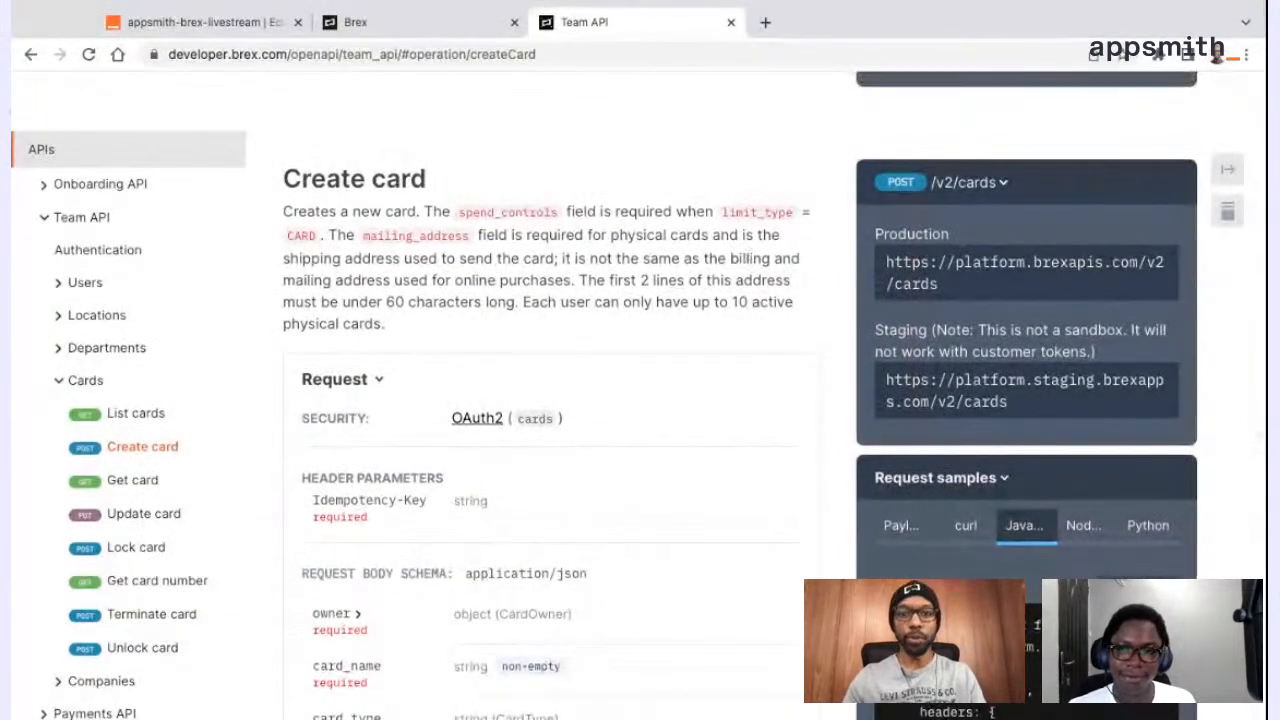
Return to the create_card query in Appsmith, append /v2/cards to its URL, and view its request body and header settings
click(250, 30)
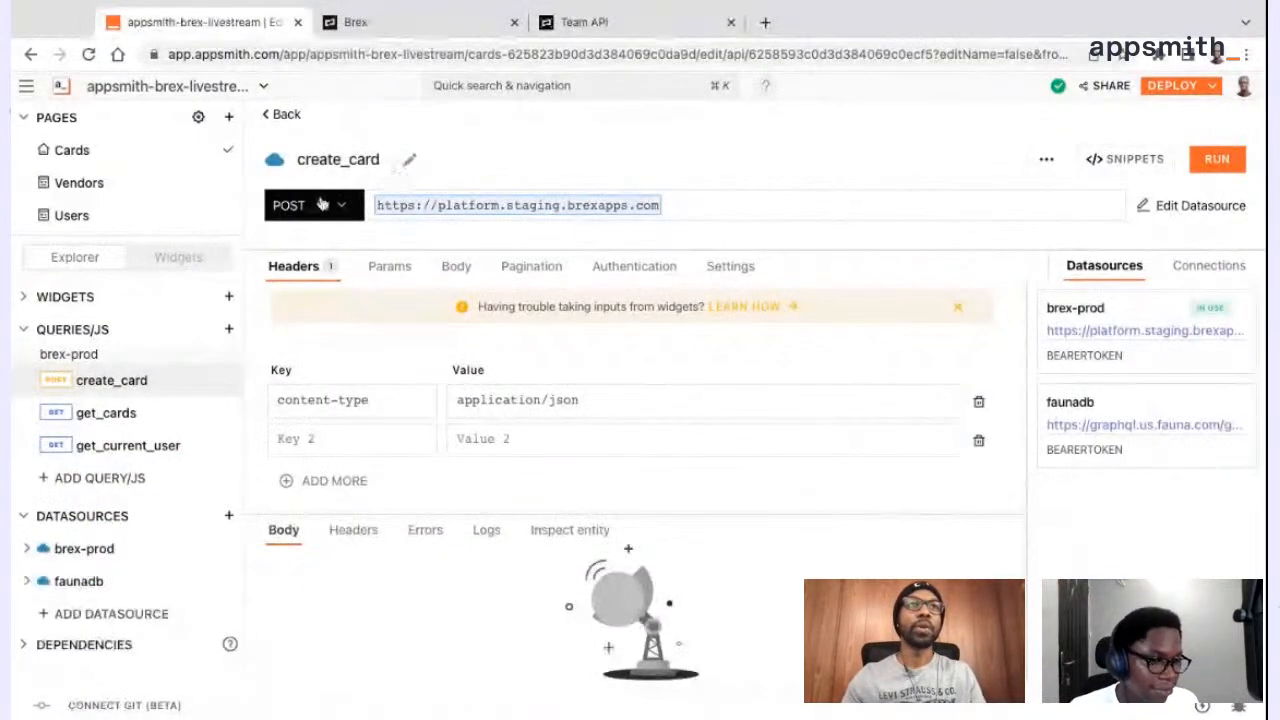
click(712, 205)
key(ctrl+v)
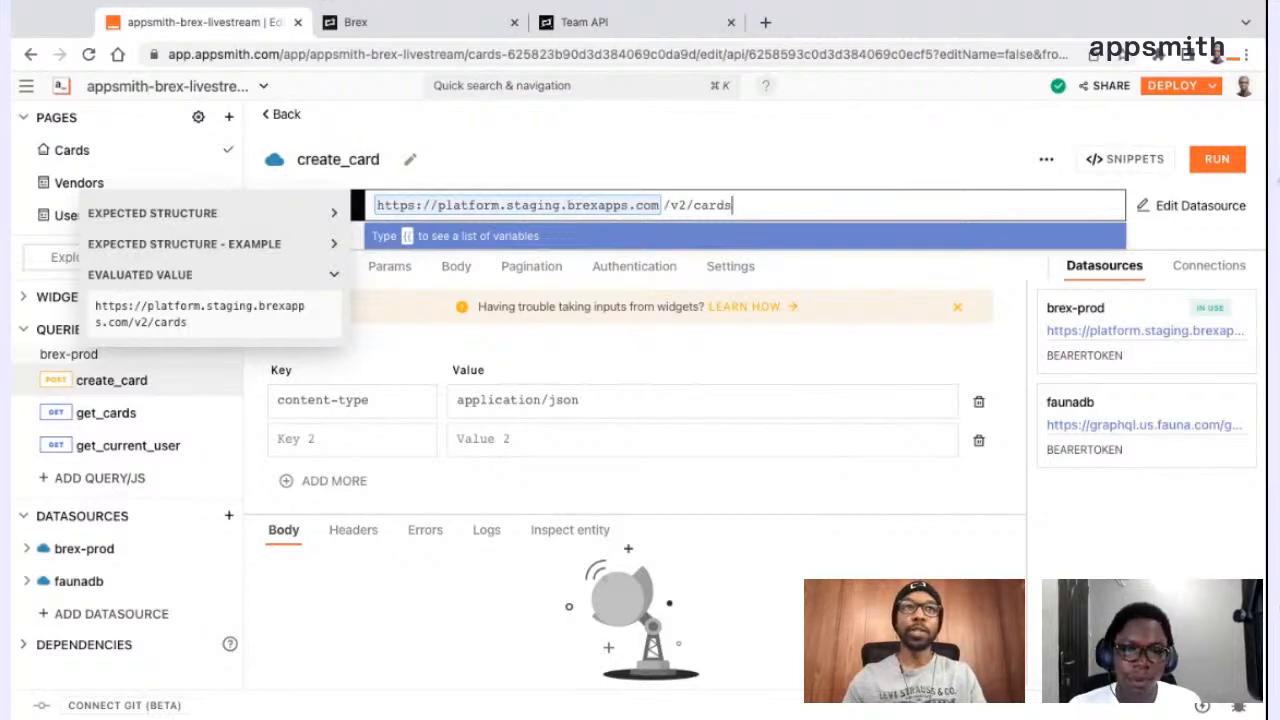
click(457, 266)
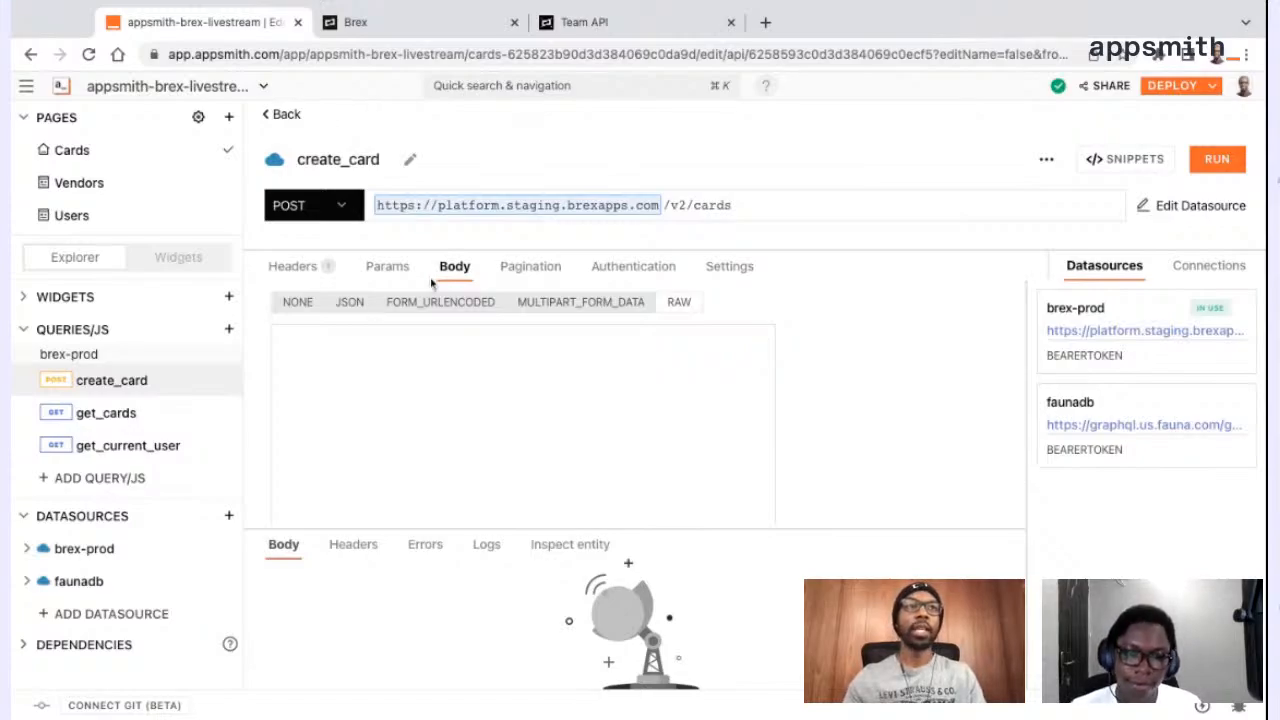
click(308, 268)
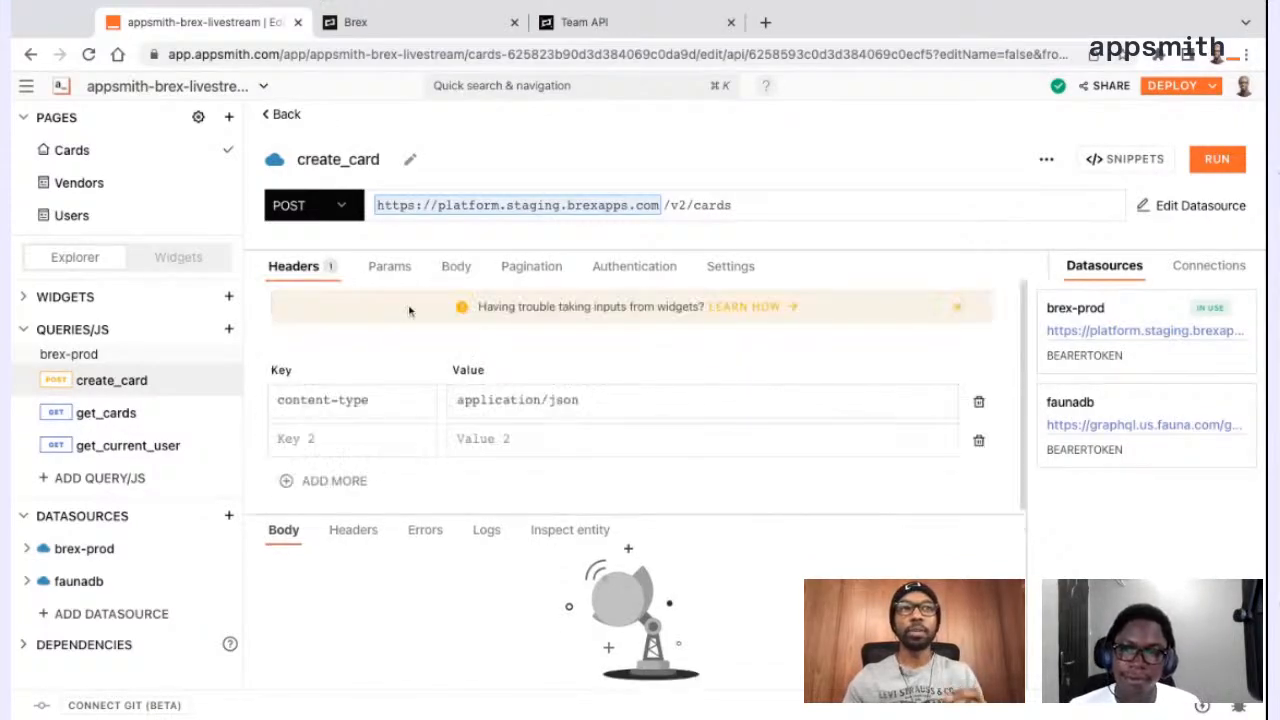
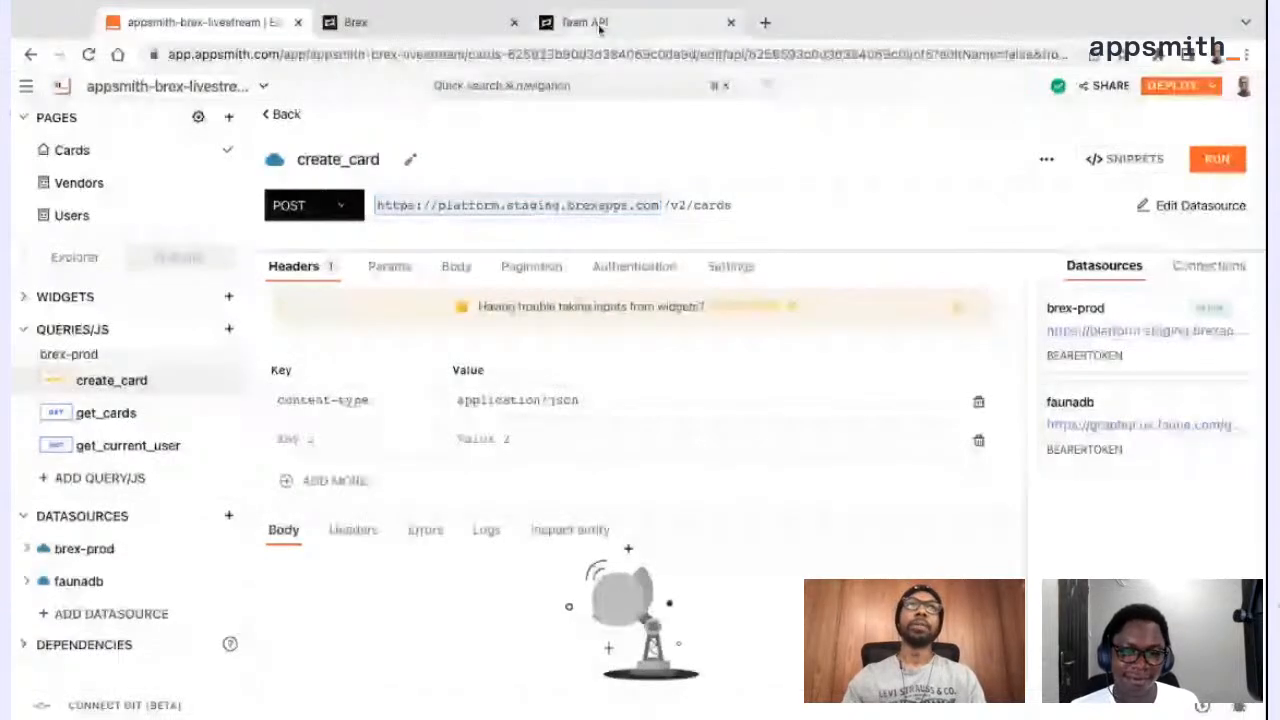
Switch to the Brex developer docs, open the Idempotency guide and copy the Idempotency-Key header name
click(600, 24)
scroll(168, 325, up, 5)
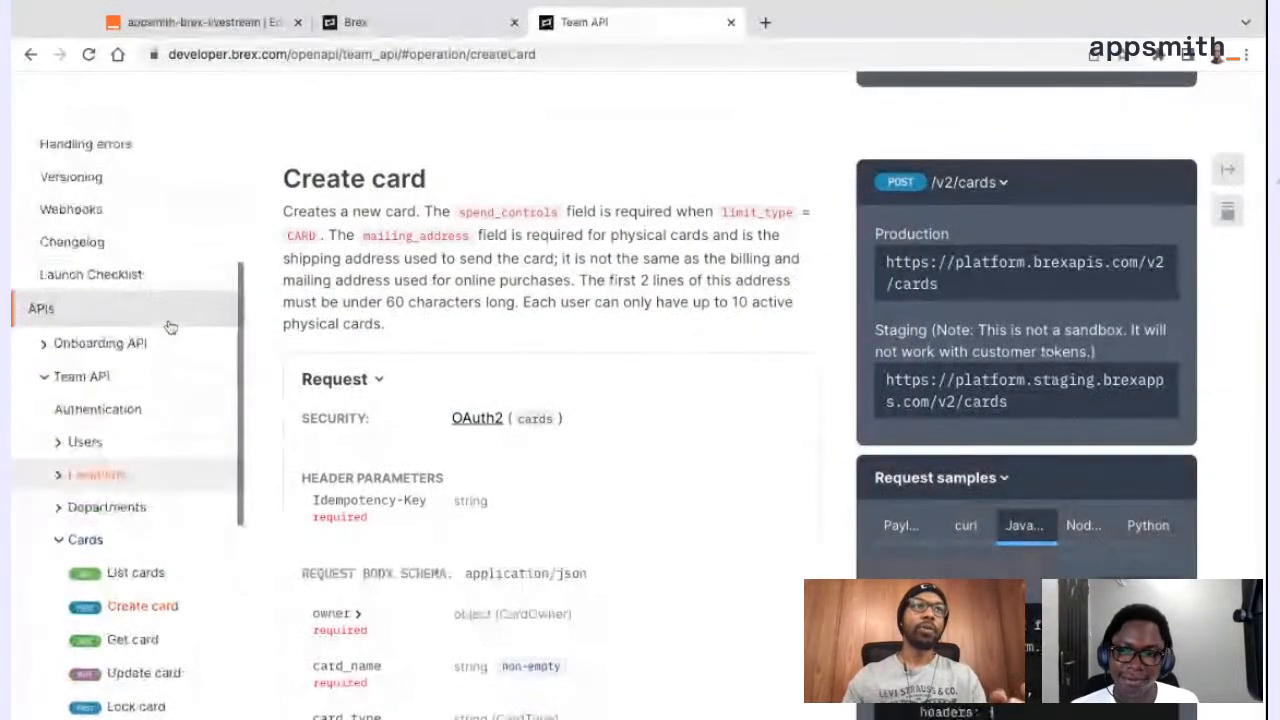
scroll(170, 327, up, 1)
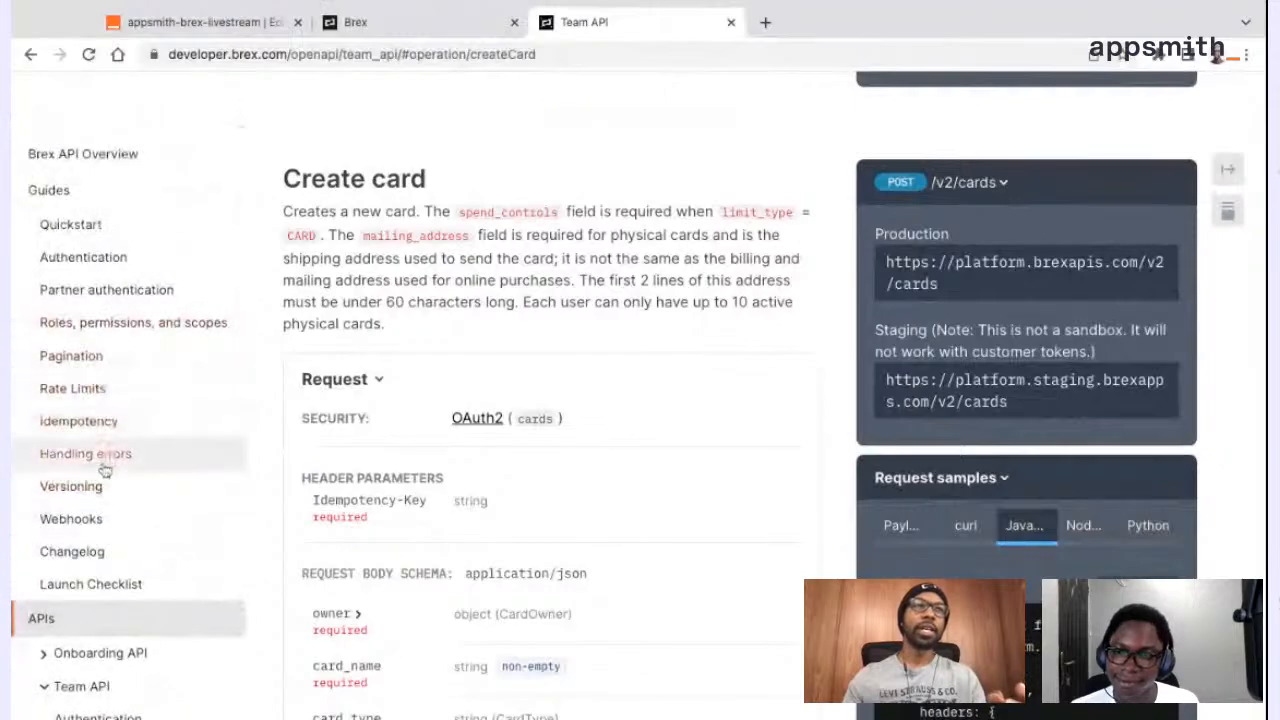
click(114, 427)
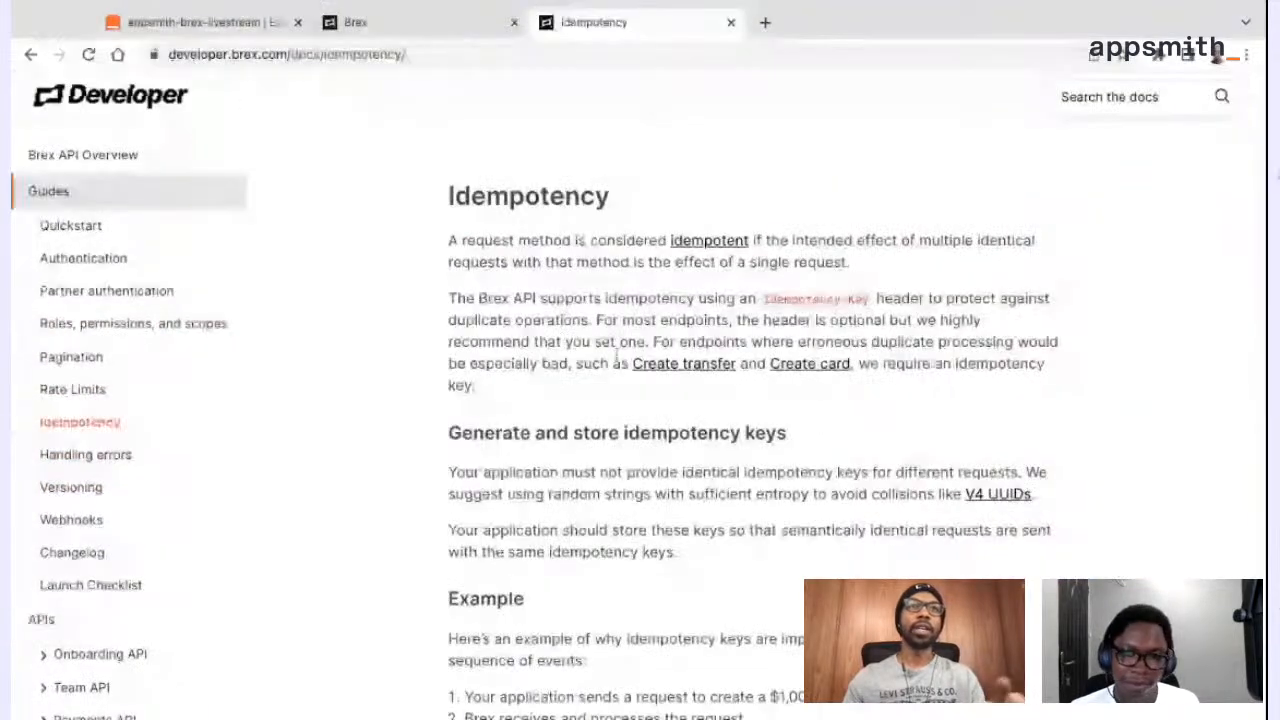
scroll(683, 396, down, 2)
scroll(683, 396, up, 2)
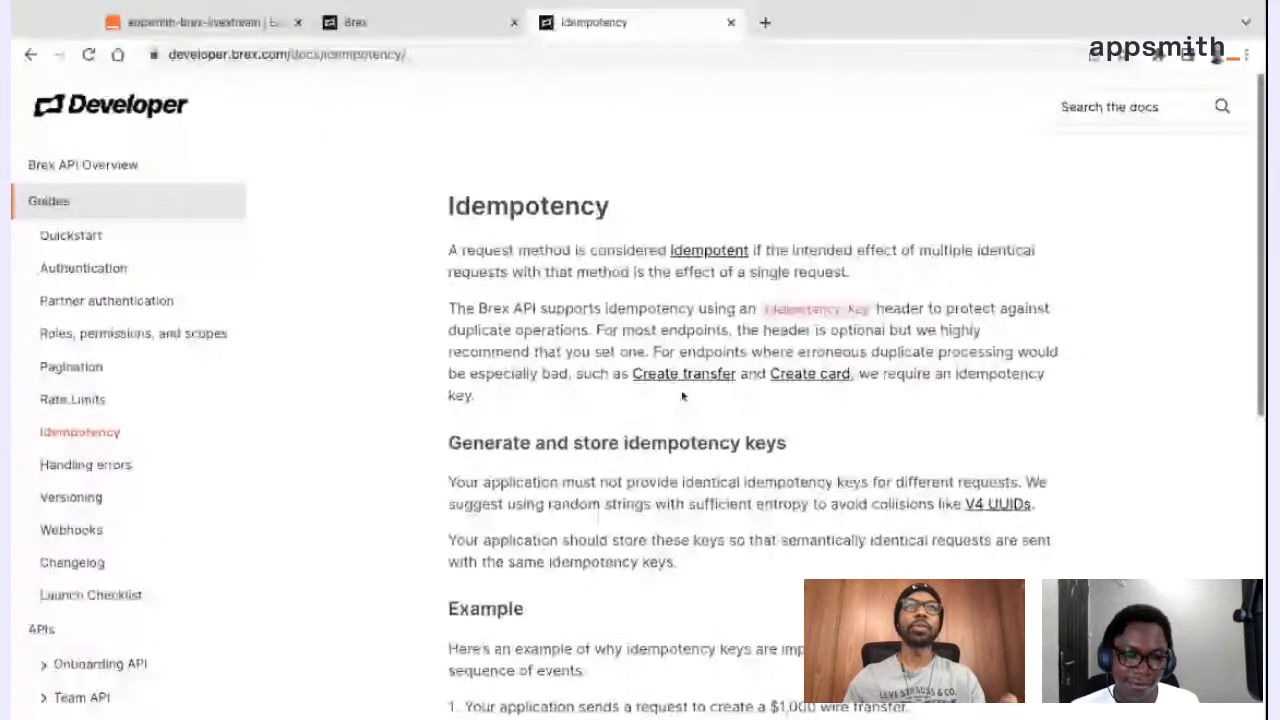
drag(871, 300, 762, 300)
key(super+c)
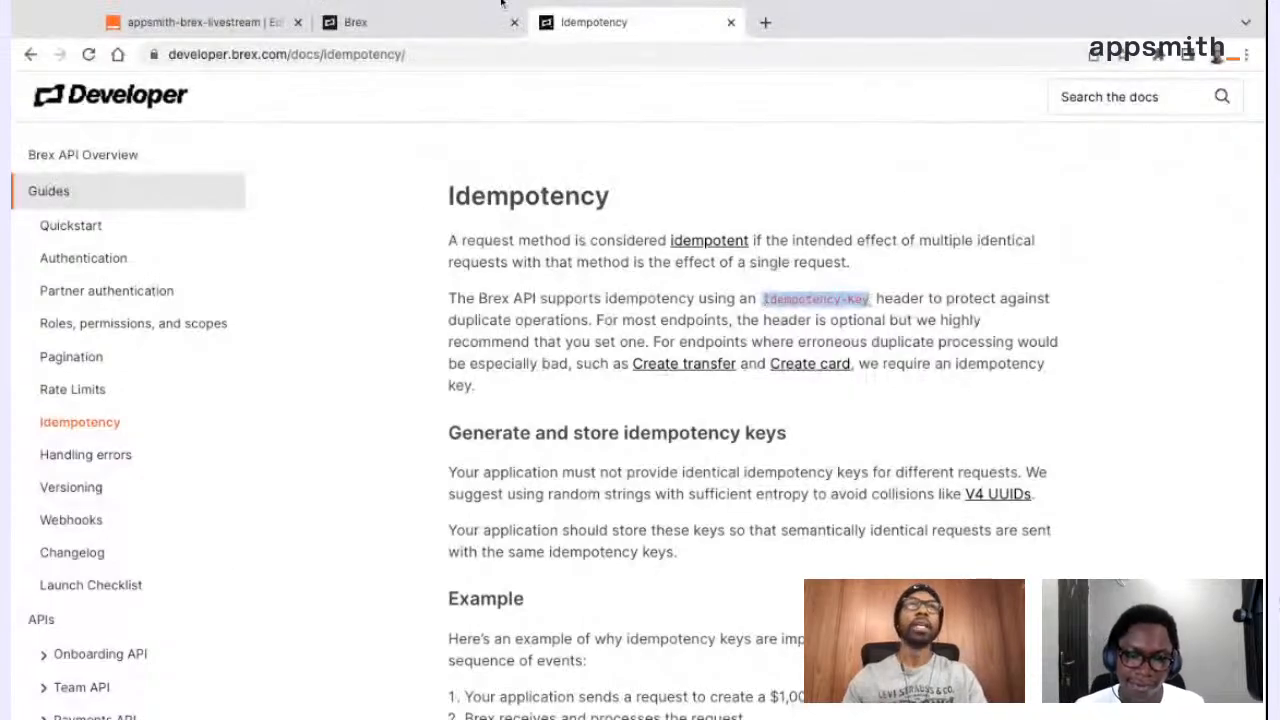
Return to the create_card query in Appsmith and add a second header with the key Idempotency-Key
click(245, 34)
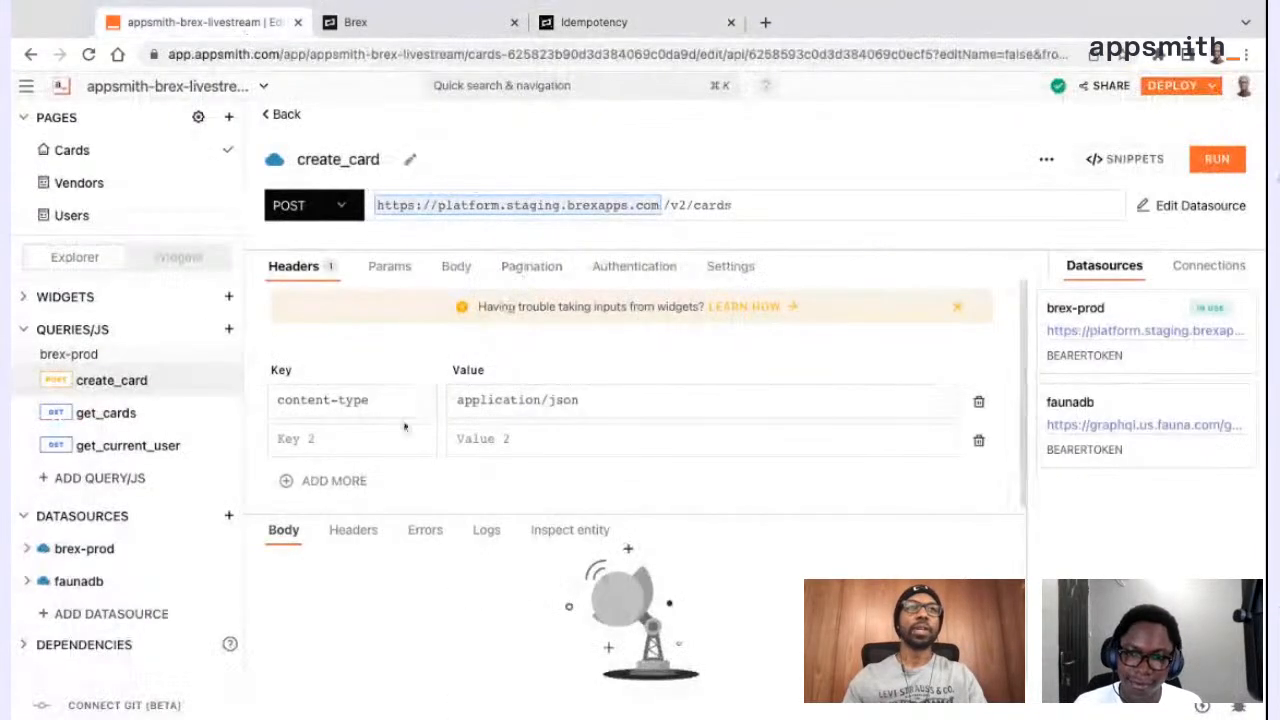
click(386, 428)
key(super+v)
click(651, 368)
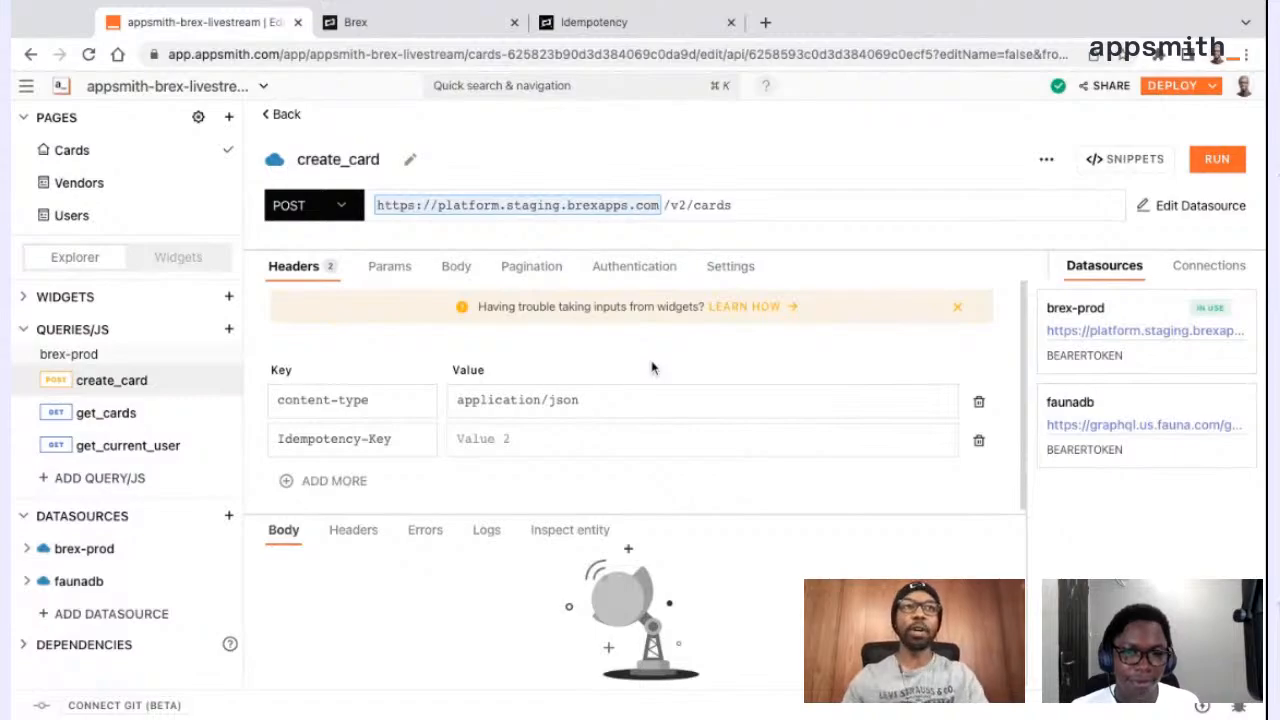
Set the Idempotency-Key header value to {{Date.now().toString().concat(_.random(1000))}}
click(525, 439)
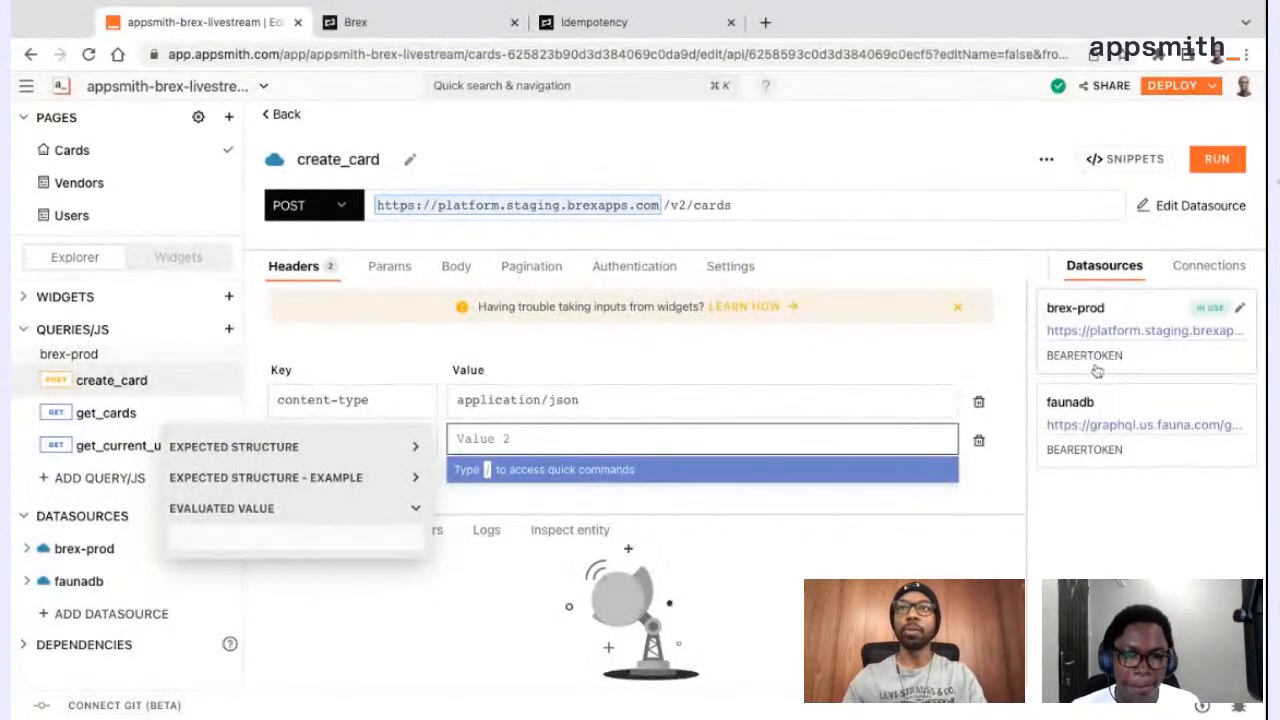
key(super+Tab)
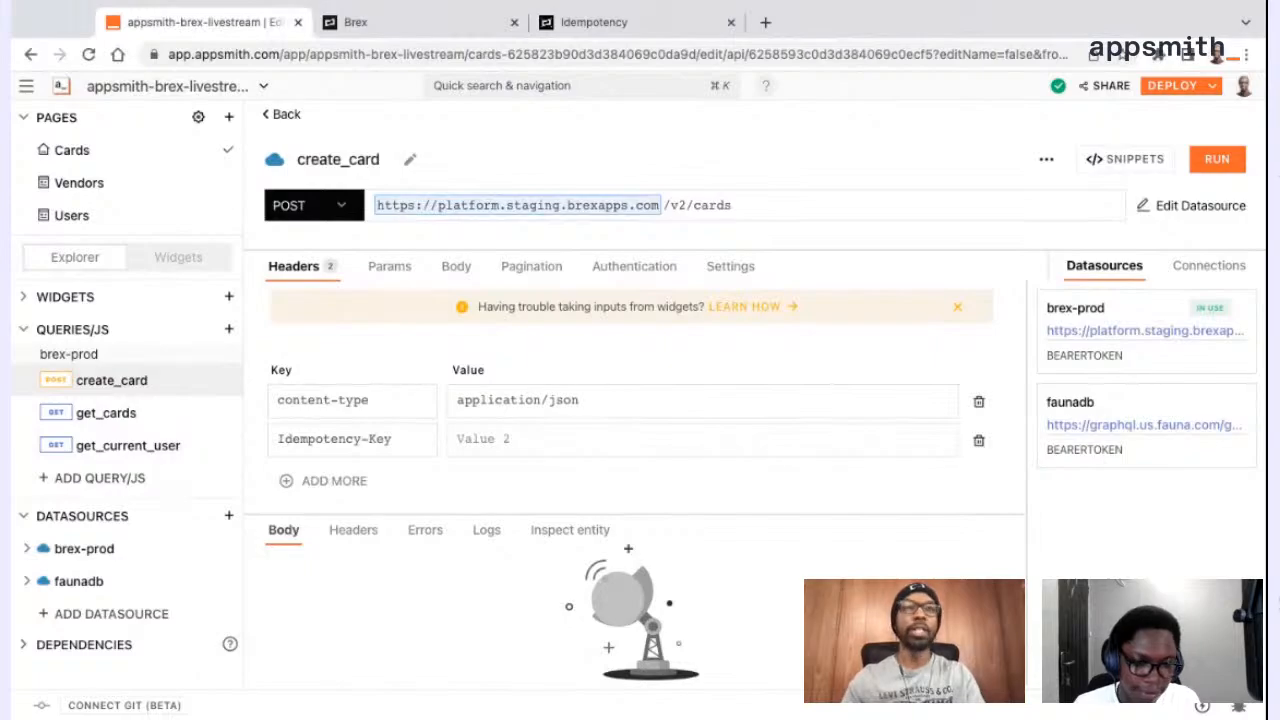
click(640, 440)
text({{Date.now().toString().concat(_.random(1000))}})
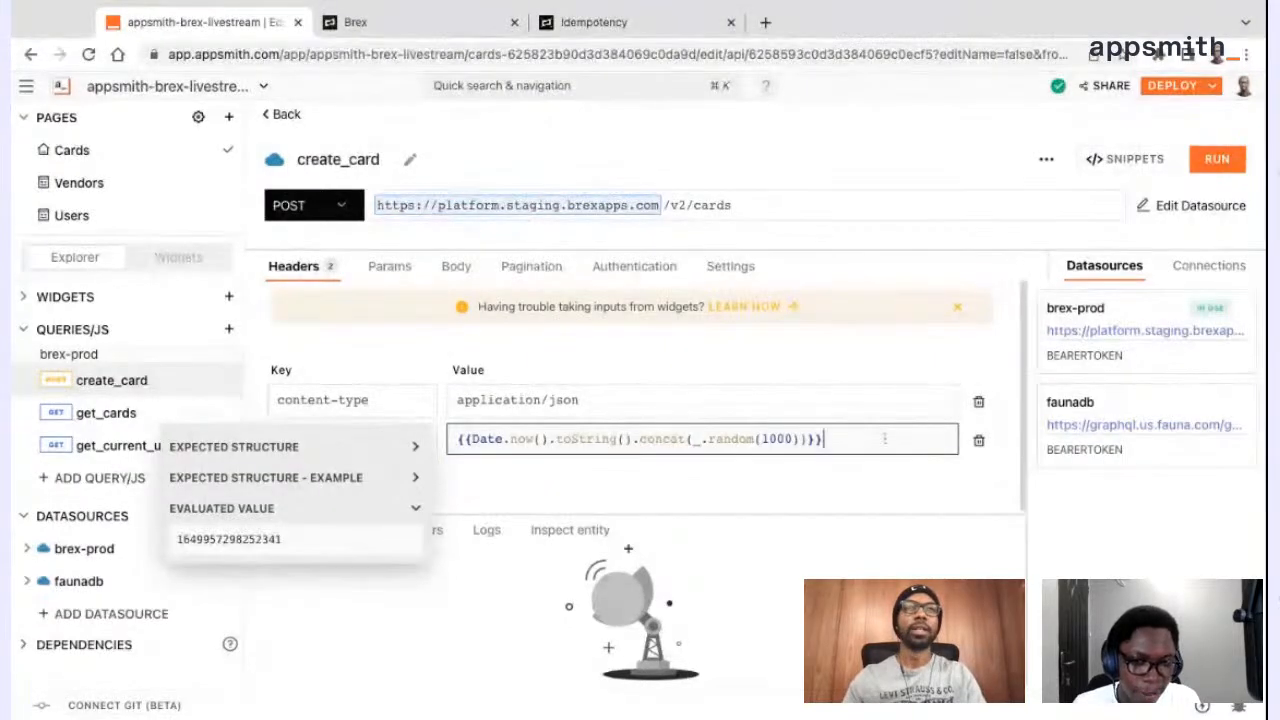
click(663, 366)
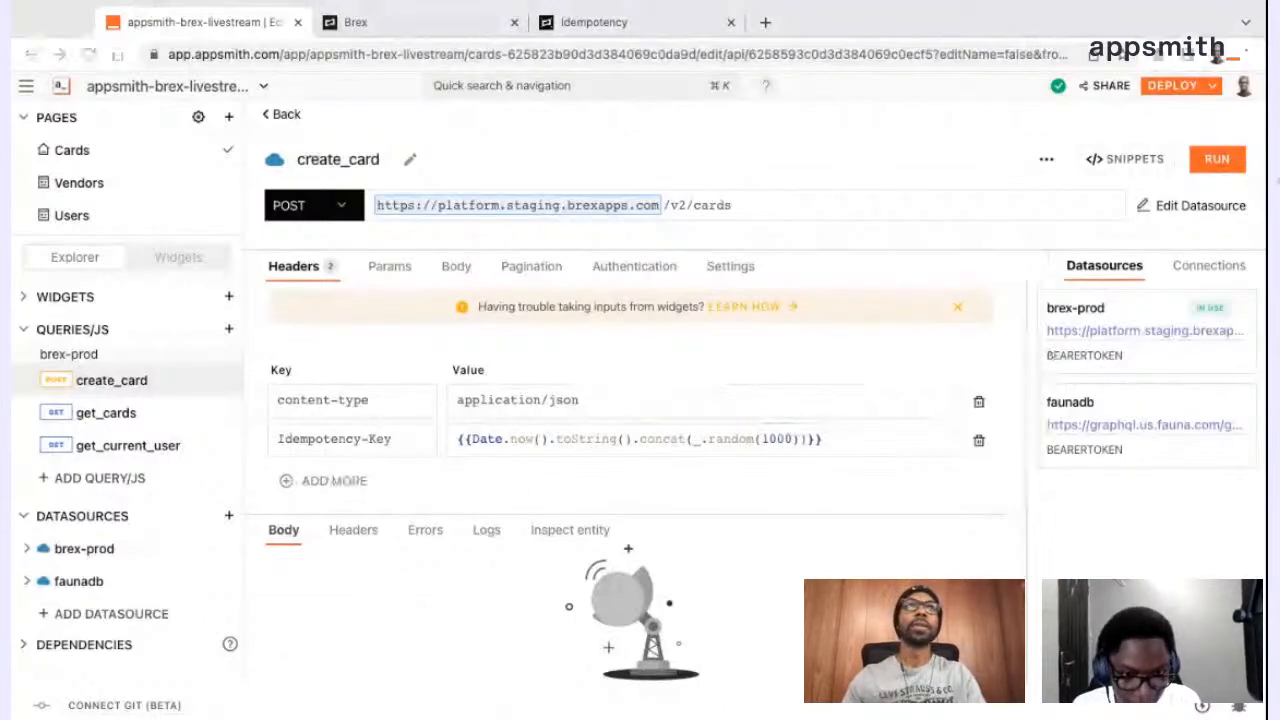
Review the example and other notes in the Brex Idempotency guide, and return to the create_card query
click(594, 22)
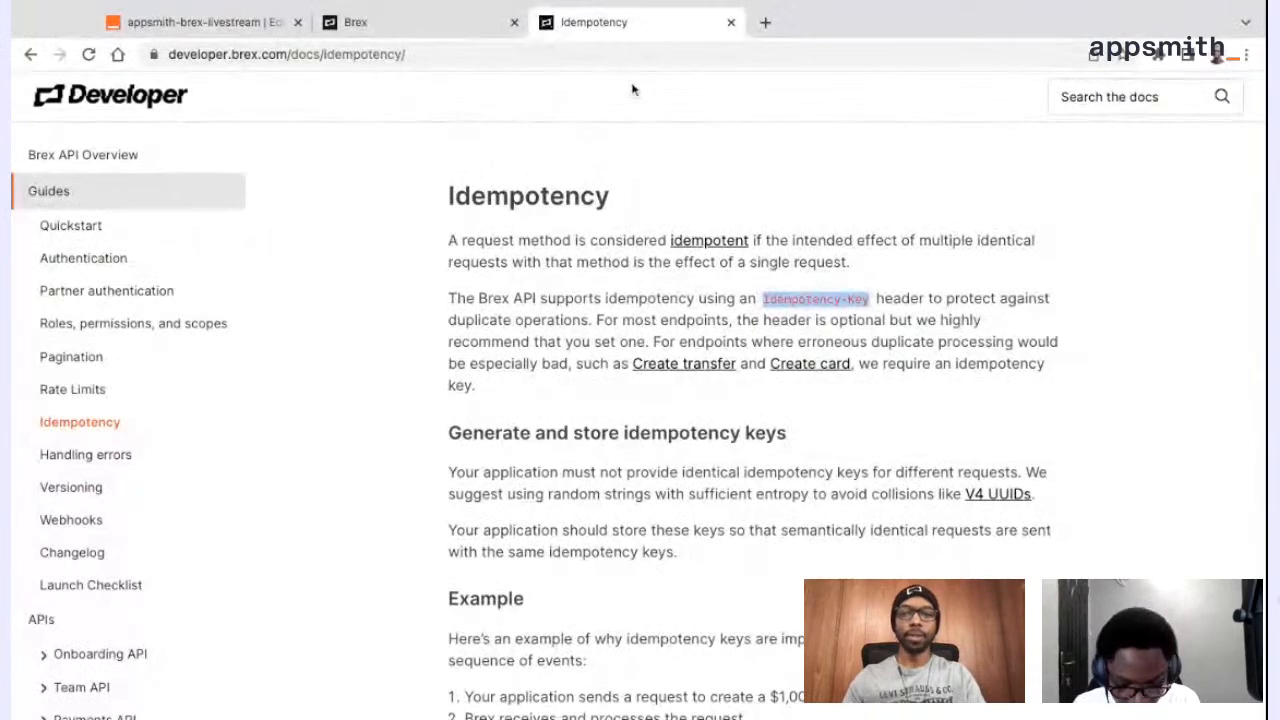
click(625, 54)
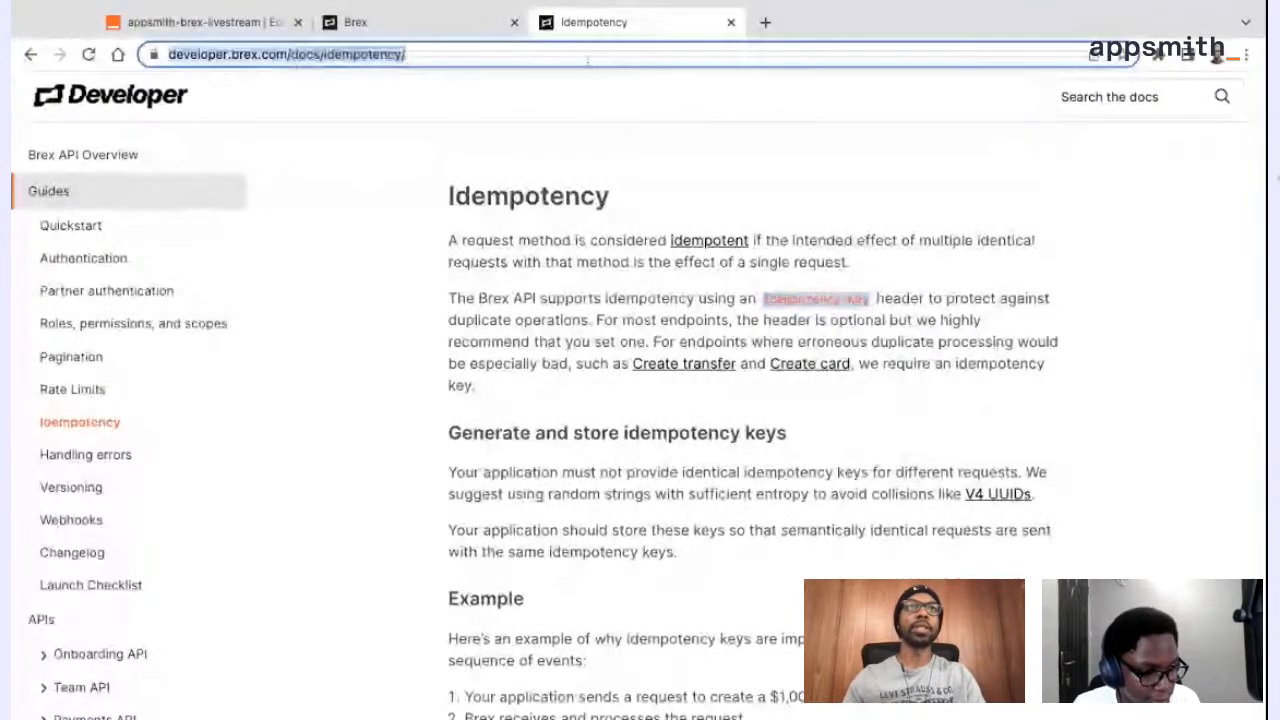
scroll(693, 410, down, 1)
scroll(693, 410, down, 3)
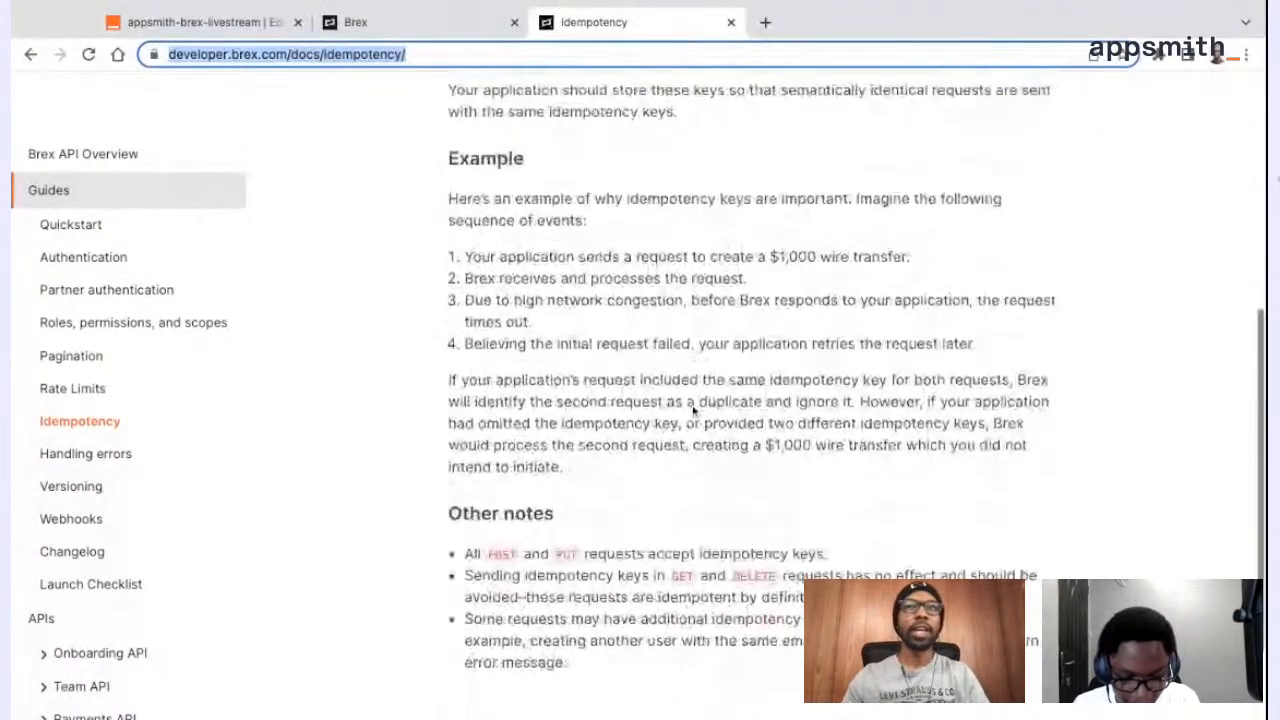
scroll(693, 410, up, 3)
scroll(693, 410, up, 2)
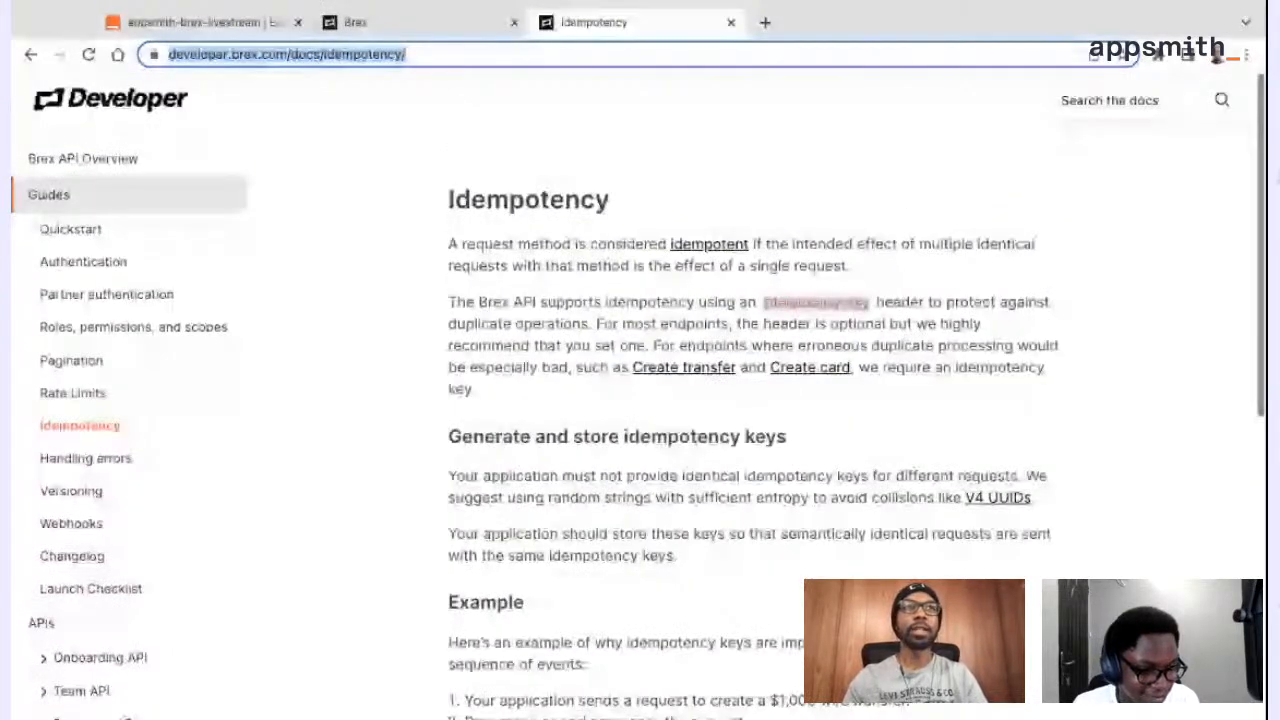
click(268, 30)
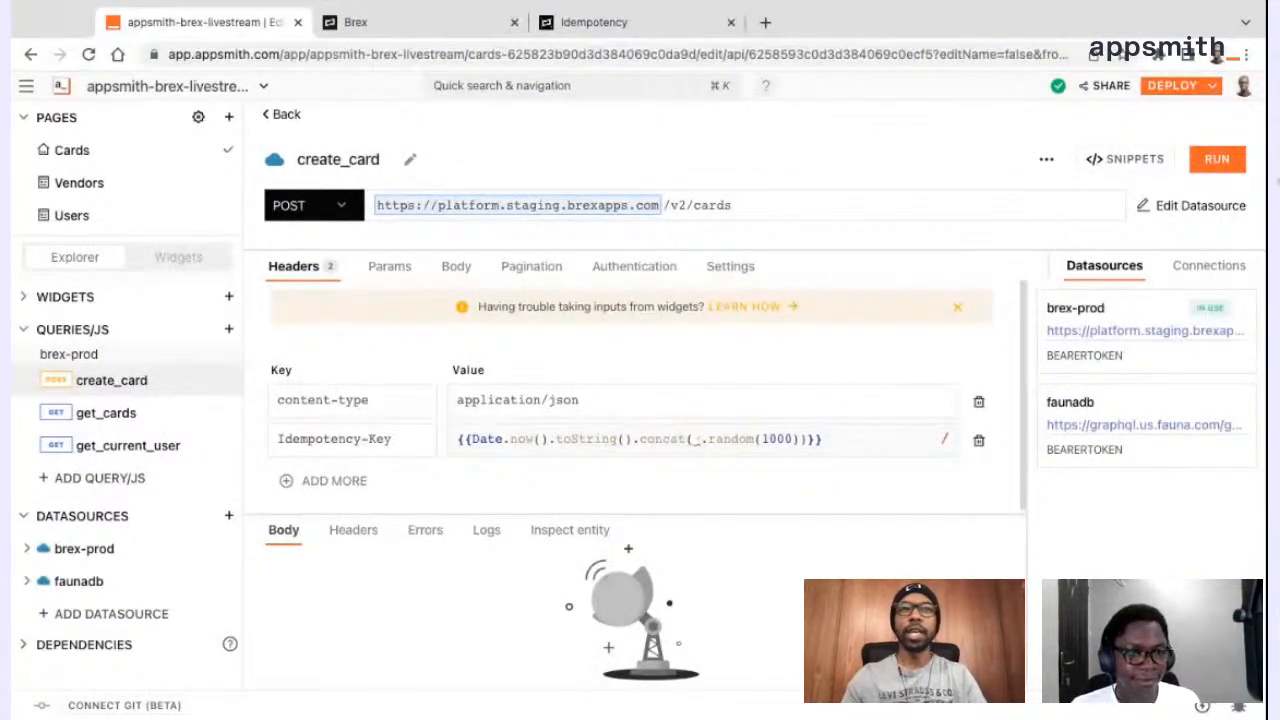
Browse the functions suggested for the underscore object in the Idempotency-Key value and remove the extra dot
click(699, 439)
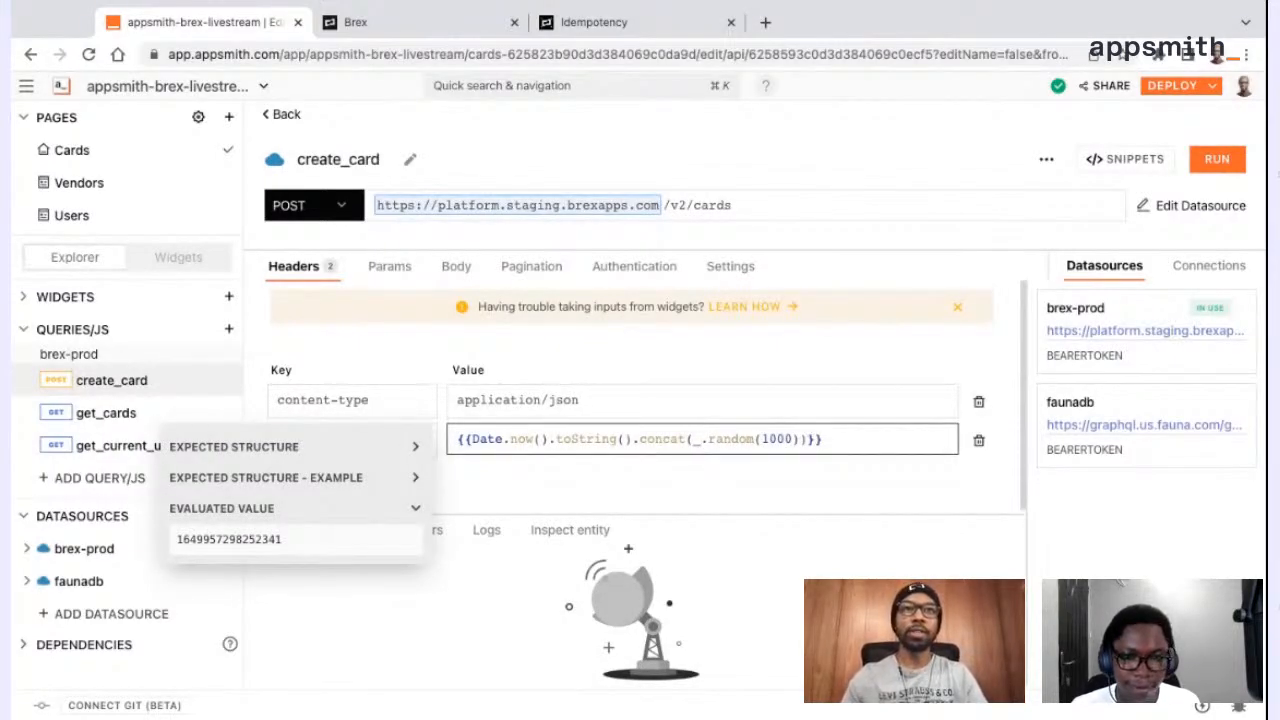
text(.)
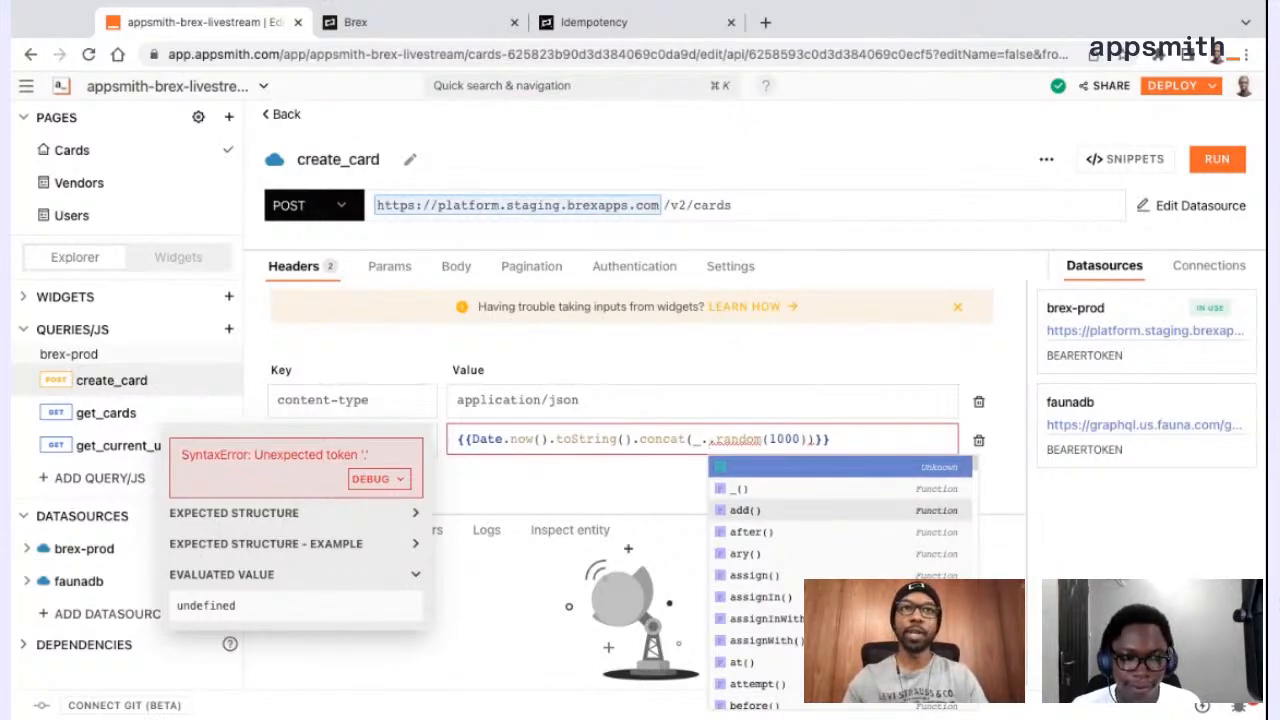
scroll(800, 589, down, 3)
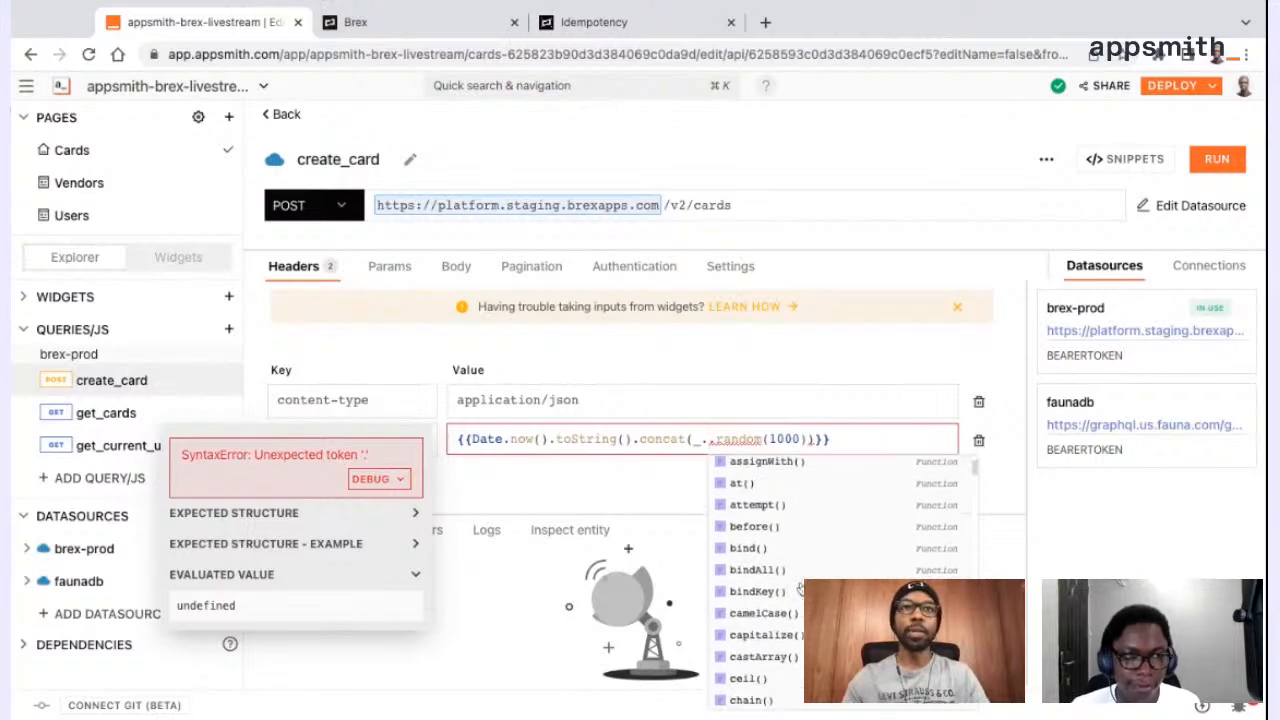
scroll(800, 589, down, 4)
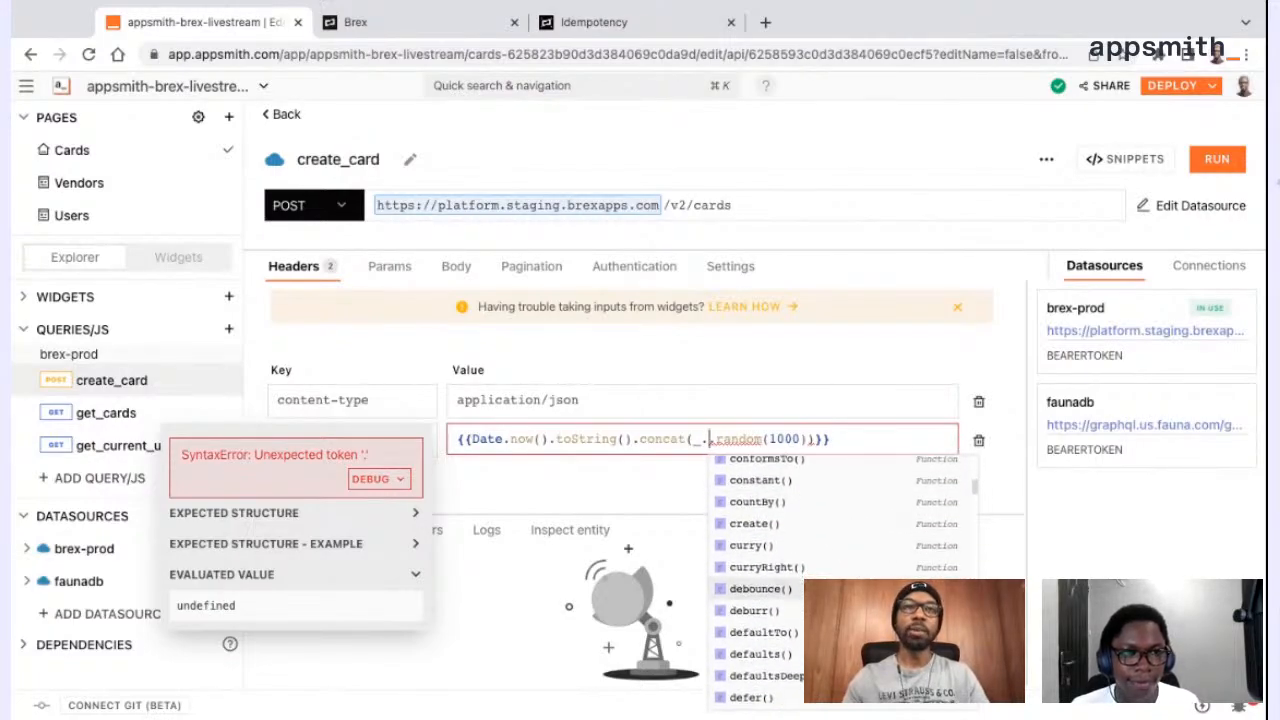
scroll(800, 589, up, 7)
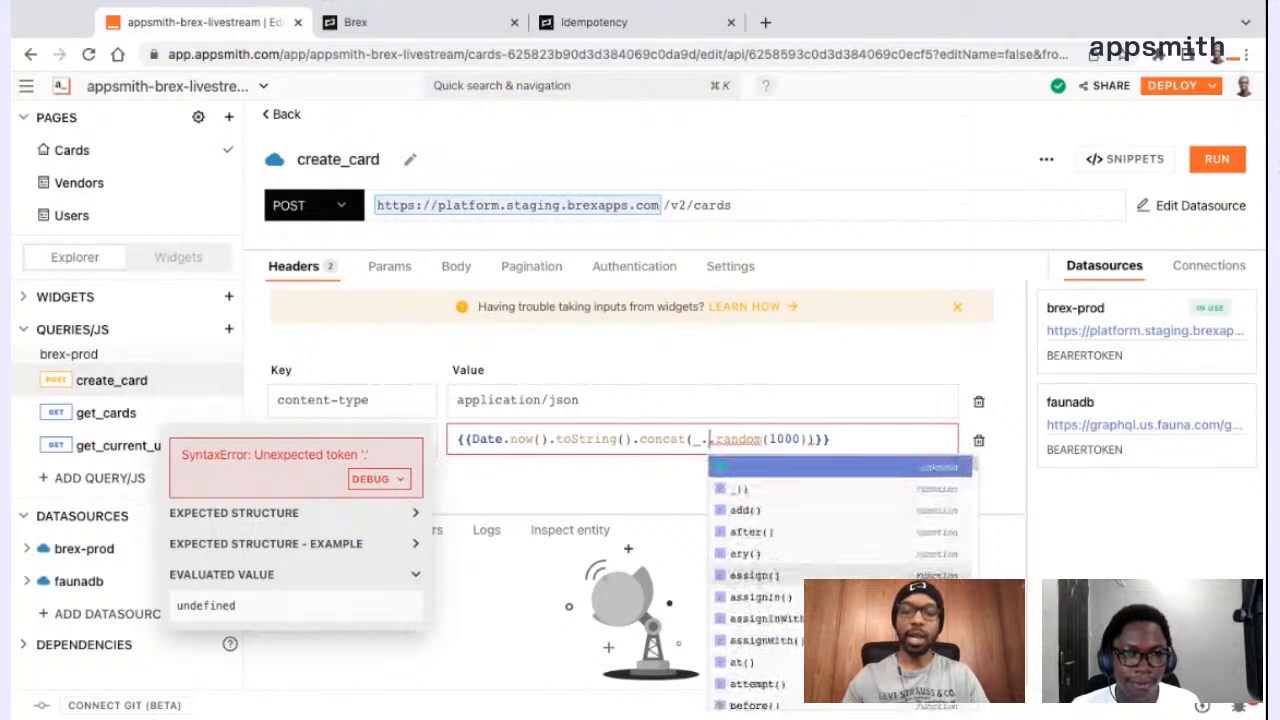
key(BackSpace)
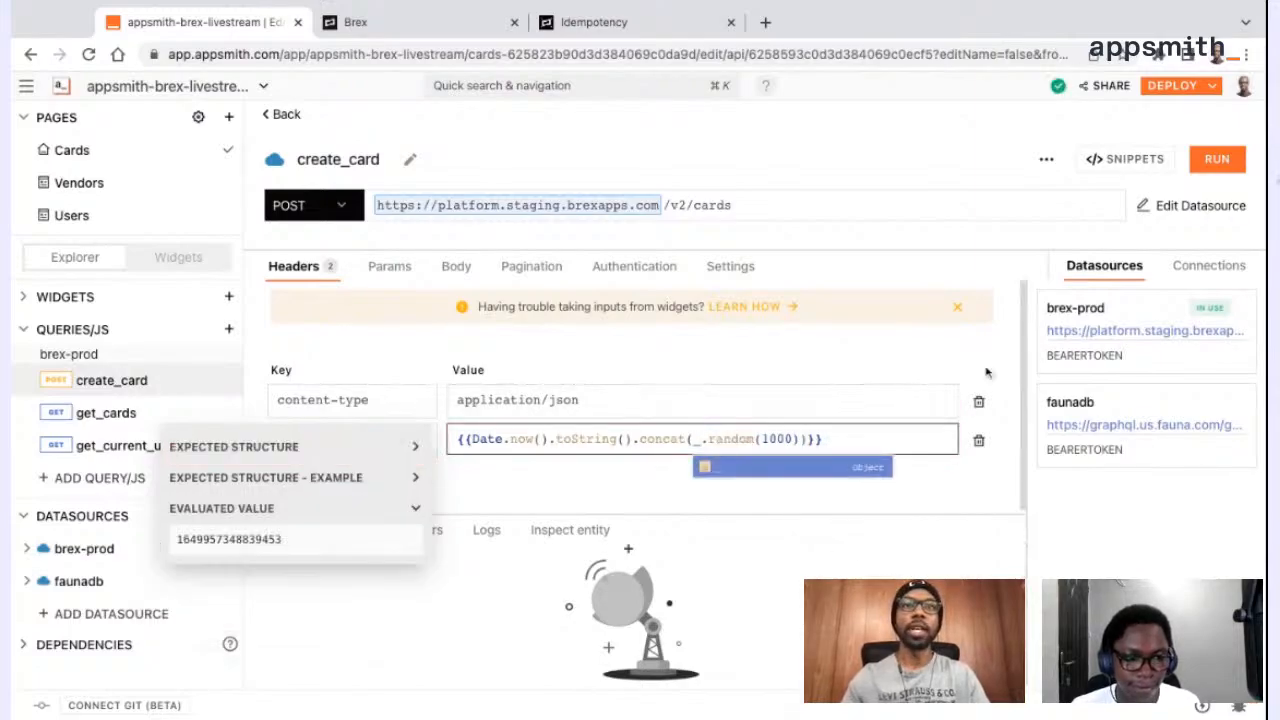
click(994, 353)
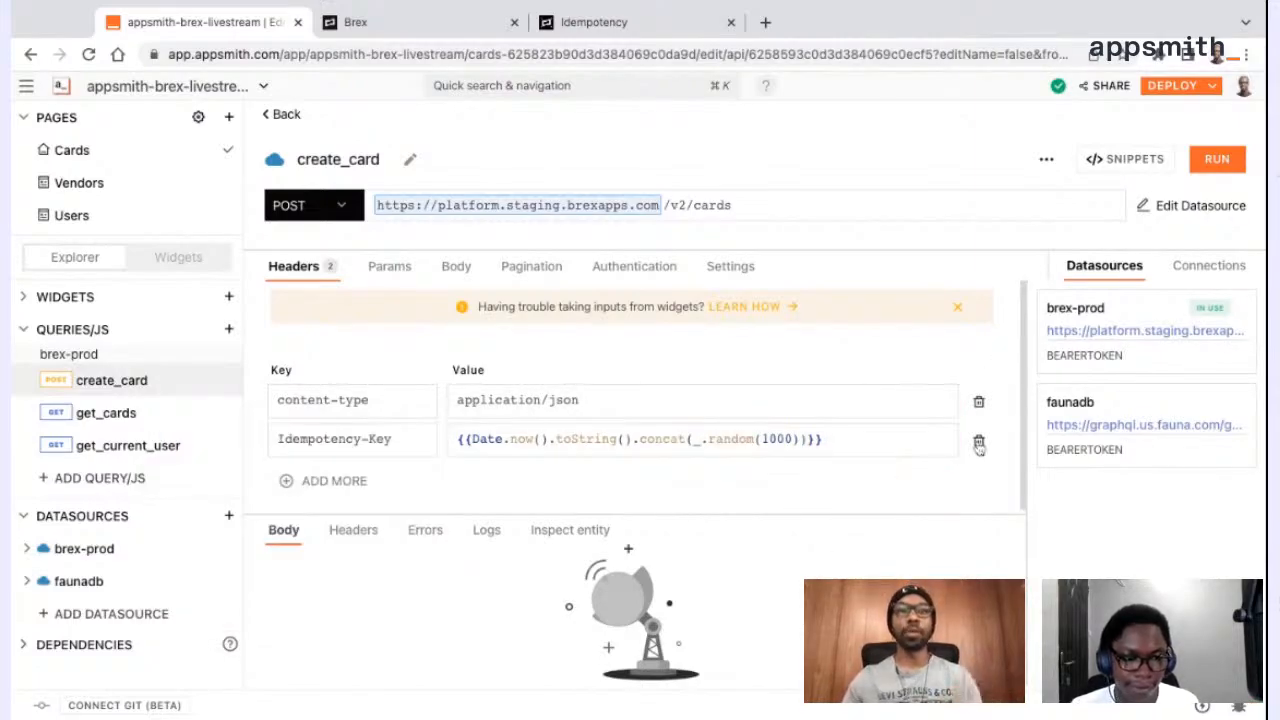
Check the Idempotency-Key and content-type header values and open the request body settings of create_card
click(878, 446)
click(734, 397)
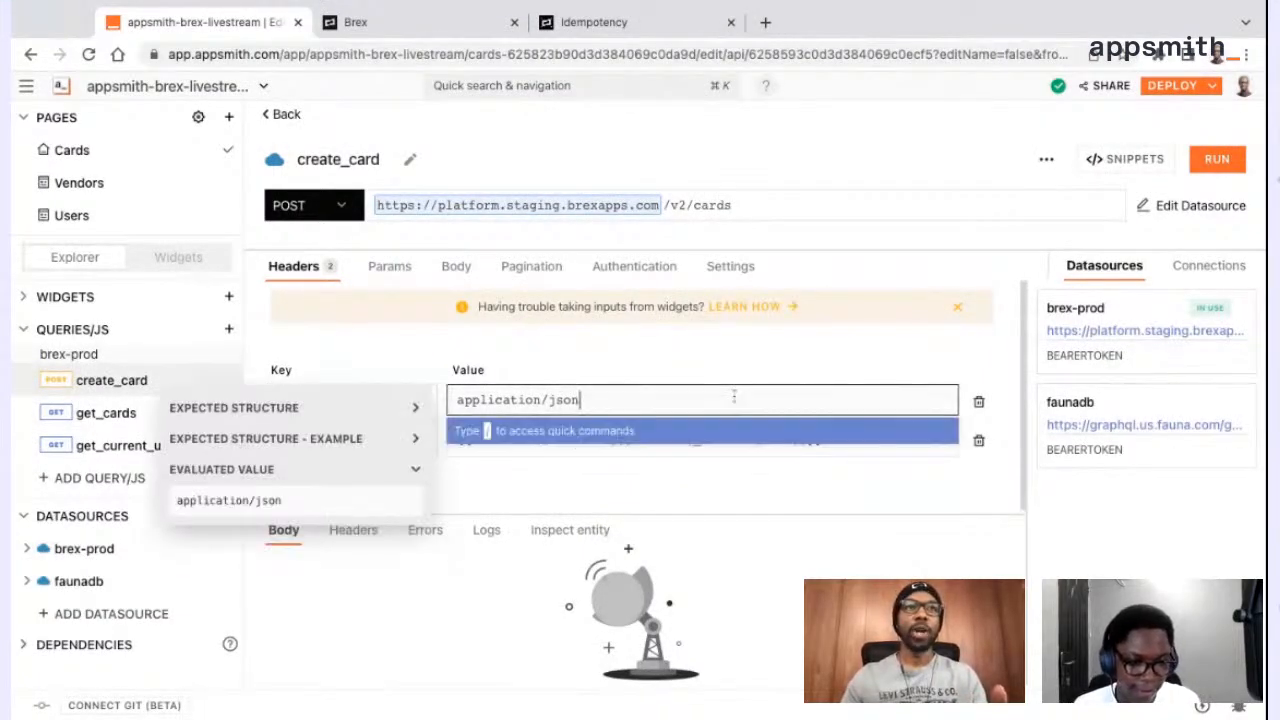
click(530, 365)
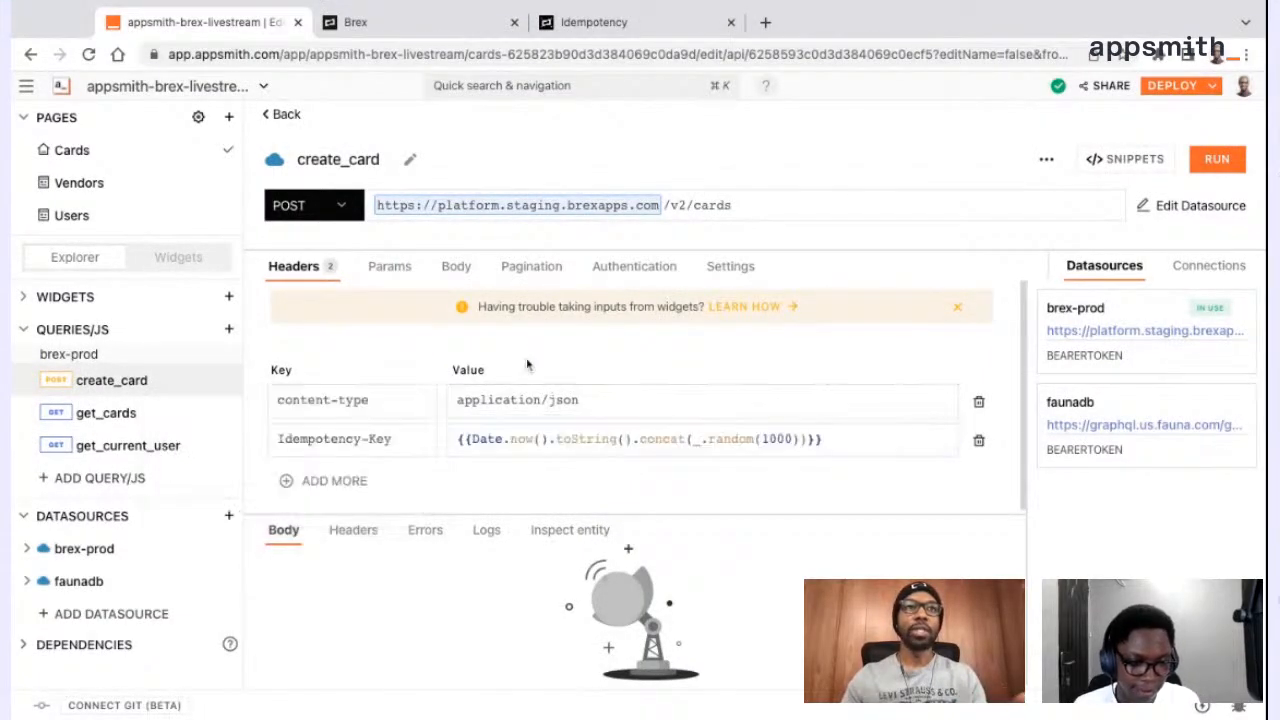
click(456, 268)
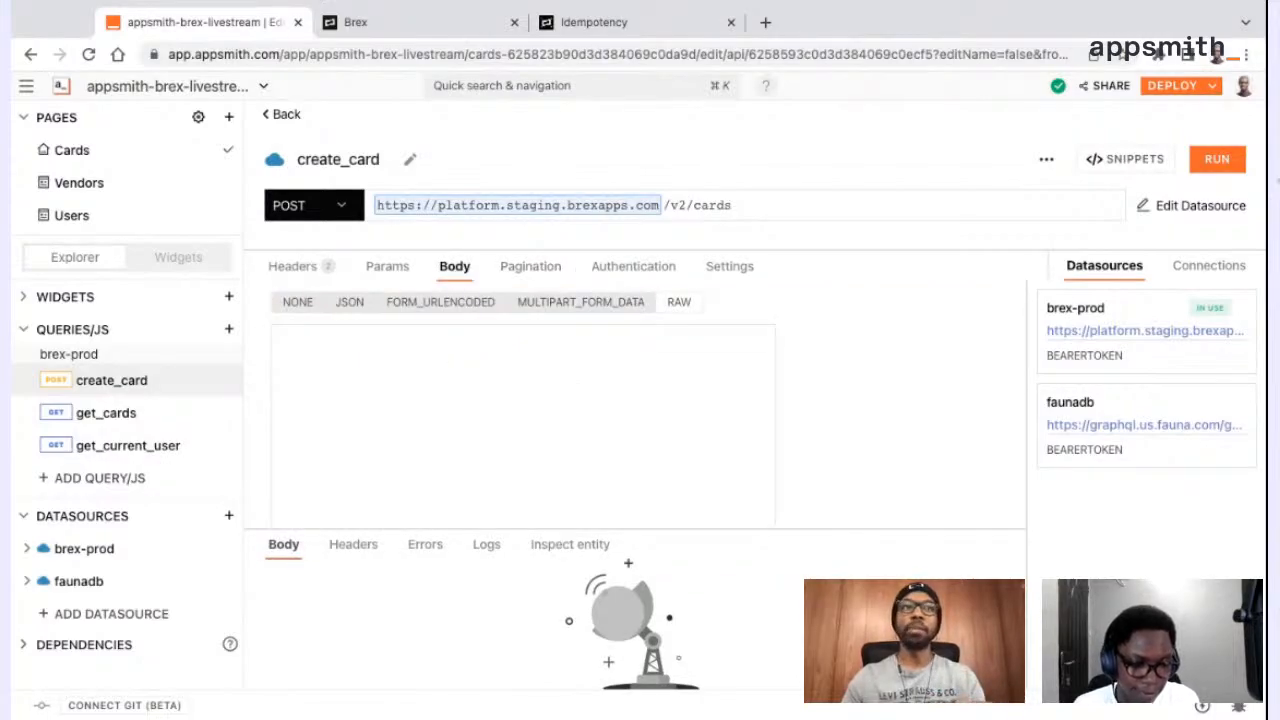
Switch to the Brex developer docs and open the Create card reference under Cards in the Team API
click(594, 22)
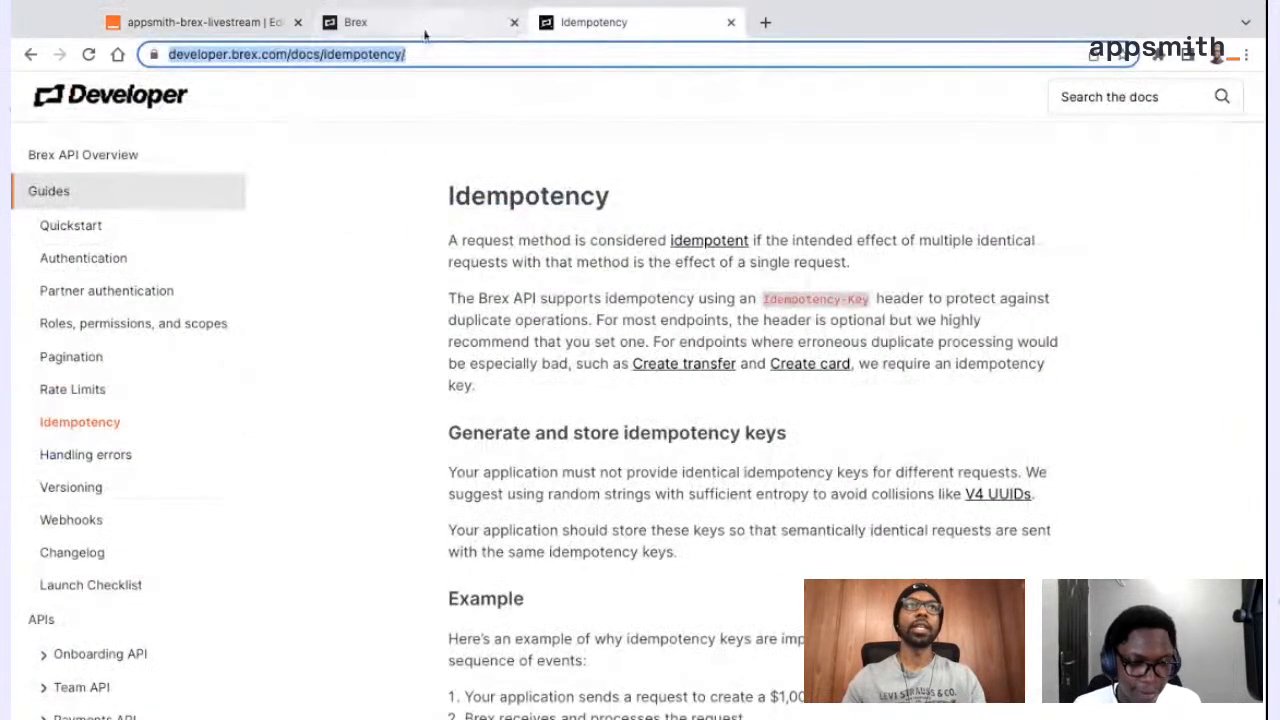
scroll(194, 257, down, 3)
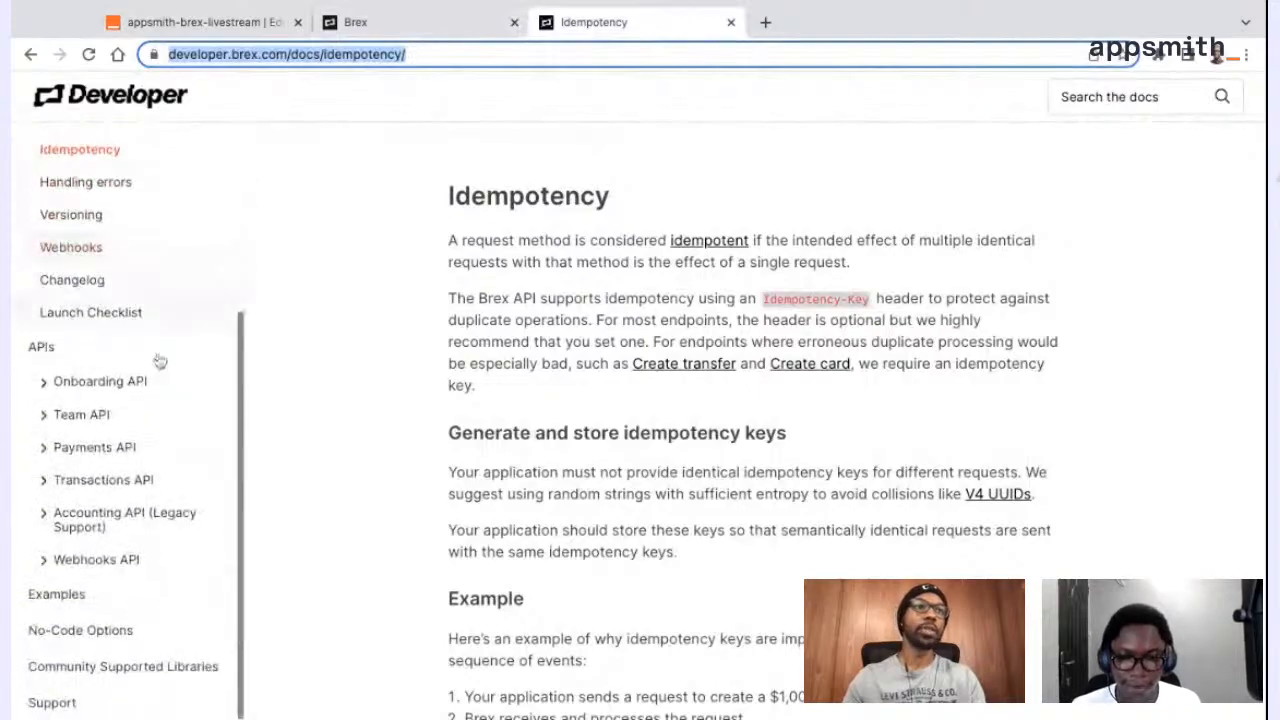
click(64, 420)
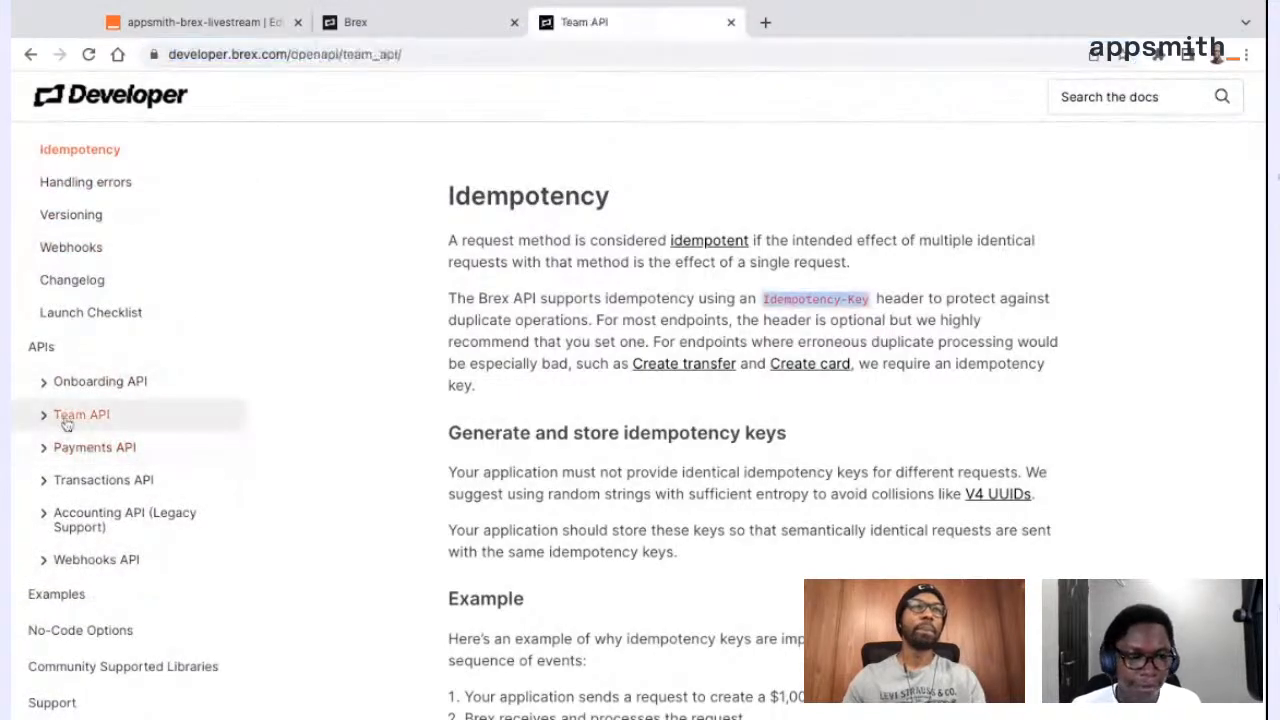
click(62, 581)
scroll(72, 581, down, 1)
click(137, 517)
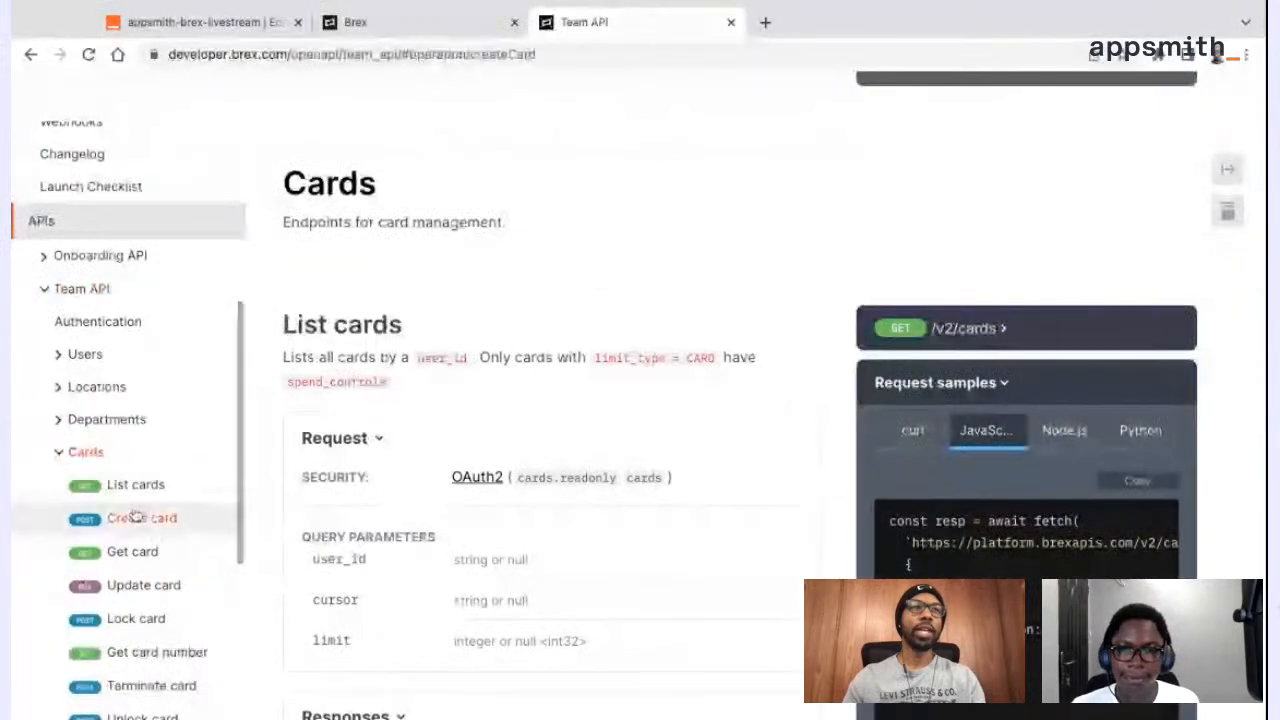
Examine the Create card request parameters, body schema and JavaScript request sample in the Brex docs
scroll(926, 491, down, 5)
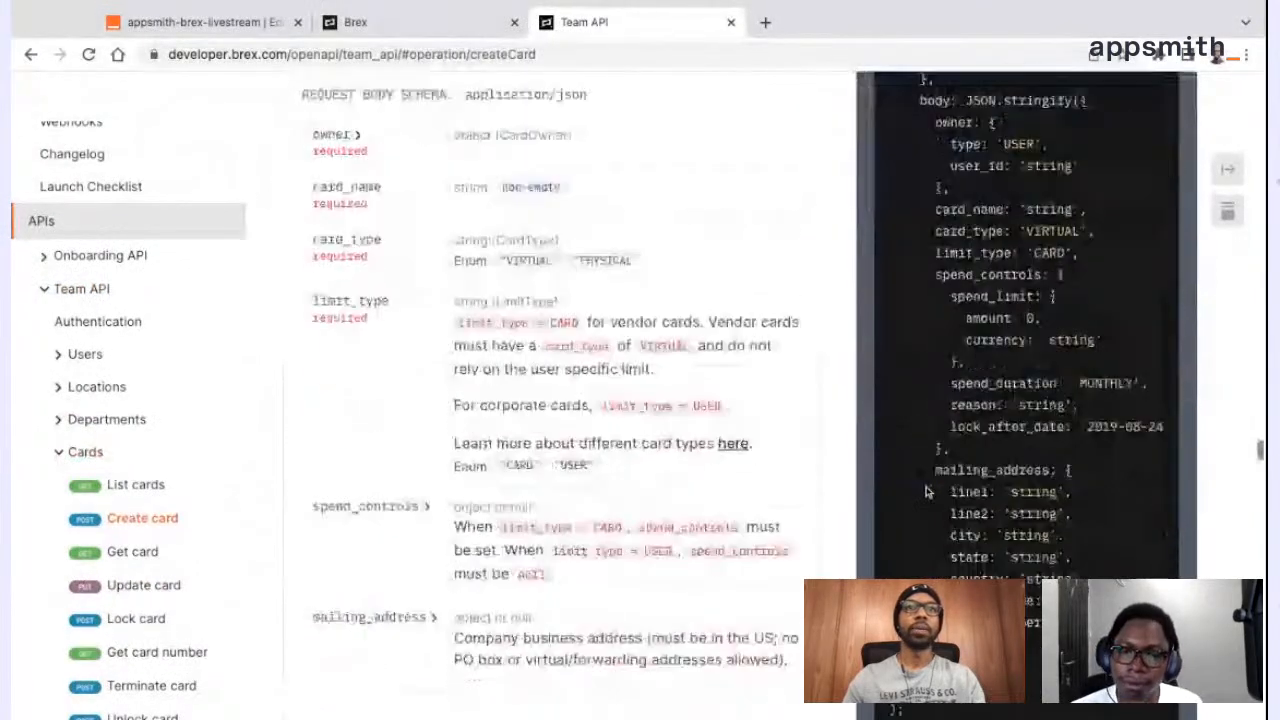
scroll(926, 491, down, 5)
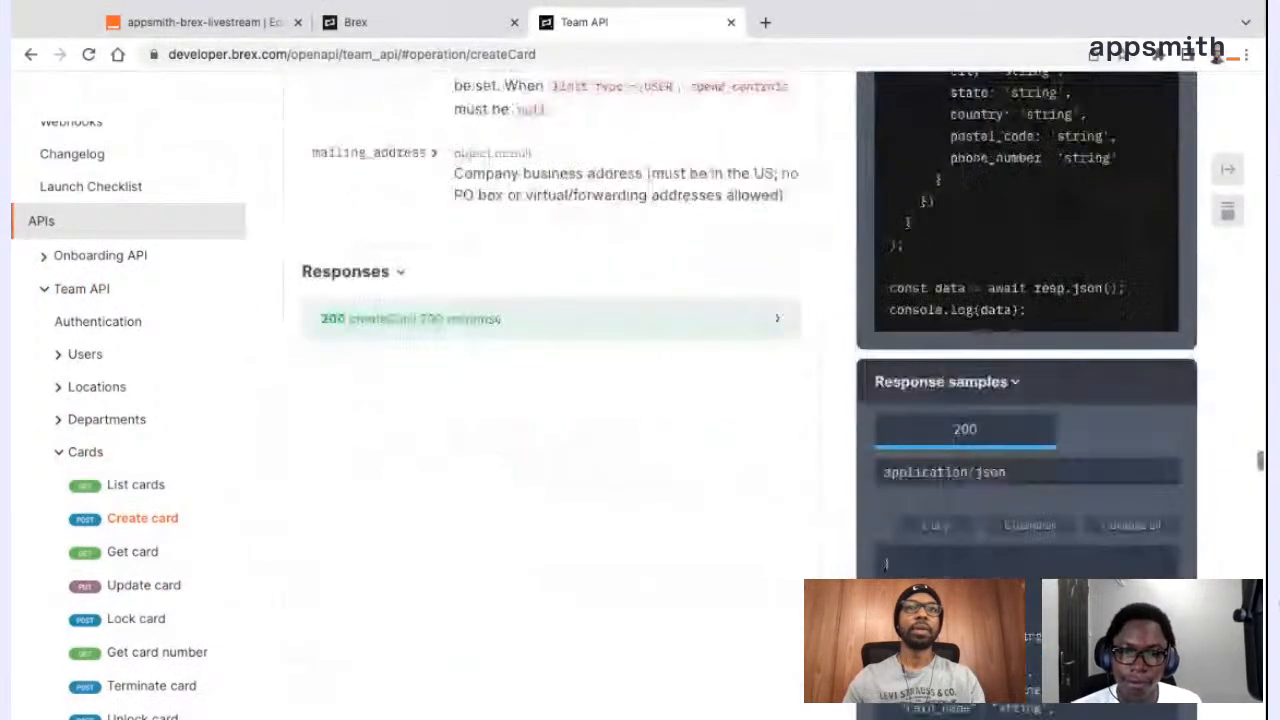
scroll(926, 491, up, 10)
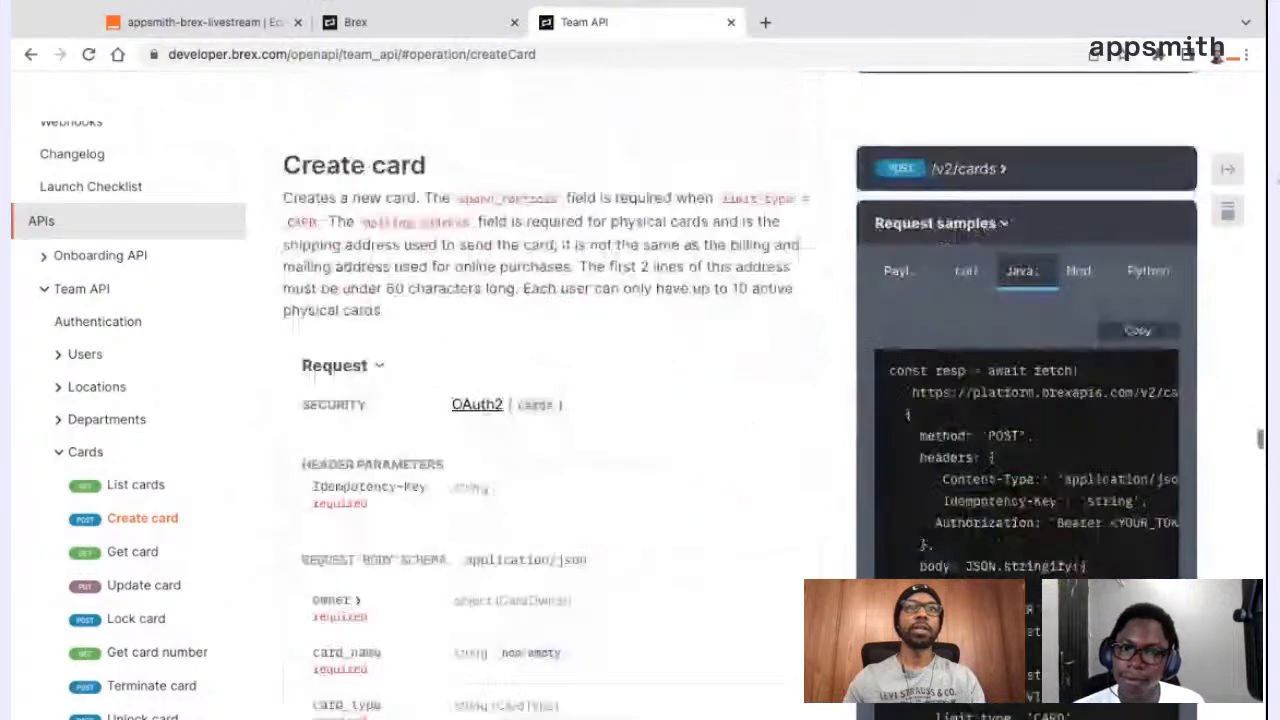
scroll(926, 491, up, 1)
scroll(543, 503, up, 1)
scroll(543, 504, down, 2)
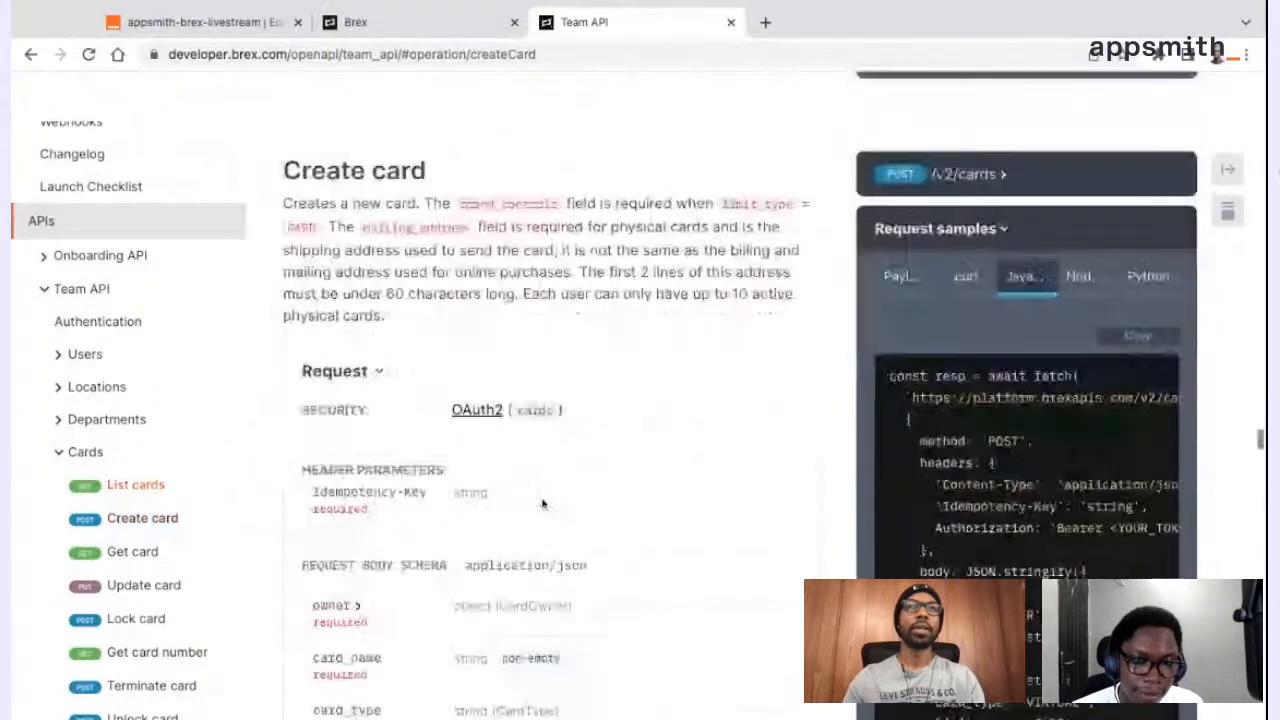
scroll(543, 503, down, 2)
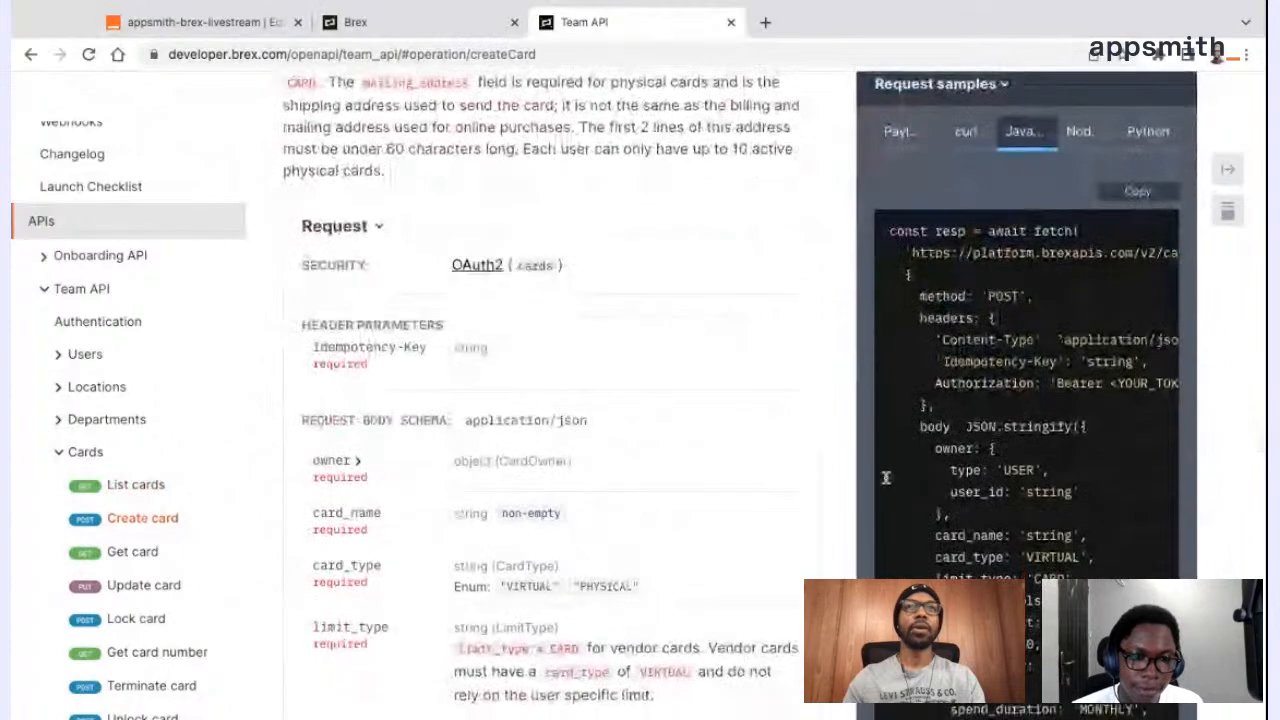
scroll(863, 503, down, 2)
scroll(863, 503, down, 1)
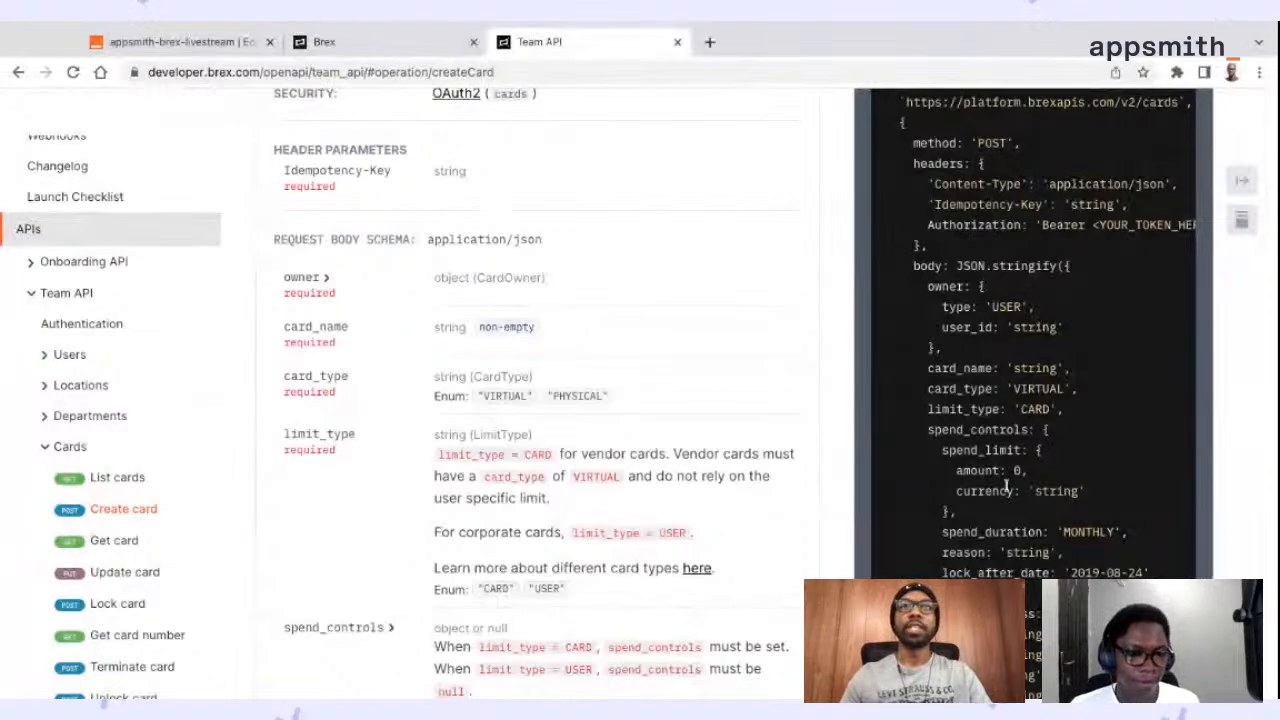
Switch to Appsmith and give create_card a RAW body: owner type "USER", {{this.params.user_id}}, {{this.params.card_name}}, card_type "VIRTUAL" and limit_type "USER"
click(180, 42)
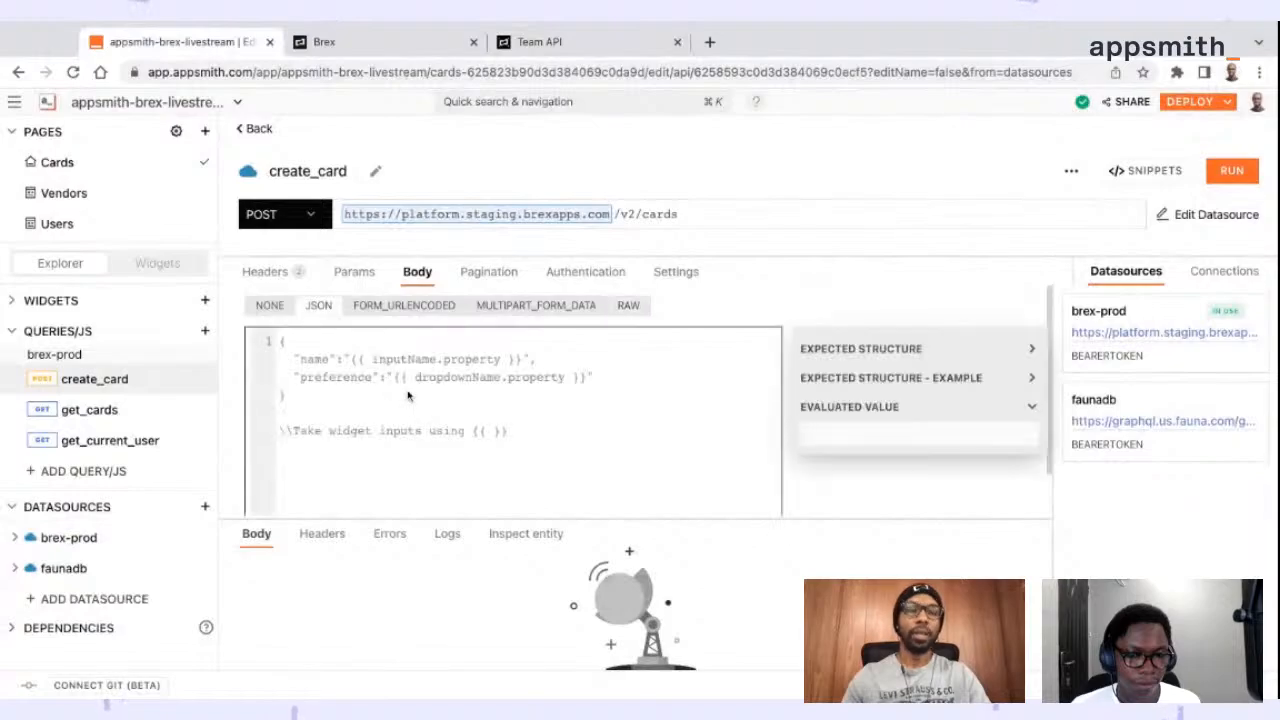
click(628, 305)
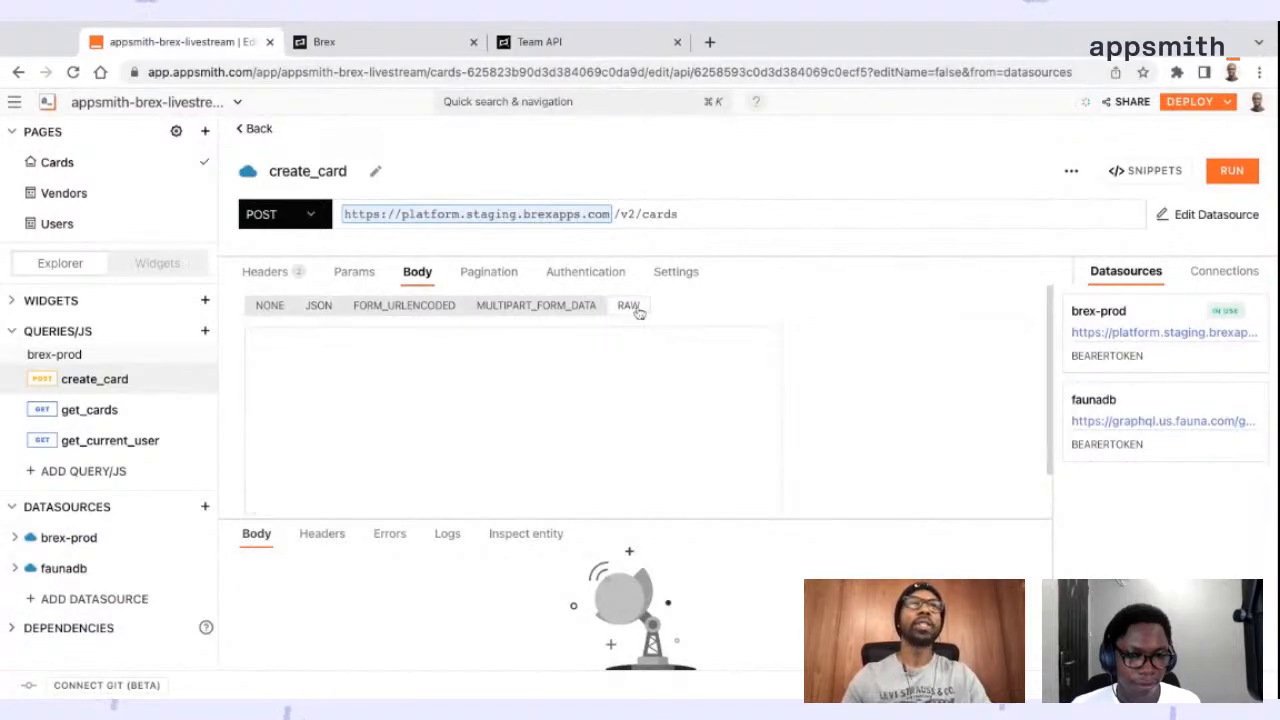
text({     "owner": {         "type": "USER",         "user_id": {{this.params.user_id}}     },     "card_name": {{this.params.card_name}},     "card_type": "VIRTUAL",     "limit_type": "USER" })
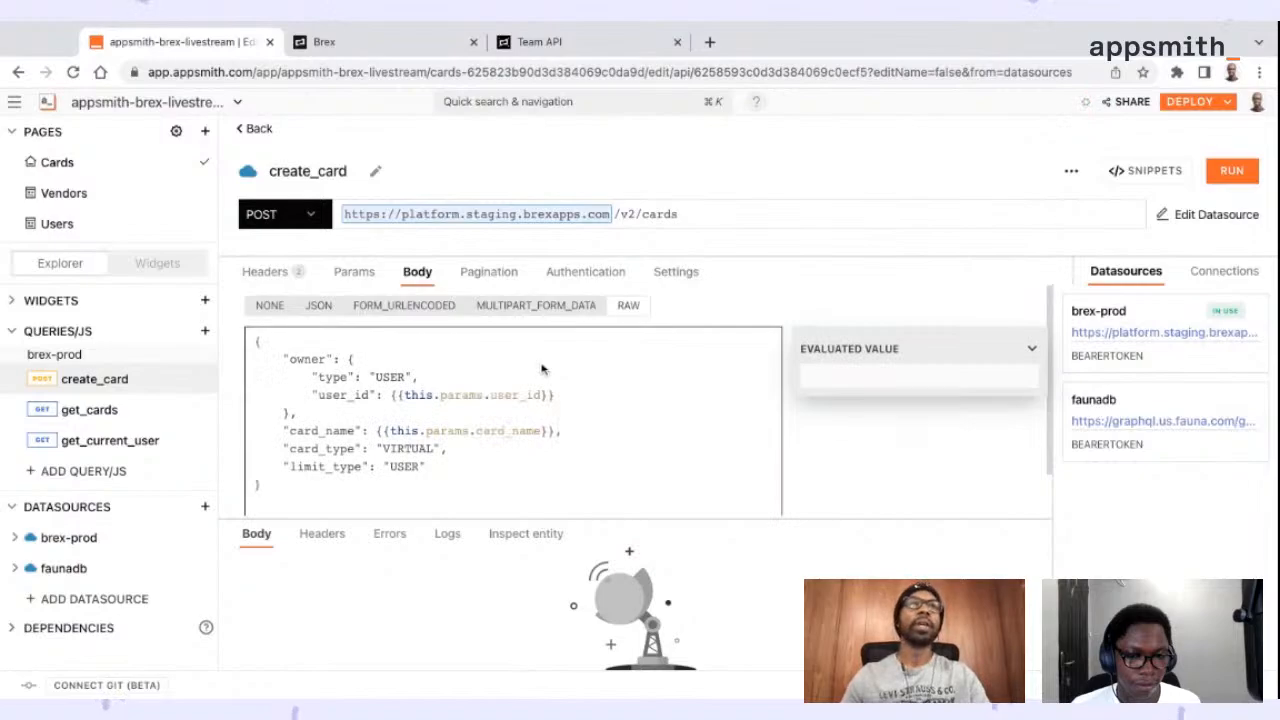
click(625, 381)
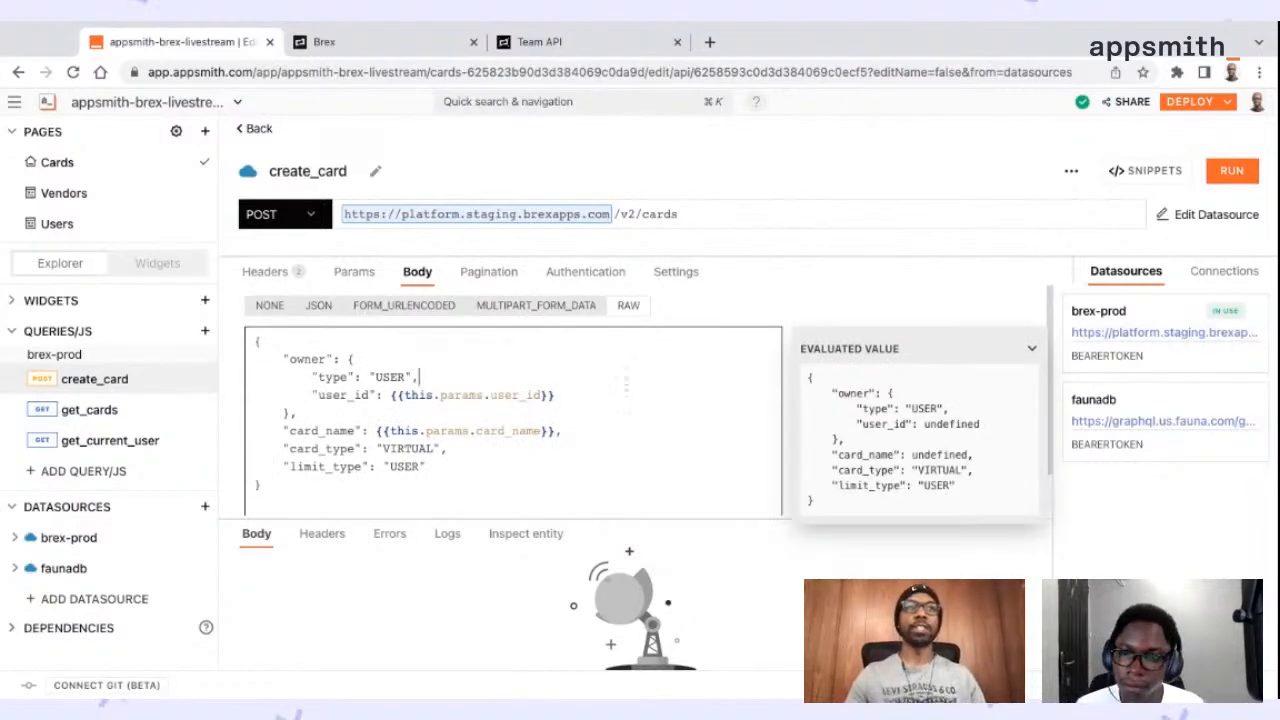
Compare the create_card body with the Create card docs, checking the owner, card_type, limit_type, spend_controls and mailing_address fields
click(521, 48)
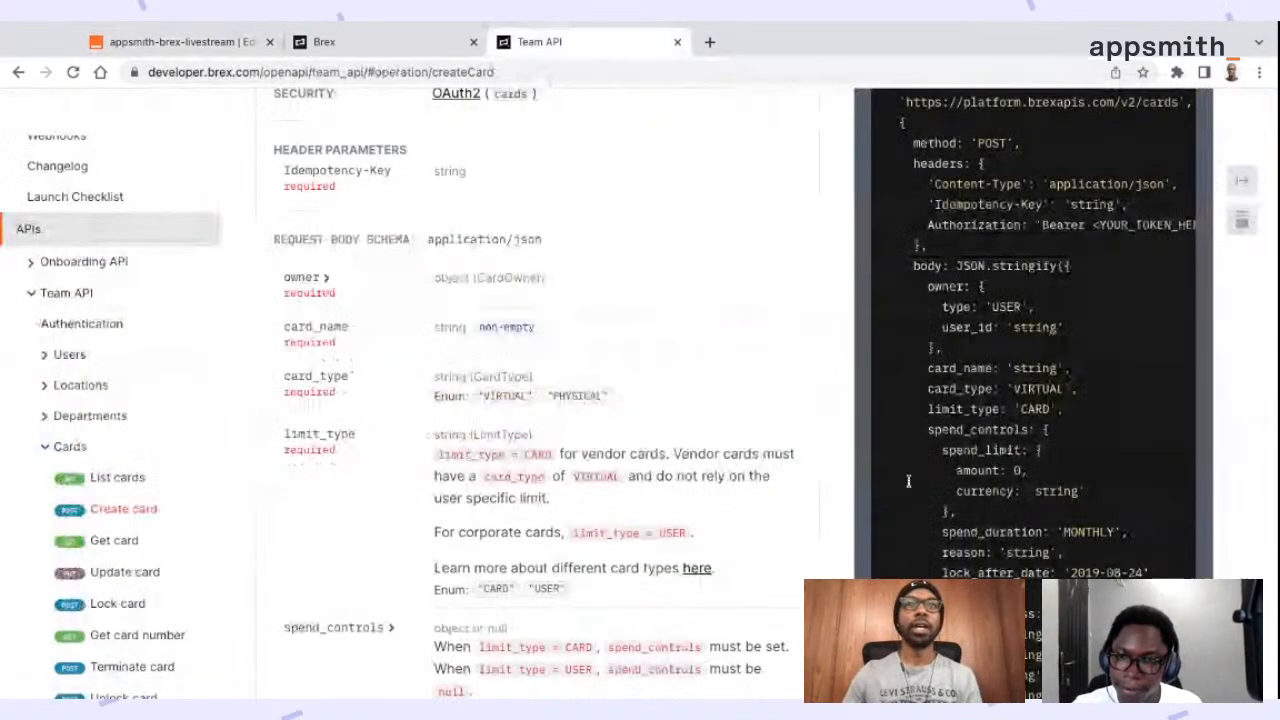
scroll(950, 560, down, 2)
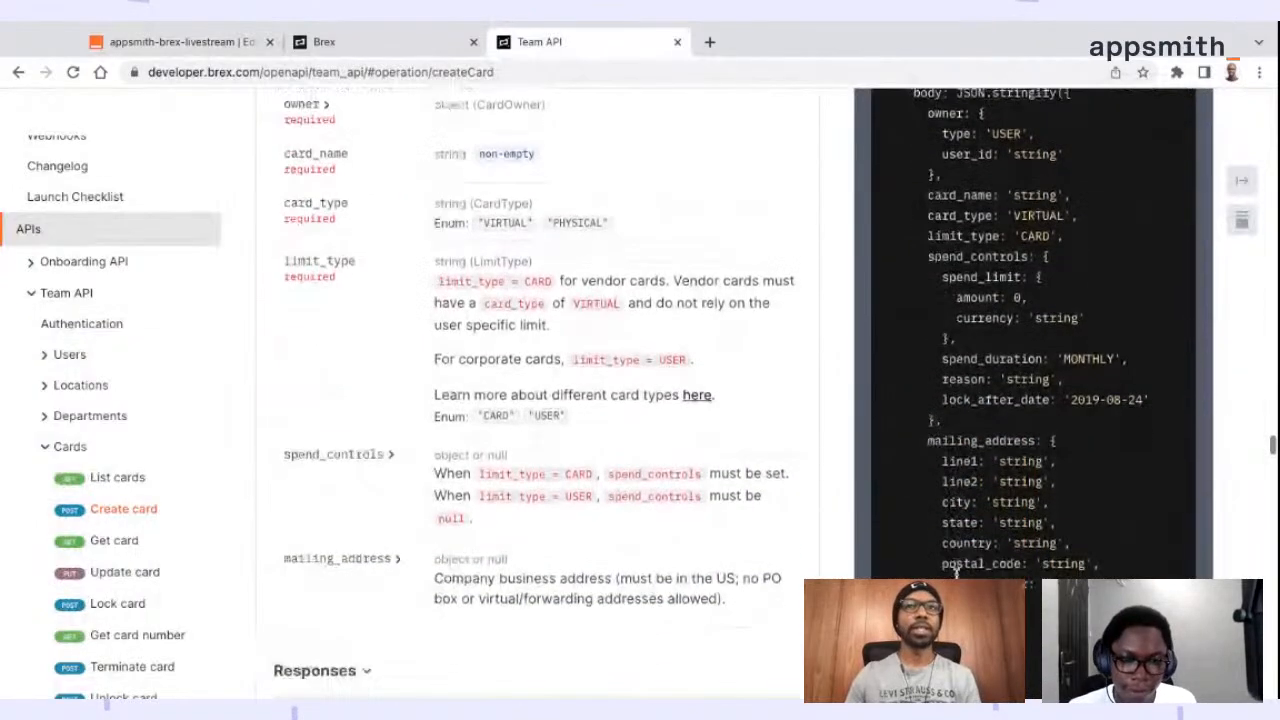
scroll(955, 574, up, 3)
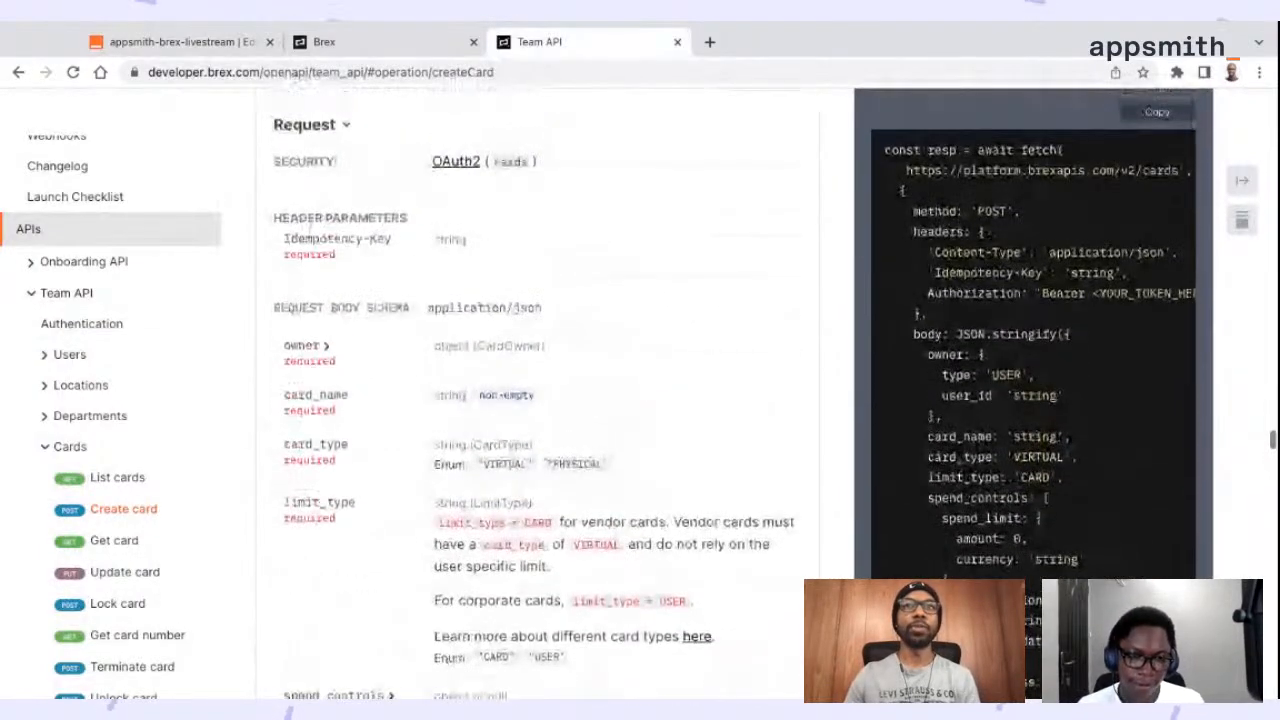
scroll(970, 398, down, 2)
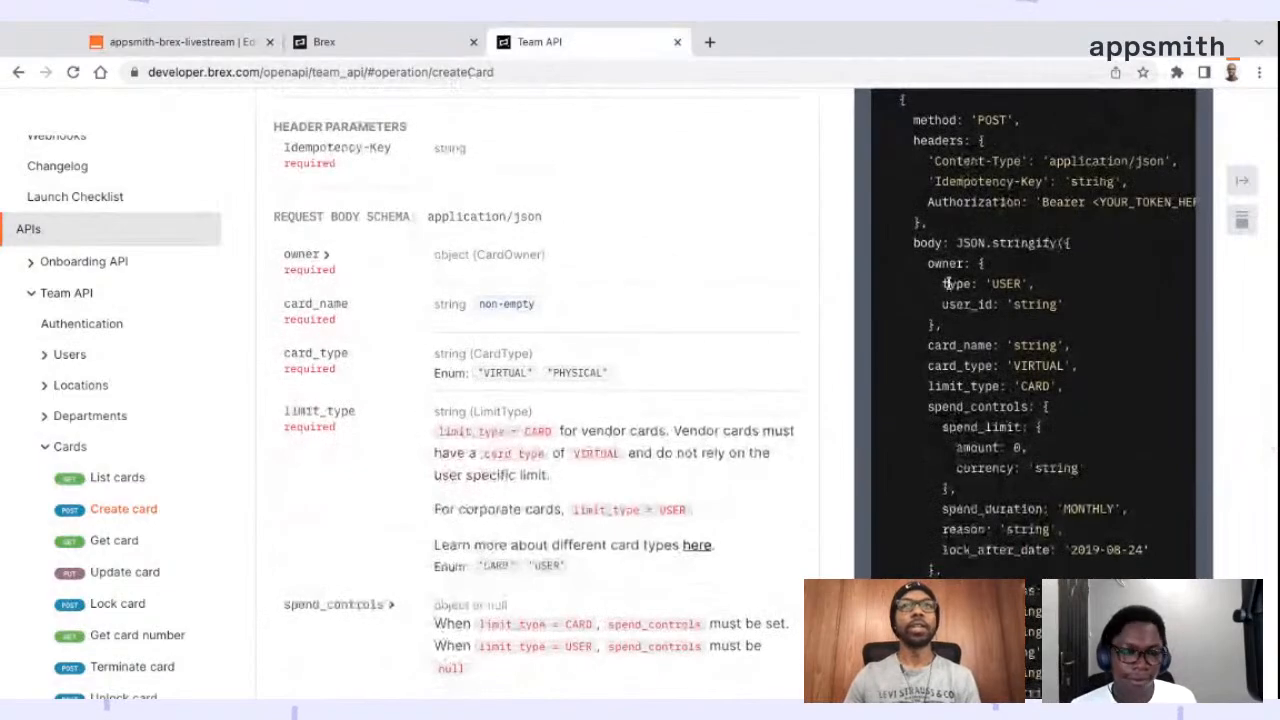
scroll(972, 310, down, 1)
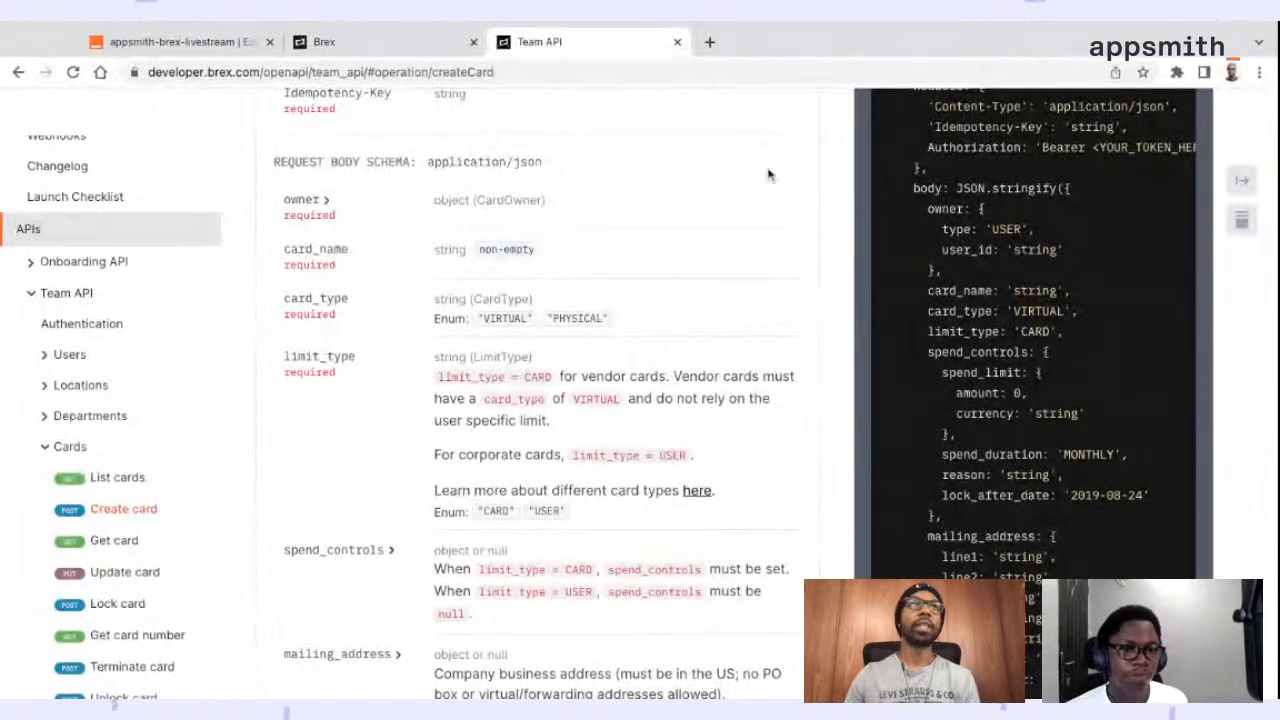
click(240, 45)
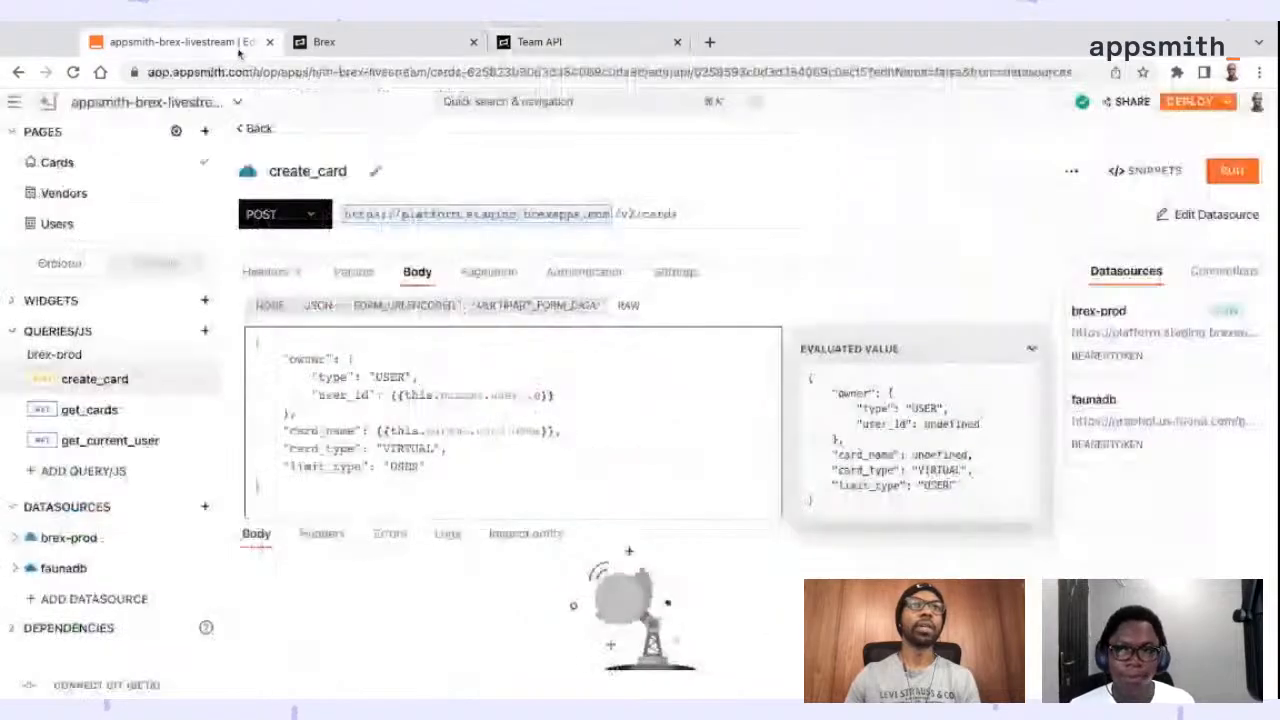
click(568, 48)
scroll(1068, 390, down, 1)
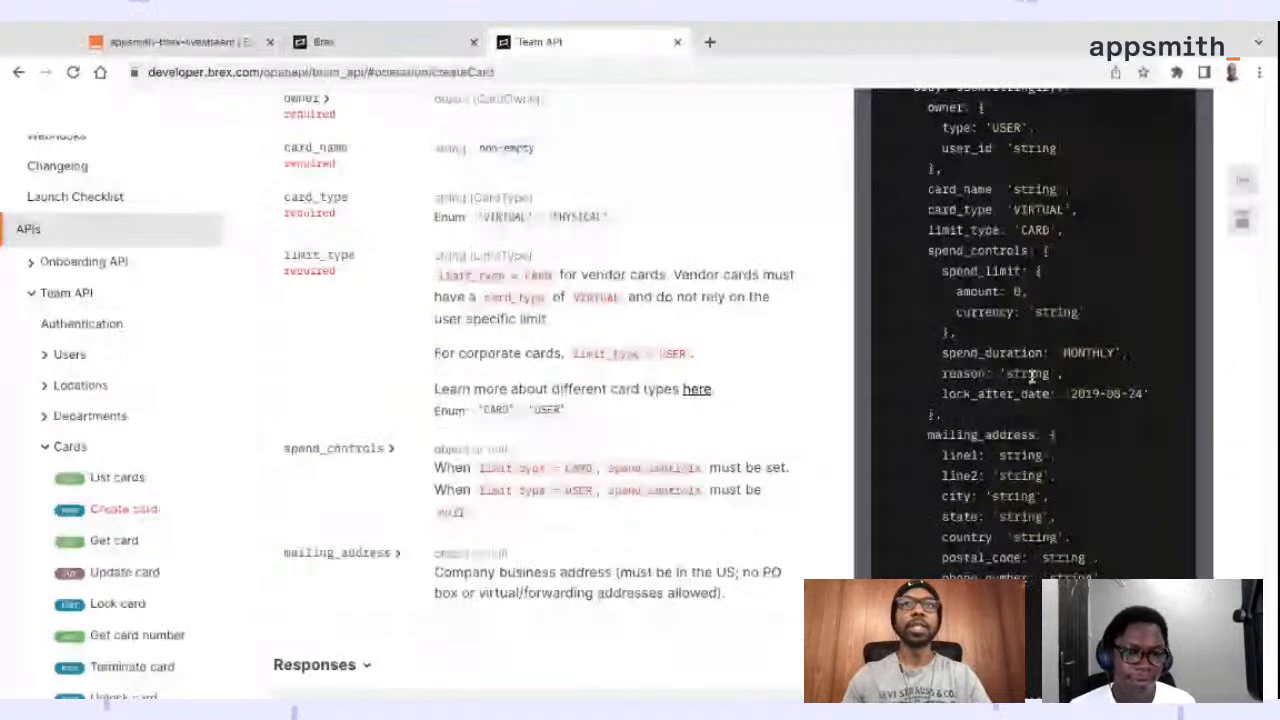
scroll(1031, 375, down, 1)
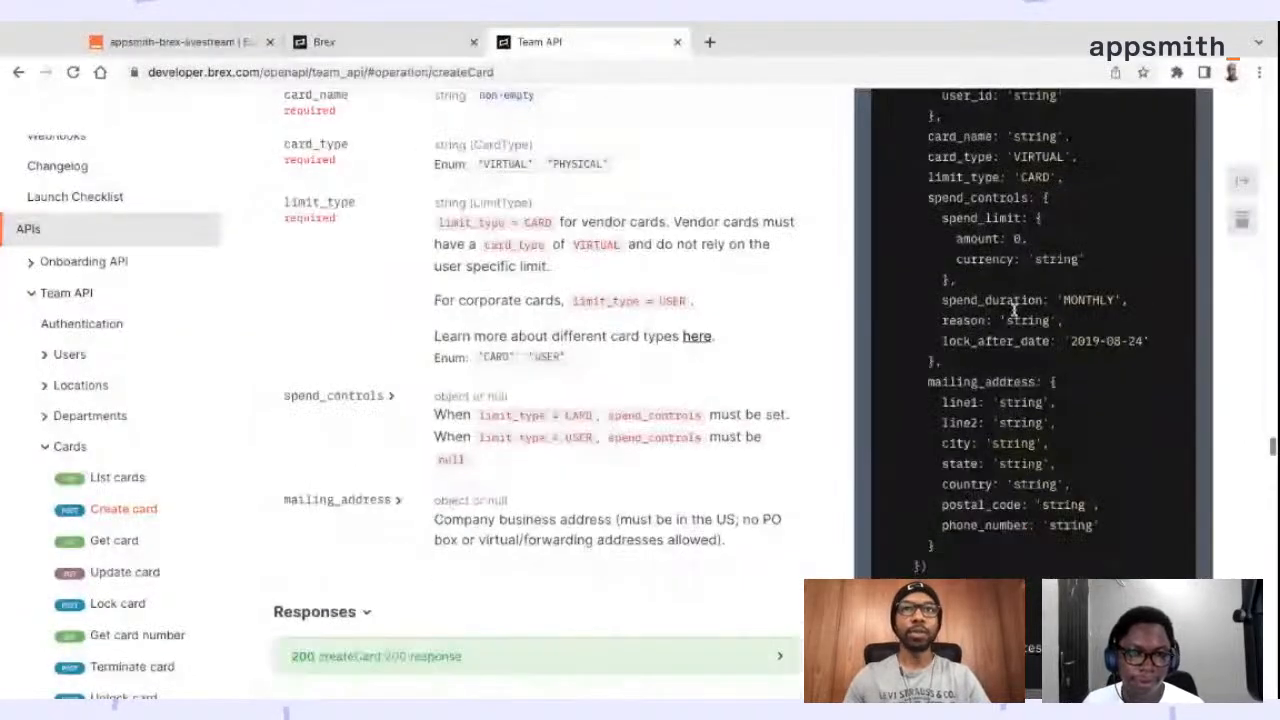
scroll(1046, 392, up, 2)
scroll(1046, 392, up, 1)
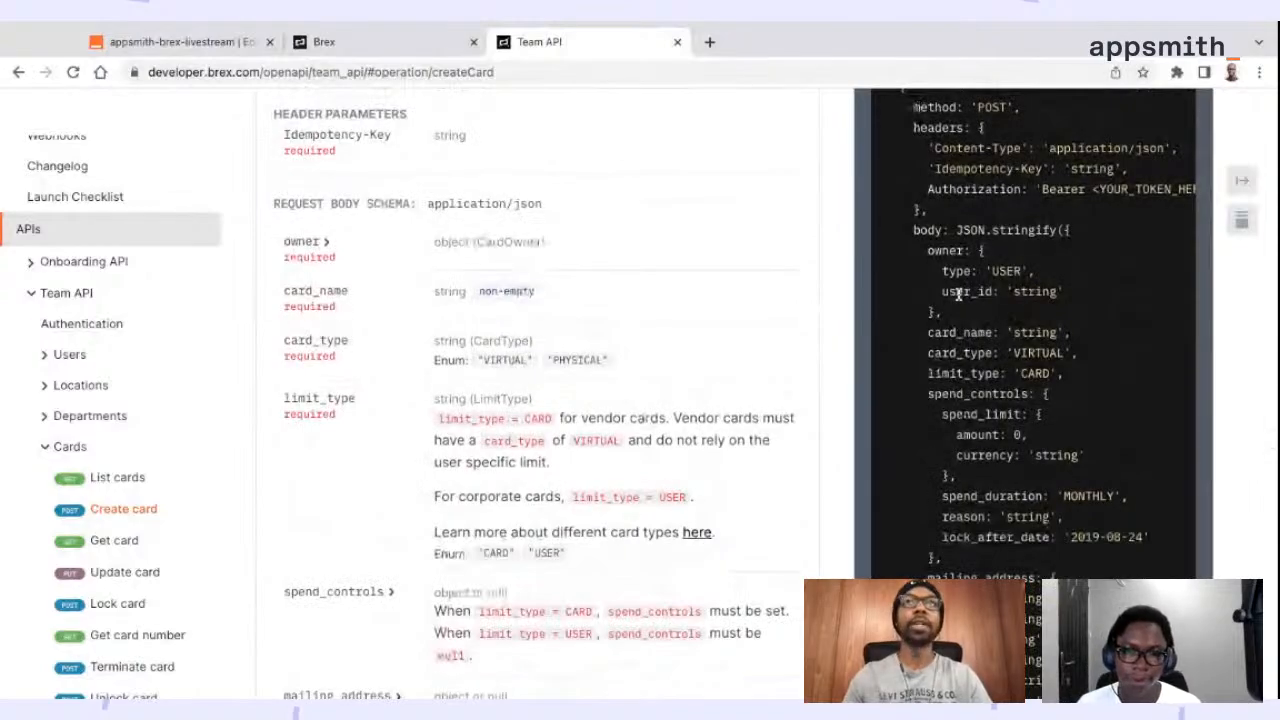
Return to create_card and review the body's user_id and card_name parameters and its fixed card_type and limit_type values
click(170, 41)
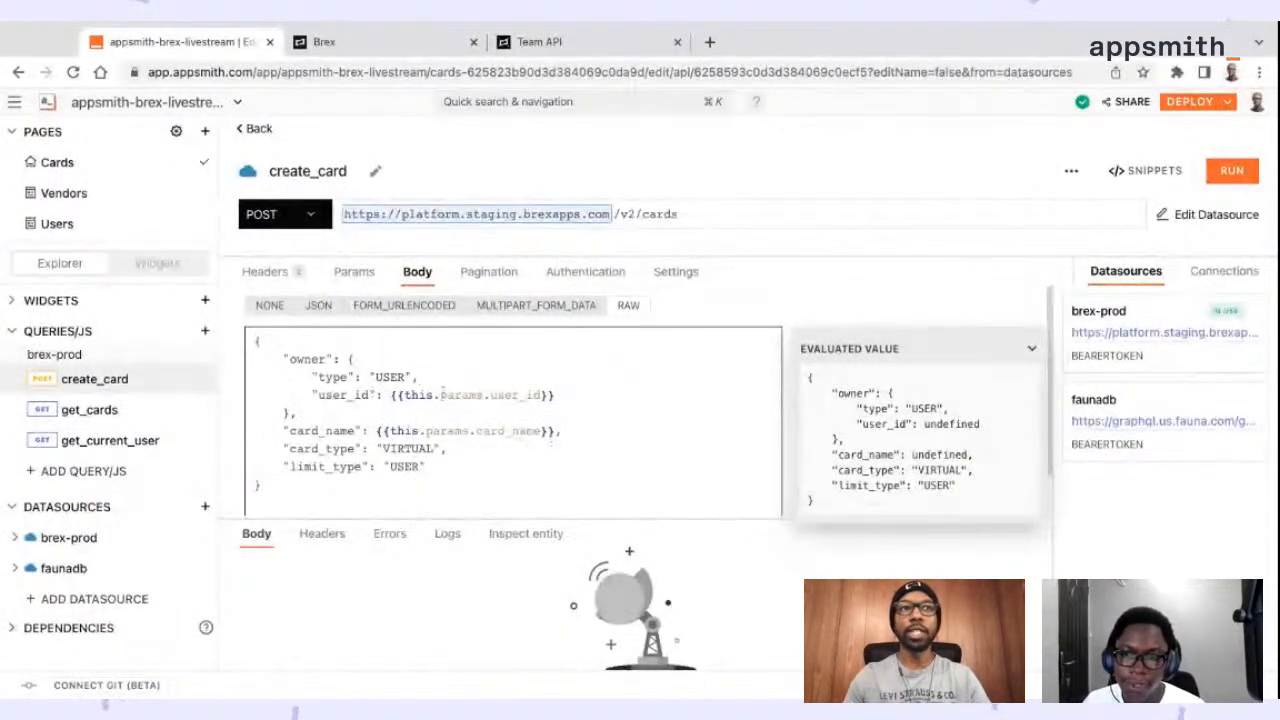
double_click(521, 396)
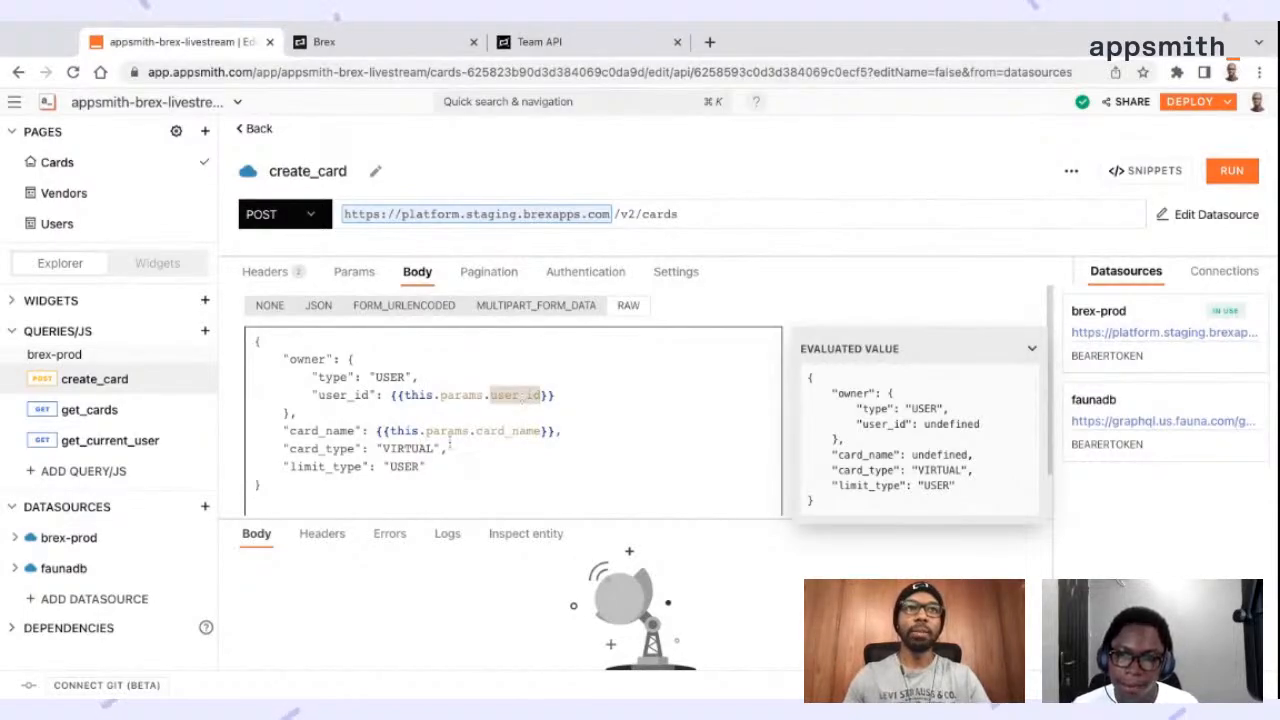
double_click(522, 431)
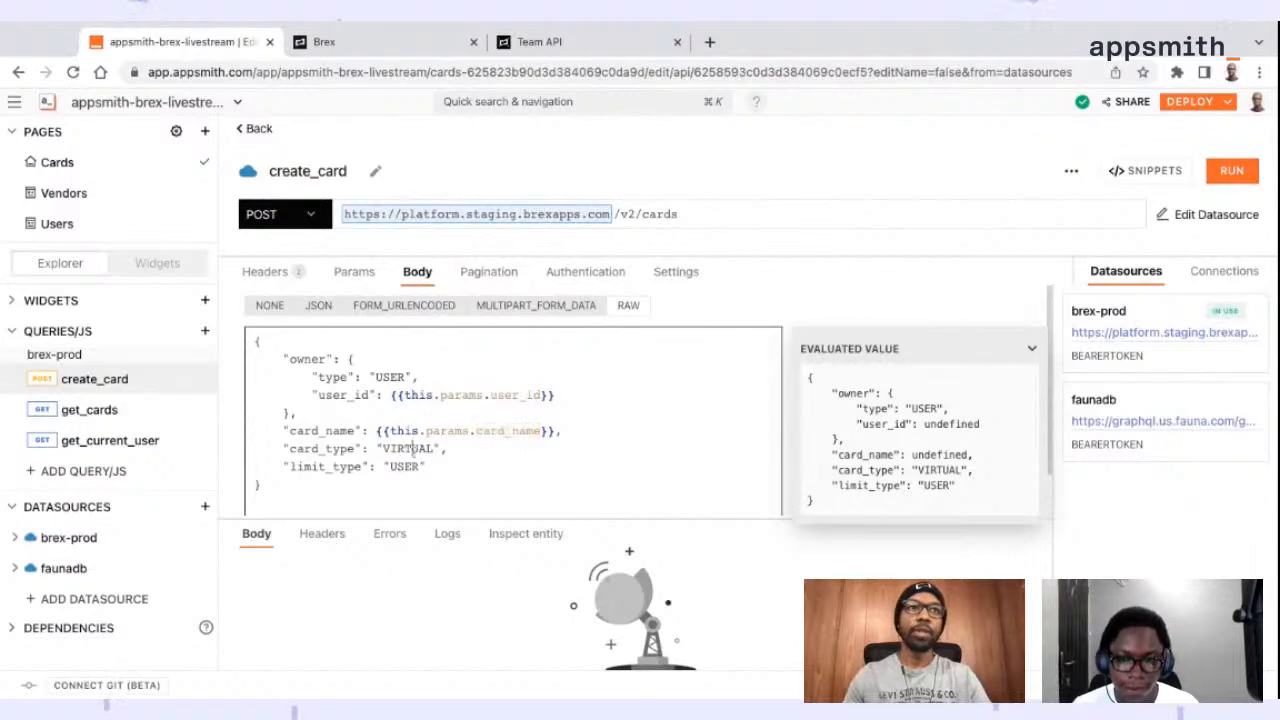
double_click(408, 448)
double_click(404, 467)
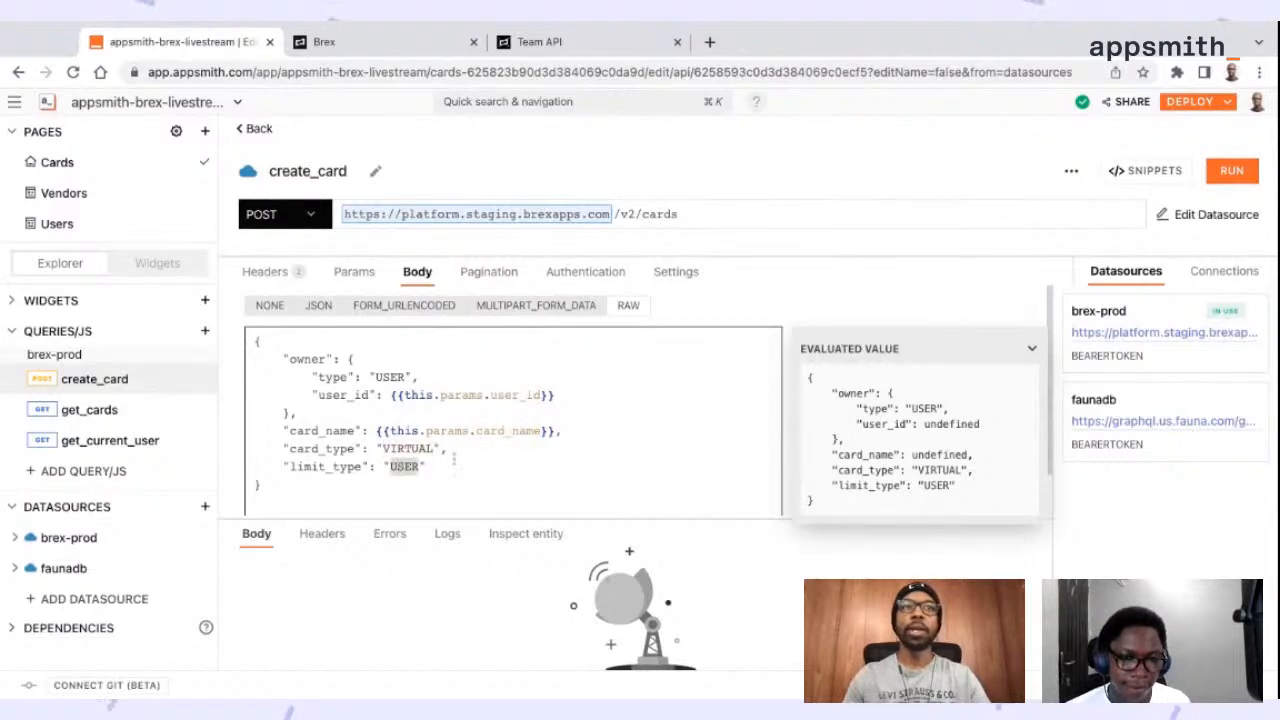
drag(278, 449, 426, 467)
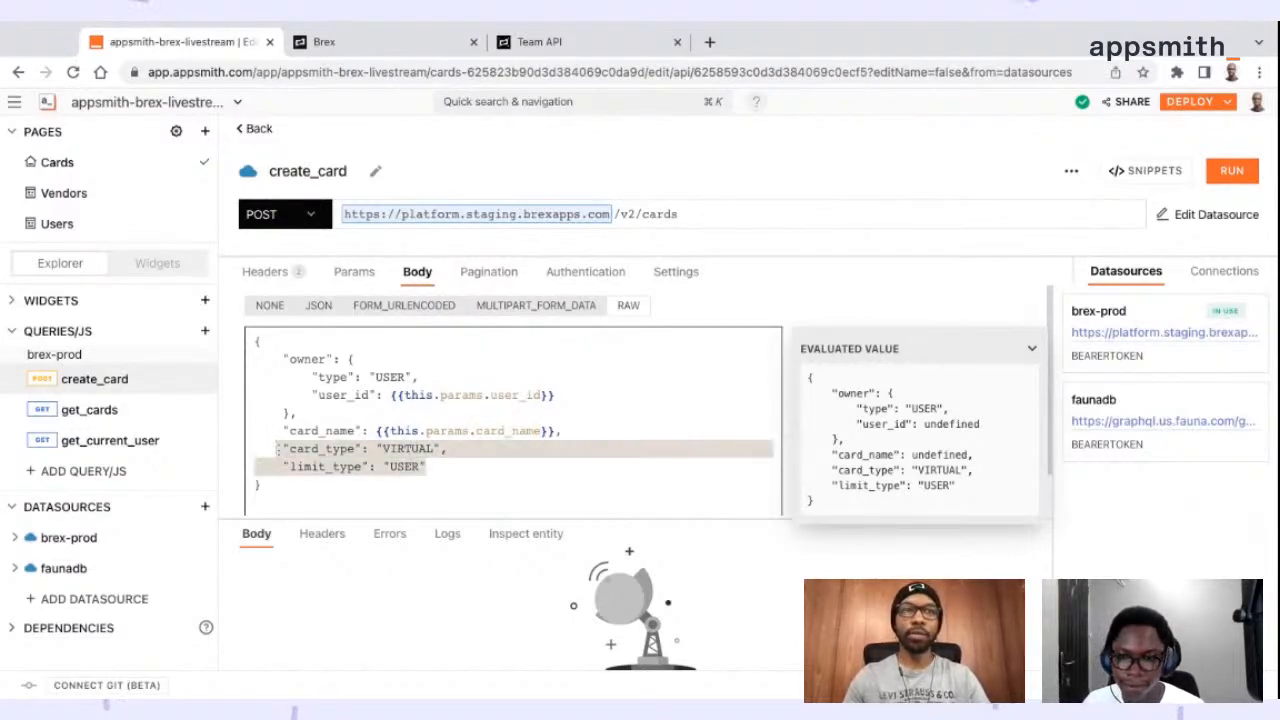
click(428, 467)
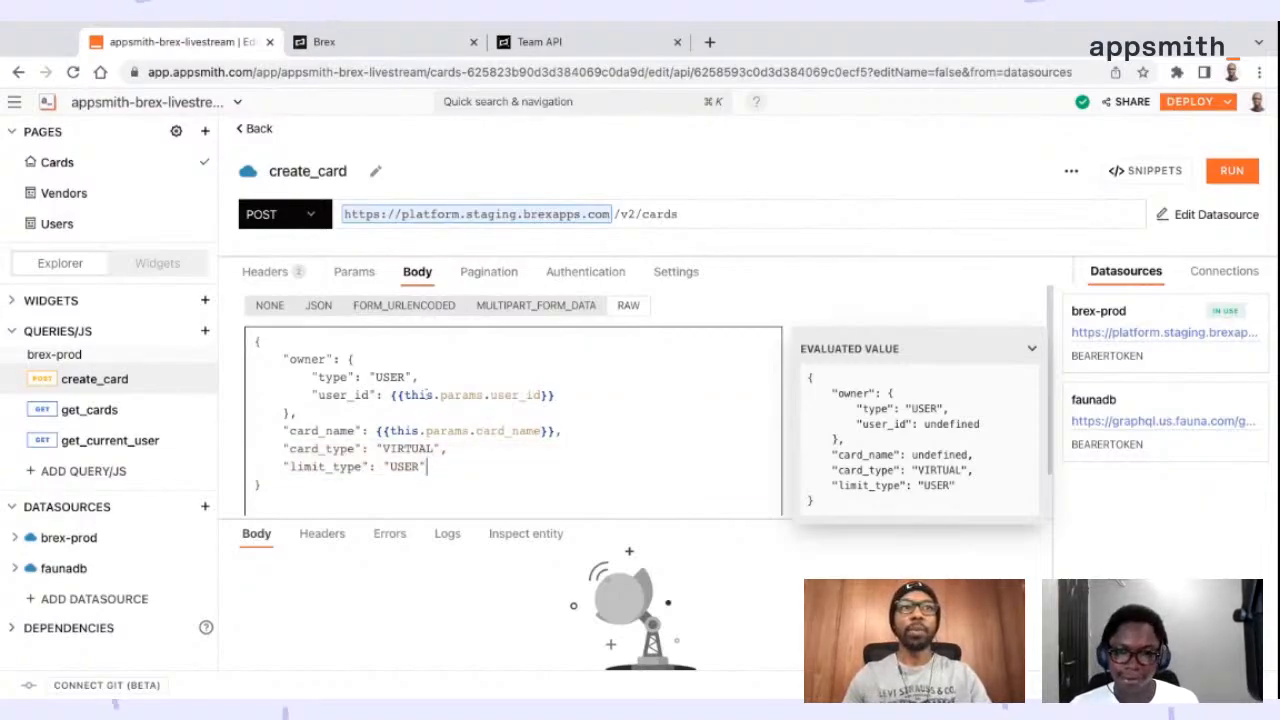
drag(404, 395, 490, 395)
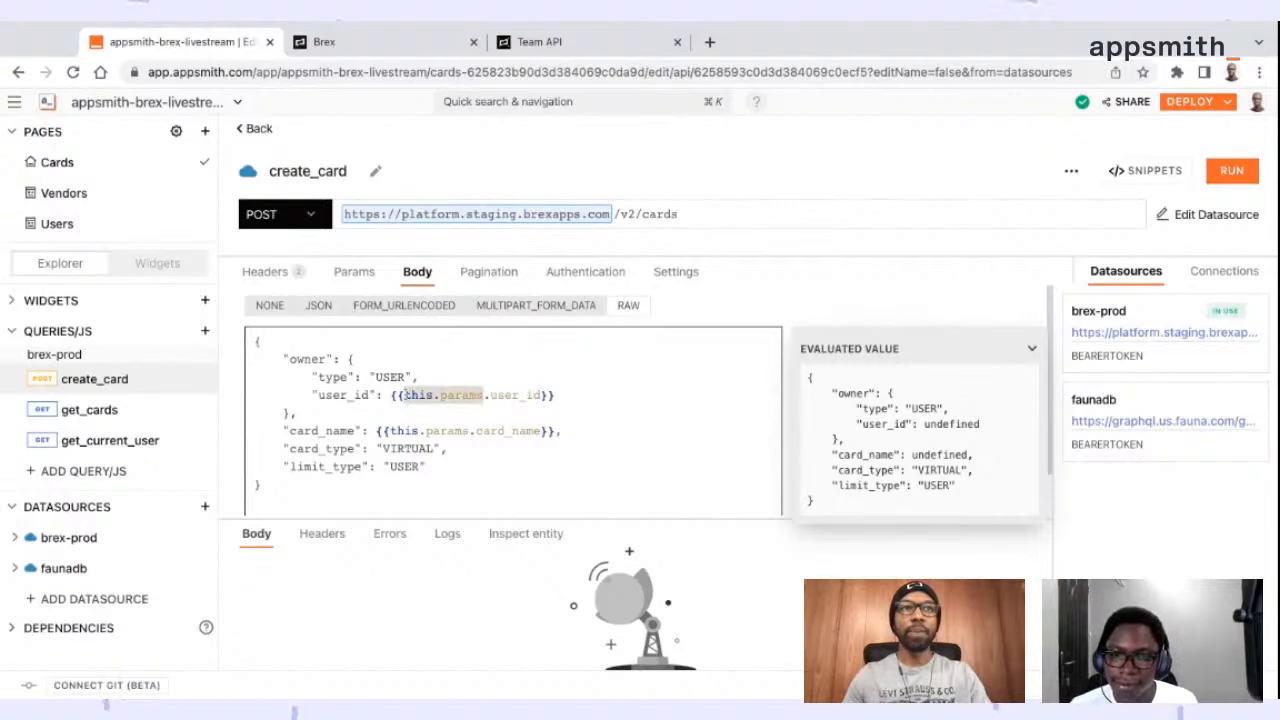
click(575, 416)
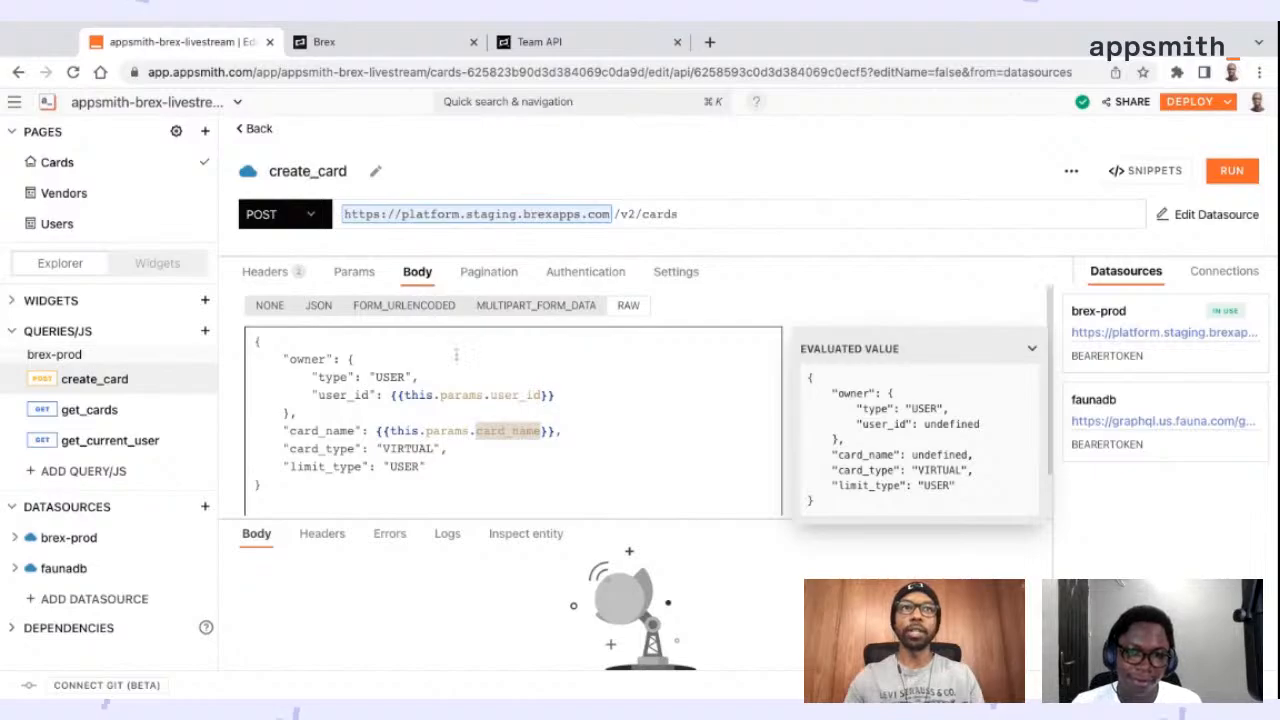
click(469, 395)
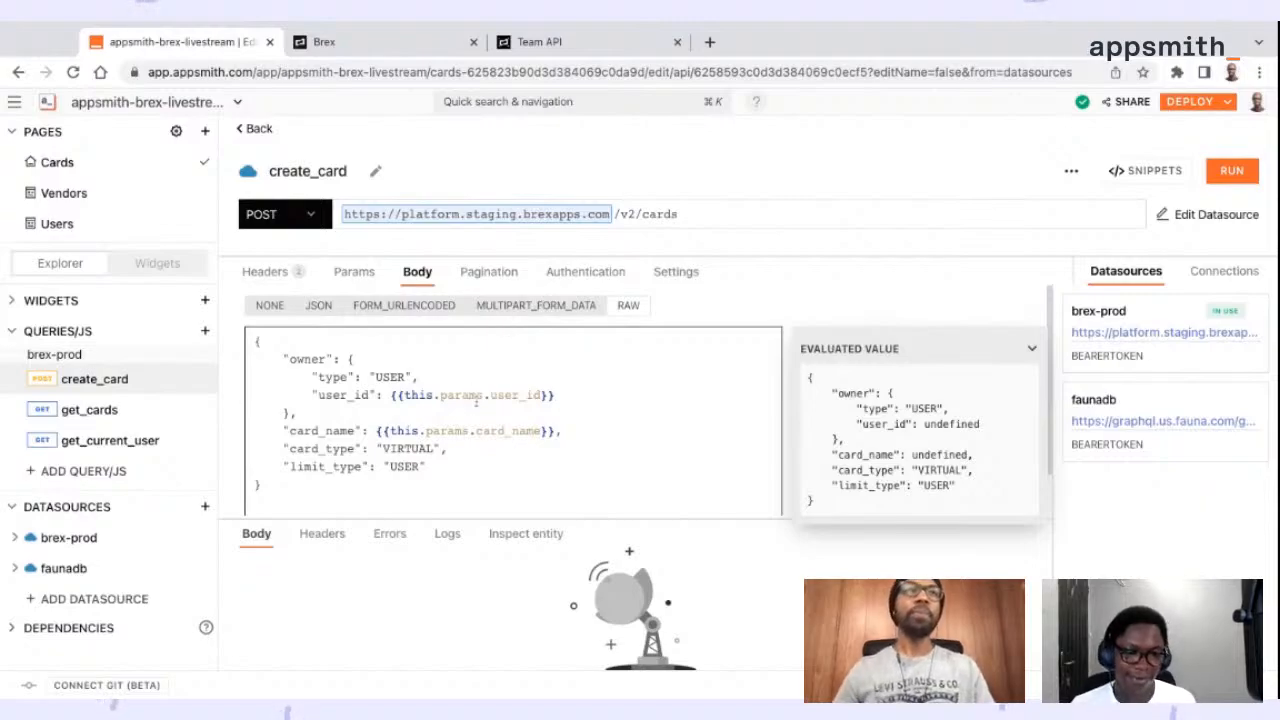
Go back to the Cards page canvas and create a new query on the brex-prod datasource
click(259, 130)
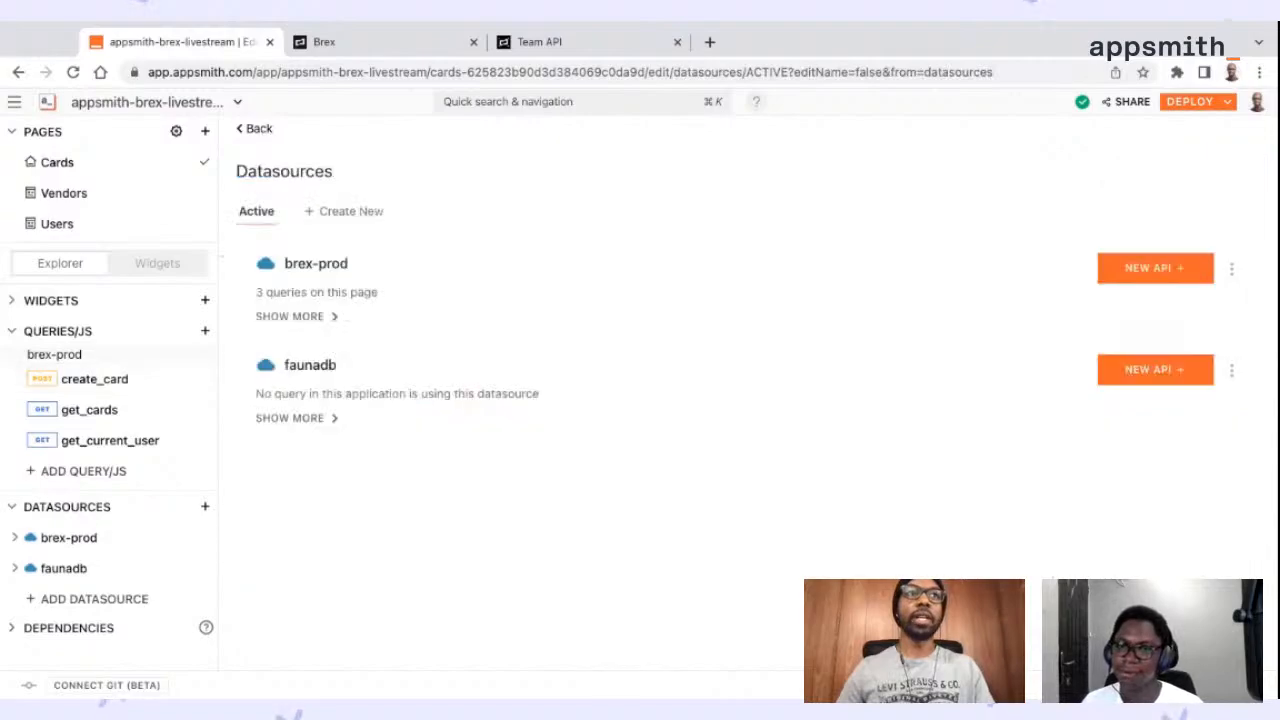
click(247, 133)
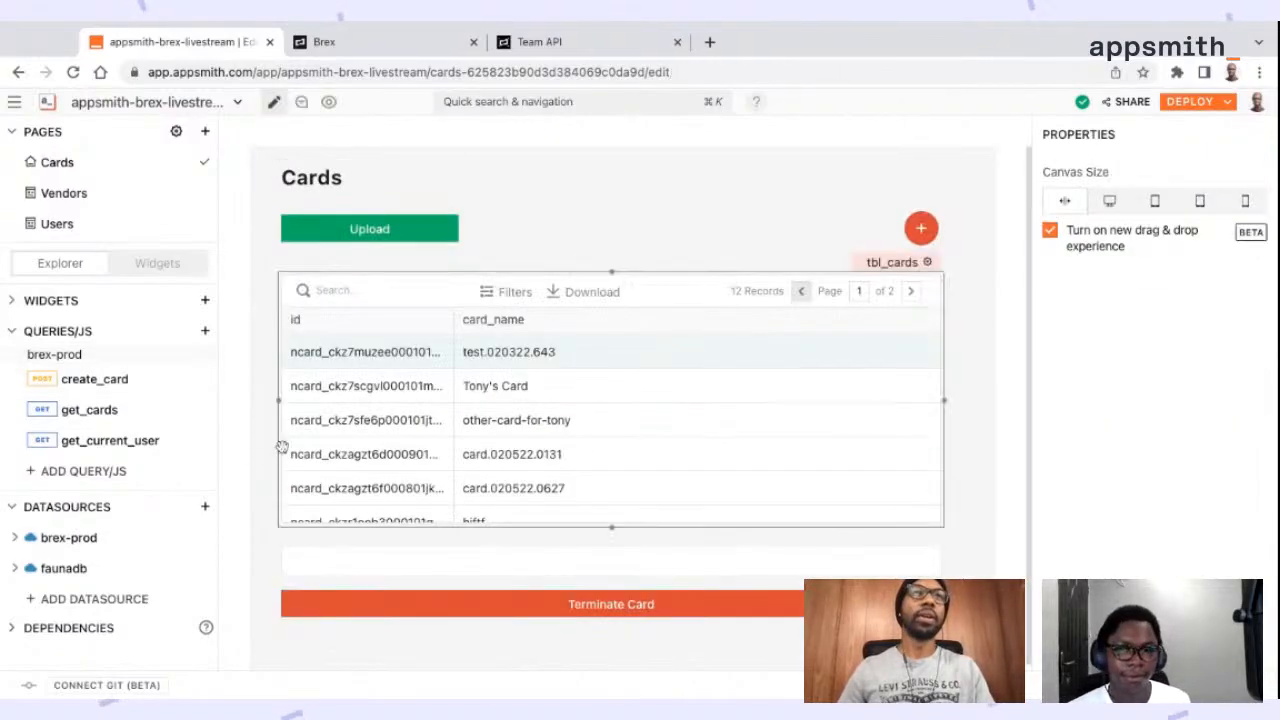
click(205, 331)
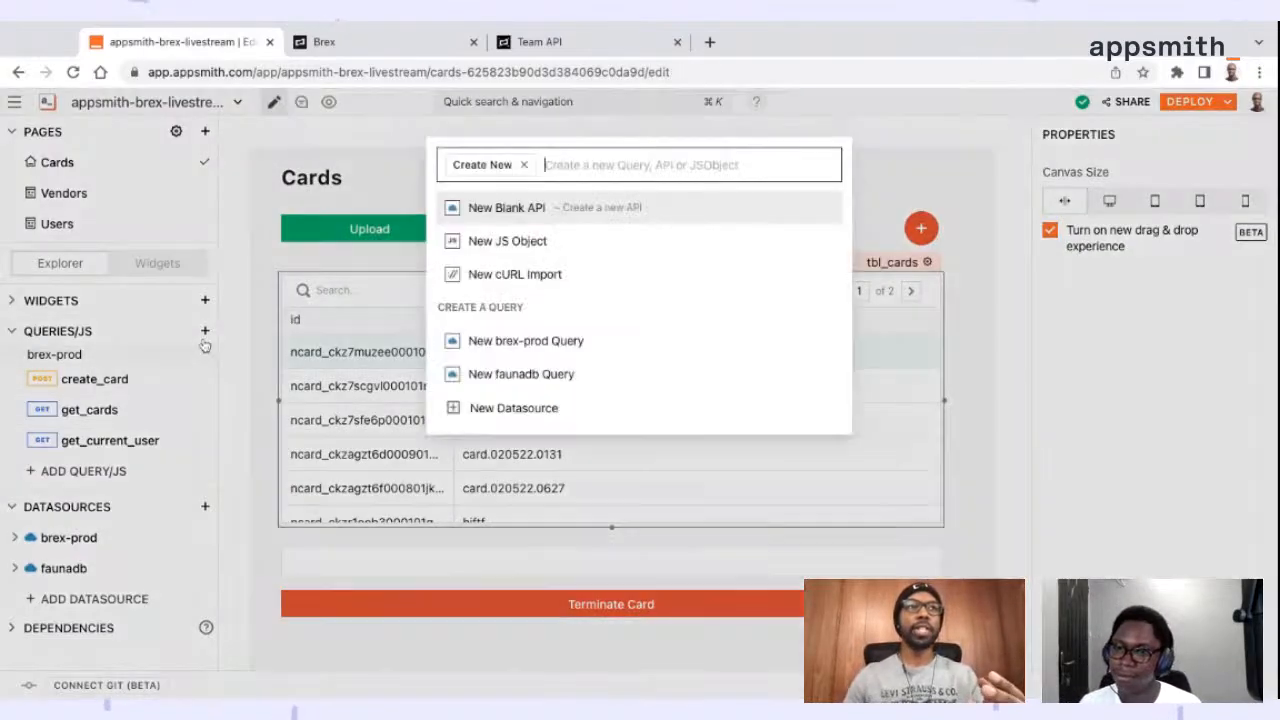
click(545, 340)
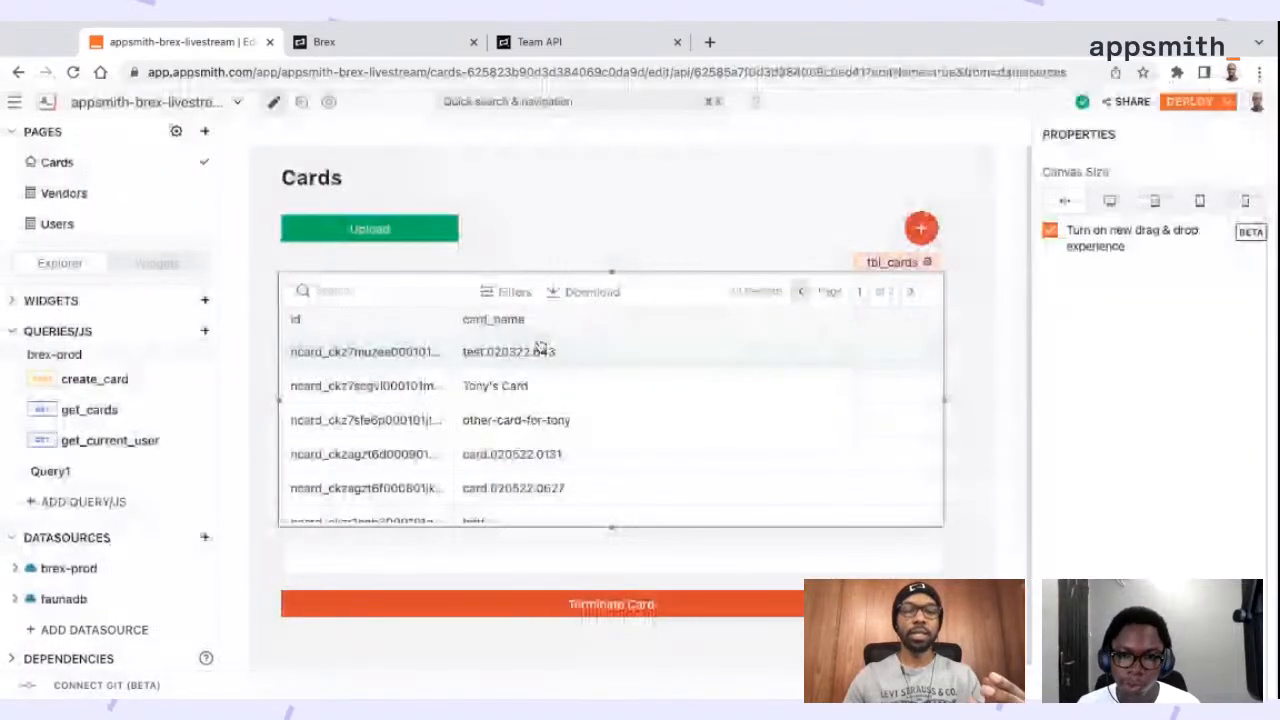
Switch to the Brex developer docs and open the Terminate card reference under Cards to check its endpoint and request parameters
click(510, 42)
scroll(140, 560, down, 3)
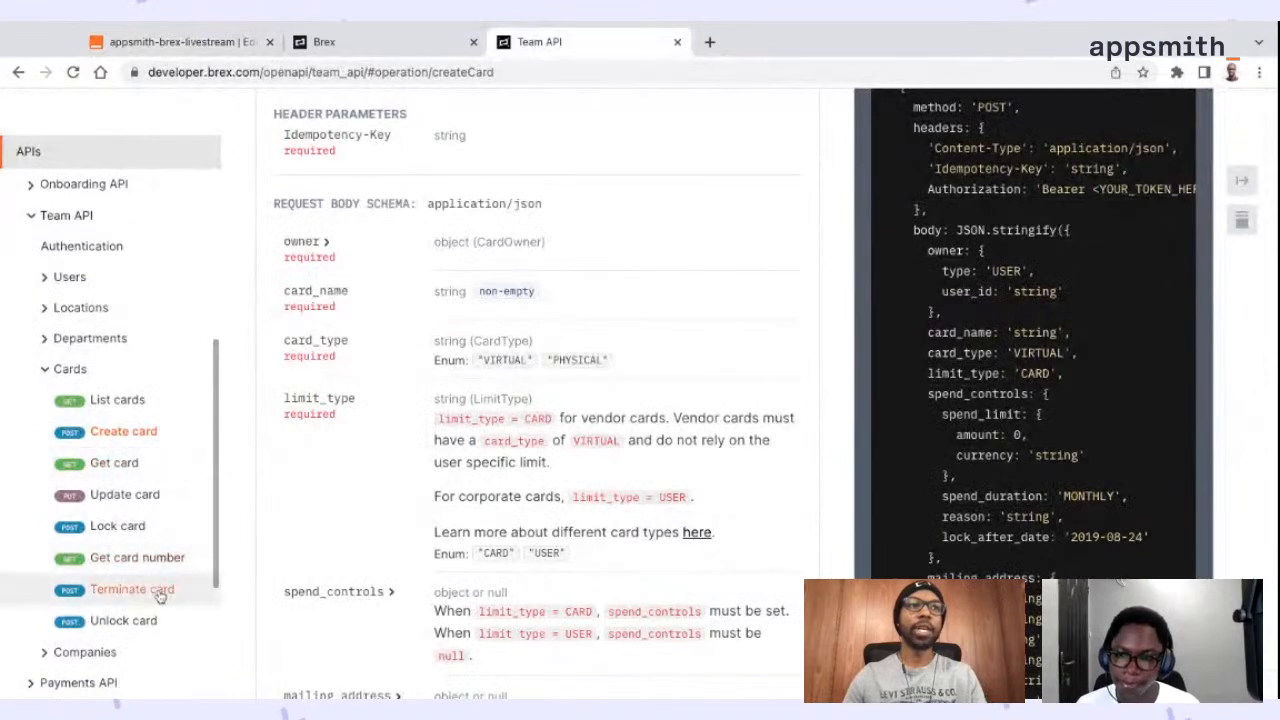
click(157, 591)
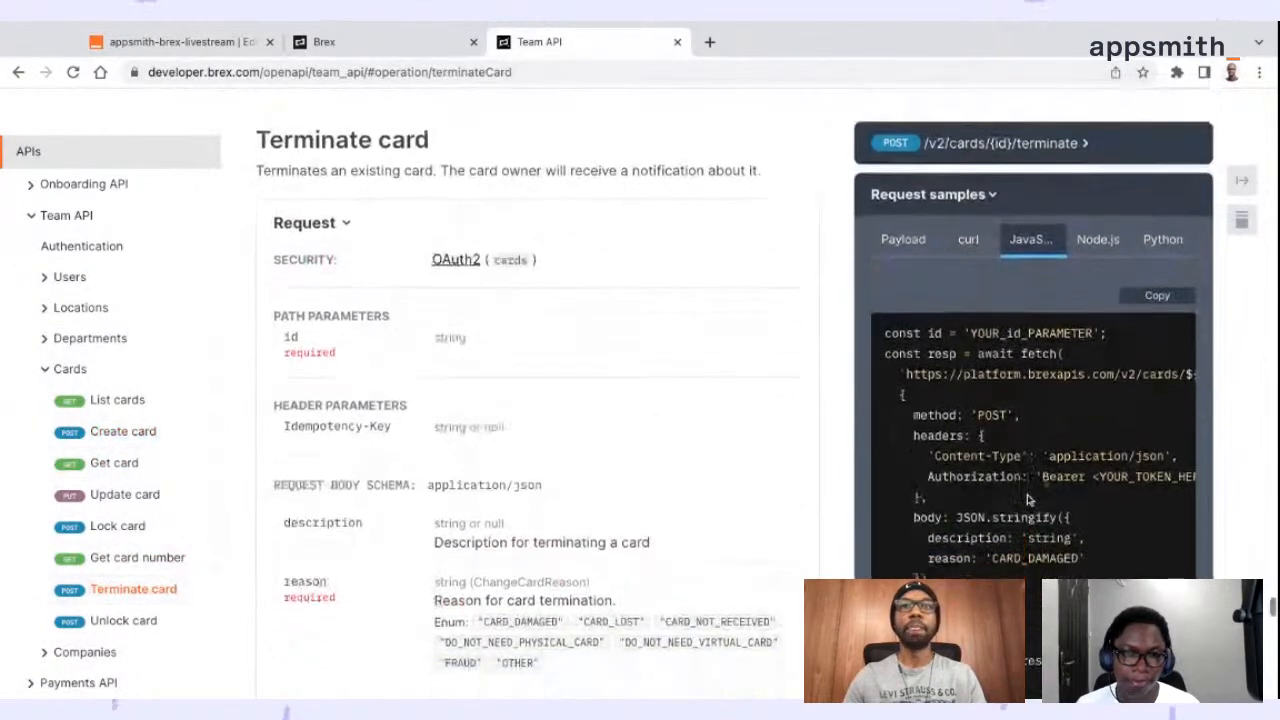
key(super+Tab)
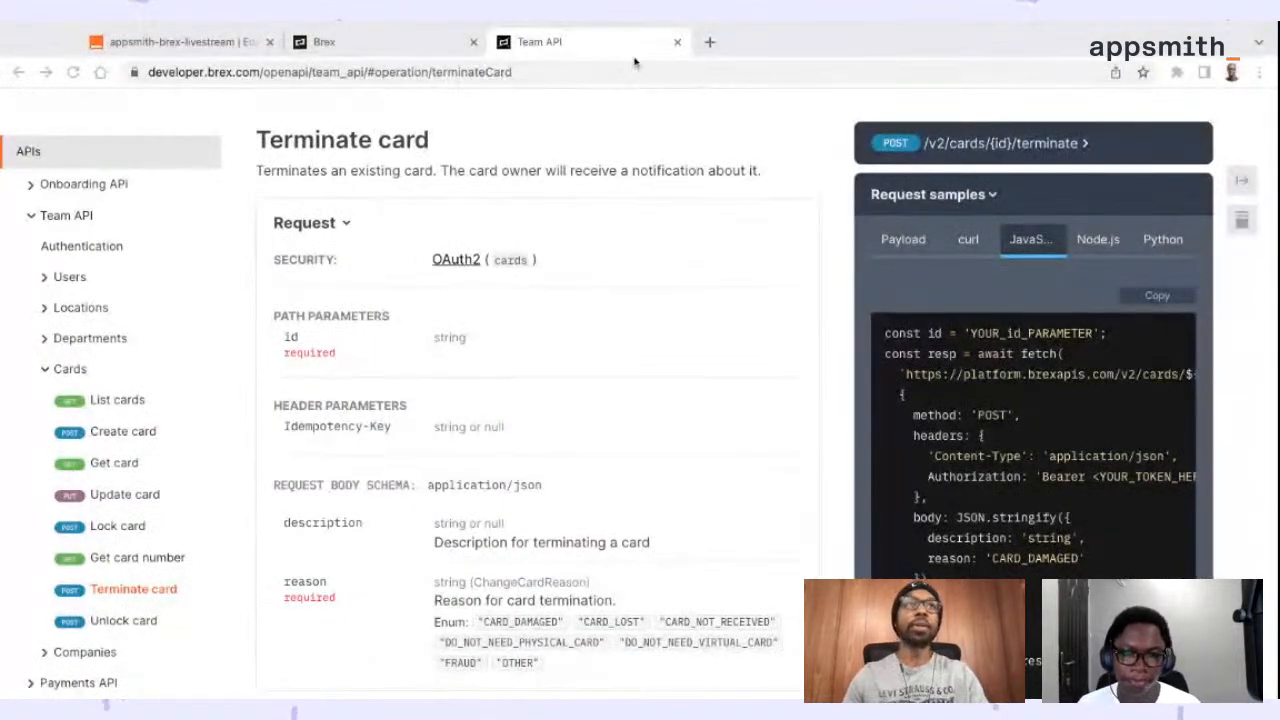
click(180, 42)
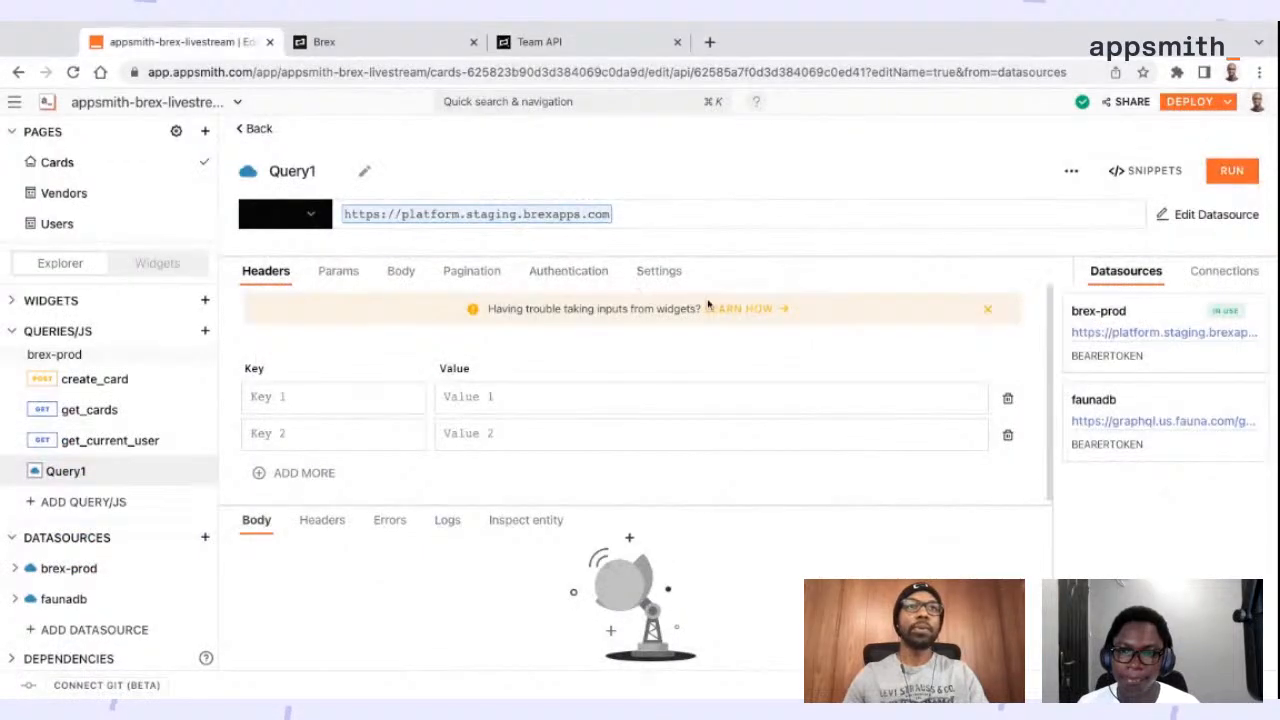
click(302, 180)
click(310, 212)
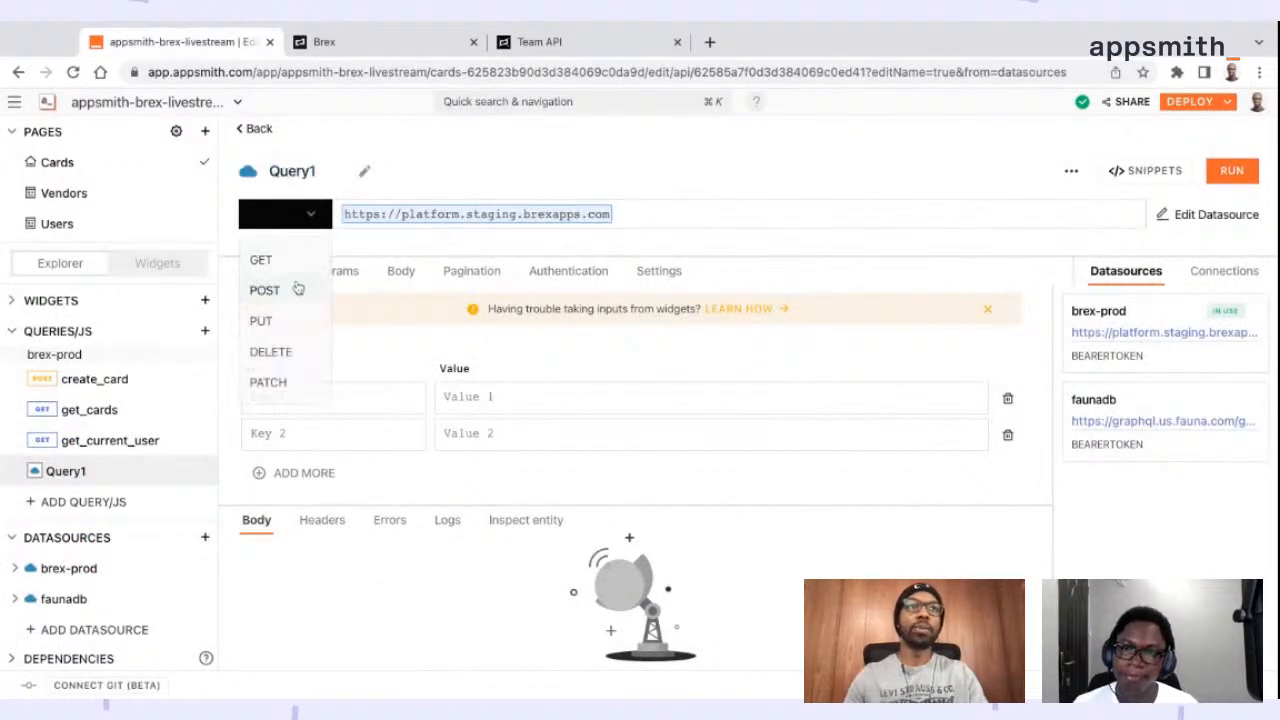
click(270, 351)
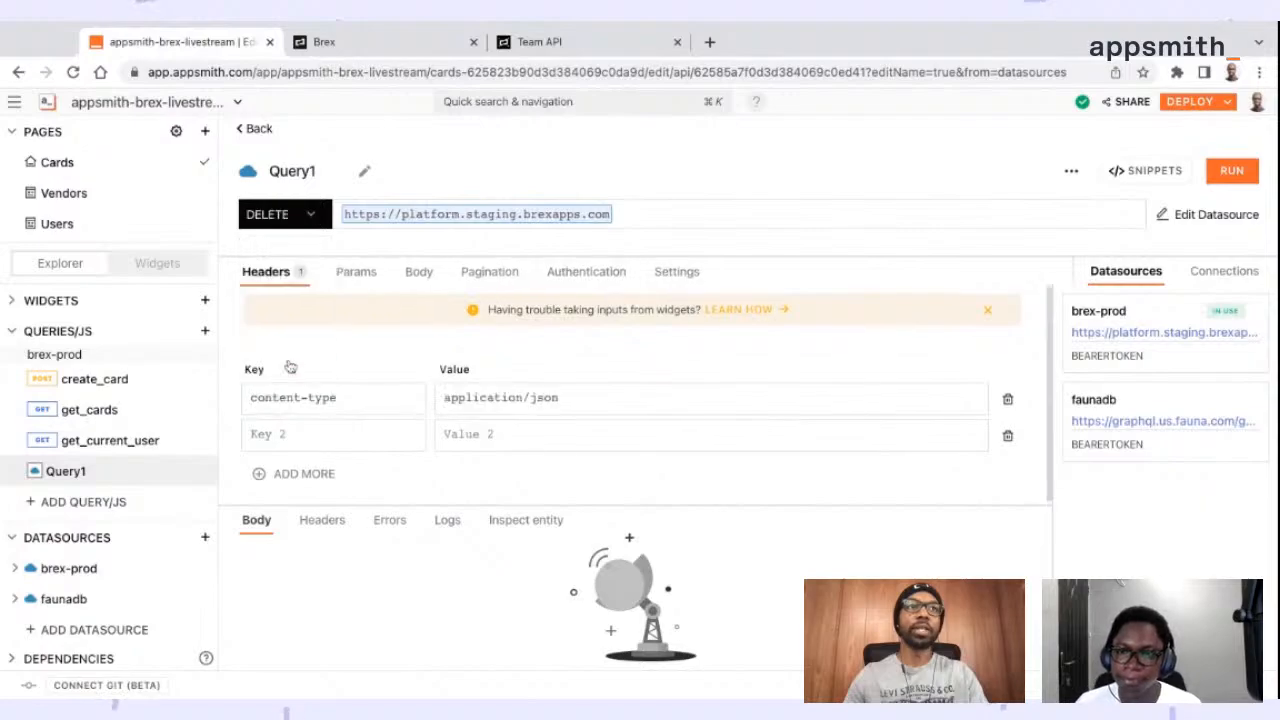
click(590, 42)
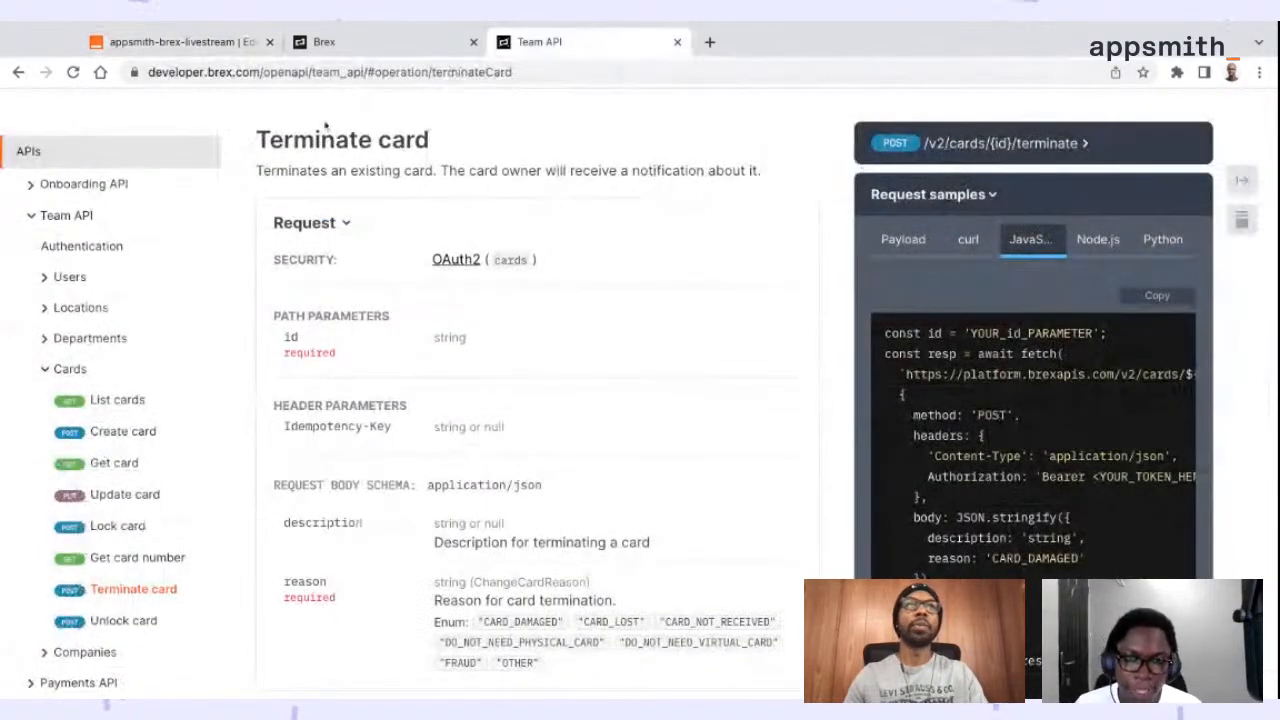
Switch from the Brex docs back to Query1 in Appsmith and set its request method to POST
click(210, 45)
click(300, 214)
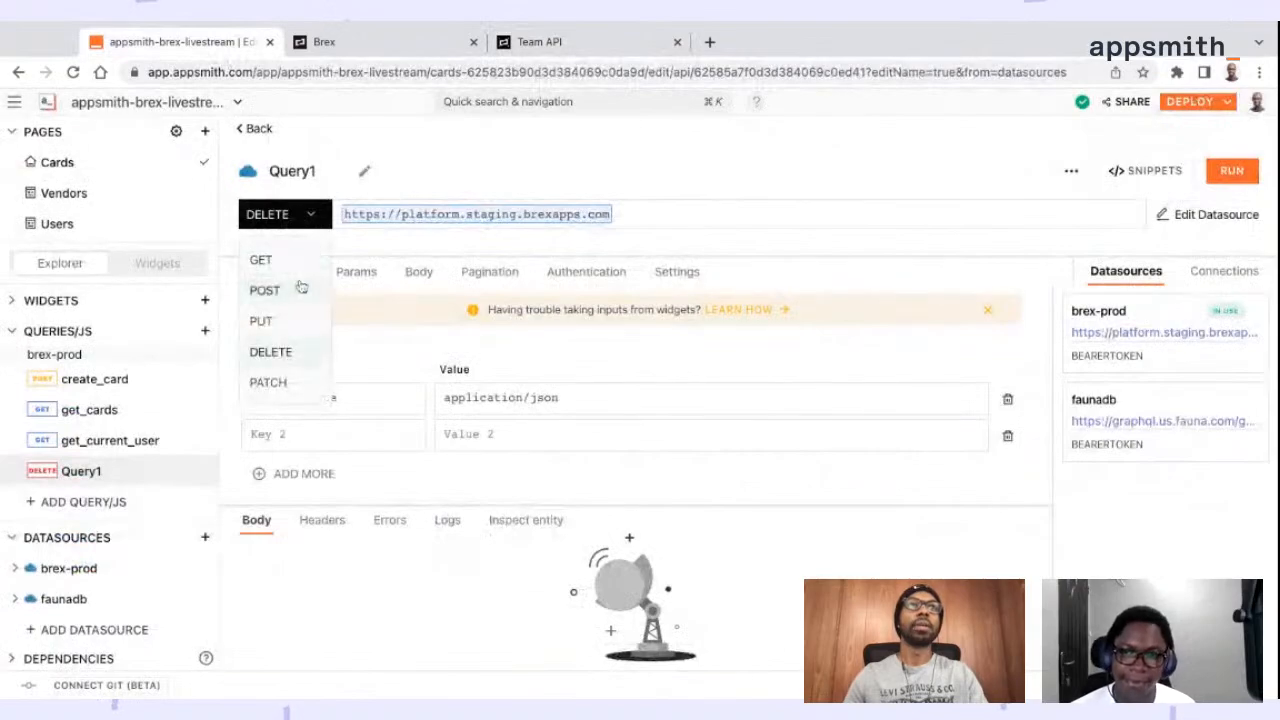
click(265, 291)
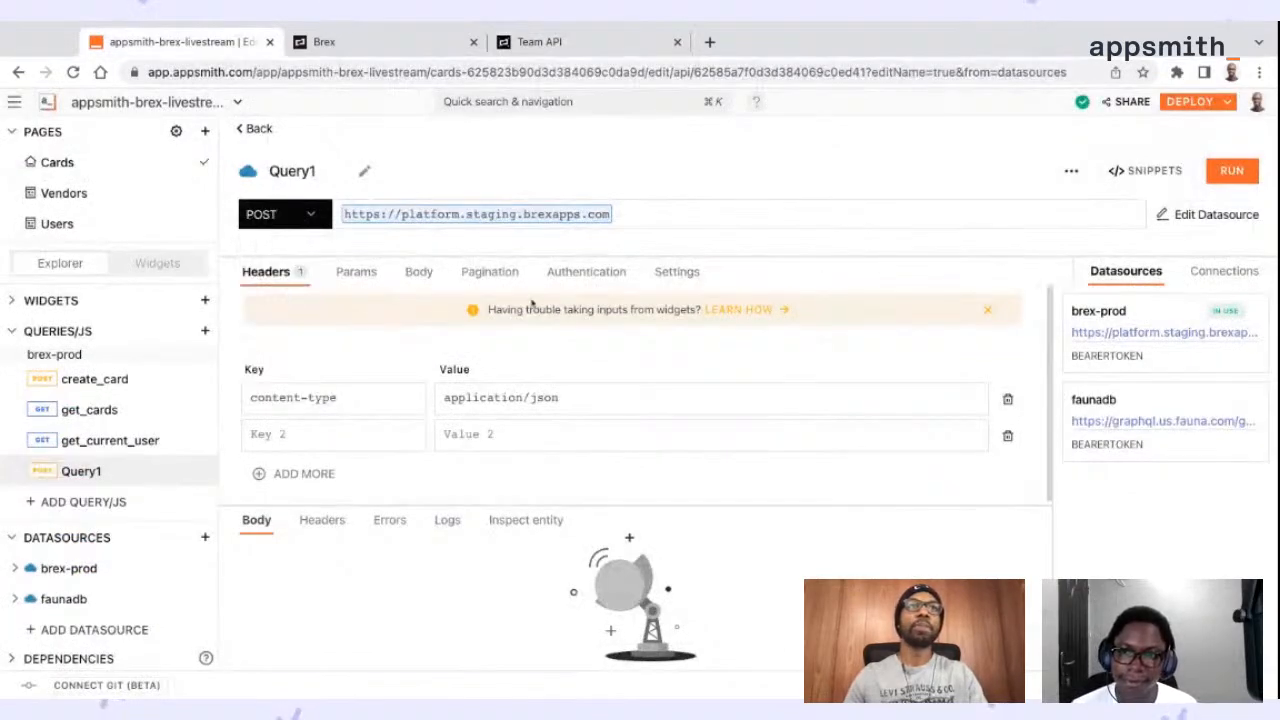
Fill the query's raw request body with JSON setting description to "demo" and reason to "OTHER", and check both values
click(424, 279)
click(419, 361)
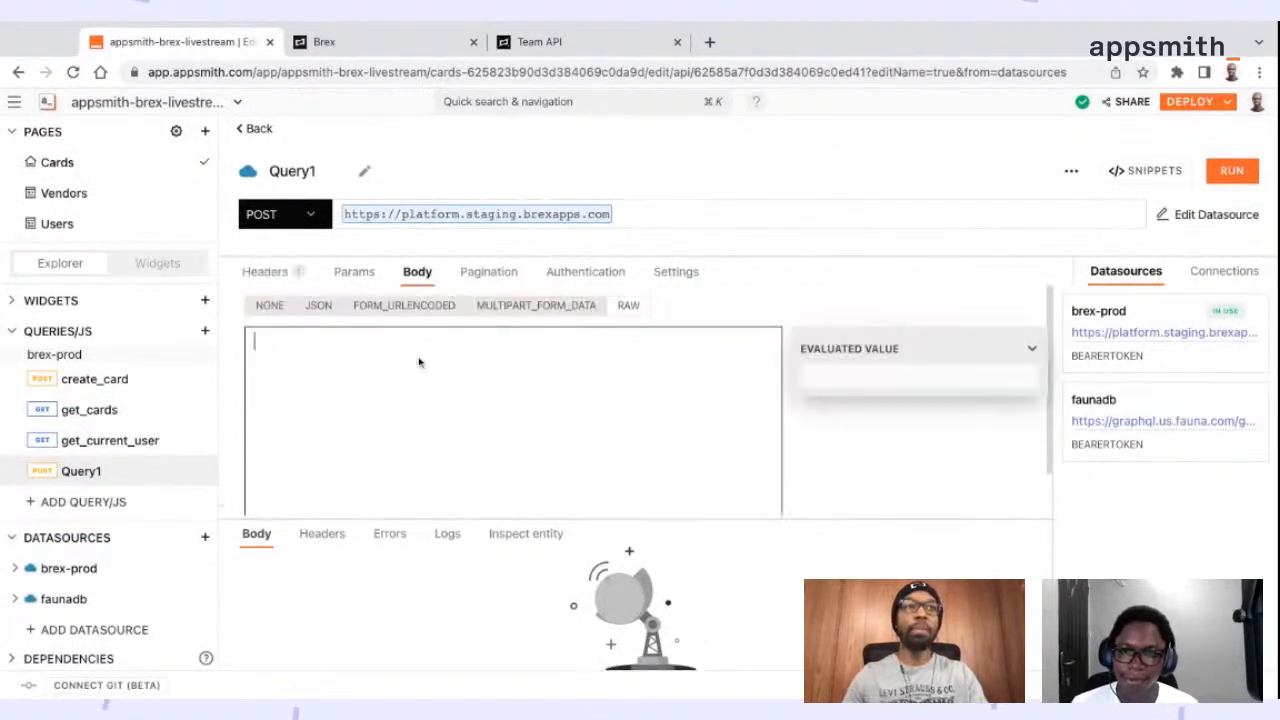
text({   "description": "demo",   "reason": "OTHER" })
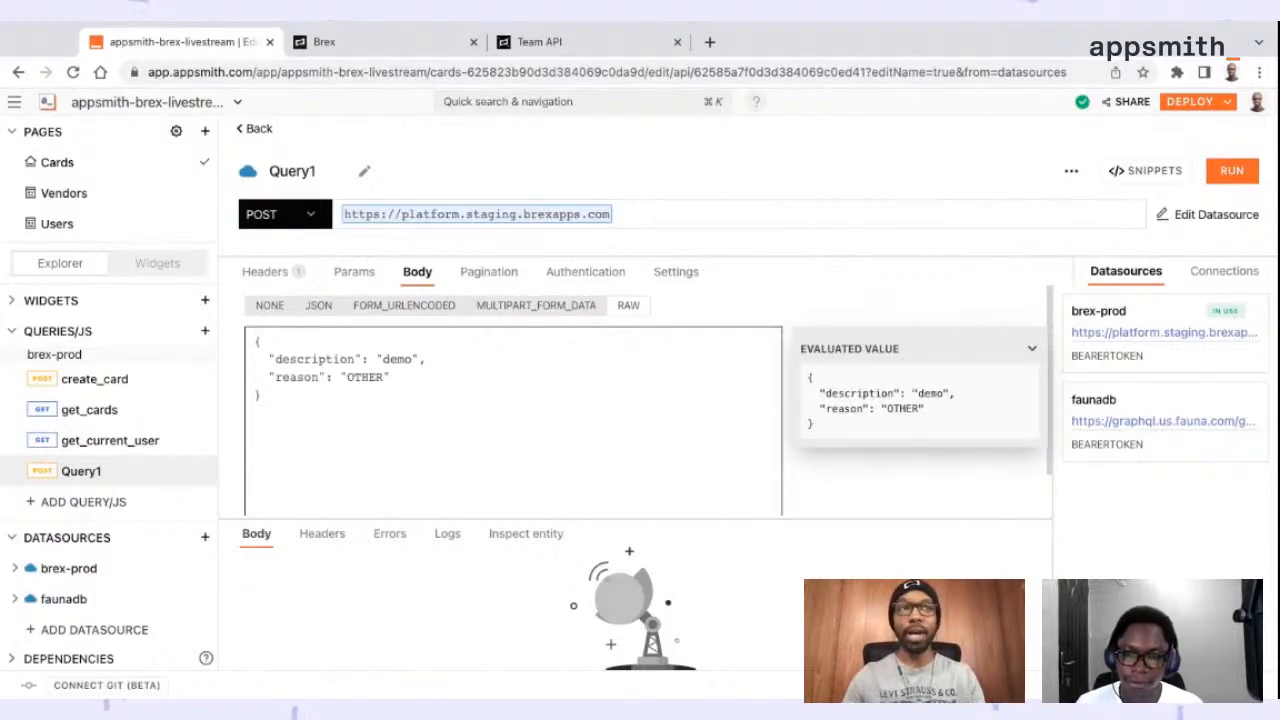
double_click(398, 359)
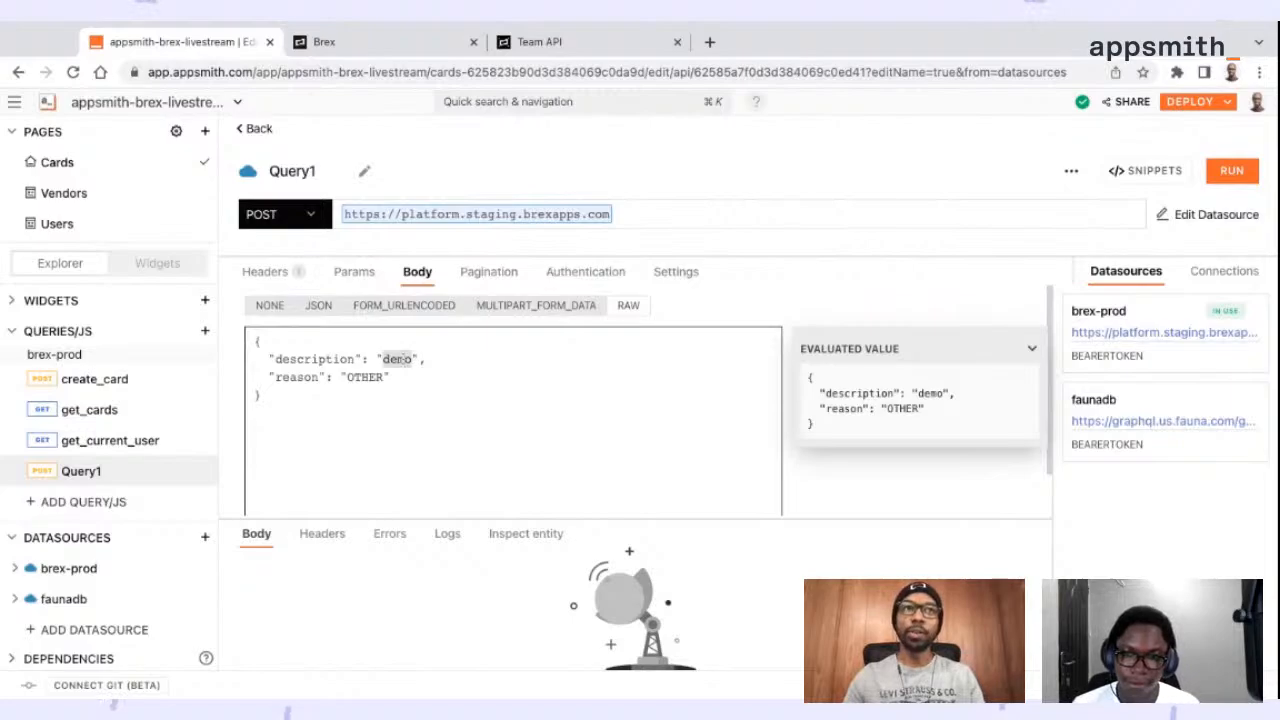
click(426, 359)
double_click(398, 359)
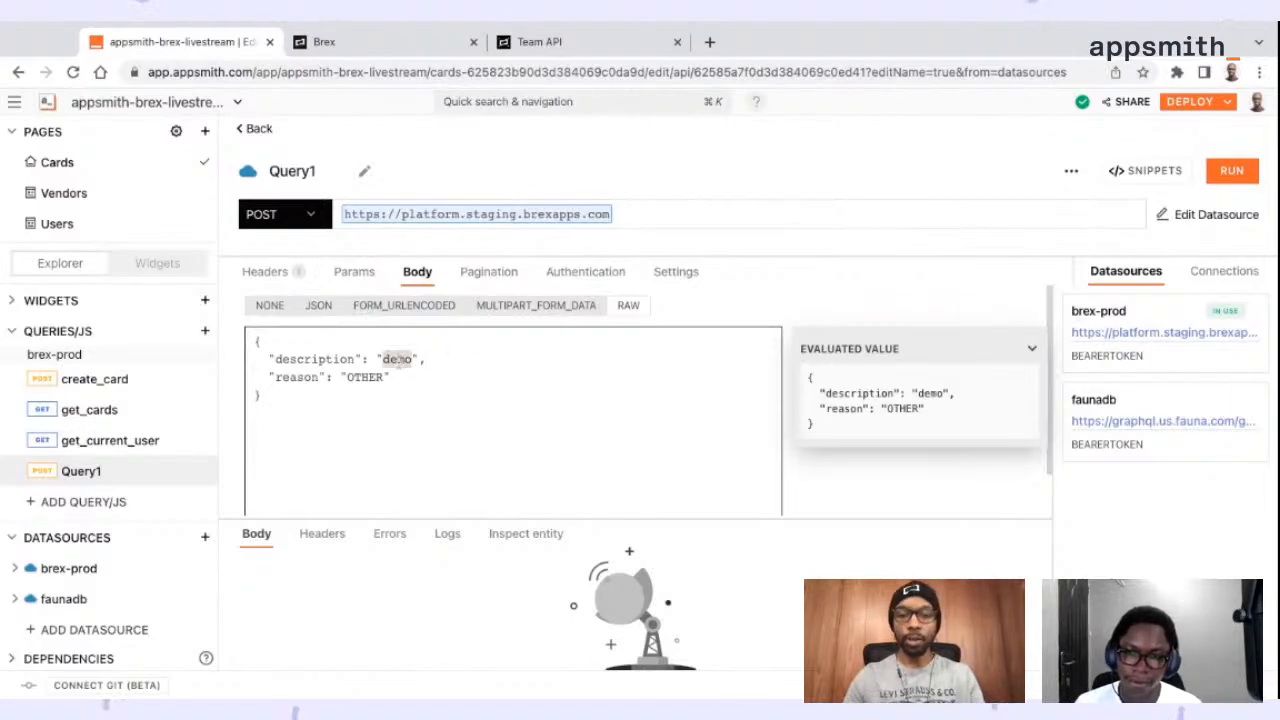
double_click(364, 377)
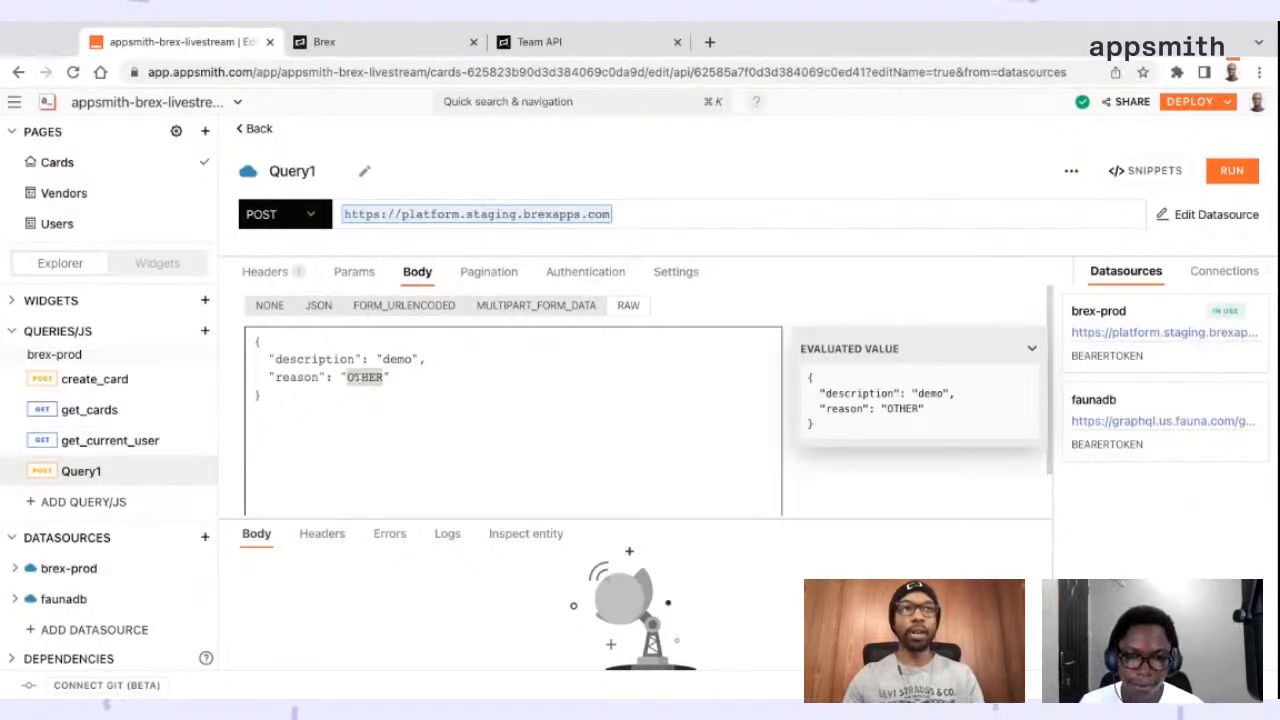
double_click(296, 377)
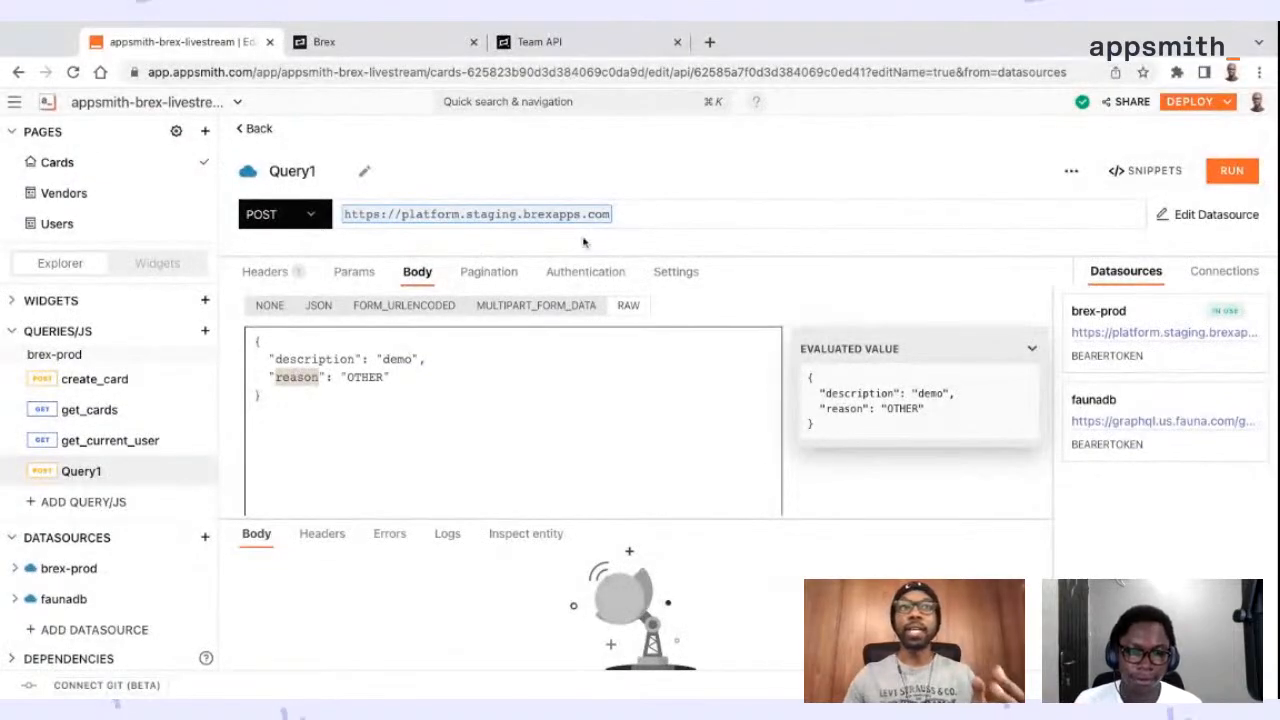
Append the path /v2/cards/{{this.params.card_id}}/terminate to the query's base URL and check the card_id parameter
click(668, 216)
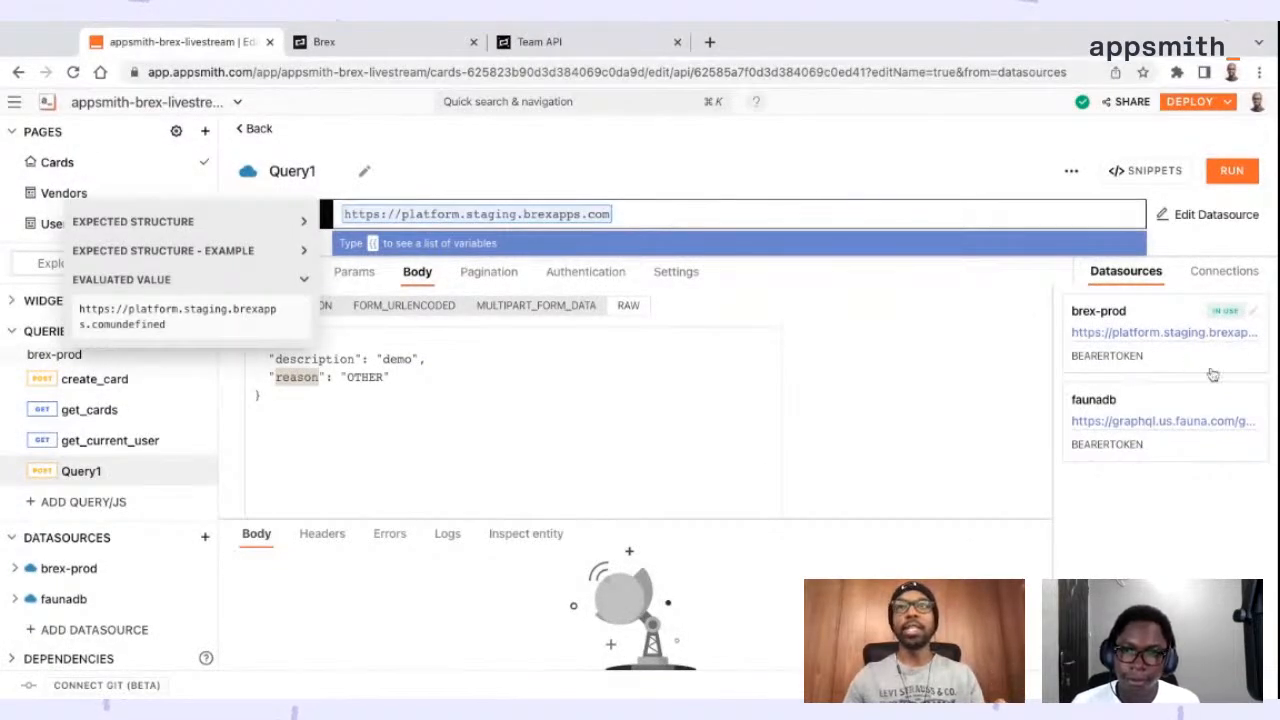
key(super+Tab)
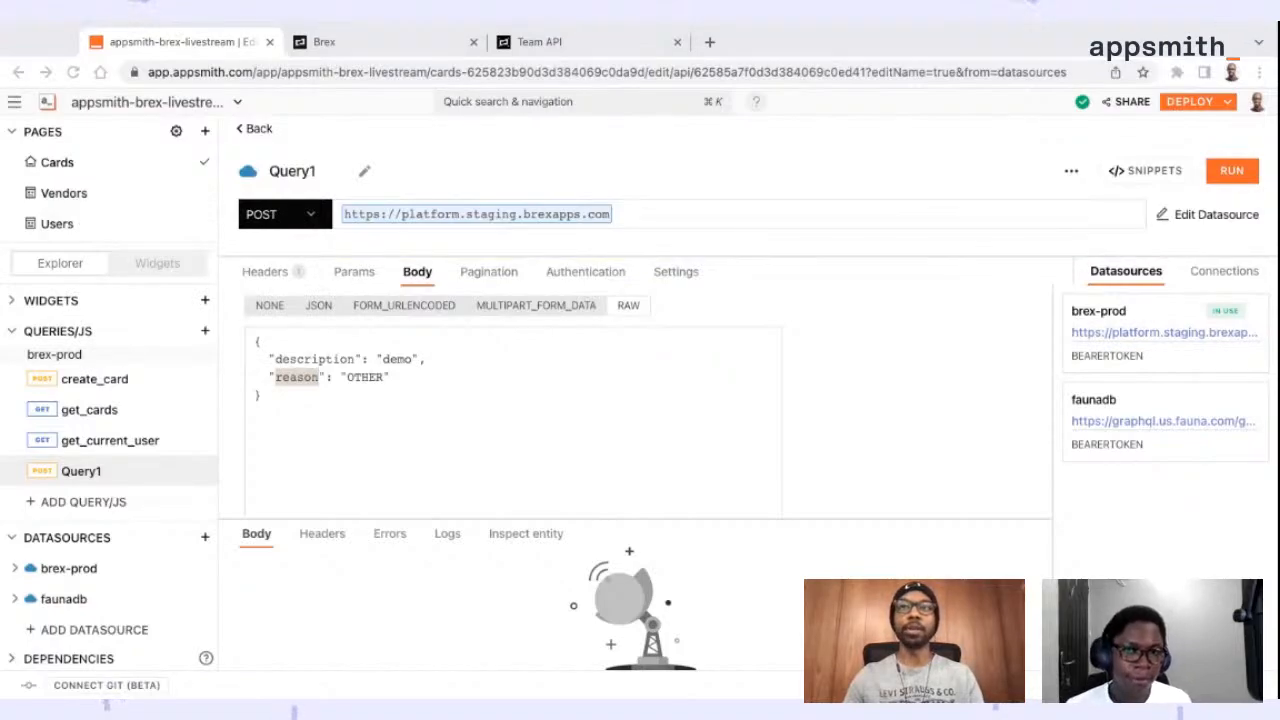
key(super+Tab)
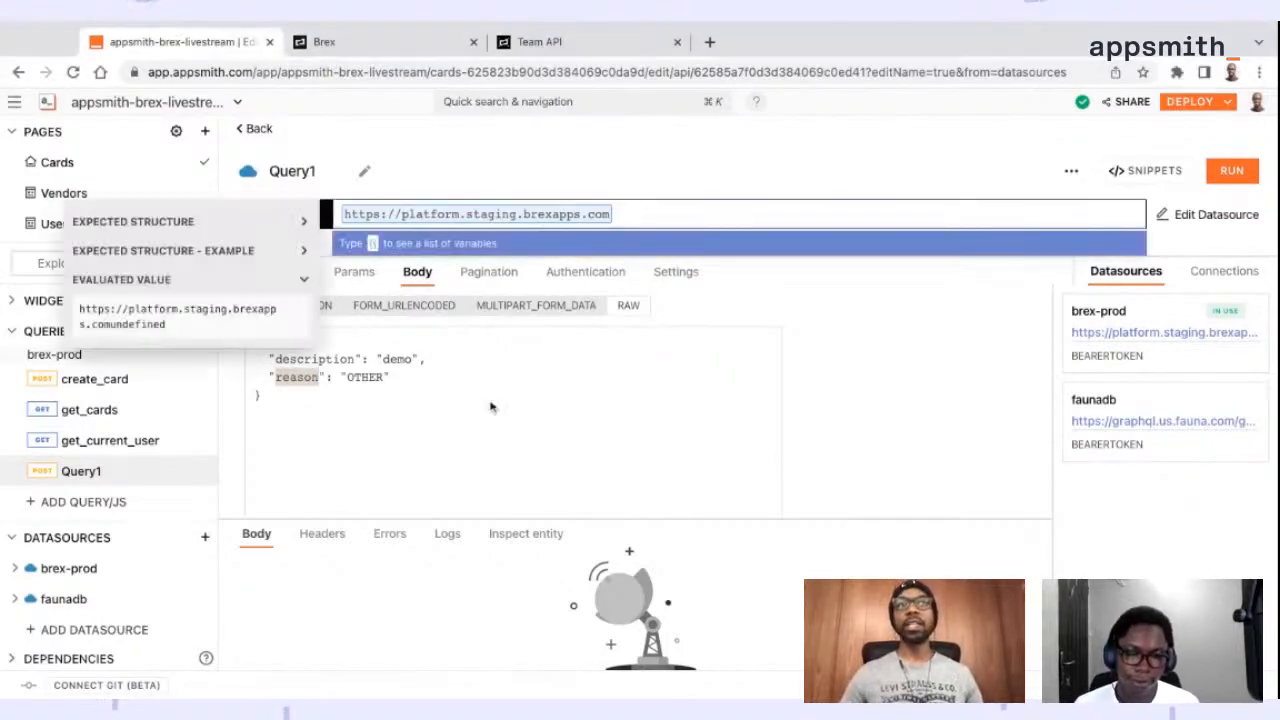
click(453, 405)
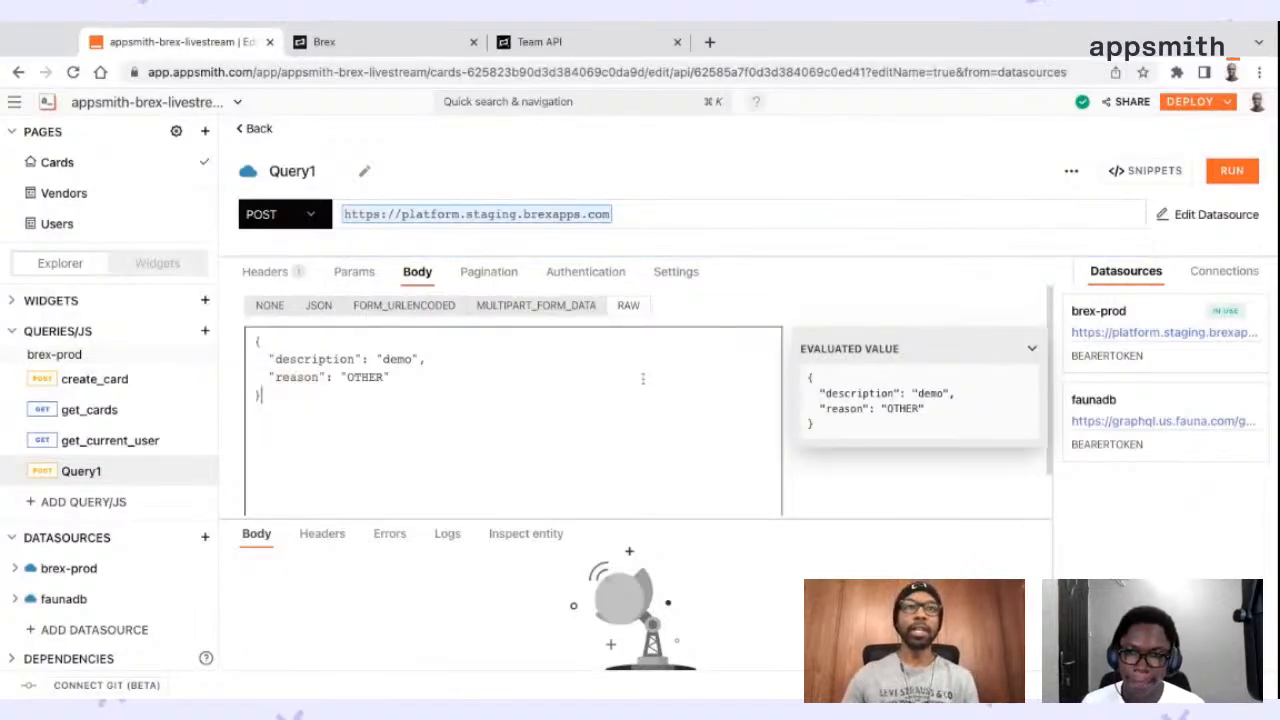
click(658, 209)
text(/v2/cards/{{this.params.card_id}}/terminate)
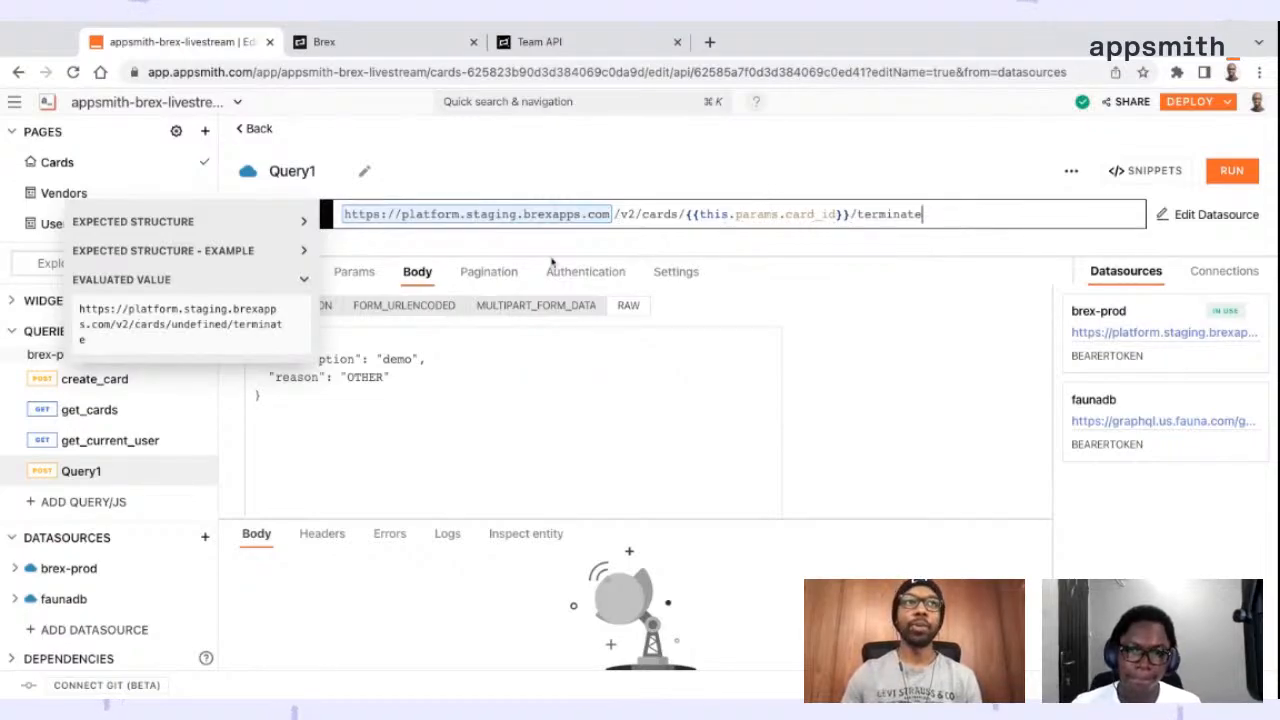
double_click(810, 214)
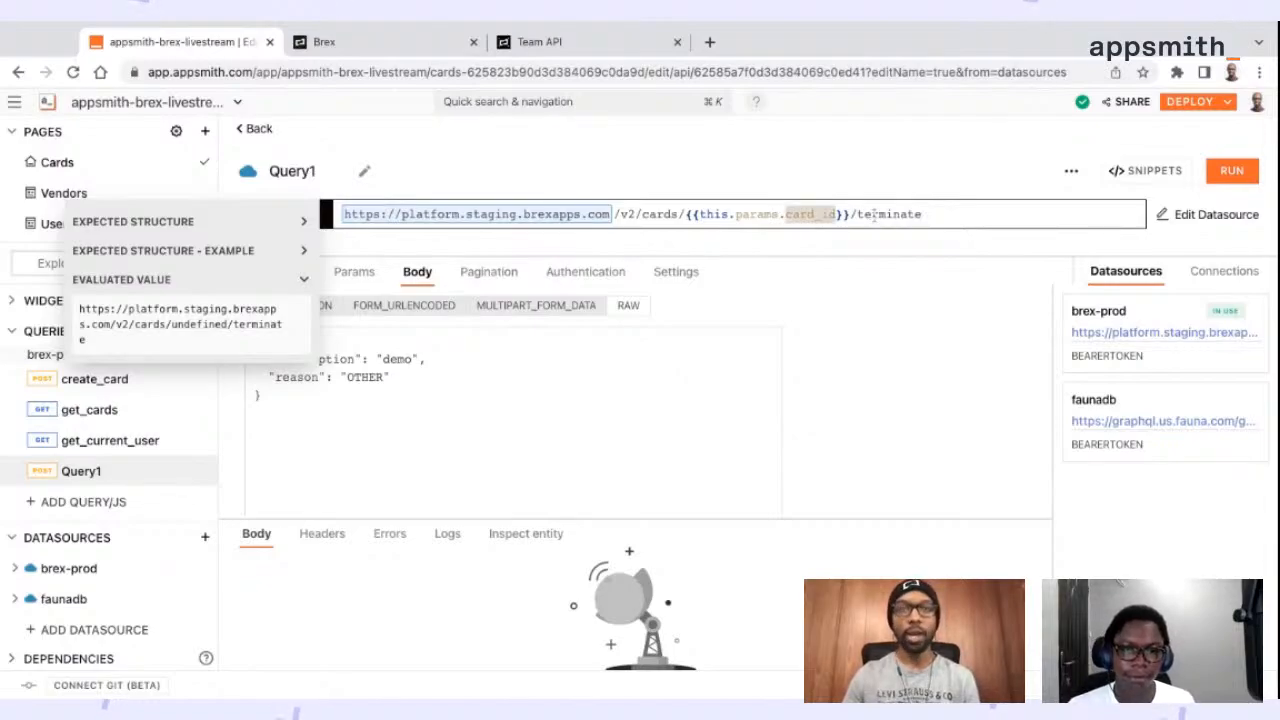
Rename the query as terminate_card
click(364, 171)
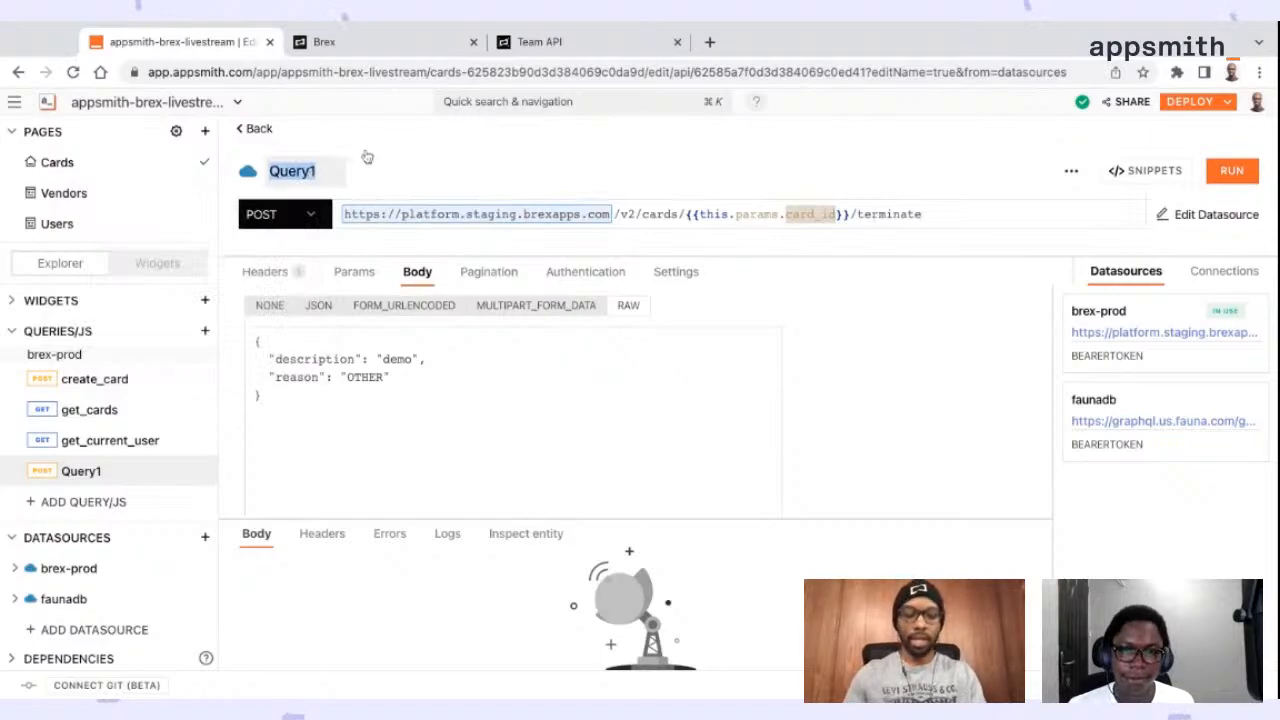
text(terminate)
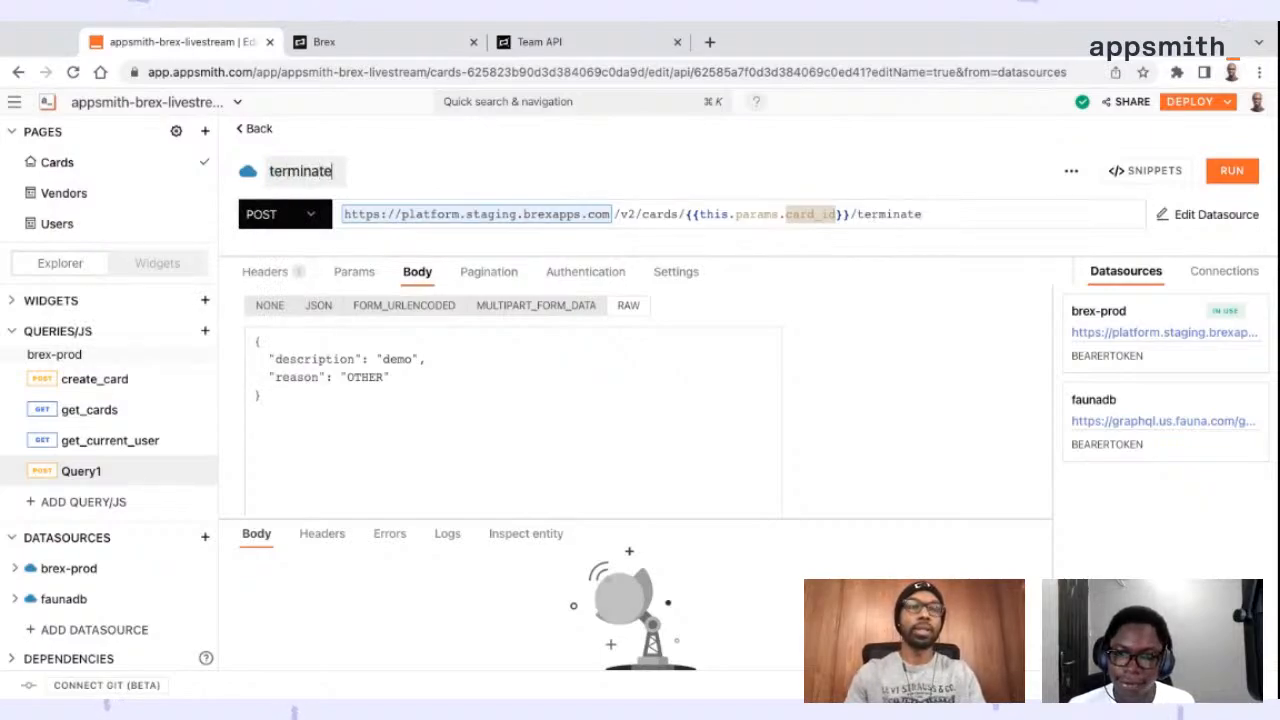
text(_card)
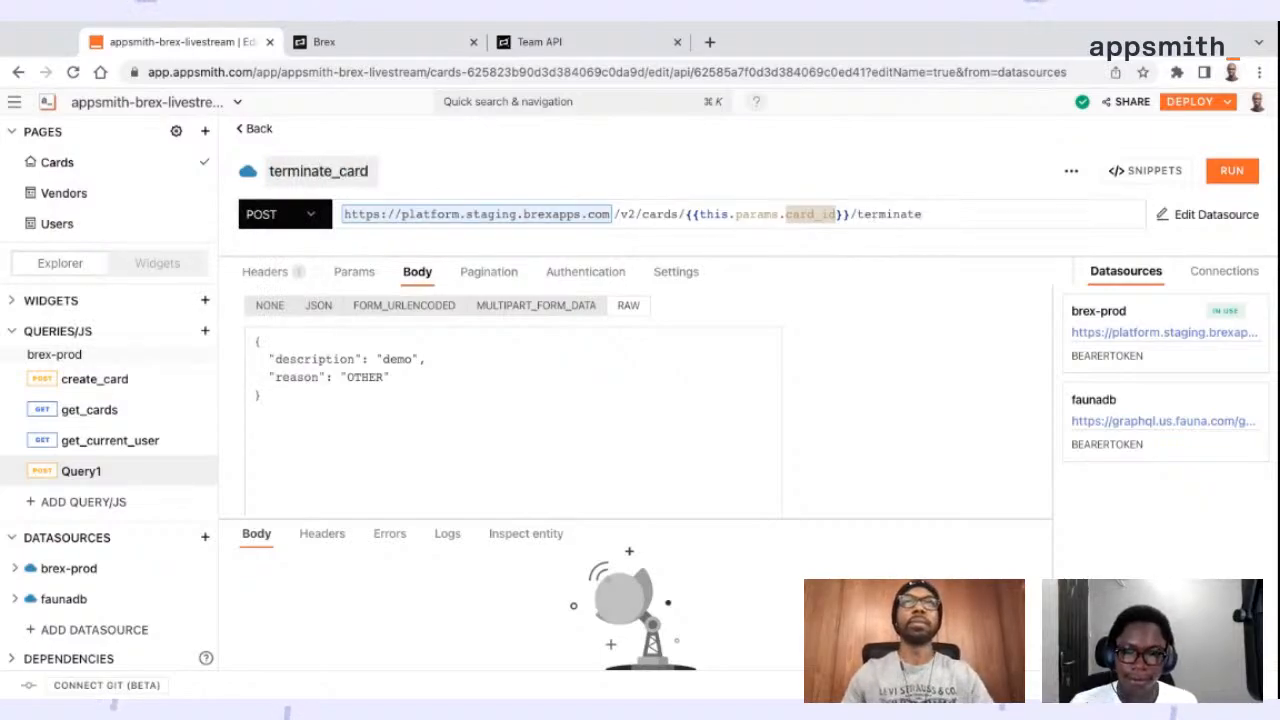
click(703, 191)
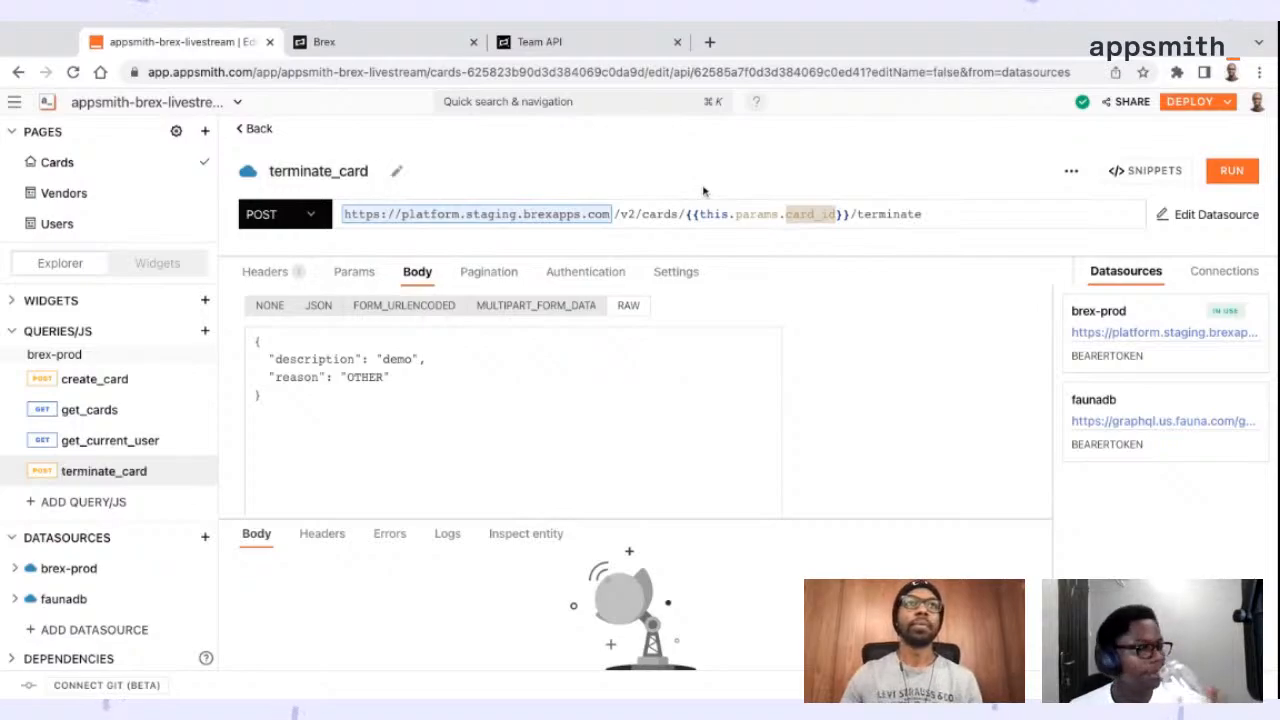
Return to the Cards page canvas and examine how tbl_cards' Table Data maps the get_cards response to id and card_name
click(257, 129)
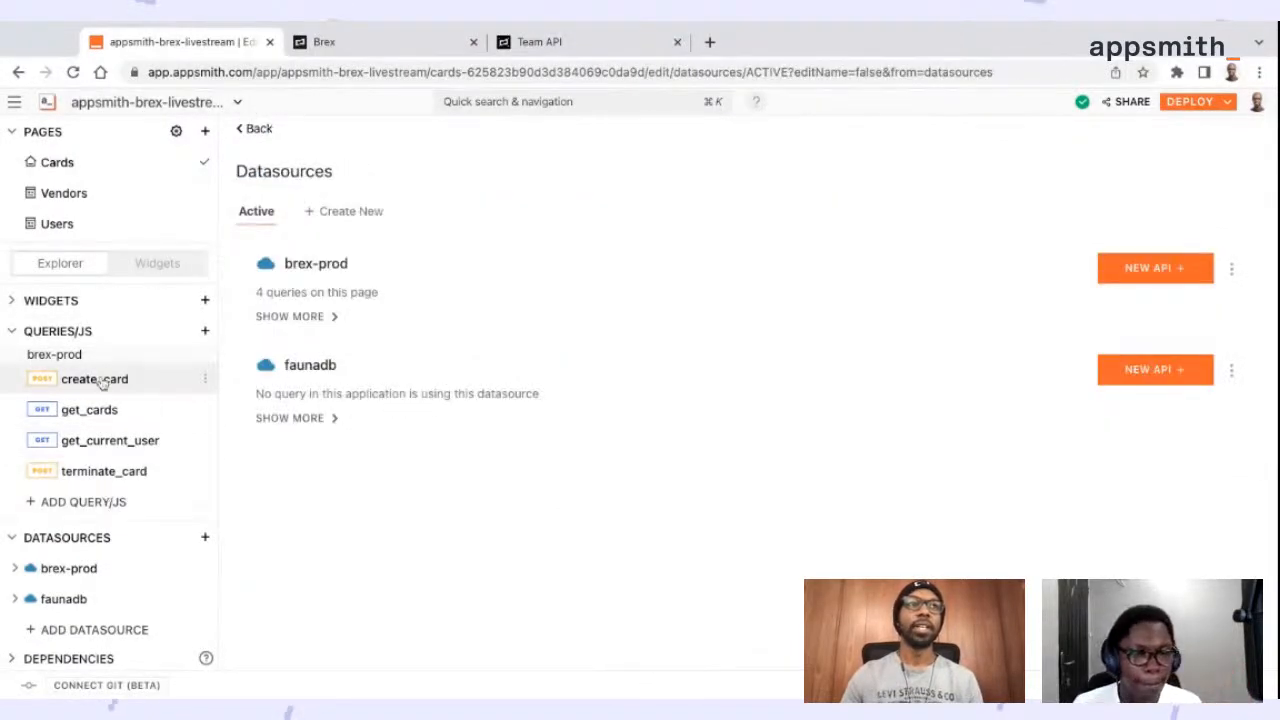
click(253, 130)
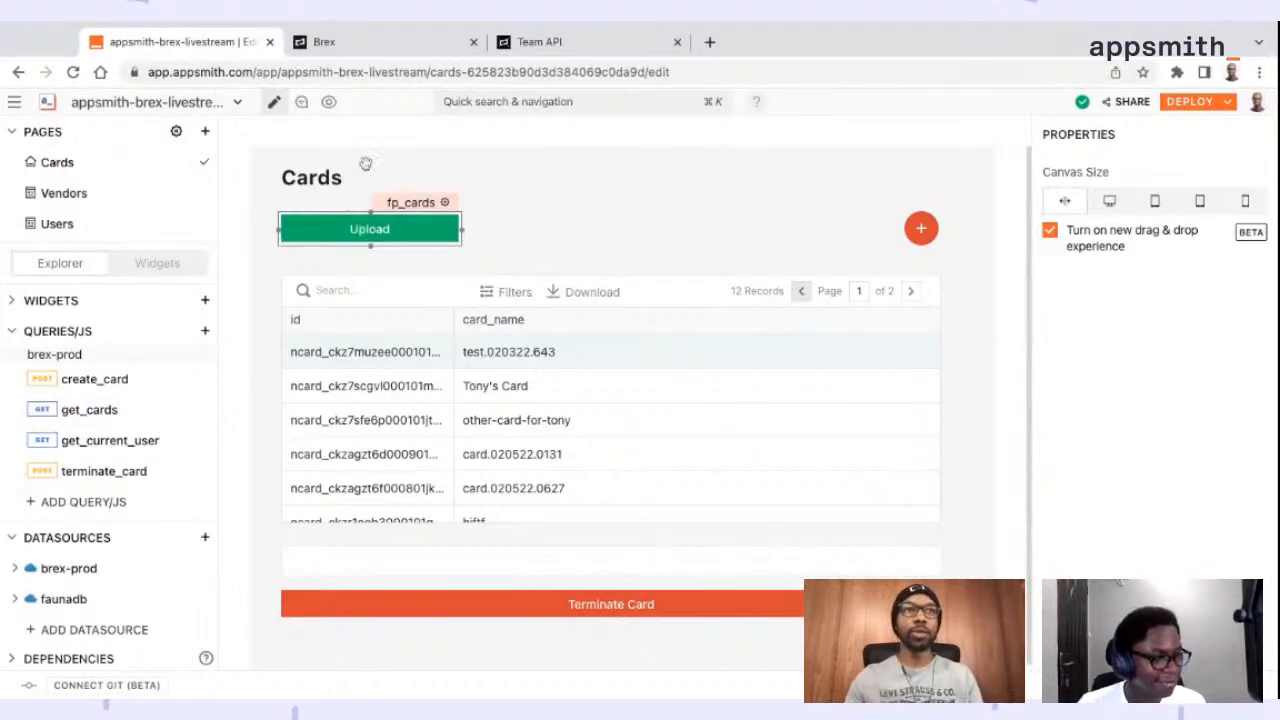
click(471, 408)
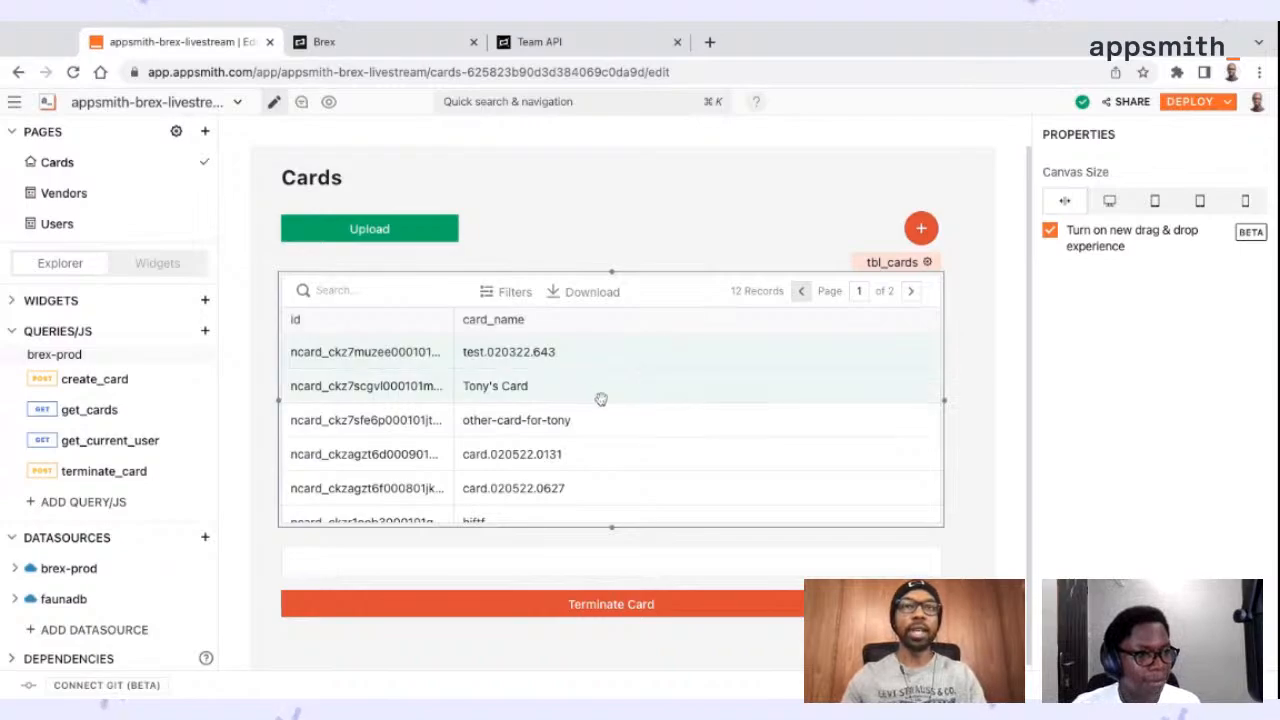
click(30, 338)
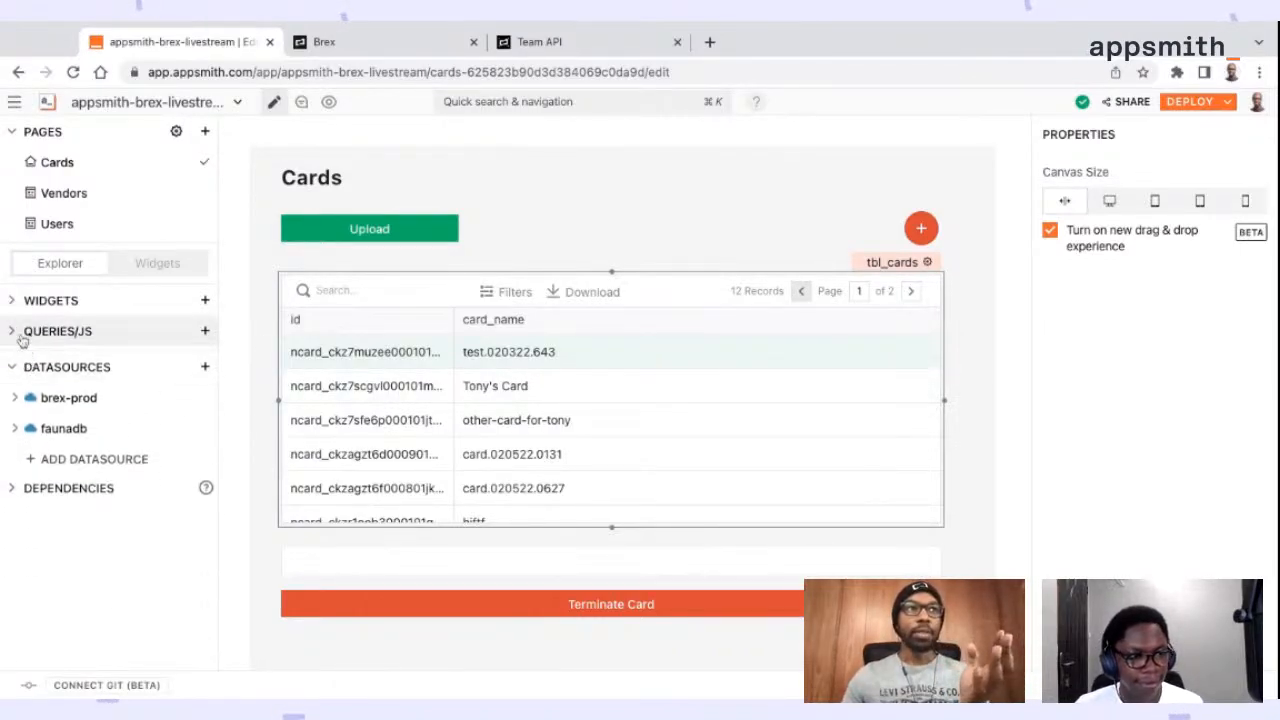
click(18, 336)
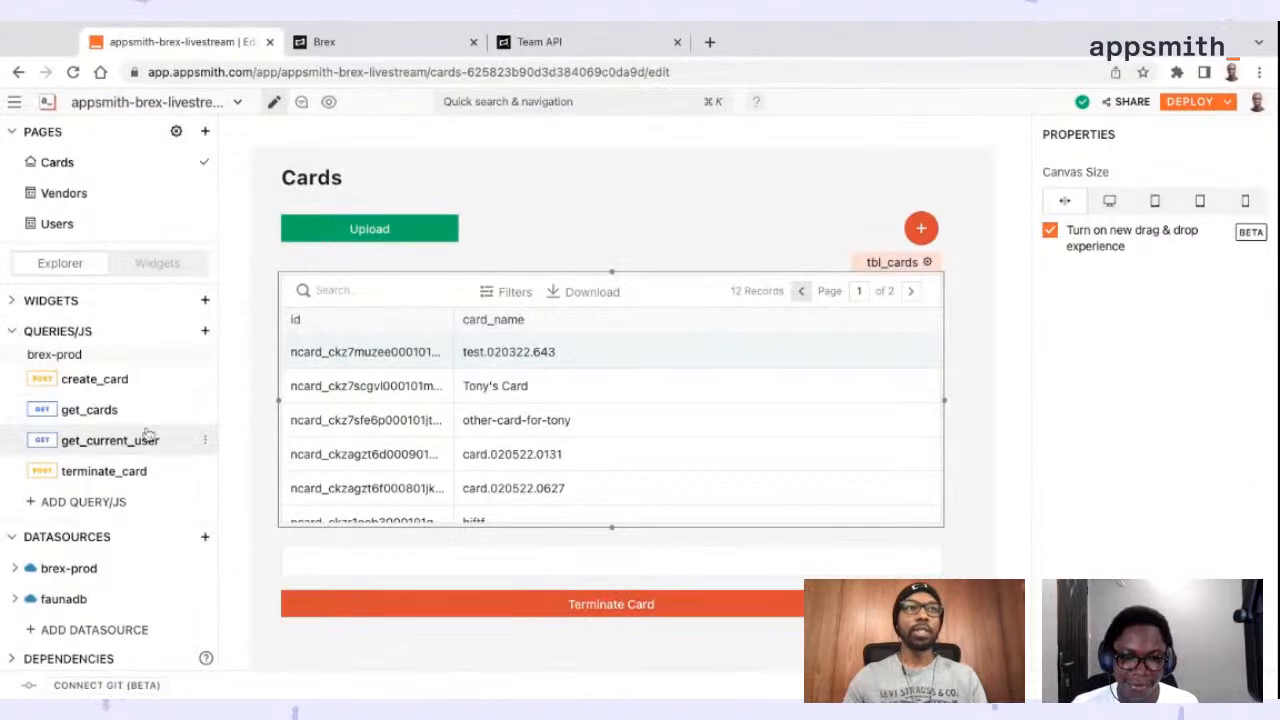
click(905, 262)
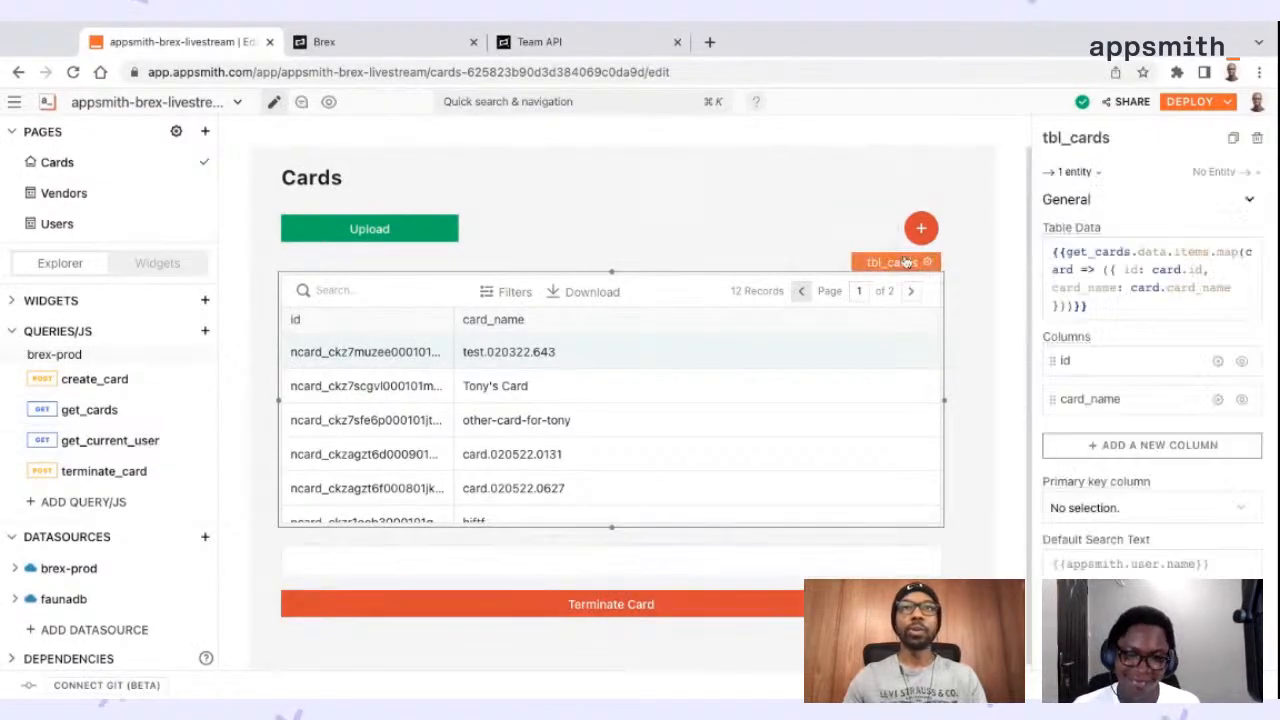
click(1248, 253)
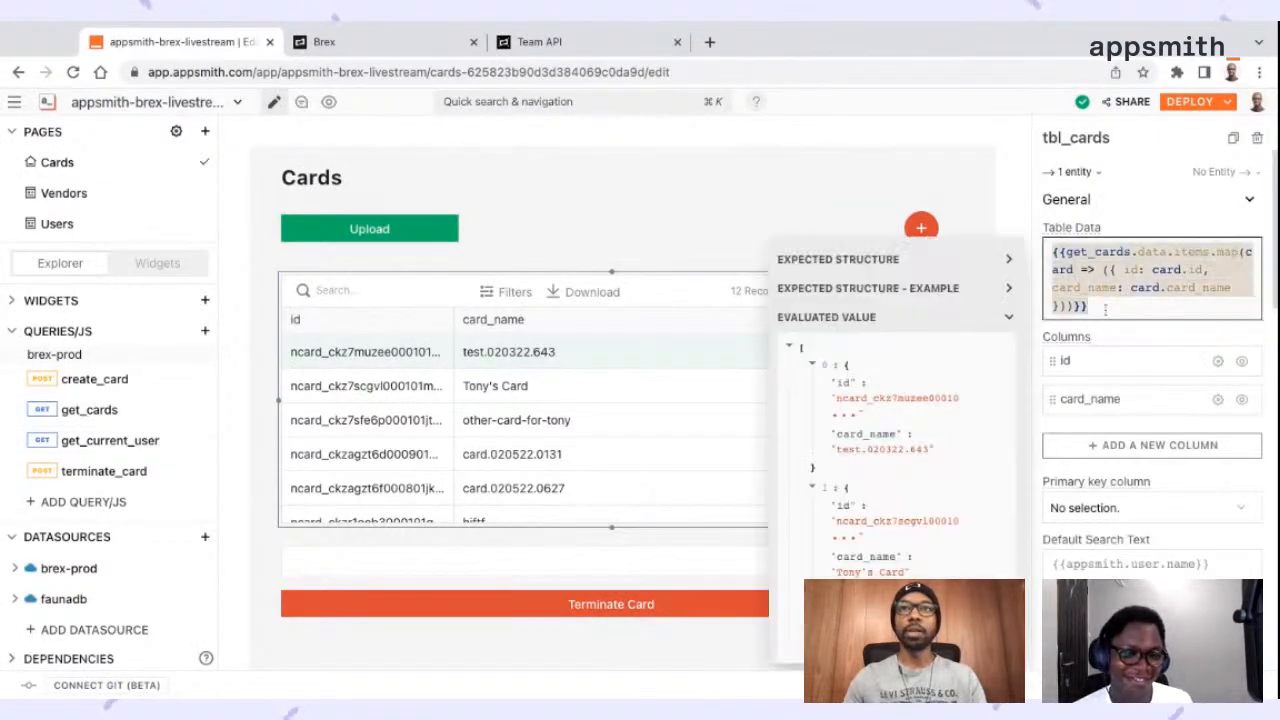
click(688, 238)
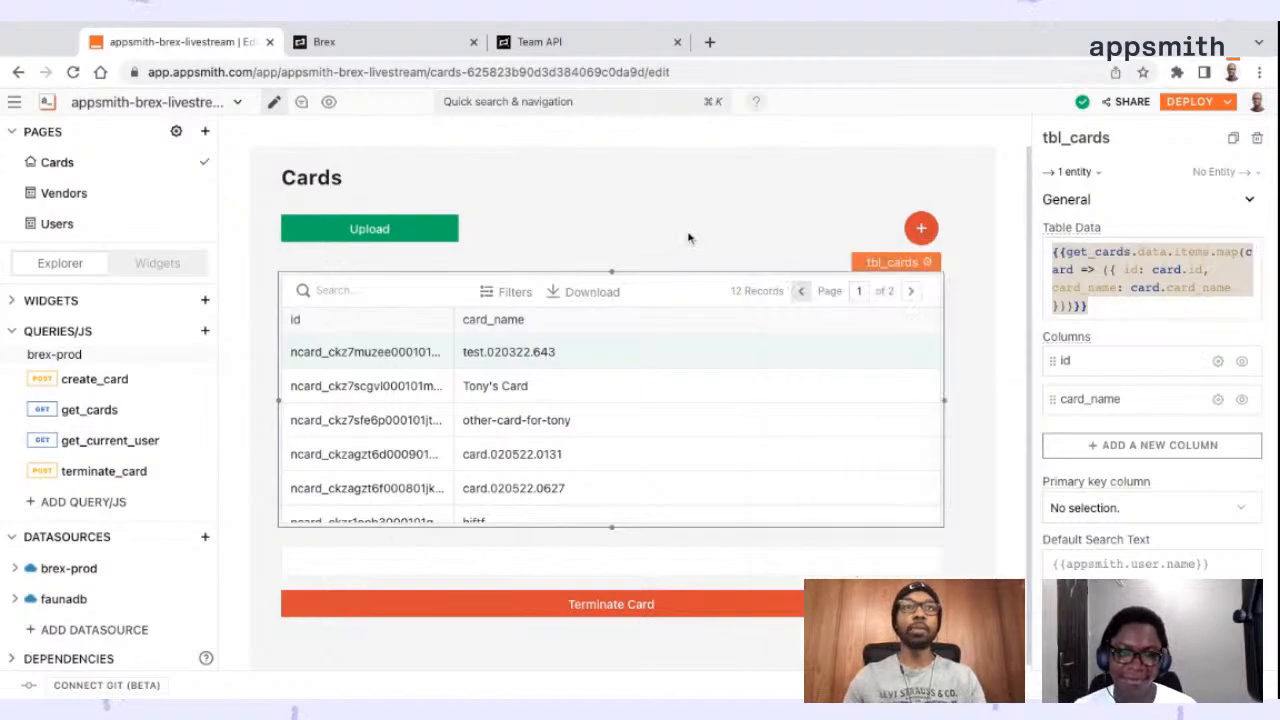
click(688, 238)
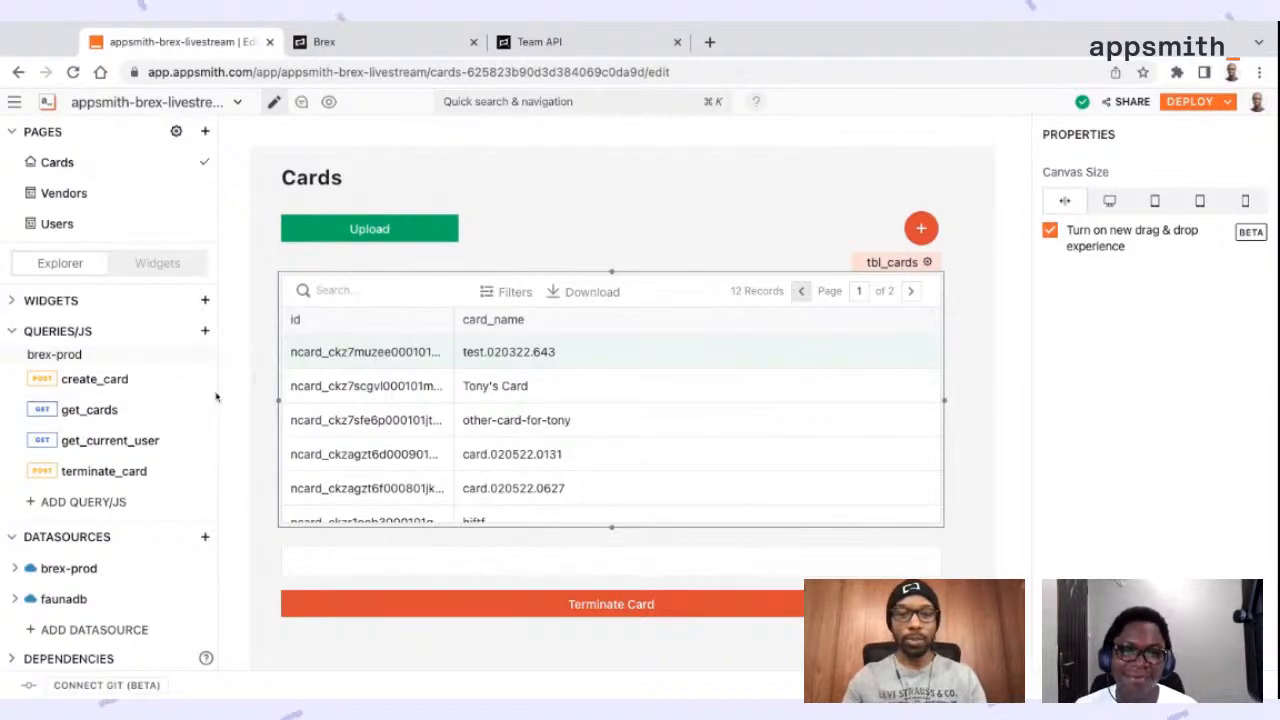
Create a new JS Object and rename it as cards_object
click(205, 332)
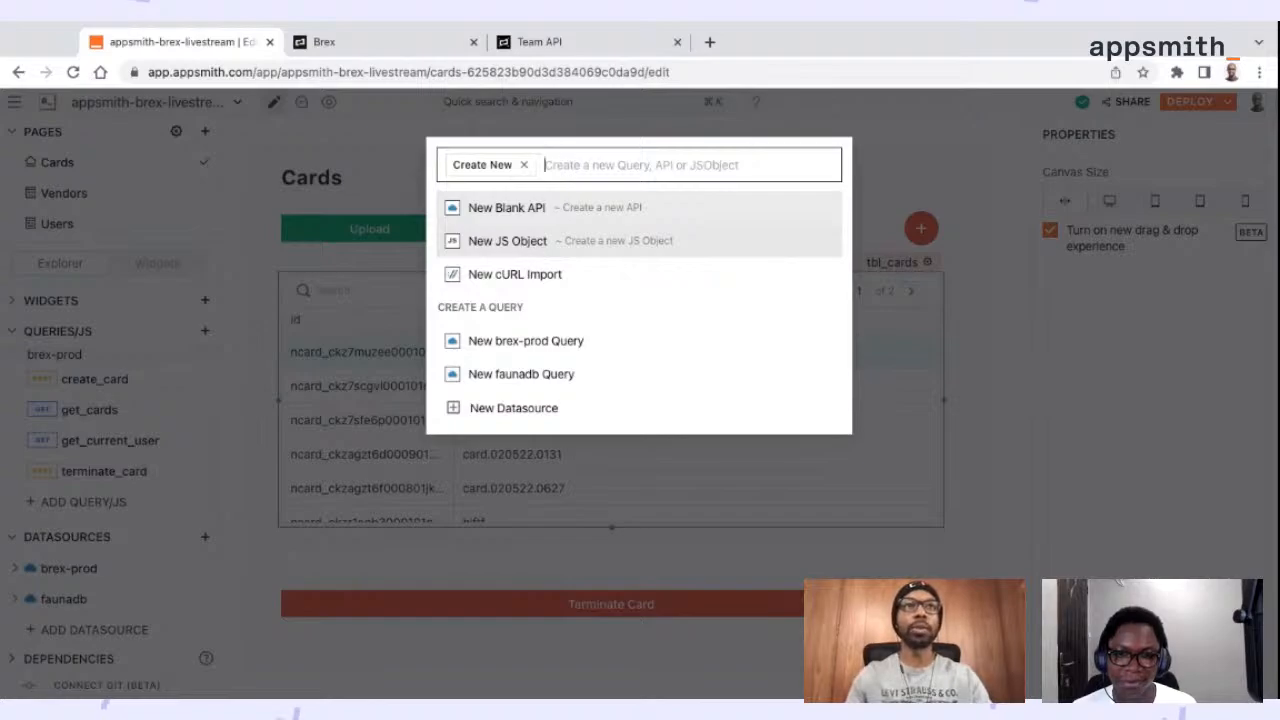
click(507, 240)
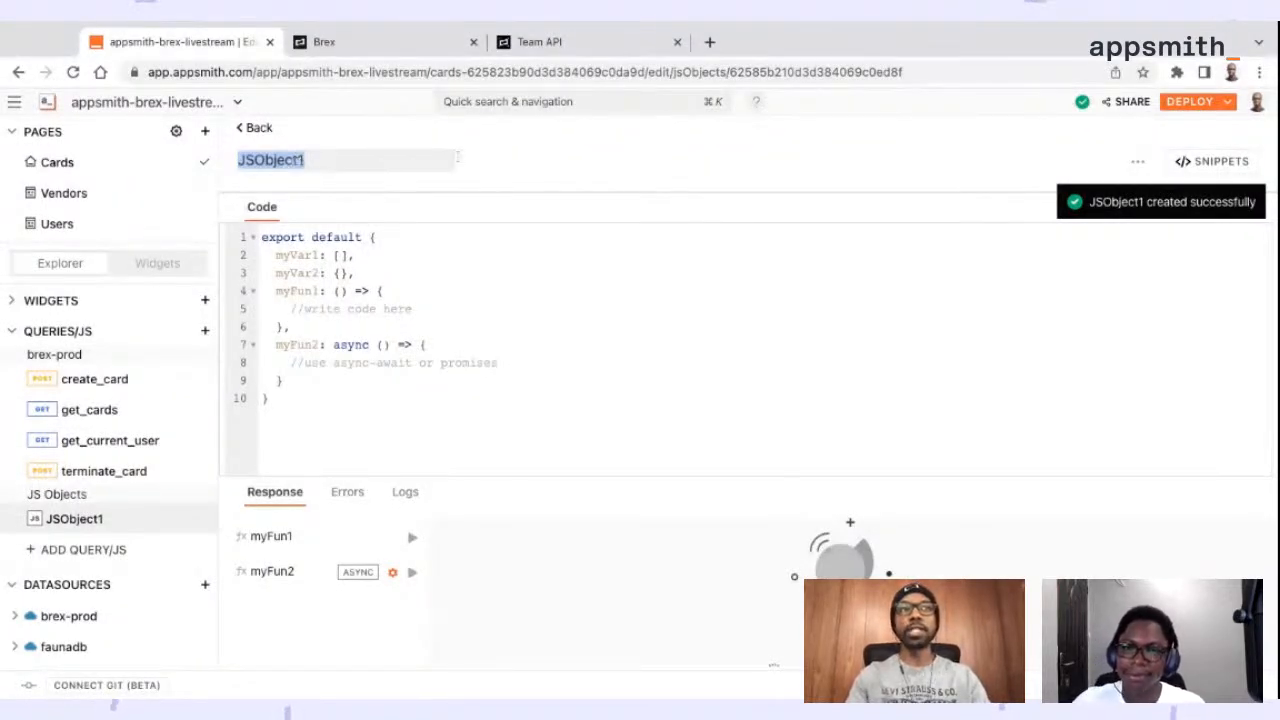
text(crea)
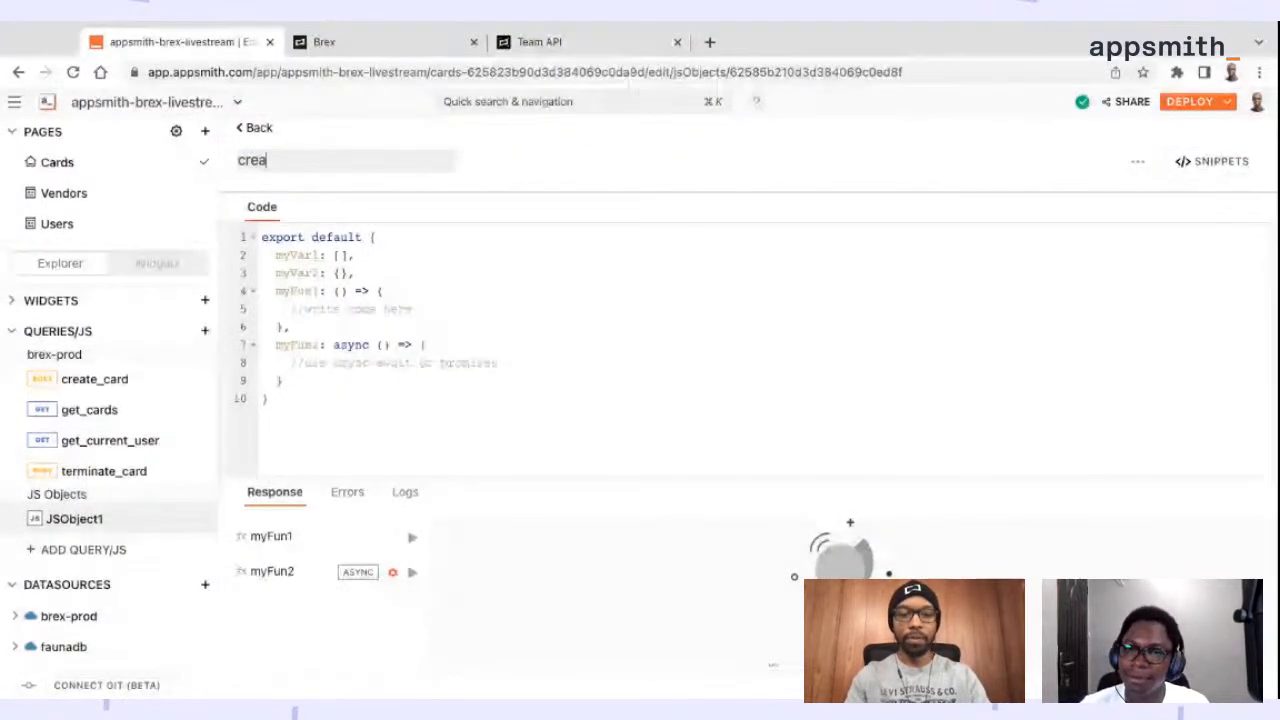
key(BackSpace)
key(BackSpace)
key(BackSpace)
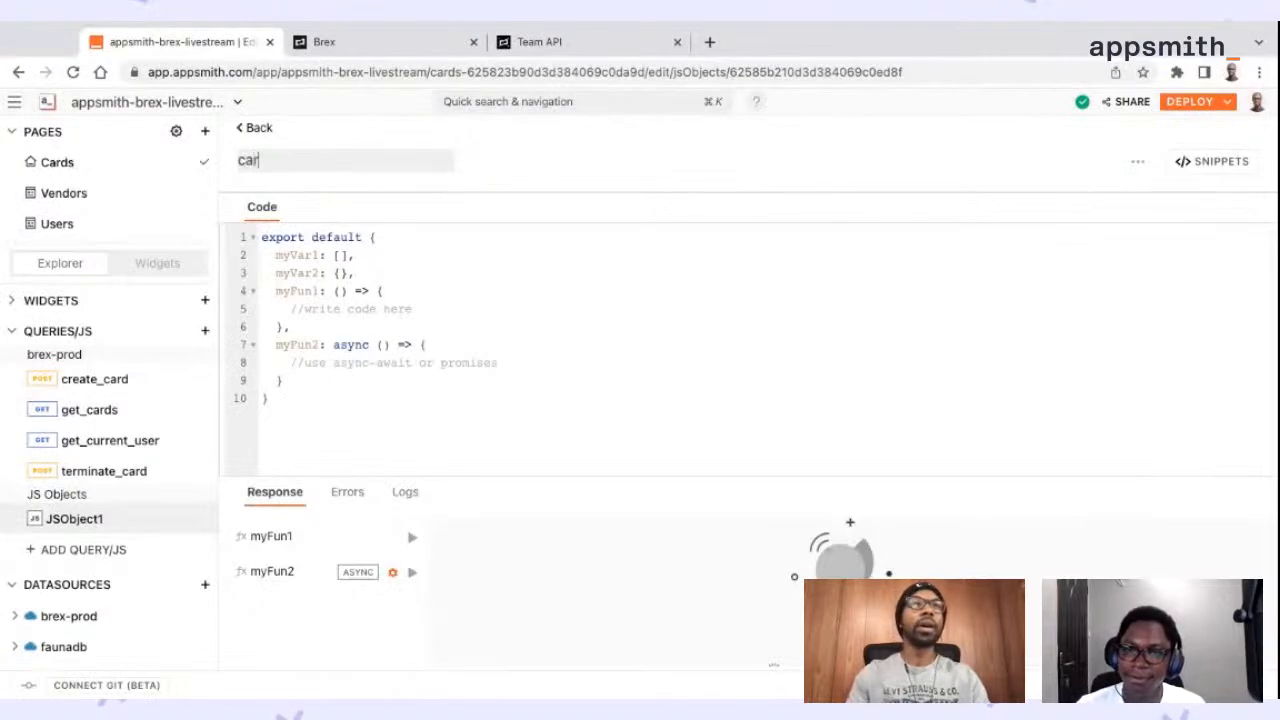
text(ards_object)
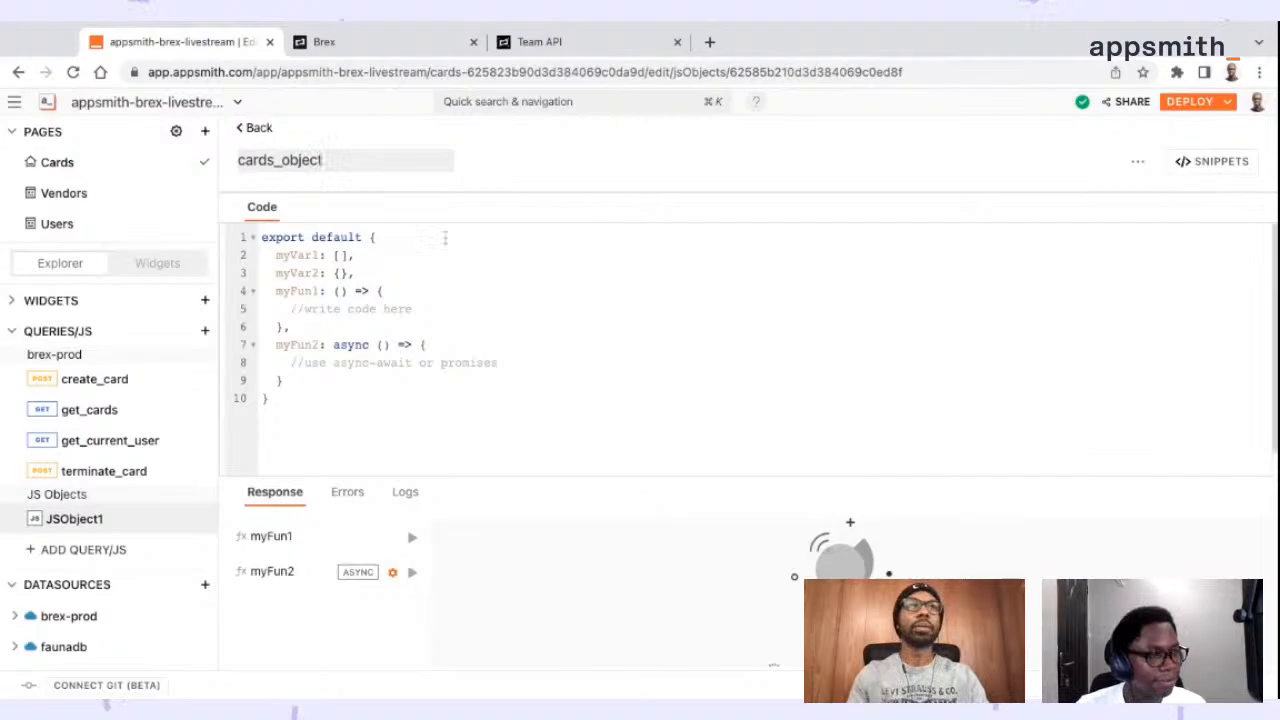
click(414, 309)
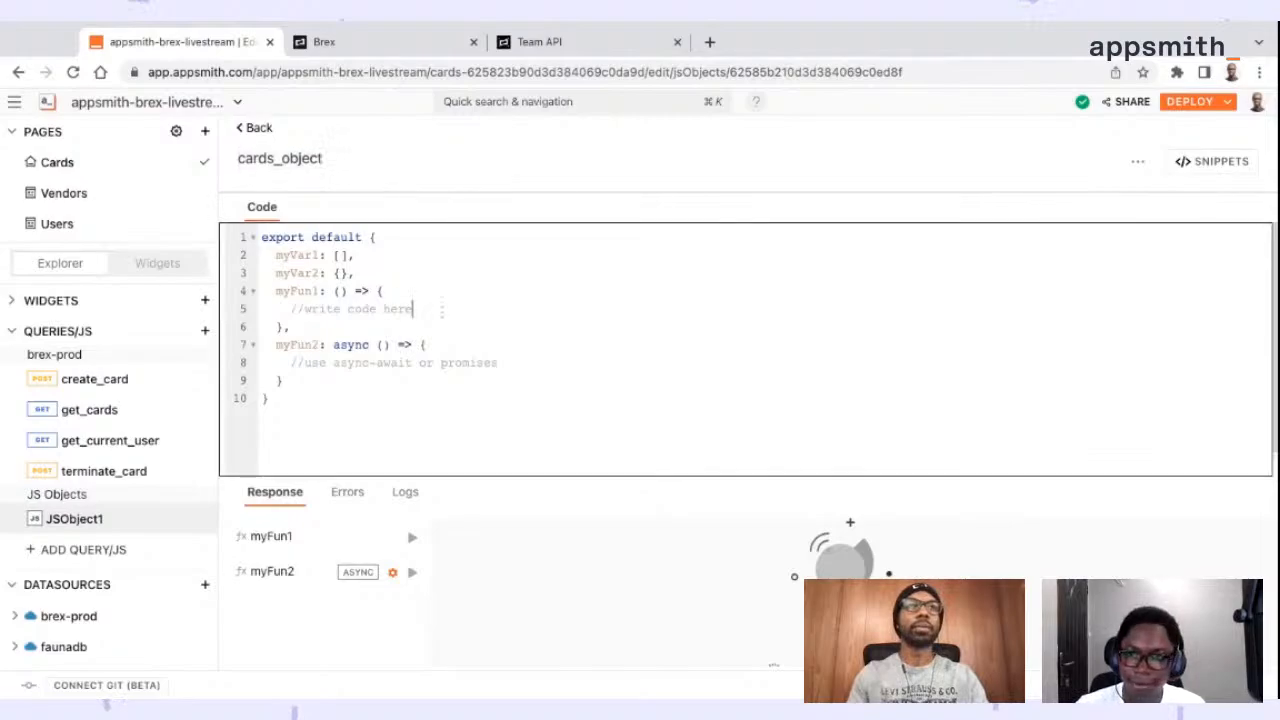
click(741, 176)
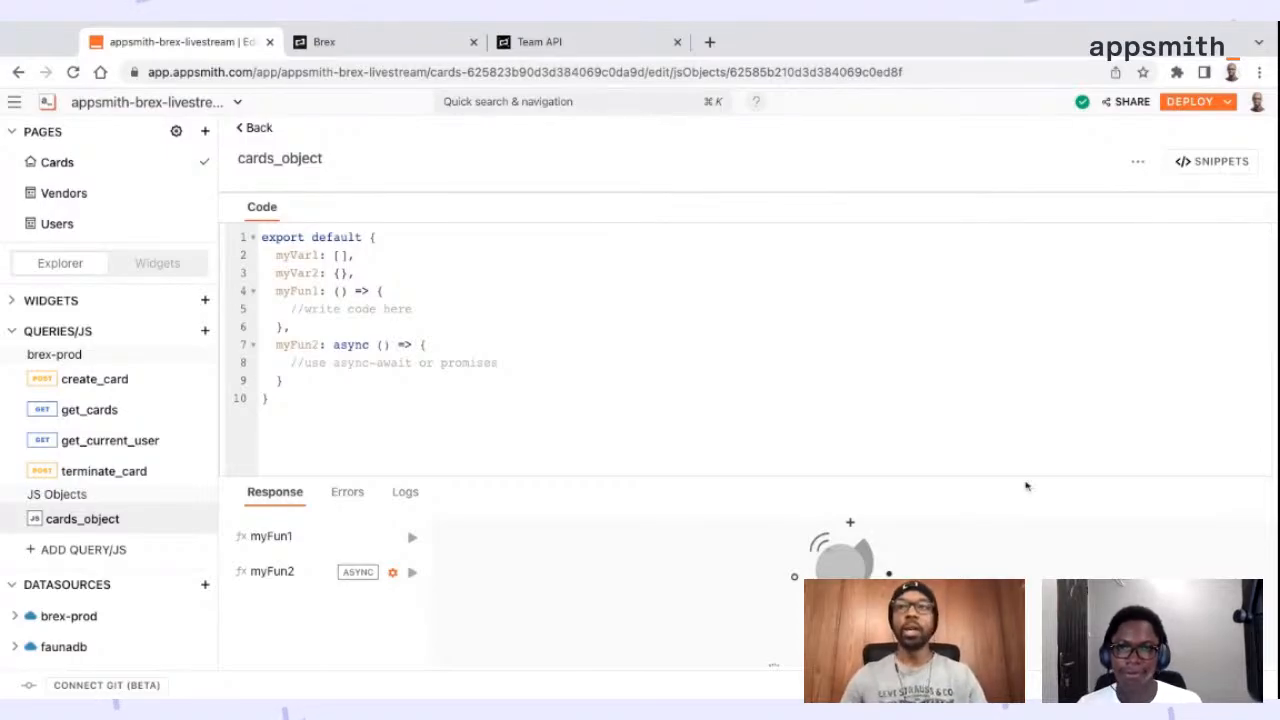
Return to the Cards page canvas and upload cards.invalid-user-id.csv through the fp_cards file picker
key(super+Tab)
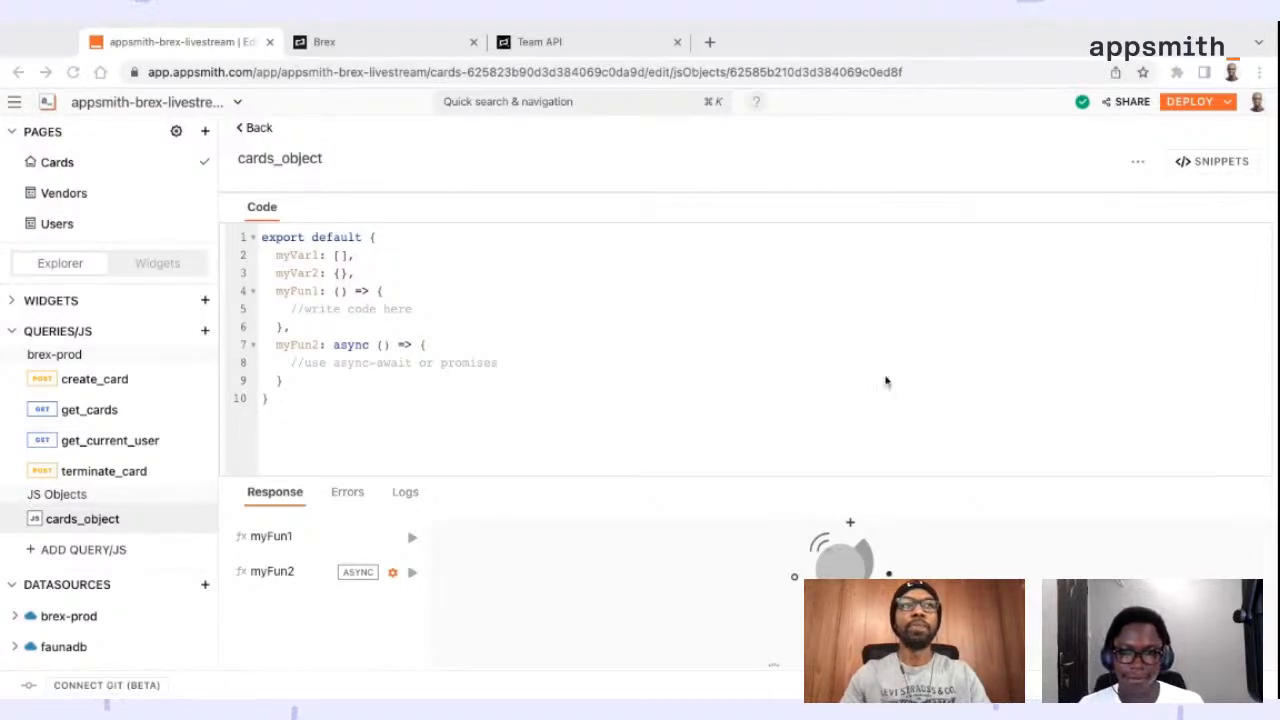
click(263, 134)
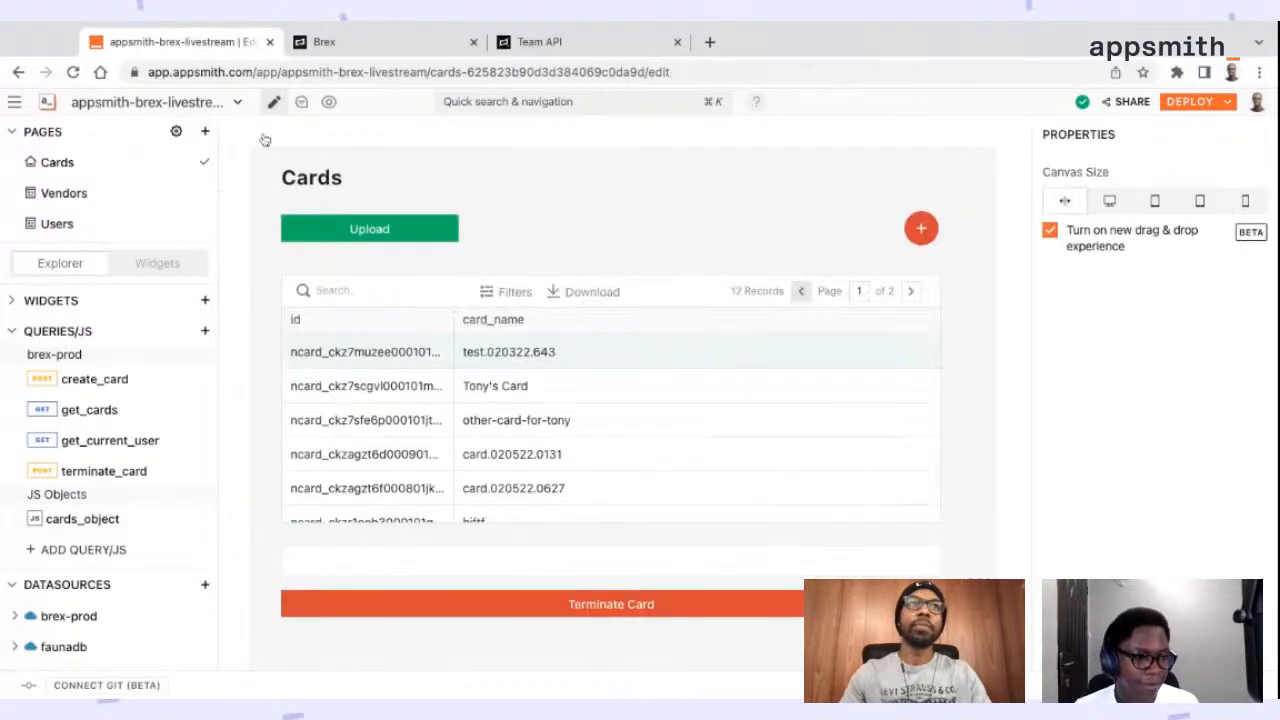
click(418, 204)
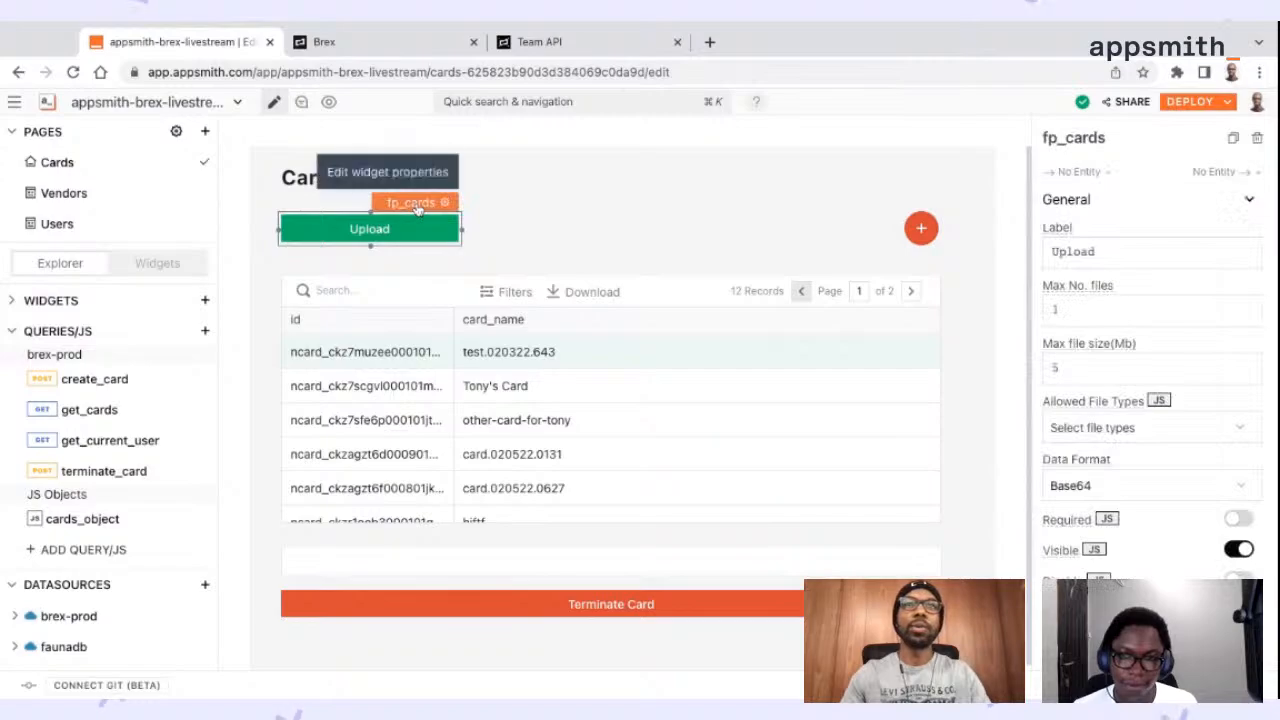
click(412, 233)
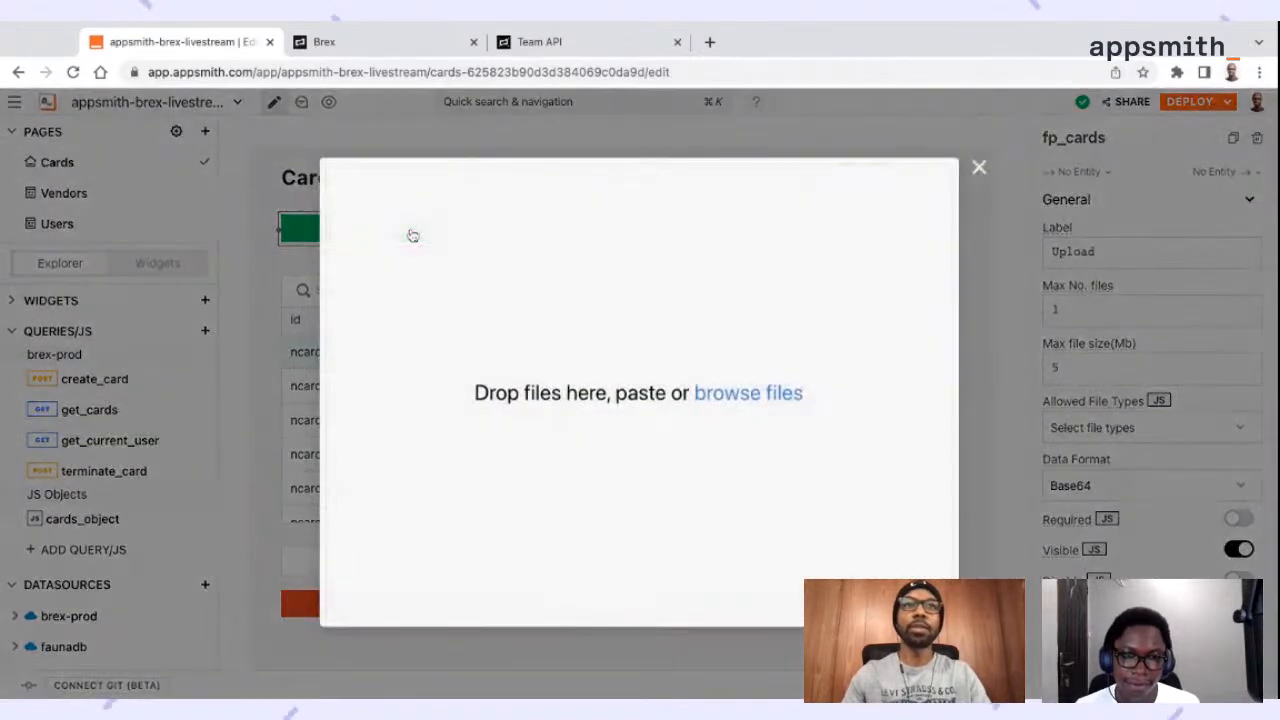
click(786, 401)
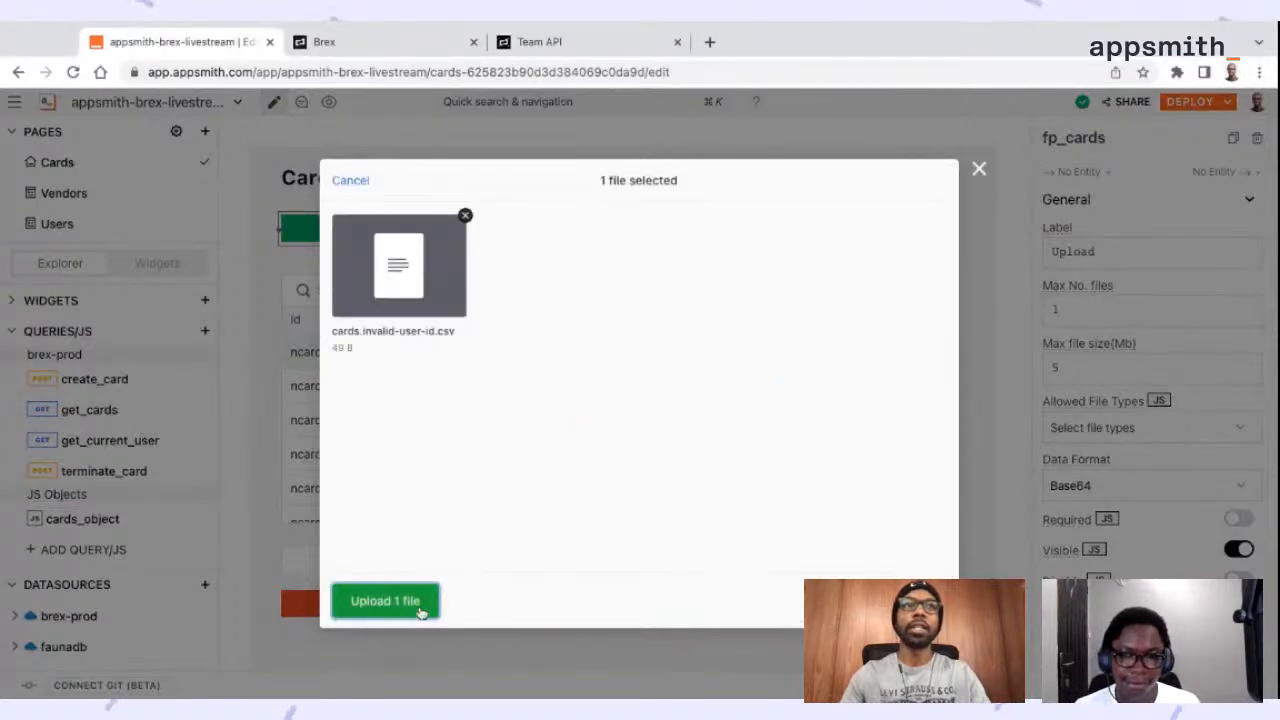
click(420, 605)
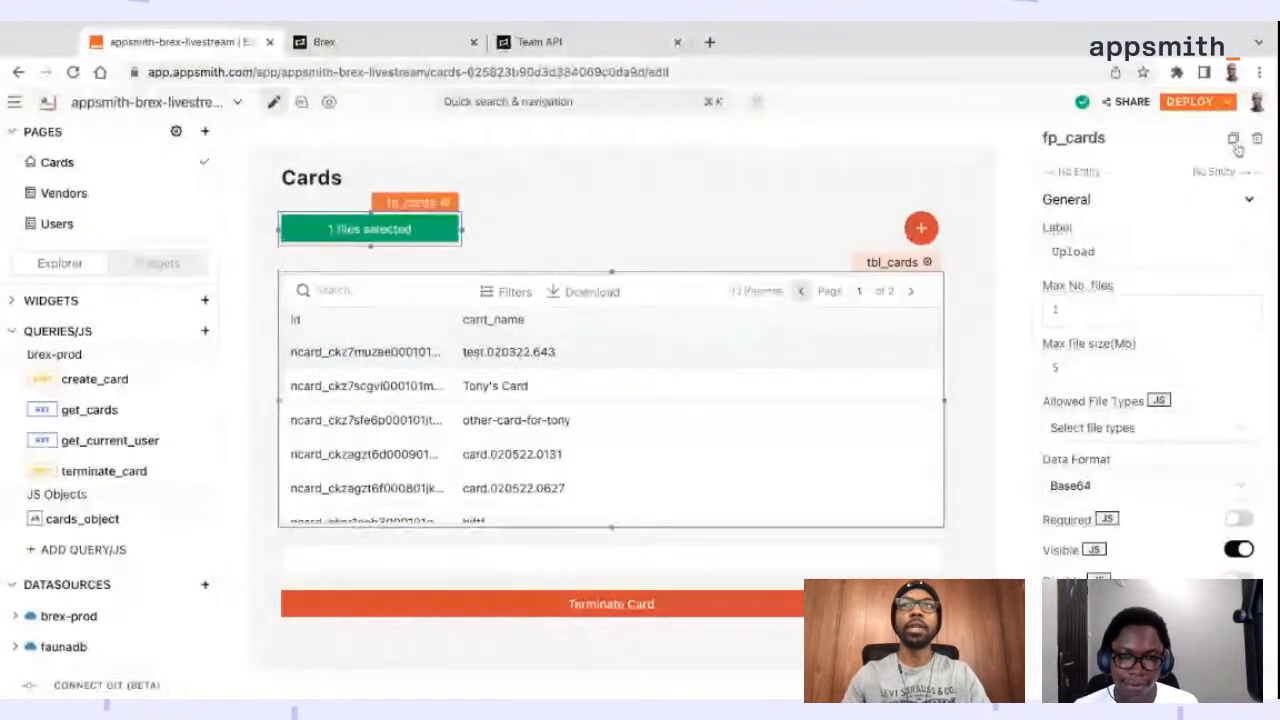
click(832, 216)
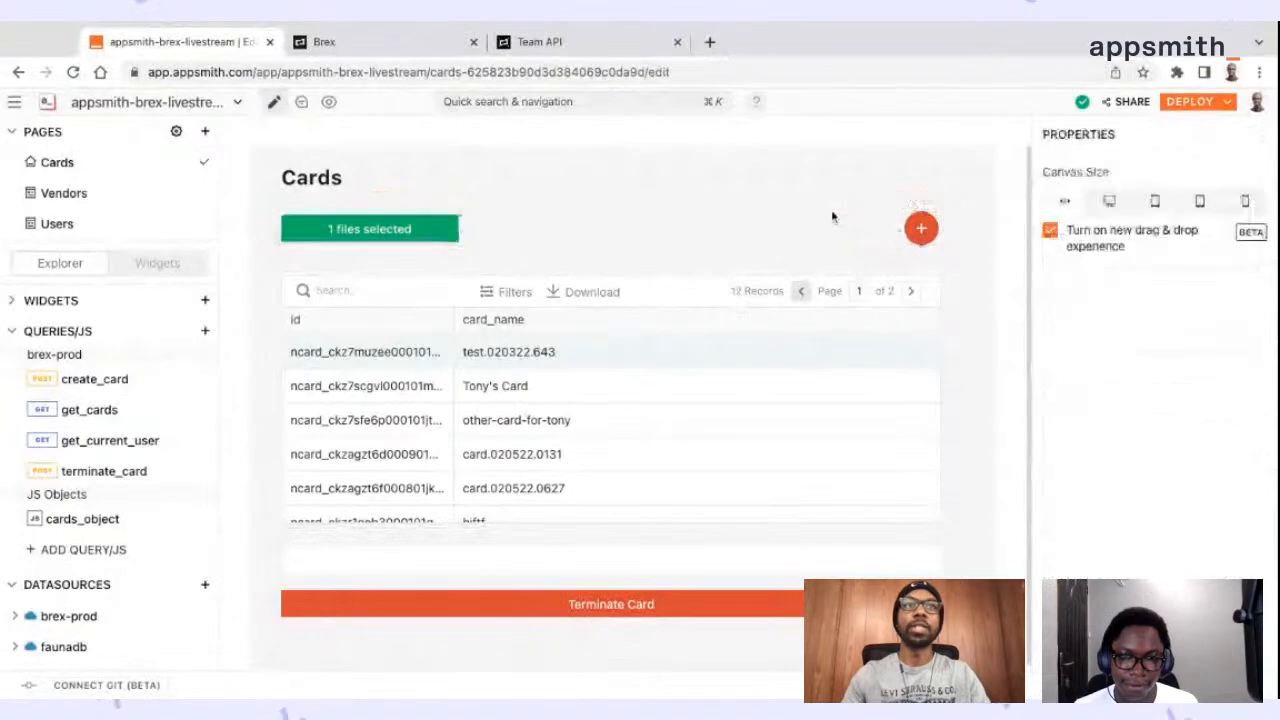
Examine which cards_object functions can be assigned to the onFilesSelected event of fp_cards
click(418, 205)
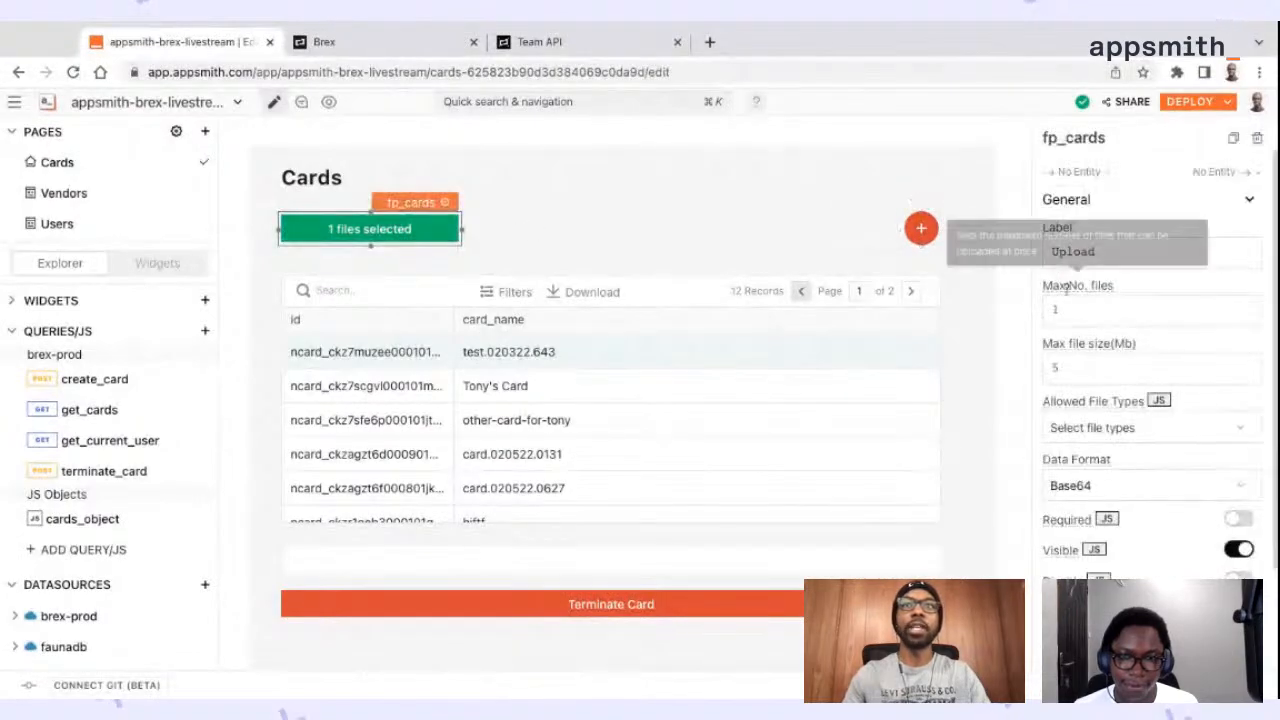
scroll(1120, 316, down, 1)
scroll(1123, 450, down, 1)
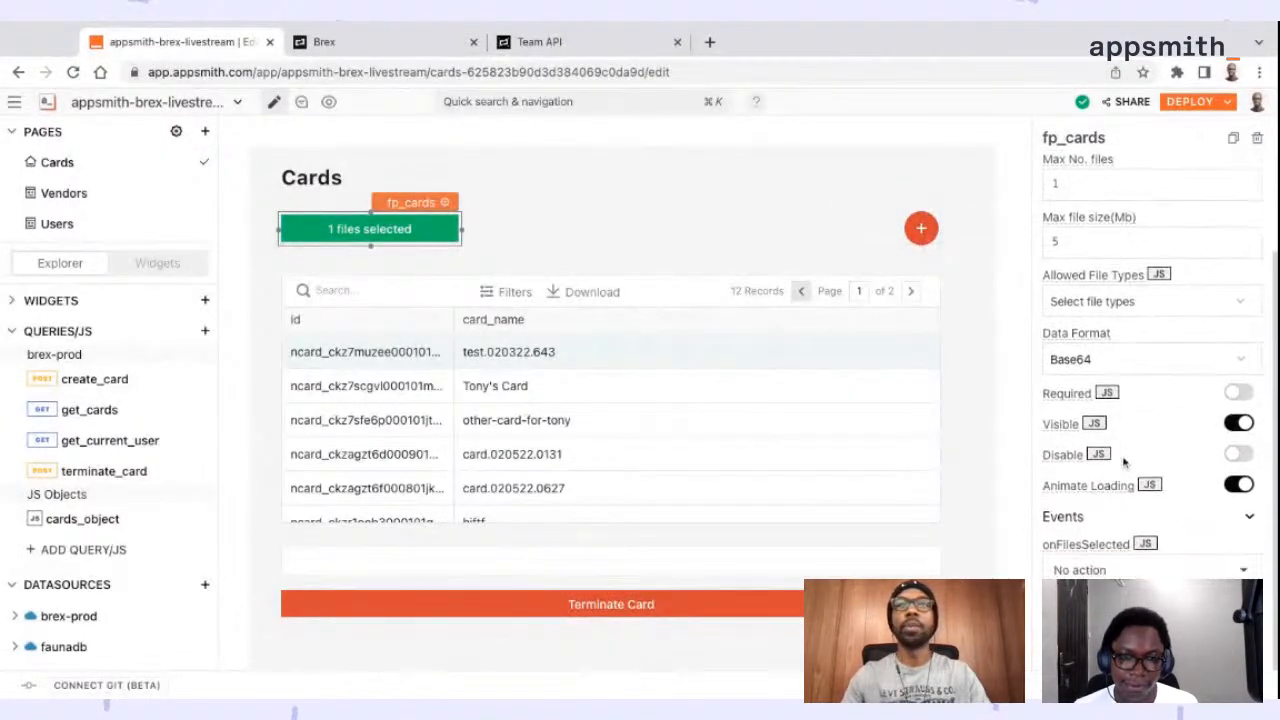
click(1140, 569)
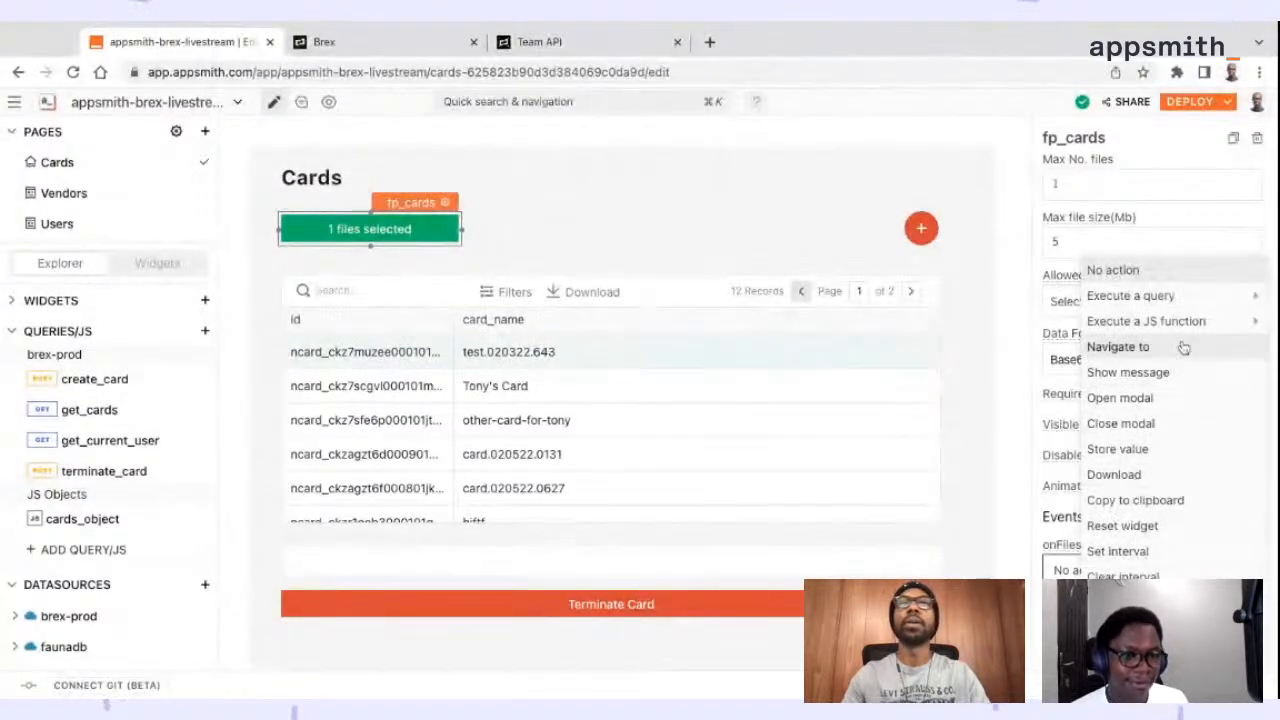
click(1065, 548)
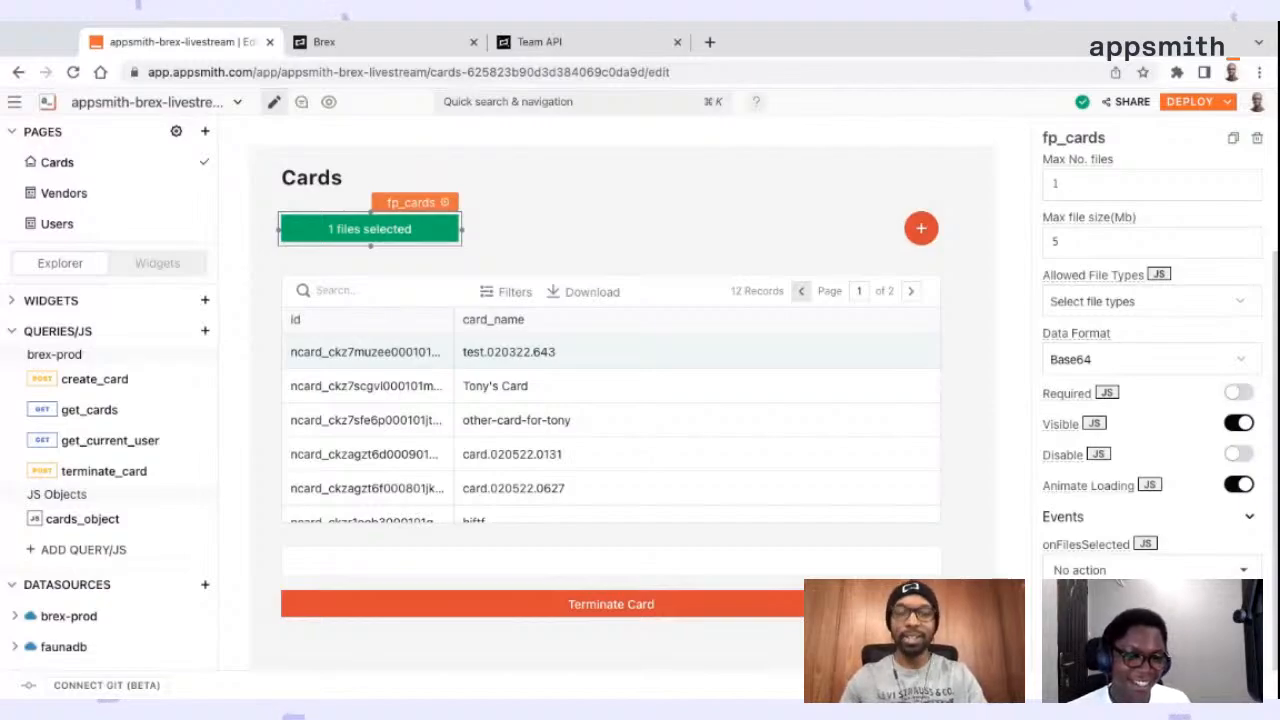
click(1150, 569)
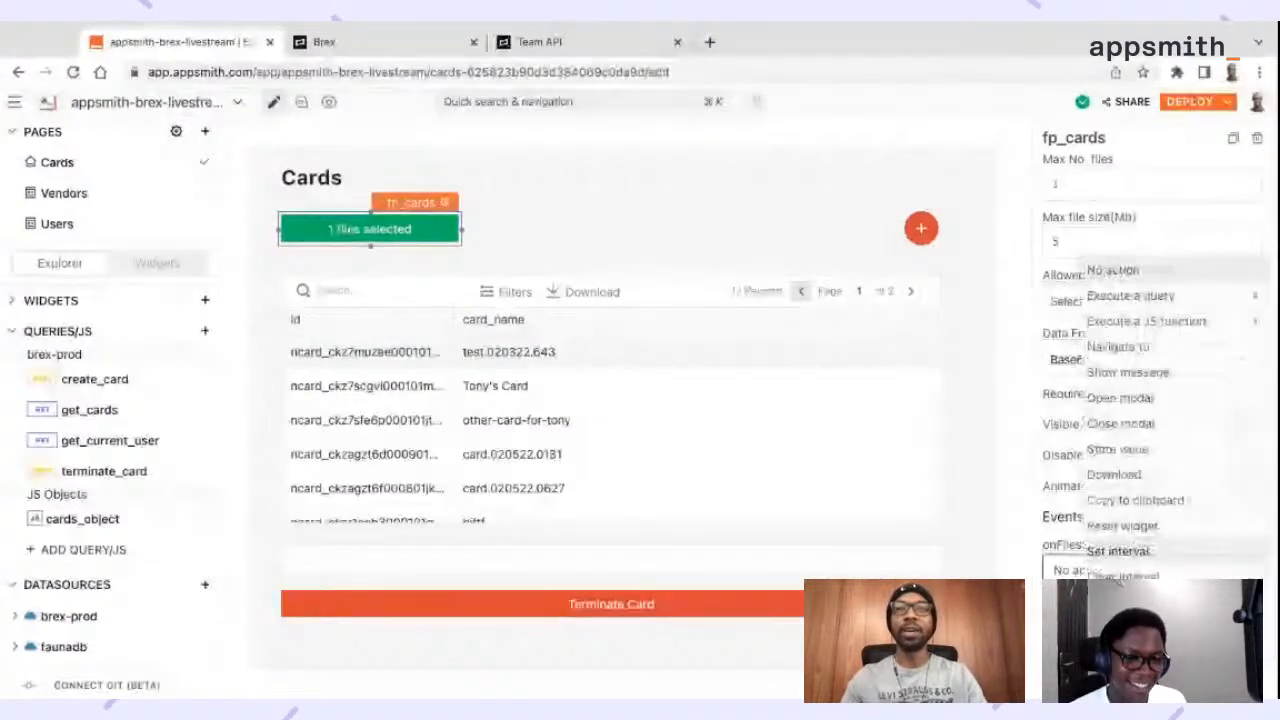
click(1180, 322)
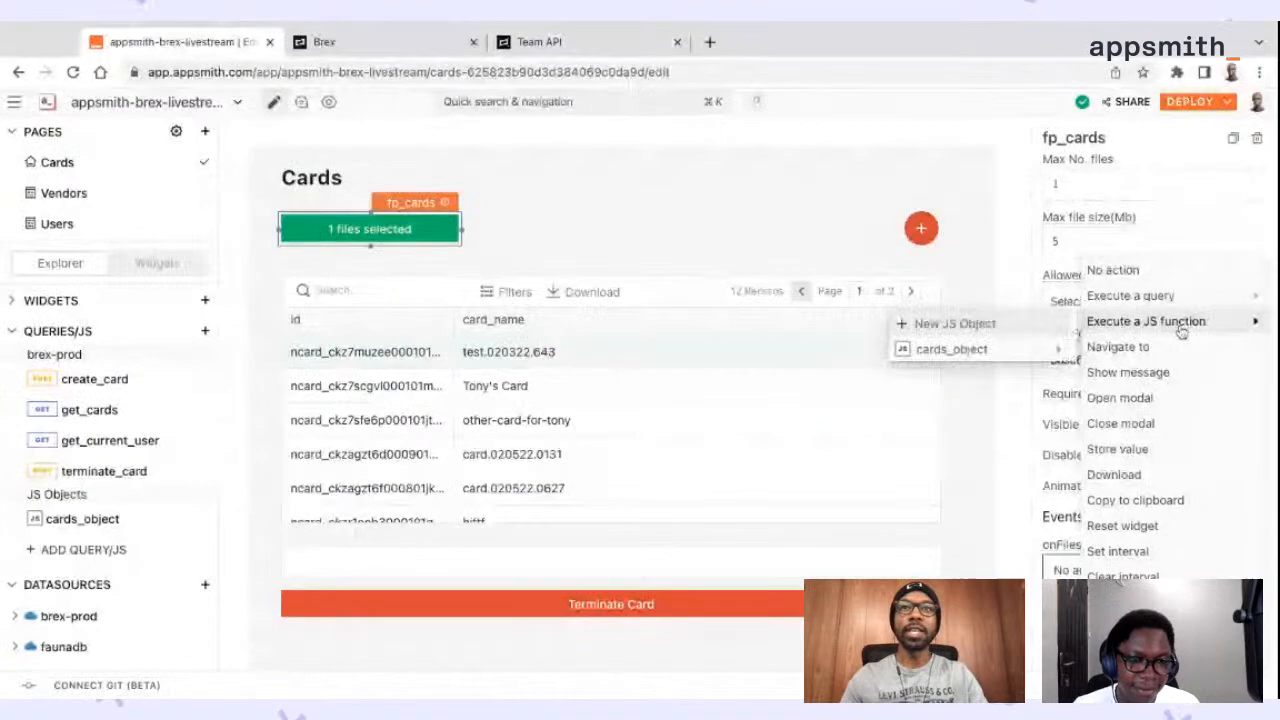
click(980, 356)
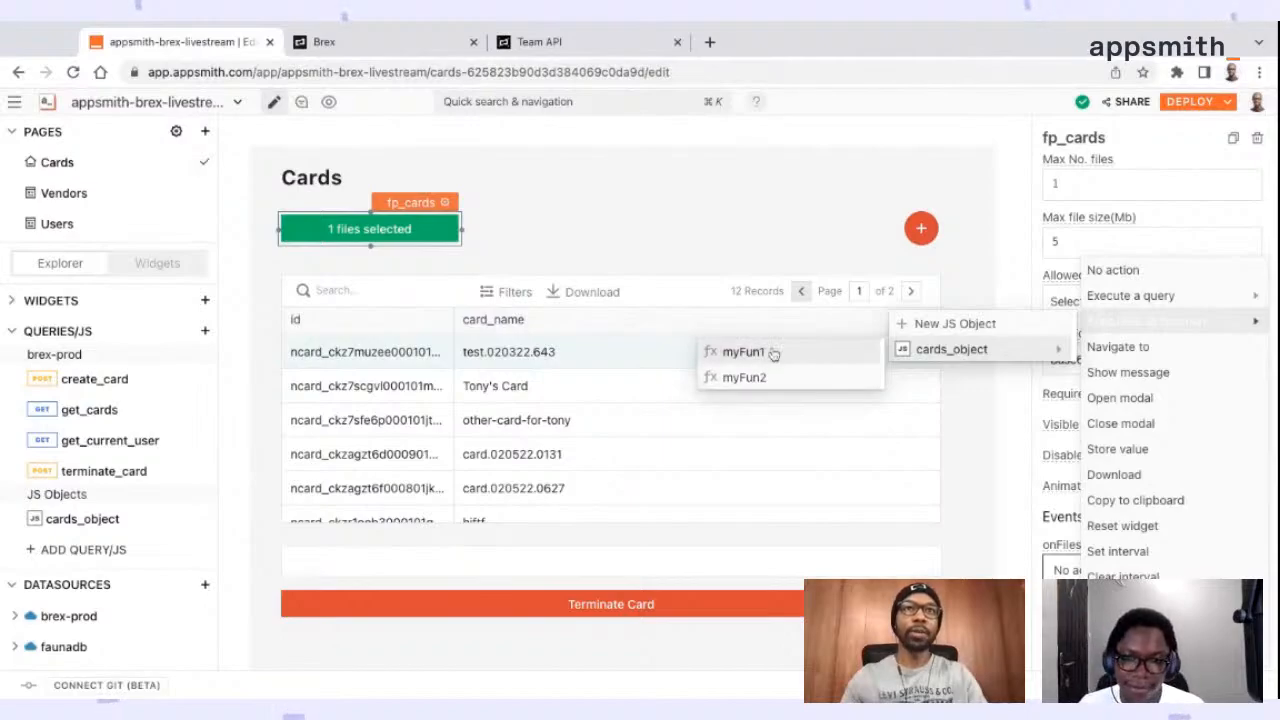
click(800, 226)
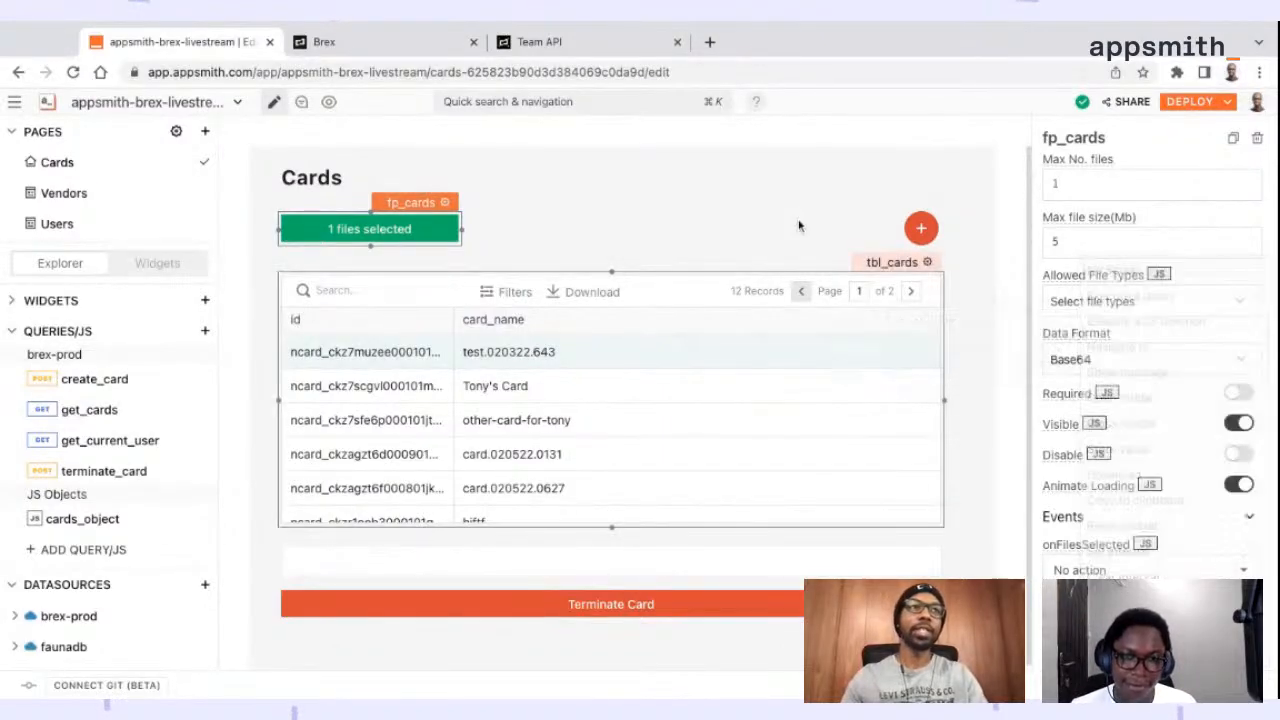
click(800, 226)
Reduce cards_object to a single function by removing myVar1, myVar2 and myFun2 and renaming myFun1 to upload
click(86, 519)
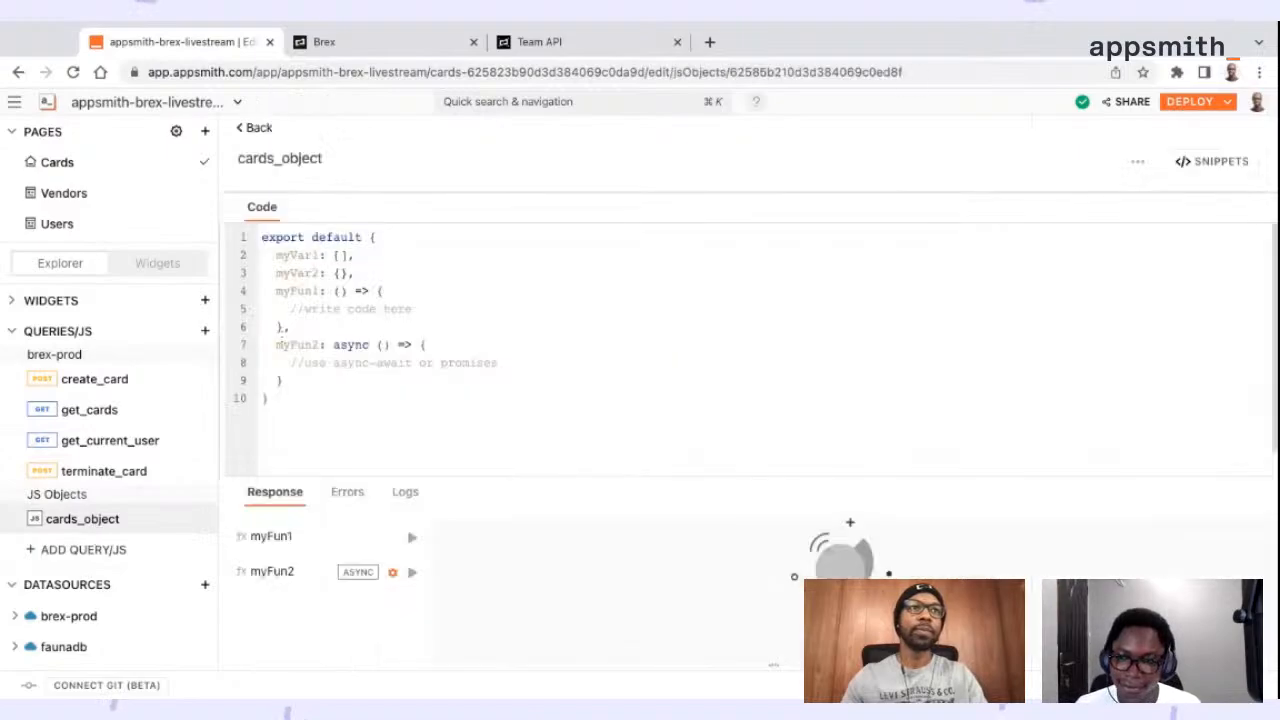
double_click(291, 254)
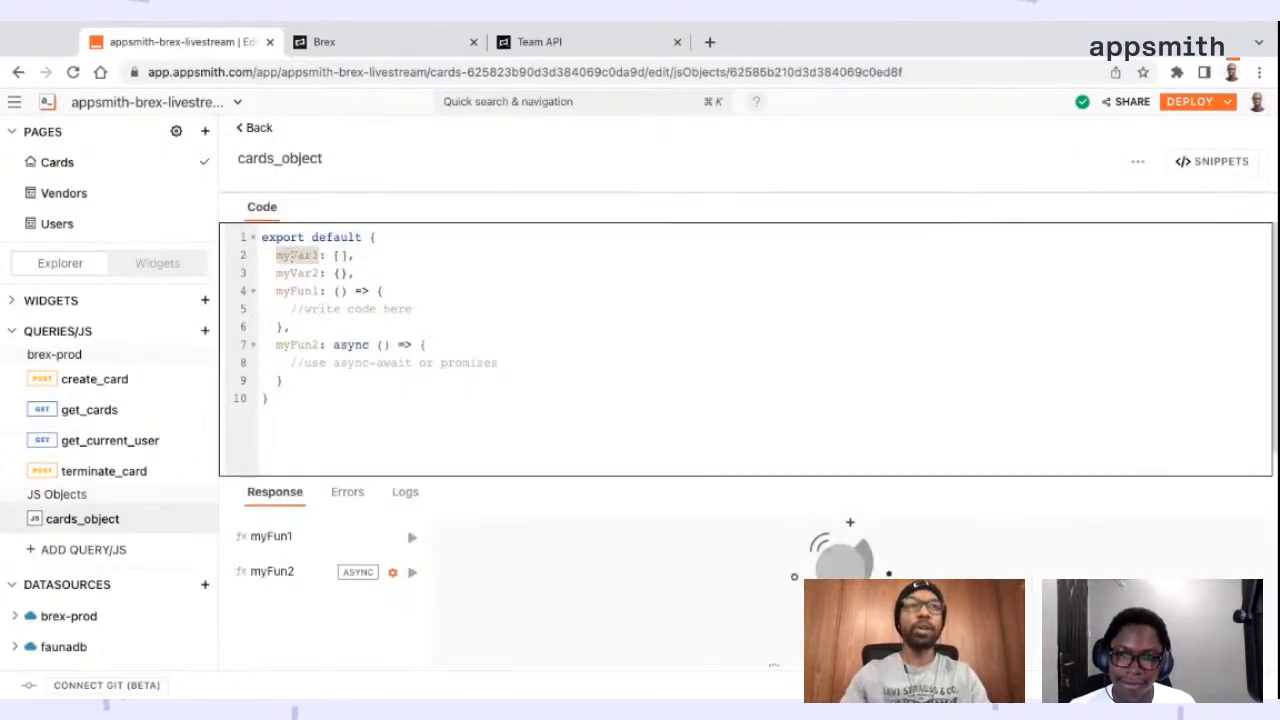
text(uploa)
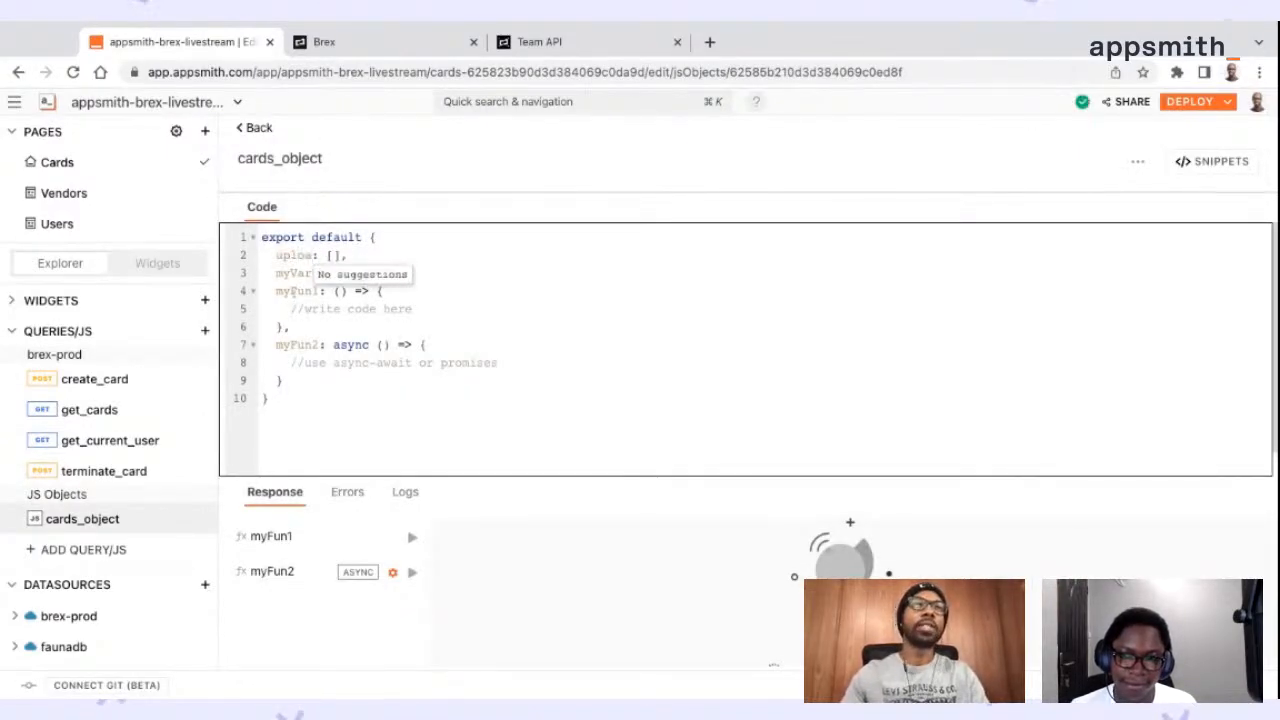
drag(356, 272, 398, 236)
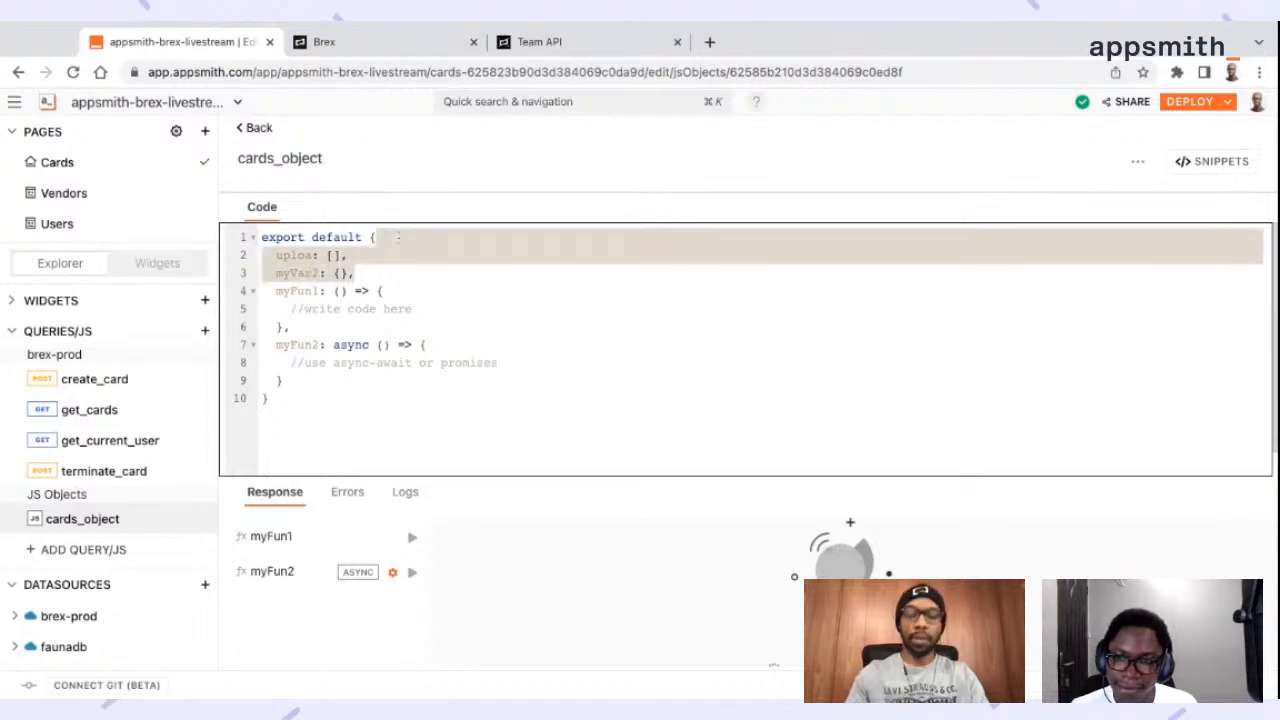
key(BackSpace)
double_click(301, 255)
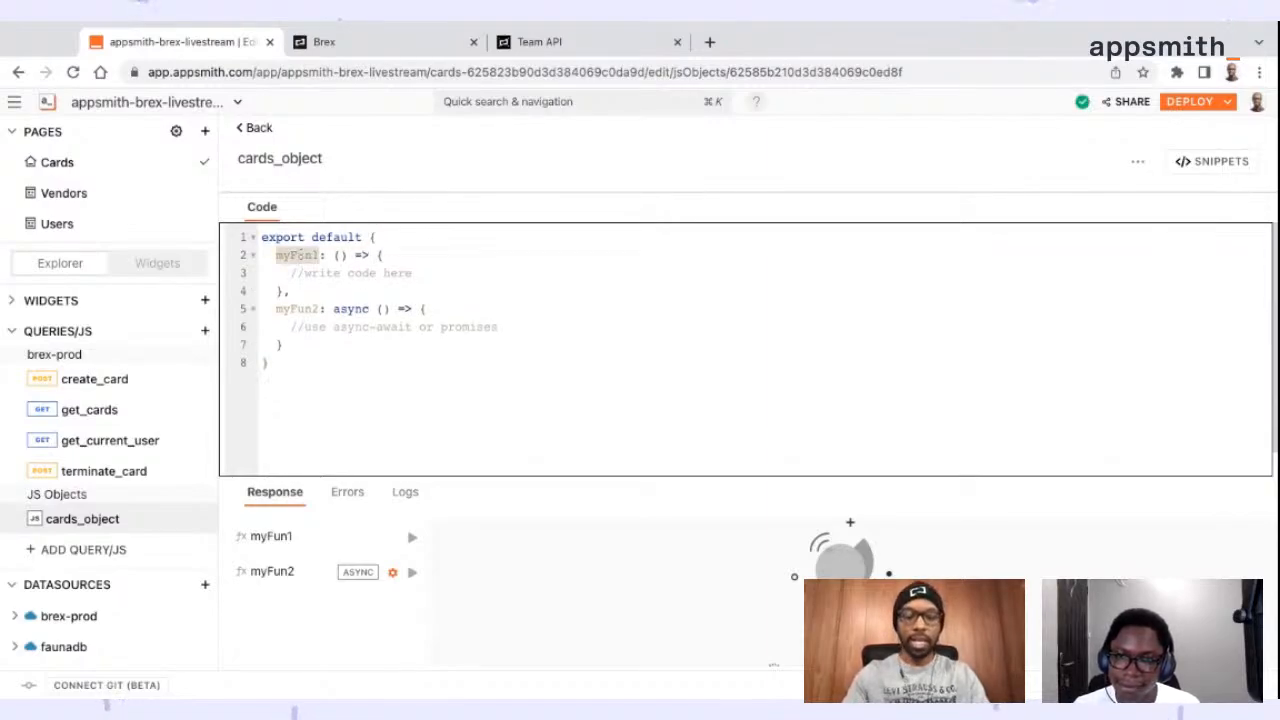
text(upload)
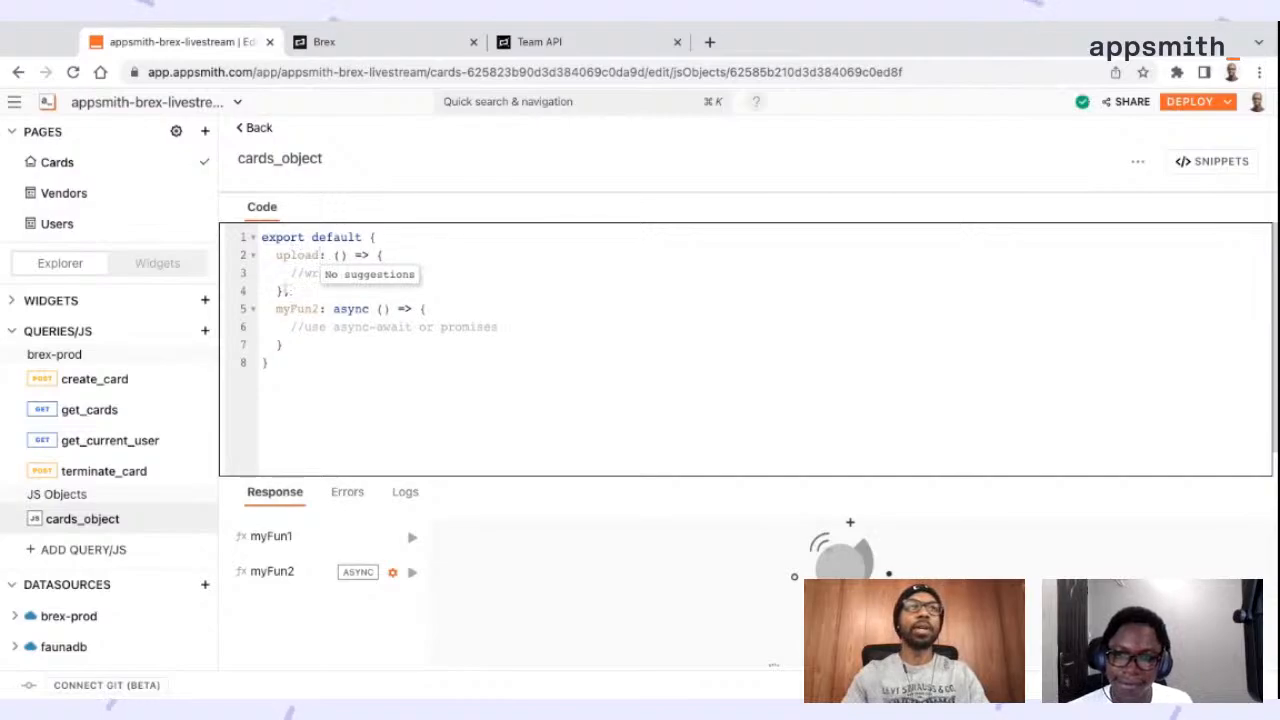
drag(285, 290, 294, 342)
key(BackSpace)
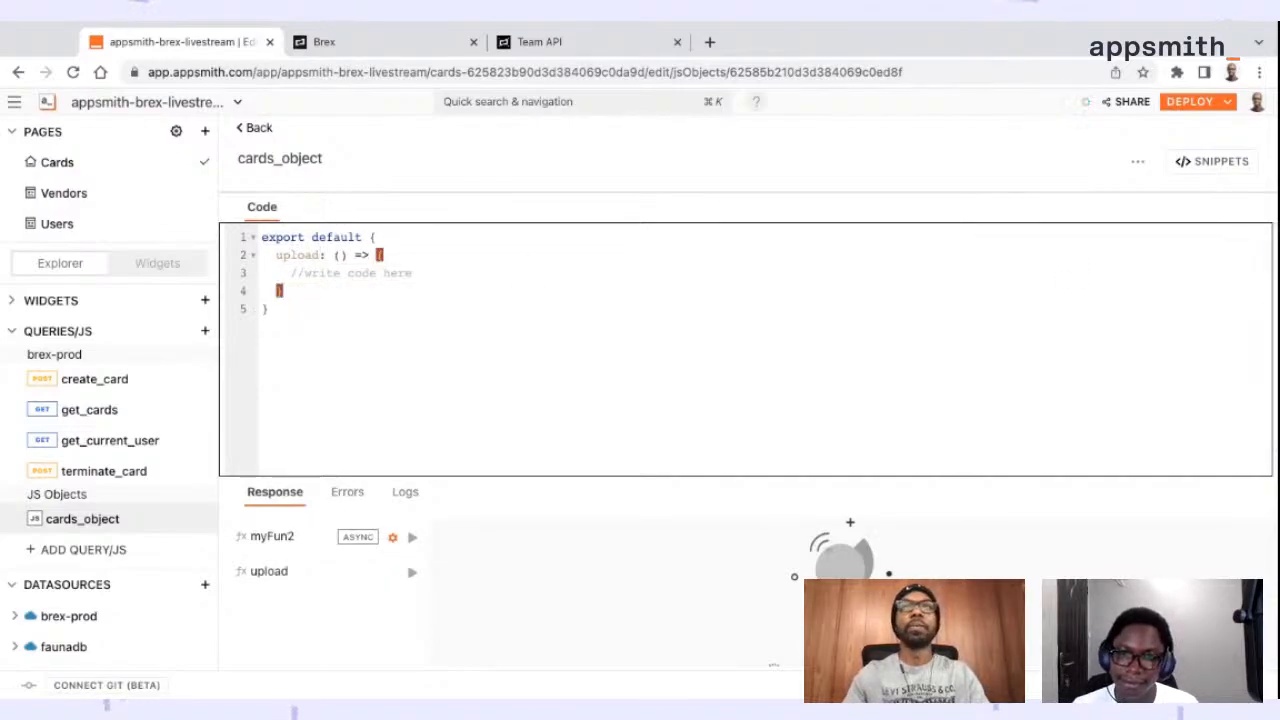
Replace the placeholder comment in the upload function with showAlert("Cards created!", "success");
key(super+Tab)
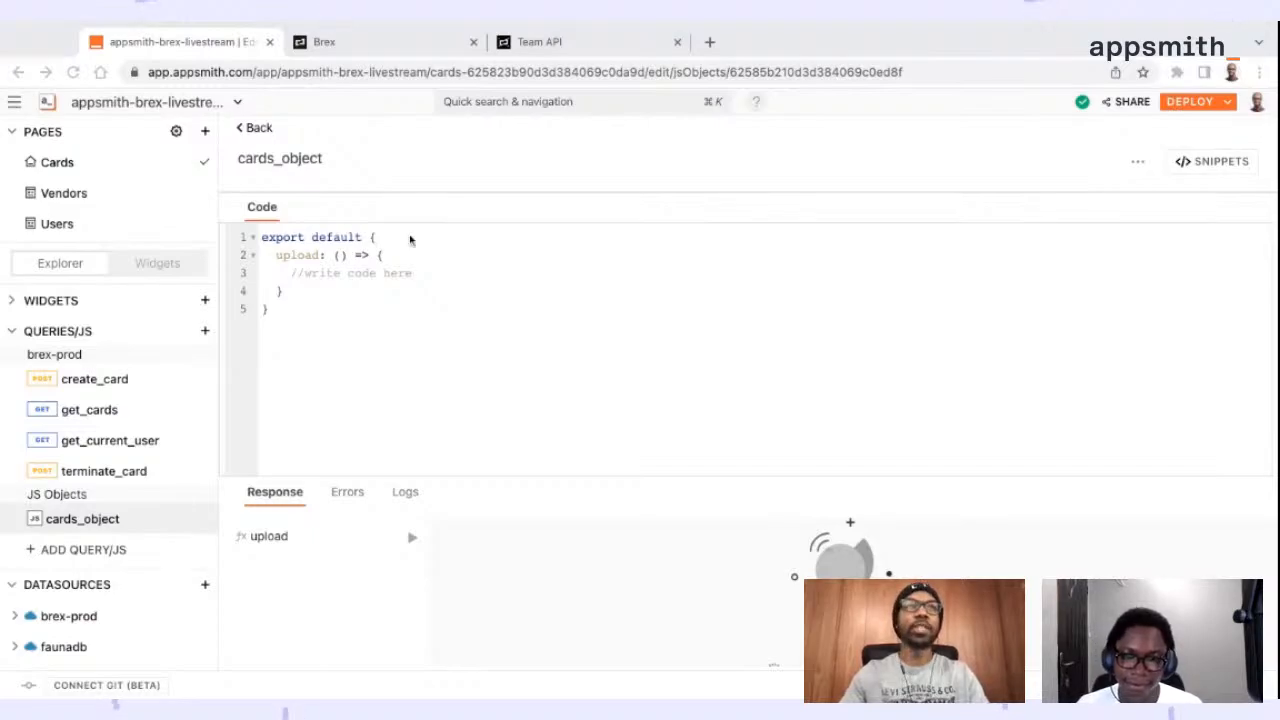
click(412, 270)
drag(425, 268, 262, 273)
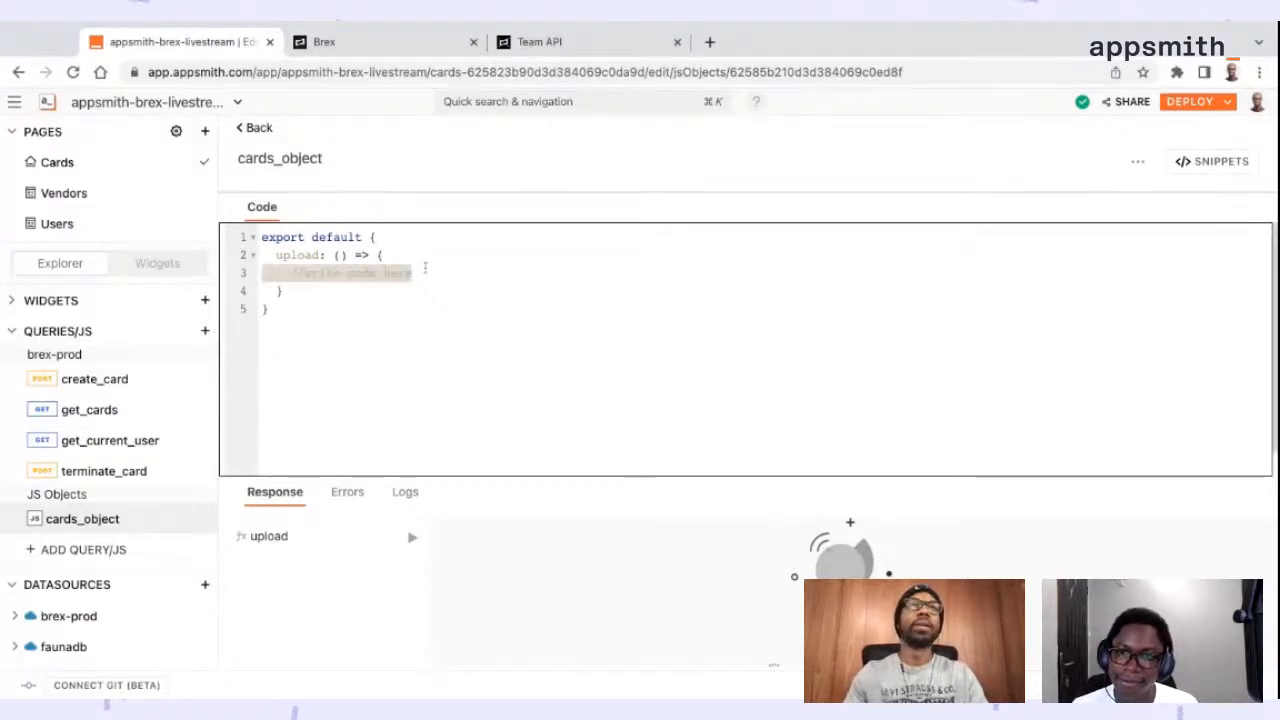
text(showAlert("Cards created!", "success");)
key(Escape)
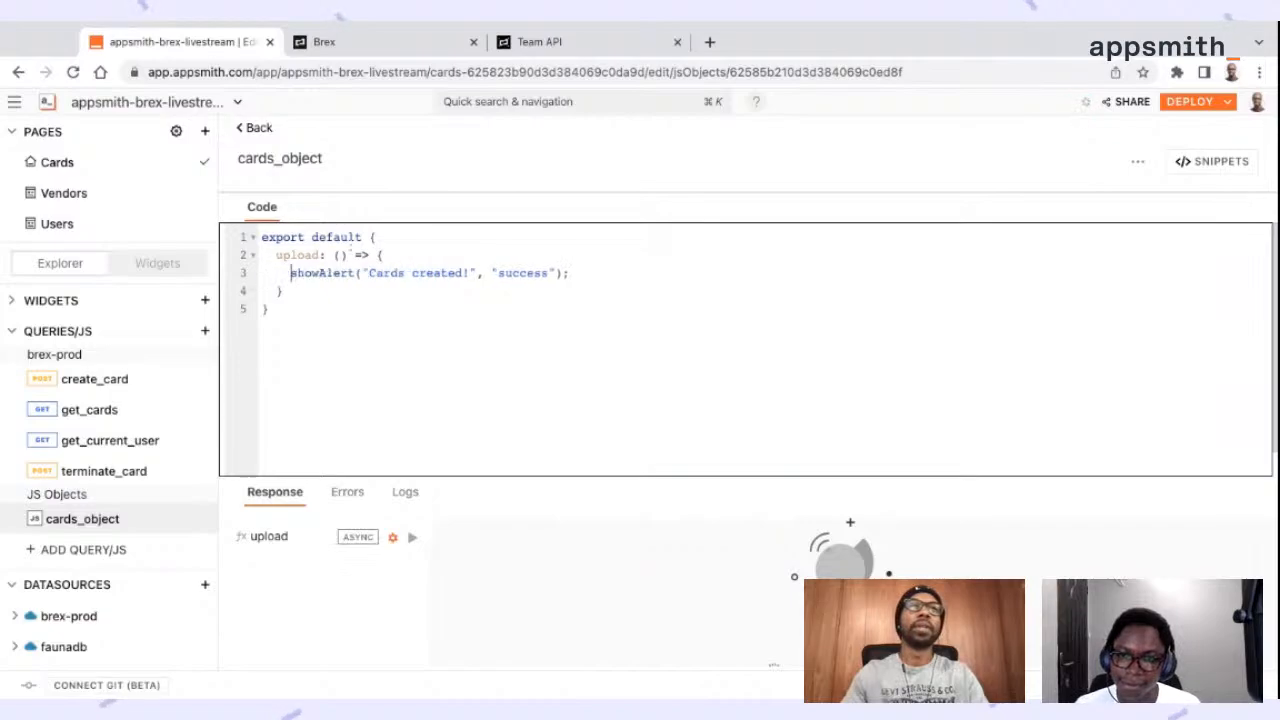
Set the onFilesSelected event of fp_cards to run cards_object.upload, and test it by uploading a file through the picker
click(258, 128)
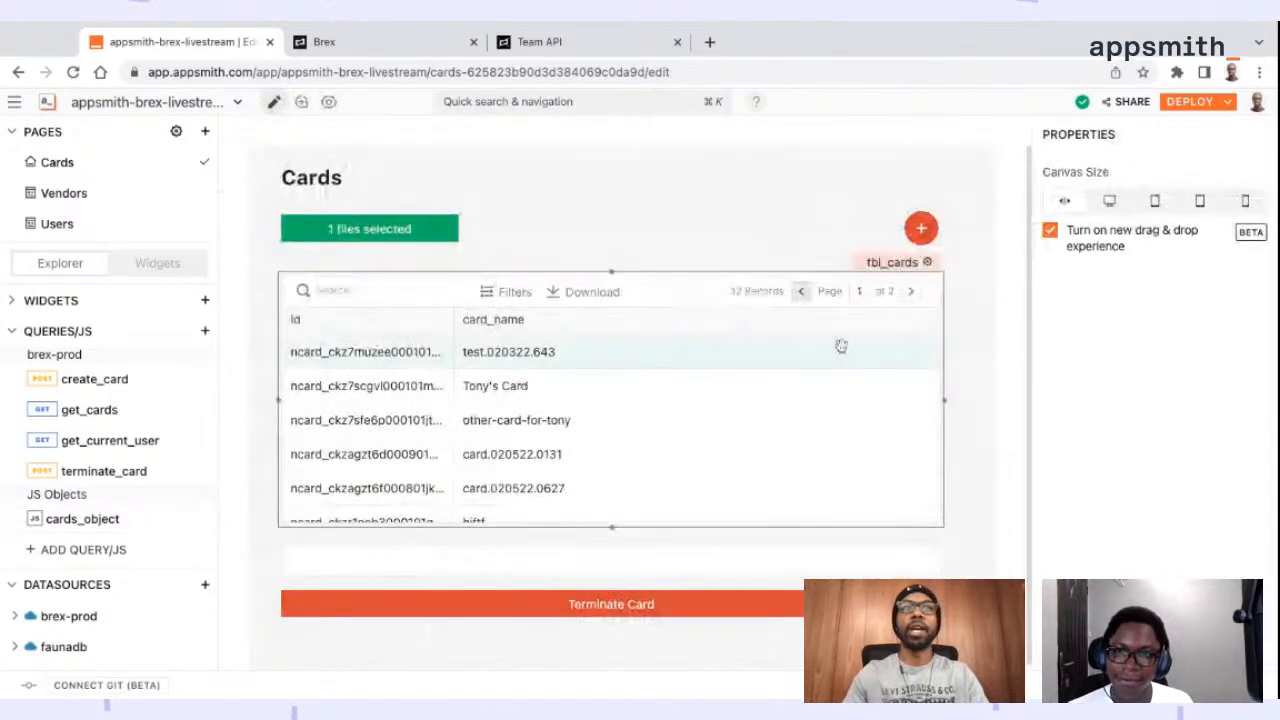
click(428, 205)
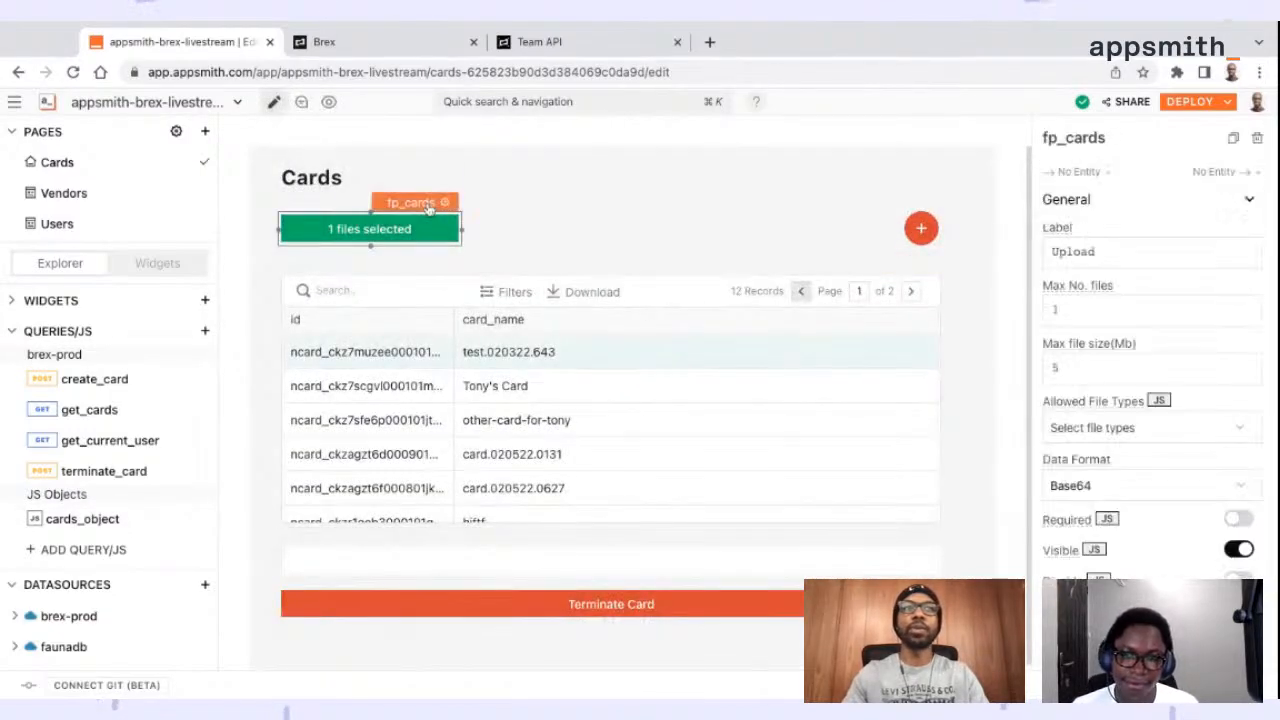
scroll(1165, 440, down, 2)
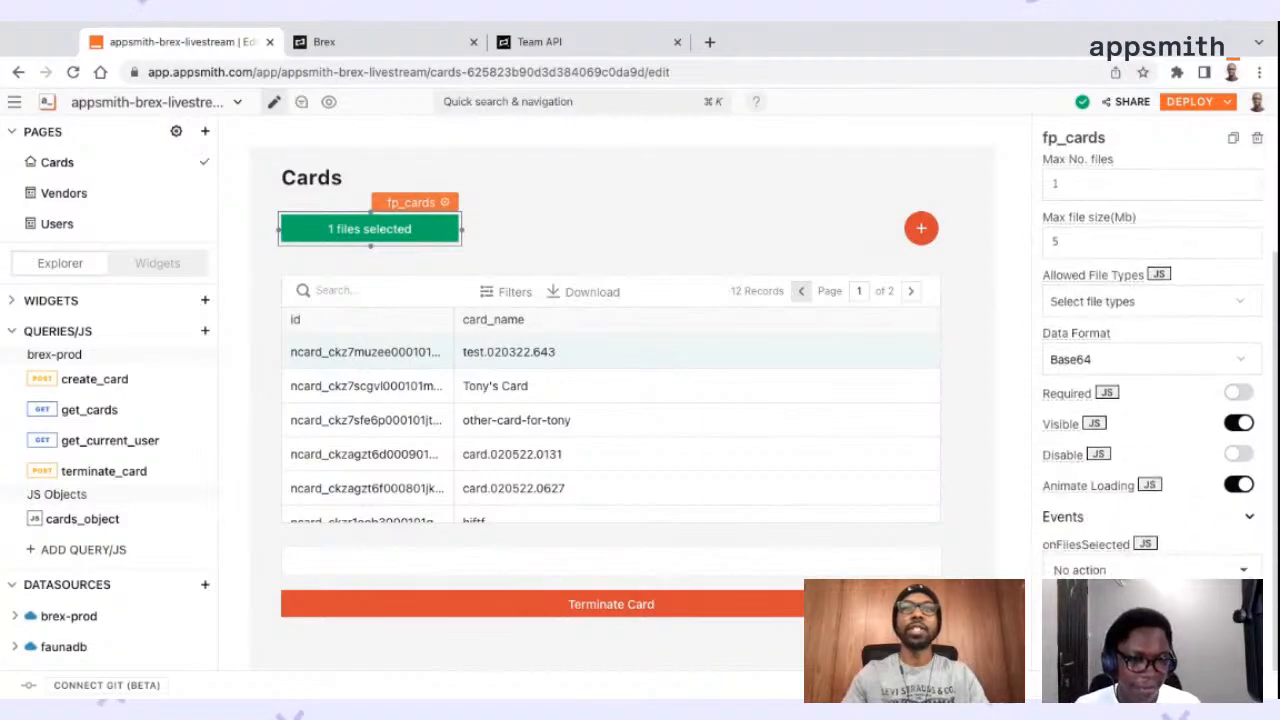
click(1148, 570)
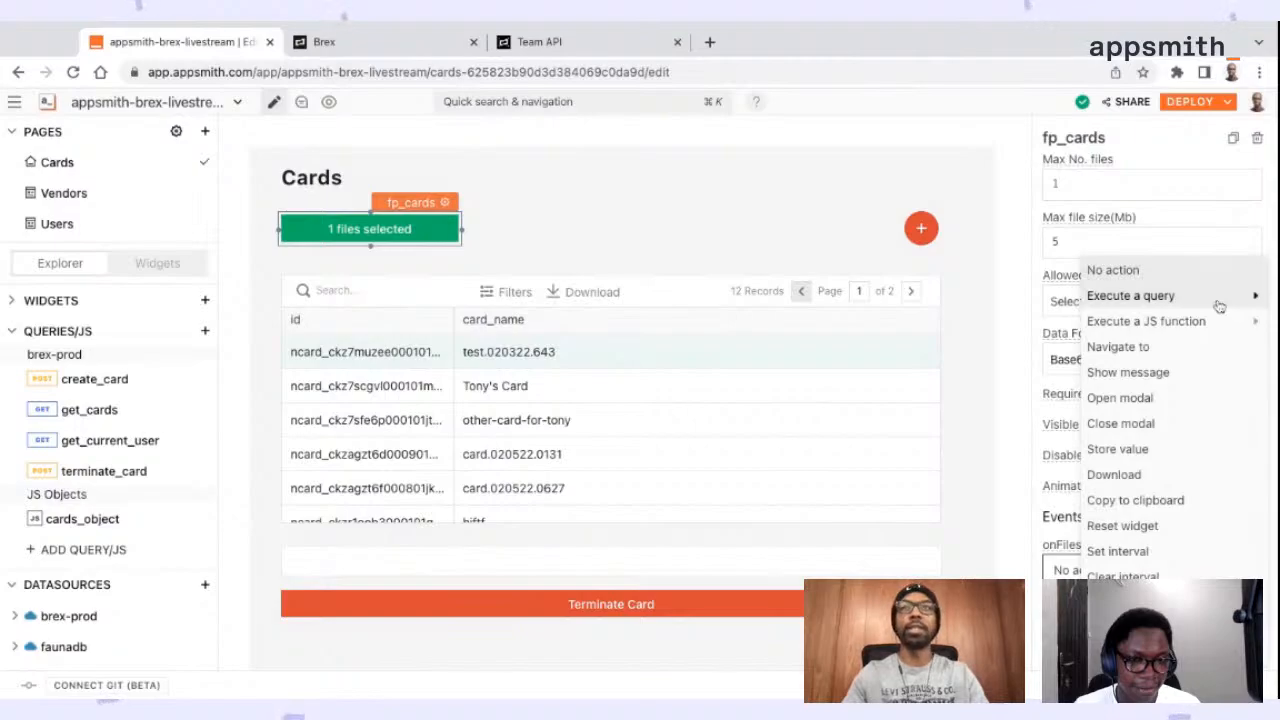
mouse_move(1137, 321)
mouse_move(1011, 350)
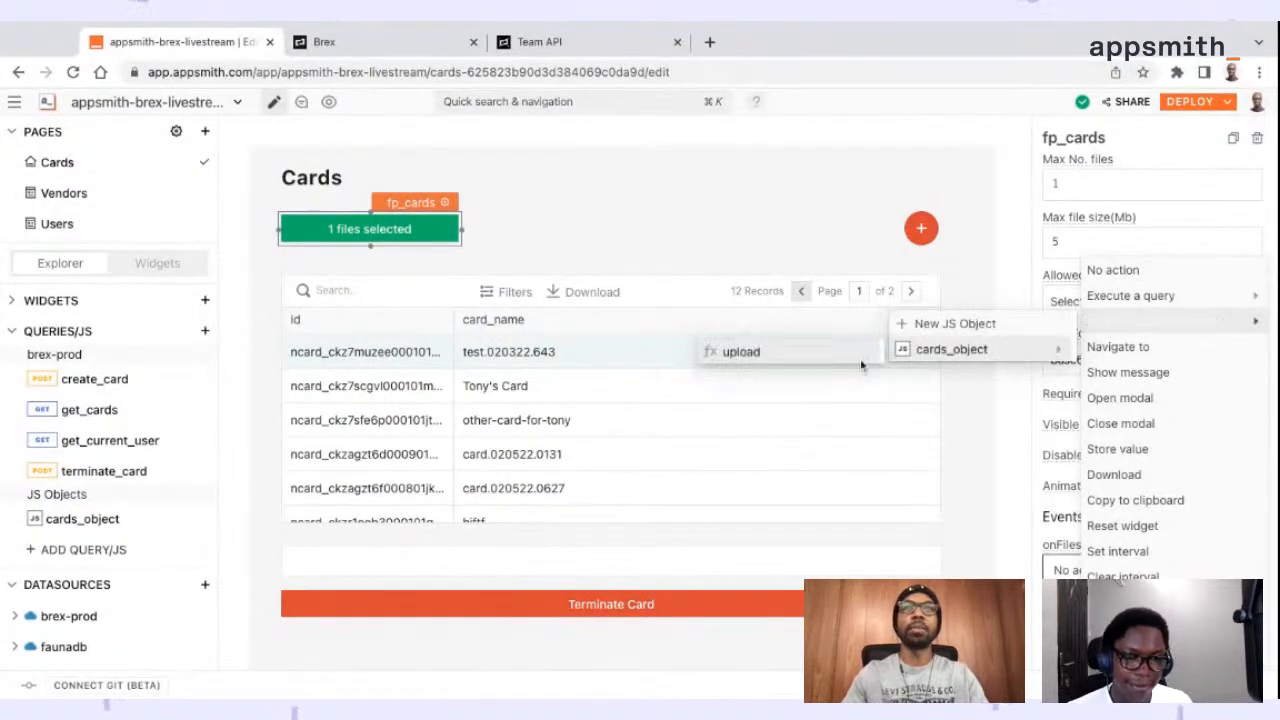
click(765, 357)
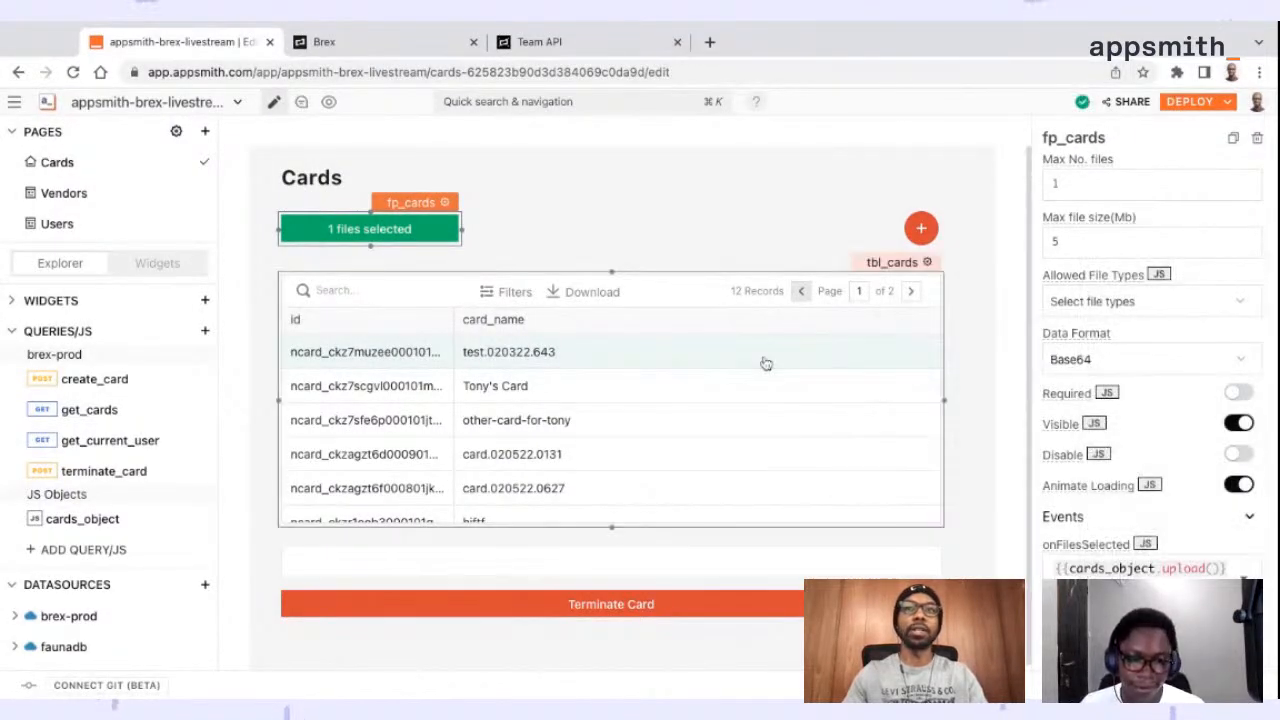
click(369, 229)
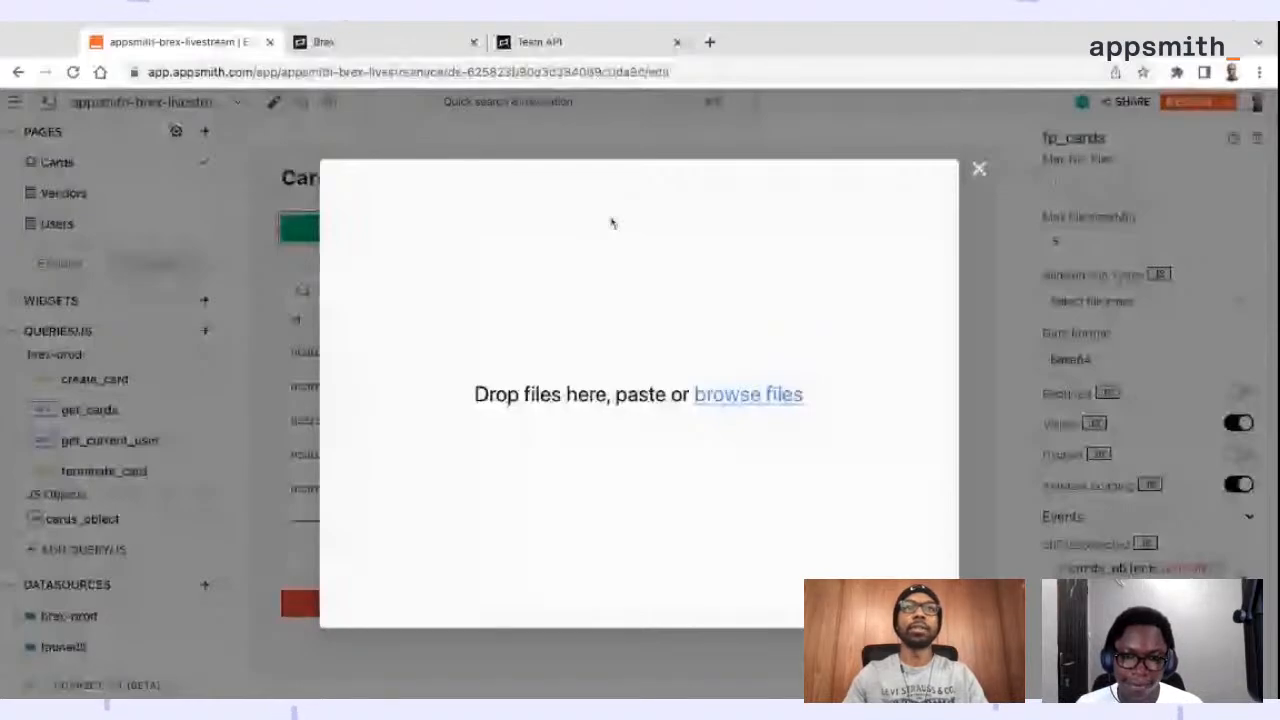
click(394, 605)
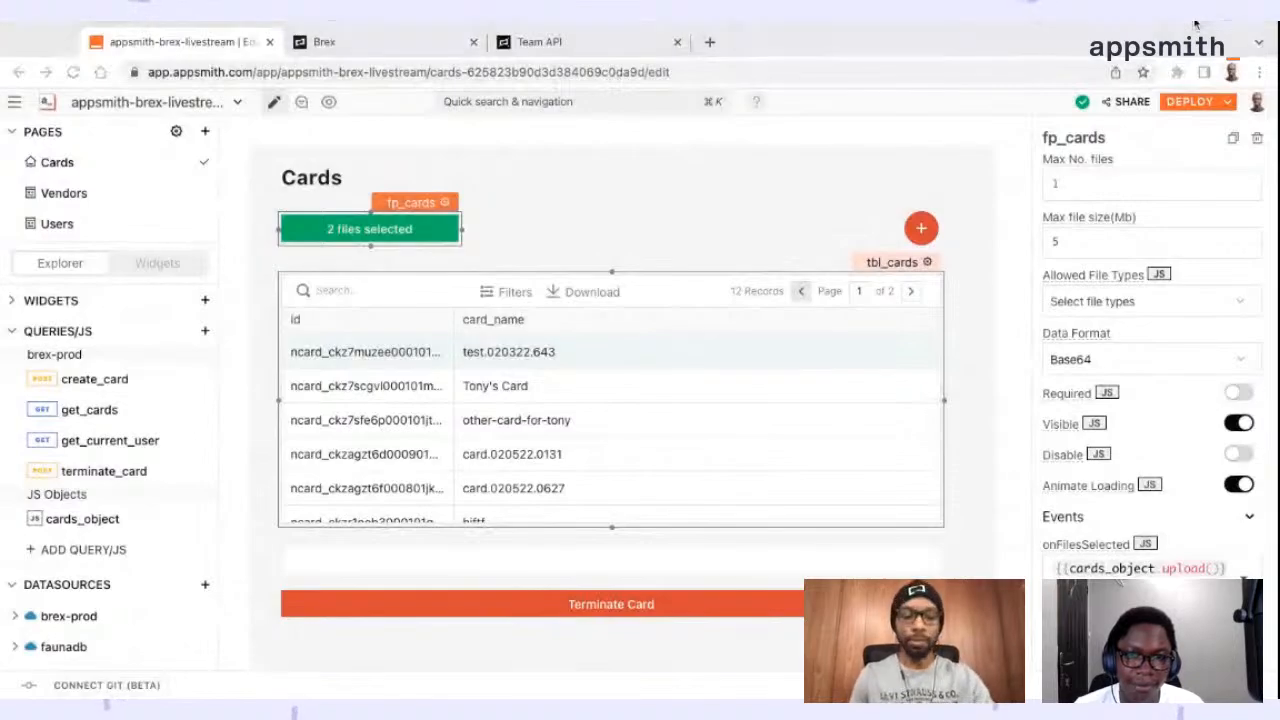
Open the raw csv/cards.csv file from the appsmith-brex-tutorial GitHub repository in a new browser tab and enlarge its text
click(710, 42)
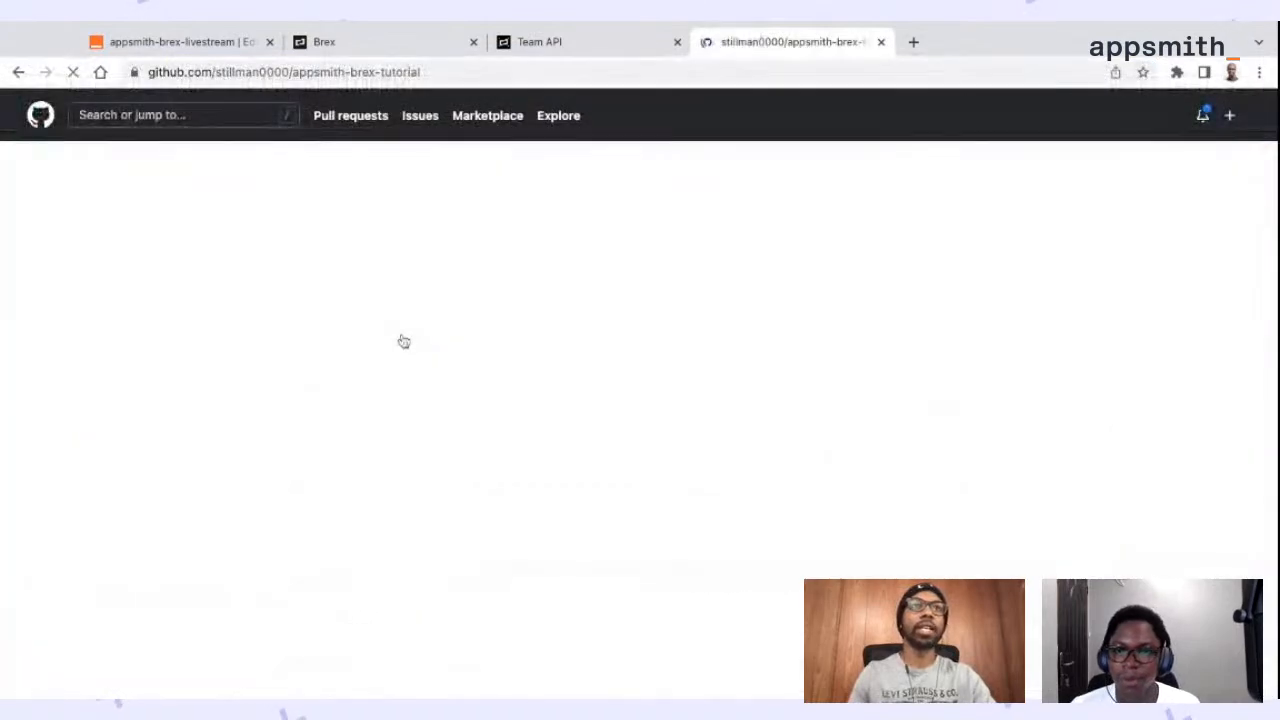
click(171, 362)
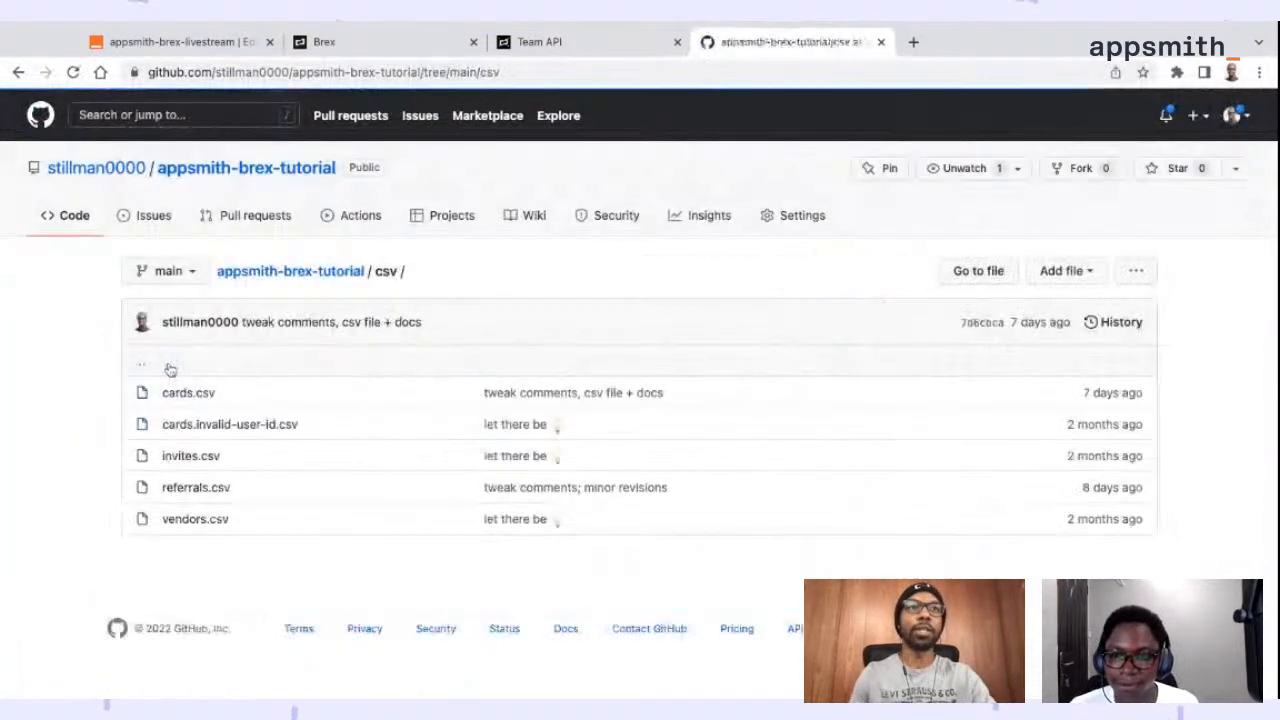
click(200, 395)
scroll(340, 400, down, 1)
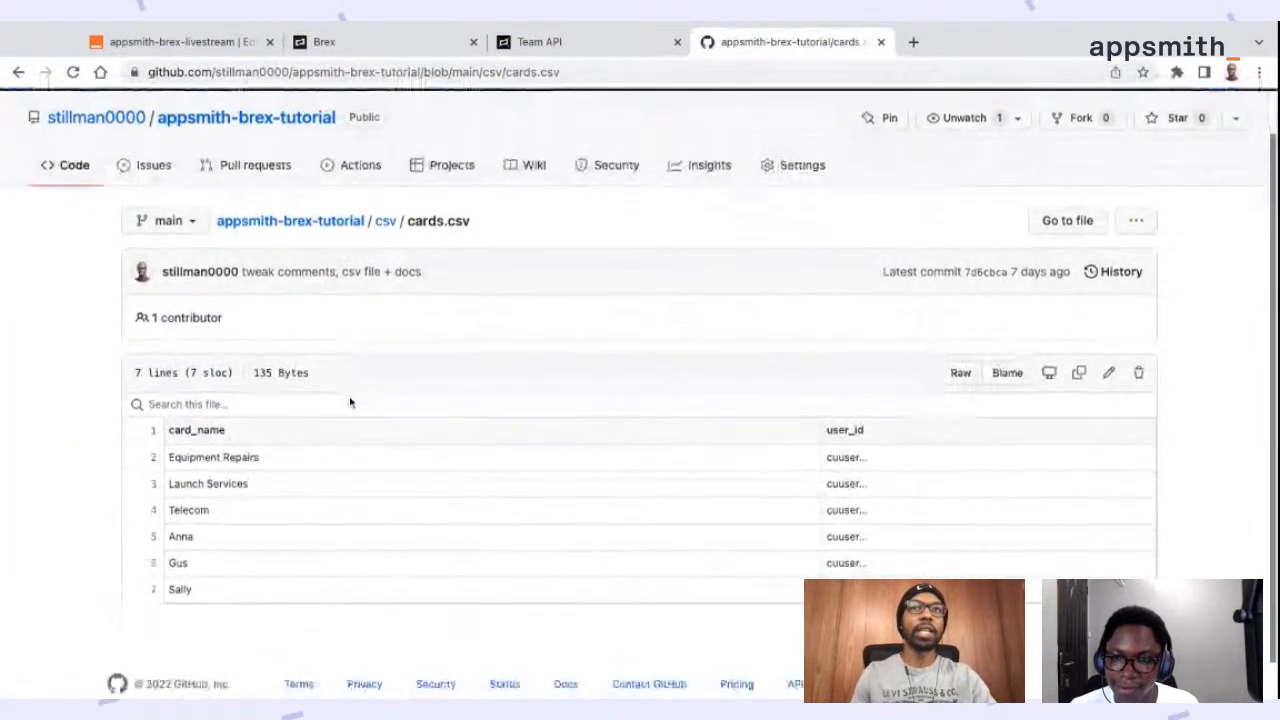
click(960, 376)
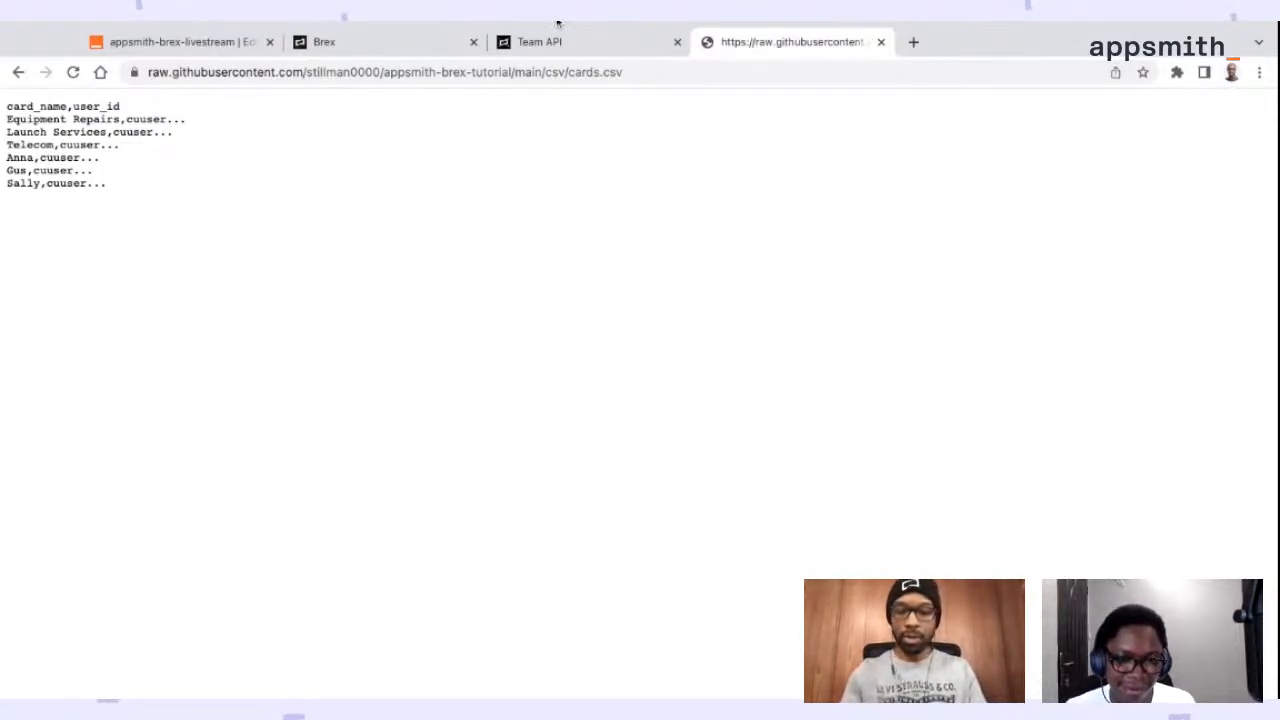
key(ctrl+plus)
key(ctrl+plus)
key(ctrl+plus)
key(ctrl+plus)
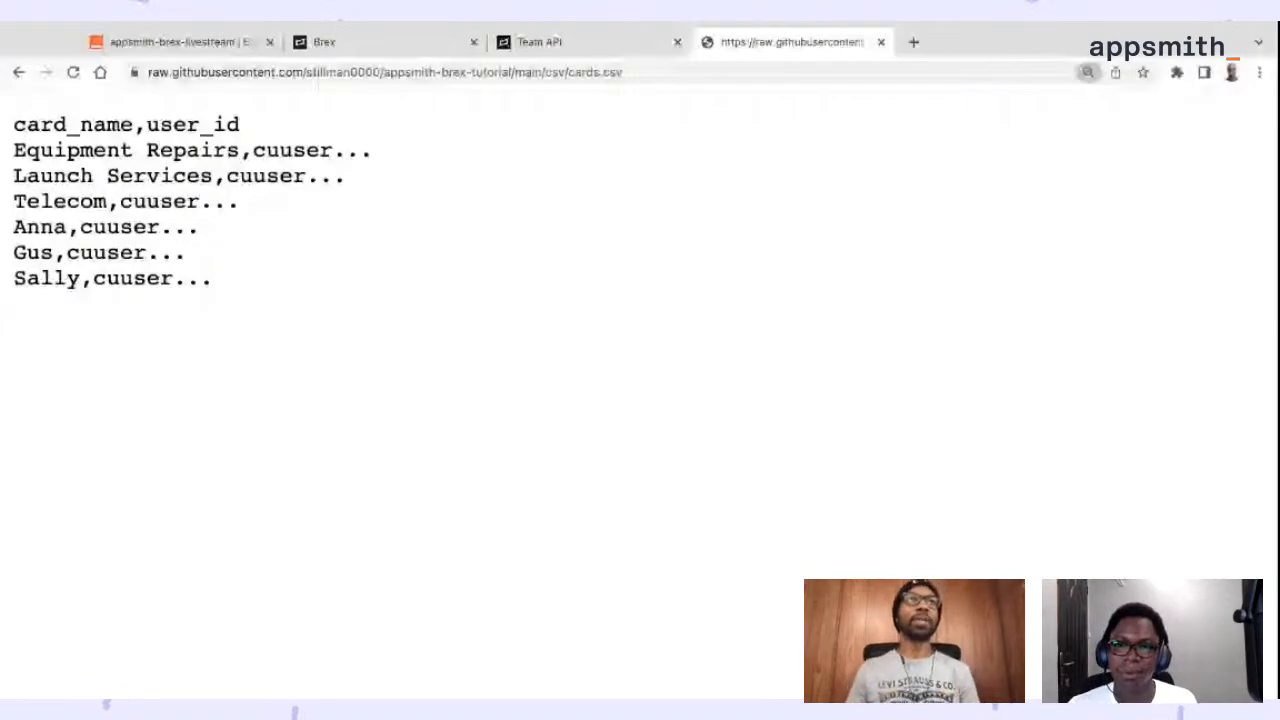
key(ctrl+plus)
Switch back to the Appsmith editor and open the cards_object code
click(175, 42)
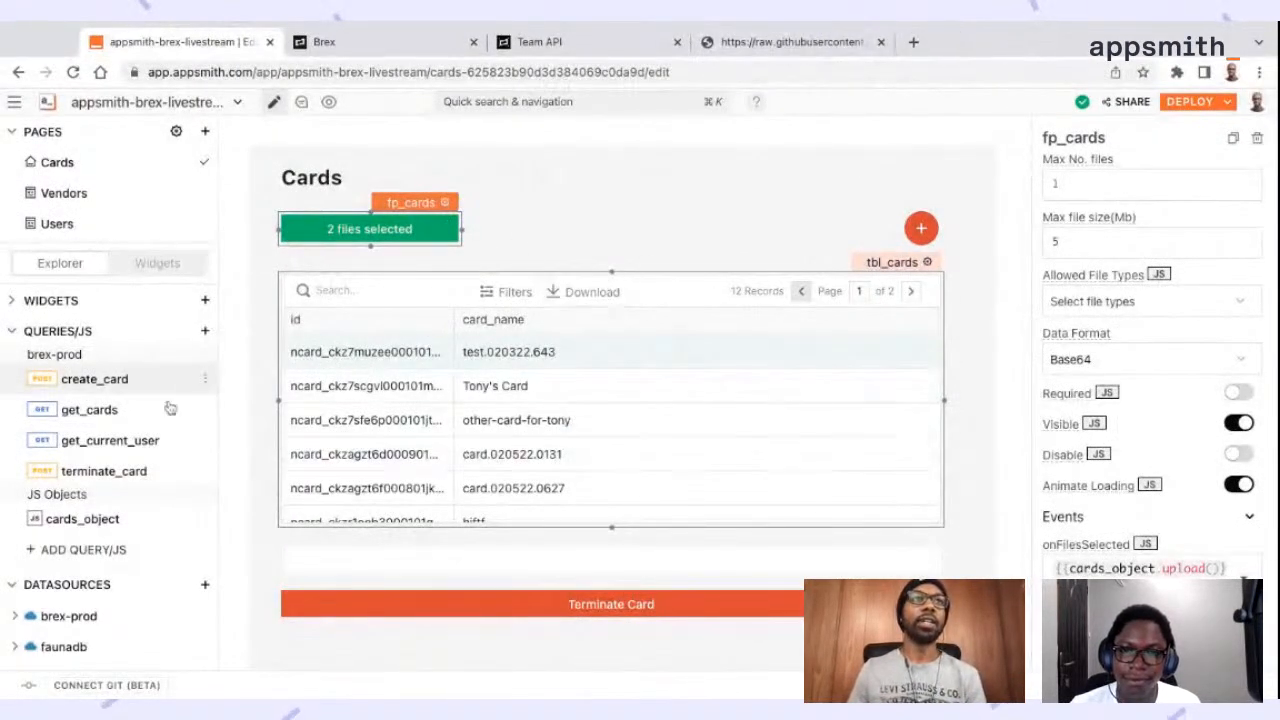
click(92, 521)
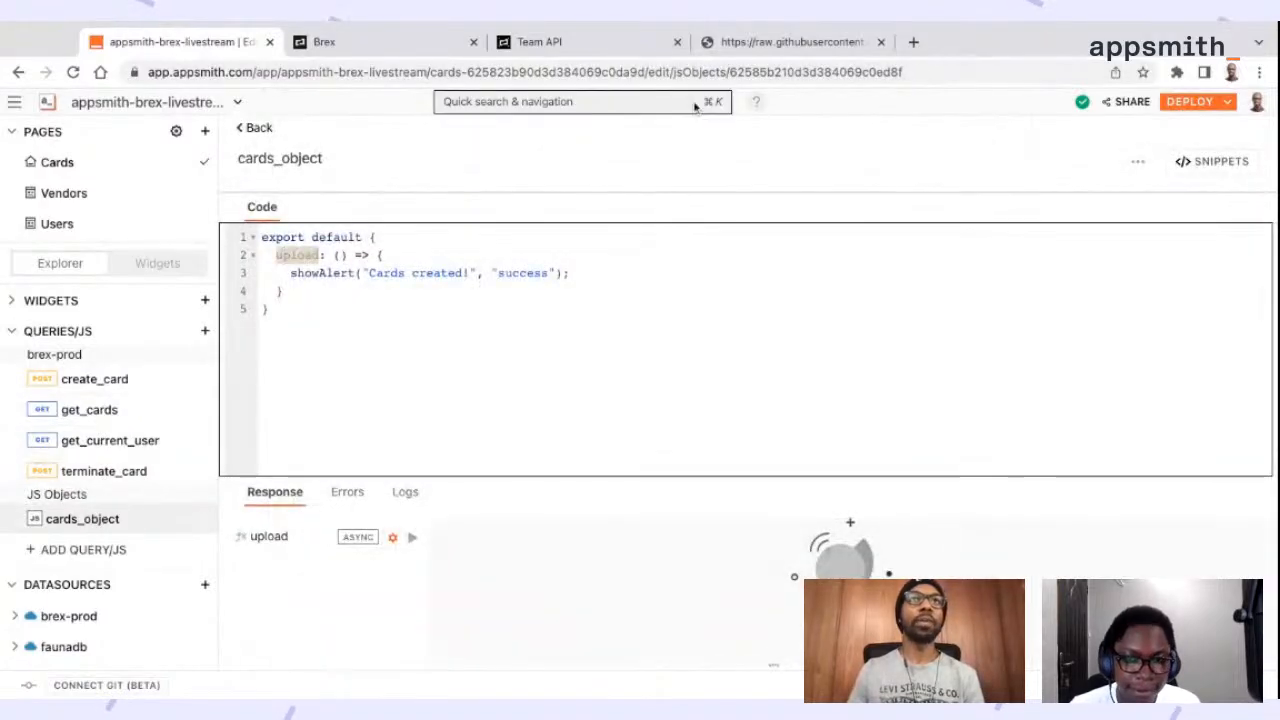
Examine the raw cards.csv rows, checking how each card_name and user_id pair is separated
click(760, 42)
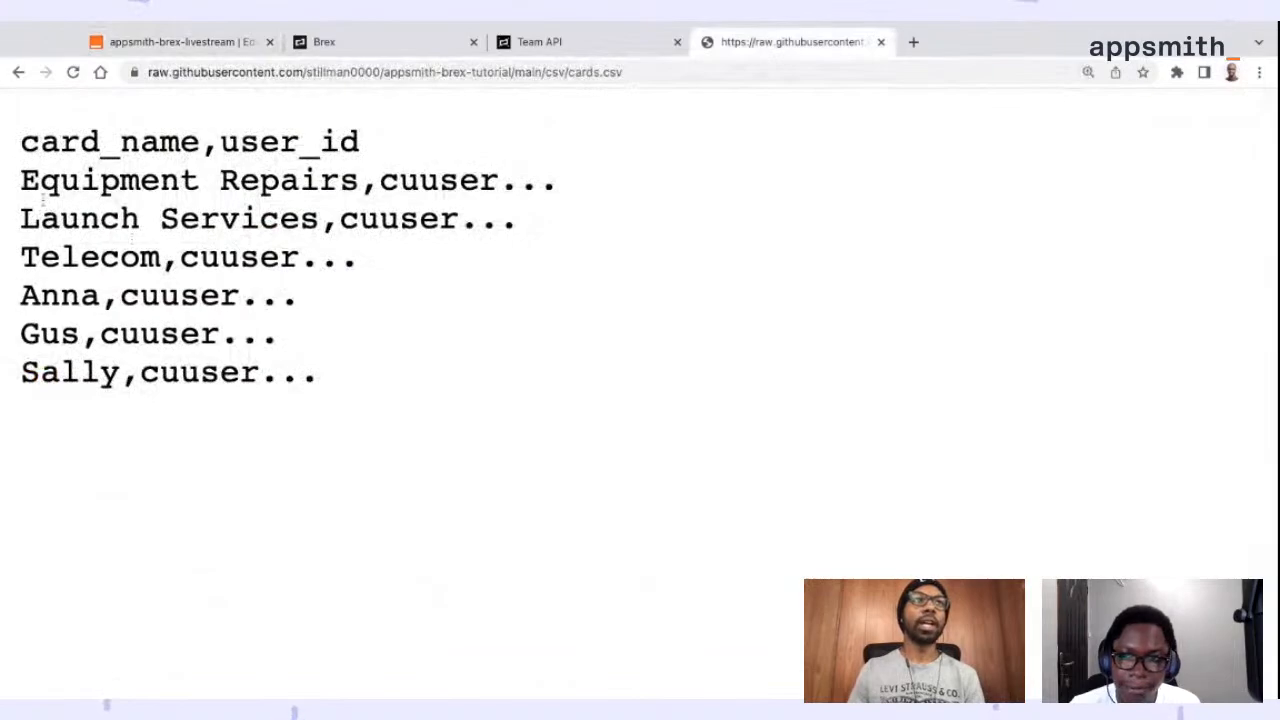
drag(20, 182, 558, 182)
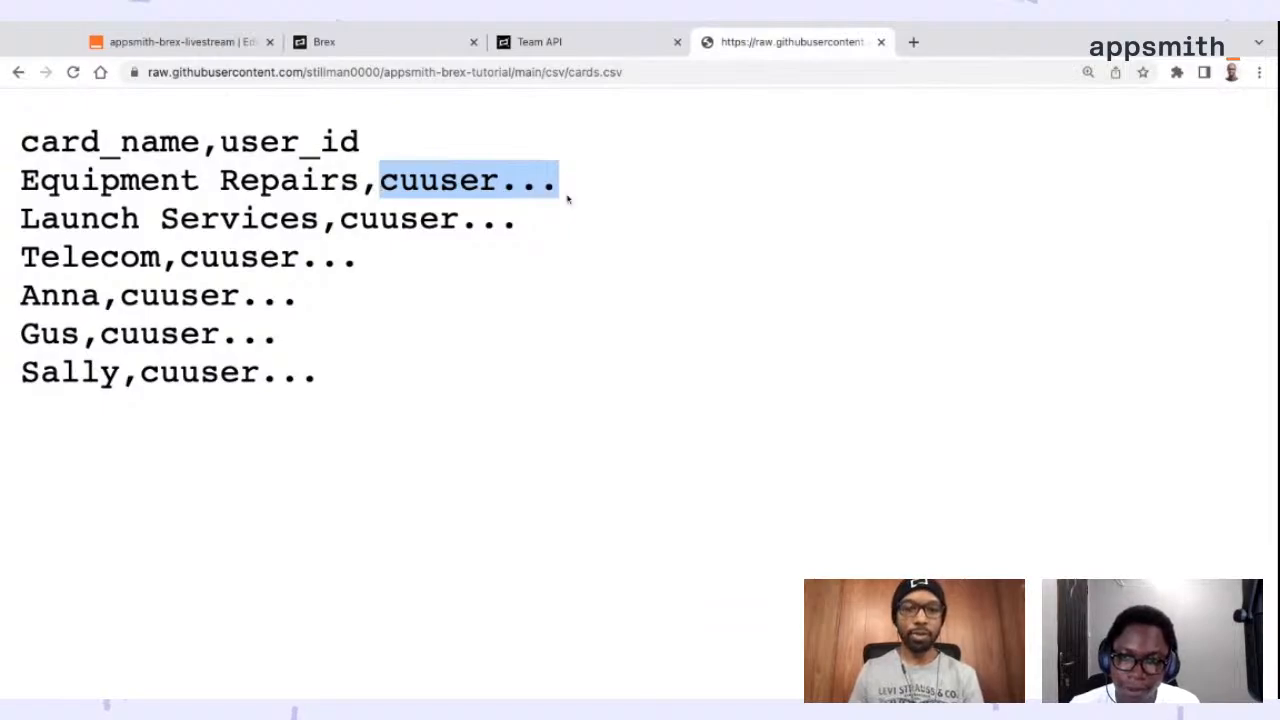
drag(20, 182, 360, 182)
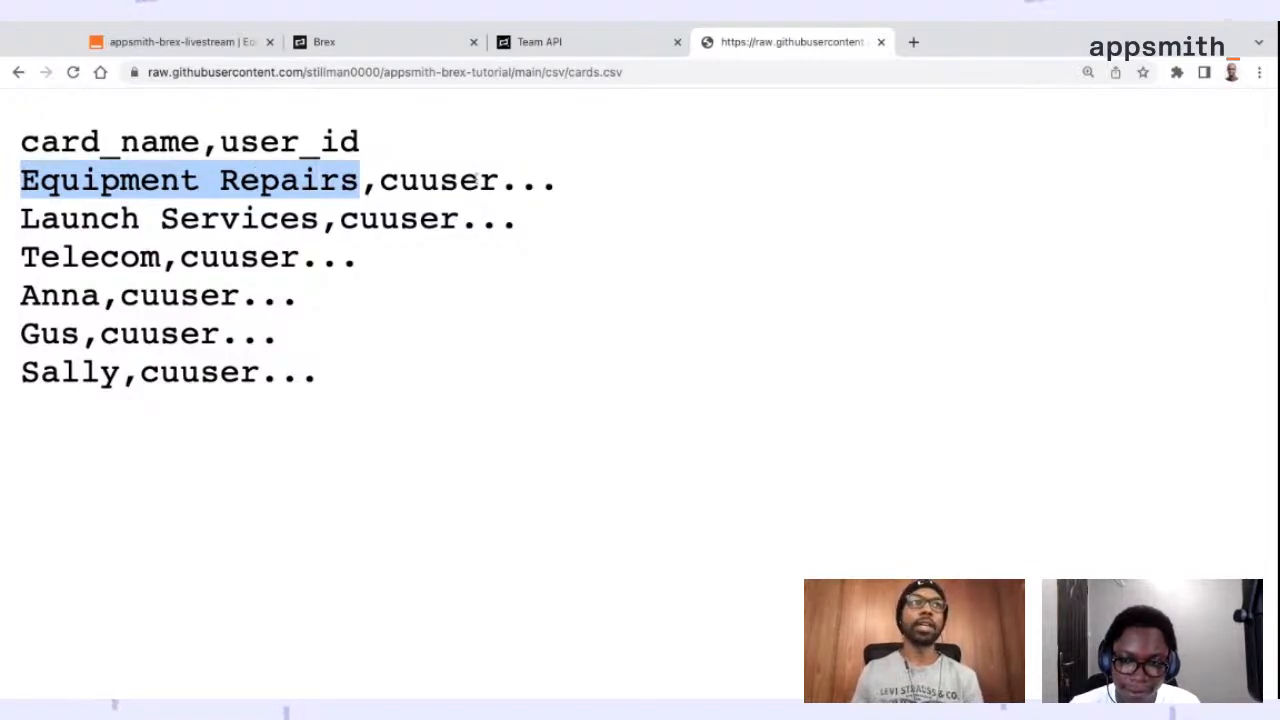
drag(41, 219, 180, 219)
drag(117, 259, 180, 259)
drag(99, 304, 159, 304)
drag(115, 344, 139, 376)
click(115, 376)
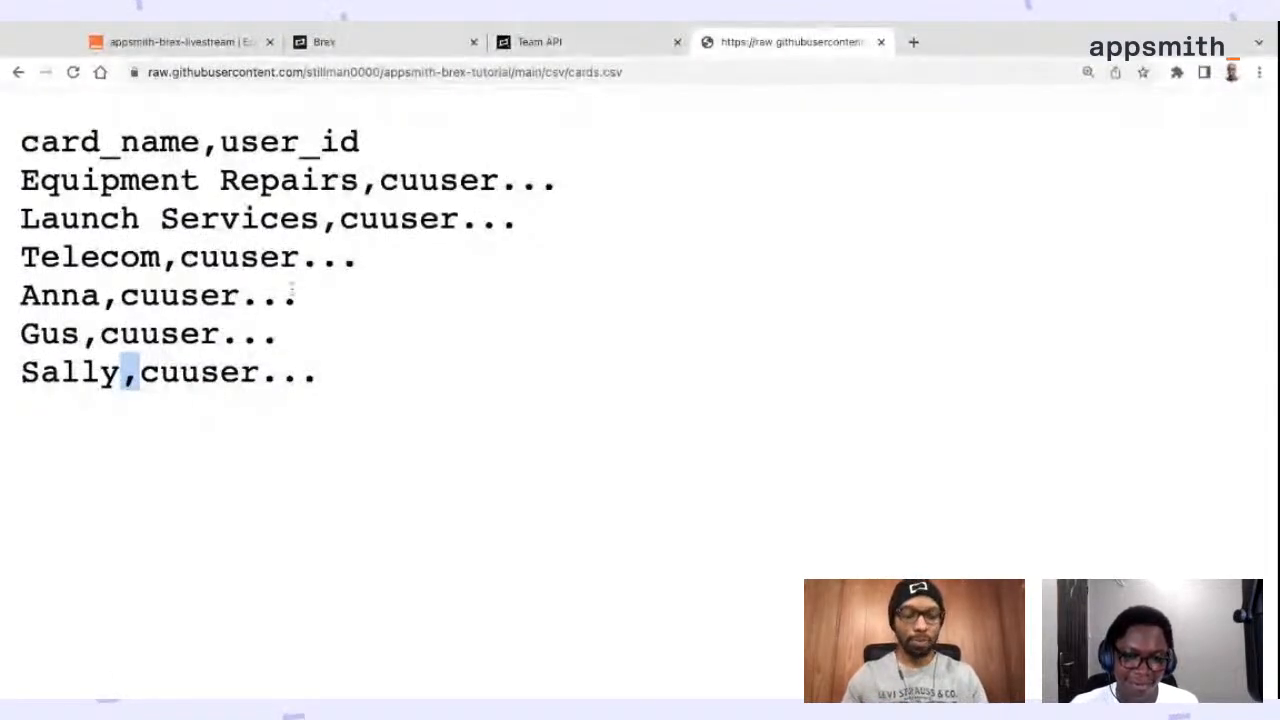
Load the raw helpers.js gist in place of cards.csv and copy its reset and loop functions
key(ctrl+0)
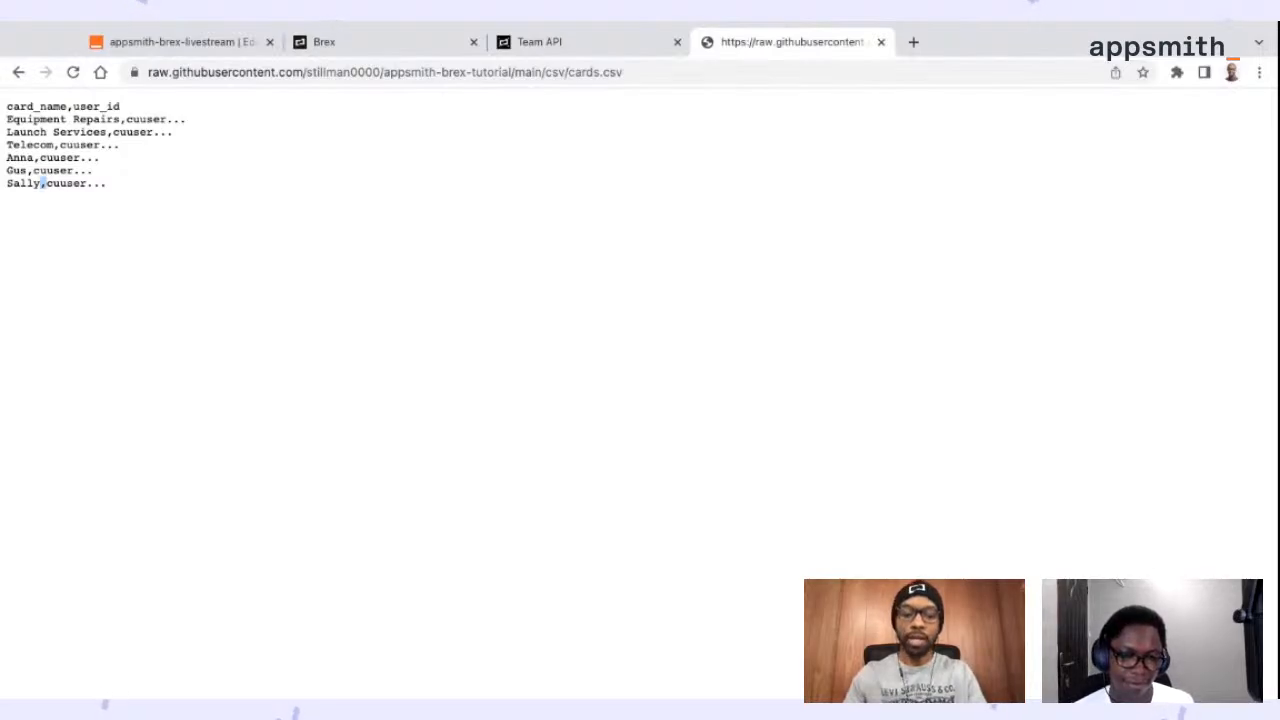
click(567, 72)
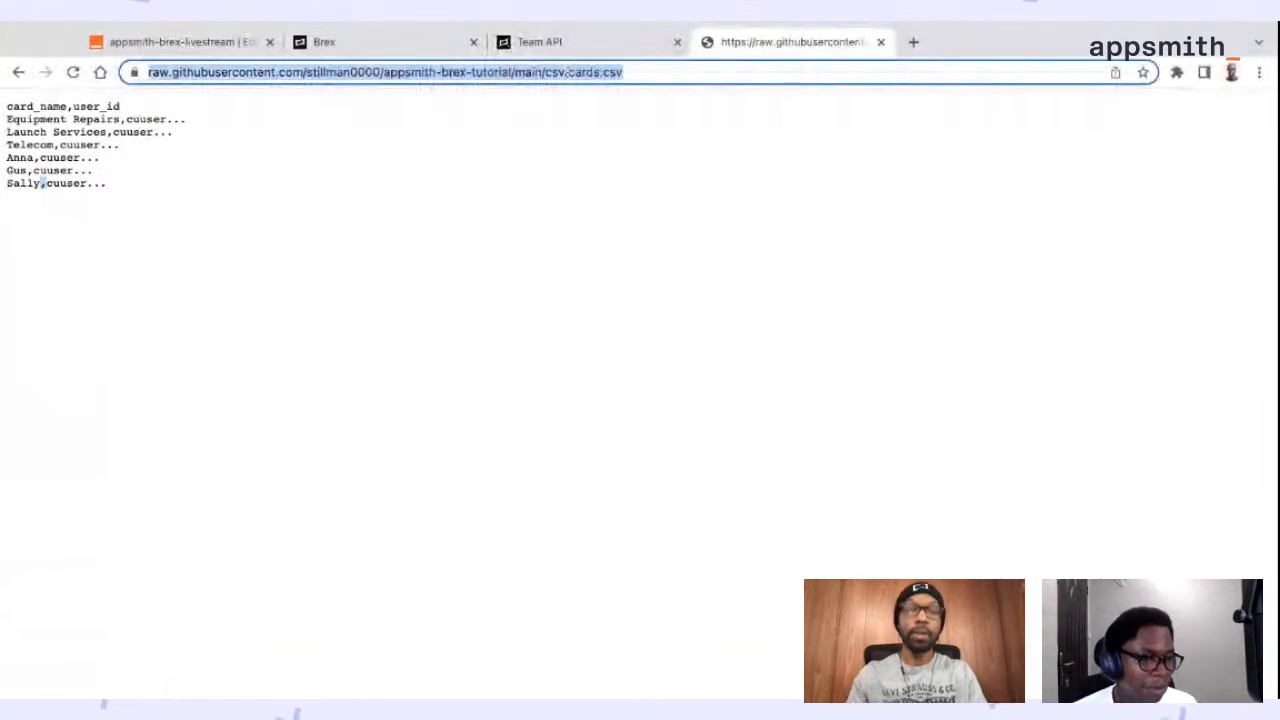
text(gist.githubusercontent.com/stillman0000/0eb1027d14683d45a1064f8503b44f8e/raw/92778bf39ed1ff2b1accfc337107b7404597eed0/helpers.js)
key(Return)
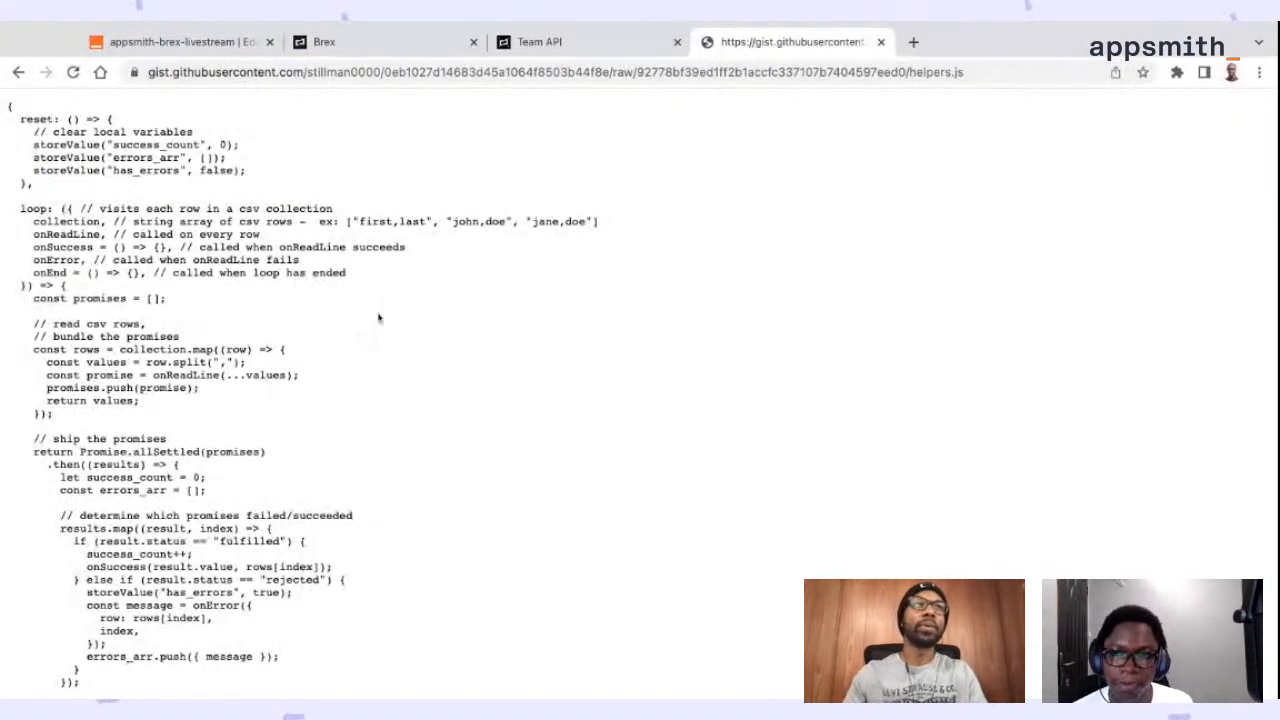
scroll(384, 304, down, 3)
scroll(378, 318, up, 3)
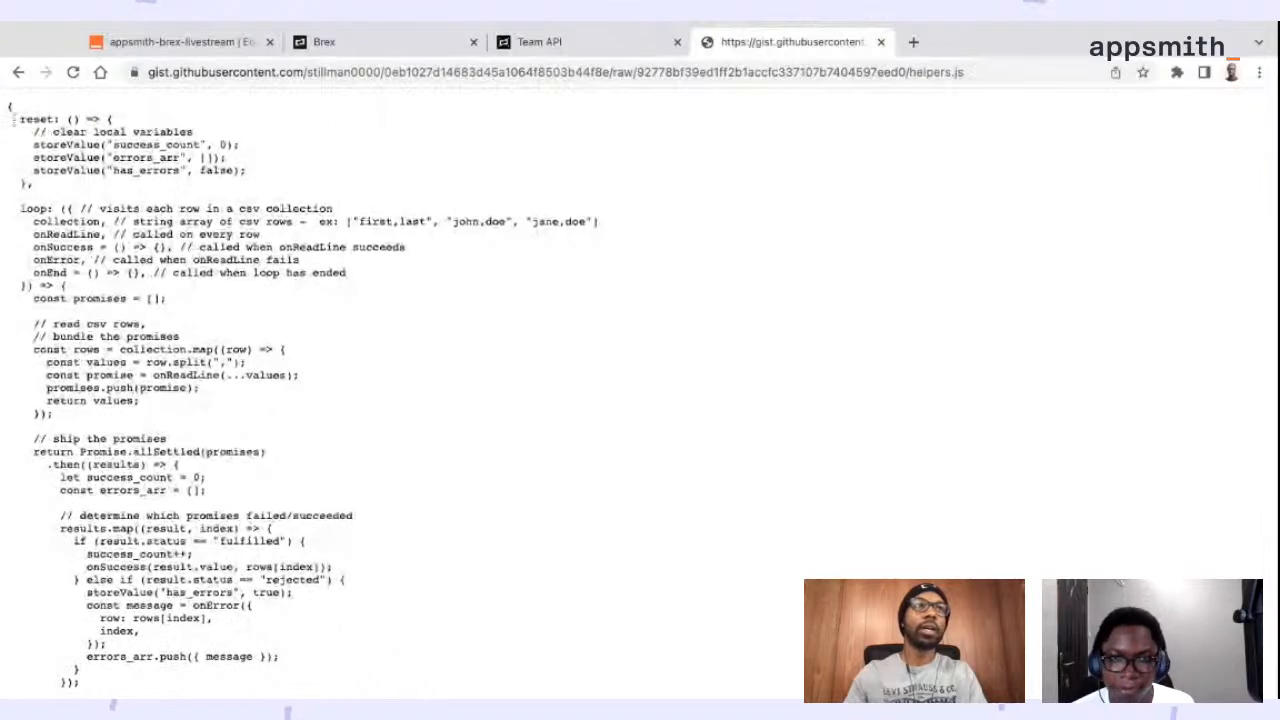
key(ctrl+a)
scroll(384, 390, down, 3)
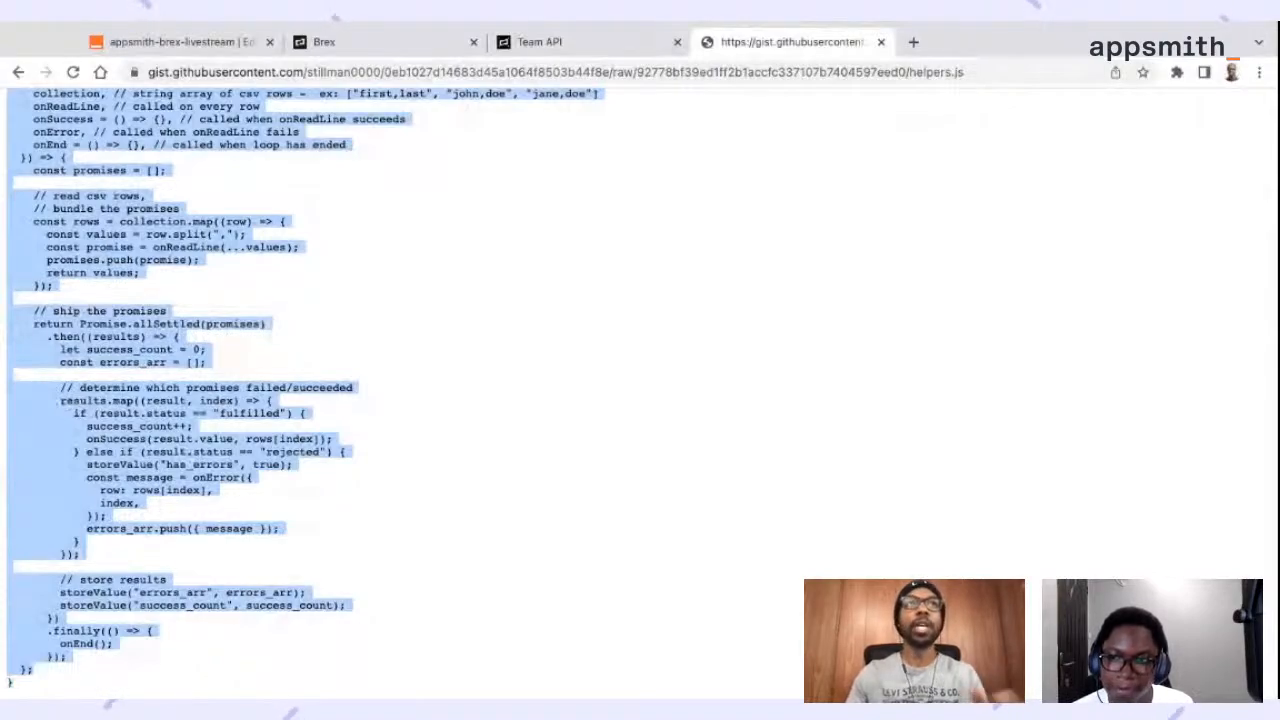
Add the copied reset and loop helper functions to cards_object after the upload function, separated by a comma and a blank line
click(172, 42)
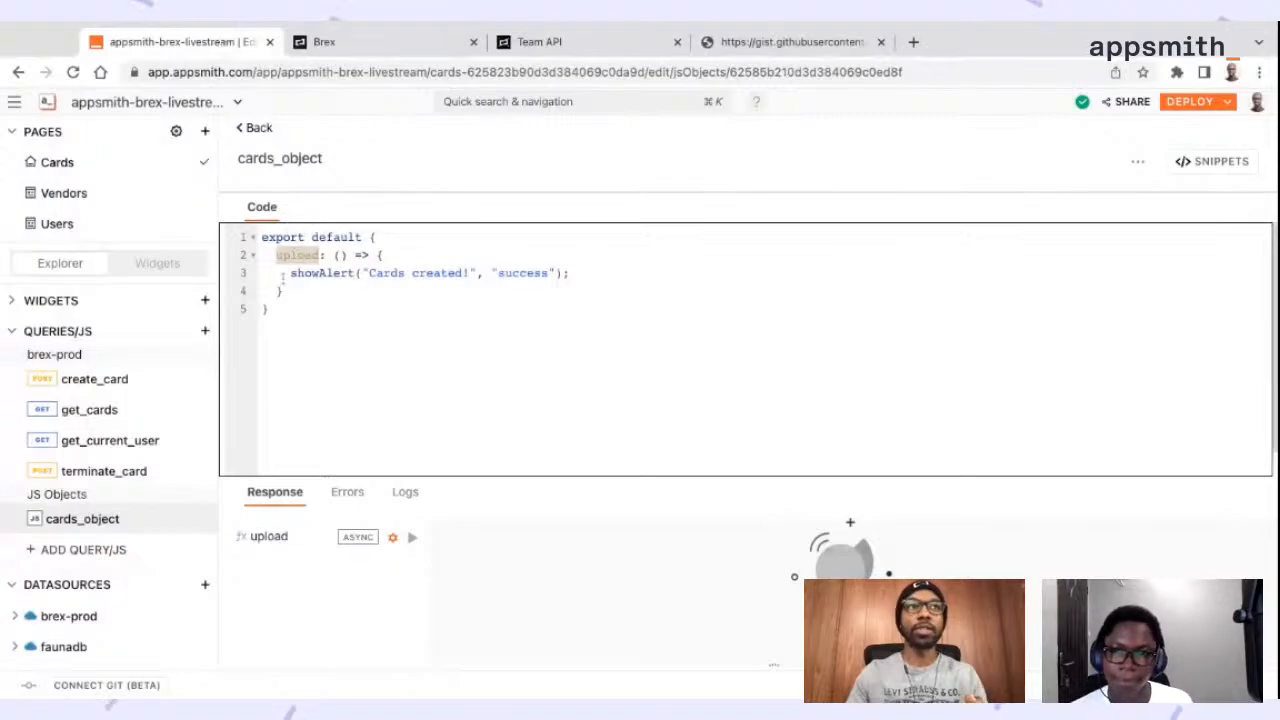
click(367, 304)
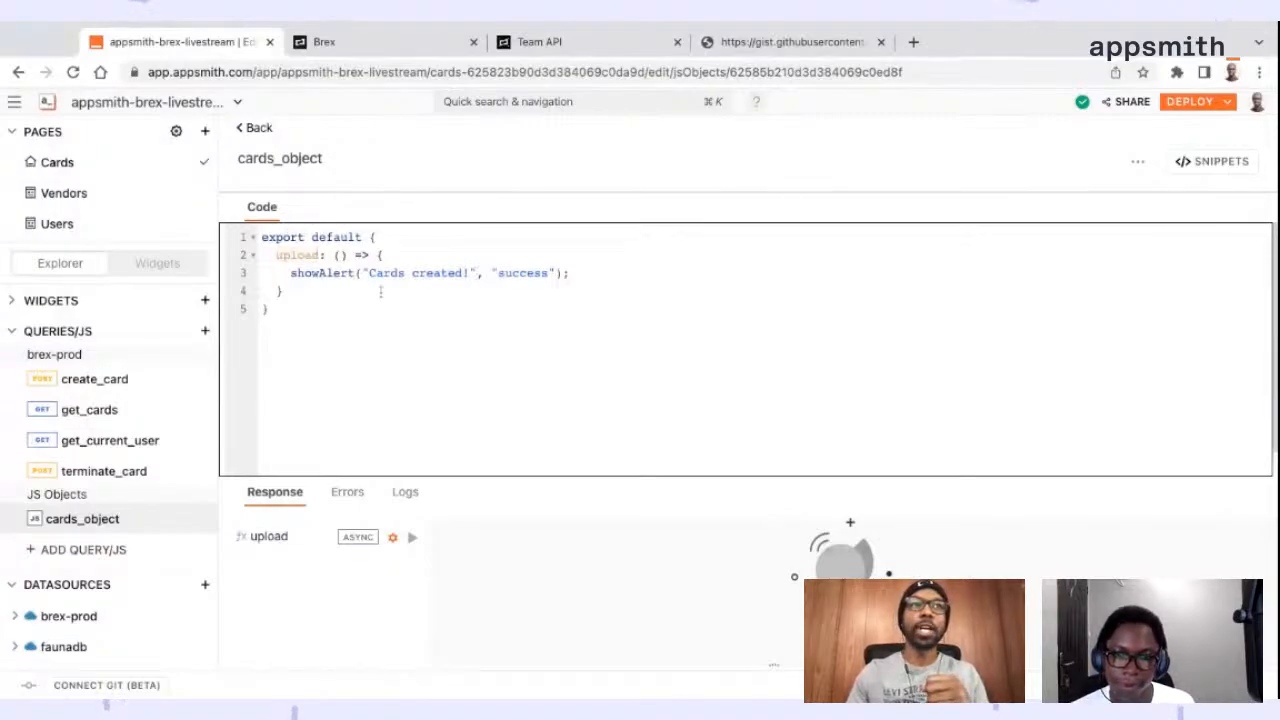
click(382, 289)
text(,)
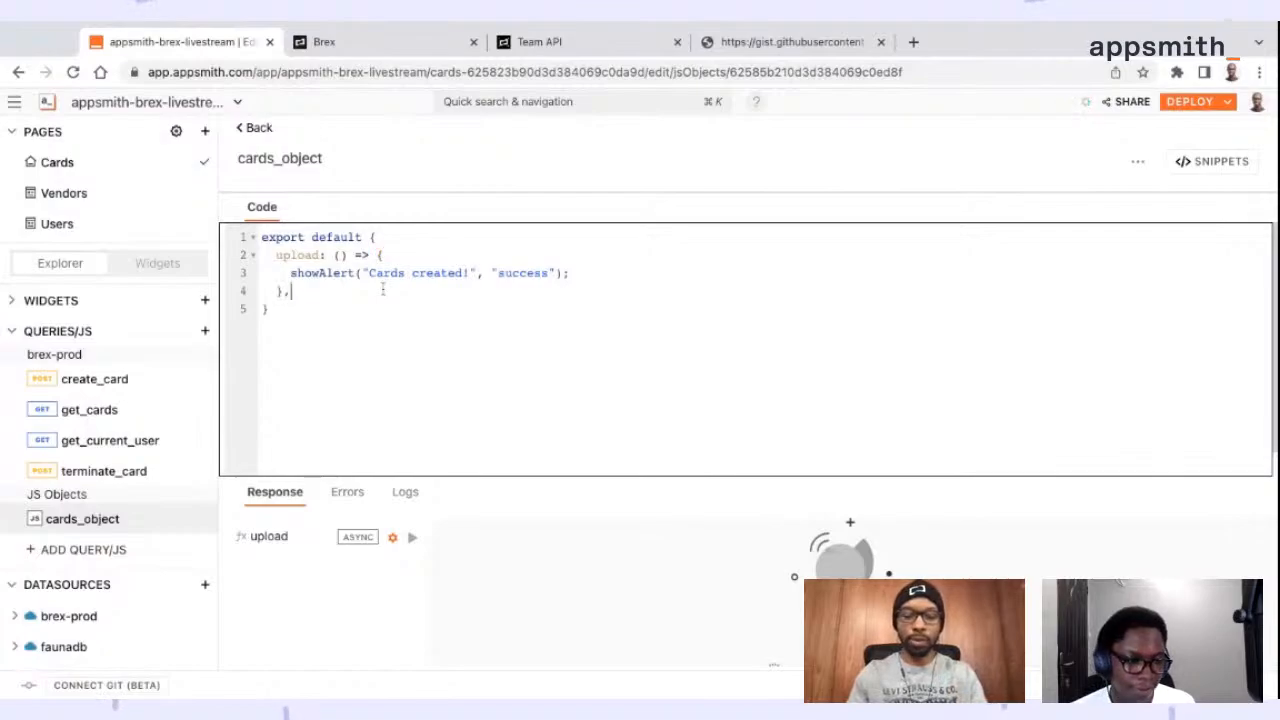
key(Return)
key(ctrl+v)
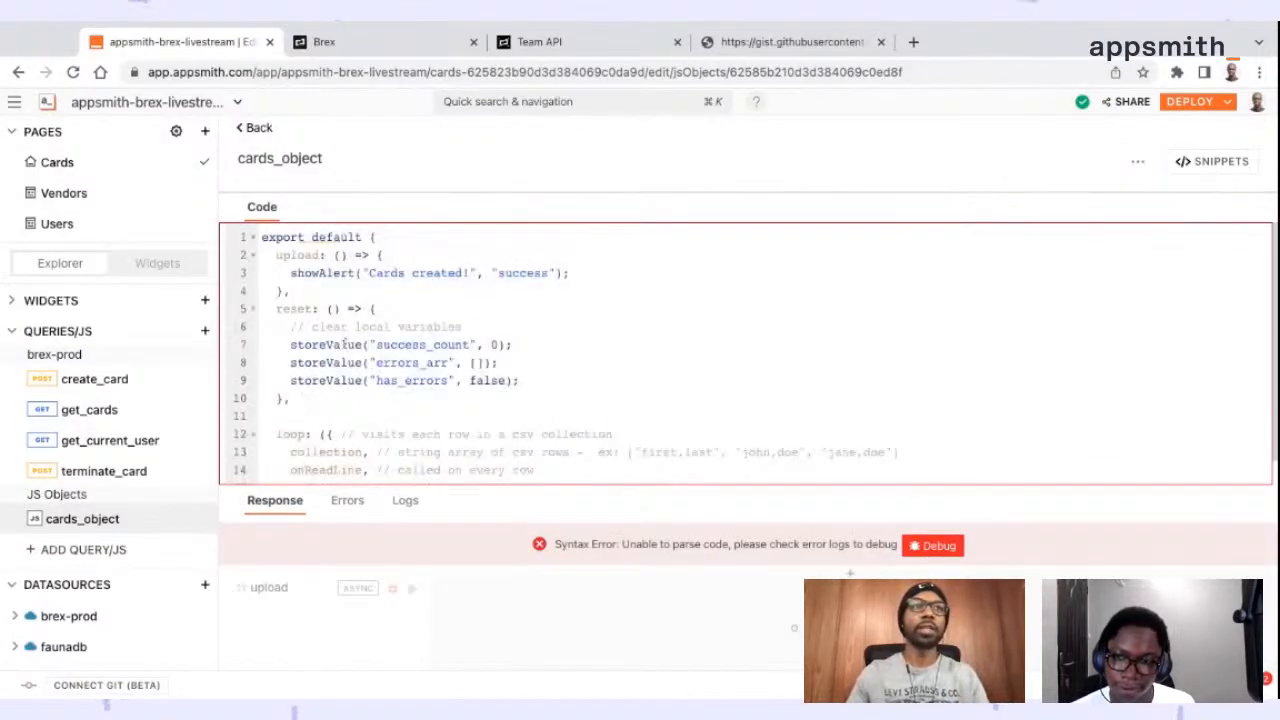
key(Return)
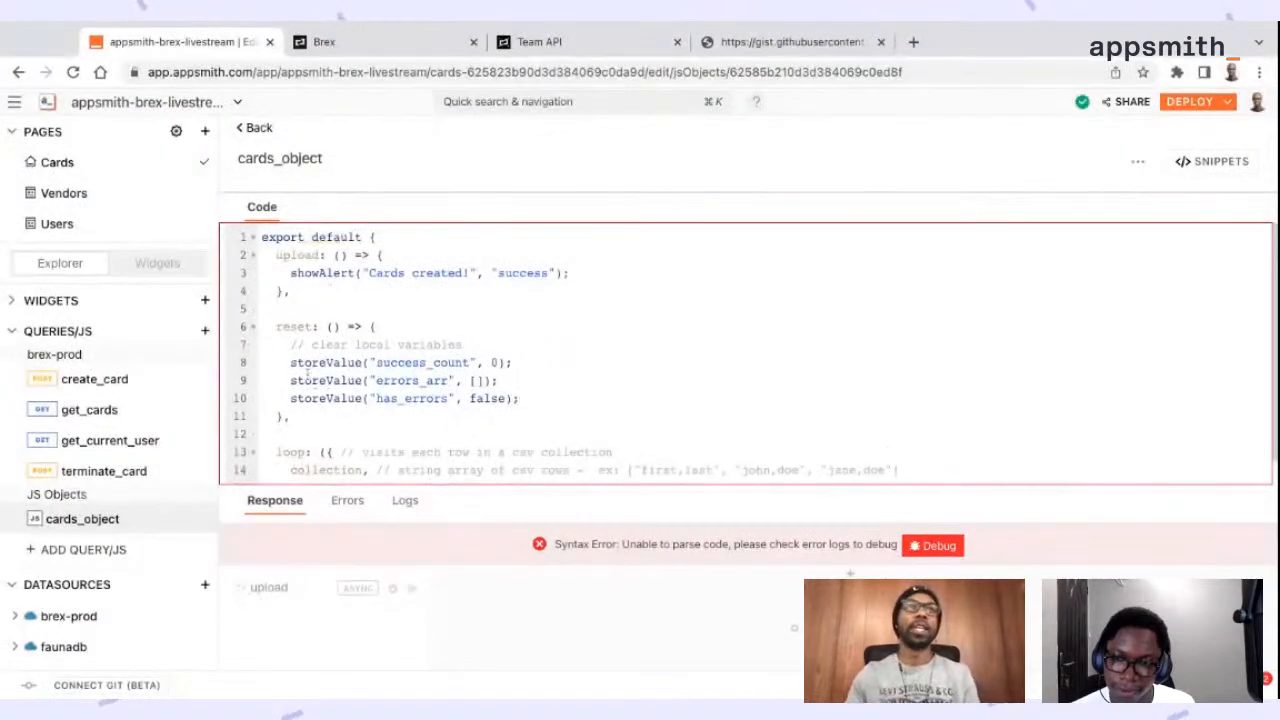
Review the added reset function's storeValue calls and the loop function's parameters and body in cards_object
drag(275, 327, 290, 416)
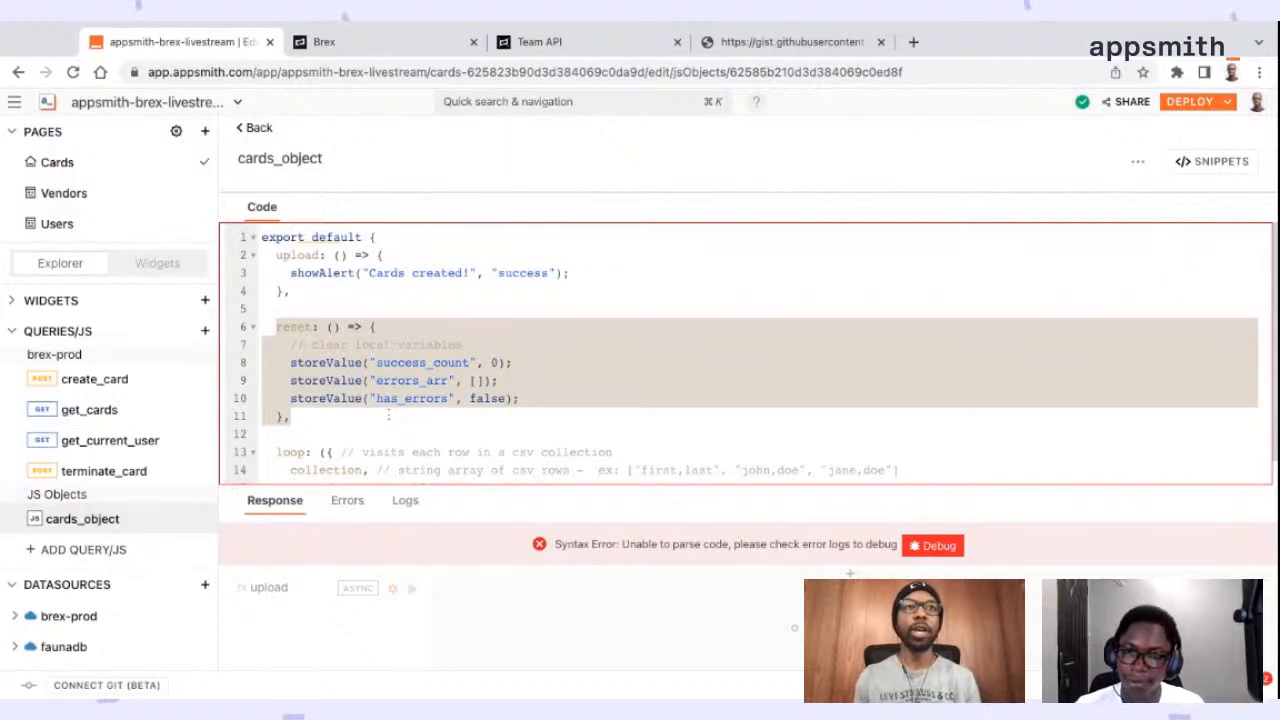
click(442, 386)
drag(532, 400, 327, 382)
key(shift+Up)
key(shift+Up)
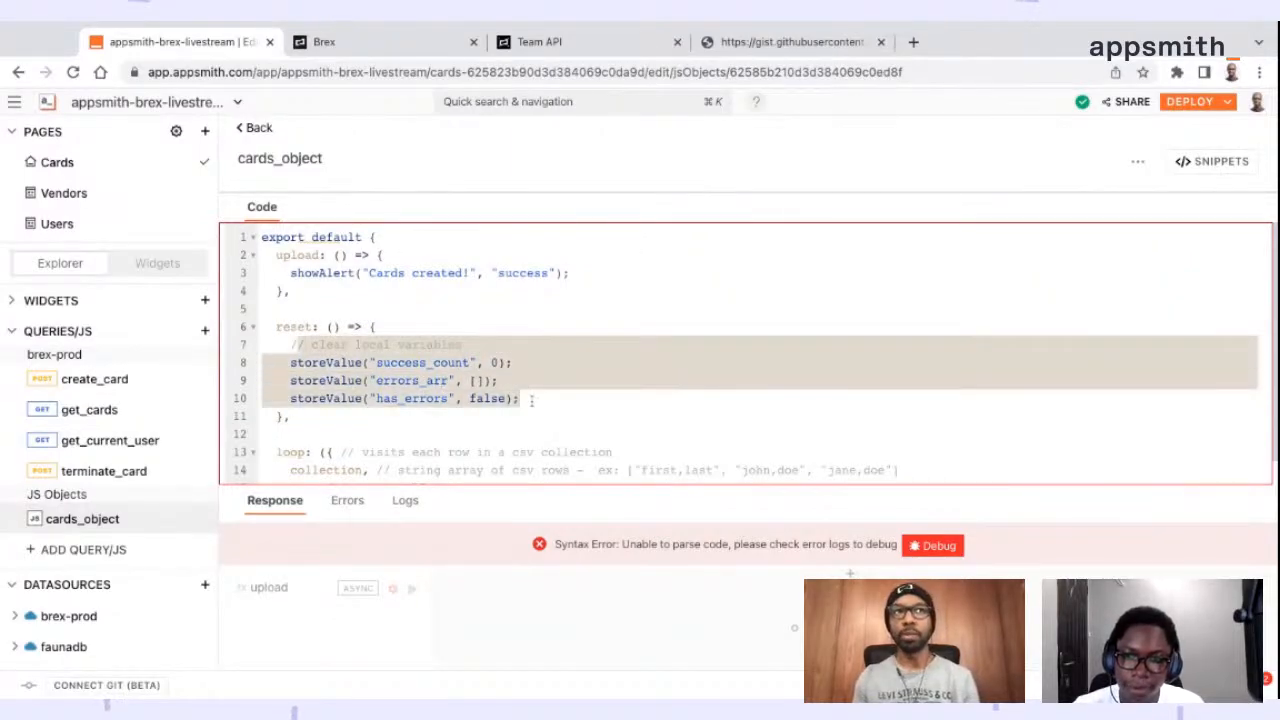
click(419, 345)
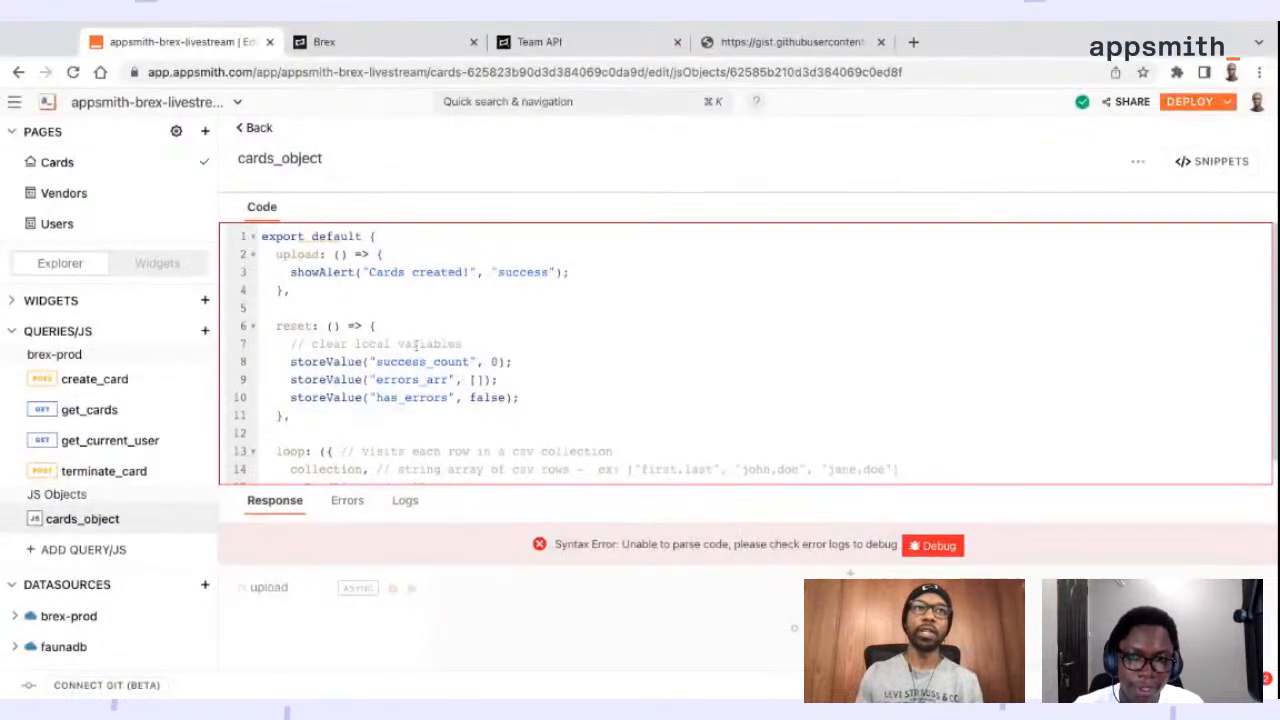
scroll(418, 345, down, 1)
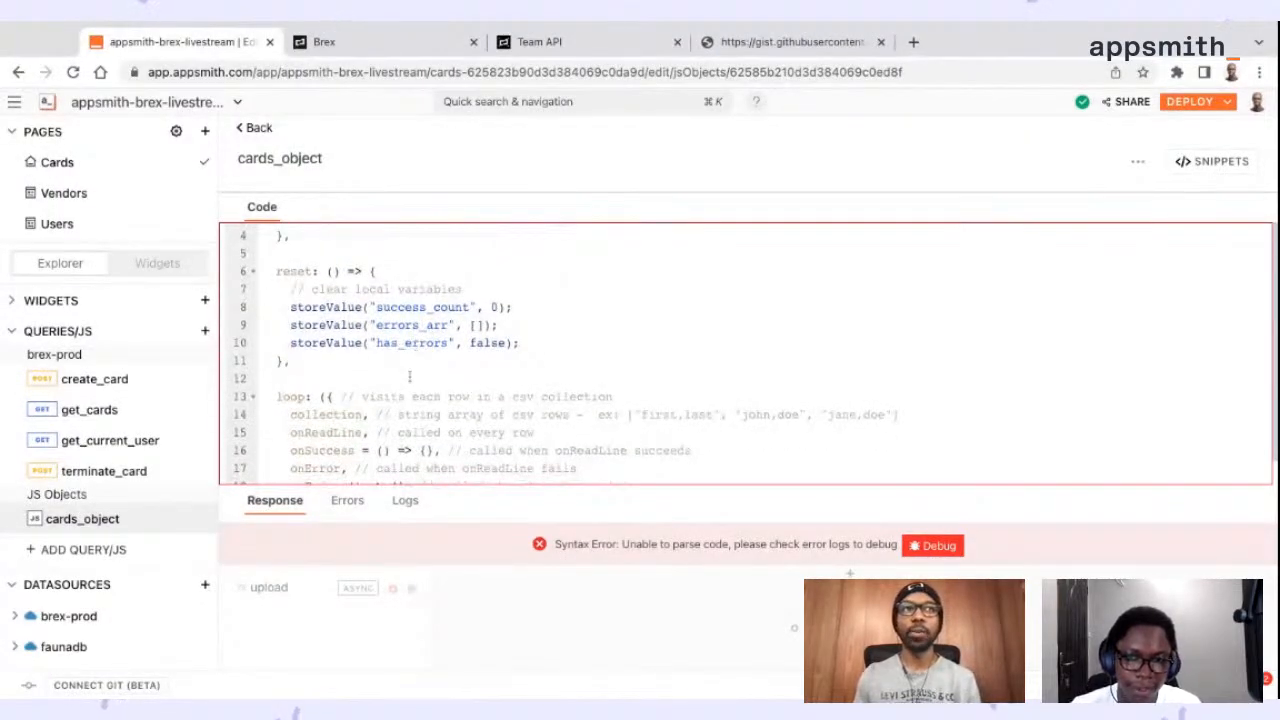
scroll(410, 377, down, 3)
scroll(410, 377, up, 1)
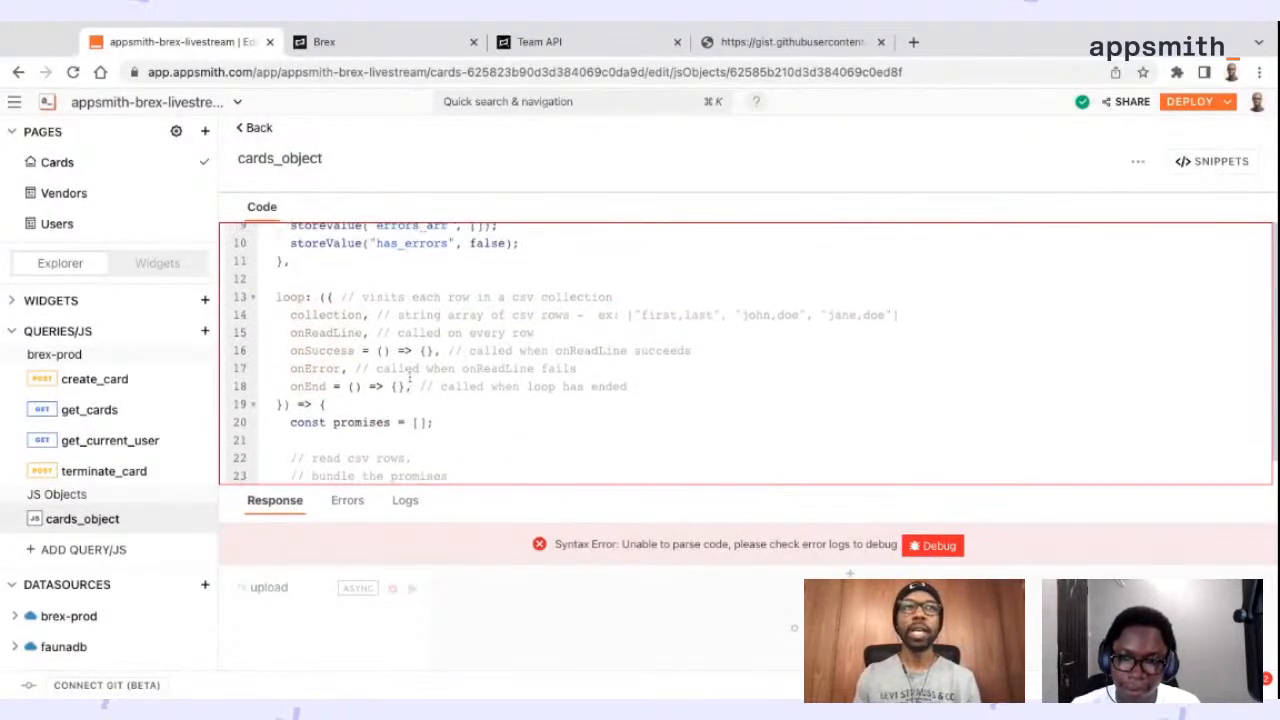
scroll(410, 378, down, 10)
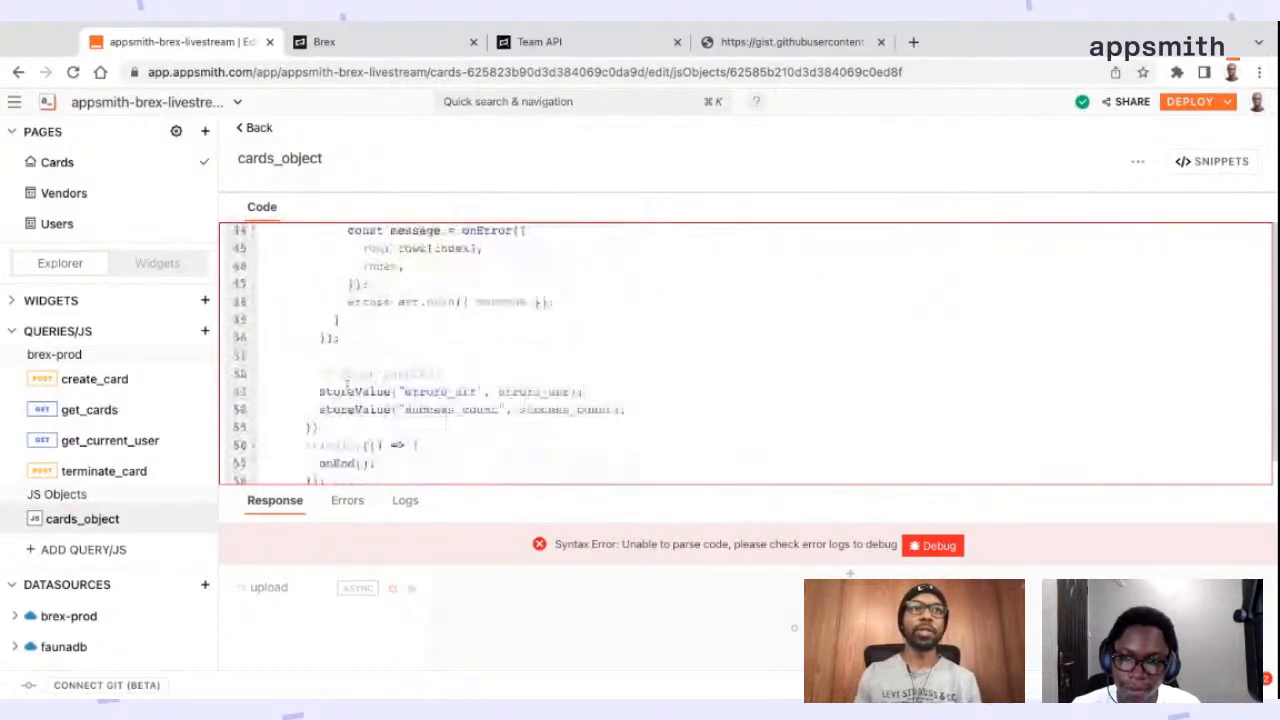
Examine how the loop function in cards_object splits rows, collects promises and handles fulfilled and rejected results
scroll(347, 383, up, 11)
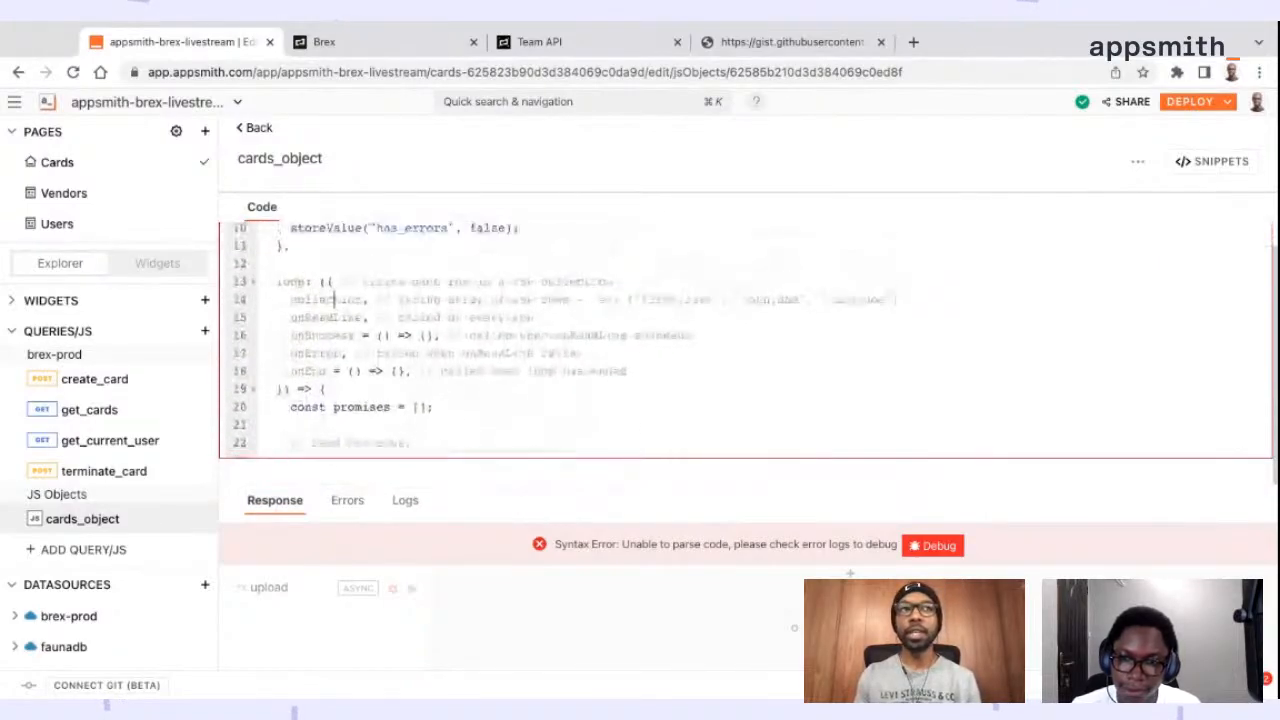
scroll(333, 299, up, 1)
scroll(332, 352, down, 4)
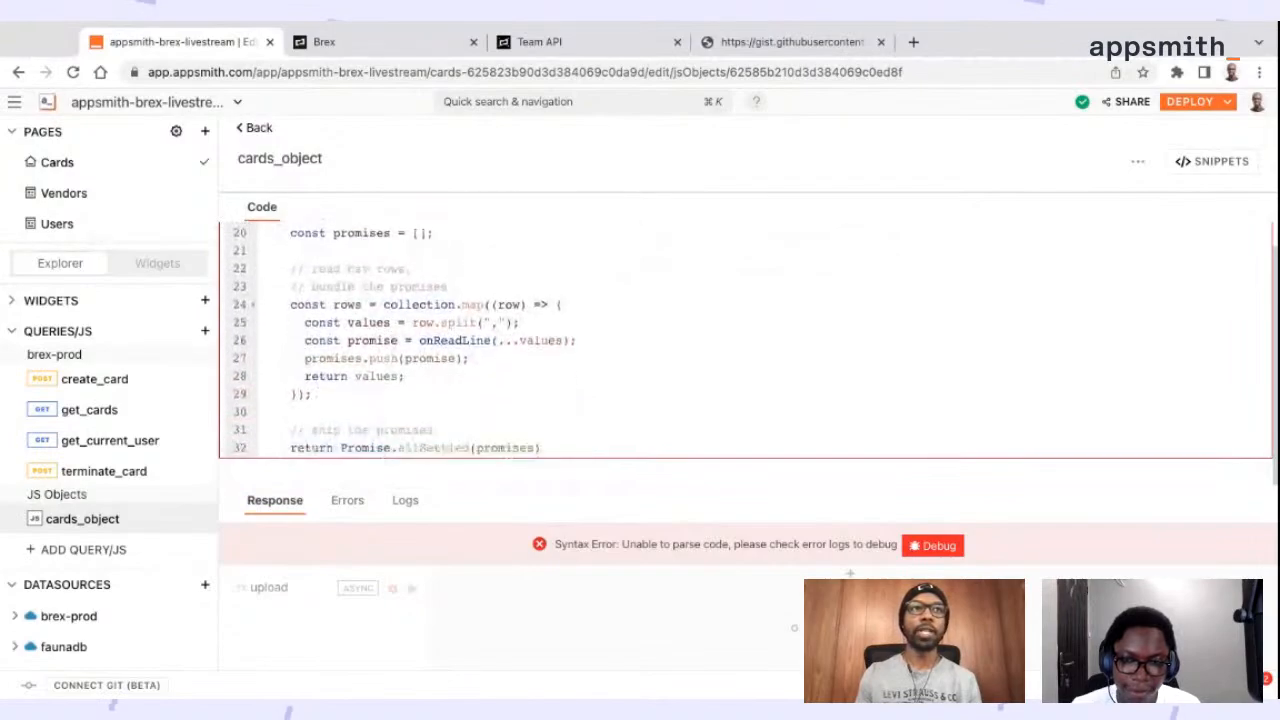
scroll(430, 340, down, 3)
scroll(430, 340, up, 2)
scroll(430, 340, down, 2)
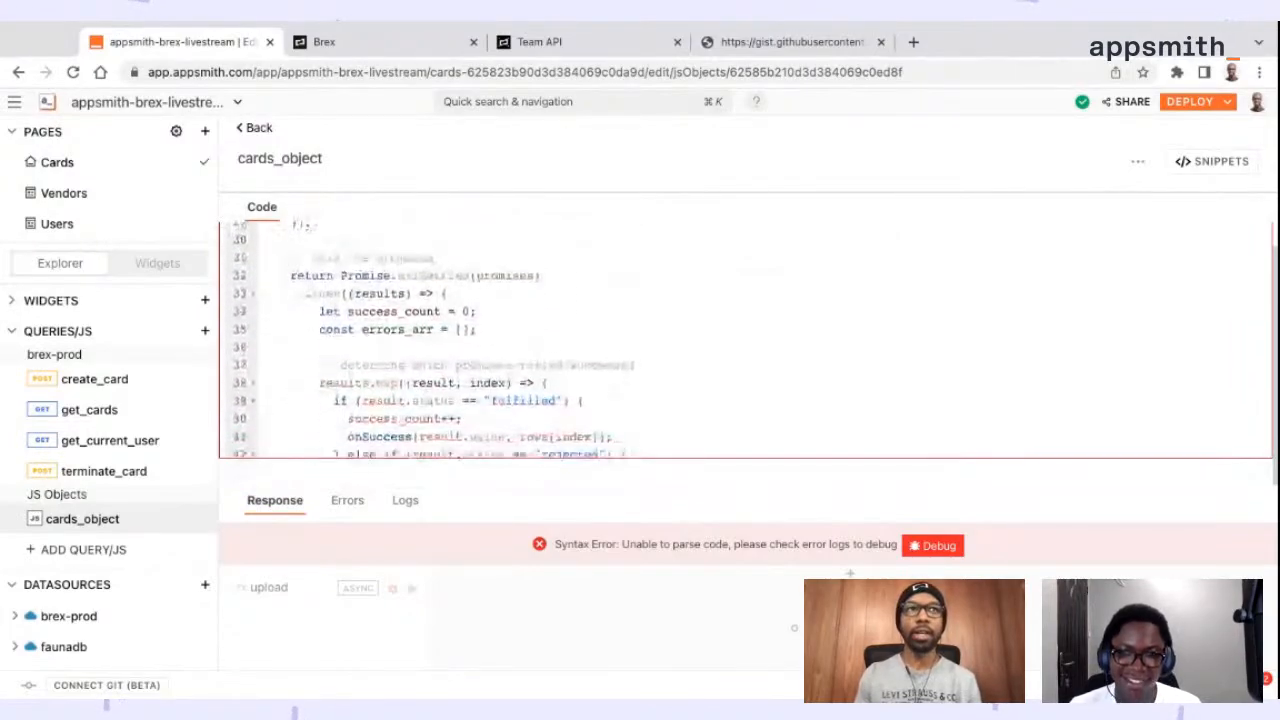
scroll(430, 340, down, 5)
scroll(430, 340, up, 15)
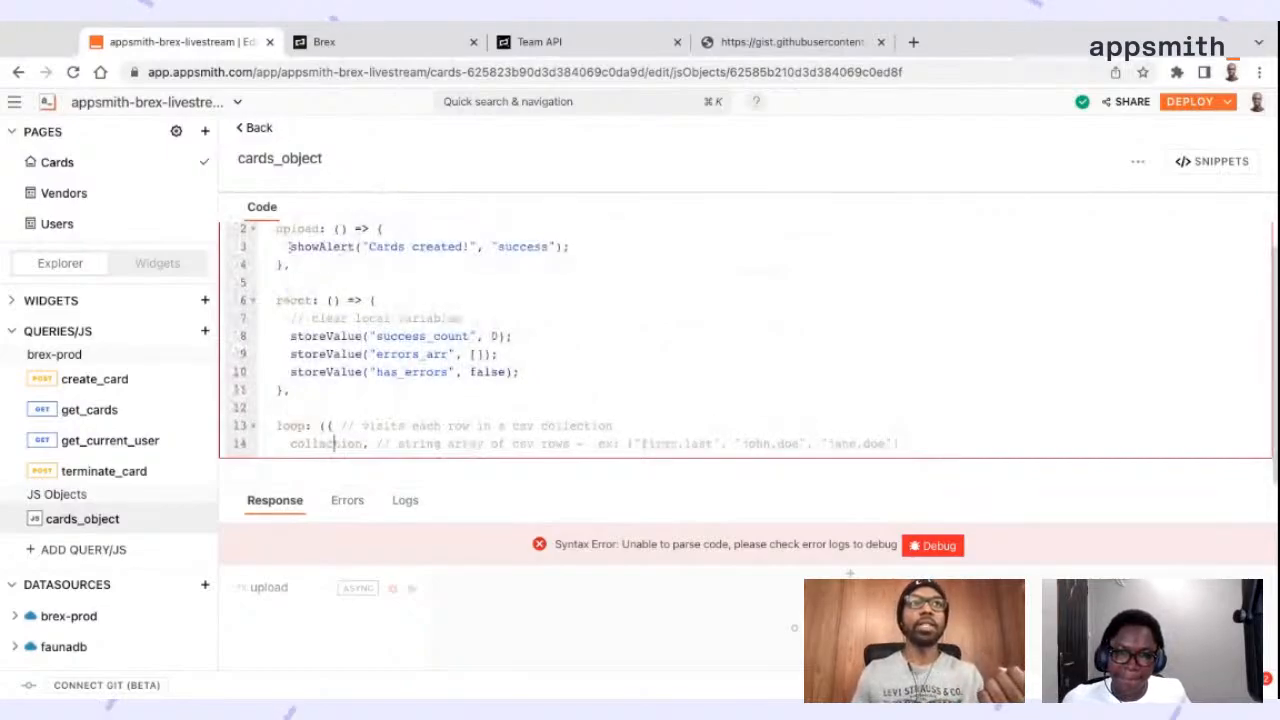
Delete the "Cards created!" showAlert call from the upload function, leaving its body empty
drag(289, 246, 585, 249)
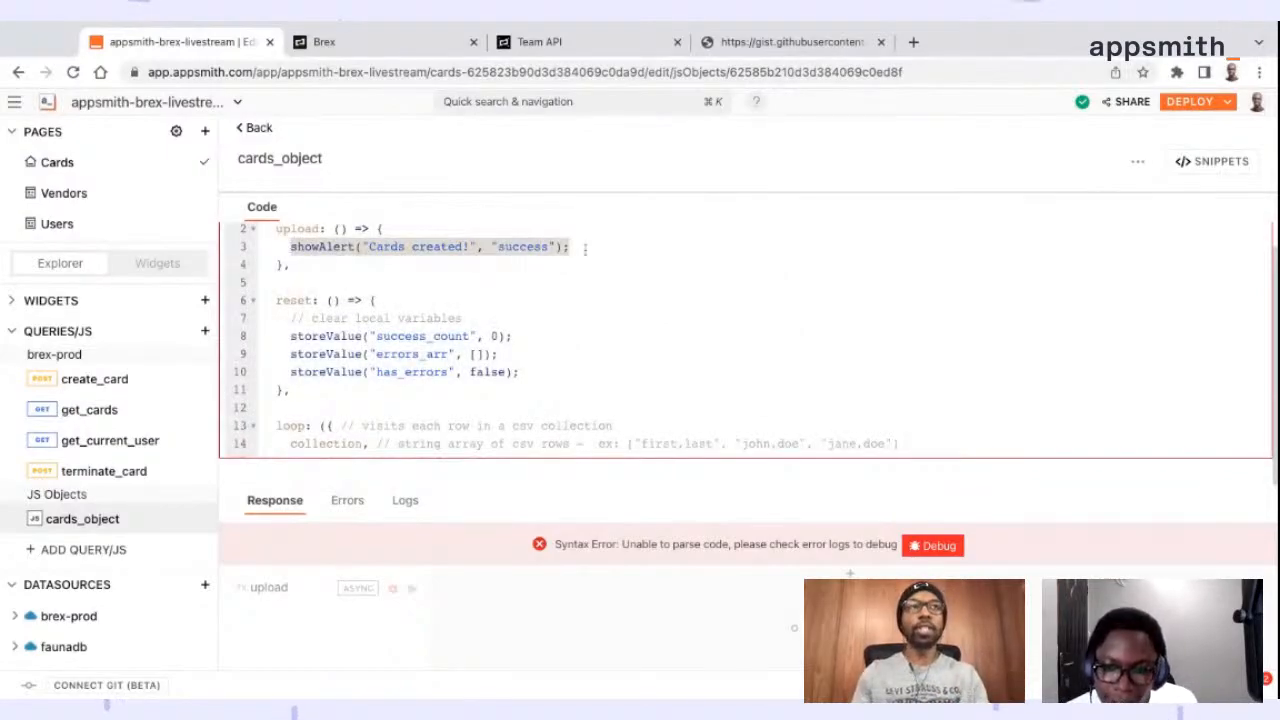
key(BackSpace)
scroll(548, 376, up, 1)
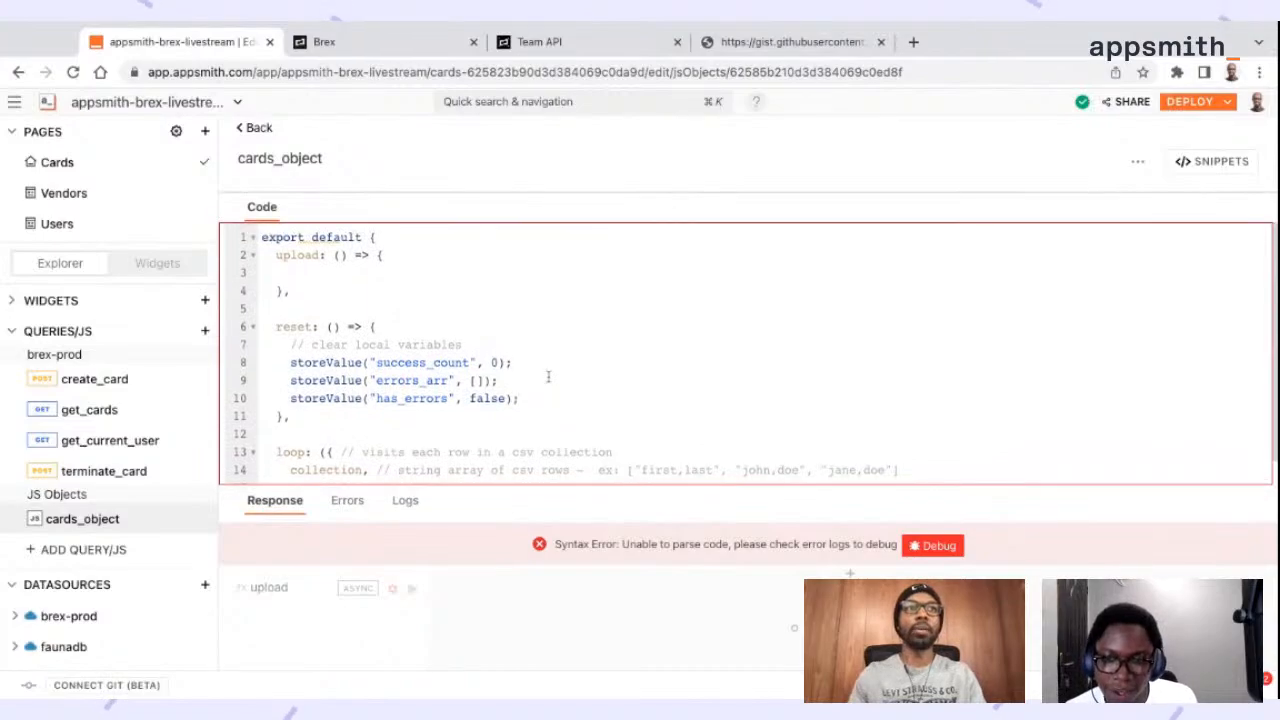
Remove the semicolon after the loop function's closing brace at the end of cards_object
scroll(548, 376, down, 5)
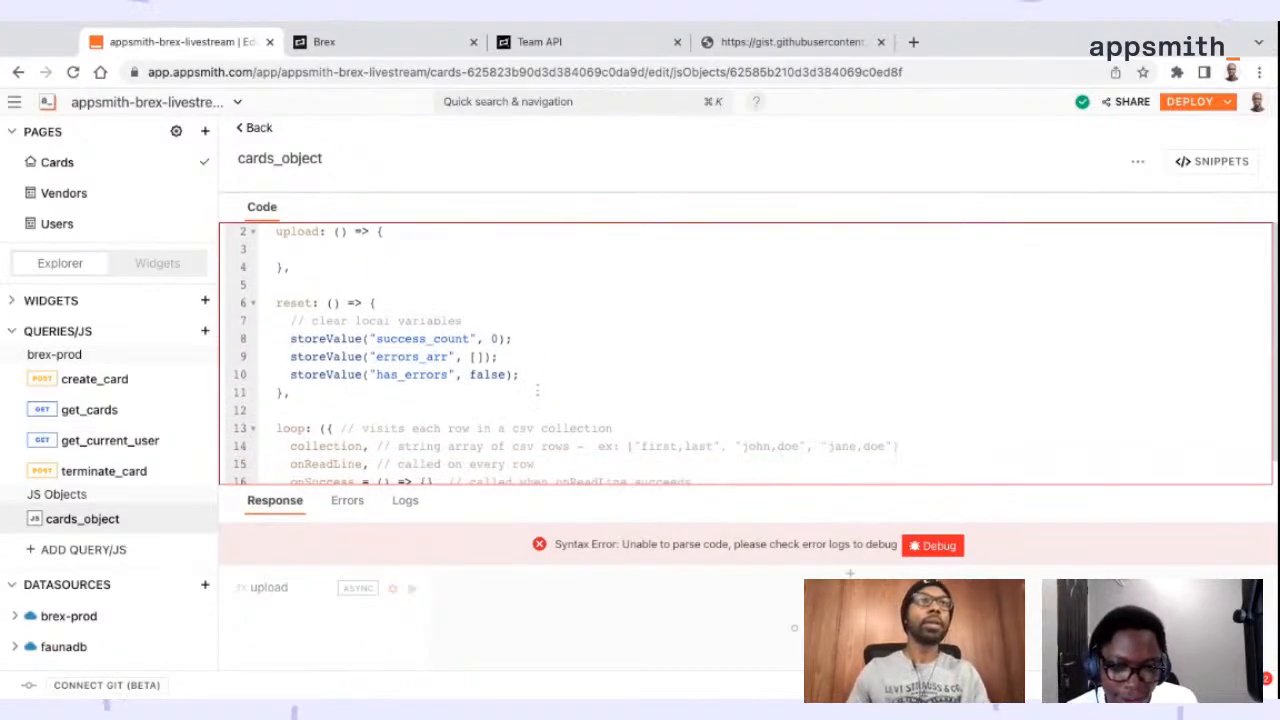
scroll(540, 388, down, 6)
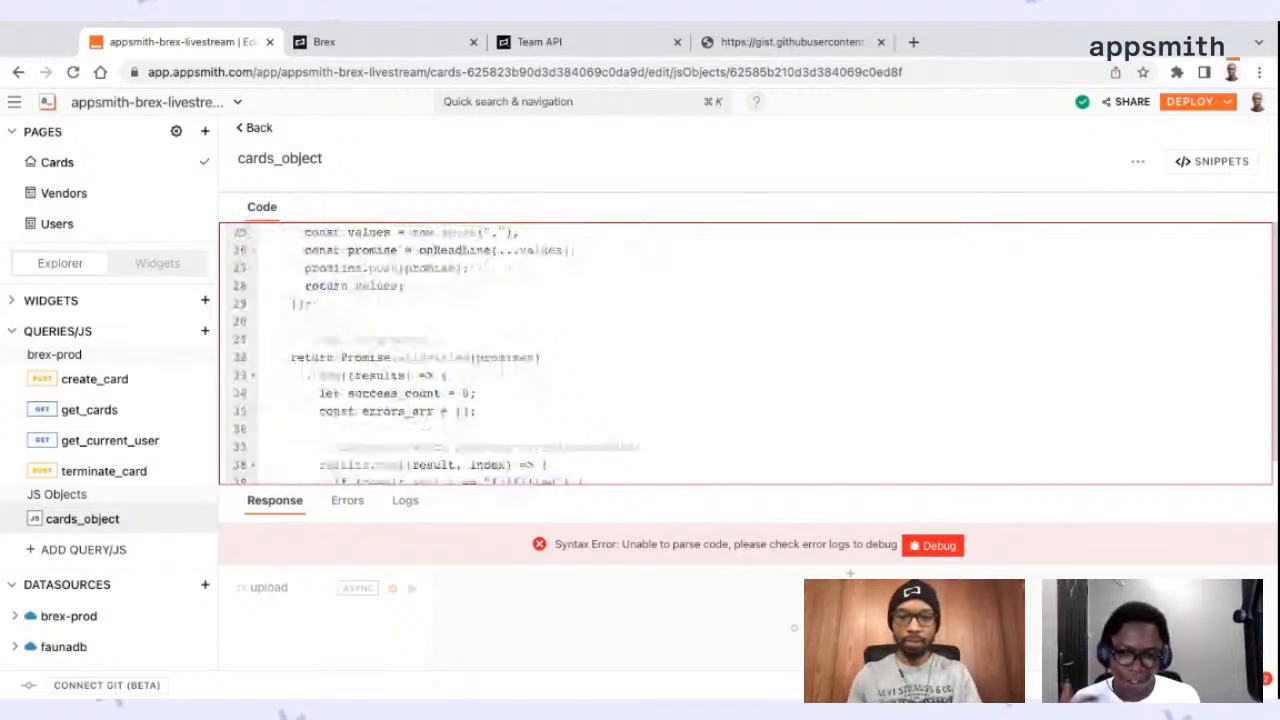
scroll(746, 354, up, 8)
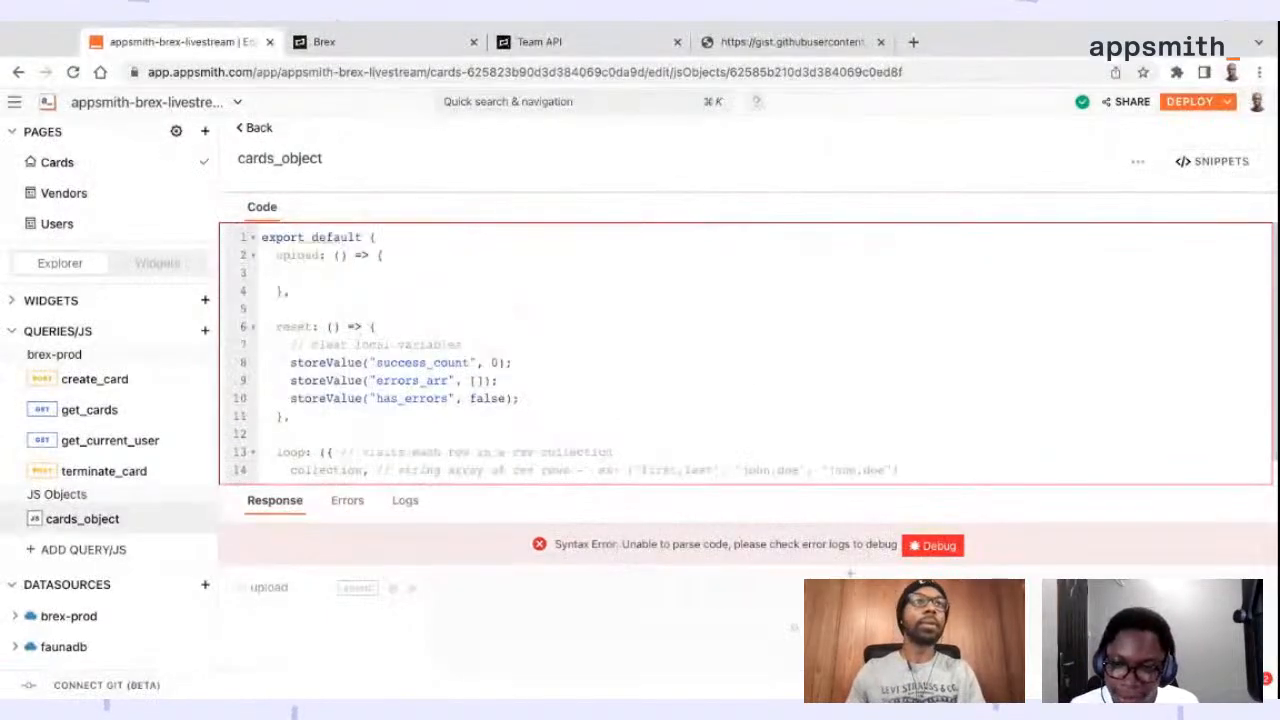
scroll(746, 354, down, 12)
scroll(380, 400, down, 5)
click(380, 421)
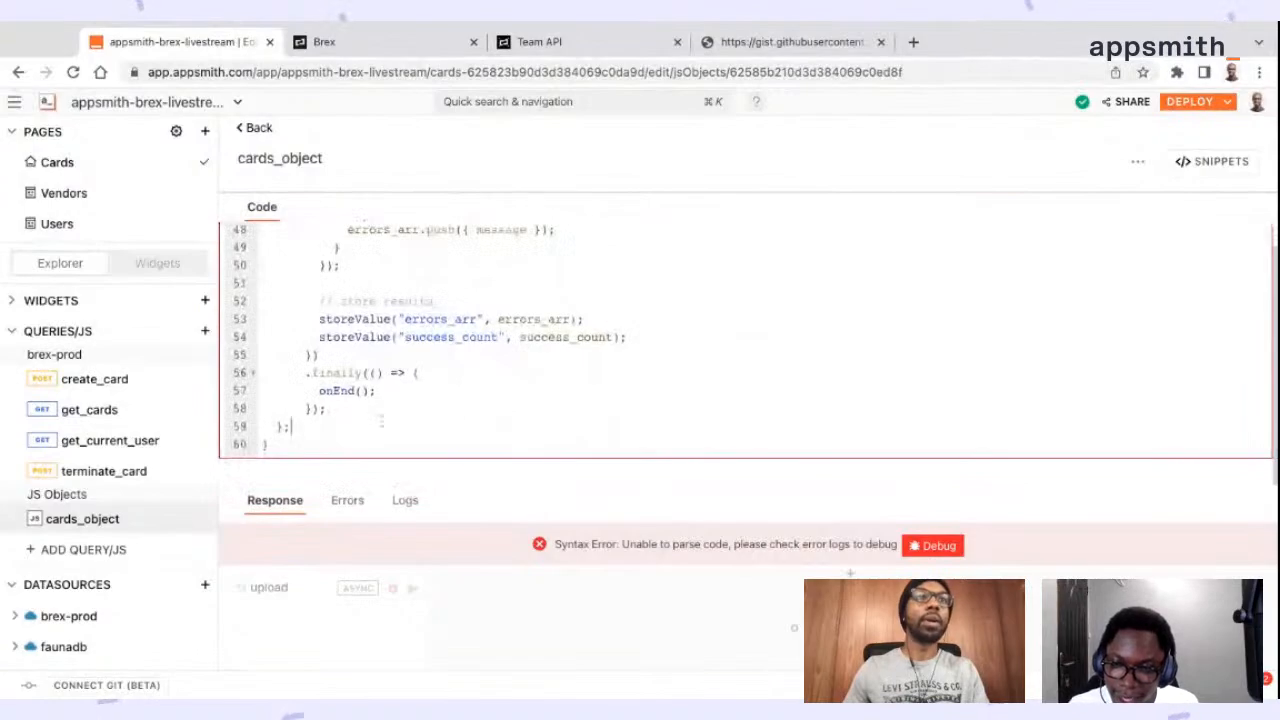
Paste the cards_object.loop call template with collection, onReadLine, onError and onEnd into the empty upload function
scroll(380, 421, up, 5)
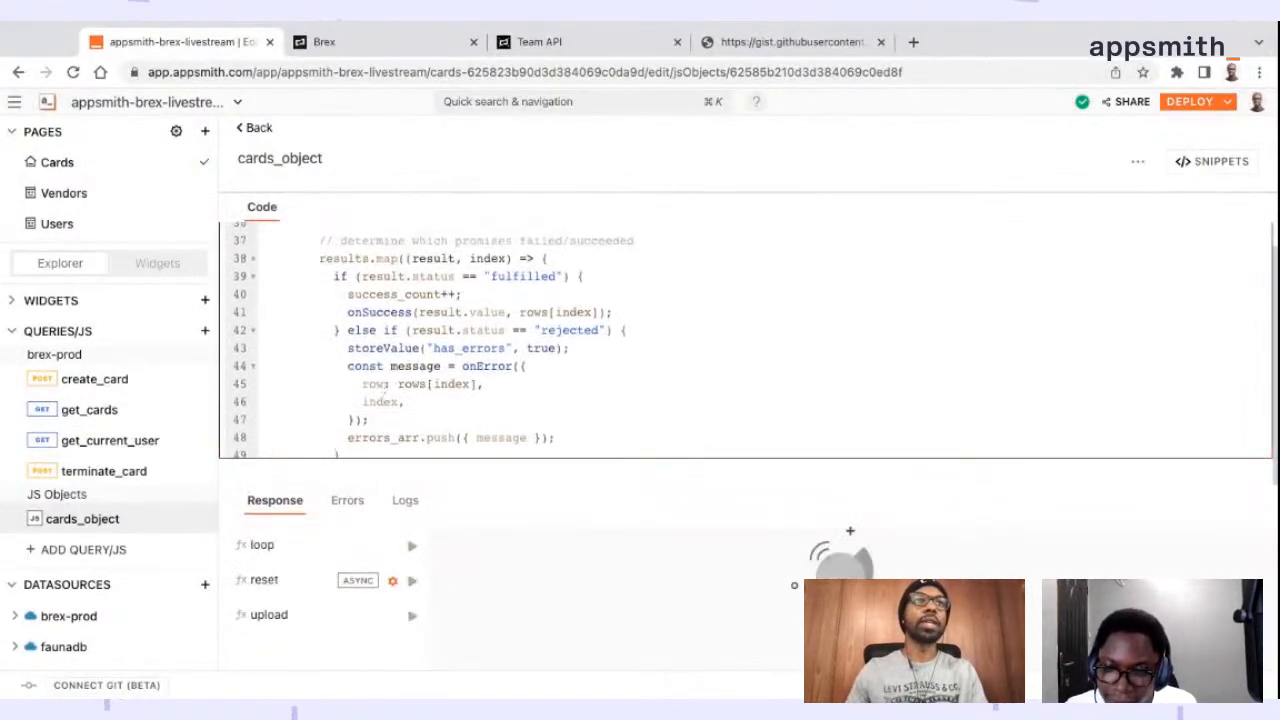
scroll(380, 421, up, 5)
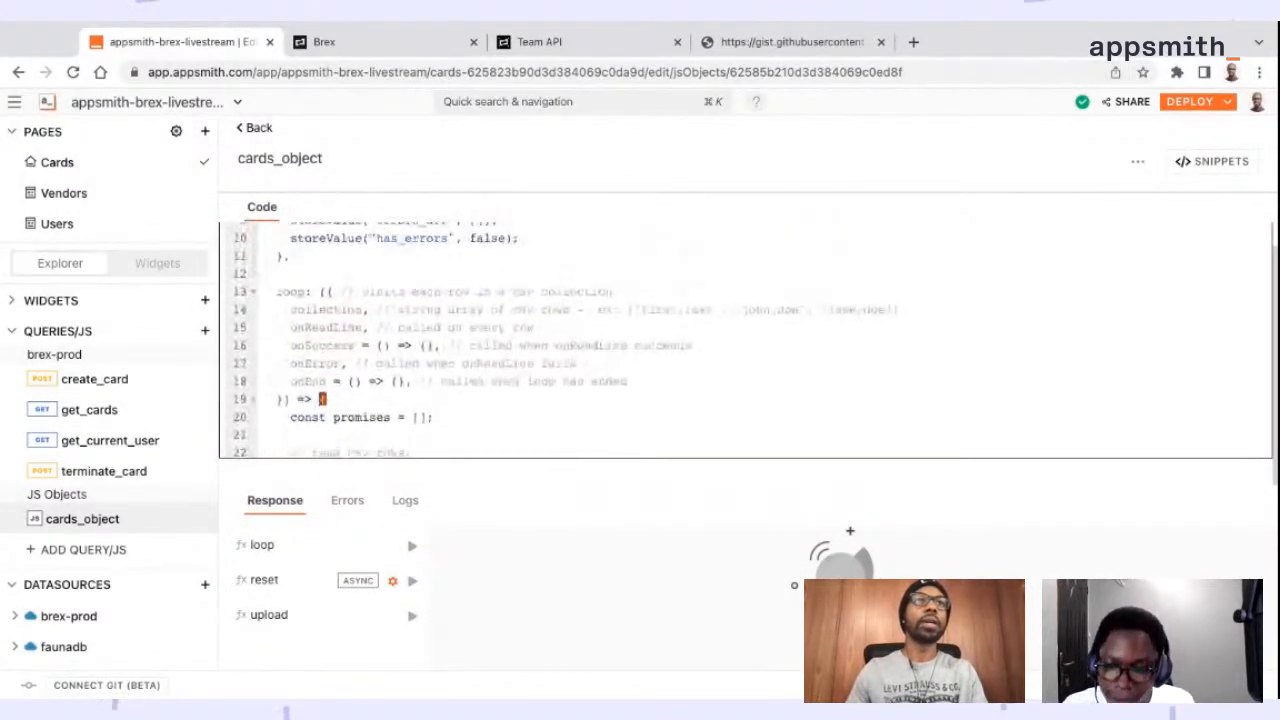
scroll(745, 340, down, 8)
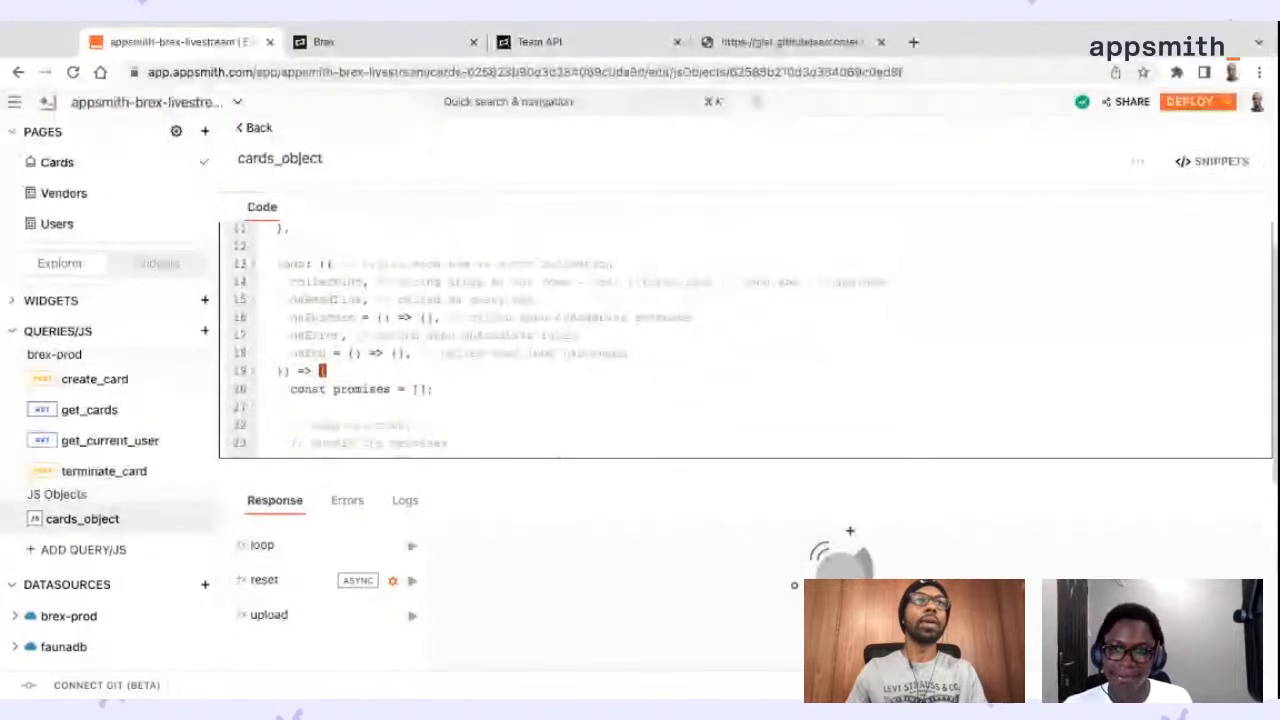
scroll(745, 340, down, 5)
scroll(745, 340, up, 10)
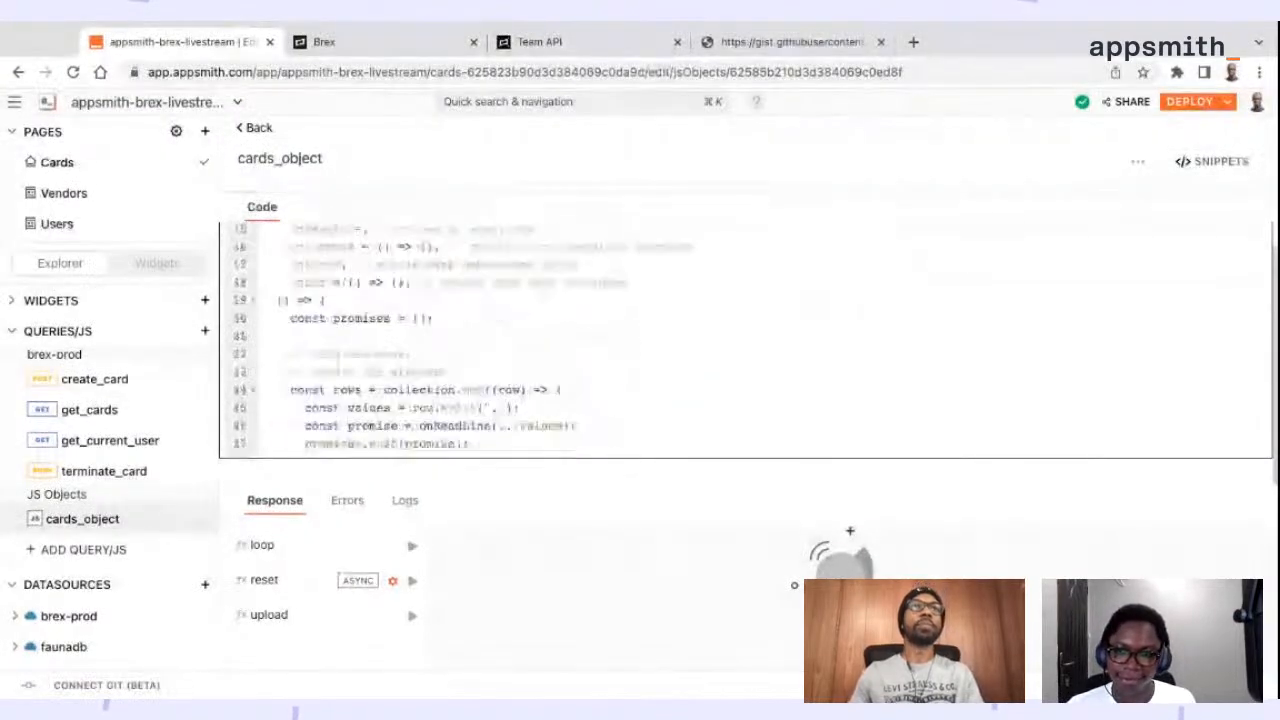
scroll(745, 340, up, 5)
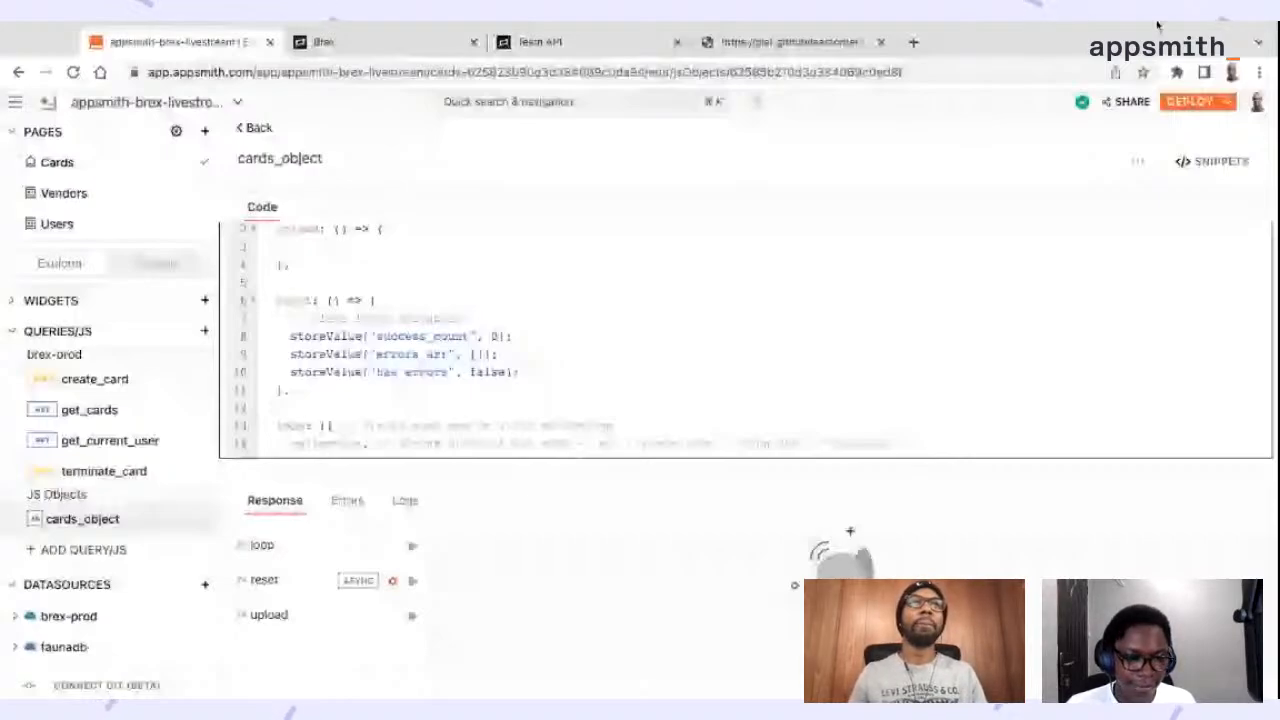
key(super+v)
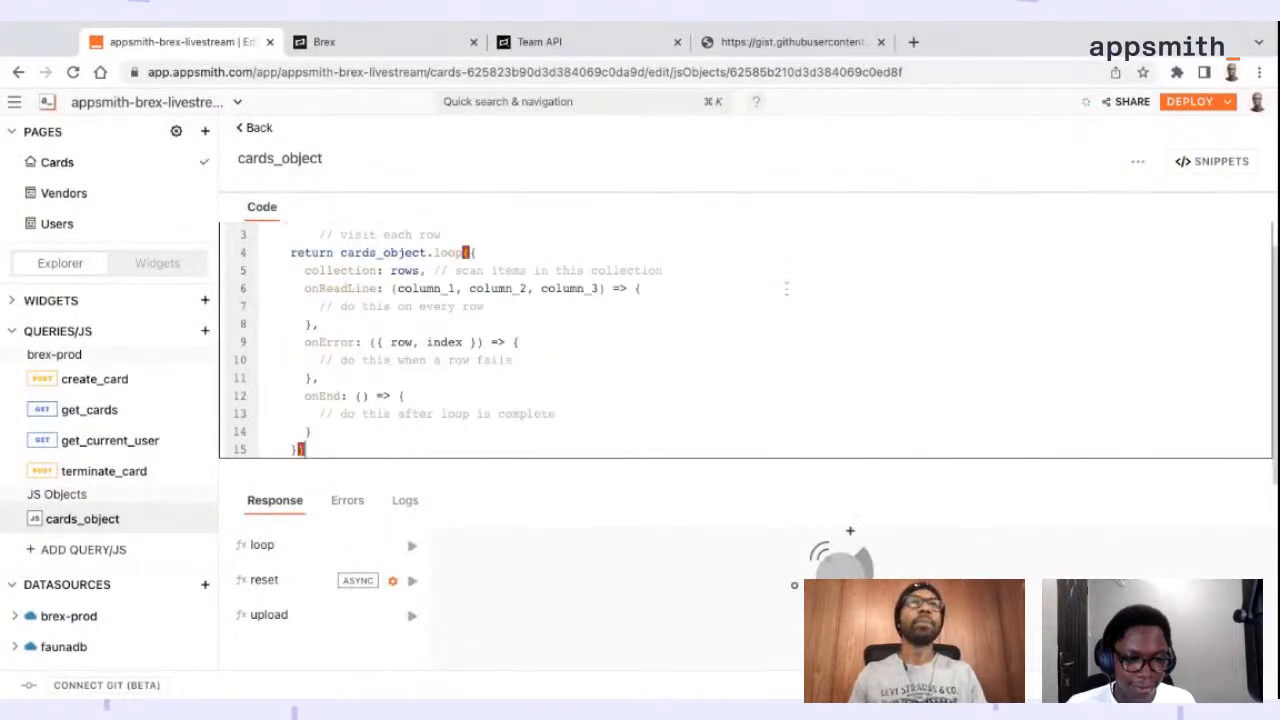
scroll(760, 300, up, 1)
scroll(718, 303, down, 1)
scroll(718, 303, up, 1)
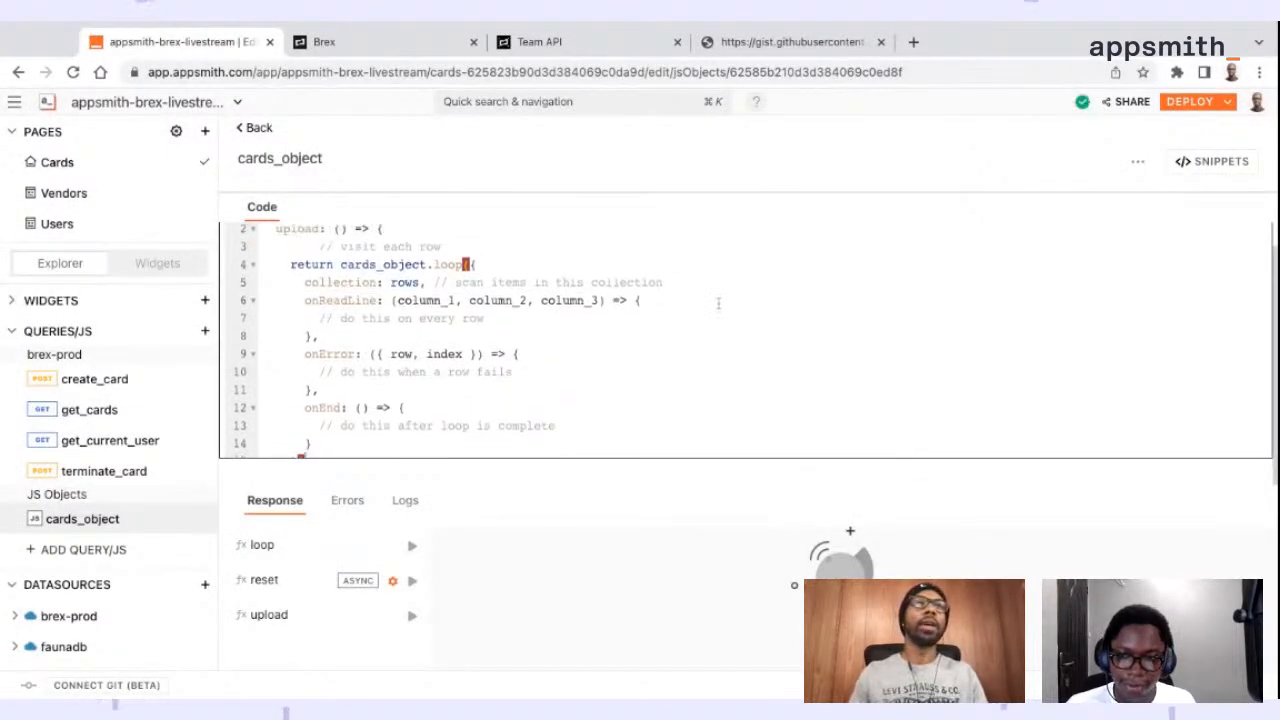
scroll(718, 303, down, 1)
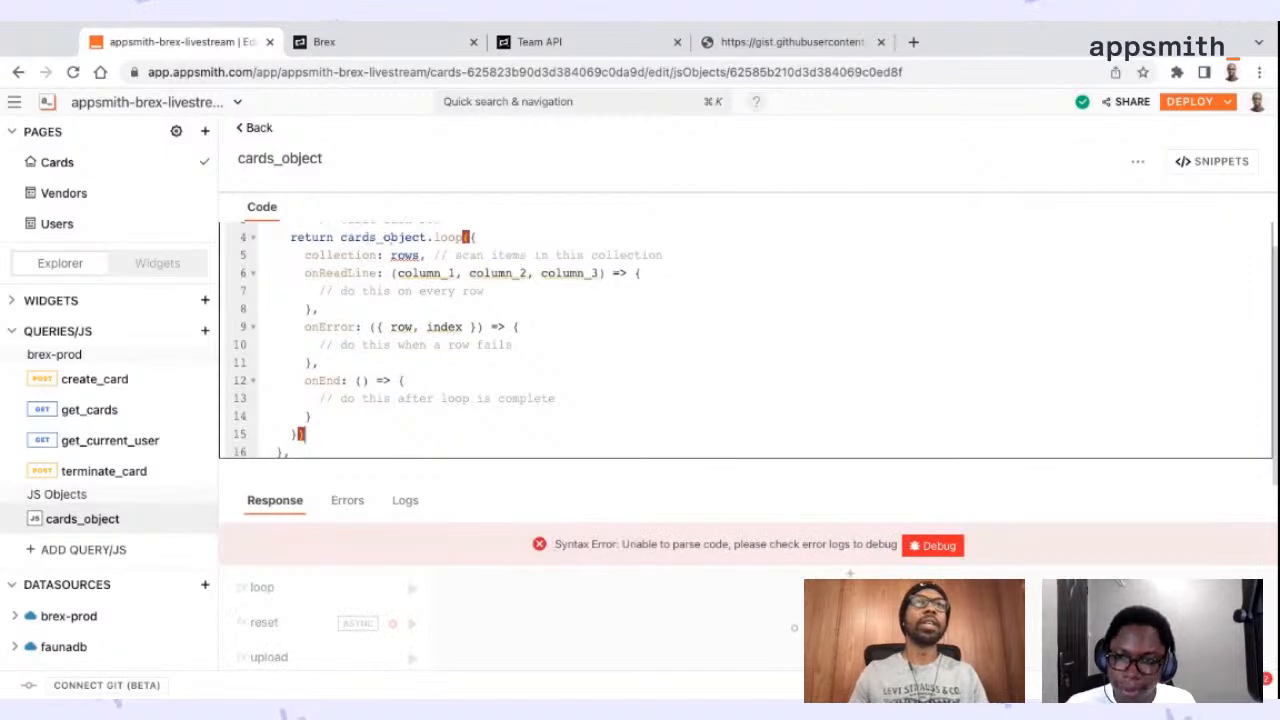
Remove the extra indentation before the "visit each row" comment so it aligns with the return statement in upload
double_click(372, 237)
double_click(447, 238)
scroll(431, 300, down, 2)
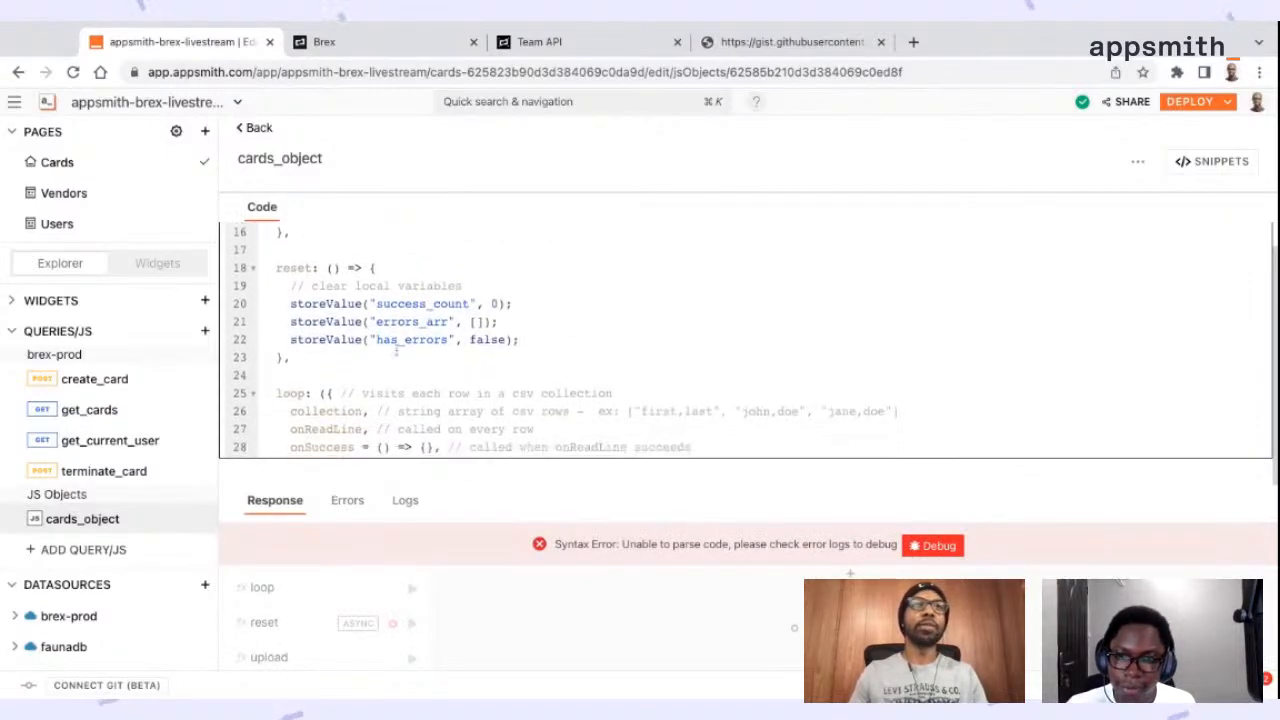
scroll(429, 316, up, 3)
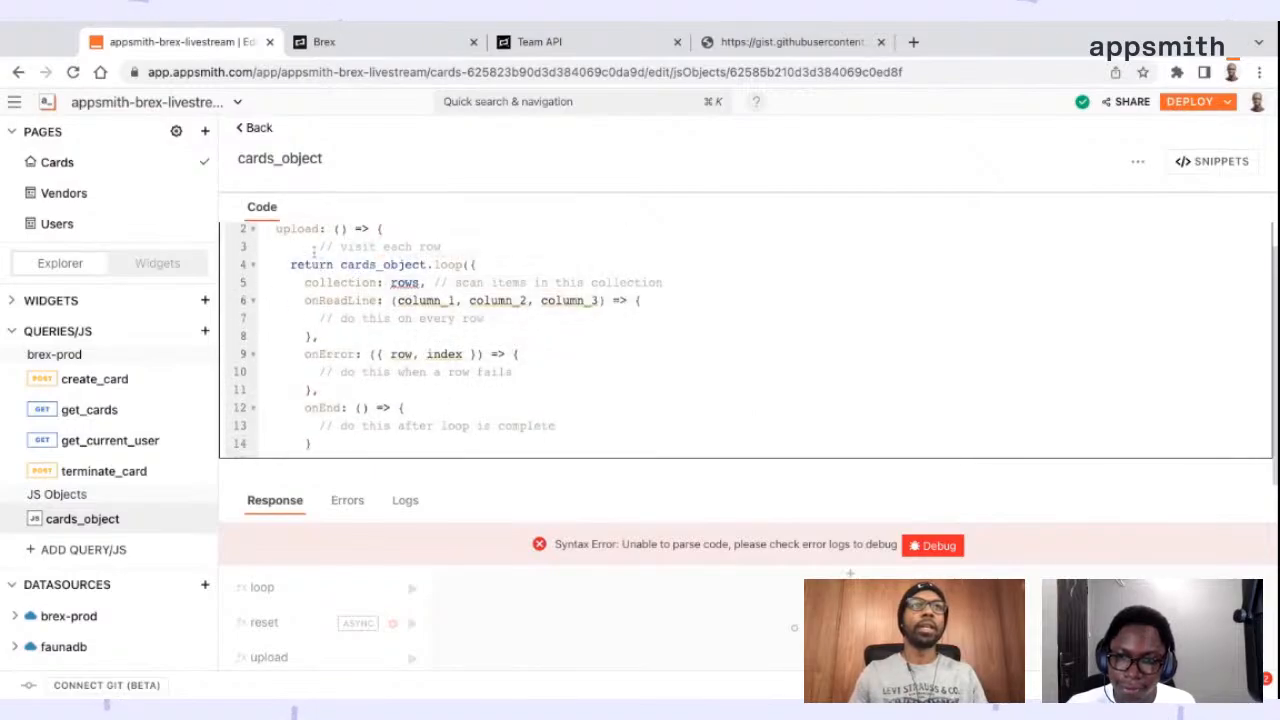
drag(320, 246, 291, 246)
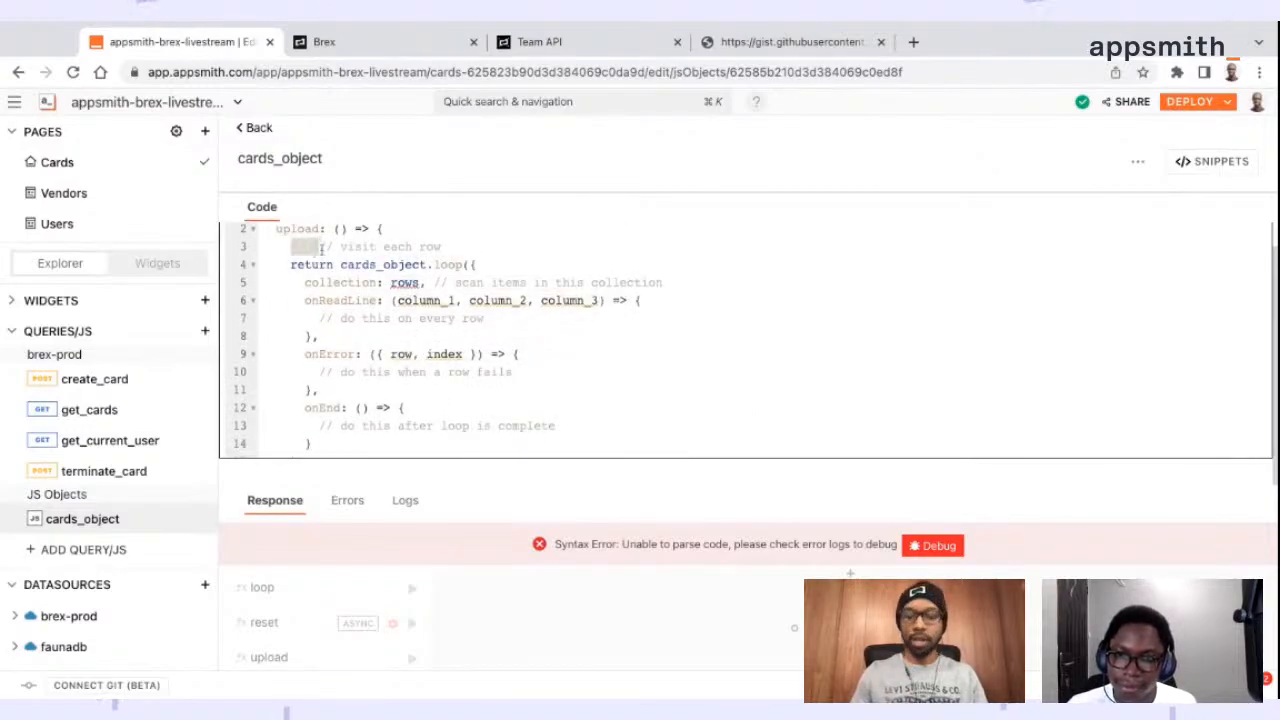
key(BackSpace)
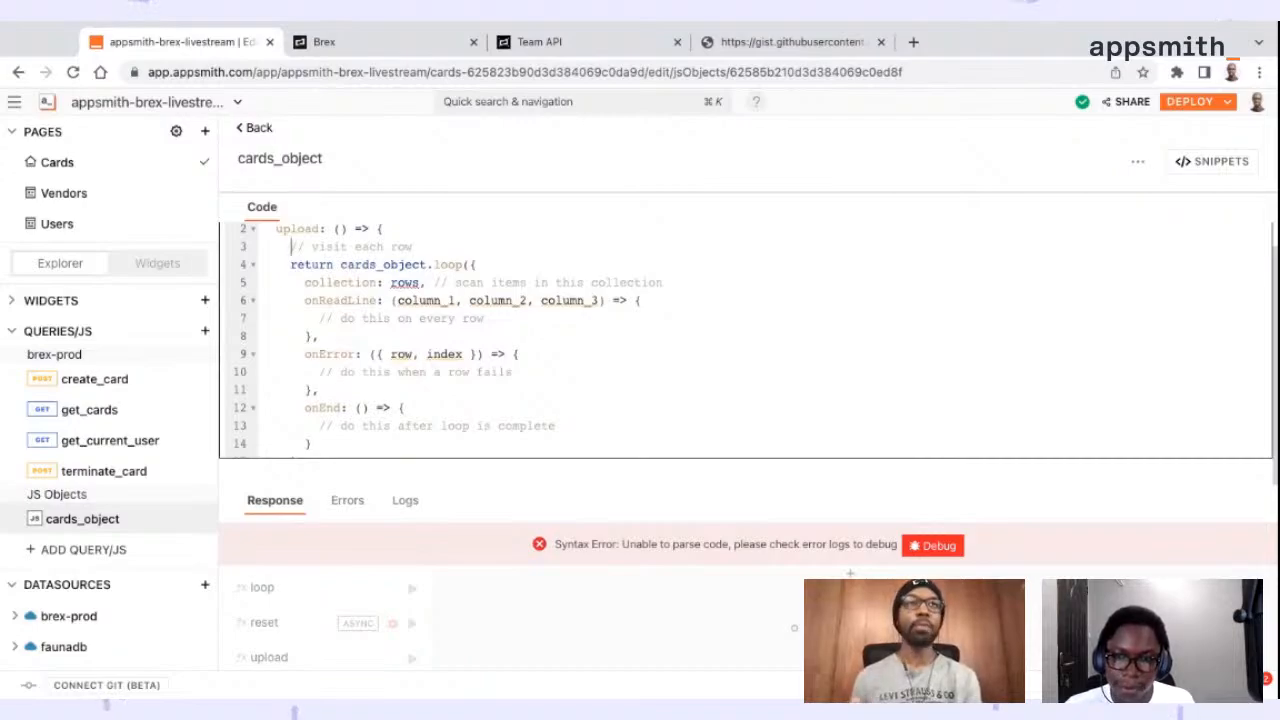
Insert a blank line above the "visit each row" comment at the start of the upload function
scroll(480, 300, down, 2)
scroll(430, 285, up, 1)
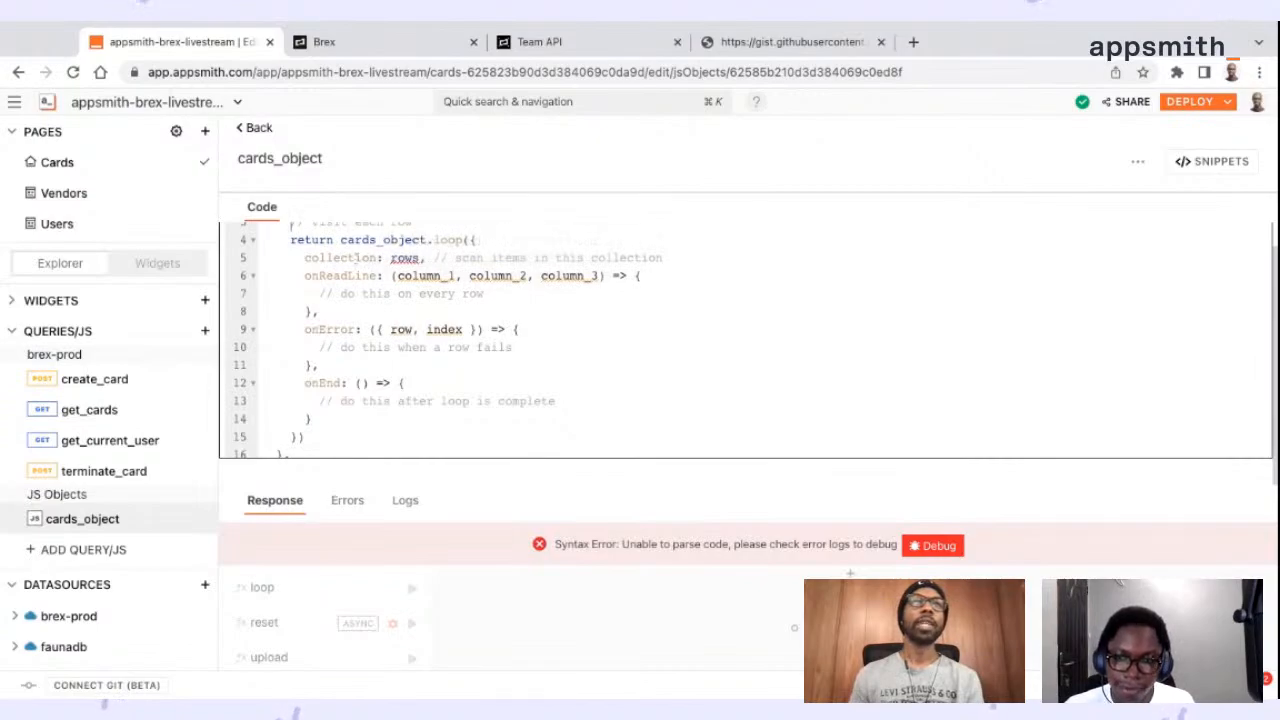
double_click(349, 257)
click(405, 257)
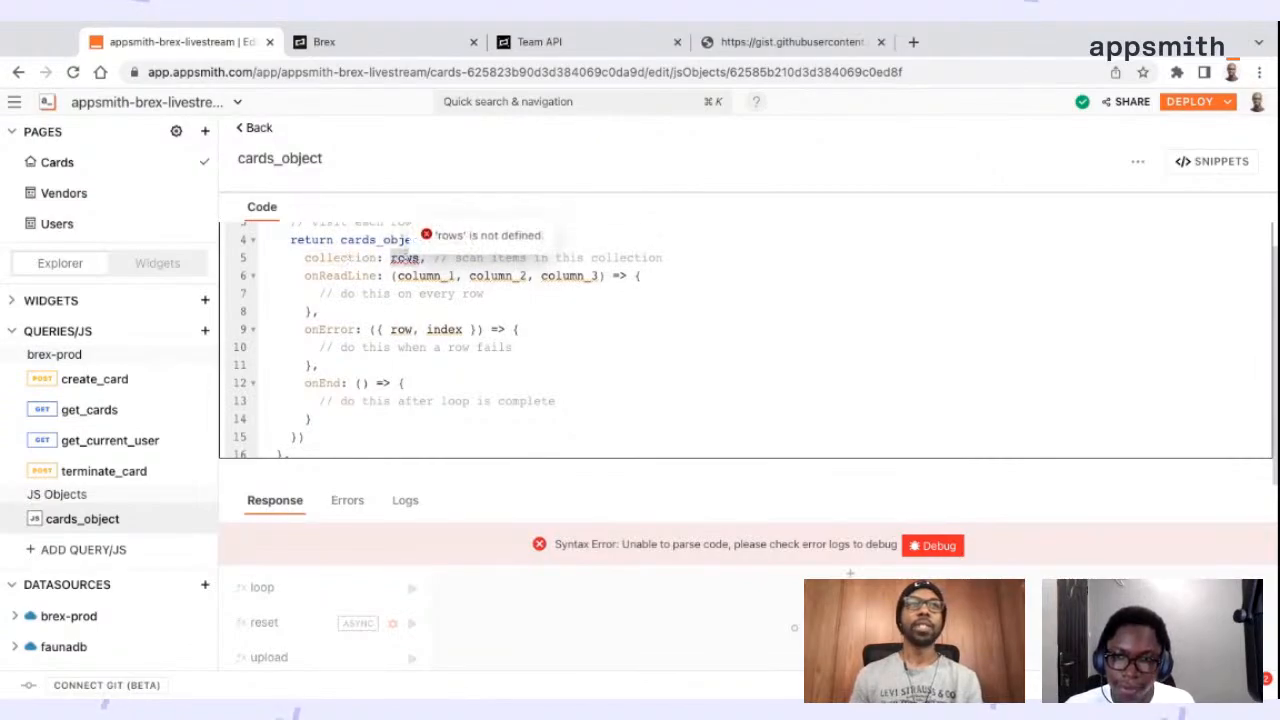
scroll(431, 262, up, 1)
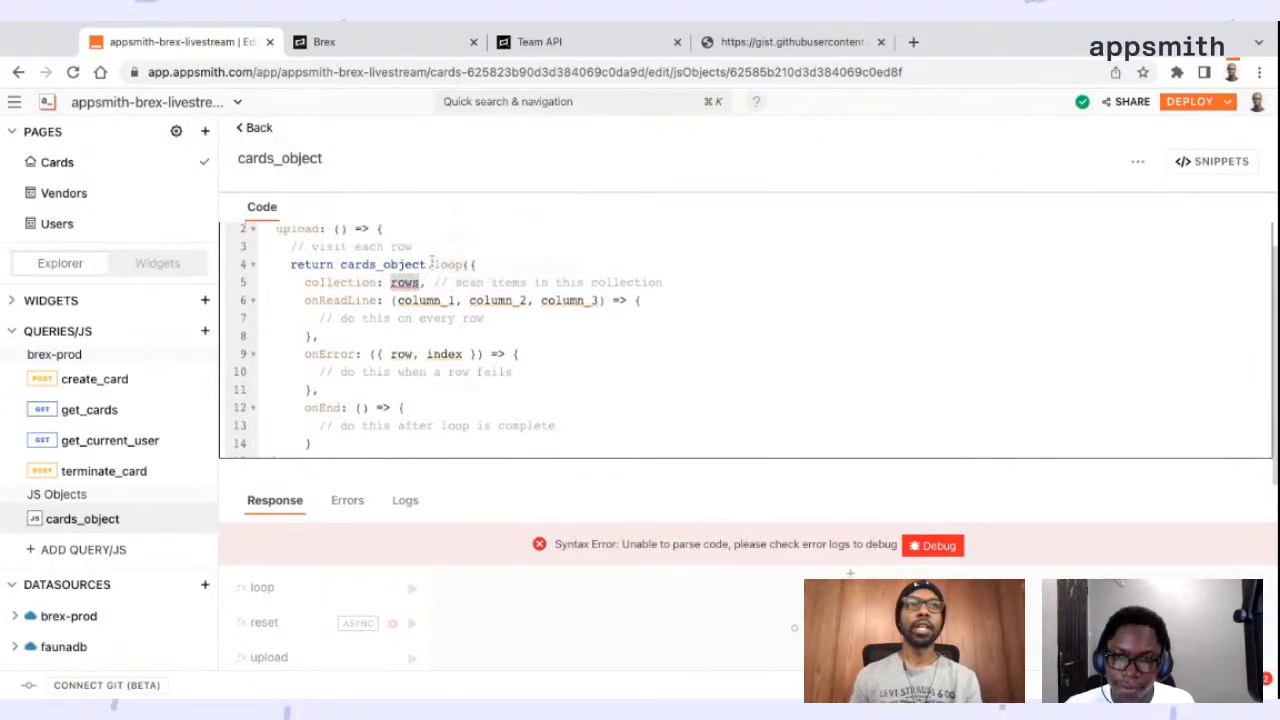
click(427, 229)
key(Return)
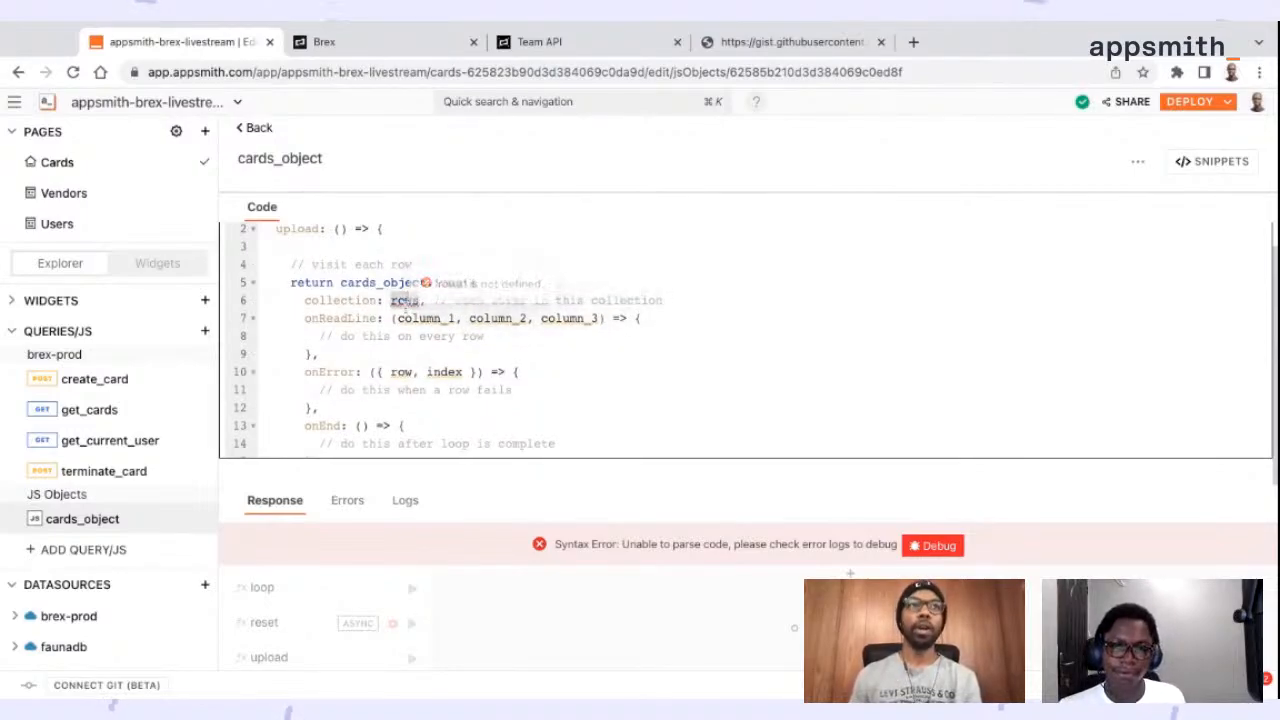
Examine the loop call's rows collection, the onReadLine column parameters and the onError callback in upload
double_click(405, 300)
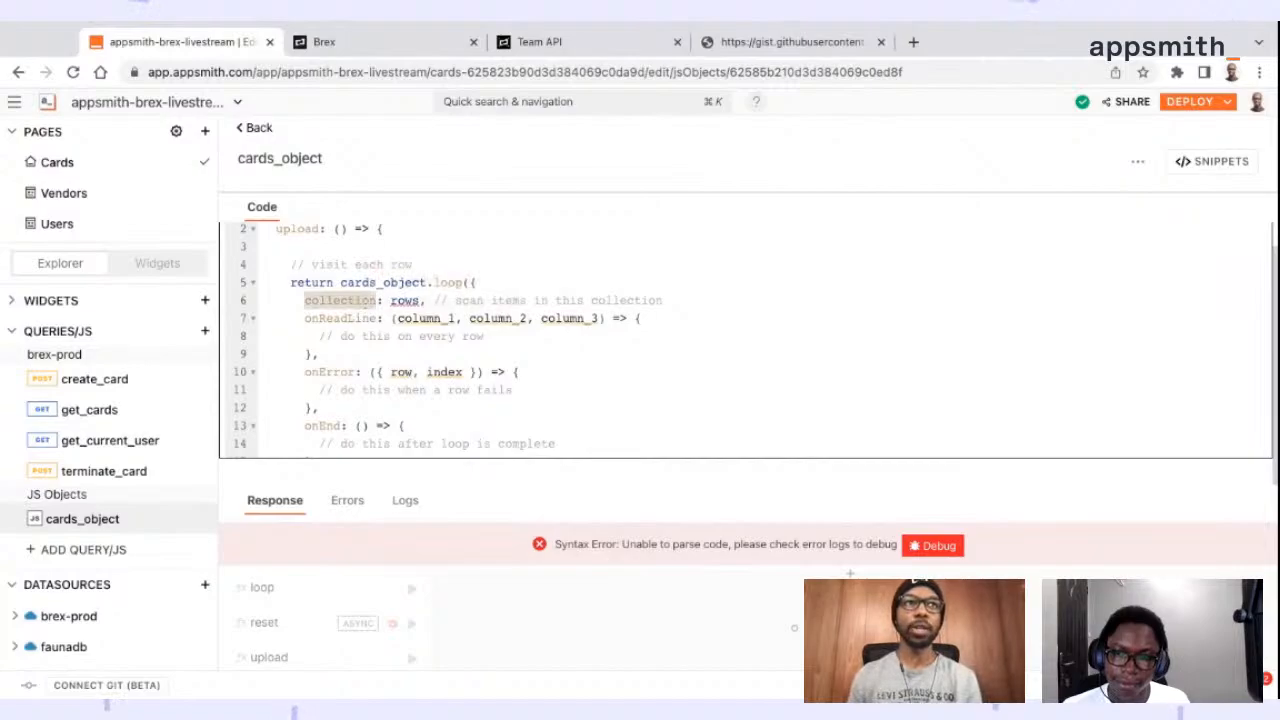
double_click(410, 300)
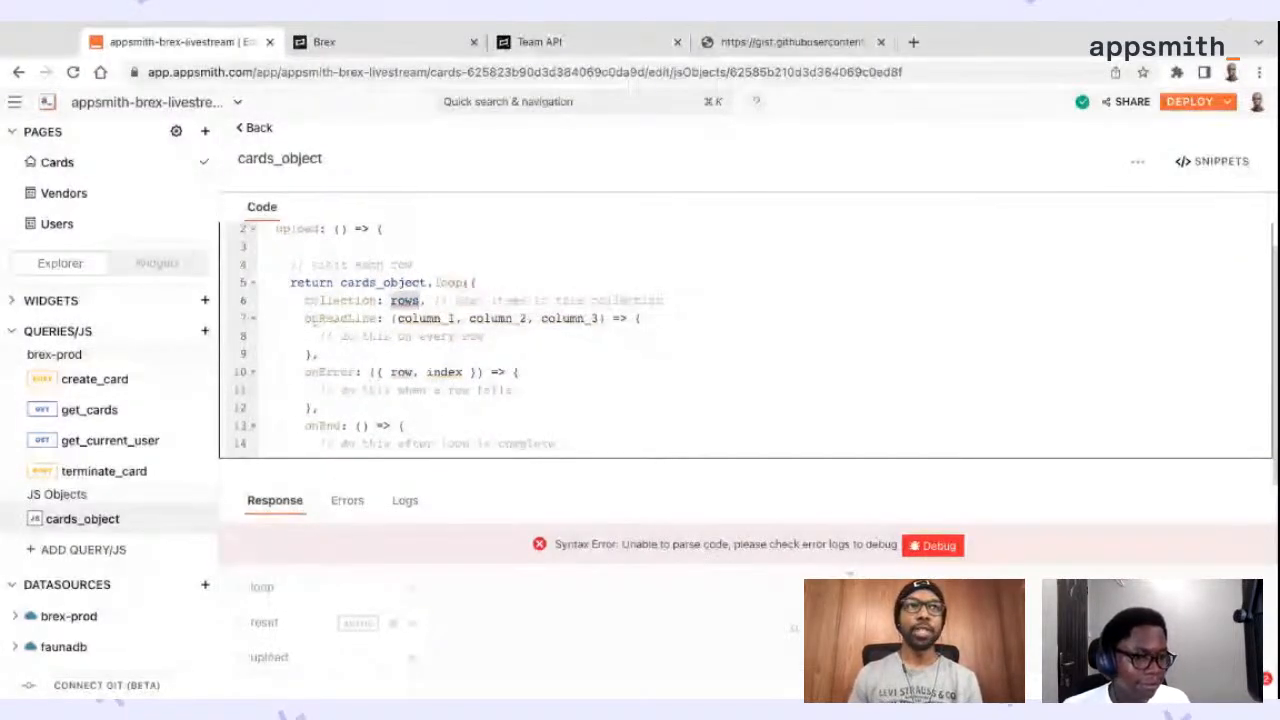
scroll(313, 318, down, 1)
double_click(320, 282)
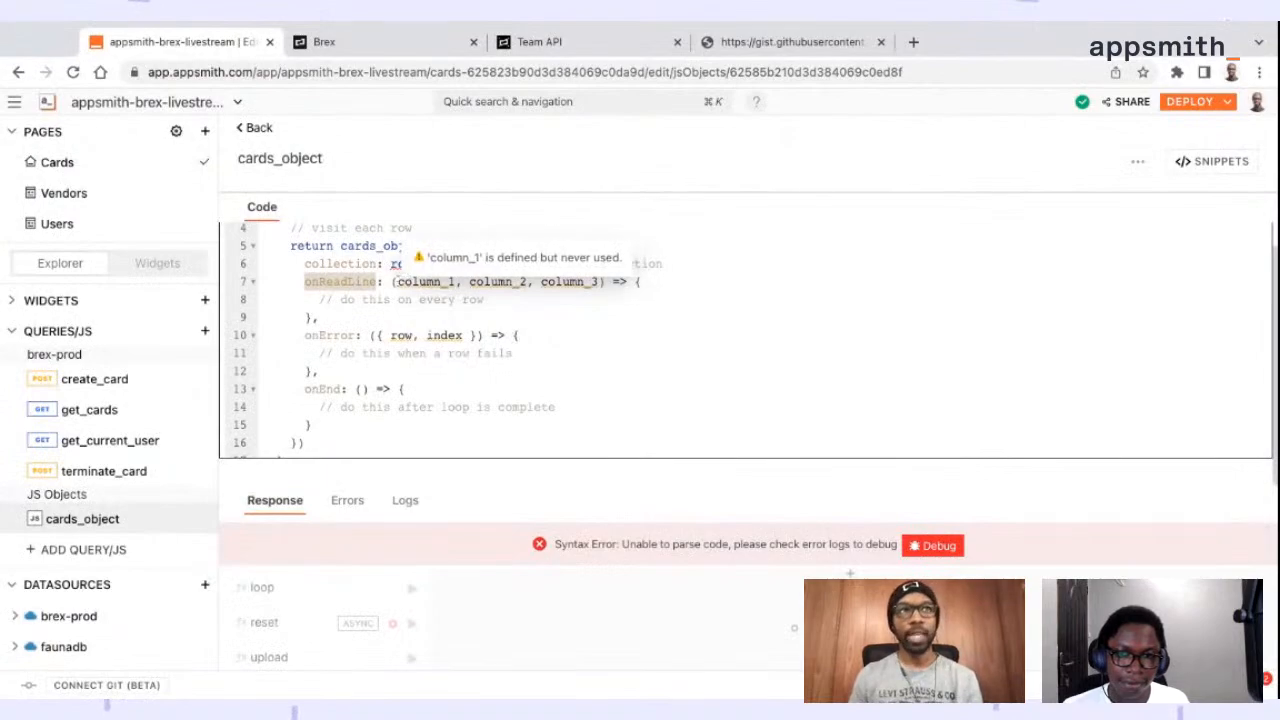
drag(397, 282, 601, 282)
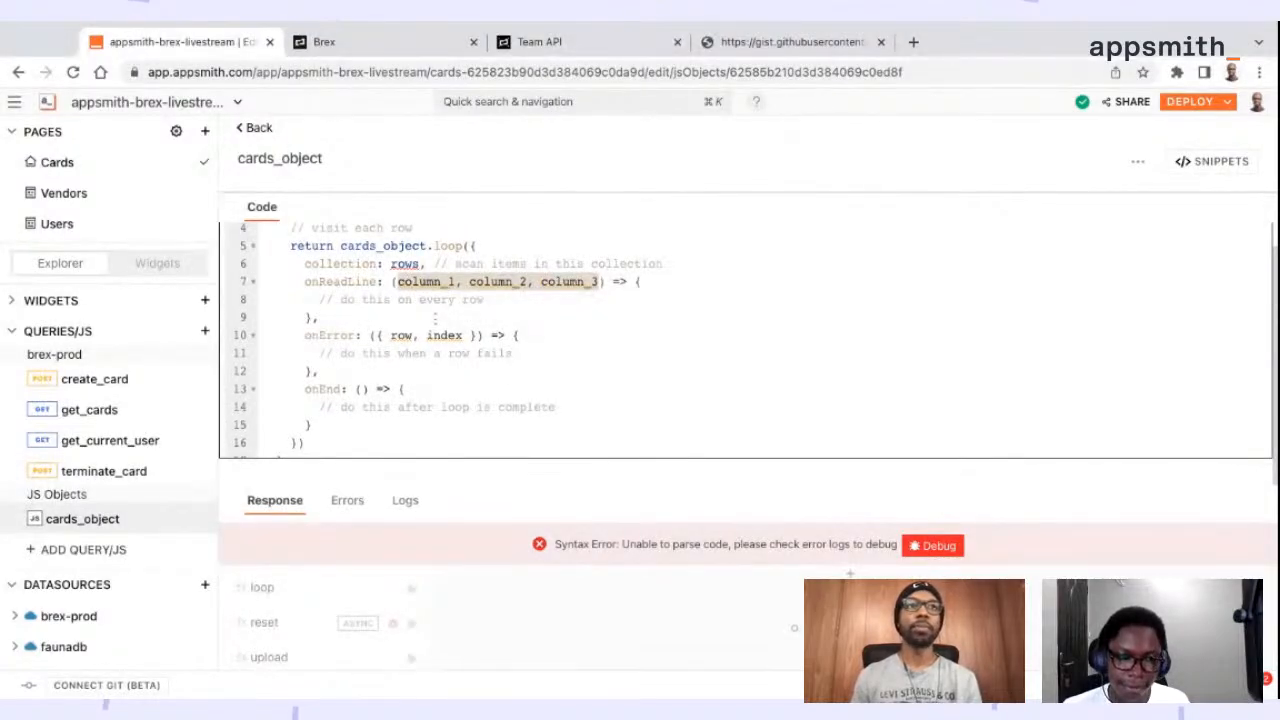
scroll(435, 317, down, 1)
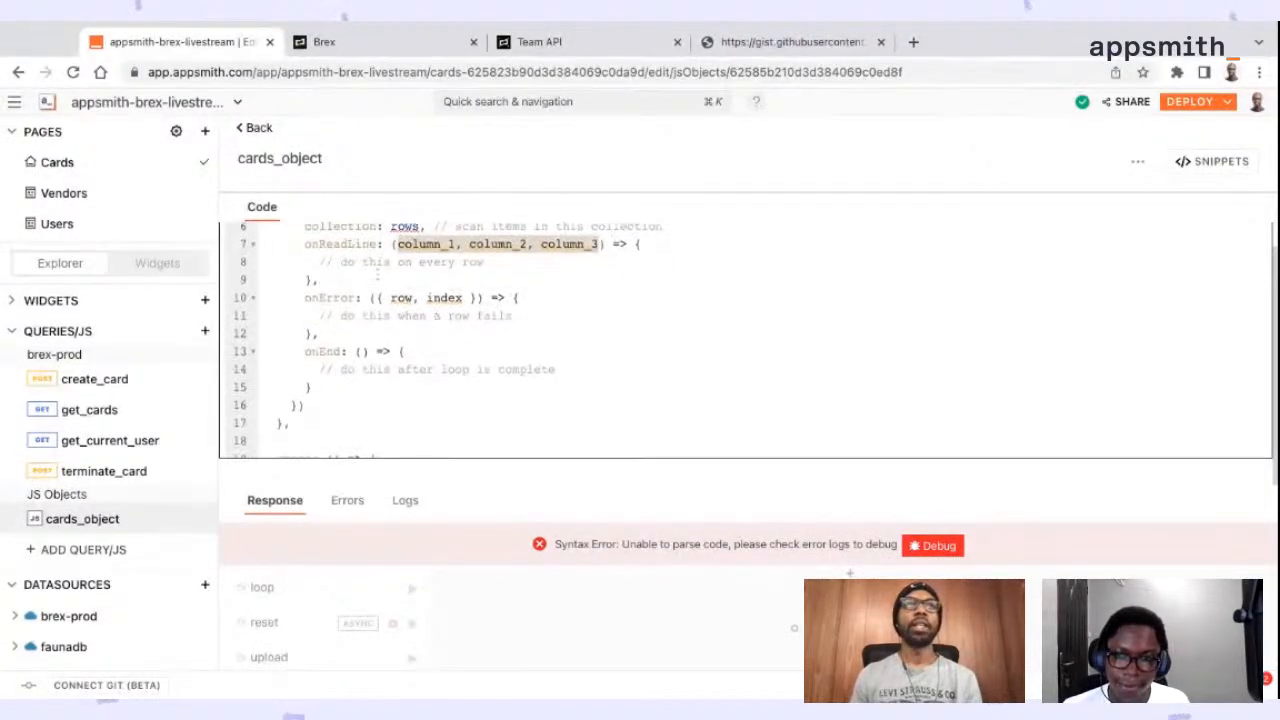
click(363, 262)
drag(320, 263, 320, 272)
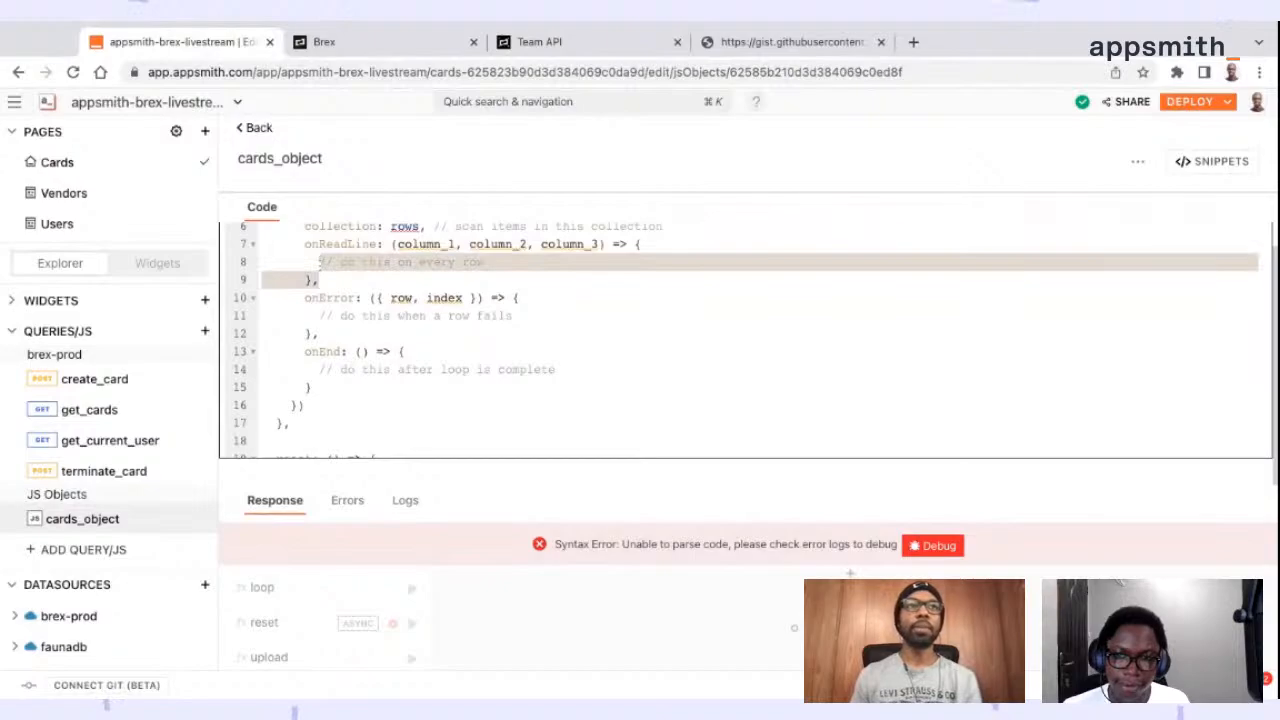
click(485, 262)
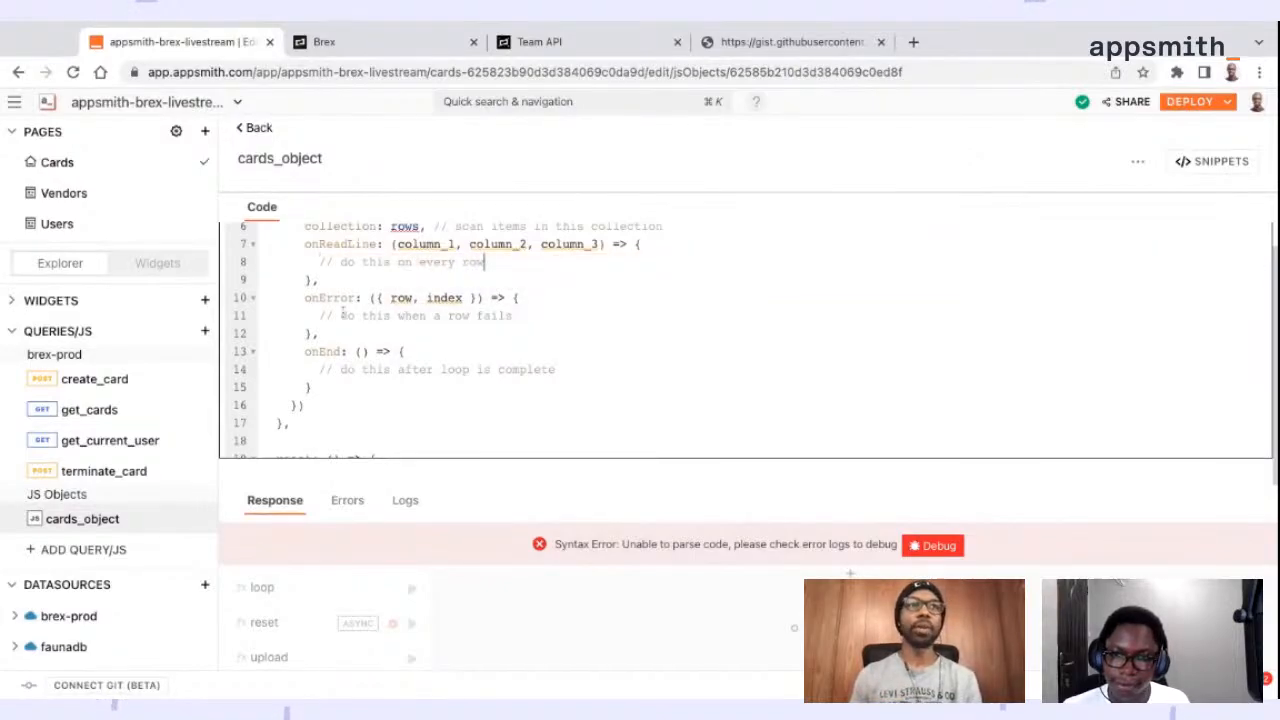
drag(321, 314, 498, 300)
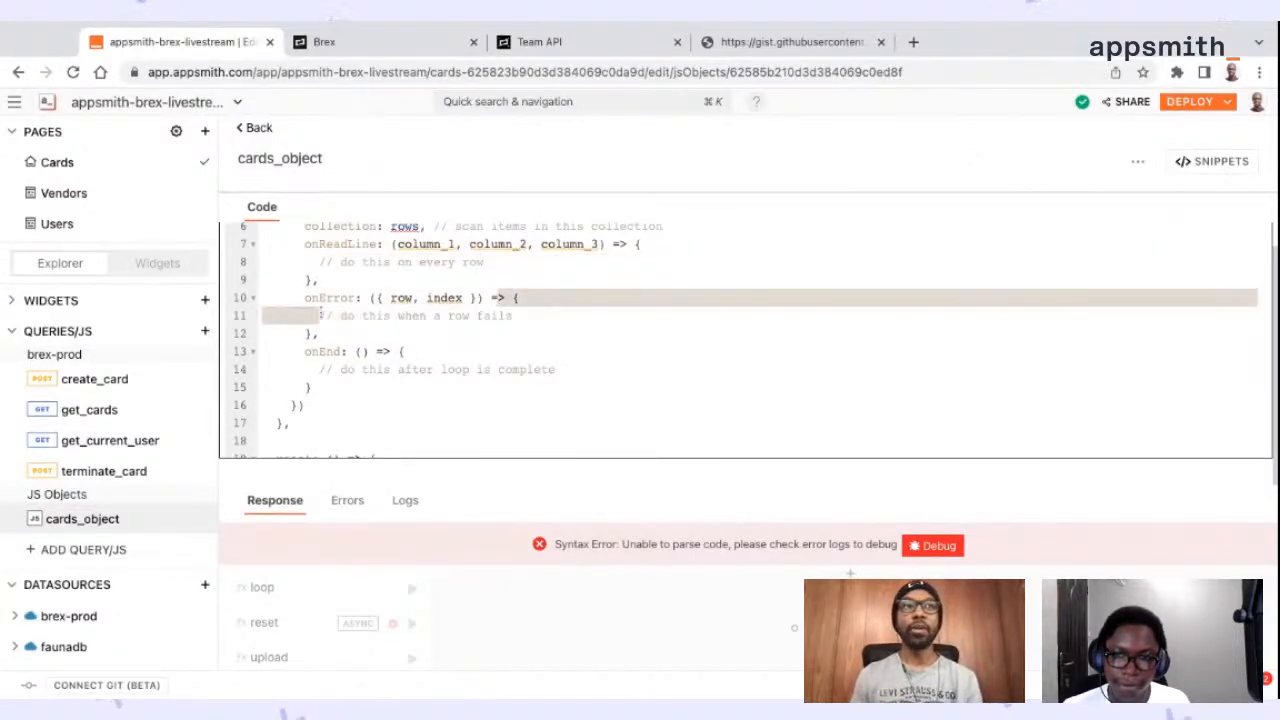
double_click(343, 244)
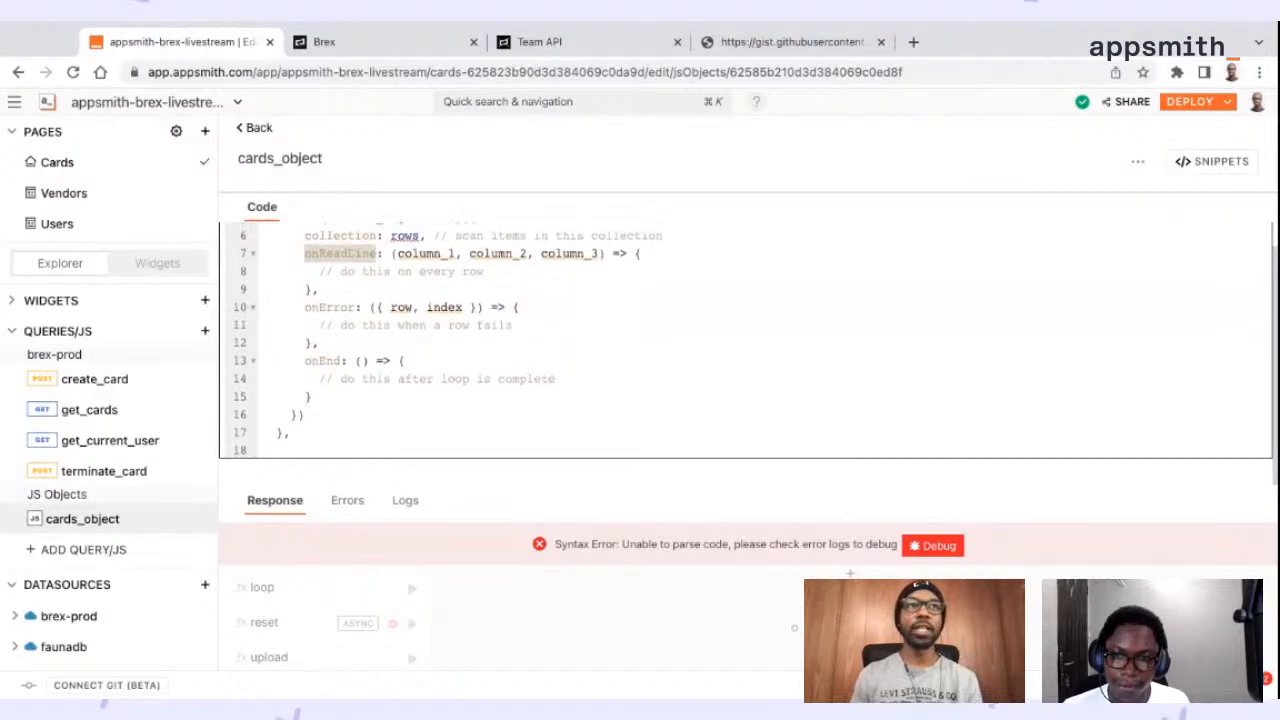
Review the onError callback with its row and index parameters, and the onEnd callback of the loop call in upload
scroll(343, 244, up, 1)
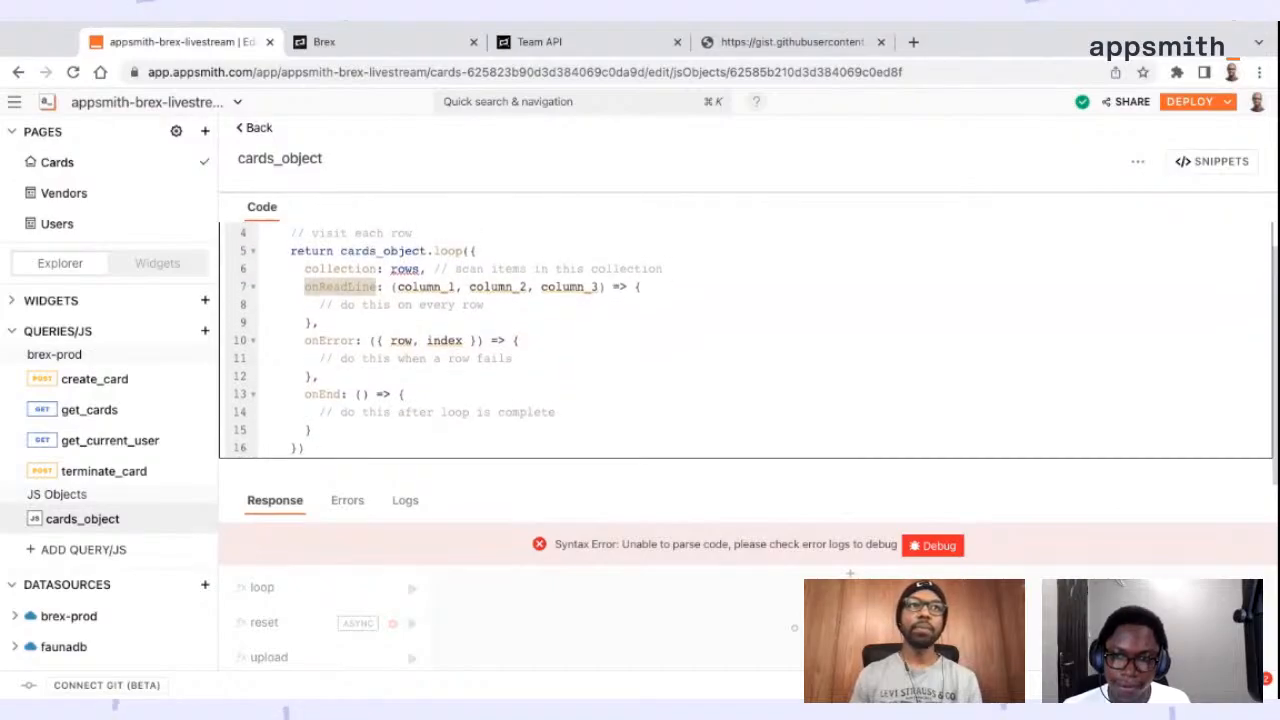
double_click(329, 341)
drag(320, 359, 514, 359)
drag(391, 341, 463, 341)
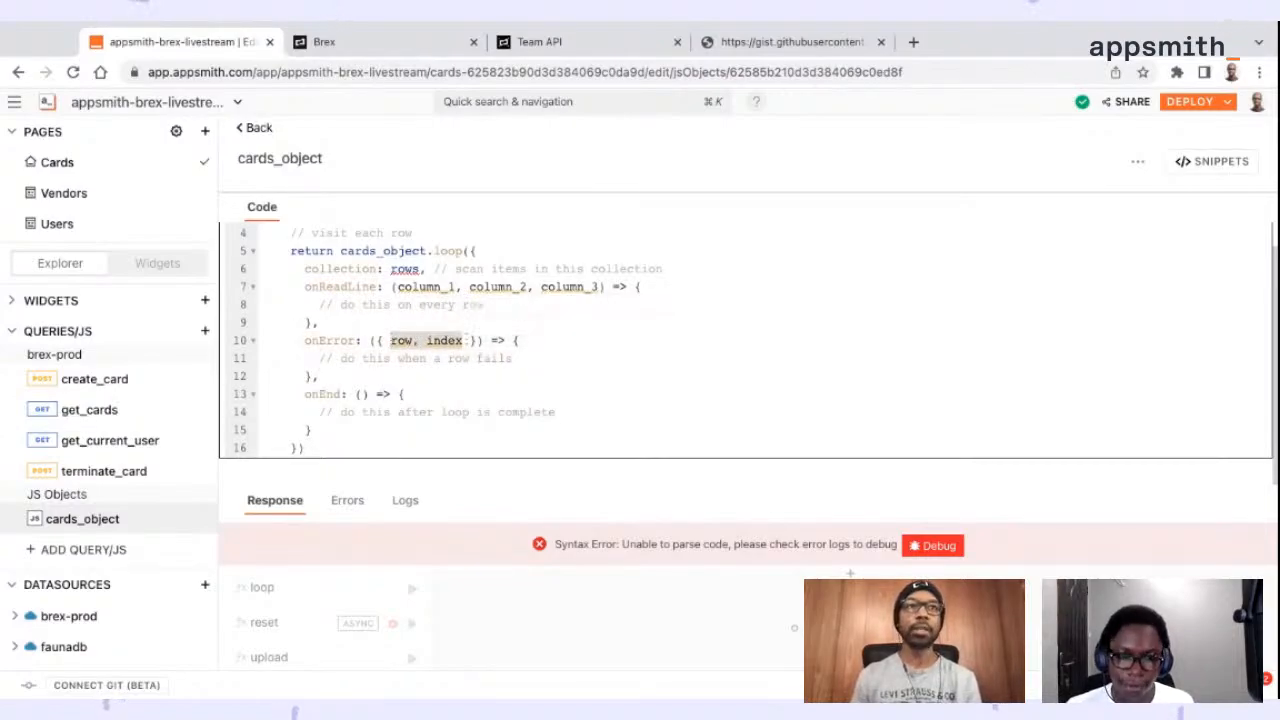
scroll(448, 378, down, 1)
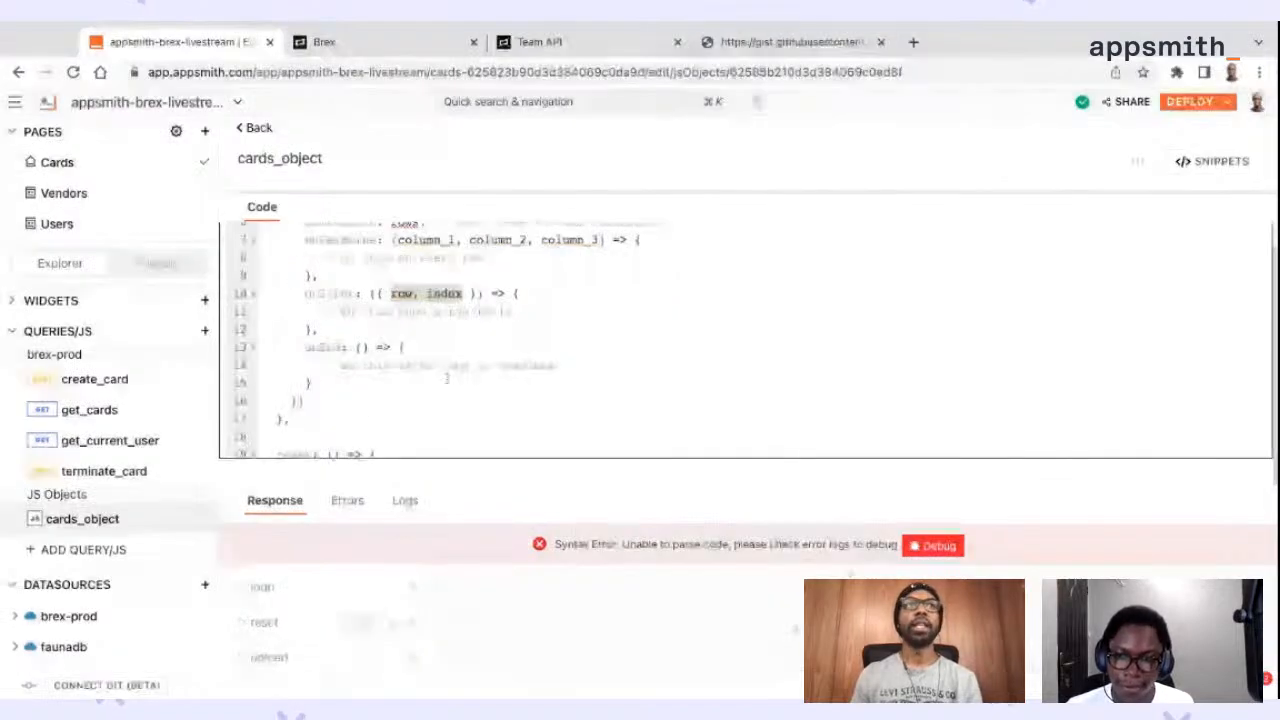
drag(319, 365, 555, 365)
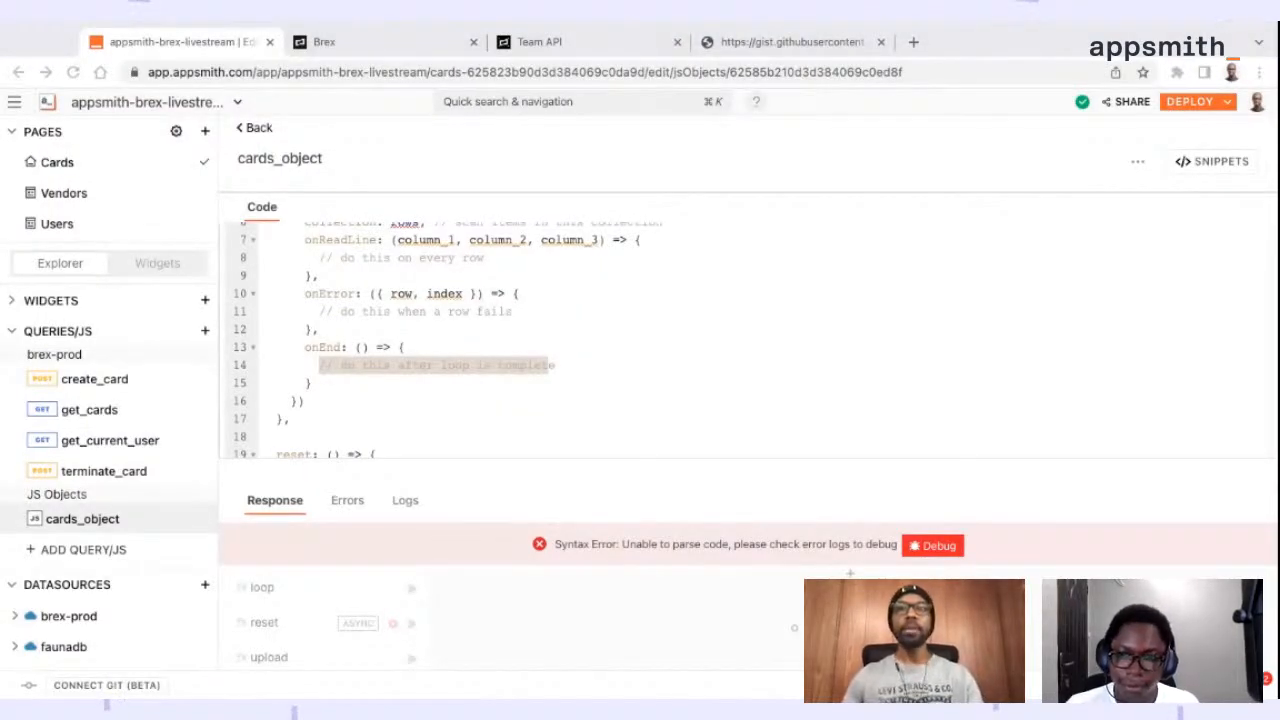
Paste CSV-reading code at the start of upload, building rows from fp_cards.files[0].data with split("\n"), slice(1) and a row-length filter
scroll(746, 340, up, 1)
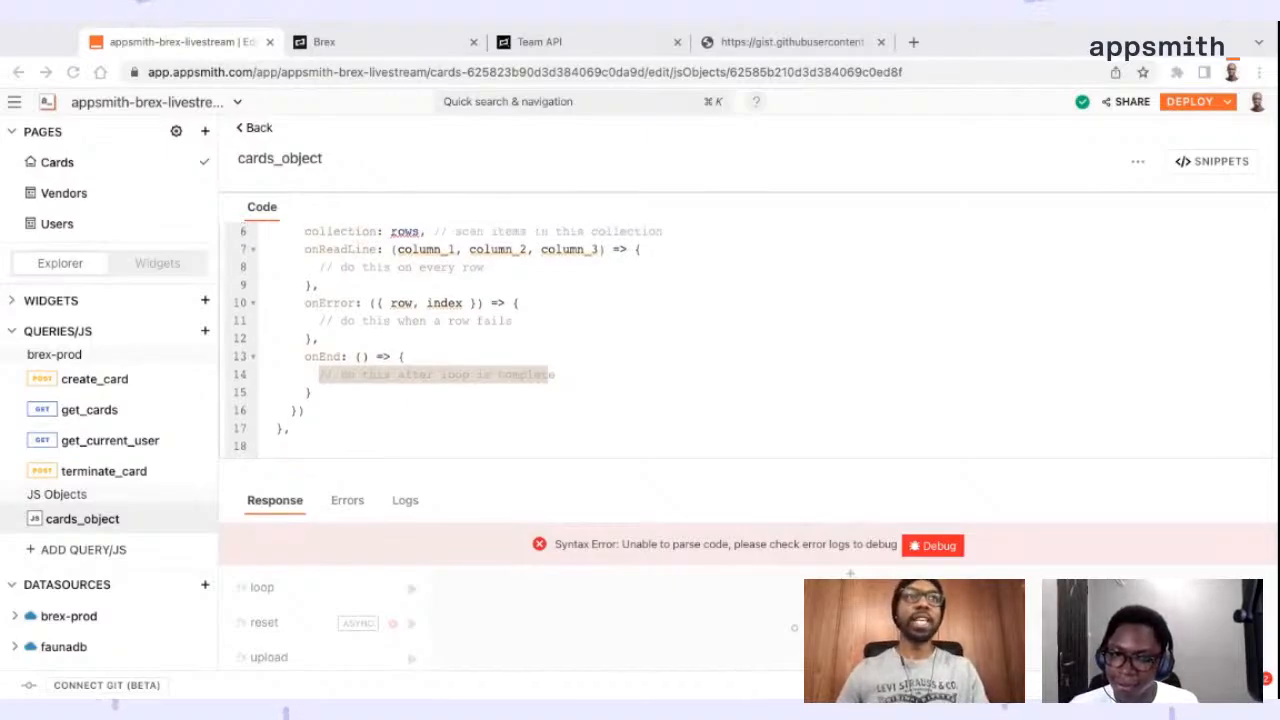
click(291, 247)
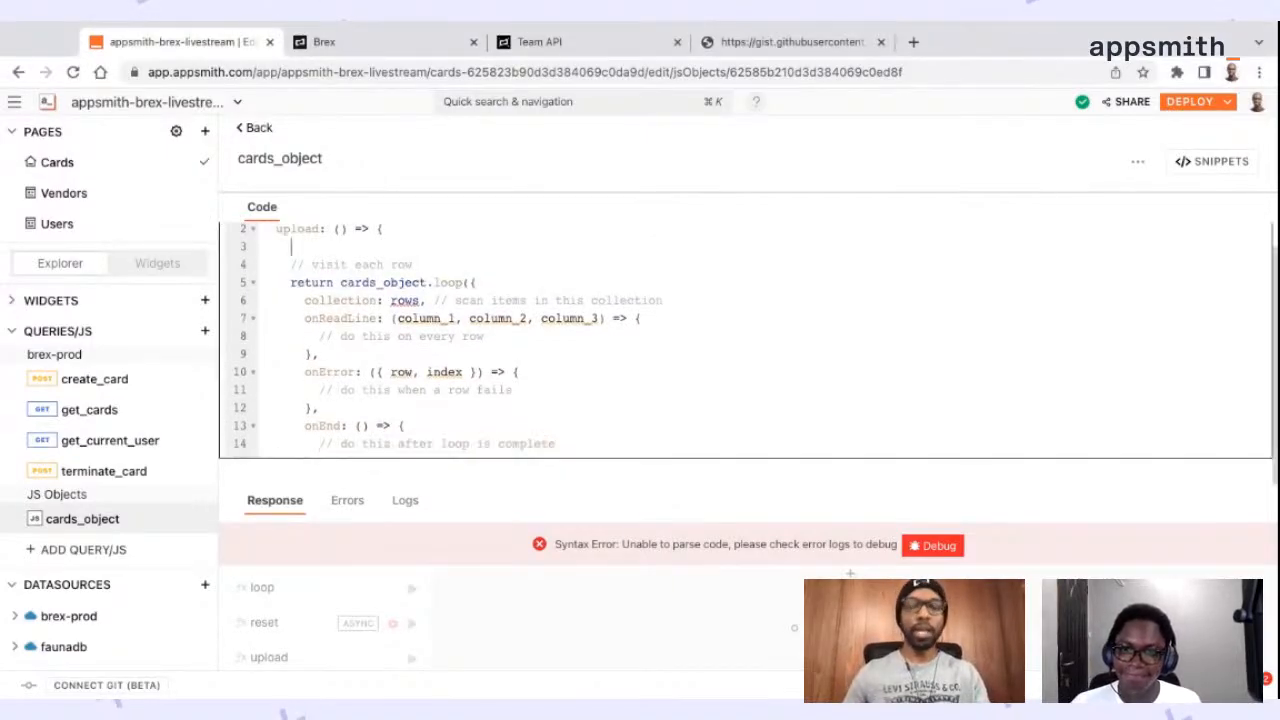
key(Return)
key(Return)
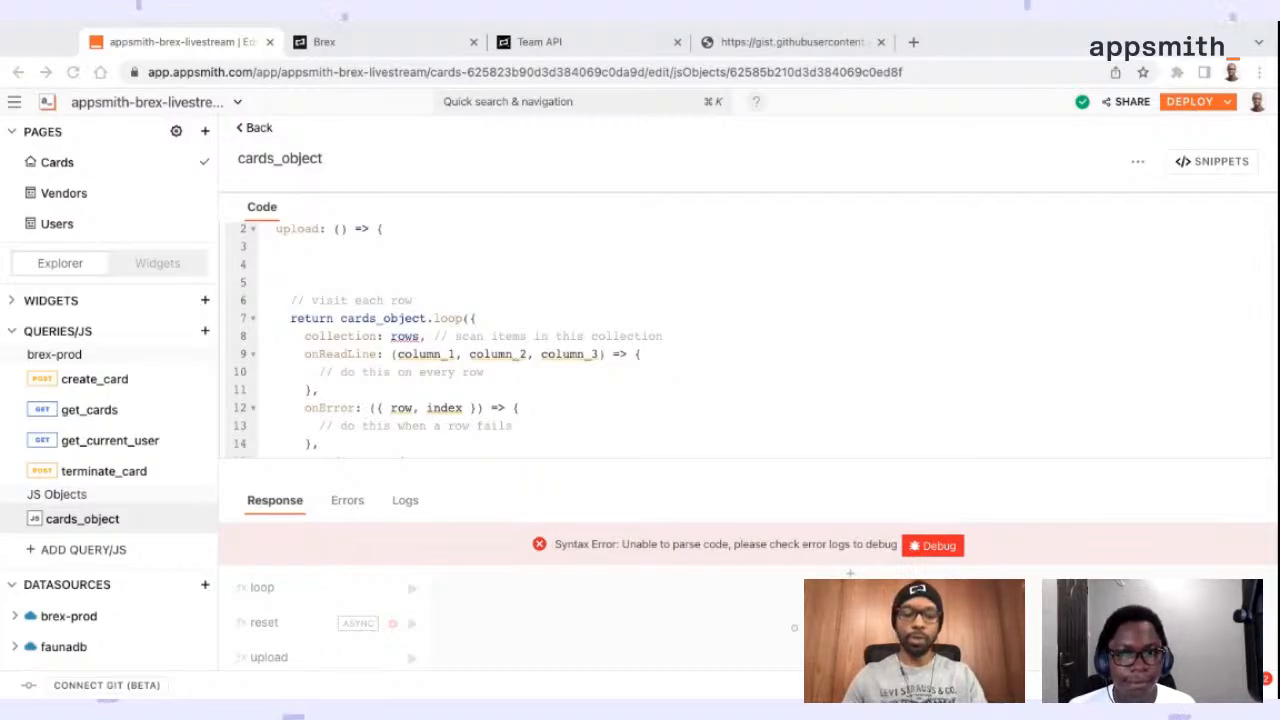
click(291, 264)
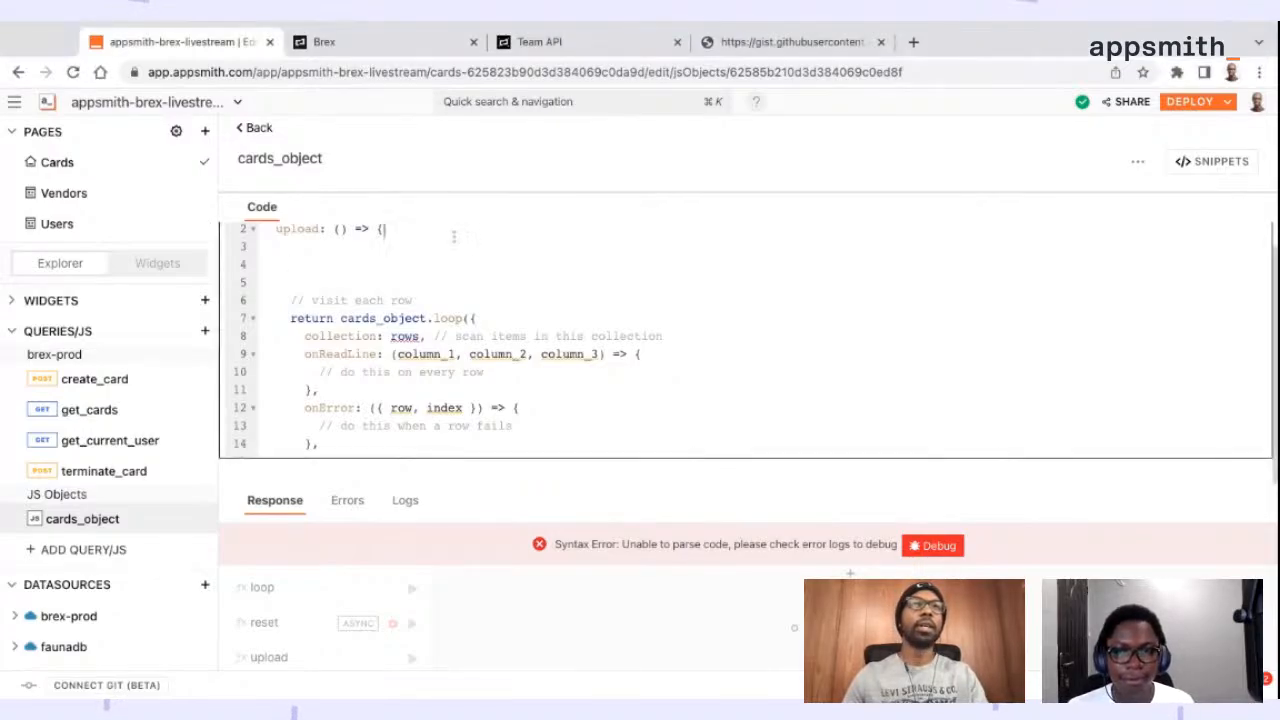
text(// bind to fp_cards file_picker - onFilesSelected event  // read csv file const rows = fp_cards.files[0].data   .split("\n")   .slice(1)   .filter((row) => row.length > 0);)
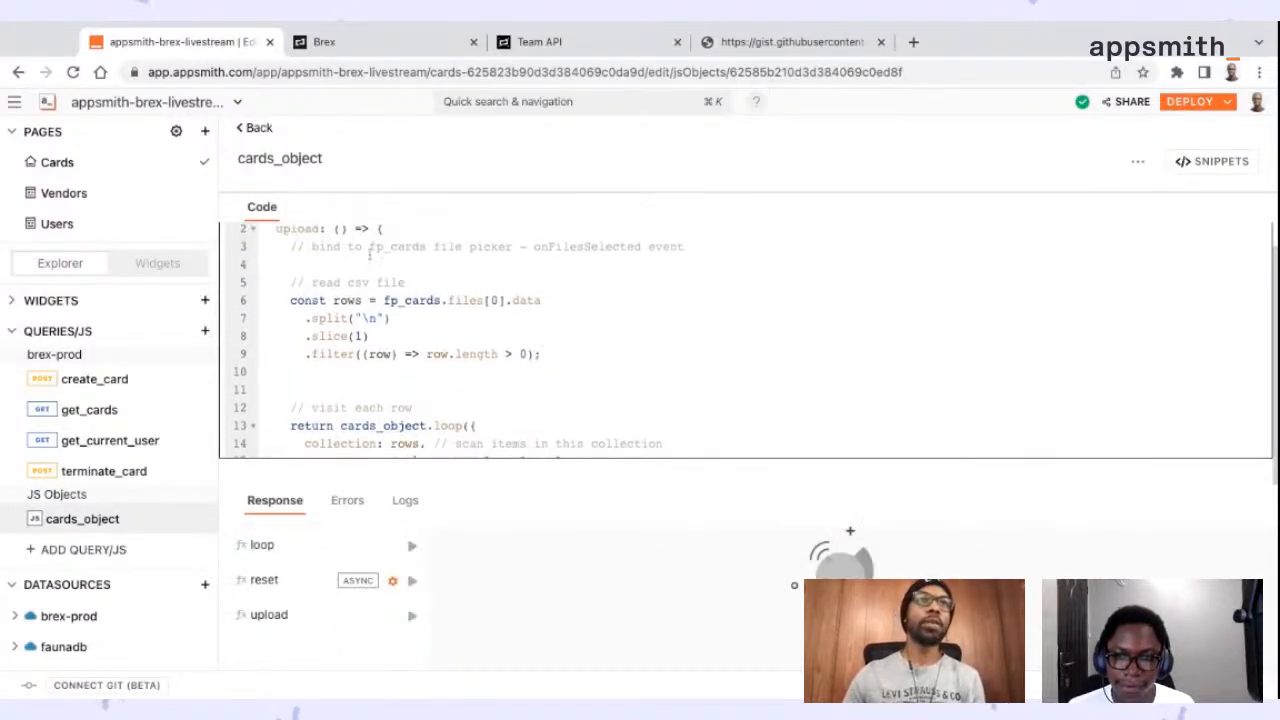
Examine the onFilesSelected comment and the fp_cards.files[0].data expression in upload, checking the fp_cards picker on the Cards canvas
double_click(392, 252)
double_click(591, 253)
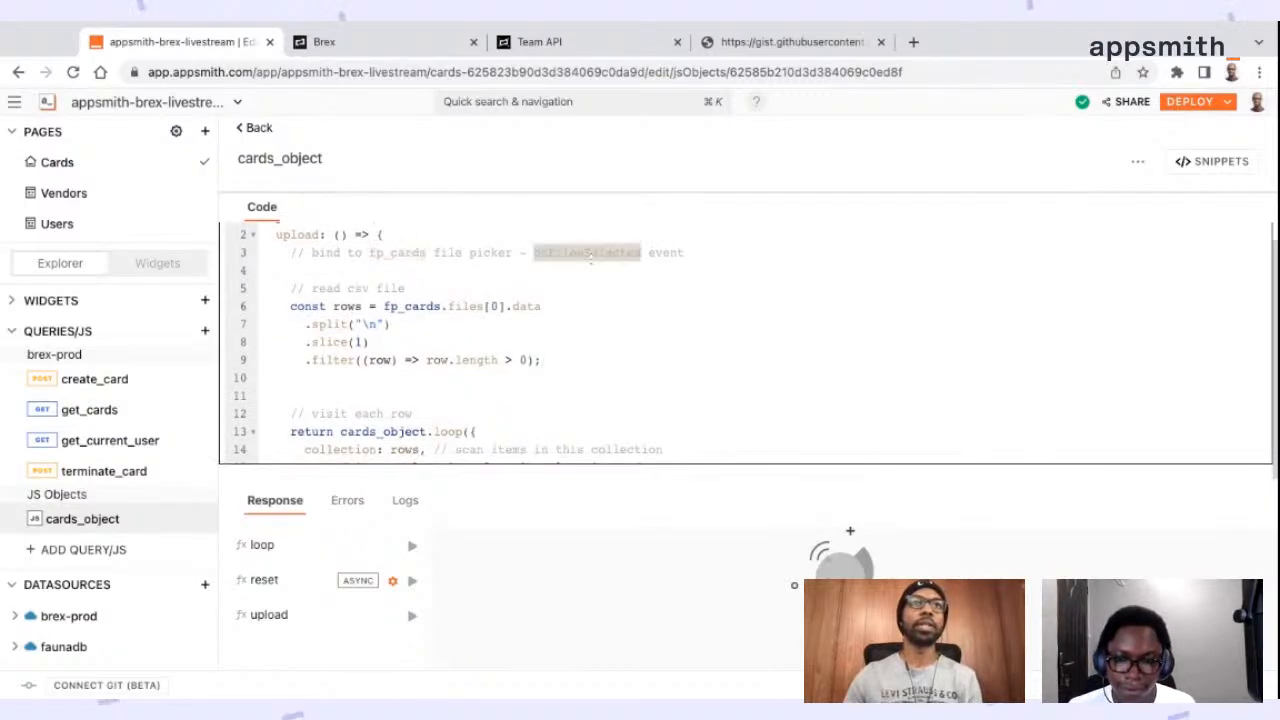
click(727, 253)
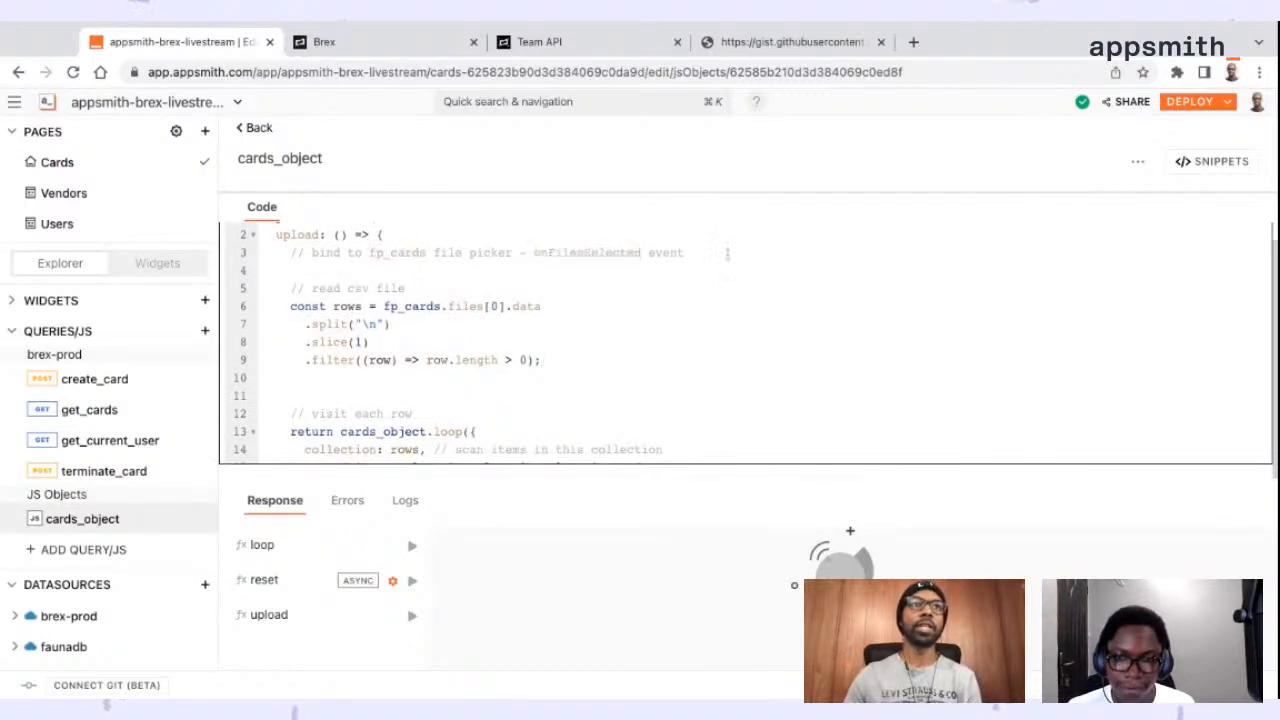
scroll(727, 254, down, 1)
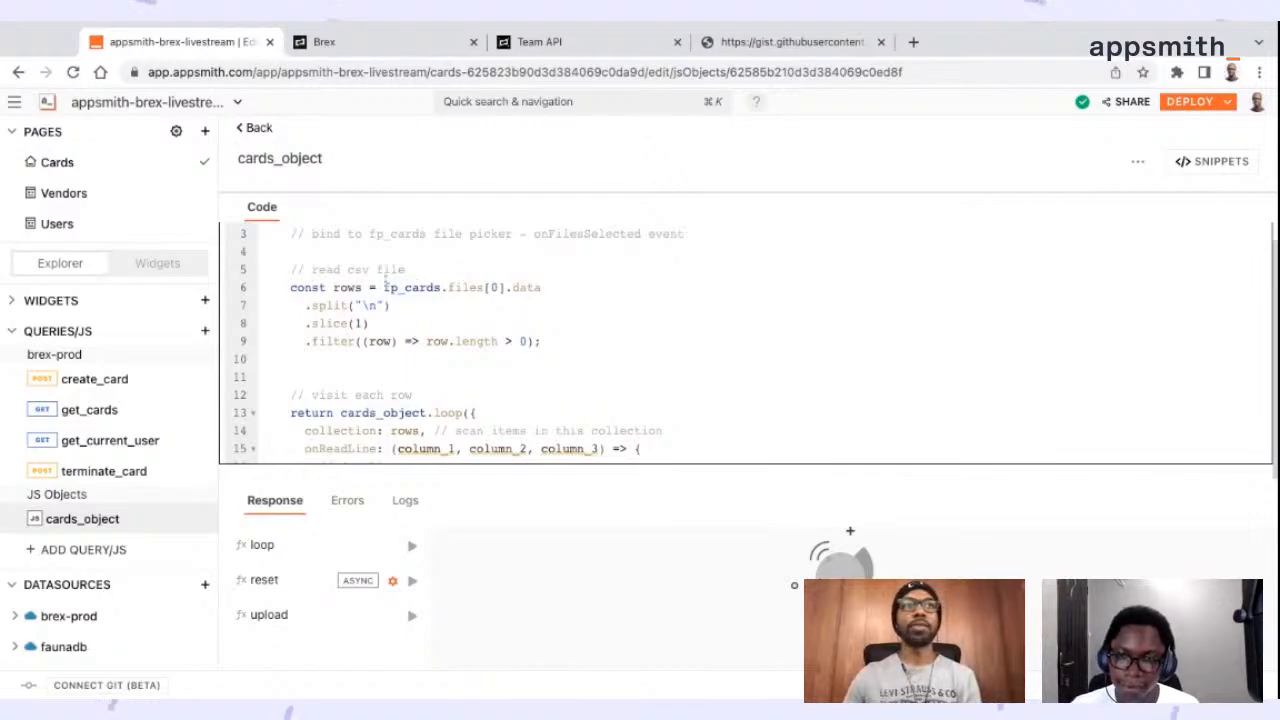
scroll(386, 283, down, 1)
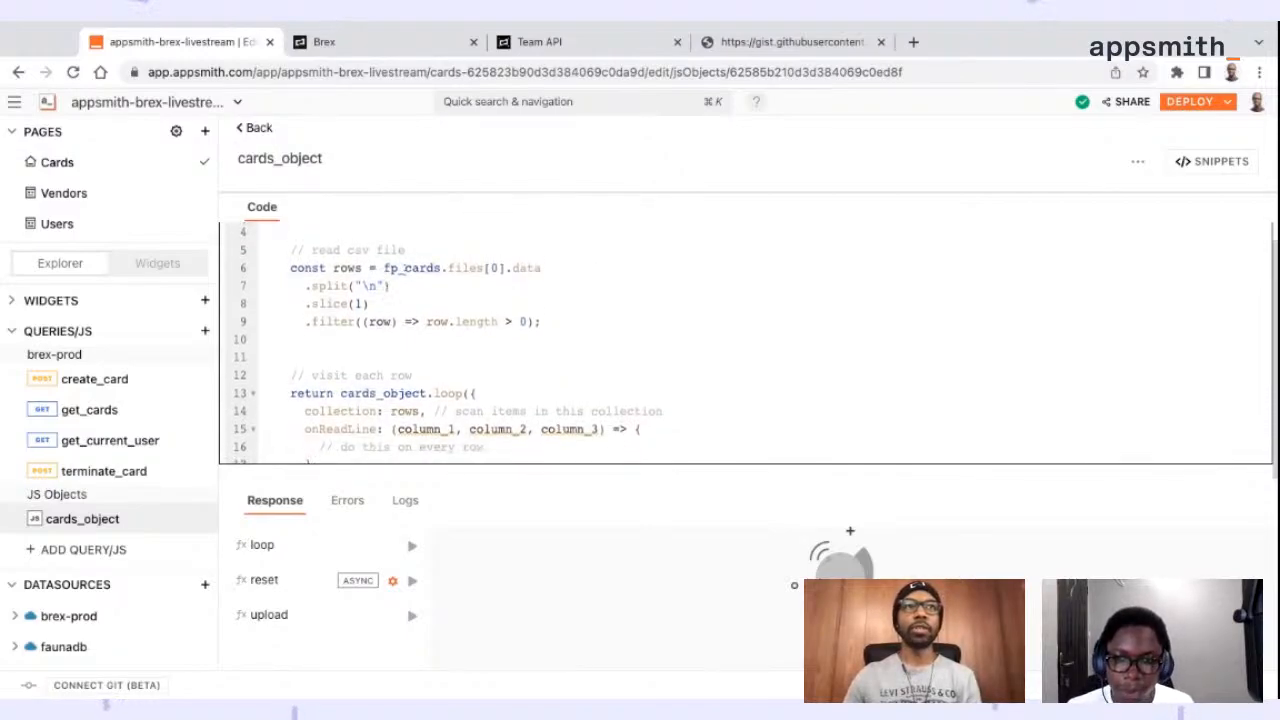
double_click(400, 268)
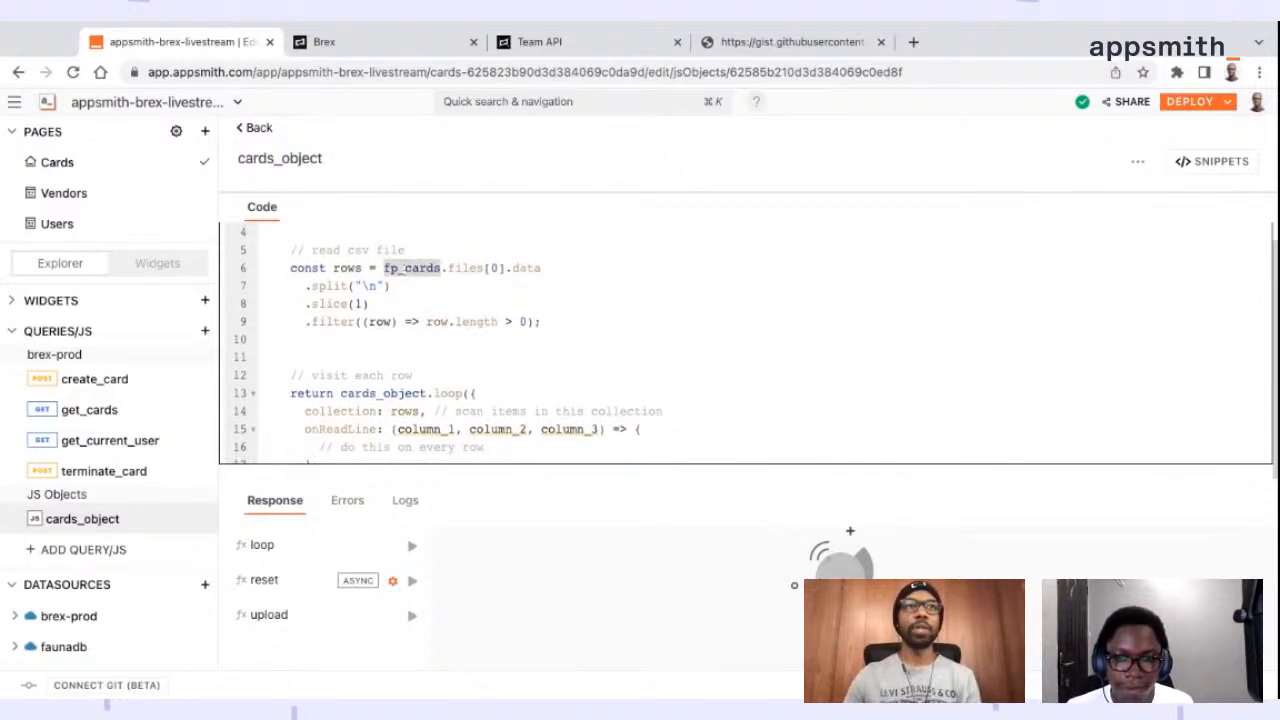
click(258, 129)
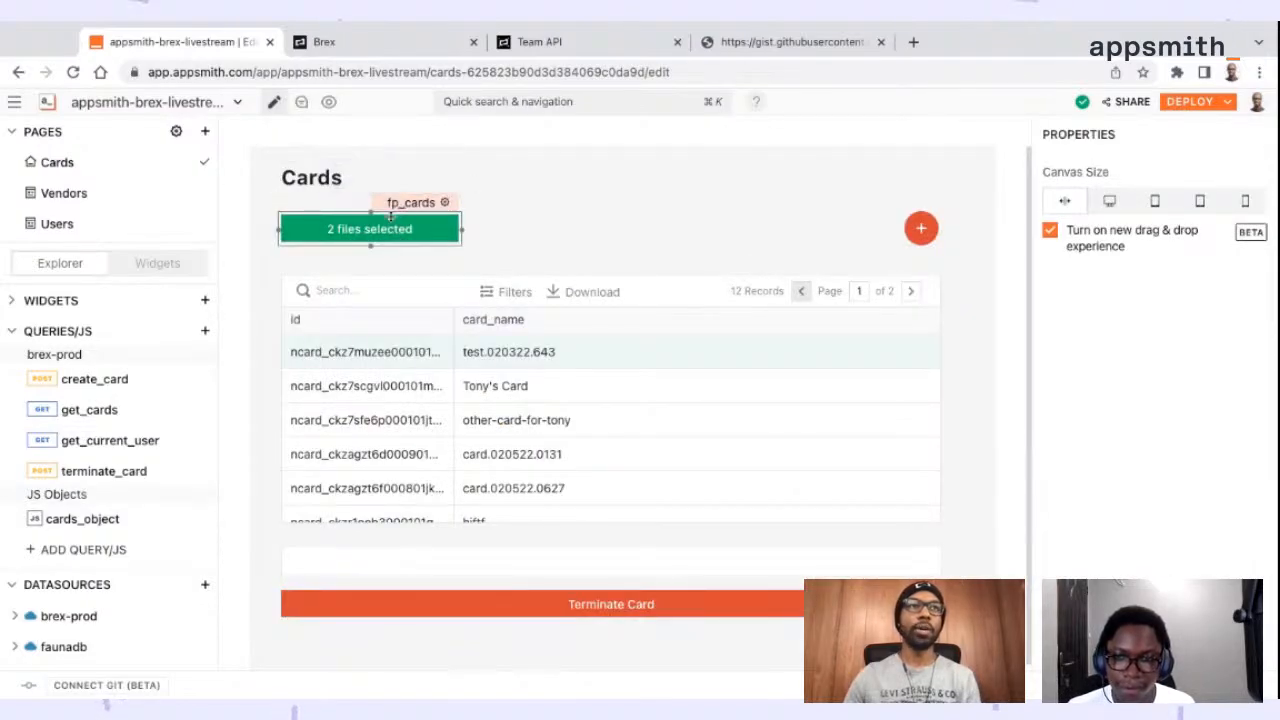
click(120, 519)
scroll(432, 303, down, 1)
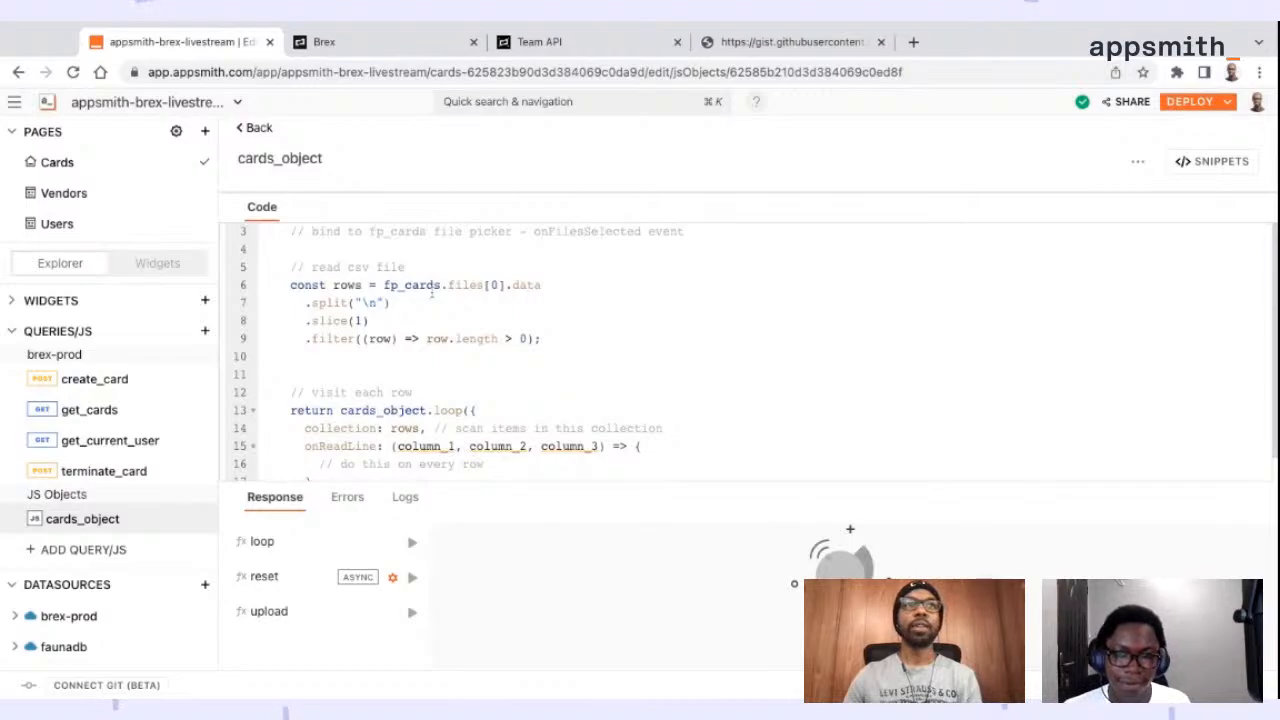
drag(449, 286, 506, 286)
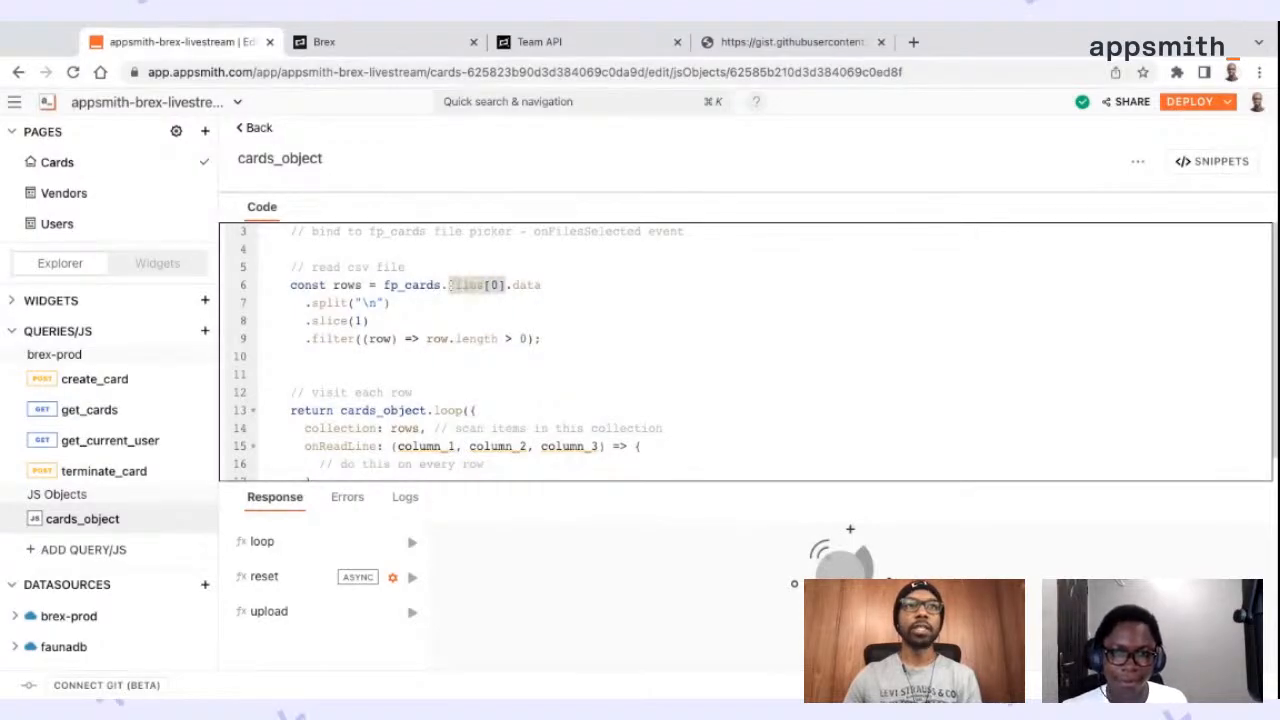
drag(512, 286, 541, 286)
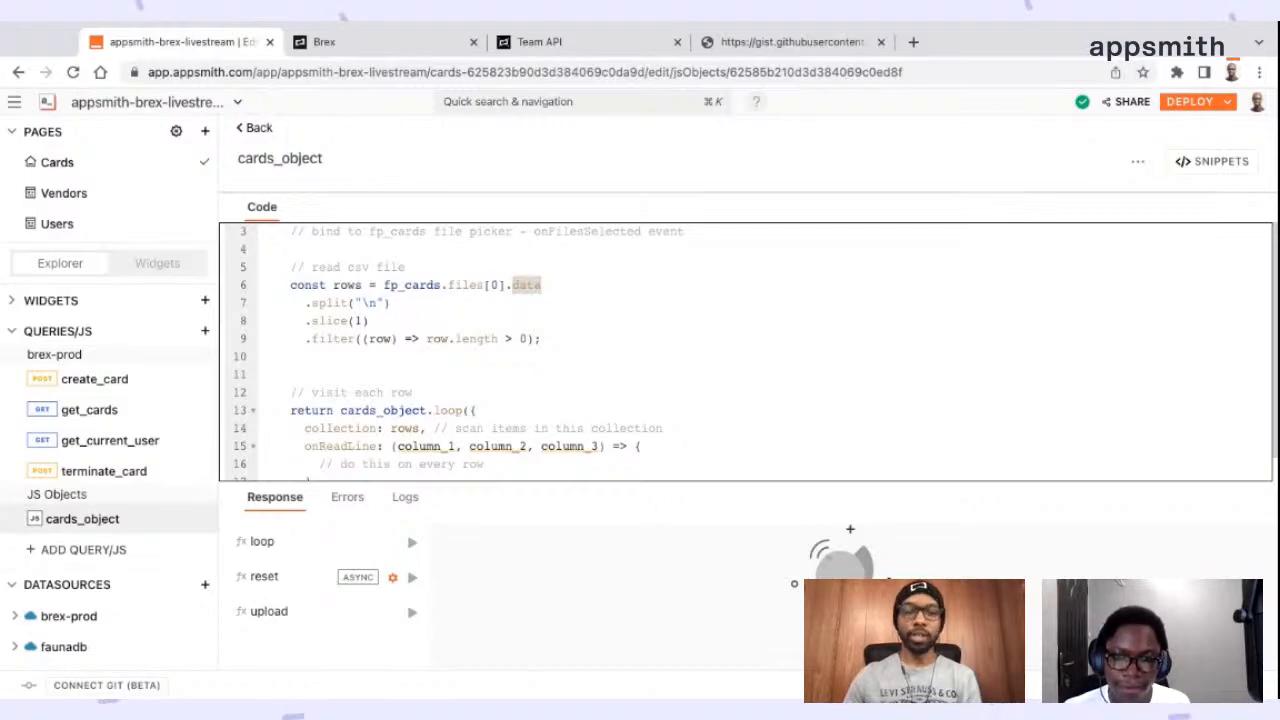
Set the data format of the fp_cards file picker on the Cards canvas to Text
click(257, 132)
click(368, 236)
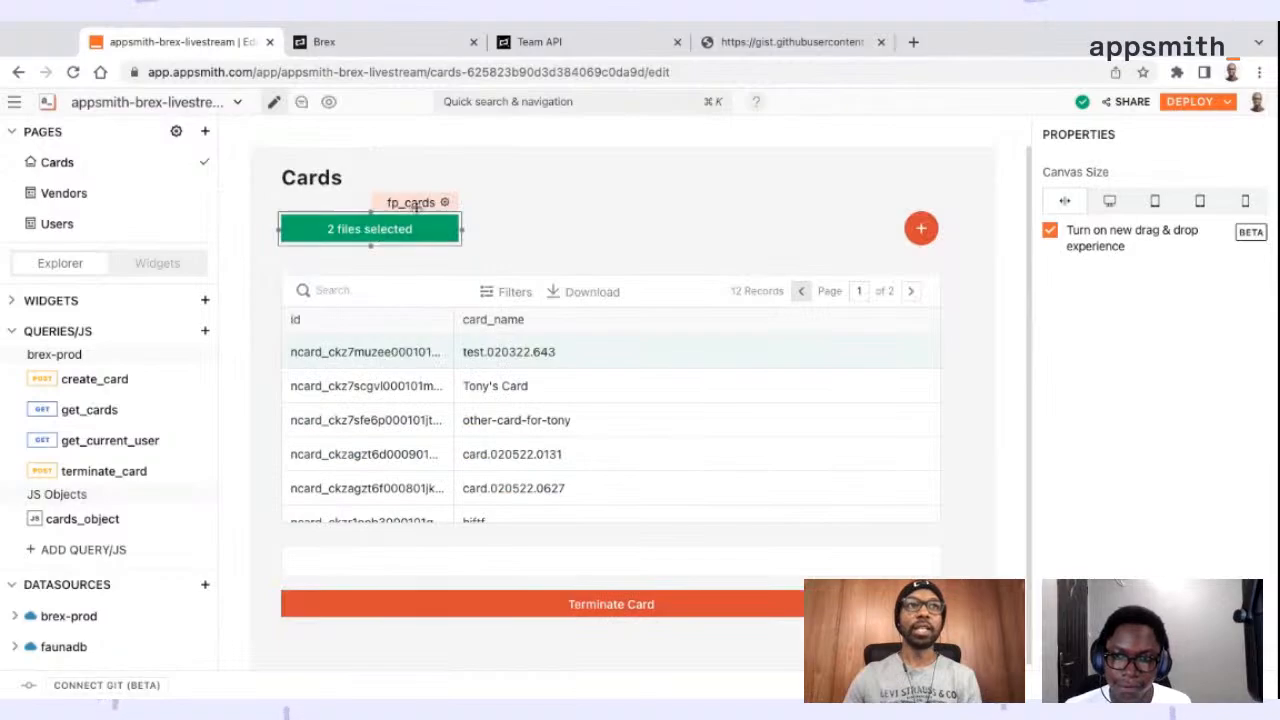
click(422, 204)
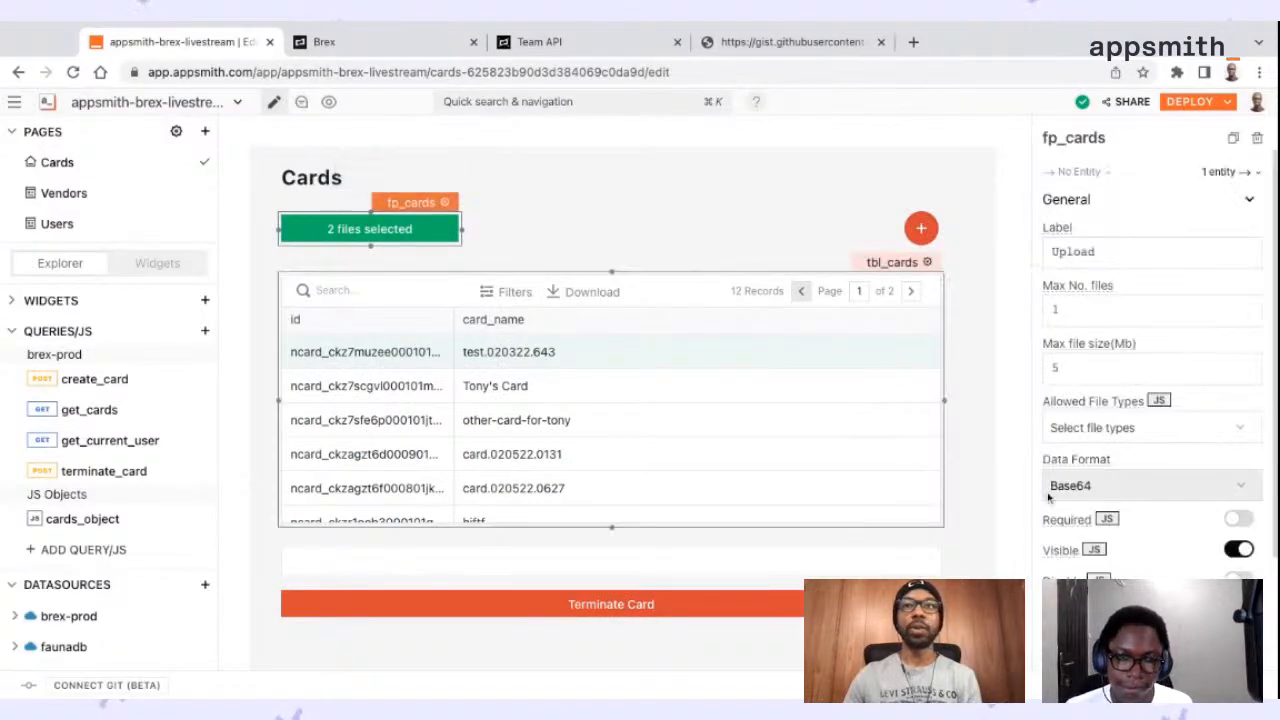
drag(1026, 477, 946, 470)
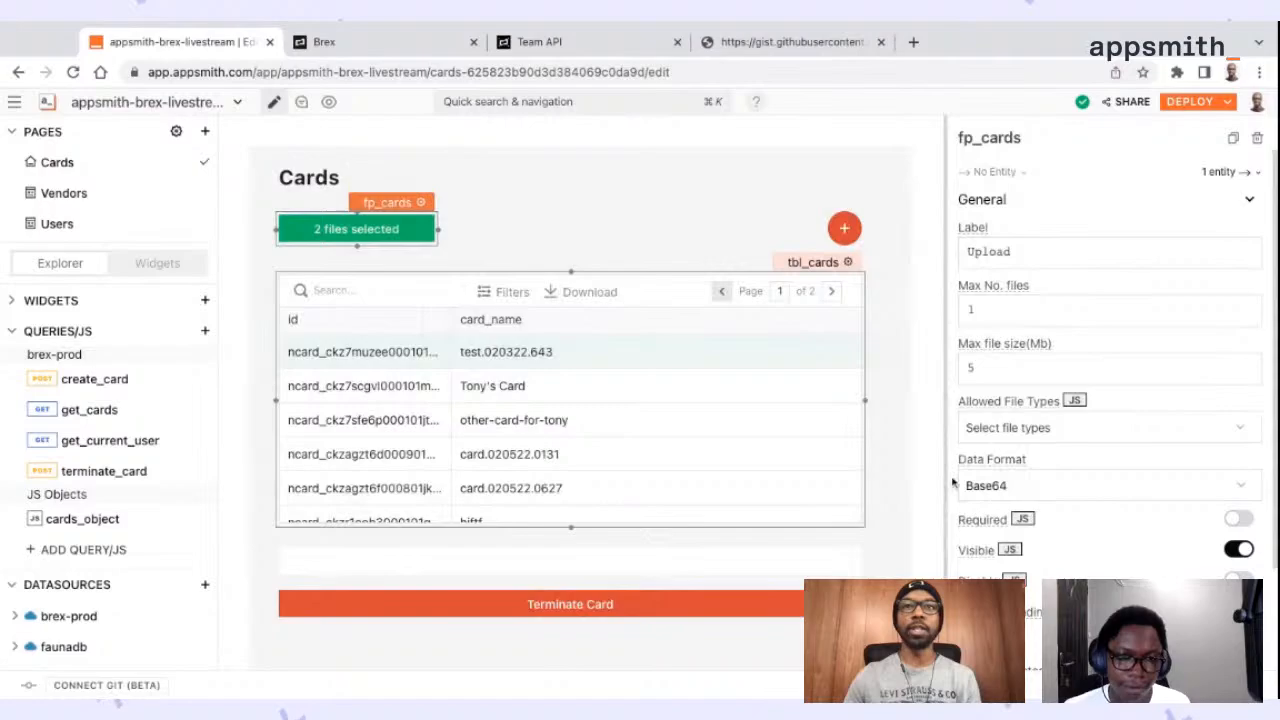
click(1024, 487)
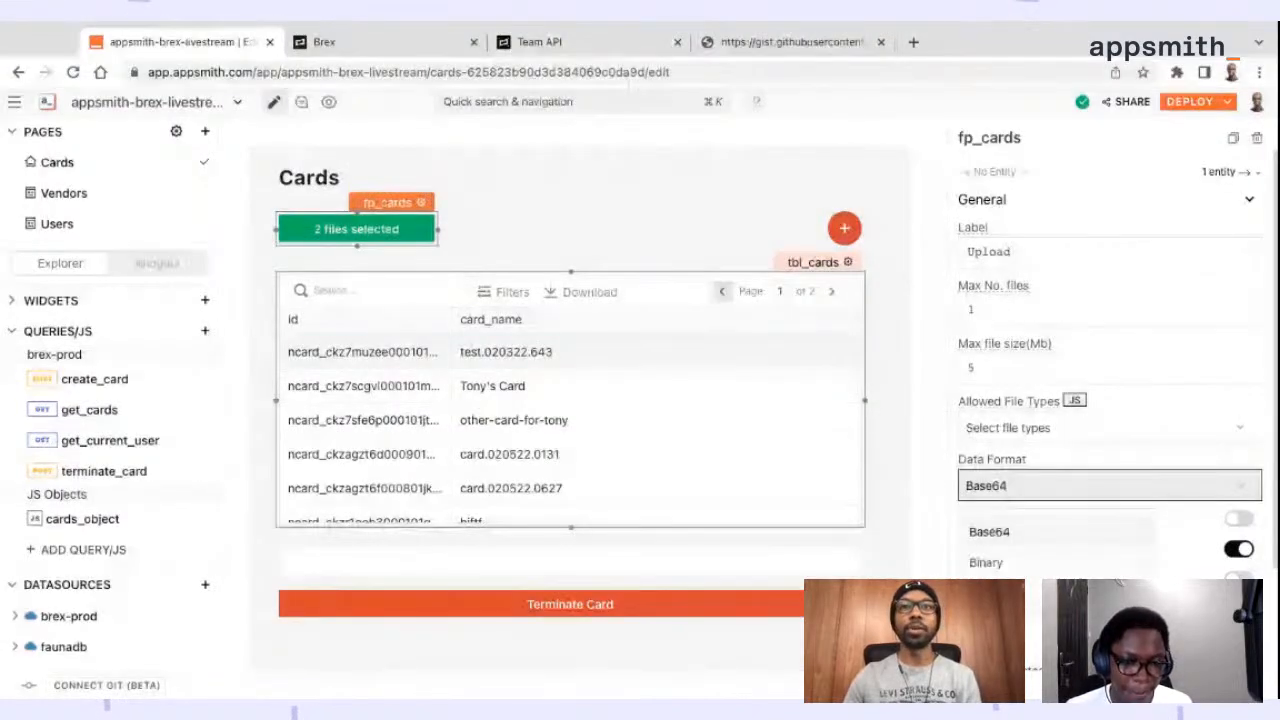
click(1003, 593)
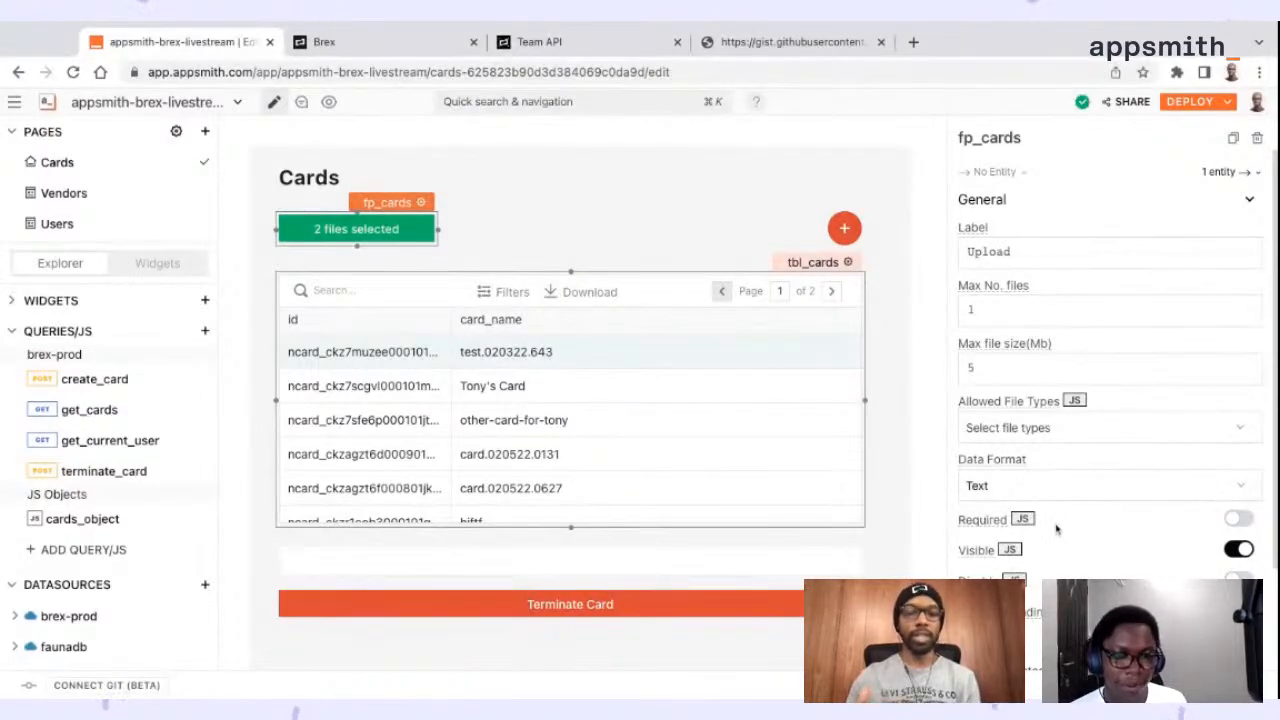
click(923, 509)
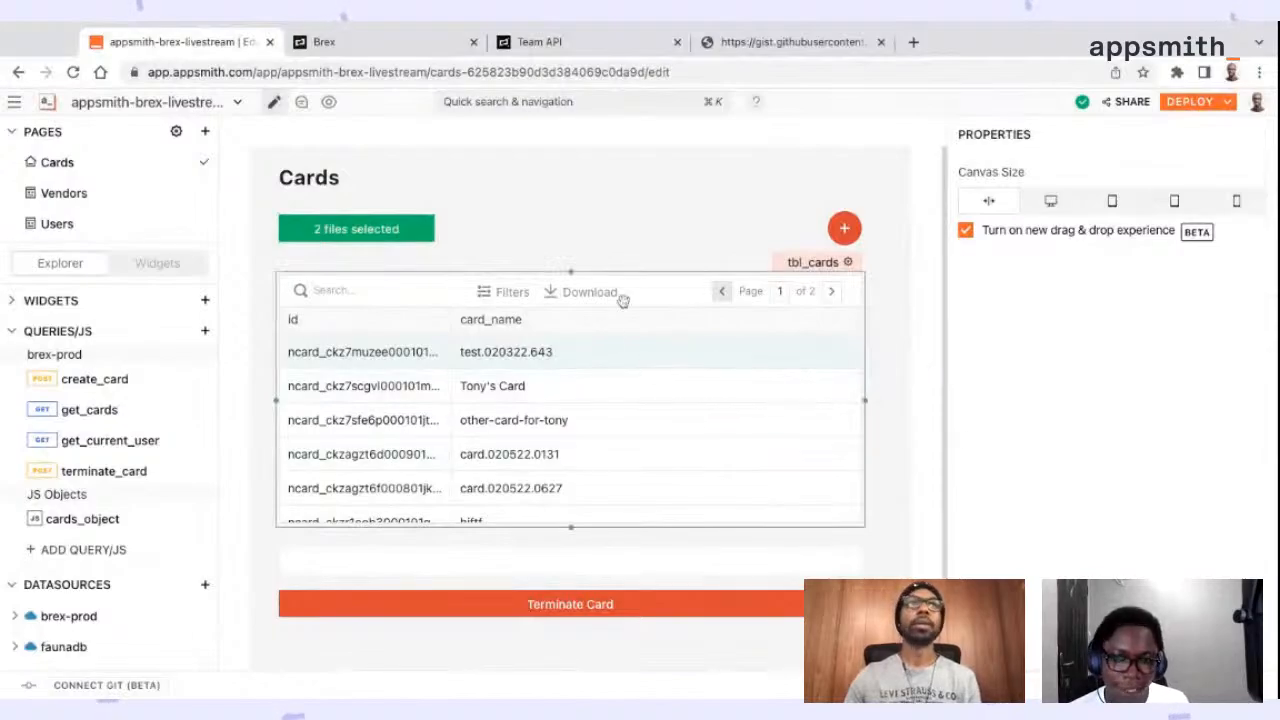
Reload the Cards page to clear the files selected in the fp_cards picker
click(410, 233)
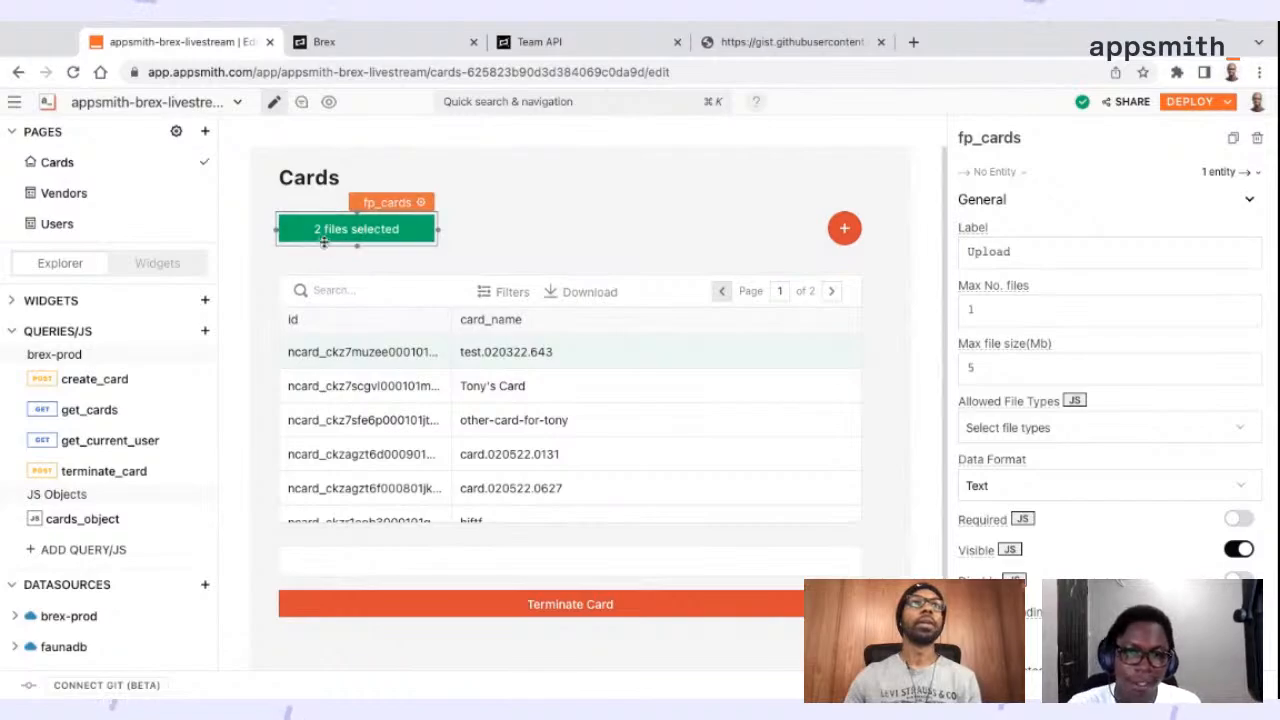
click(74, 73)
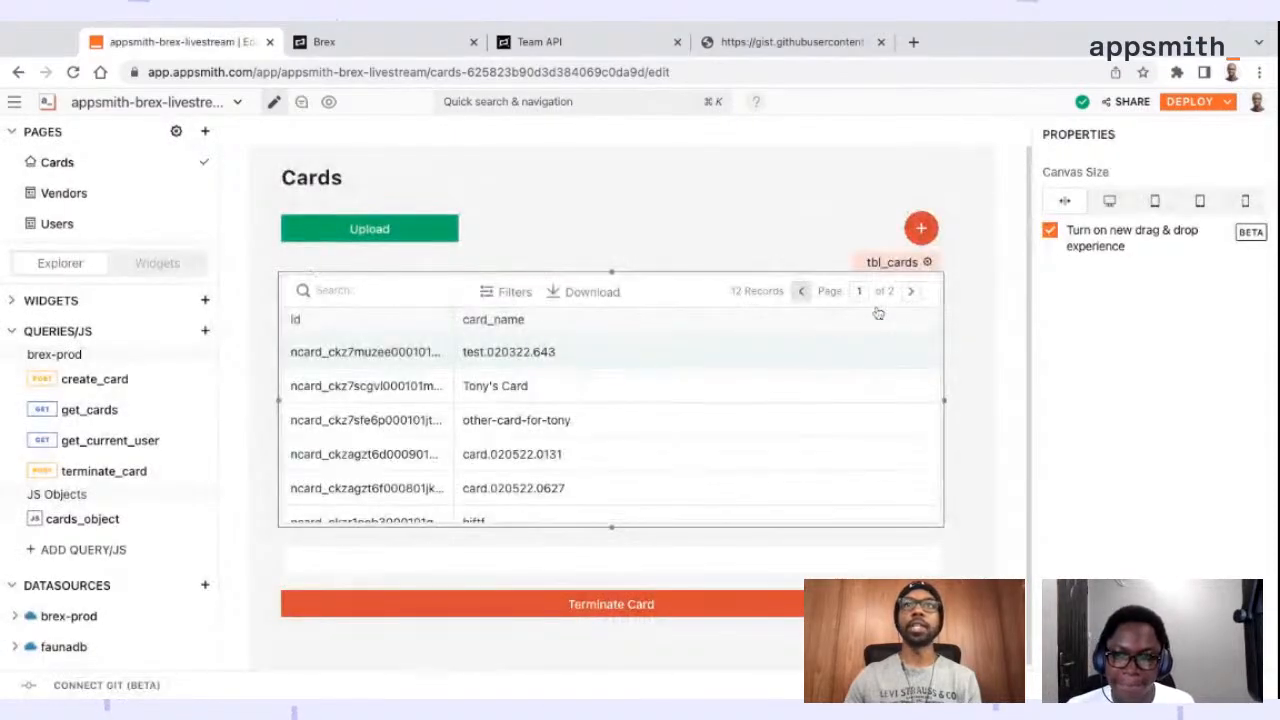
click(419, 238)
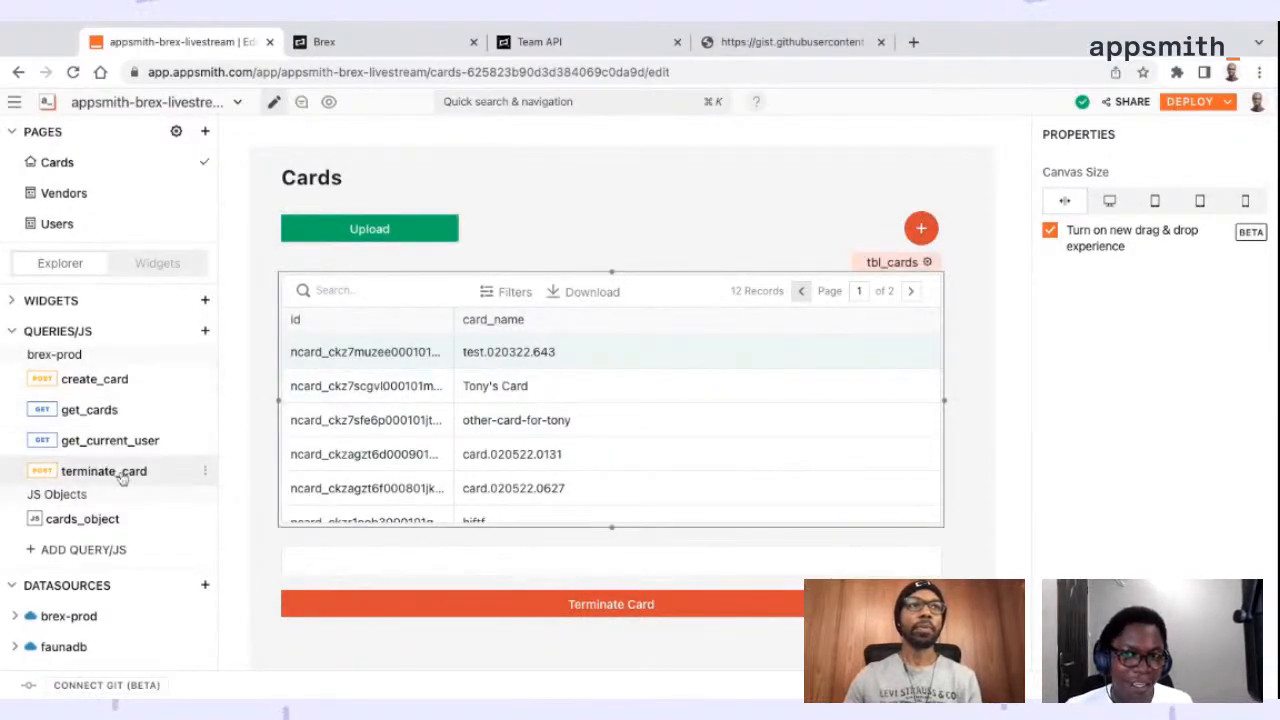
Review the CSV-reading code in cards_object against the fp_cards picker's property settings on the Cards canvas
click(82, 519)
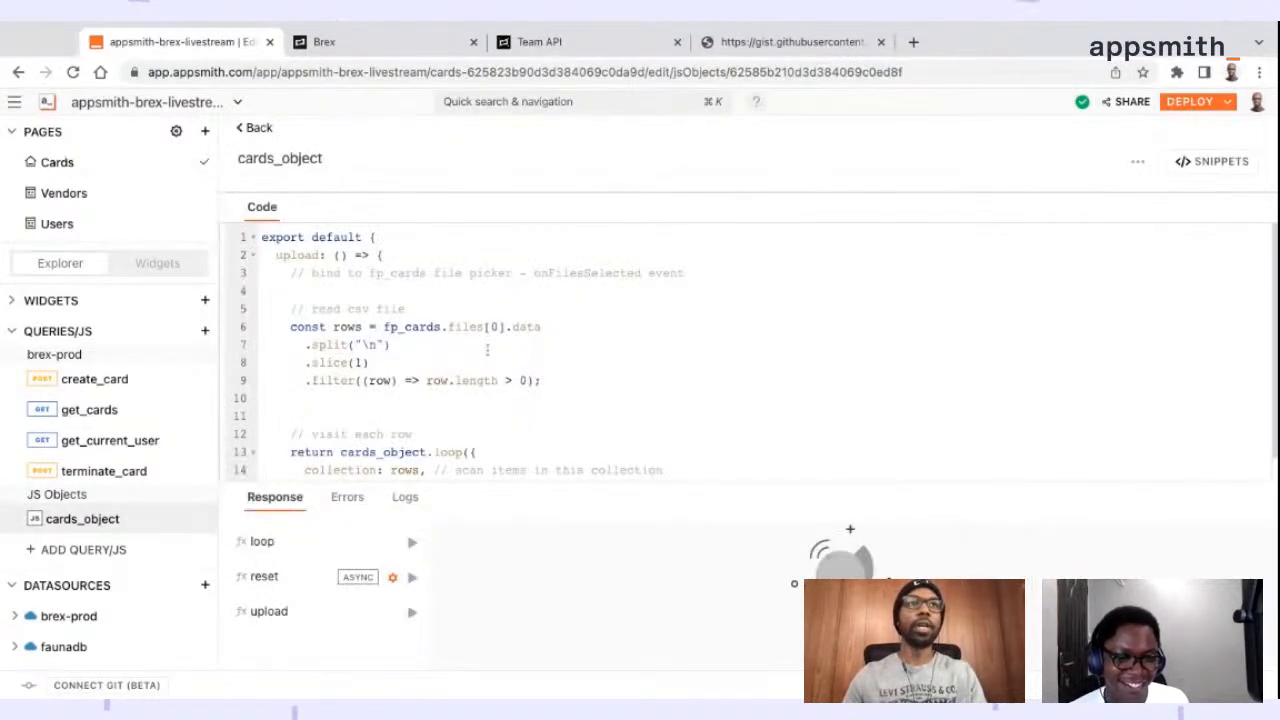
scroll(487, 348, down, 3)
scroll(488, 344, up, 3)
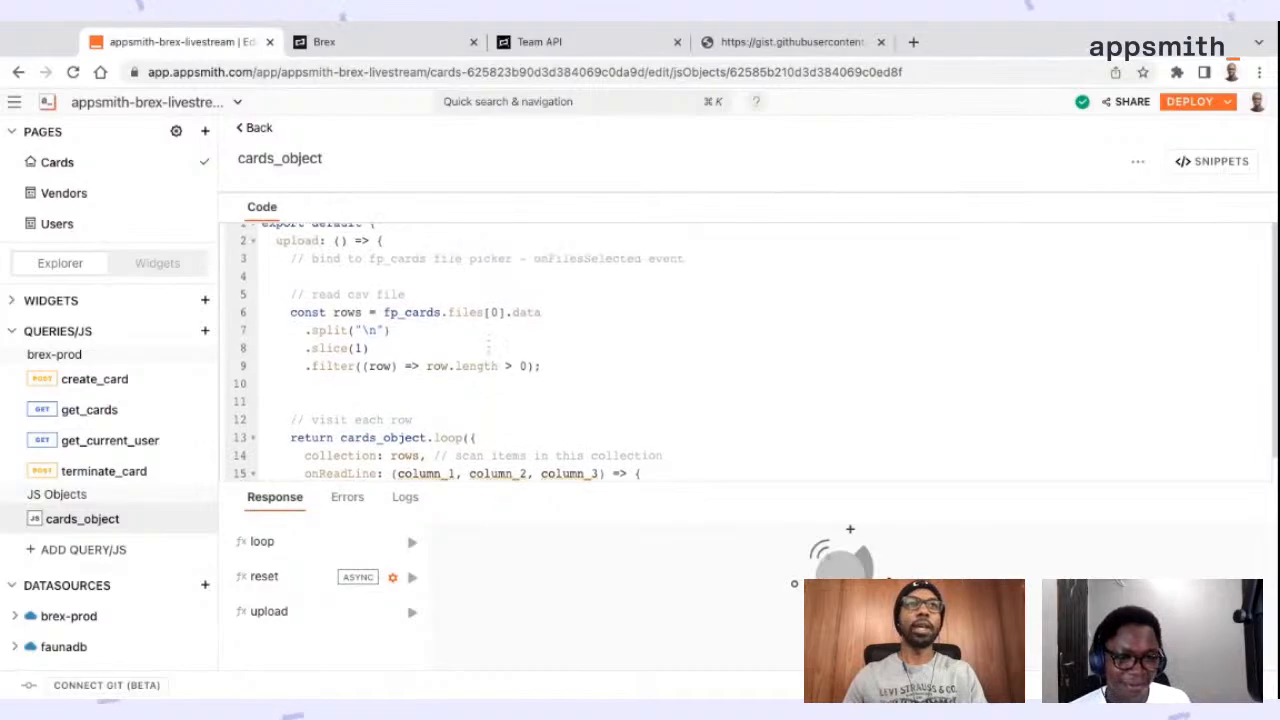
scroll(488, 346, up, 1)
click(502, 285)
scroll(489, 318, down, 2)
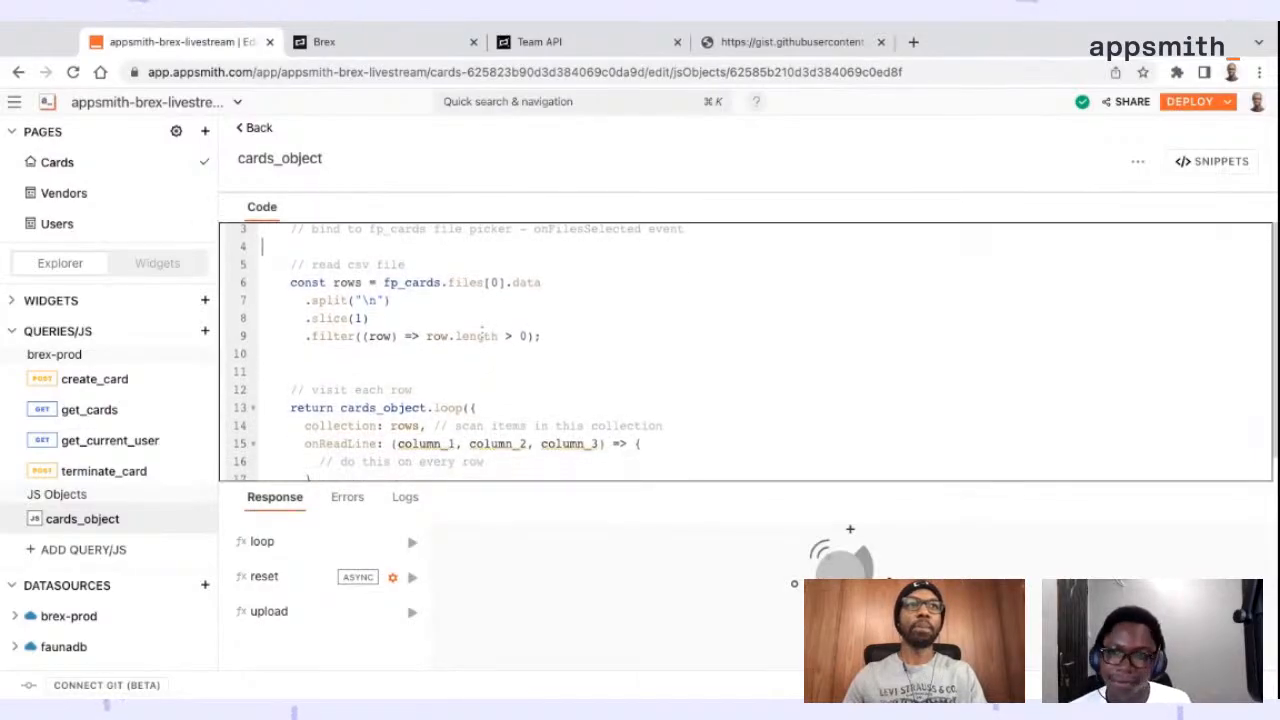
click(250, 130)
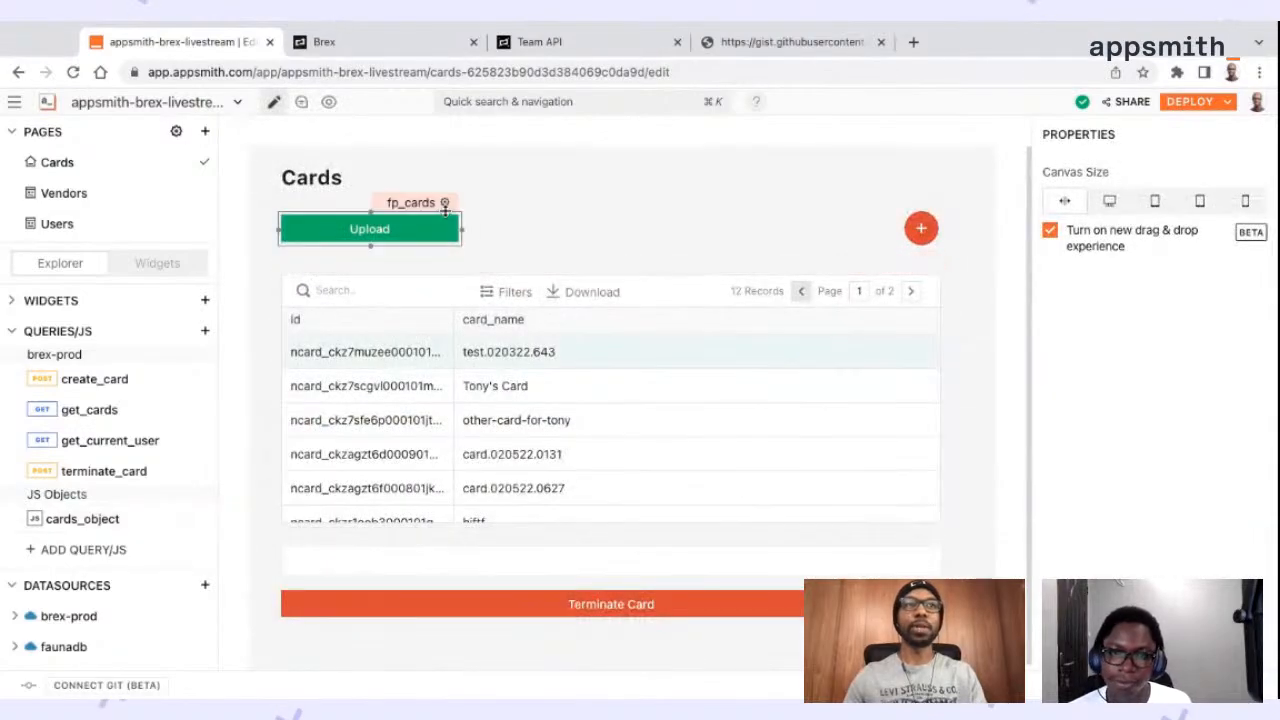
click(421, 205)
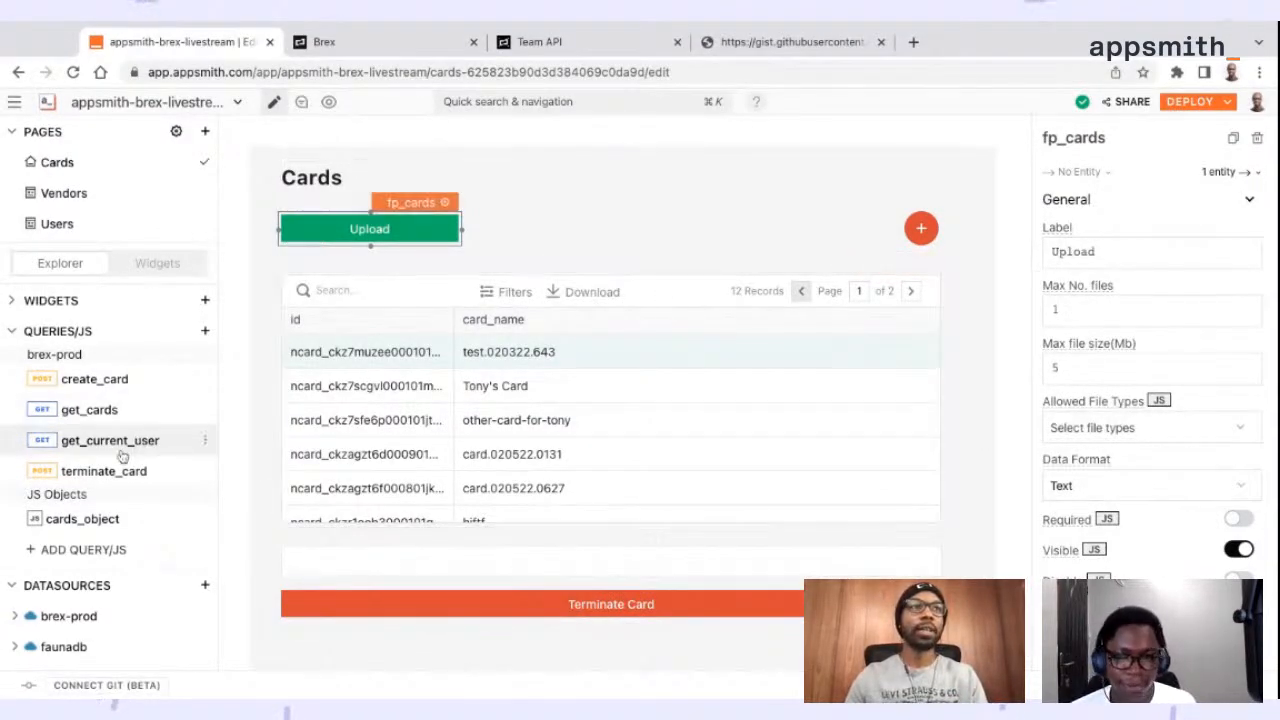
Return to cards_object and highlight the fp_cards.files[0].data assignment on the rows line
click(80, 520)
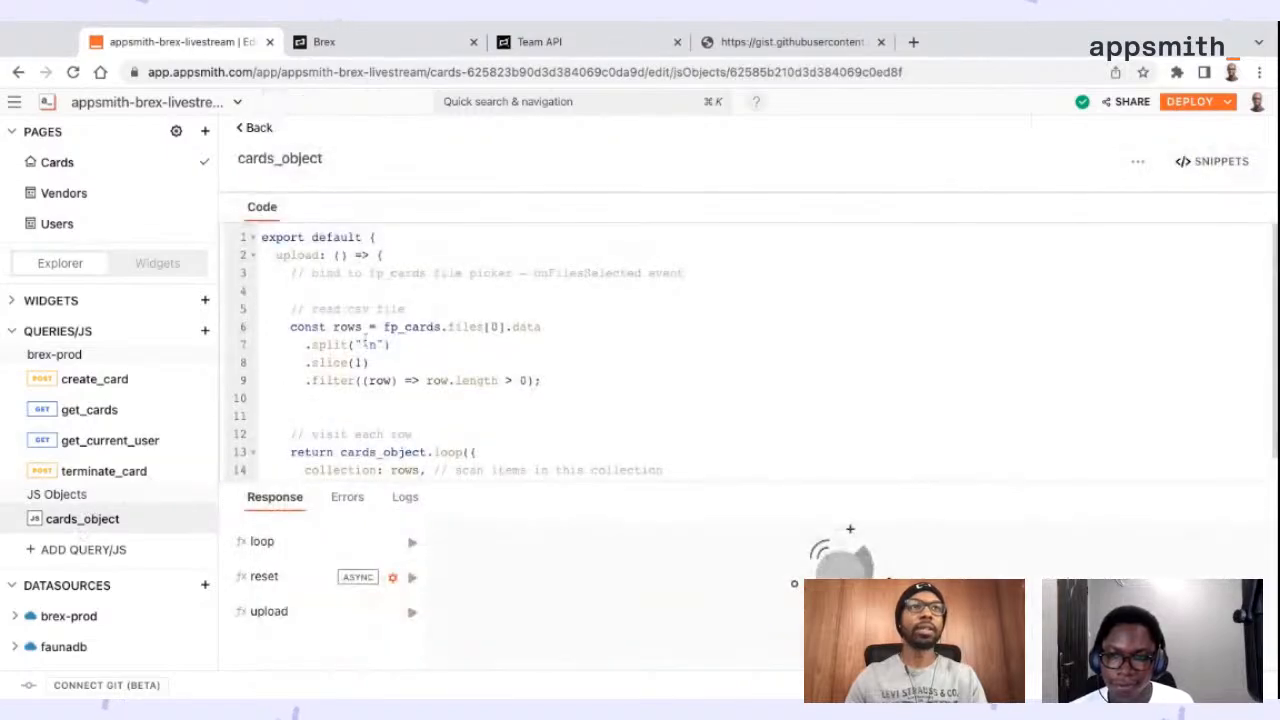
scroll(429, 313, down, 2)
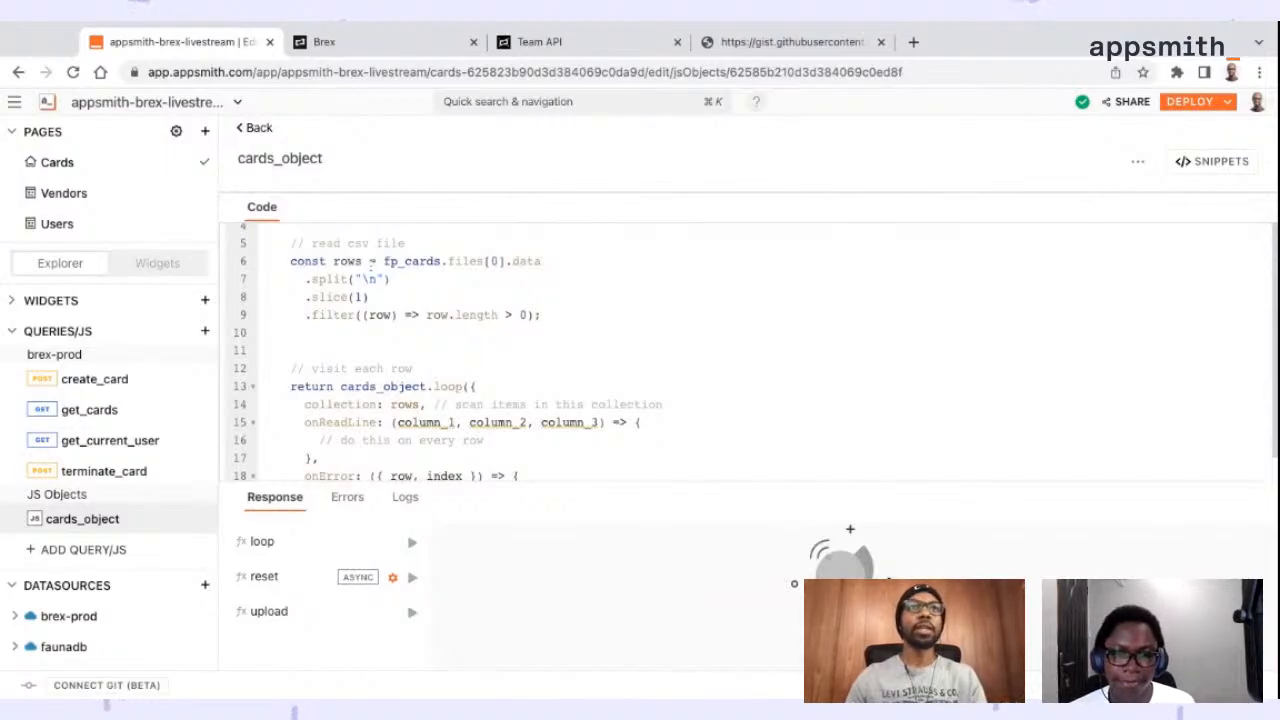
click(549, 263)
key(shift+Left)
key(shift+Left)
key(shift+Left)
key(shift+Left)
key(shift+Left)
key(shift+Left)
key(shift+Left)
key(shift+Left)
key(shift+Left)
key(shift+Left)
key(shift+Left)
key(shift+Left)
key(shift+Left)
key(shift+Left)
key(shift+Left)
key(shift+Left)
key(shift+Left)
key(shift+Left)
key(shift+Left)
key(shift+Left)
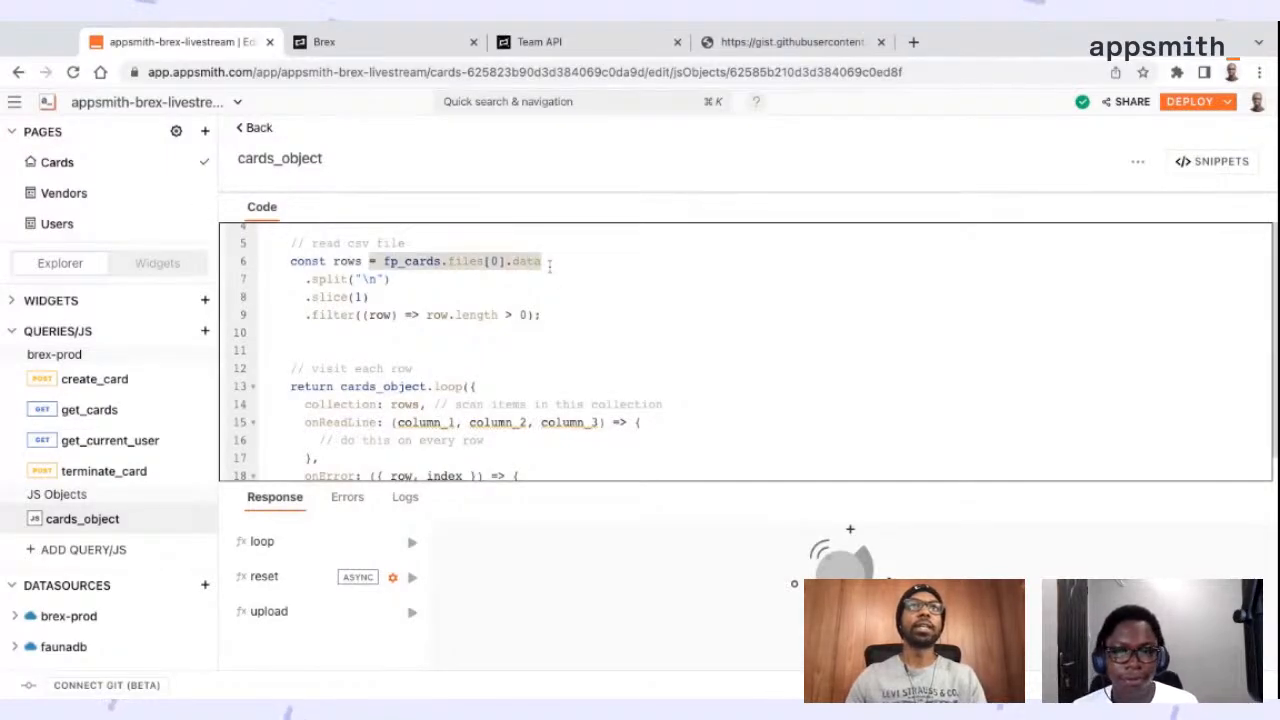
Switch to the raw GitHub browser tab, go back to cards.csv and enlarge its text for reading
click(748, 46)
click(18, 73)
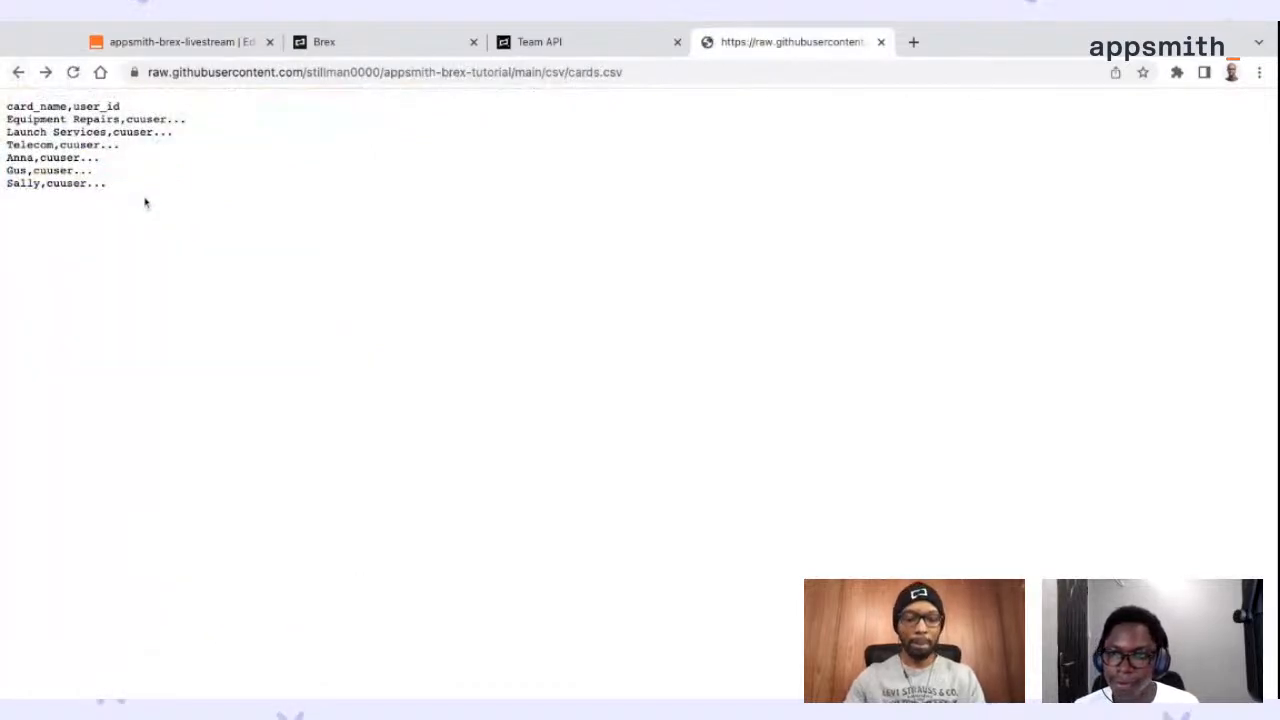
key(super+plus)
key(super+plus)
key(super+plus)
key(super+plus)
key(super+plus)
key(super+plus)
key(super+plus)
key(super+plus)
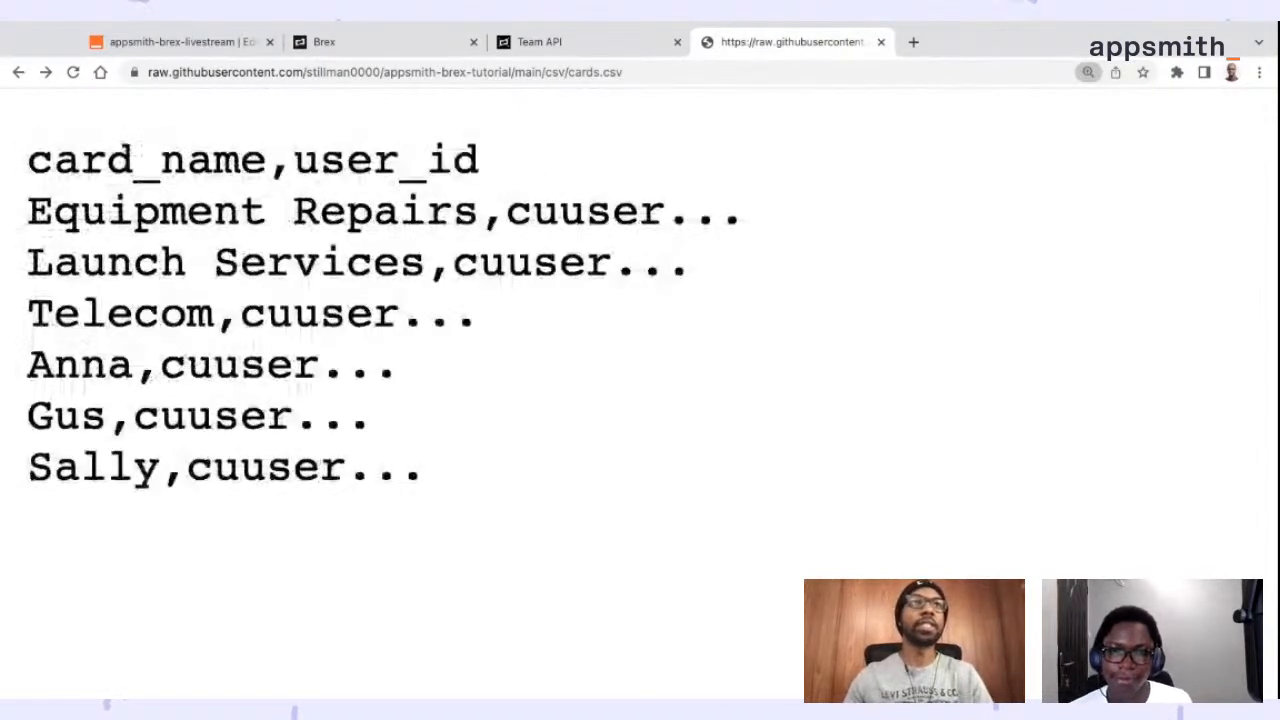
Compare the split("\n") call in upload with the line structure of cards.csv
click(218, 48)
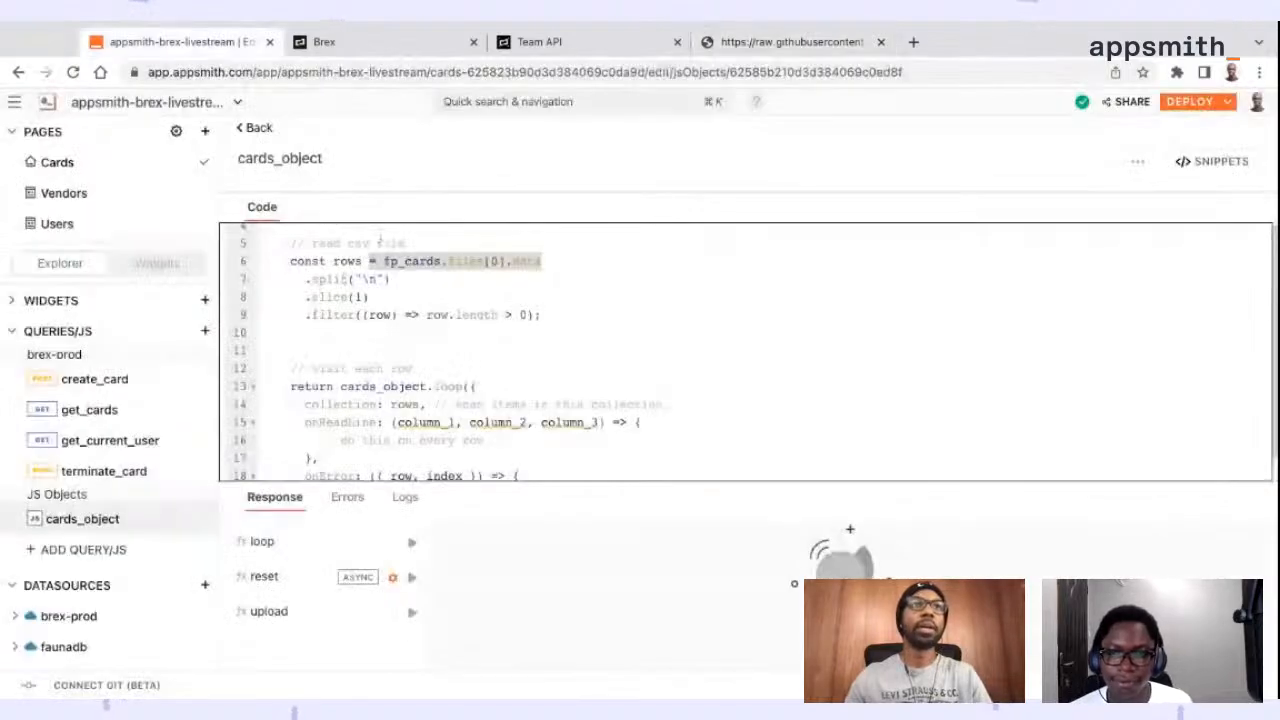
drag(307, 280, 384, 280)
click(790, 42)
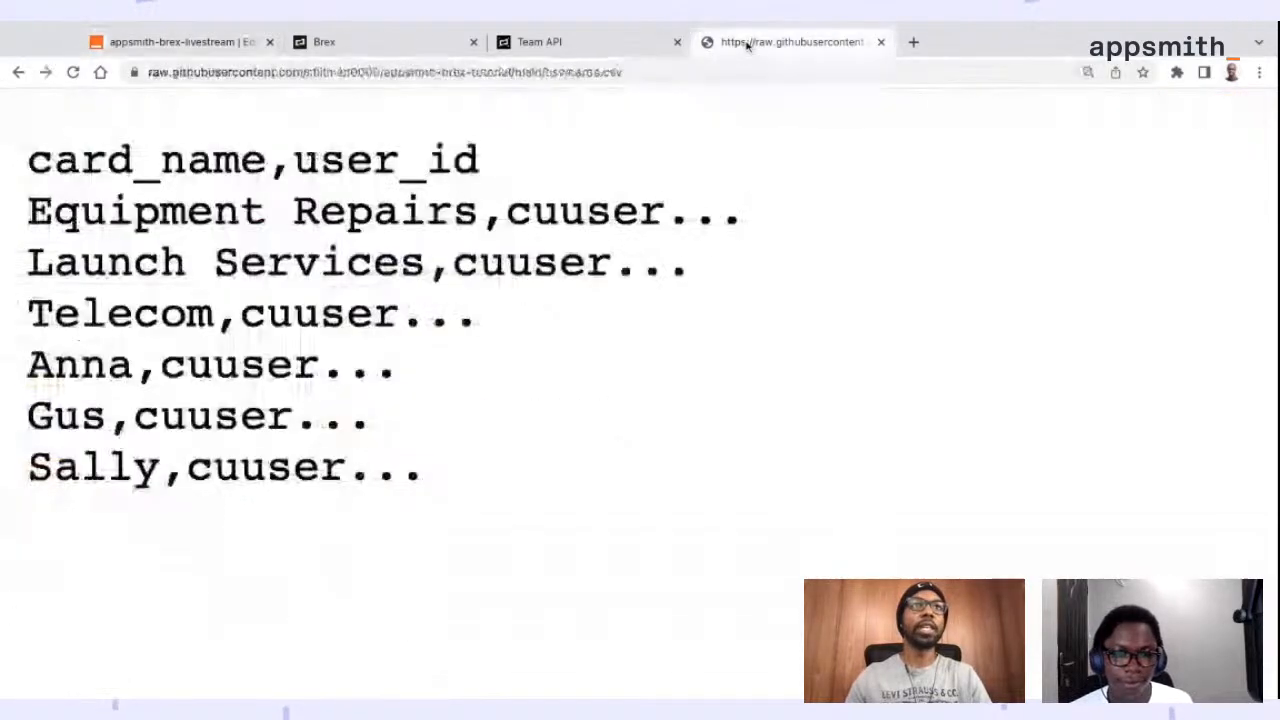